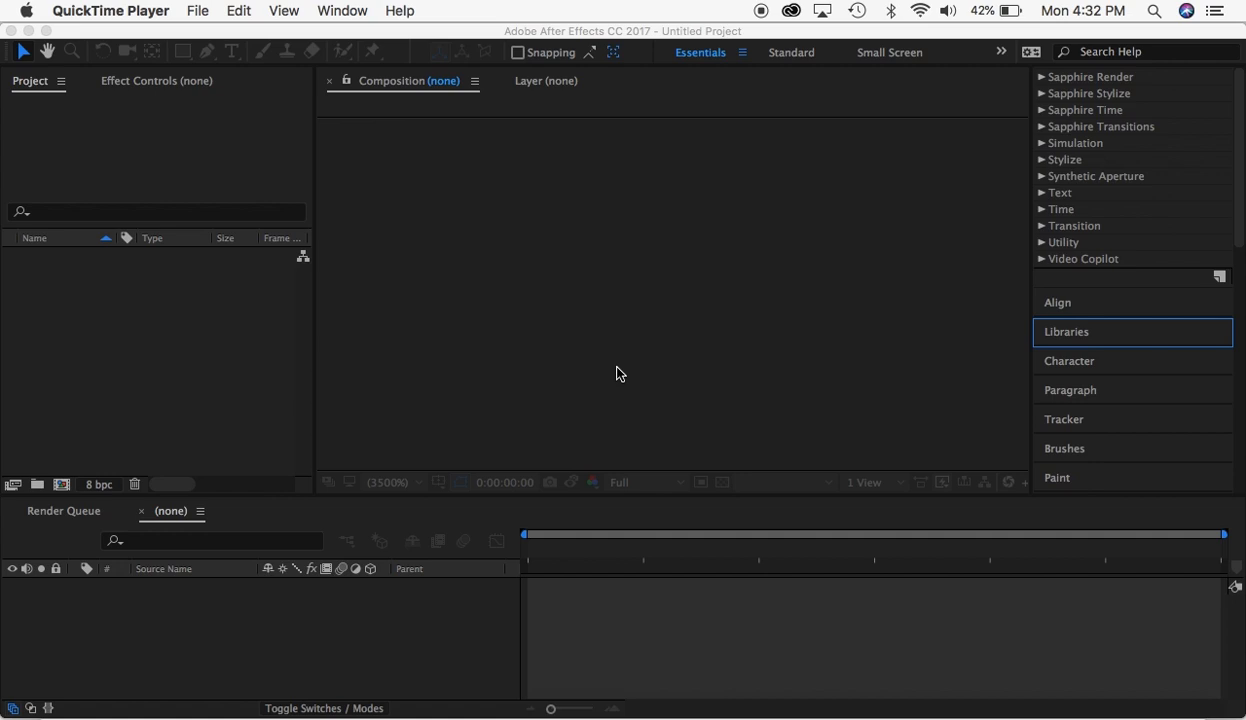
- Switch to After Effects and create a new project
{"action": "left_click", "coordinate": [485, 36]}
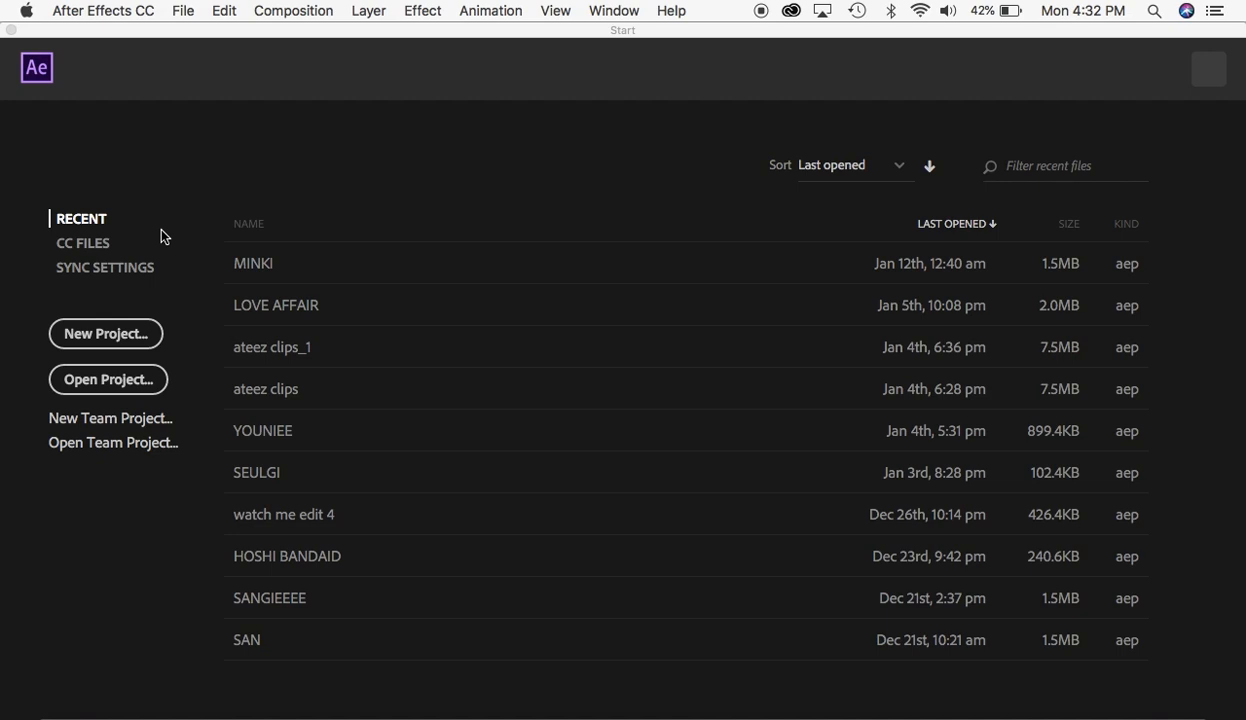
{"action": "left_click", "coordinate": [94, 334]}
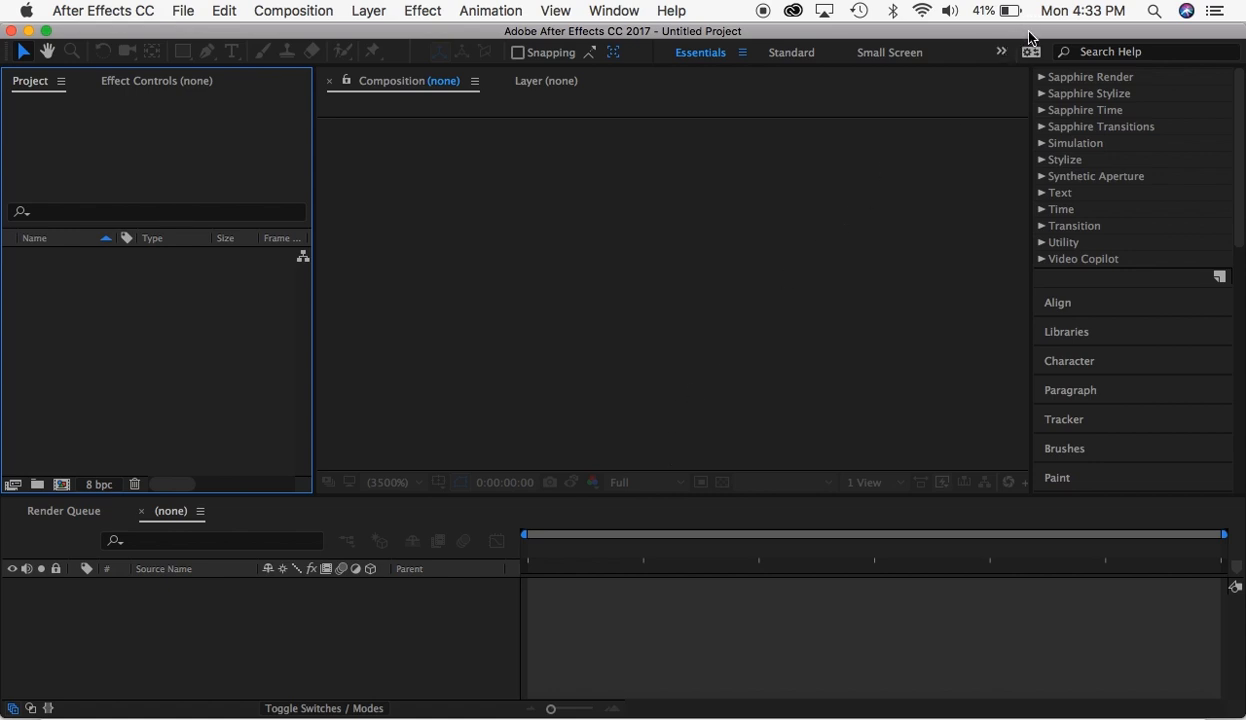
- Import the clip 1thIwyXGsZHMDc0D.mp4 from the desktop's YUNHO folder into the project
{"action": "left_click_drag", "start_coordinate": [1029, 28], "coordinate": [790, 28]}
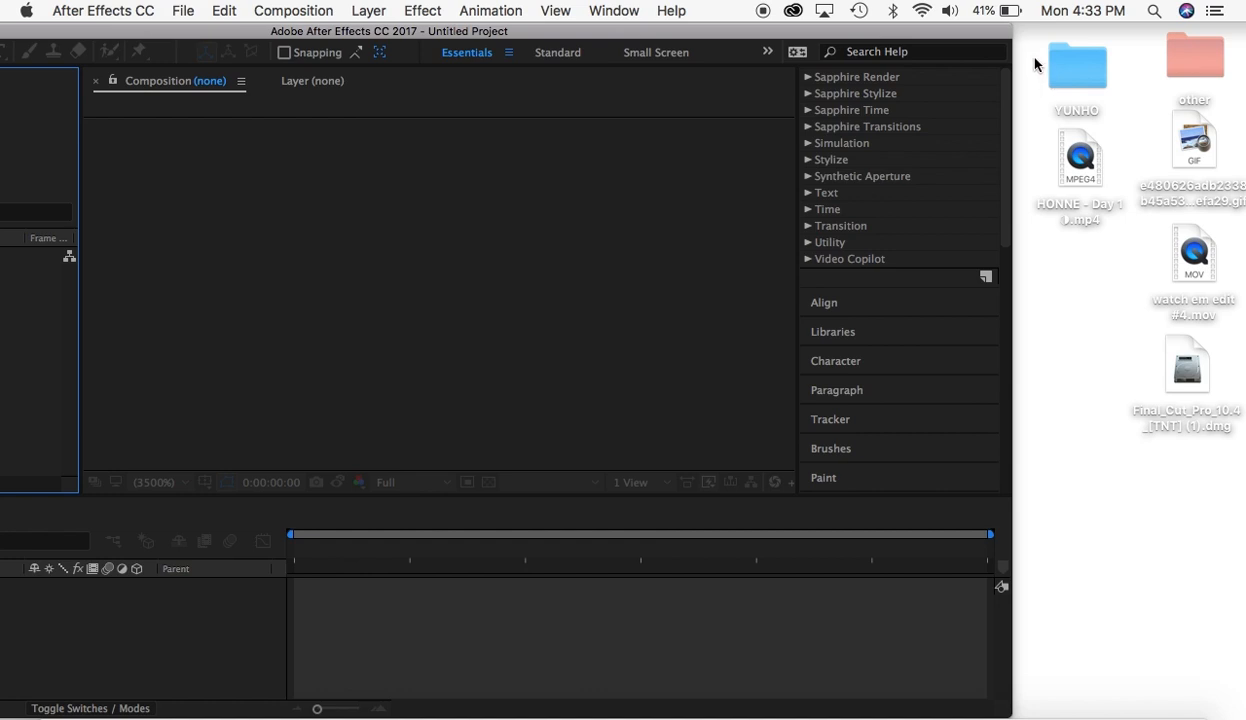
{"action": "left_click_drag", "start_coordinate": [1035, 58], "coordinate": [1120, 122]}
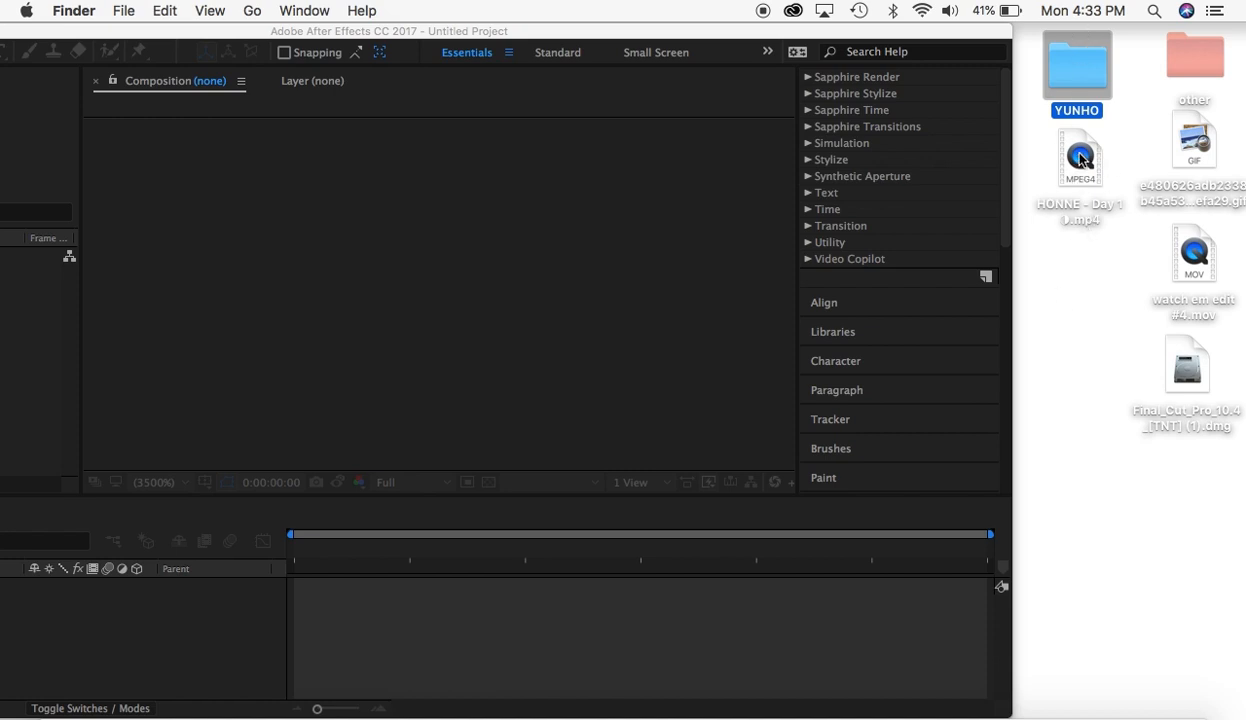
{"action": "left_click", "coordinate": [1055, 158]}
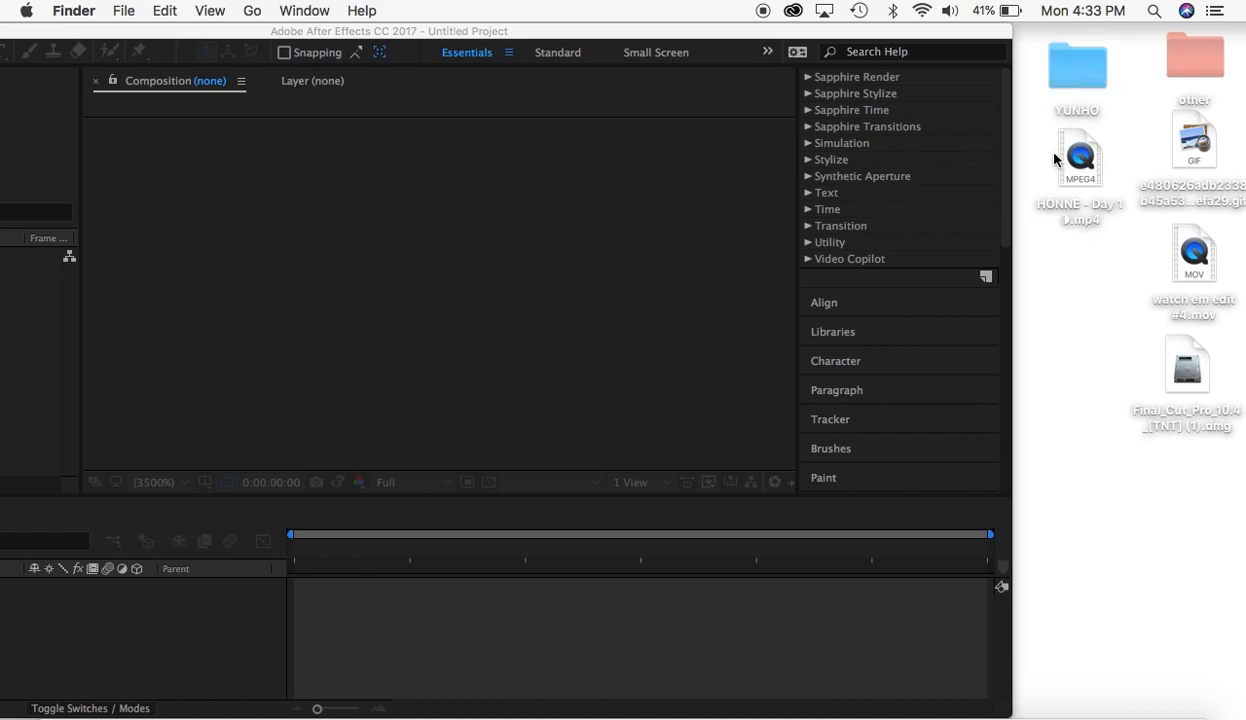
{"action": "left_click", "coordinate": [1074, 72]}
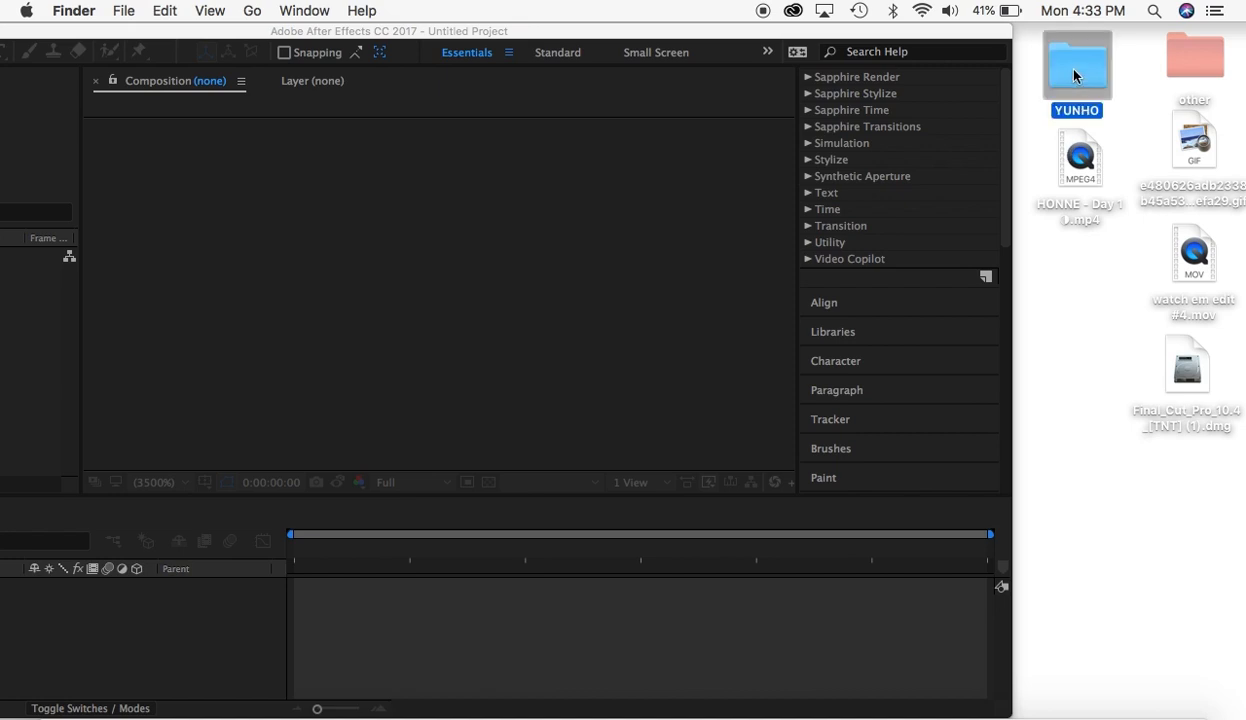
{"action": "double_click", "coordinate": [1074, 72]}
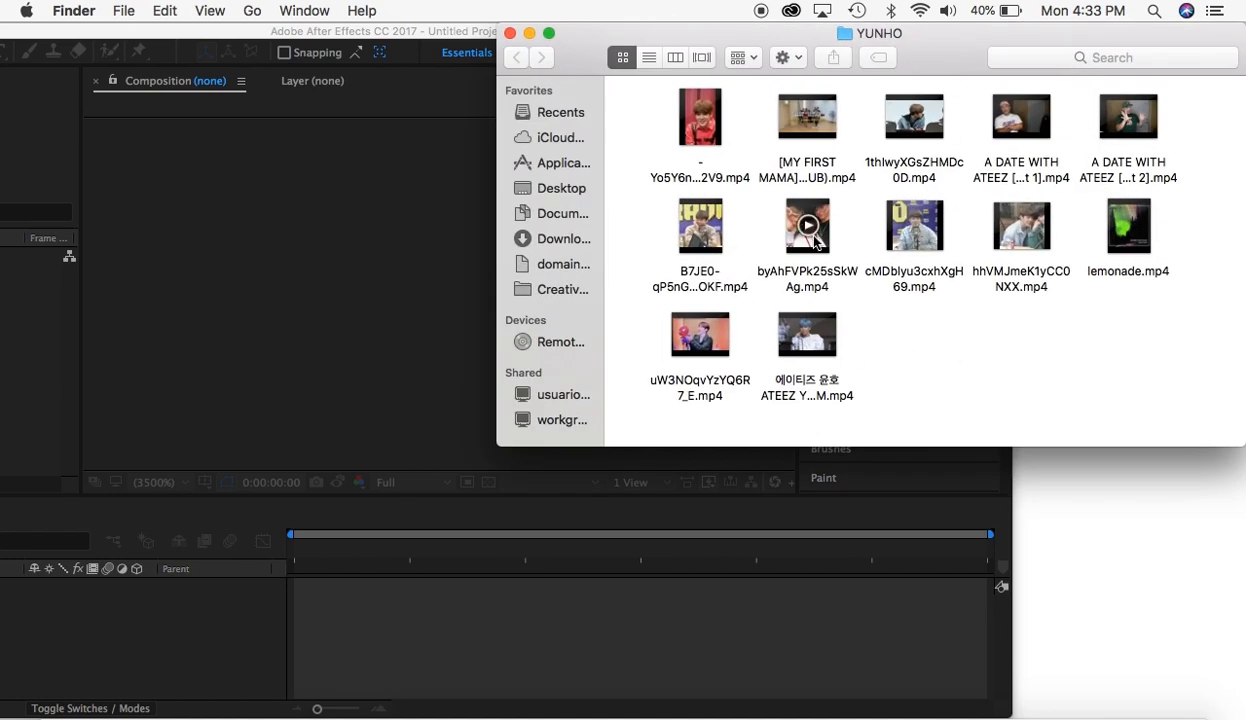
{"action": "mouse_move", "coordinate": [908, 120]}
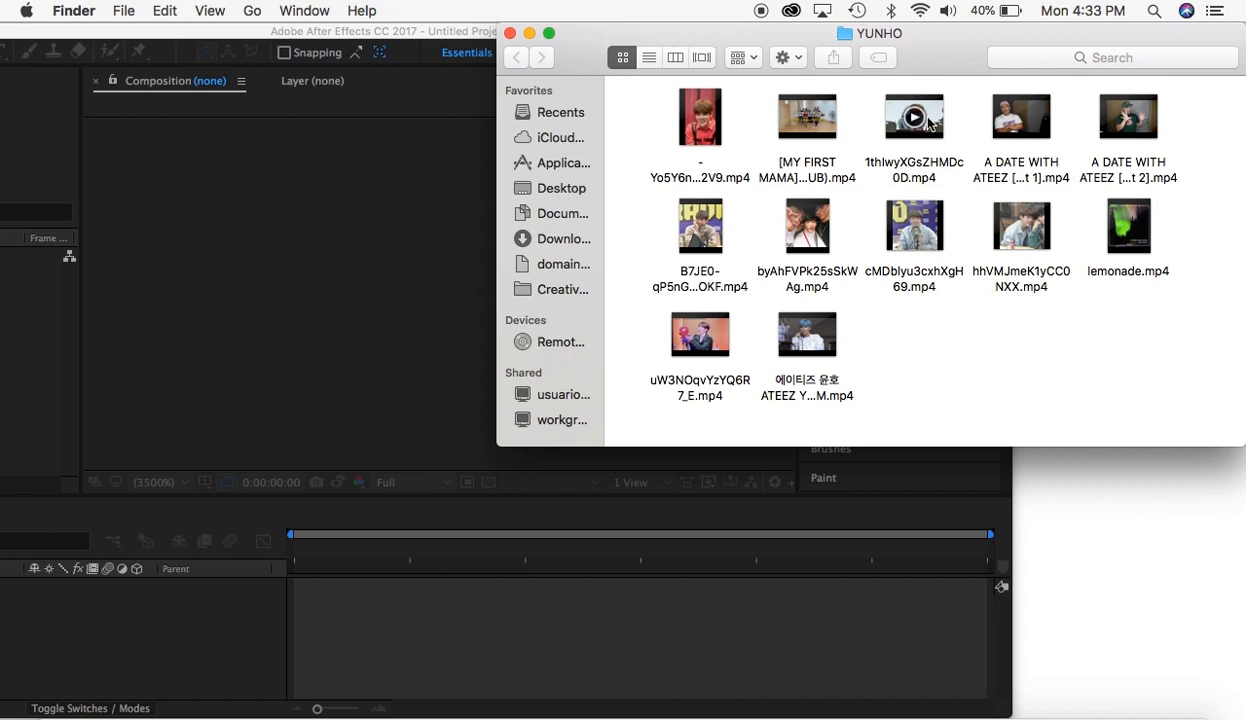
{"action": "left_click_drag", "start_coordinate": [933, 128], "coordinate": [41, 312]}
{"action": "double_click", "coordinate": [104, 30]}
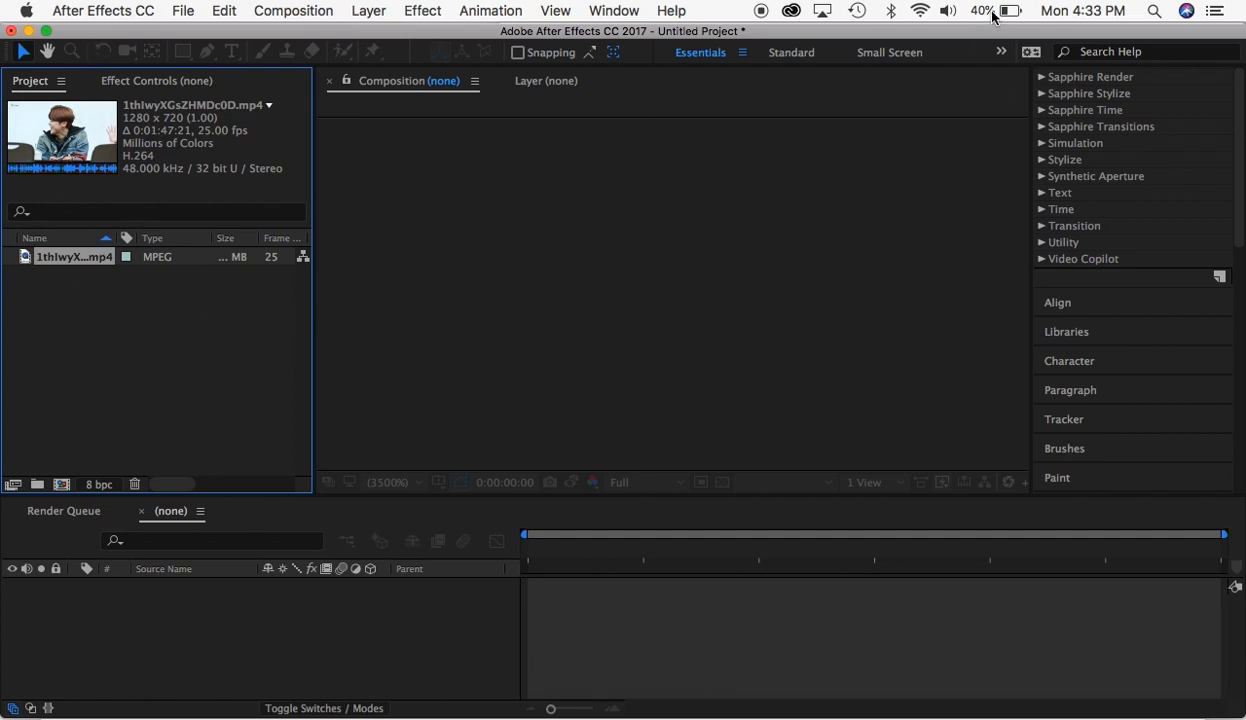
- Close the YUNHO folder and import the HONNE - Day 1 MP4 from the desktop into the project
{"action": "left_click_drag", "start_coordinate": [983, 31], "coordinate": [700, 33]}
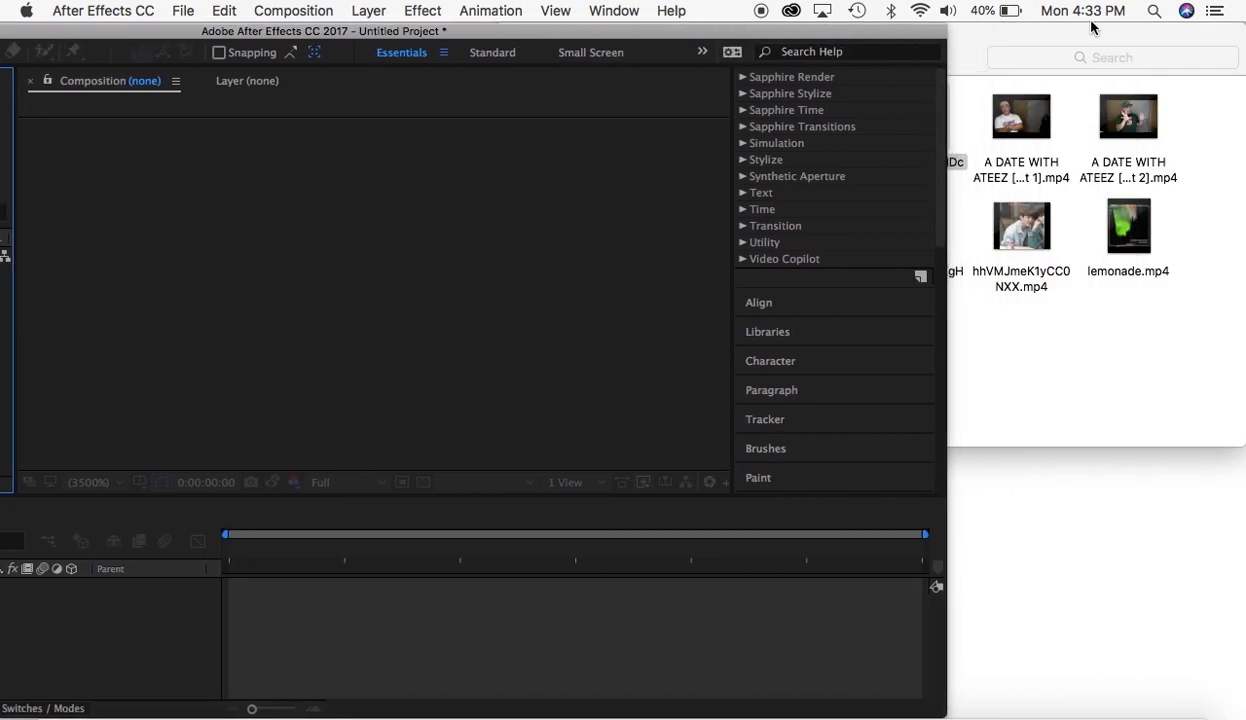
{"action": "left_click", "coordinate": [1066, 30]}
{"action": "left_click", "coordinate": [510, 33]}
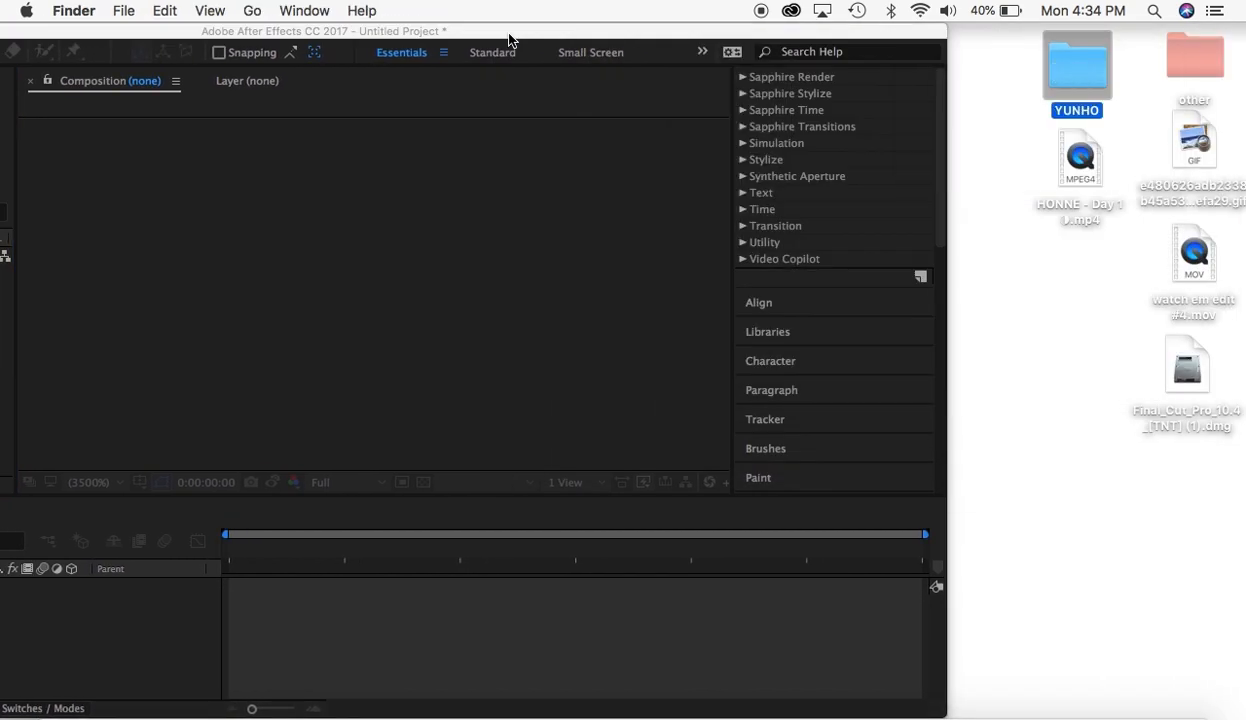
{"action": "left_click", "coordinate": [825, 33]}
{"action": "left_click_drag", "start_coordinate": [825, 33], "coordinate": [925, 33]}
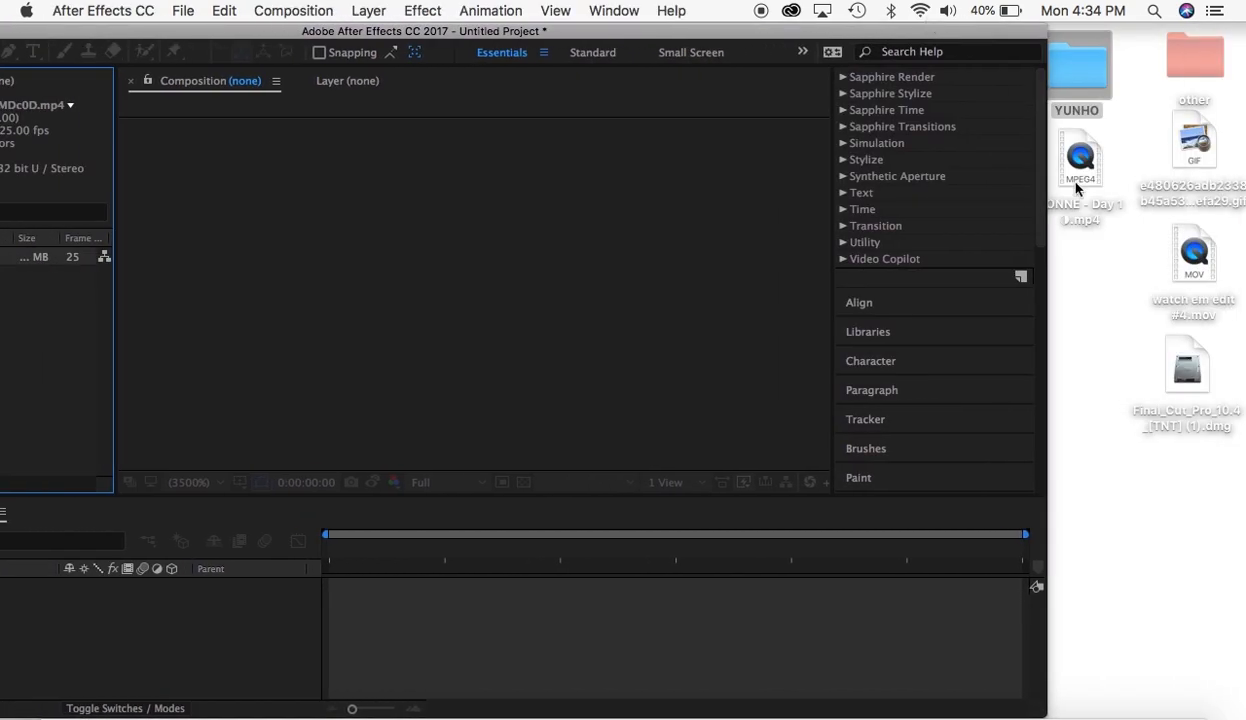
{"action": "left_click_drag", "start_coordinate": [1086, 175], "coordinate": [52, 363]}
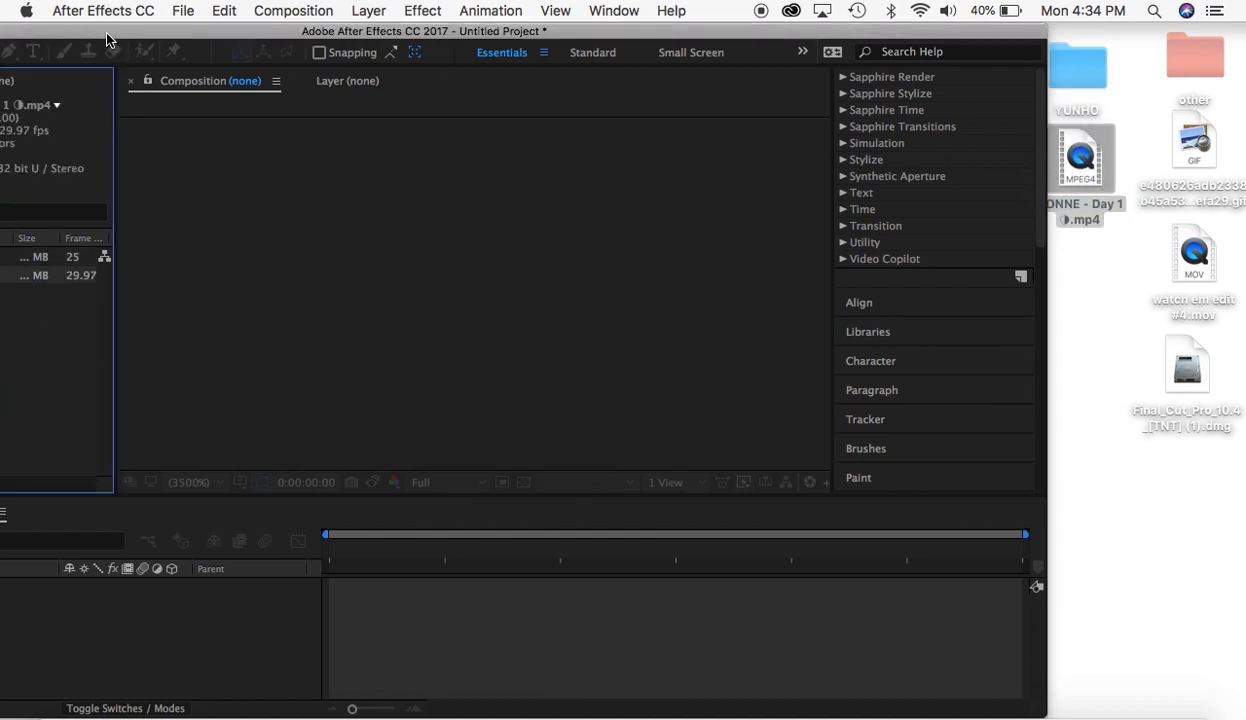
{"action": "left_click_drag", "start_coordinate": [105, 37], "coordinate": [325, 31]}
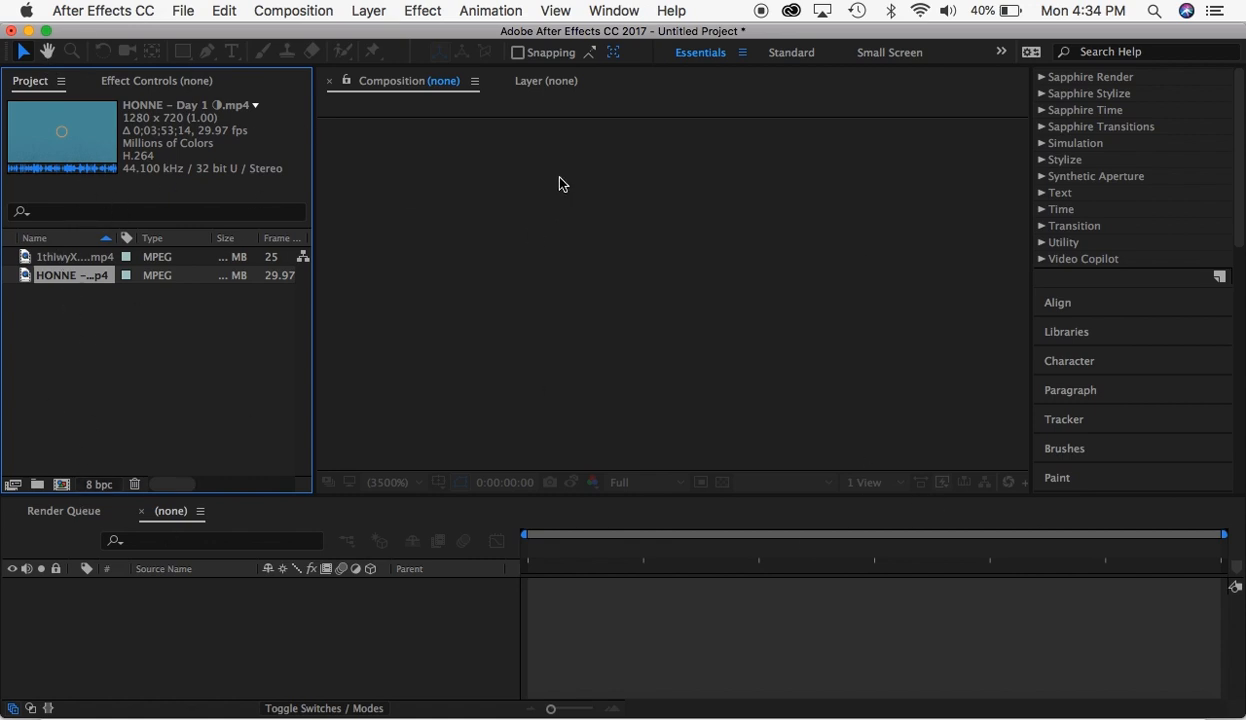
- Create a new composition from the imported HONNE - Day 1 video
{"action": "left_click", "coordinate": [57, 256]}
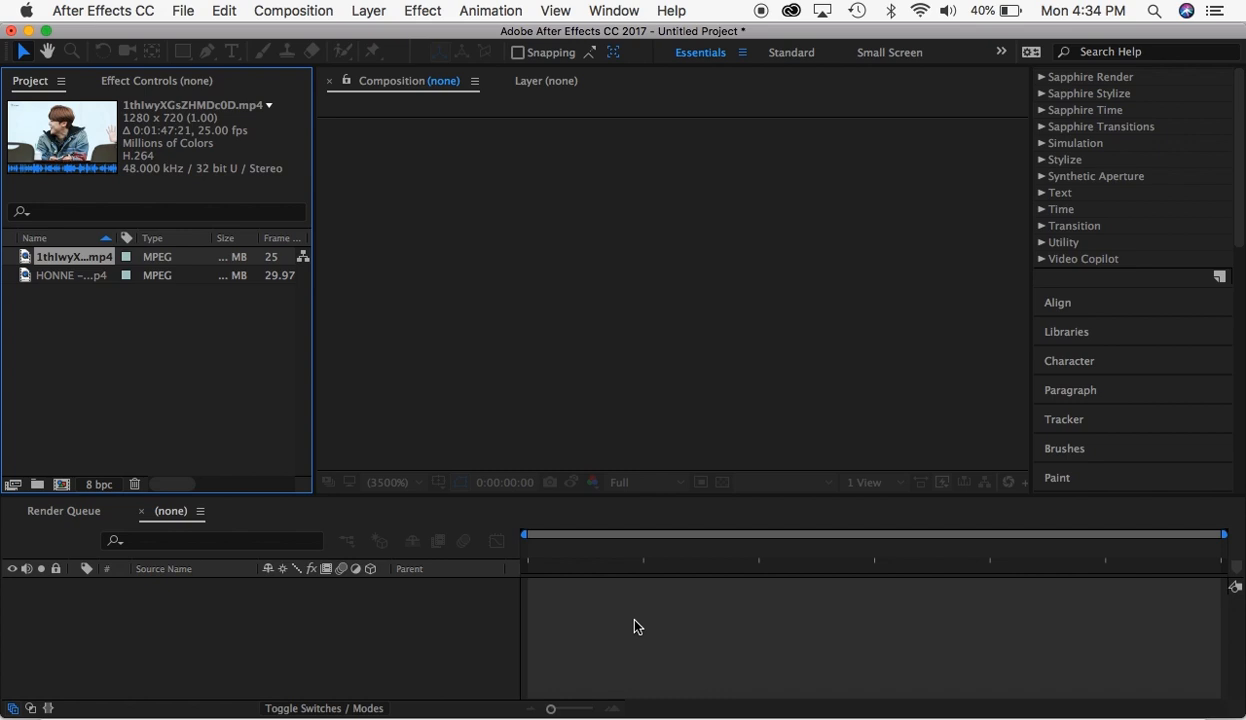
{"action": "left_click", "coordinate": [104, 355]}
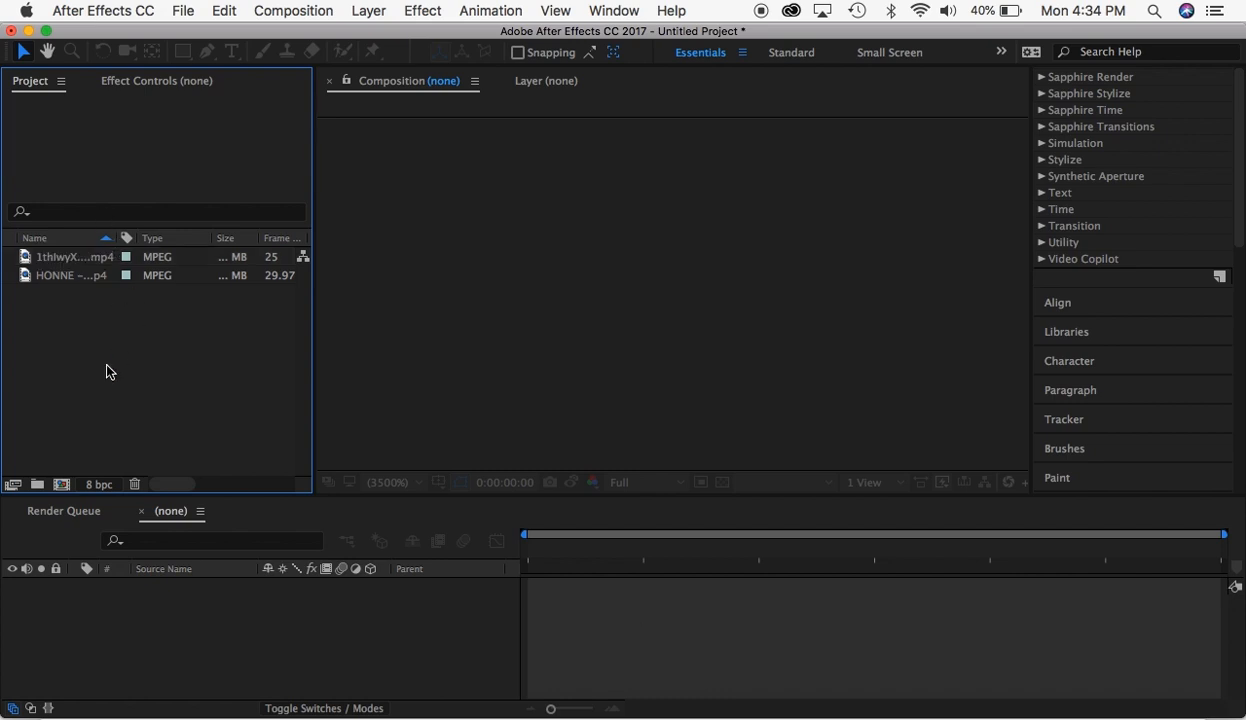
{"action": "left_click", "coordinate": [62, 285]}
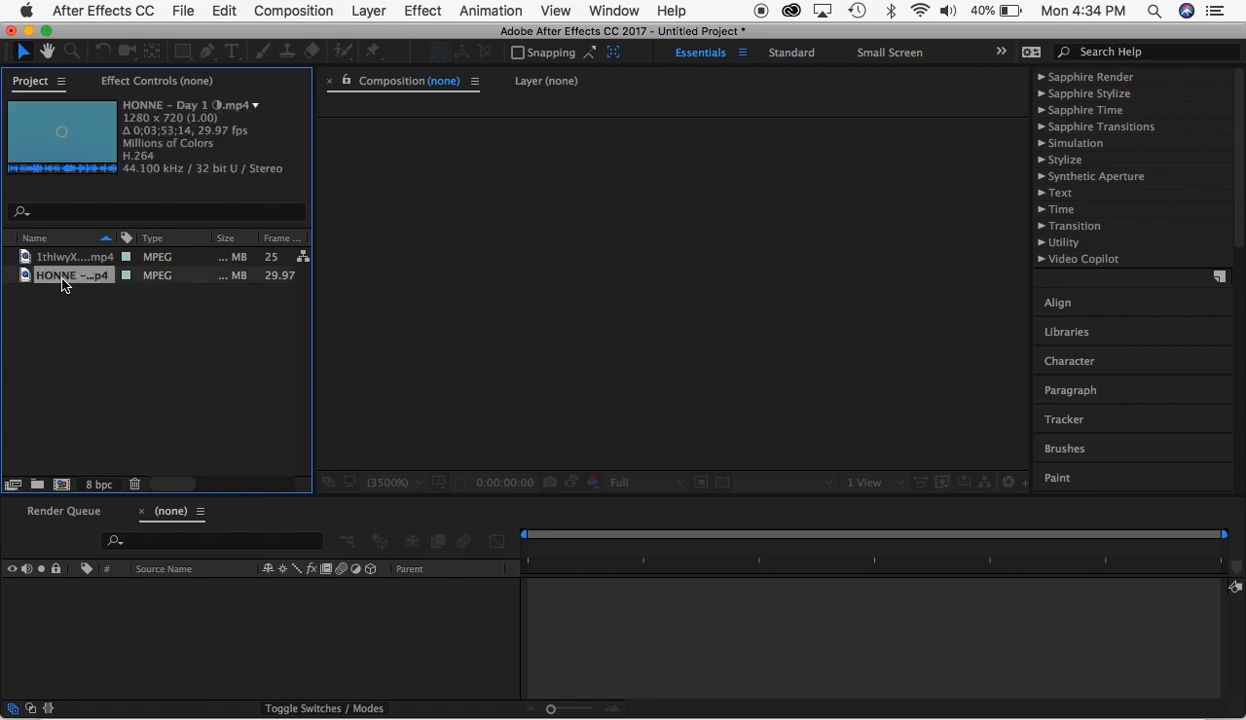
{"action": "left_click_drag", "start_coordinate": [62, 285], "coordinate": [62, 487]}
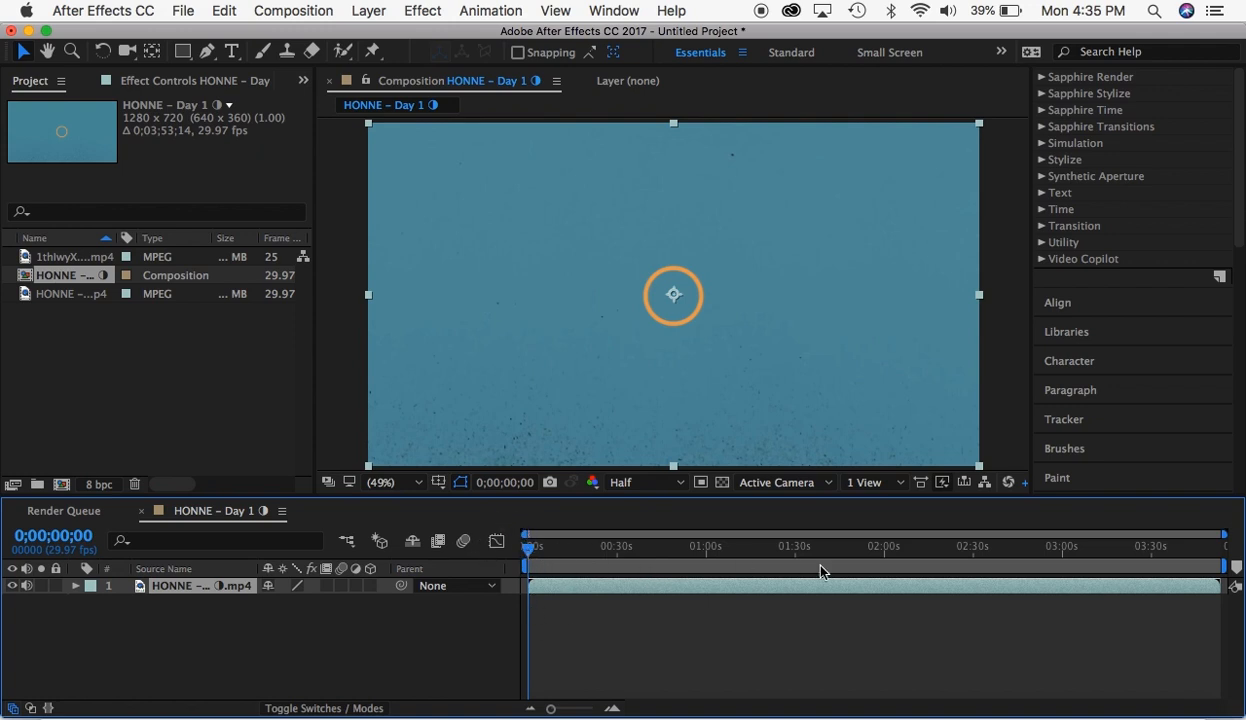
- Scrub and play parts of the HONNE - Day 1 composition to review the song, and return to its start
{"action": "left_click_drag", "start_coordinate": [1190, 546], "coordinate": [445, 645]}
{"action": "left_click_drag", "start_coordinate": [530, 558], "coordinate": [895, 631]}
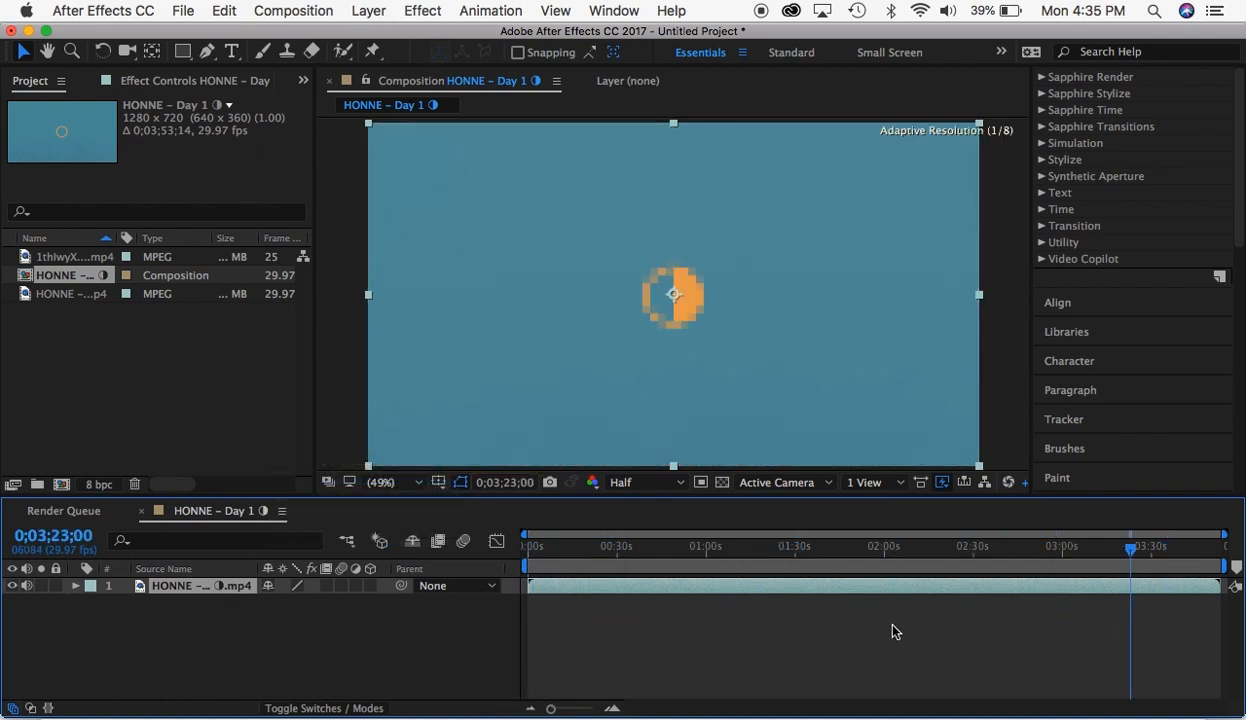
{"action": "key", "text": "Home"}
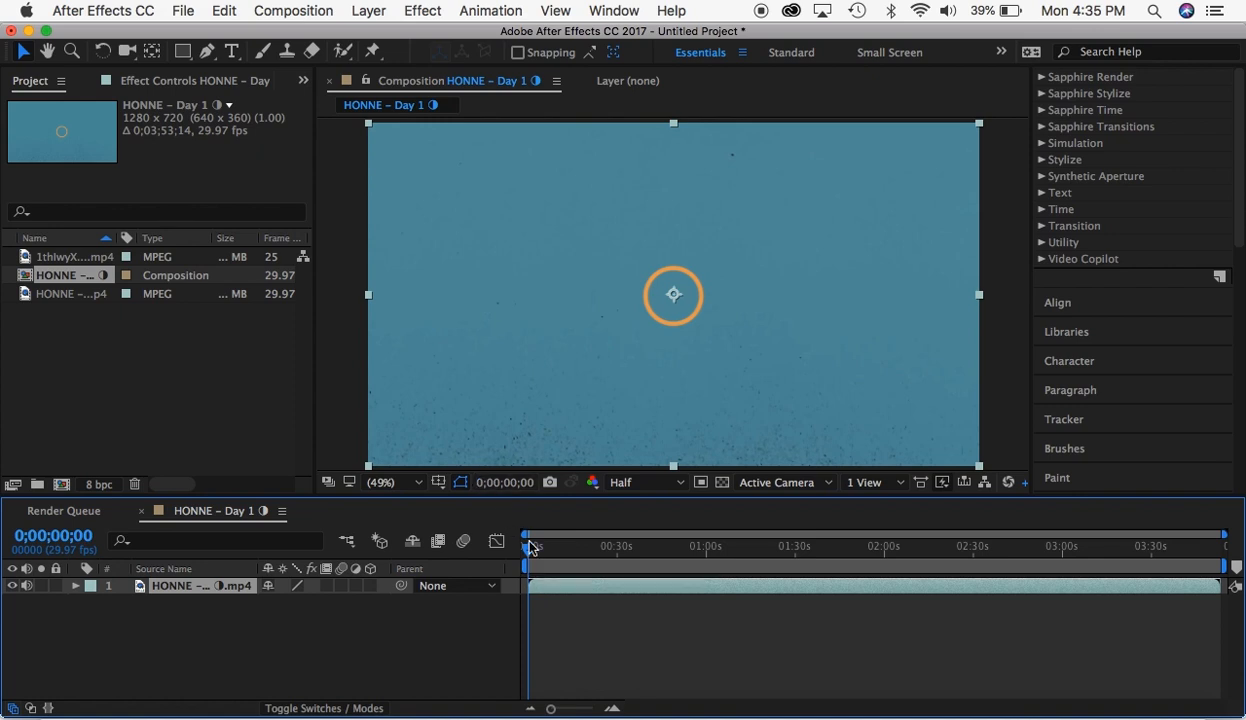
{"action": "key", "text": "space"}
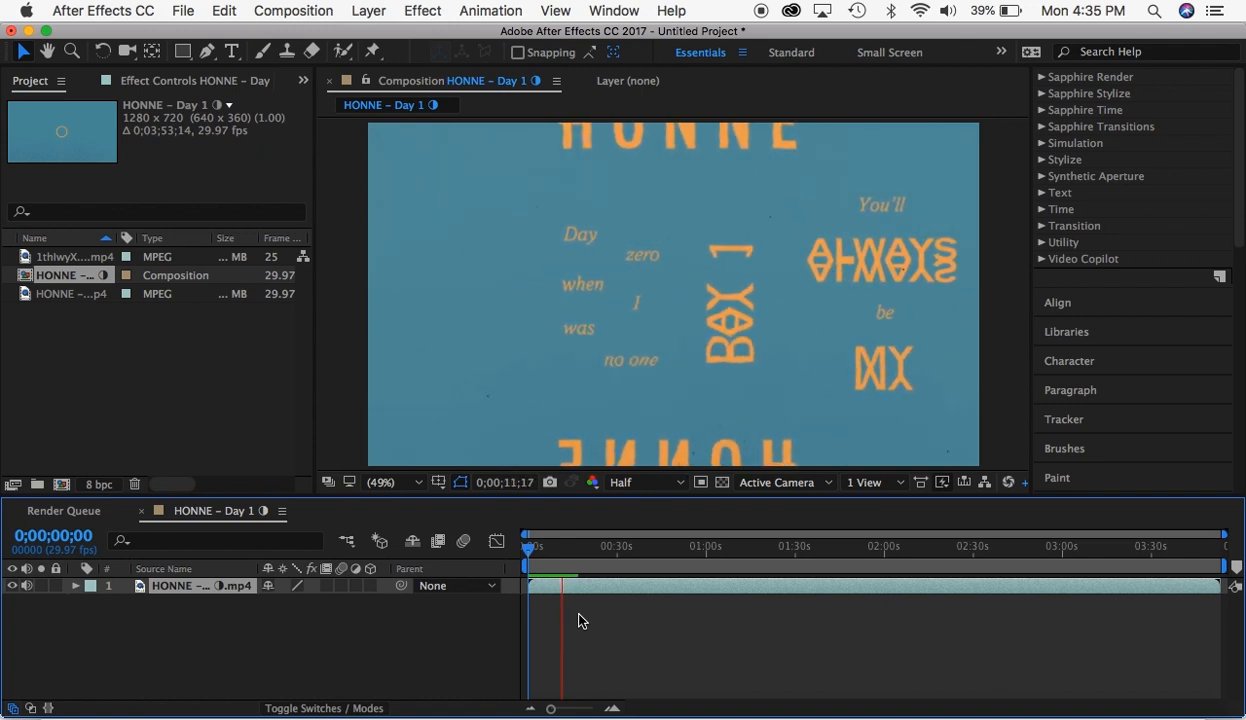
{"action": "key", "text": "space"}
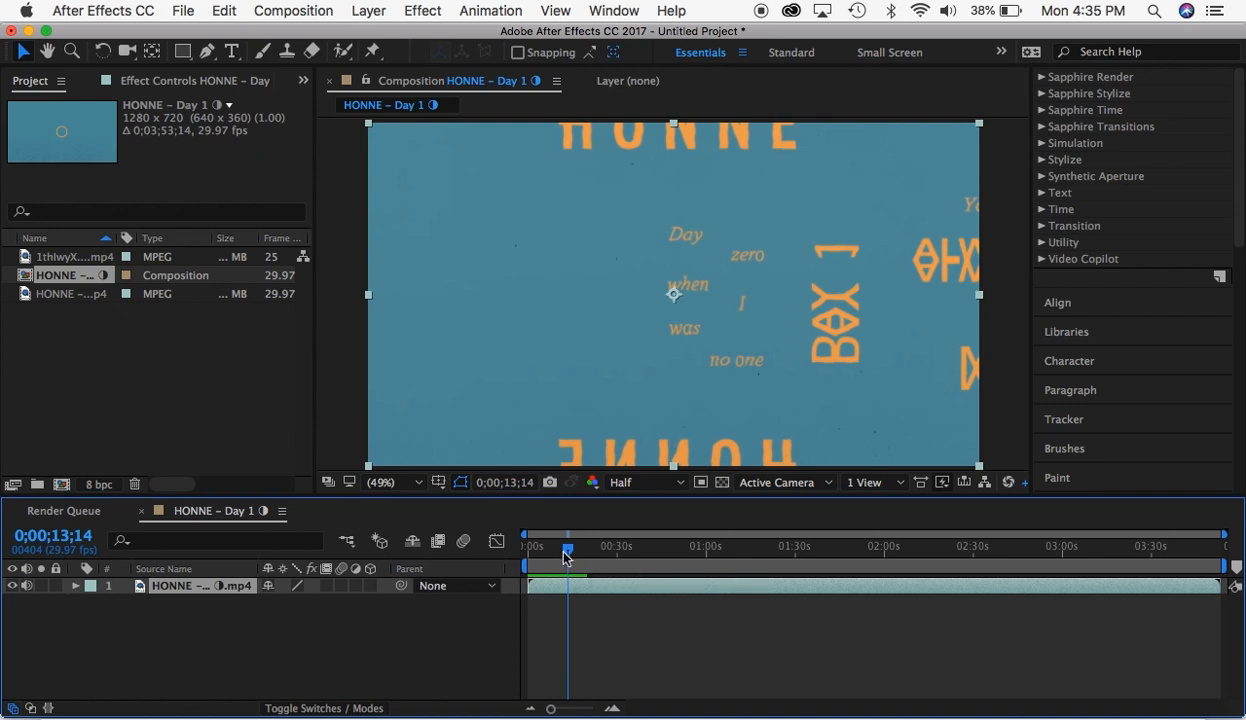
{"action": "left_click_drag", "start_coordinate": [568, 549], "coordinate": [628, 552]}
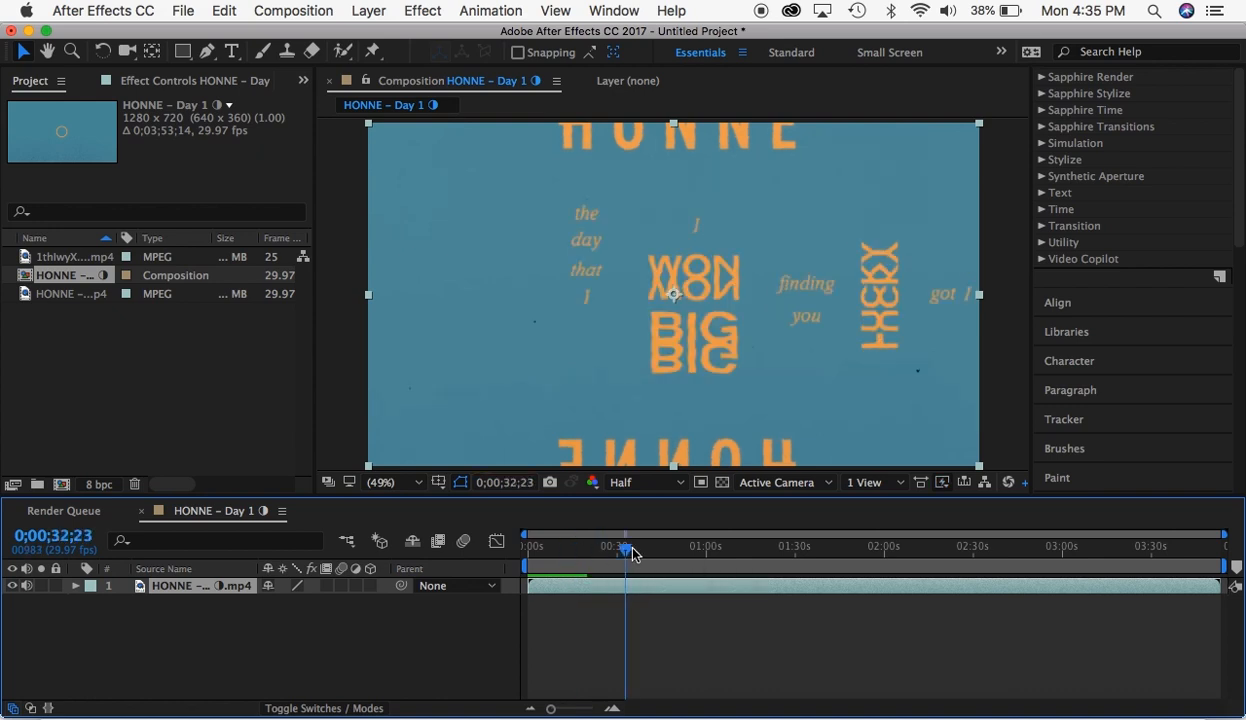
{"action": "key", "text": "space"}
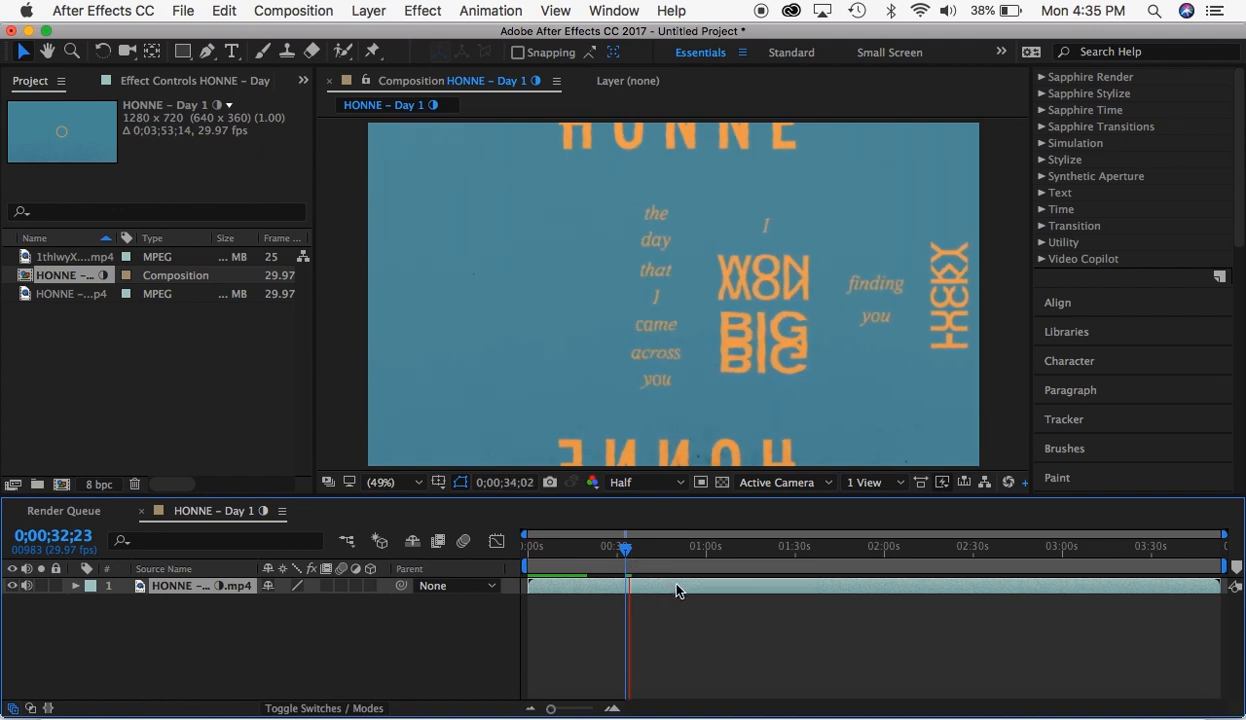
{"action": "key", "text": "space"}
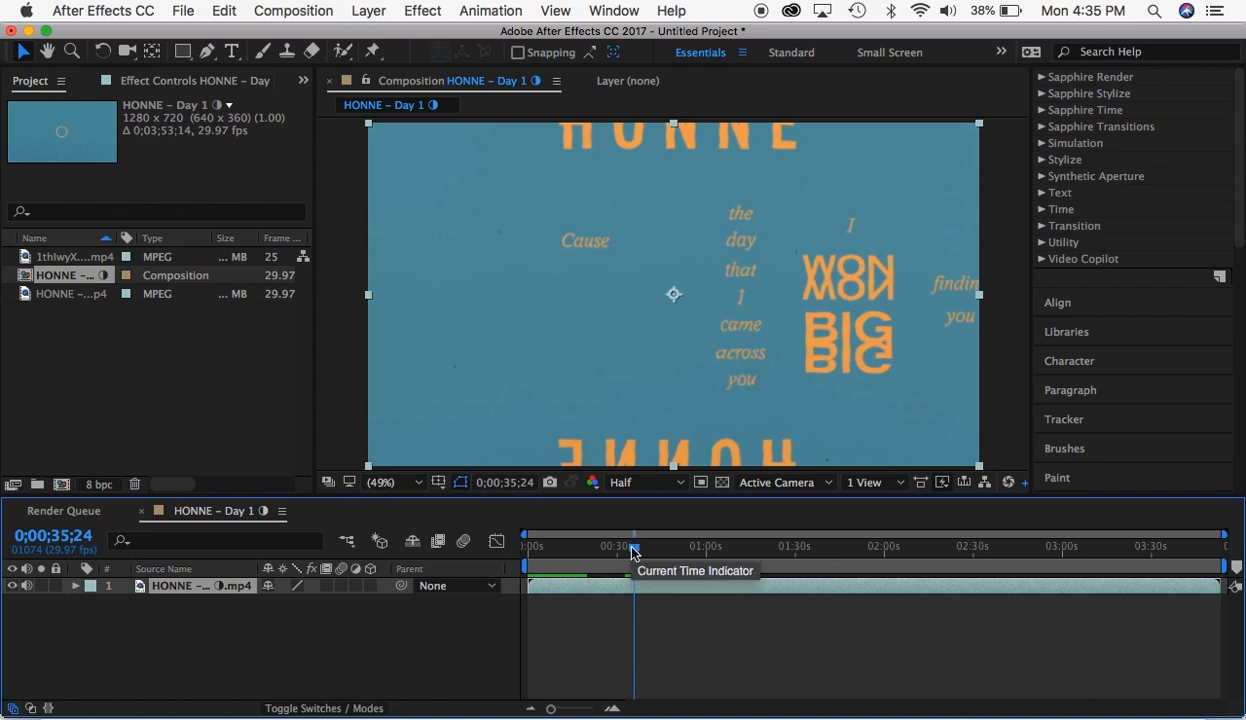
{"action": "left_click_drag", "start_coordinate": [633, 549], "coordinate": [283, 635]}
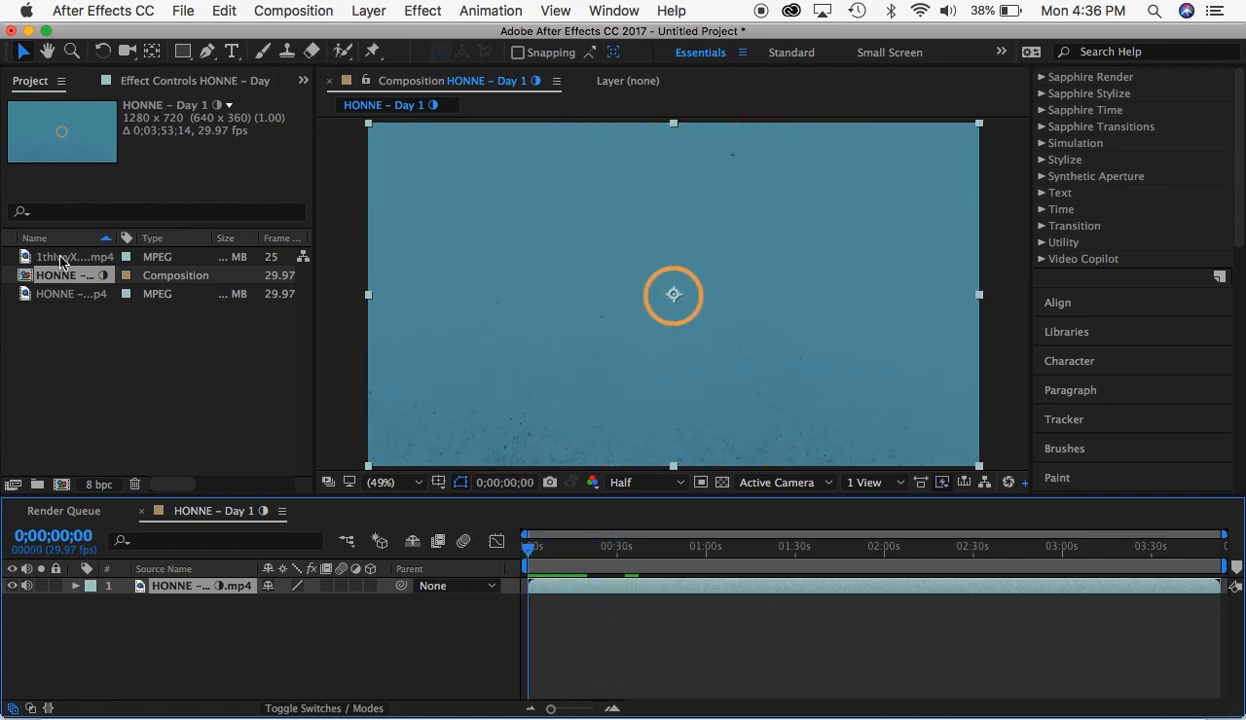
- Add the clip 1thIwyXGsZHMDc0D.mp4 as the top layer of the HONNE - Day 1 composition, starting at 0;00;00;00
{"action": "left_click_drag", "start_coordinate": [62, 262], "coordinate": [61, 485]}
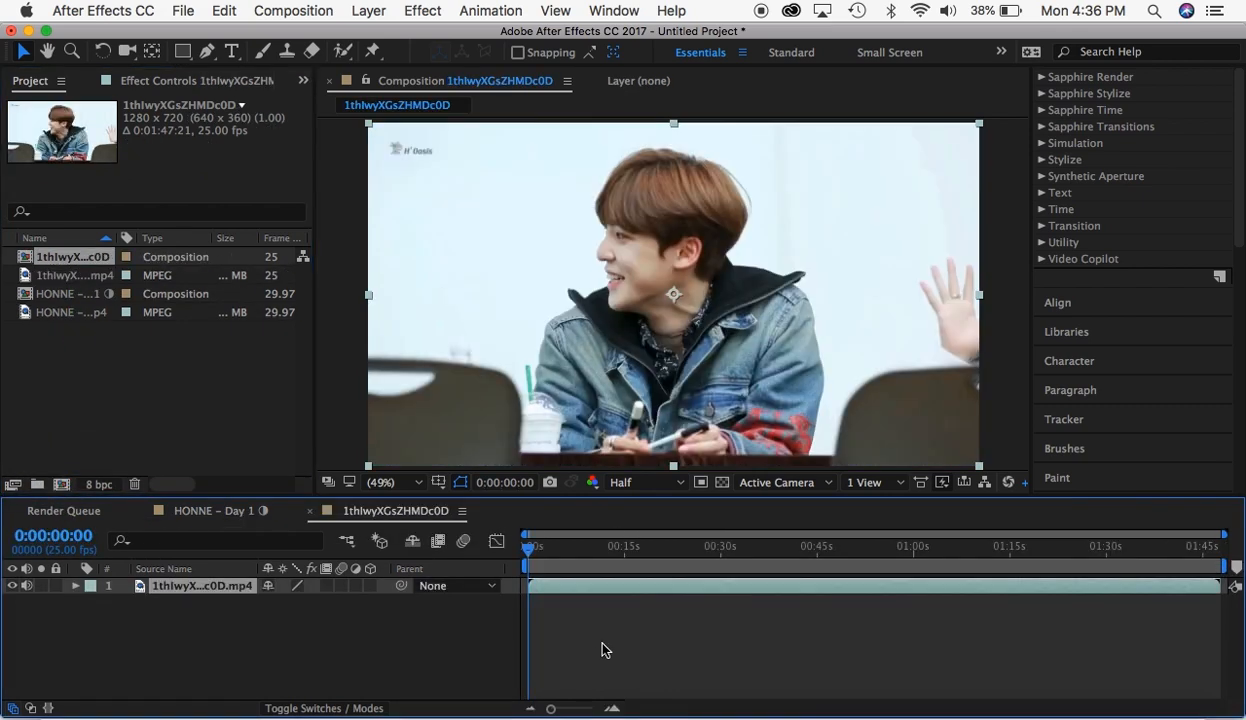
{"action": "left_click", "coordinate": [310, 514]}
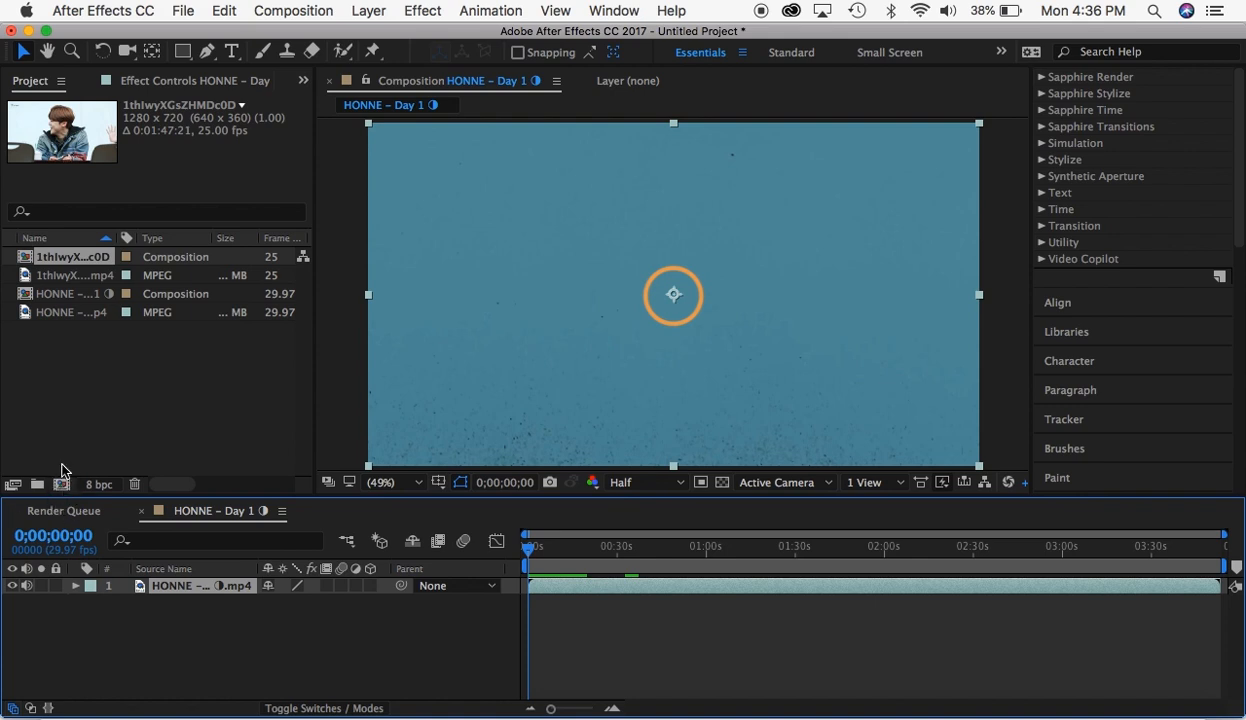
{"action": "left_click", "coordinate": [73, 283]}
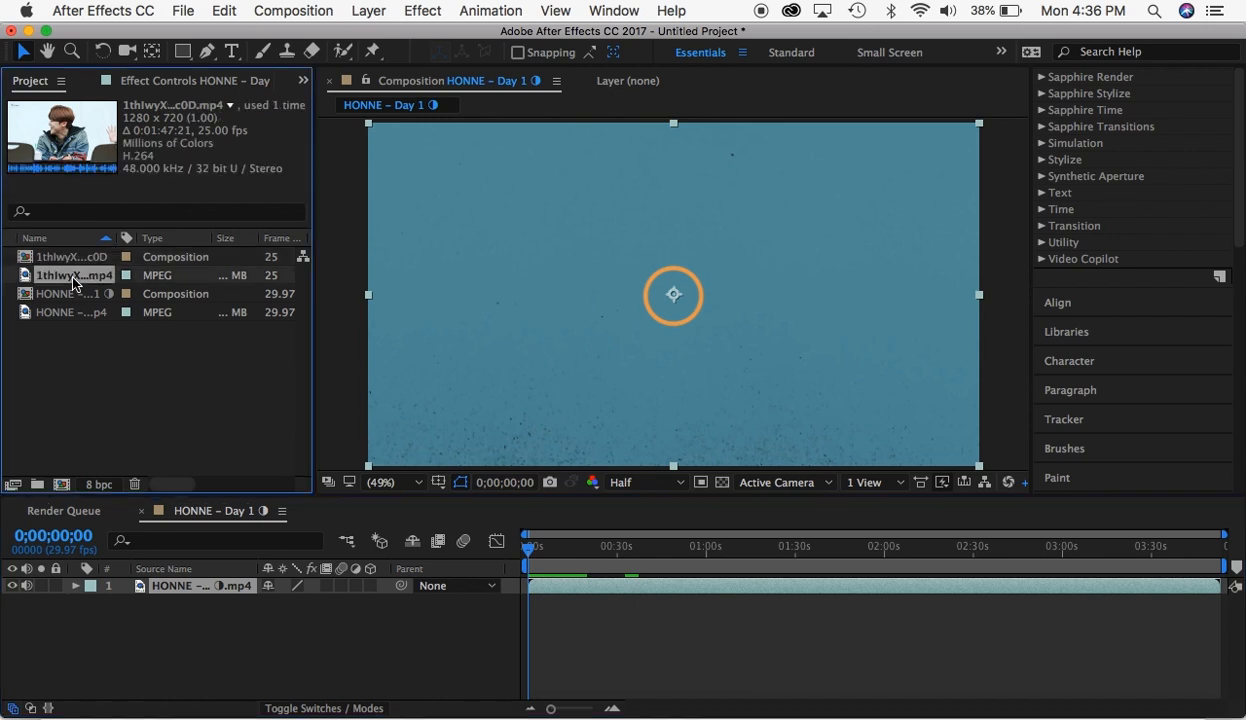
{"action": "left_click_drag", "start_coordinate": [75, 284], "coordinate": [534, 579]}
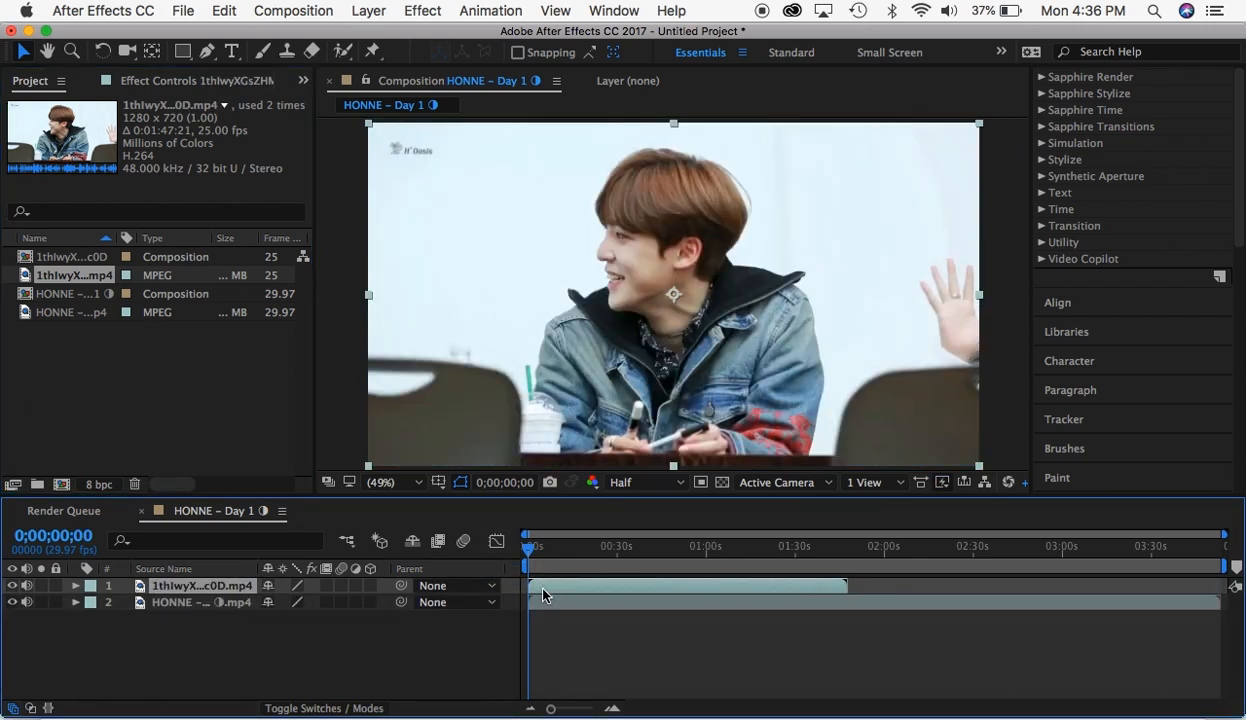
- Mute the audio of the 1thIwyXGsZHMDc0D.mp4 layer, preview the clip over the song, and return to the start
{"action": "key", "text": "space"}
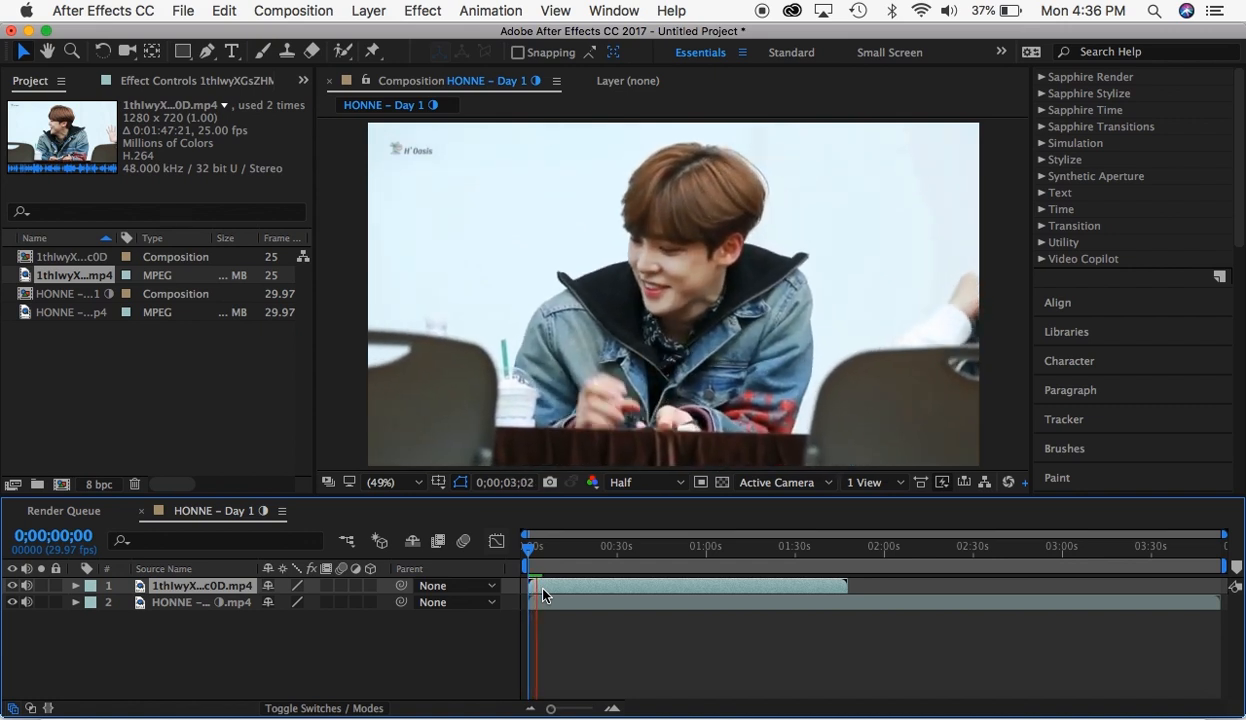
{"action": "key", "text": "space"}
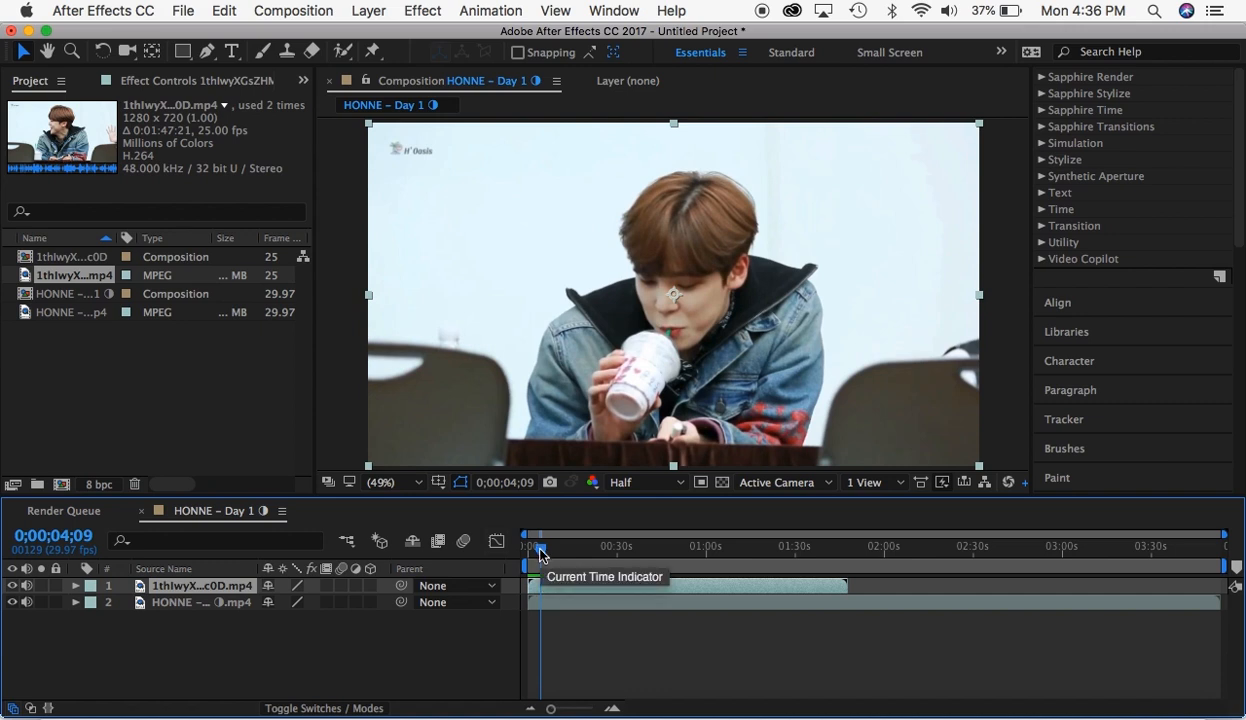
{"action": "left_click_drag", "start_coordinate": [540, 556], "coordinate": [524, 546]}
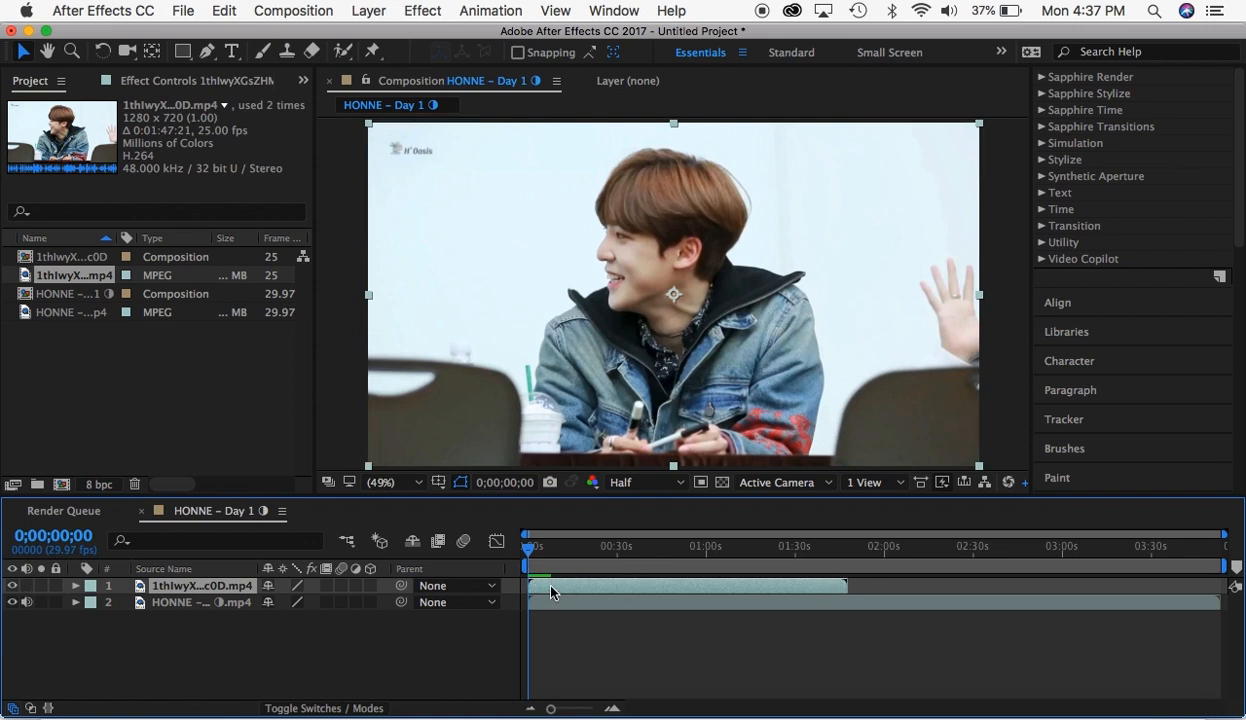
{"action": "key", "text": "space"}
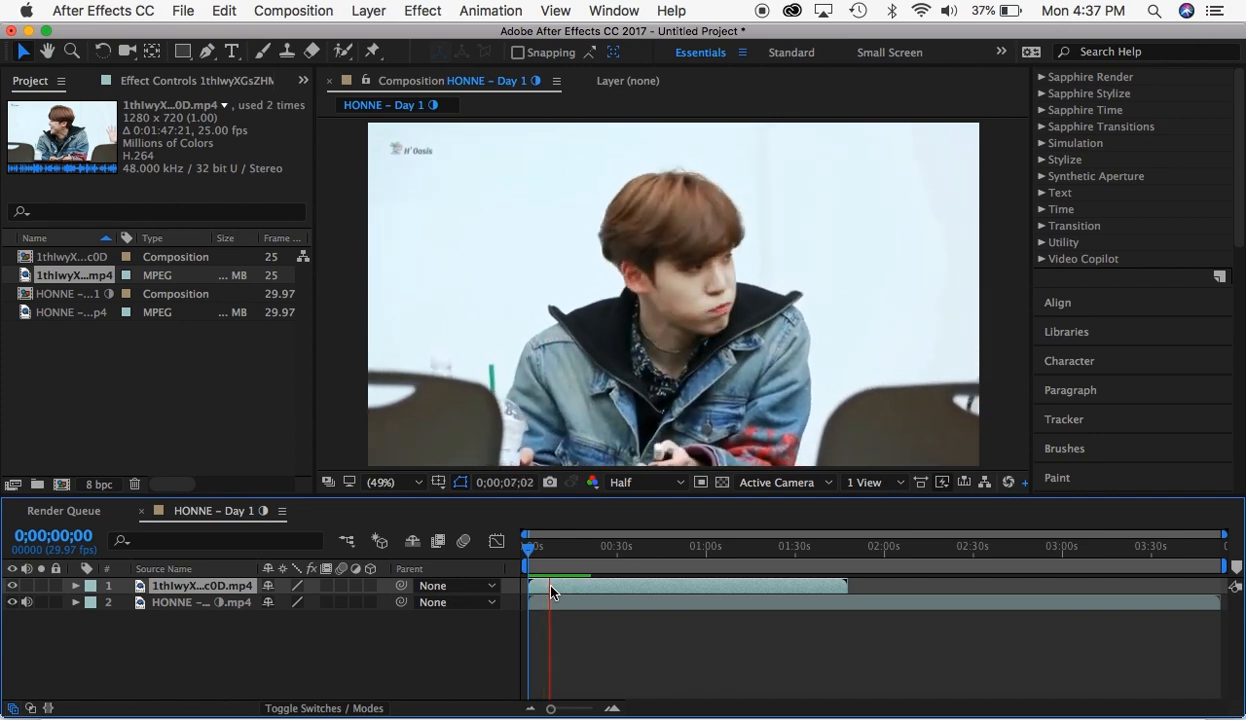
{"action": "key", "text": "space"}
{"action": "left_click_drag", "start_coordinate": [545, 550], "coordinate": [492, 552]}
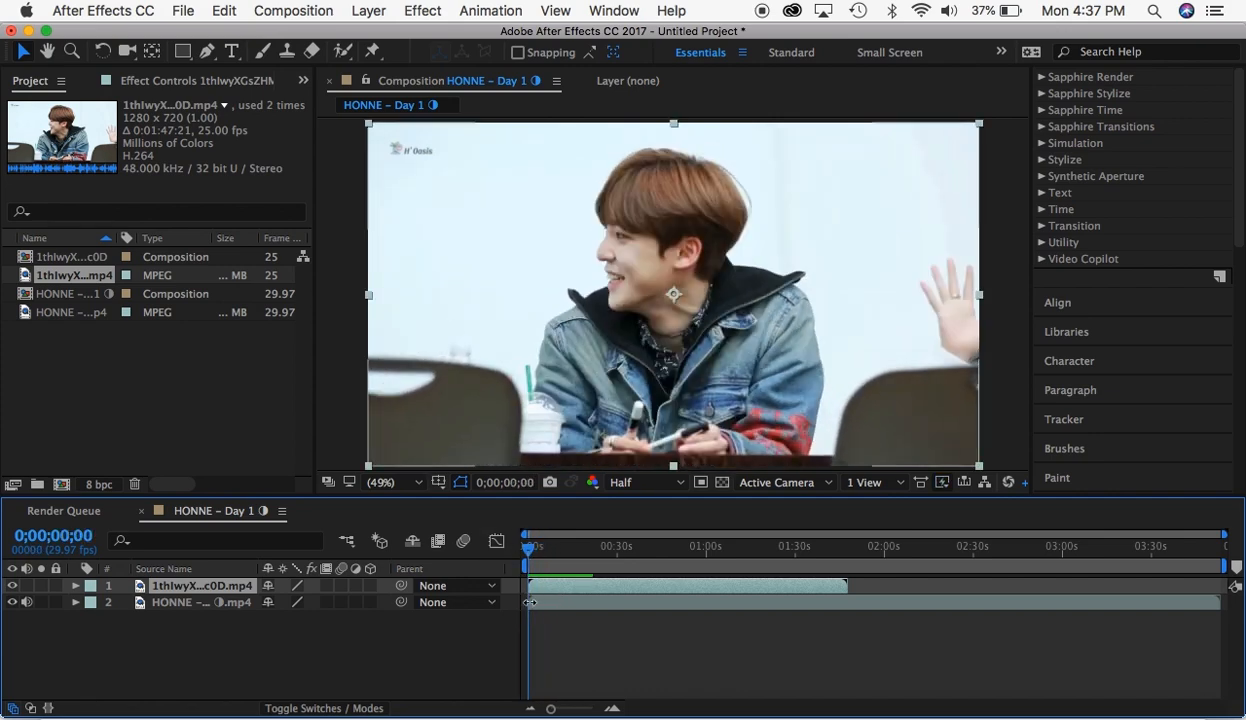
- Delete the HONNE - Day 1 video layer from the composition, leaving only the 1thIwyXGsZHMDc0D.mp4 clip
{"action": "mouse_move", "coordinate": [530, 602]}
{"action": "left_mouse_down"}
{"action": "mouse_move", "coordinate": [580, 607]}
{"action": "mouse_move", "coordinate": [536, 607]}
{"action": "left_mouse_up"}
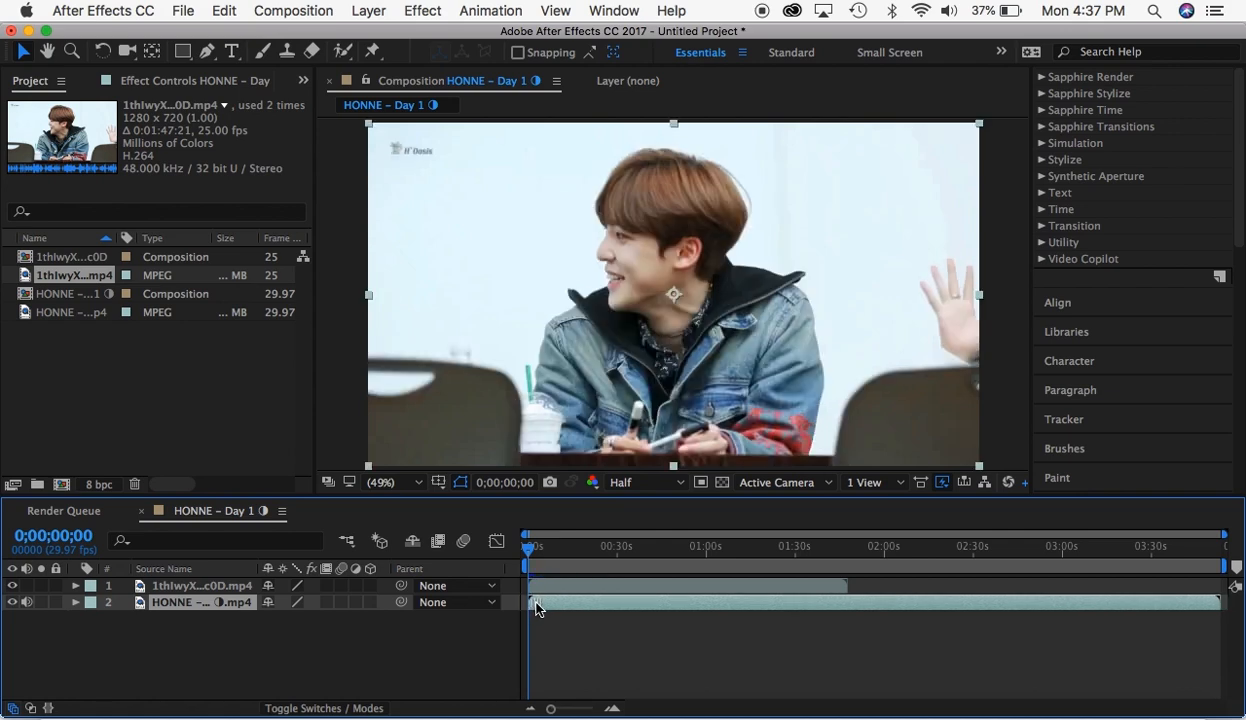
{"action": "key", "text": "Delete"}
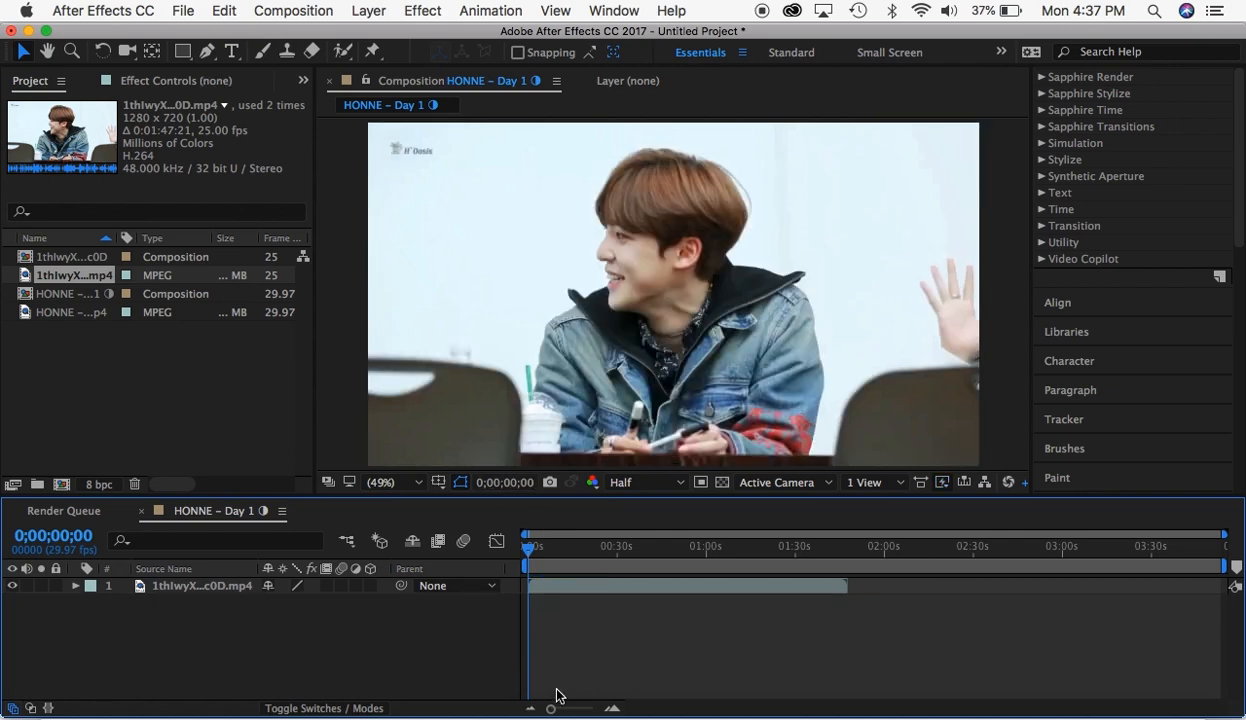
{"action": "left_click_drag", "start_coordinate": [552, 711], "coordinate": [582, 711]}
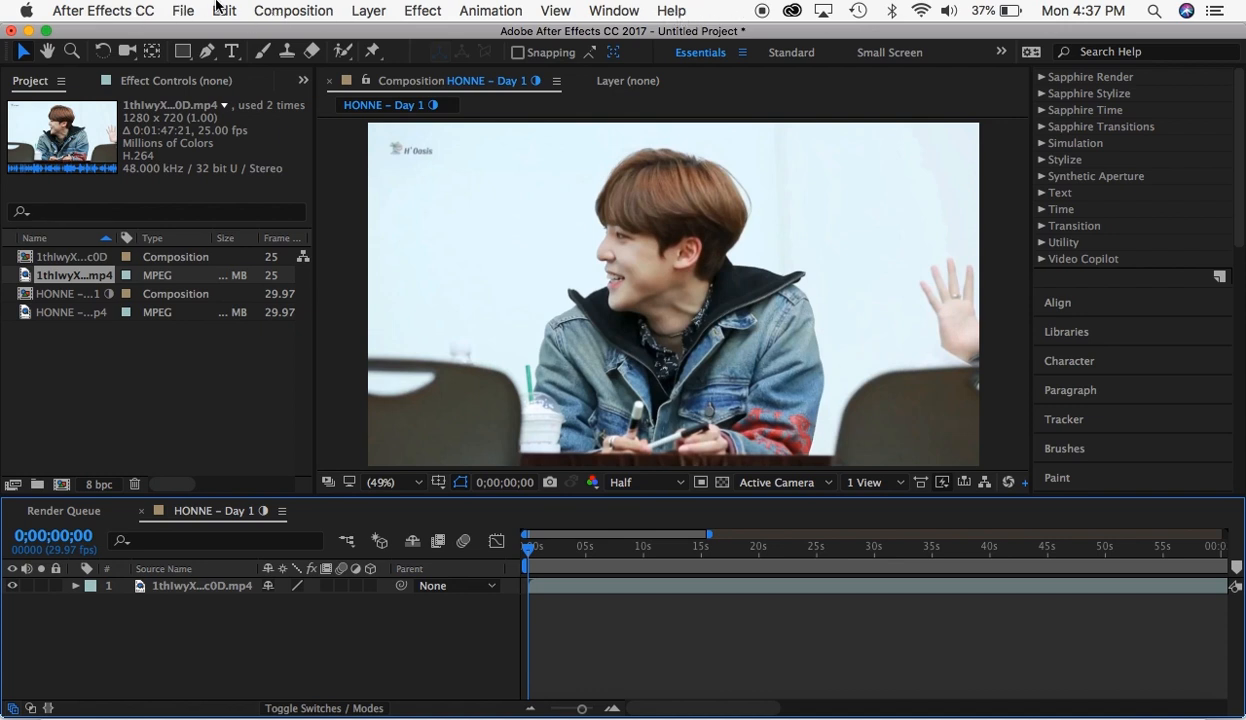
{"action": "left_click", "coordinate": [184, 11]}
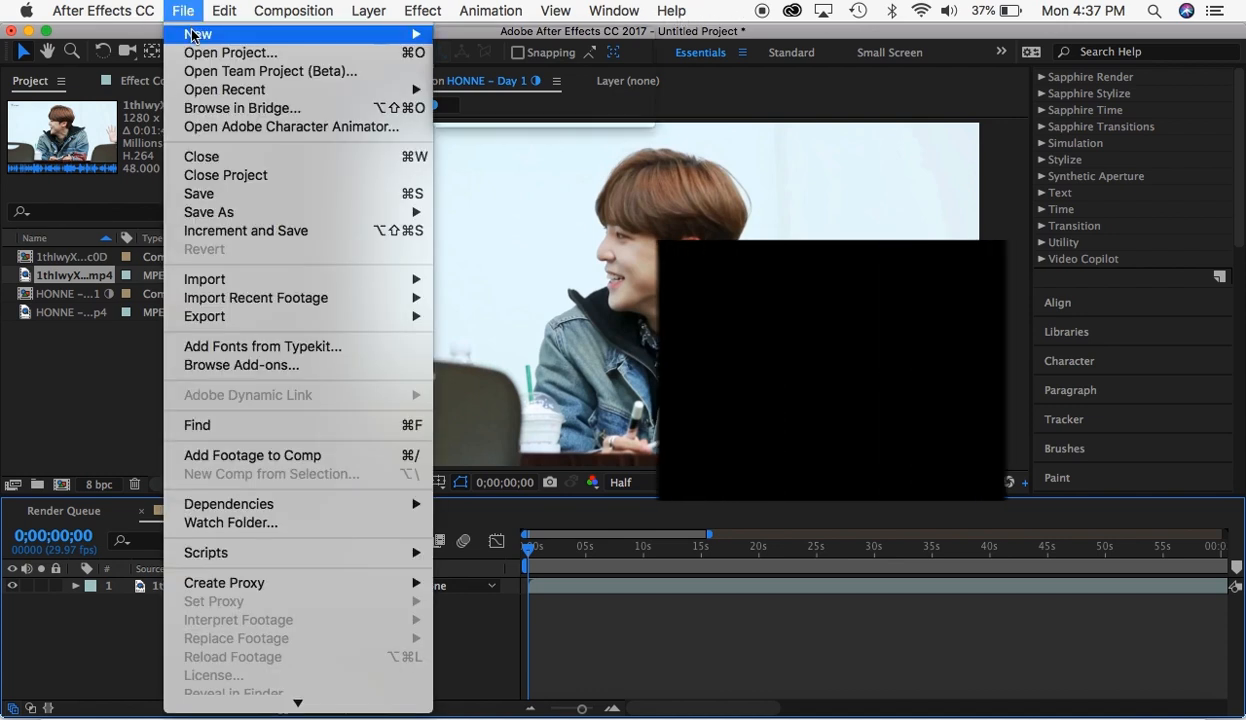
{"action": "mouse_move", "coordinate": [200, 34]}
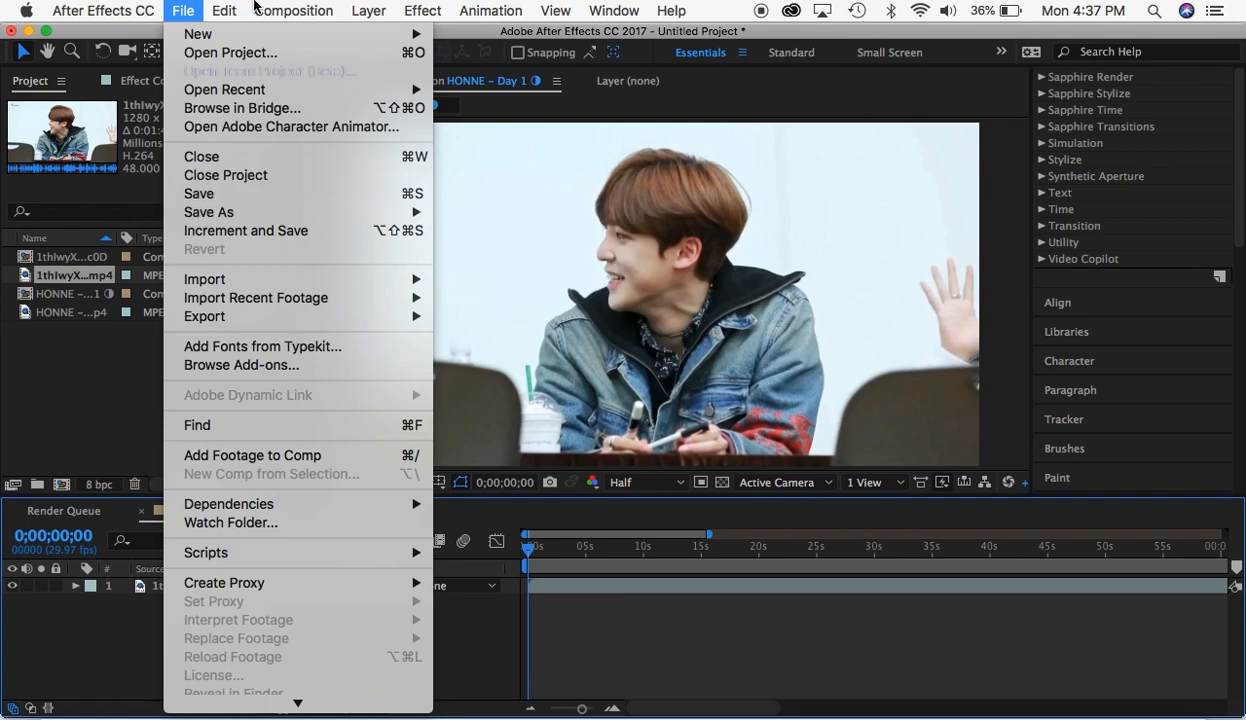
{"action": "mouse_move", "coordinate": [229, 10]}
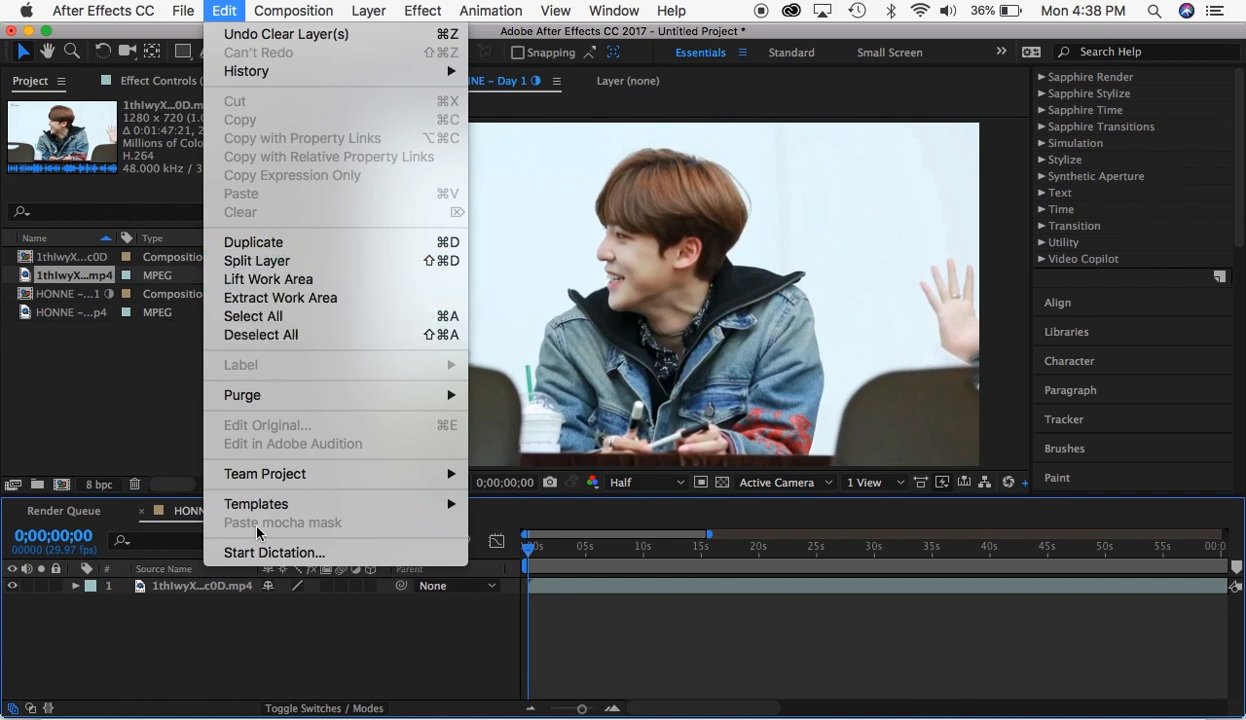
- Open the settings of the HONNE - Day 1 composition and set its width and height to 640 px each
{"action": "mouse_move", "coordinate": [301, 5]}
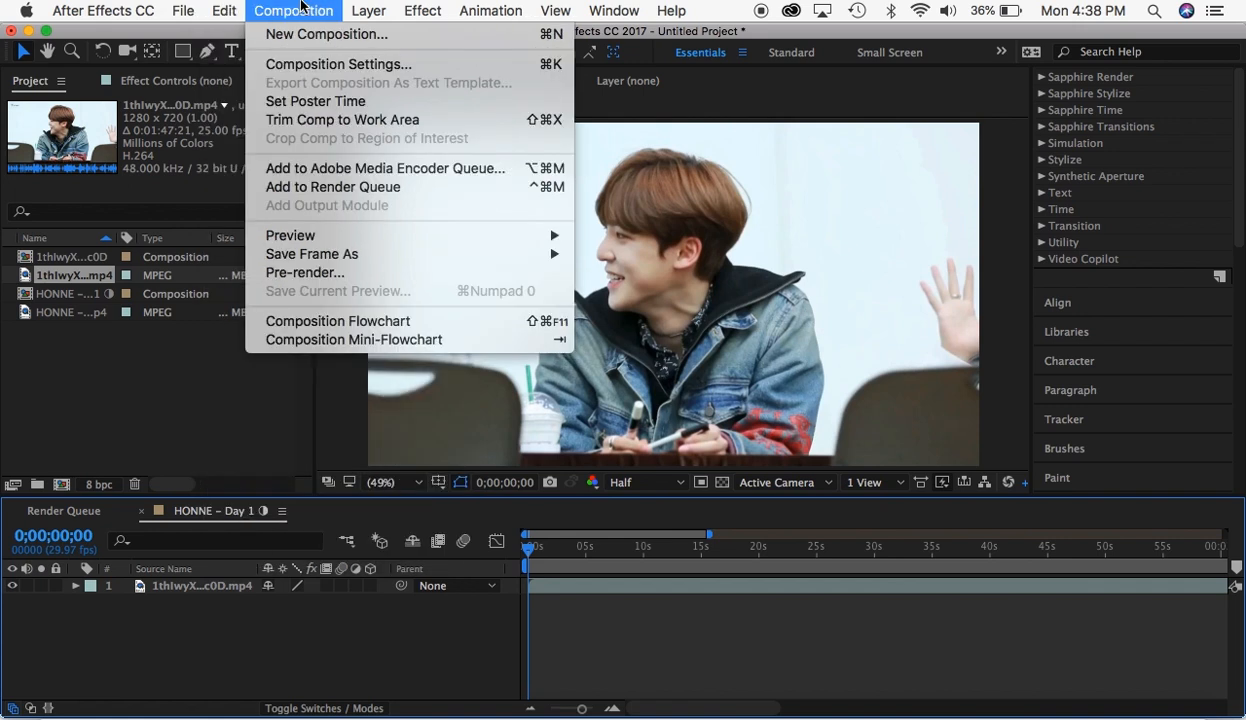
{"action": "left_click", "coordinate": [299, 67]}
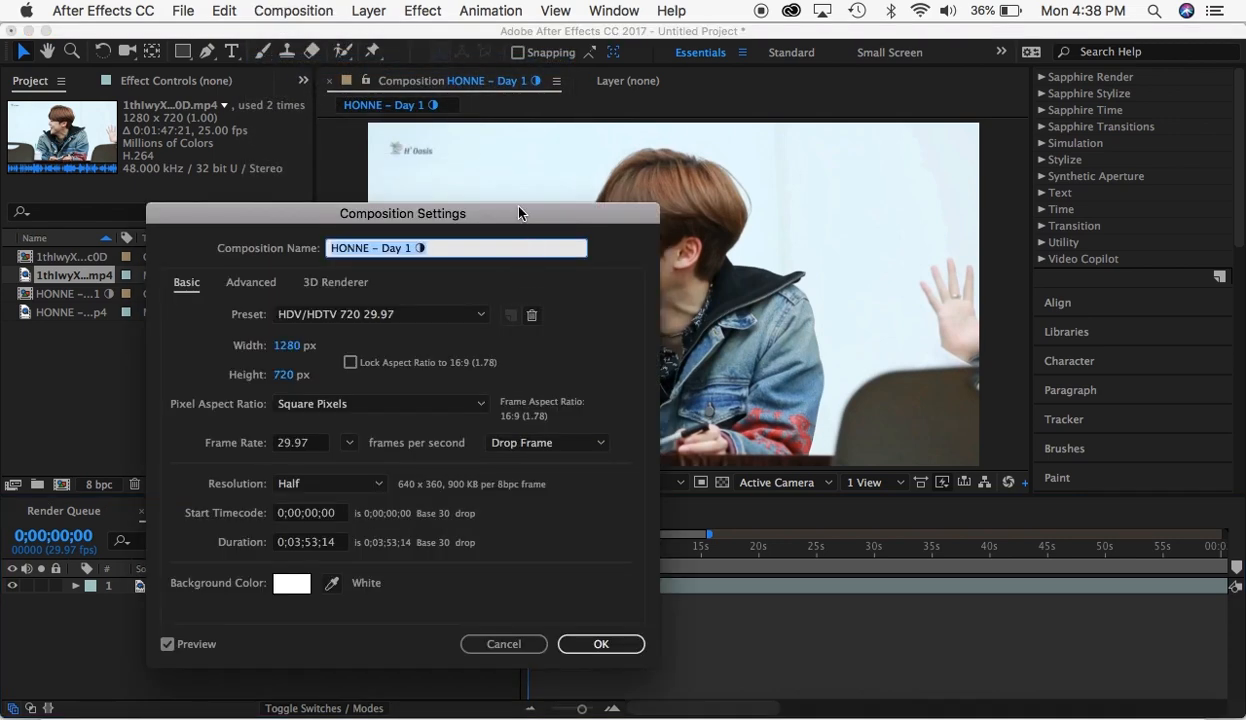
{"action": "left_click_drag", "start_coordinate": [519, 212], "coordinate": [409, 139]}
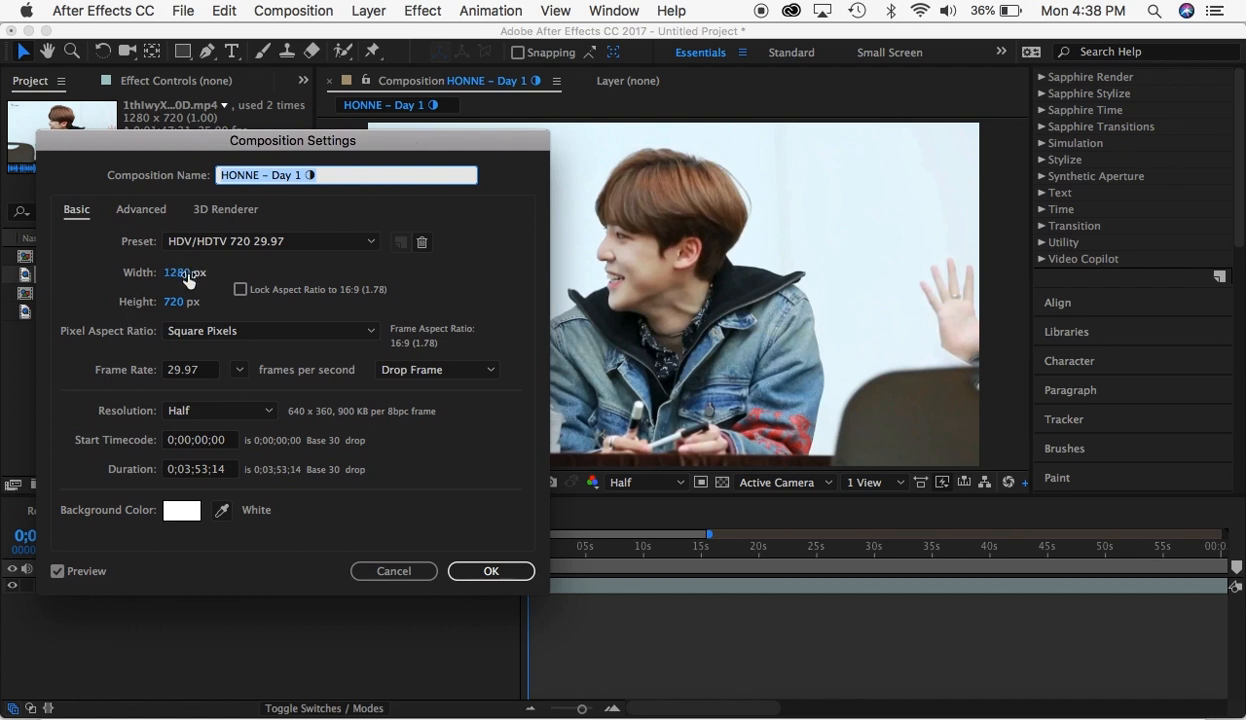
{"action": "left_click_drag", "start_coordinate": [186, 280], "coordinate": [167, 281]}
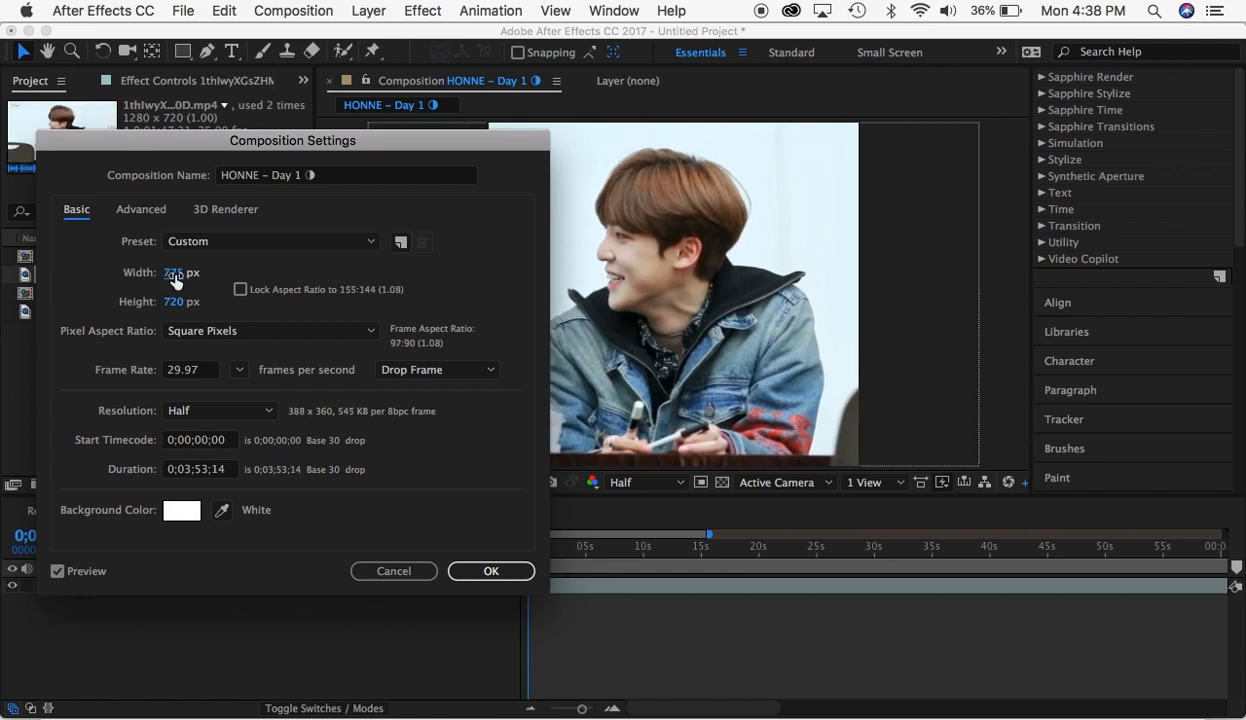
{"action": "left_click", "coordinate": [174, 282]}
{"action": "type", "text": "640"}
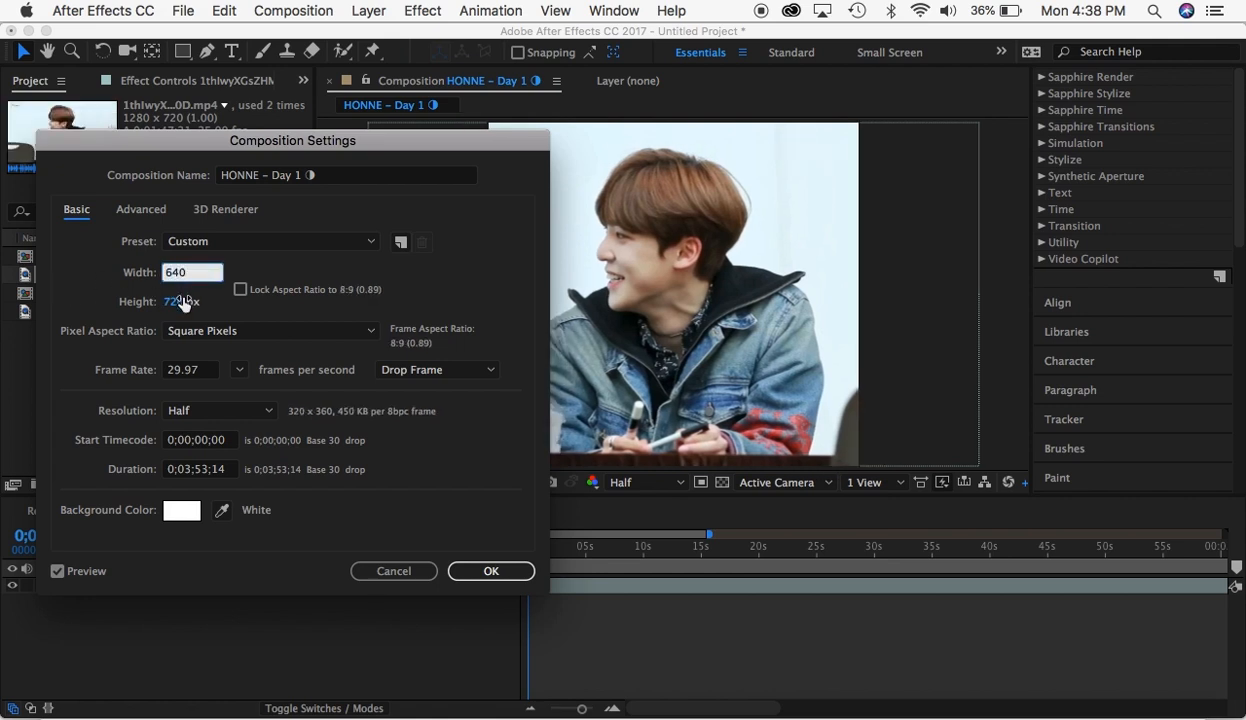
{"action": "left_click", "coordinate": [183, 304]}
{"action": "type", "text": "640"}
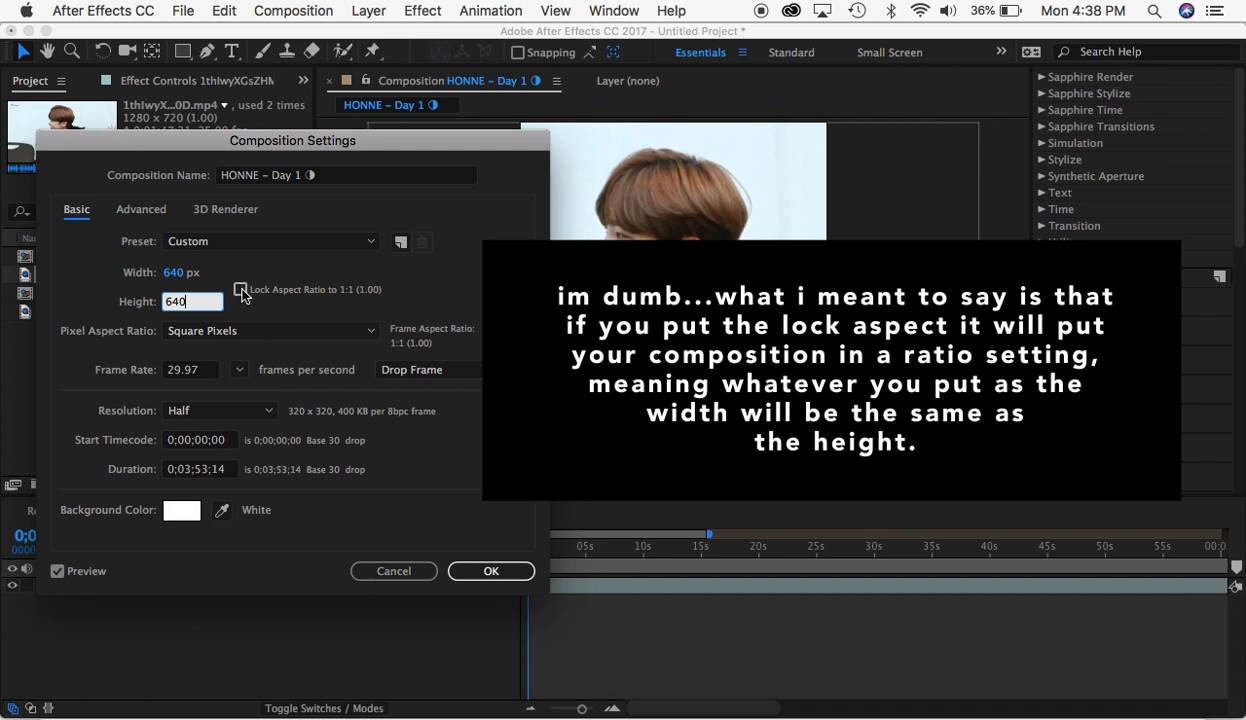
- Try other height values with the aspect ratio locked to 1:1, restore 640 px, and unlock the ratio
{"action": "left_click", "coordinate": [241, 296]}
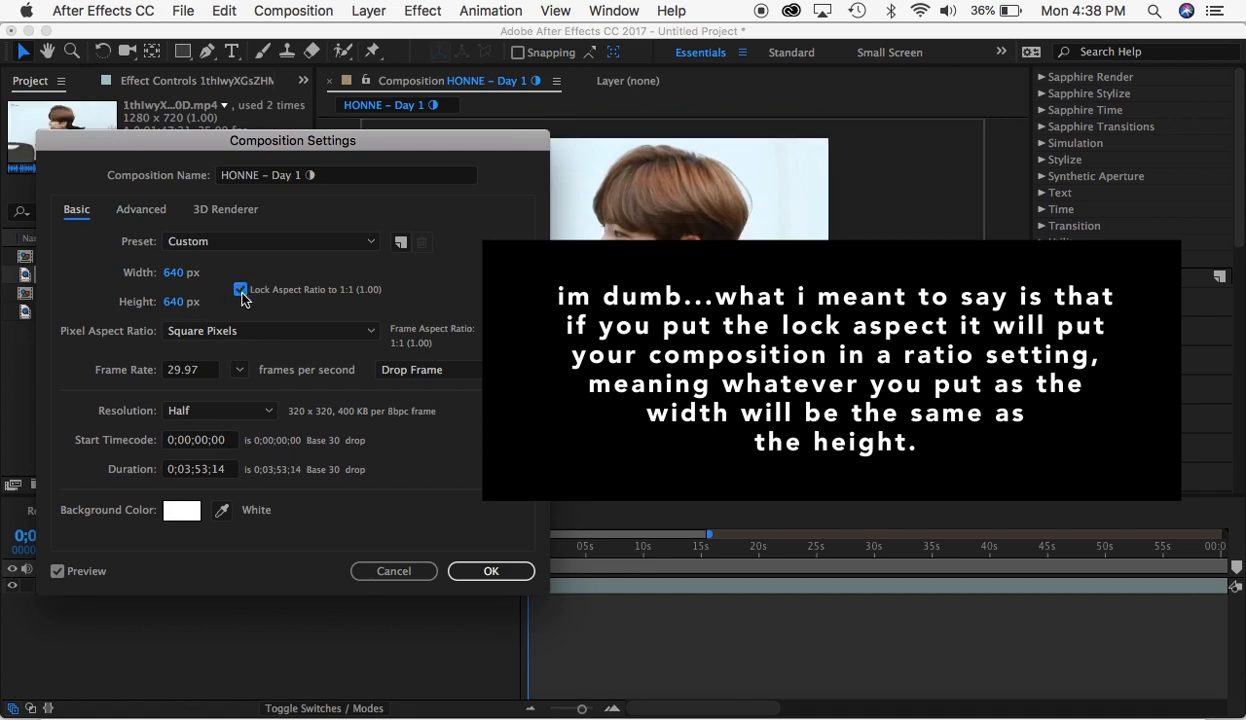
{"action": "left_click", "coordinate": [180, 307]}
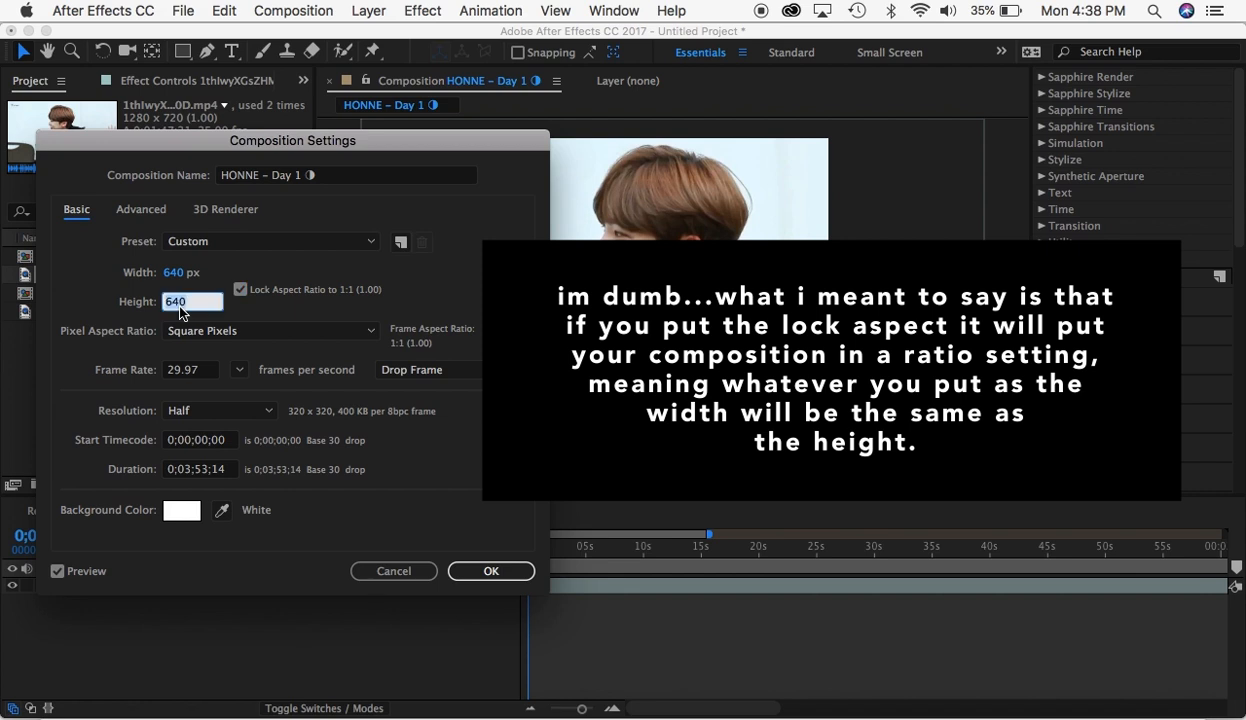
{"action": "type", "text": "800"}
{"action": "key", "text": "super+a"}
{"action": "type", "text": "50"}
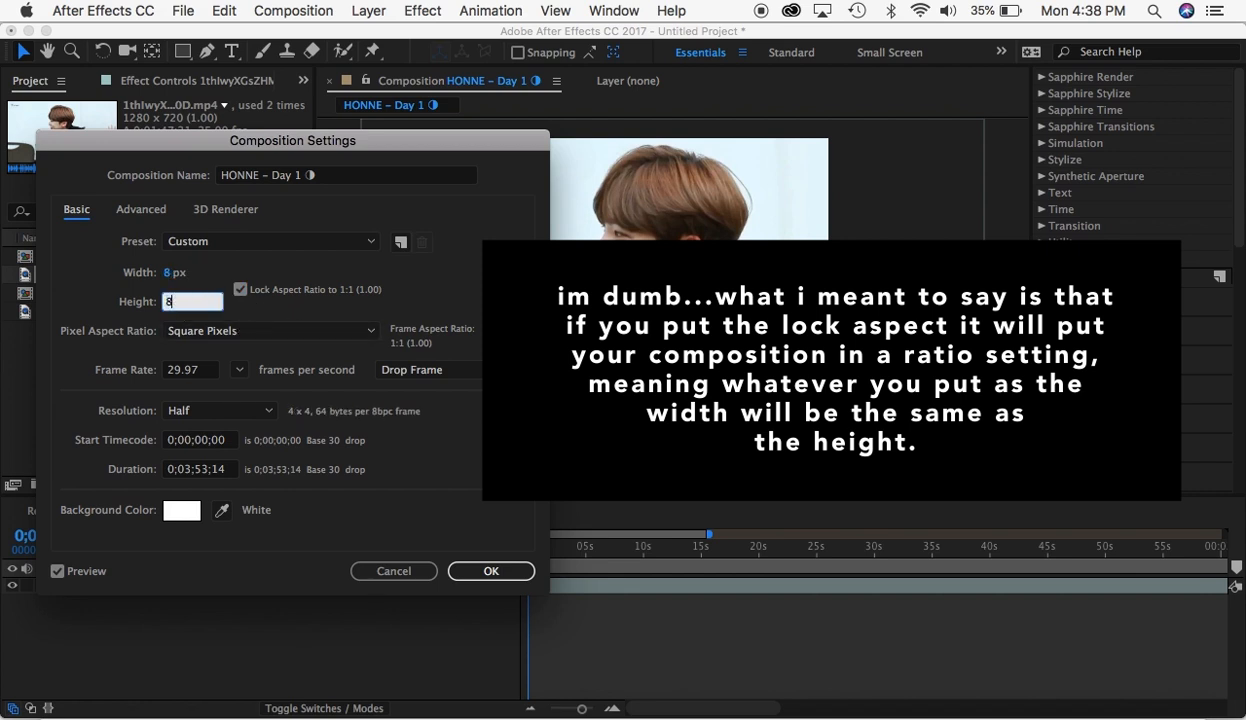
{"action": "key", "text": "BackSpace"}
{"action": "key", "text": "super+a"}
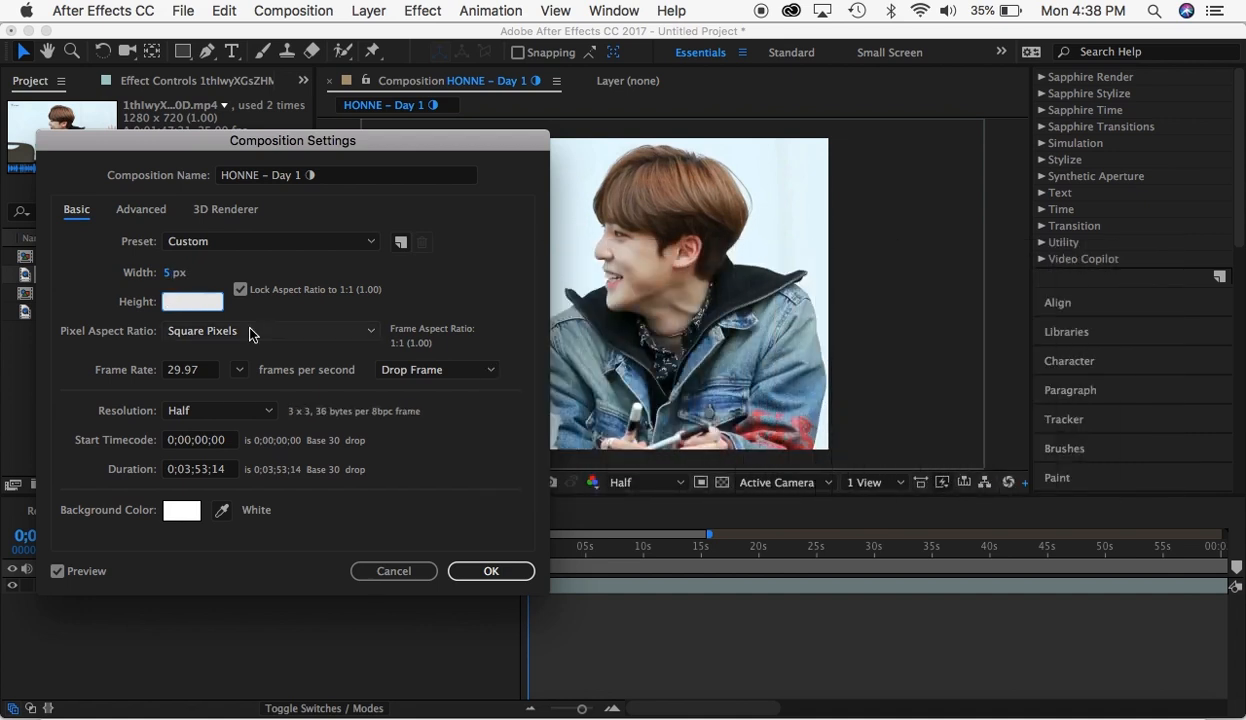
{"action": "type", "text": "640"}
{"action": "left_click", "coordinate": [240, 290]}
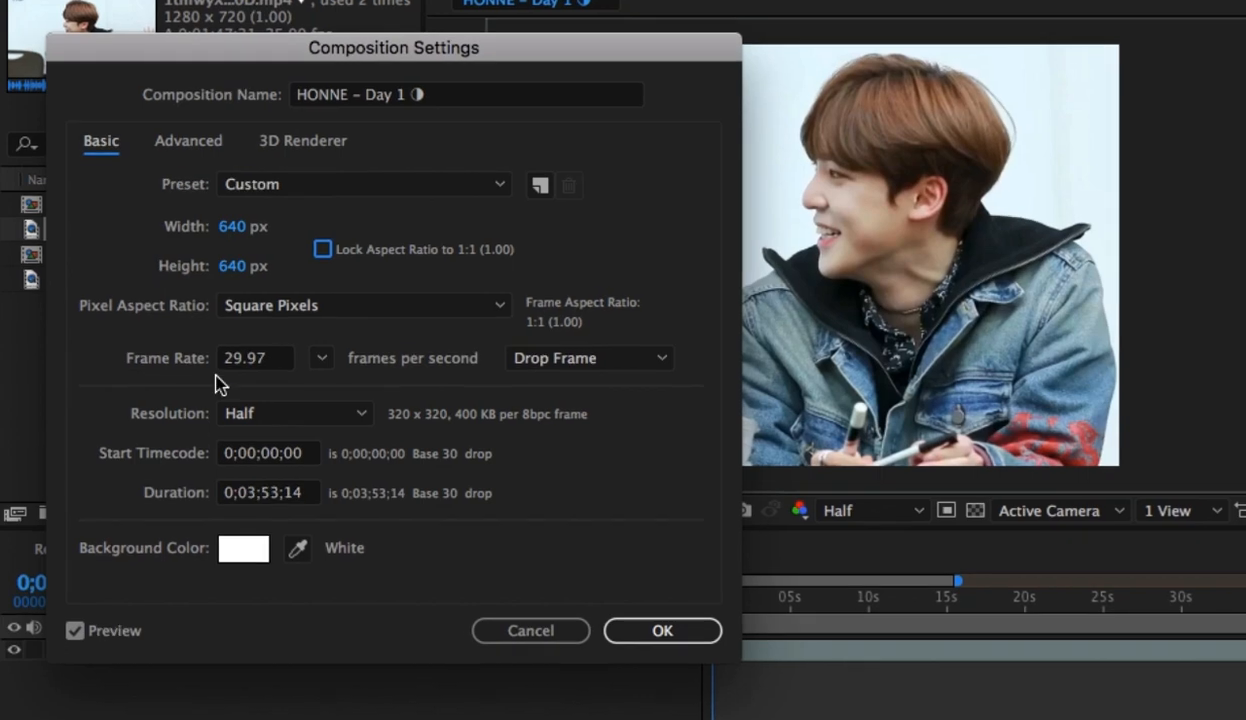
- Set the composition's duration to 0;00;12;00, apply the settings, and scrub the timeline back to its start
{"action": "left_click", "coordinate": [323, 359]}
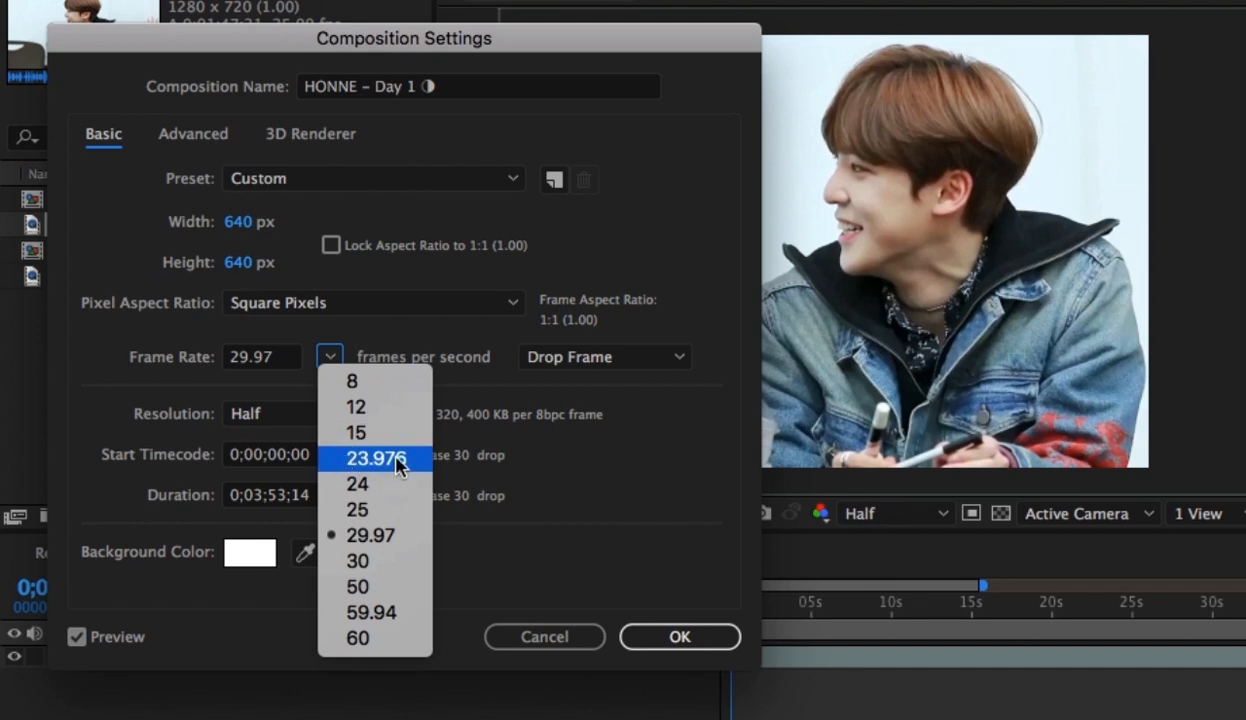
{"action": "left_click", "coordinate": [495, 530]}
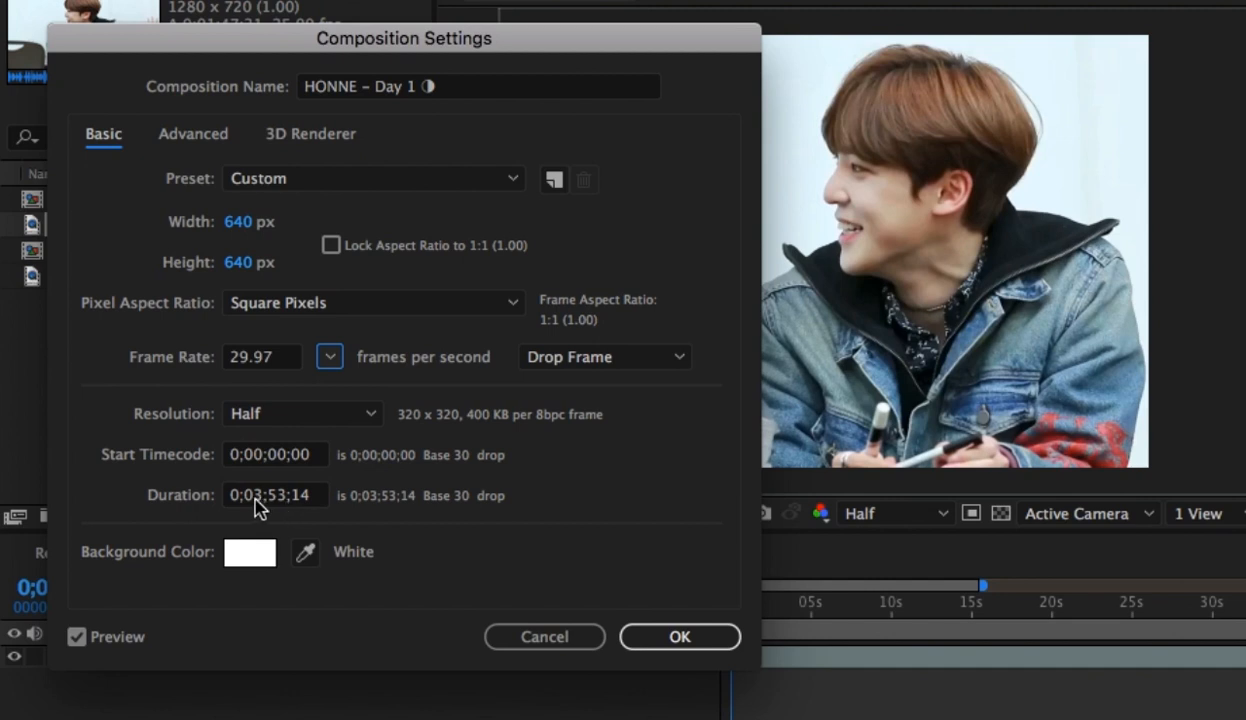
{"action": "left_click", "coordinate": [259, 503]}
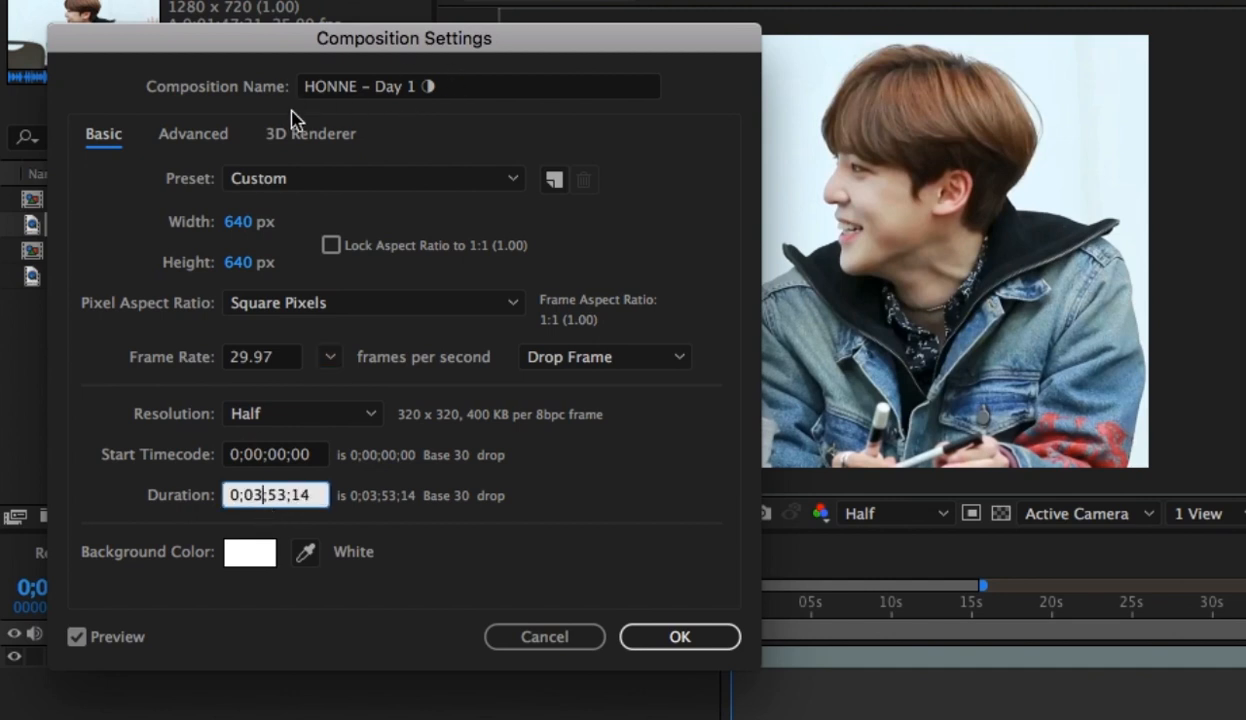
{"action": "key", "text": "BackSpace"}
{"action": "type", "text": "0"}
{"action": "left_click", "coordinate": [284, 499]}
{"action": "key", "text": "BackSpace"}
{"action": "key", "text": "BackSpace"}
{"action": "type", "text": "1"}
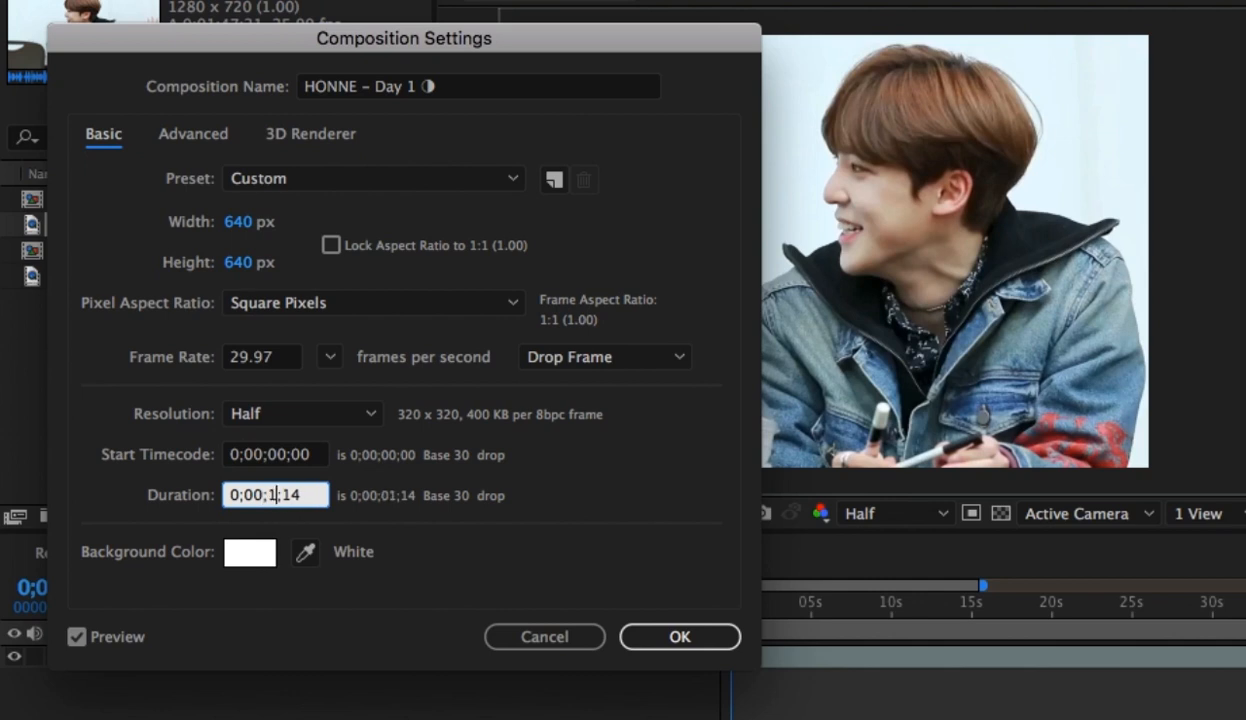
{"action": "type", "text": "2"}
{"action": "key", "text": "Return"}
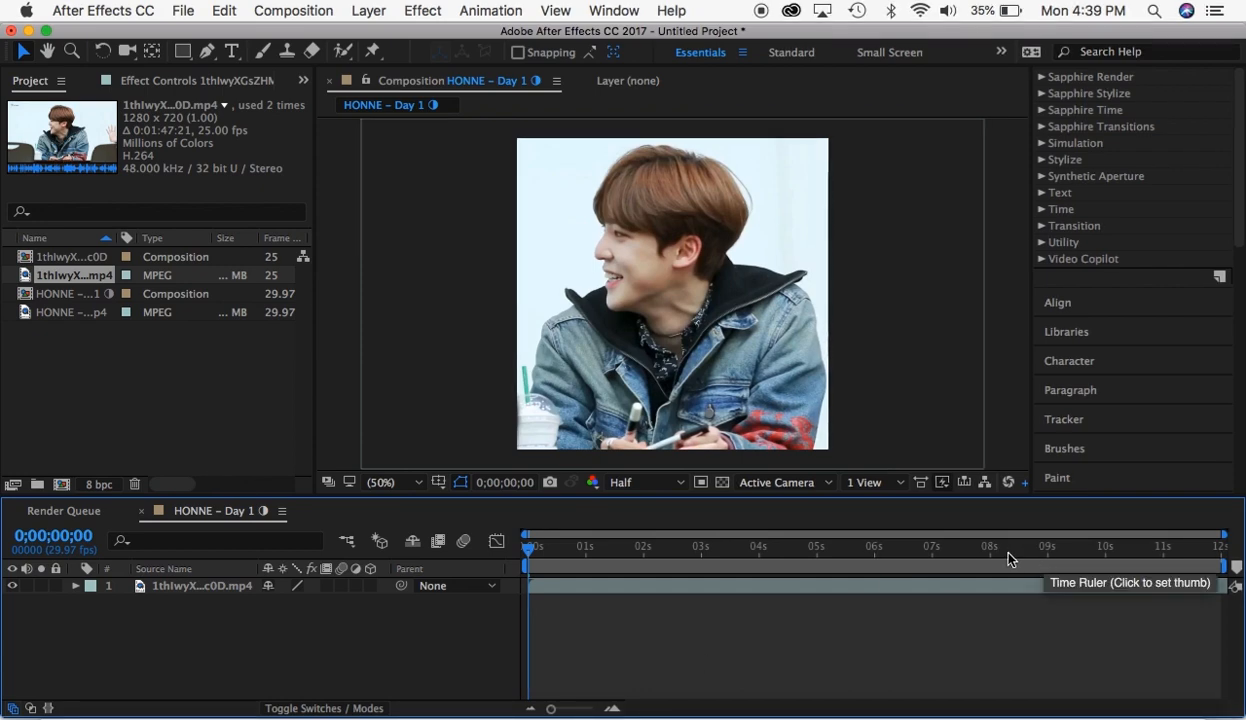
{"action": "left_click_drag", "start_coordinate": [1010, 560], "coordinate": [457, 558]}
- Set the composition size to 1280 × 720 px, reduce the width to 1214 px, and apply the settings
{"action": "left_click", "coordinate": [313, 12]}
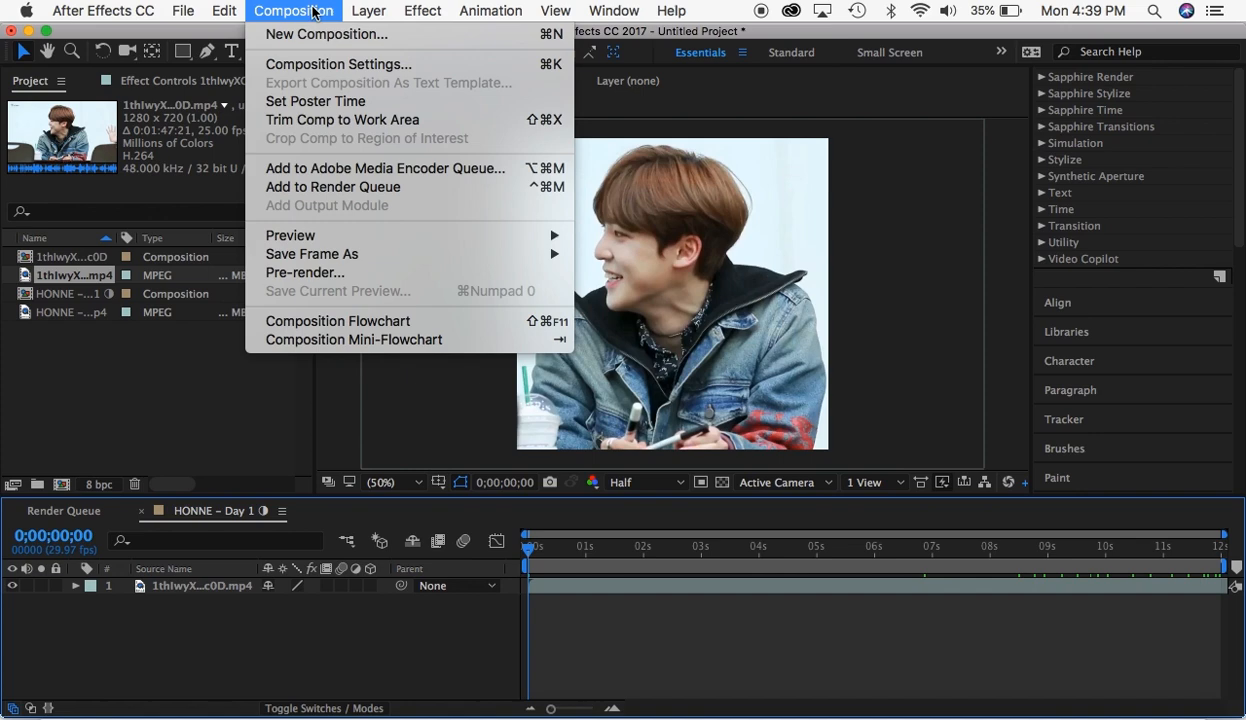
{"action": "left_click", "coordinate": [324, 66]}
{"action": "left_click", "coordinate": [175, 273]}
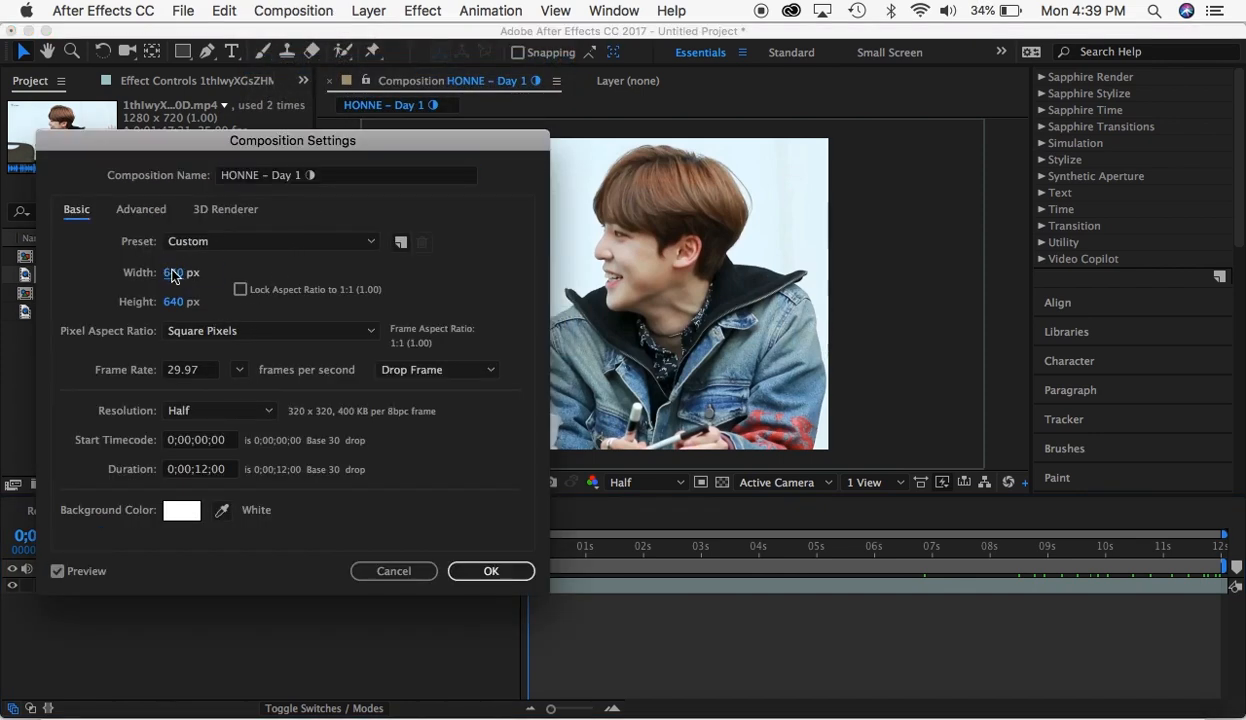
{"action": "type", "text": "1"}
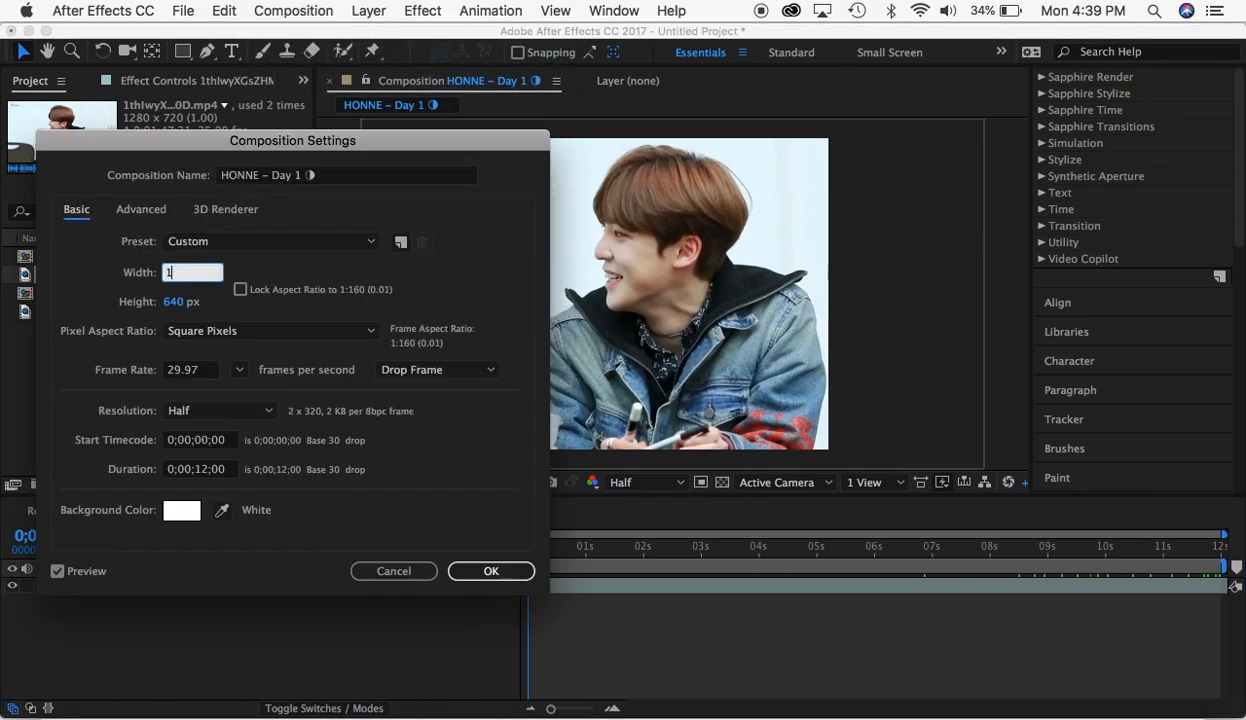
{"action": "type", "text": "280"}
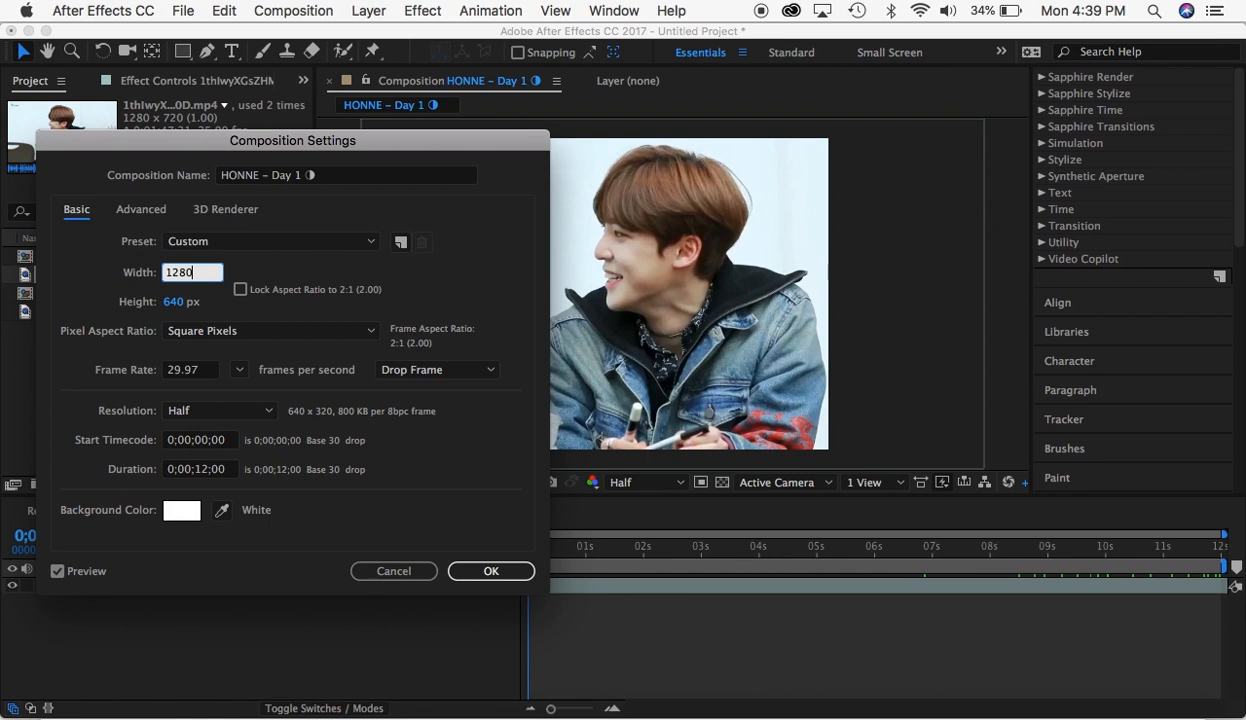
{"action": "left_click", "coordinate": [177, 302]}
{"action": "type", "text": "720"}
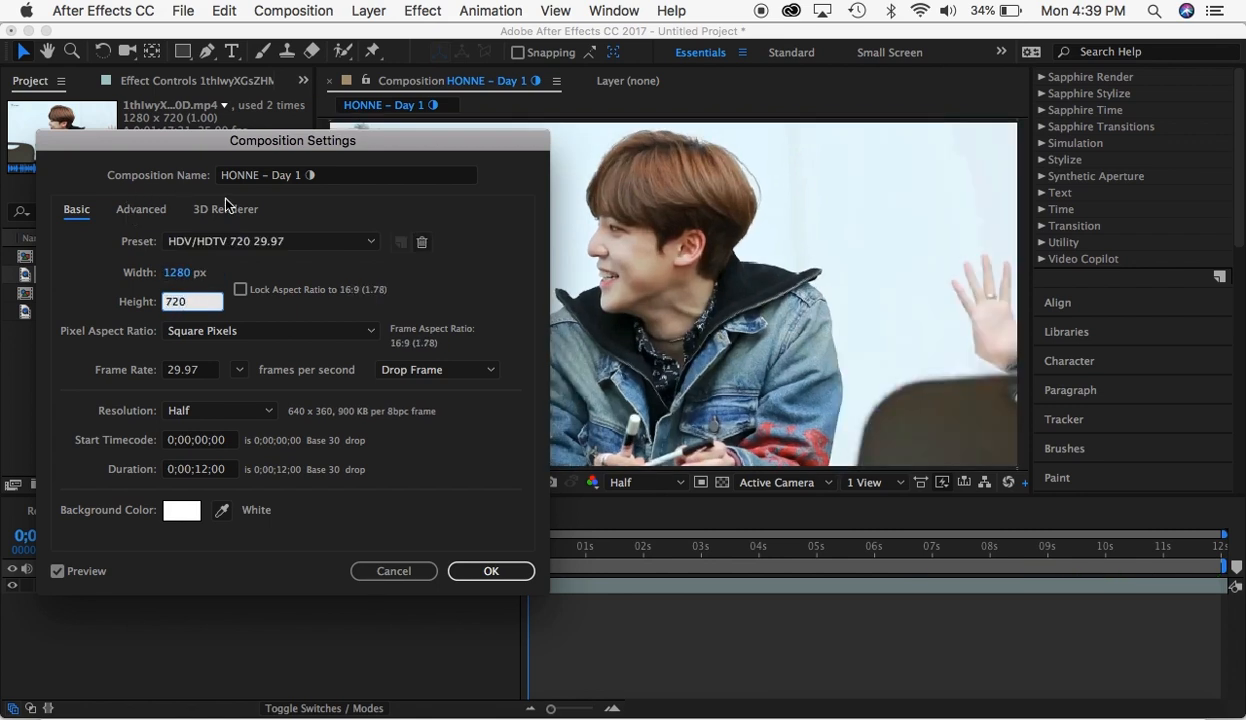
{"action": "left_click", "coordinate": [288, 275]}
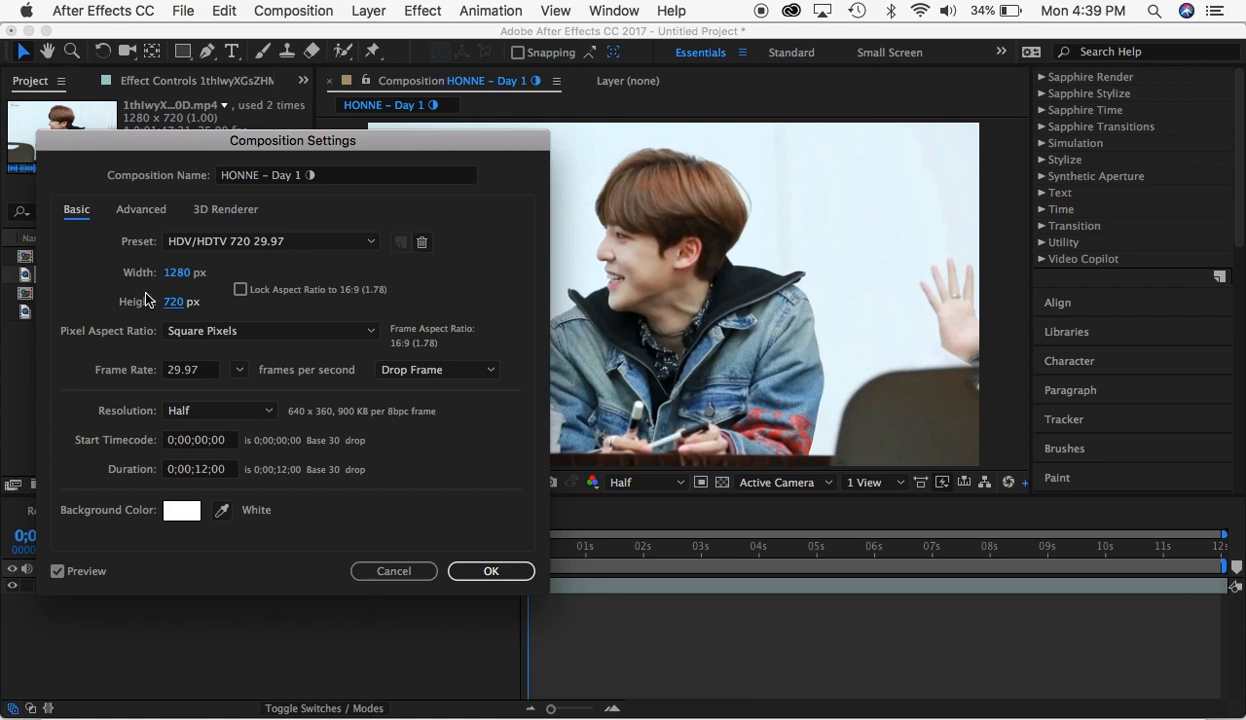
{"action": "left_click_drag", "start_coordinate": [186, 272], "coordinate": [140, 274]}
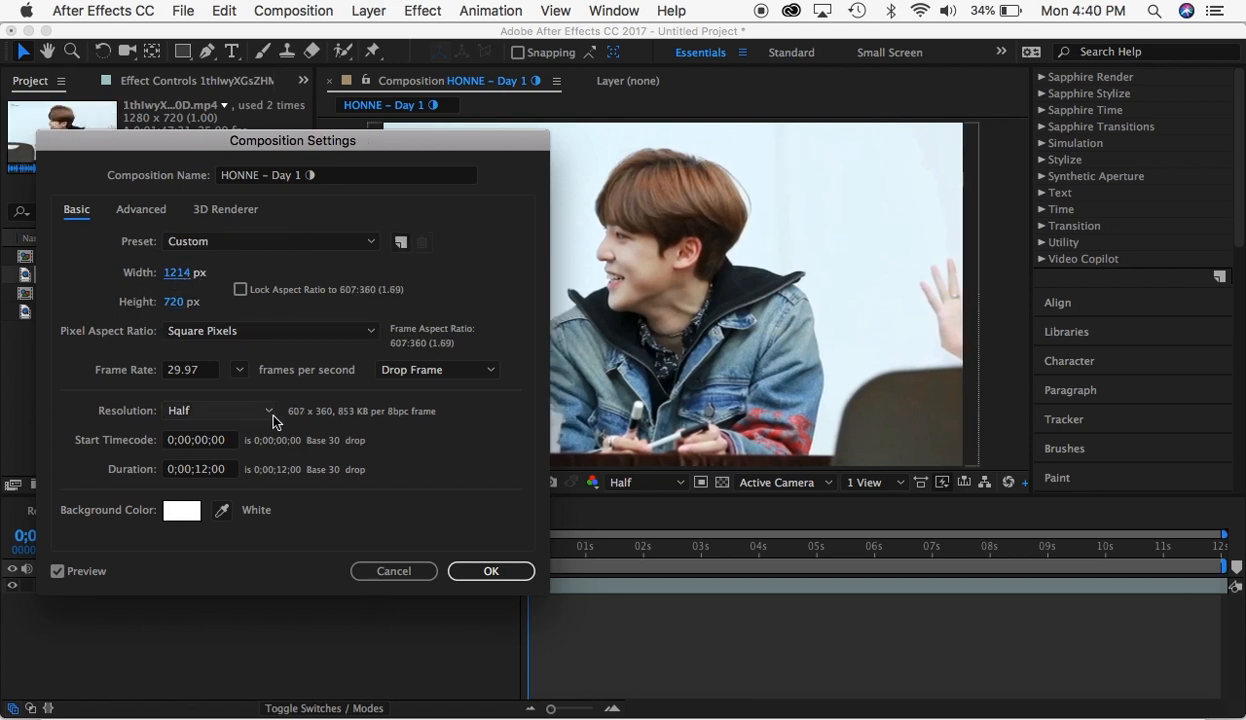
{"action": "left_click", "coordinate": [490, 571]}
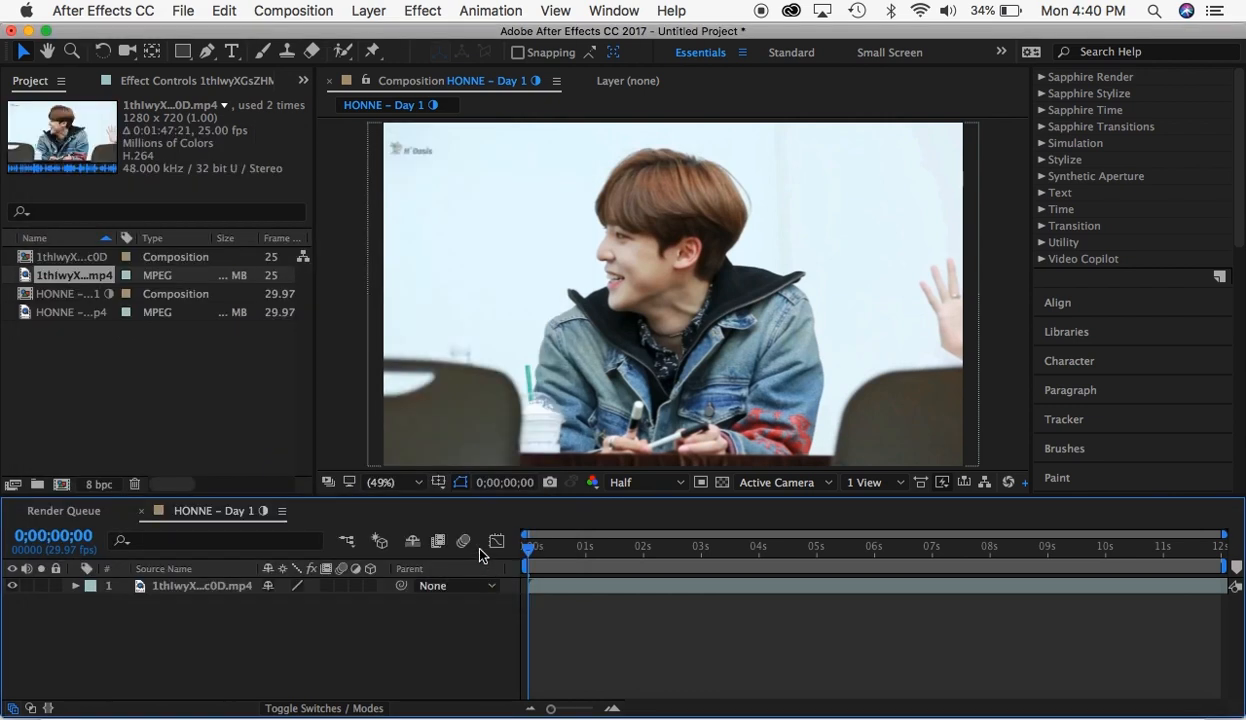
- View the composition preview at 50% and 400% magnification, and return it to Fit
{"action": "left_click", "coordinate": [410, 481]}
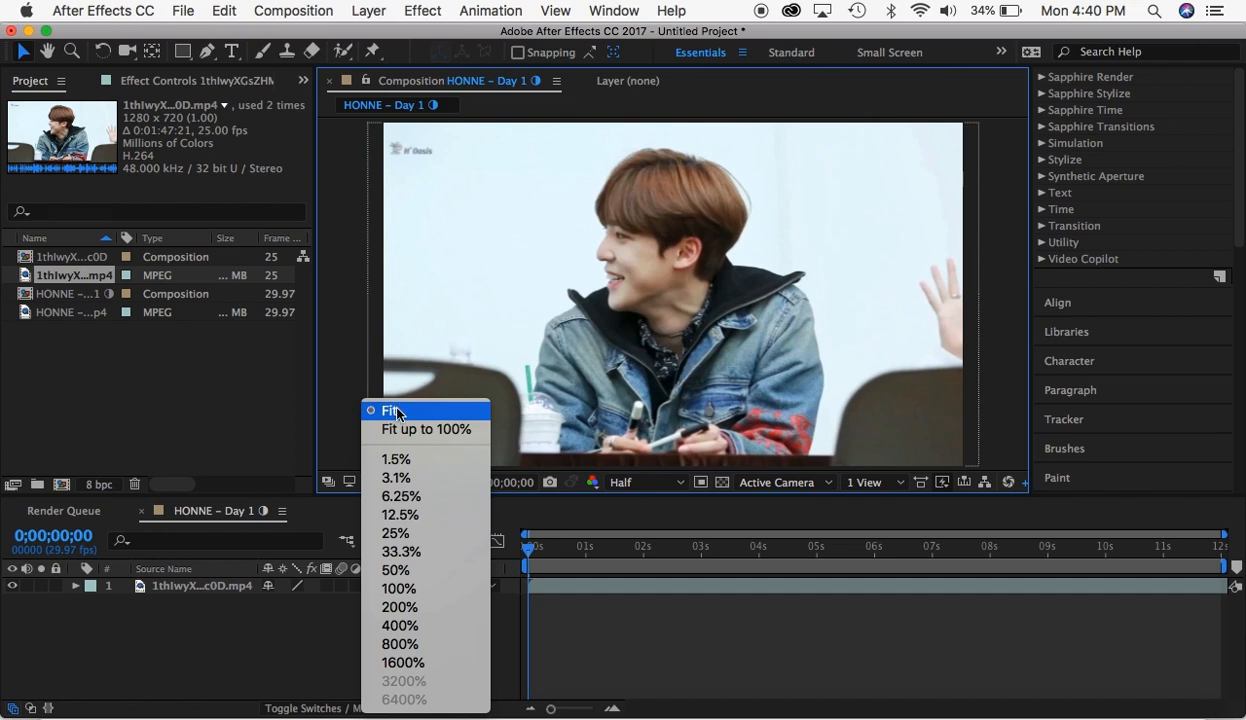
{"action": "left_click", "coordinate": [397, 412]}
{"action": "left_click", "coordinate": [406, 480]}
{"action": "left_click", "coordinate": [407, 572]}
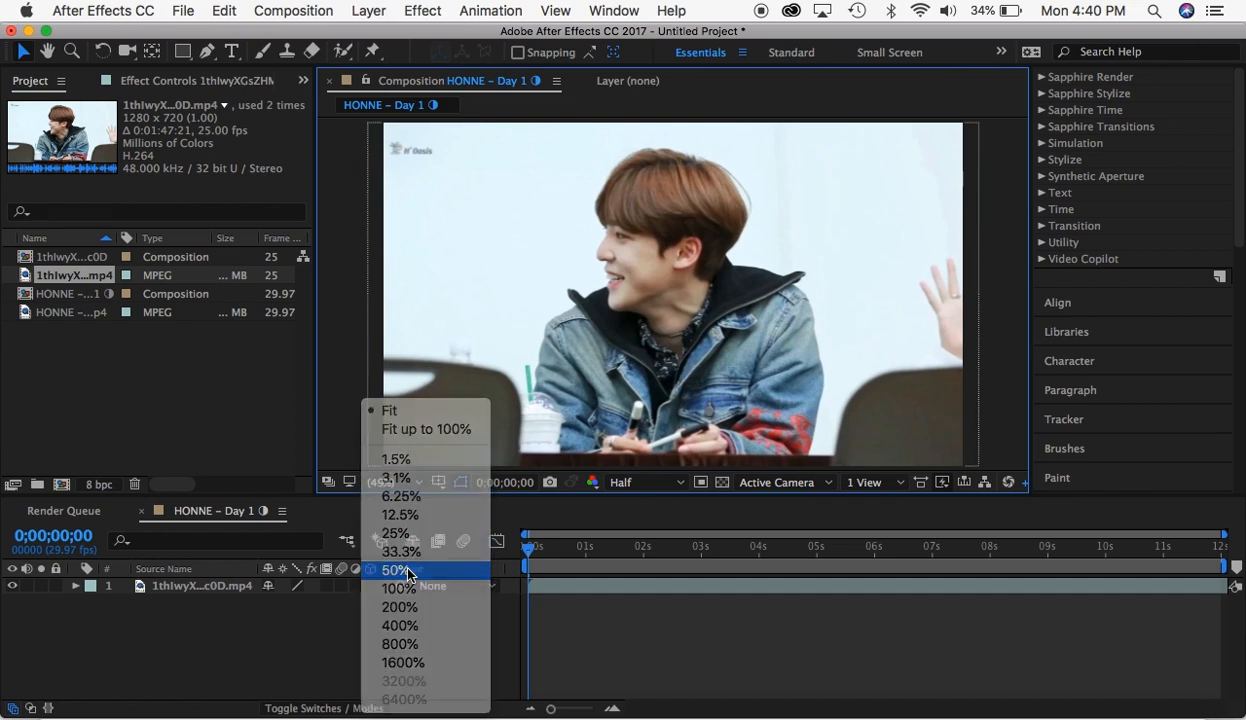
{"action": "left_click", "coordinate": [396, 482]}
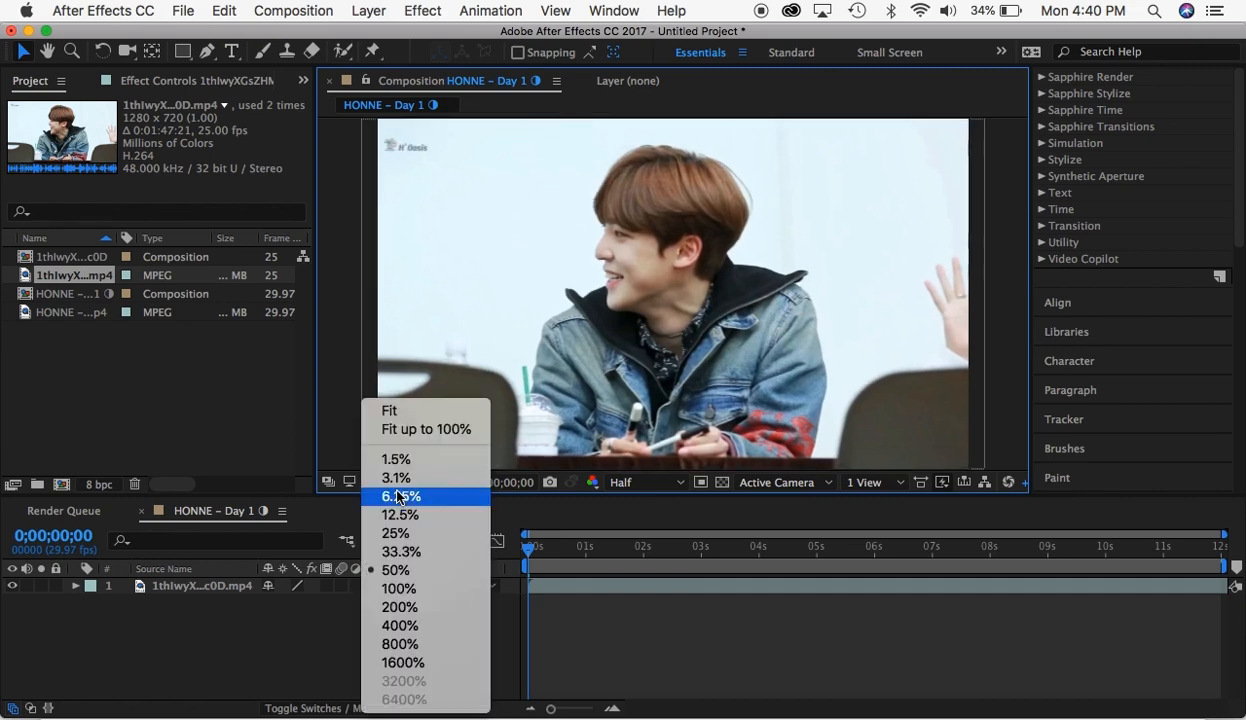
{"action": "left_click", "coordinate": [411, 626]}
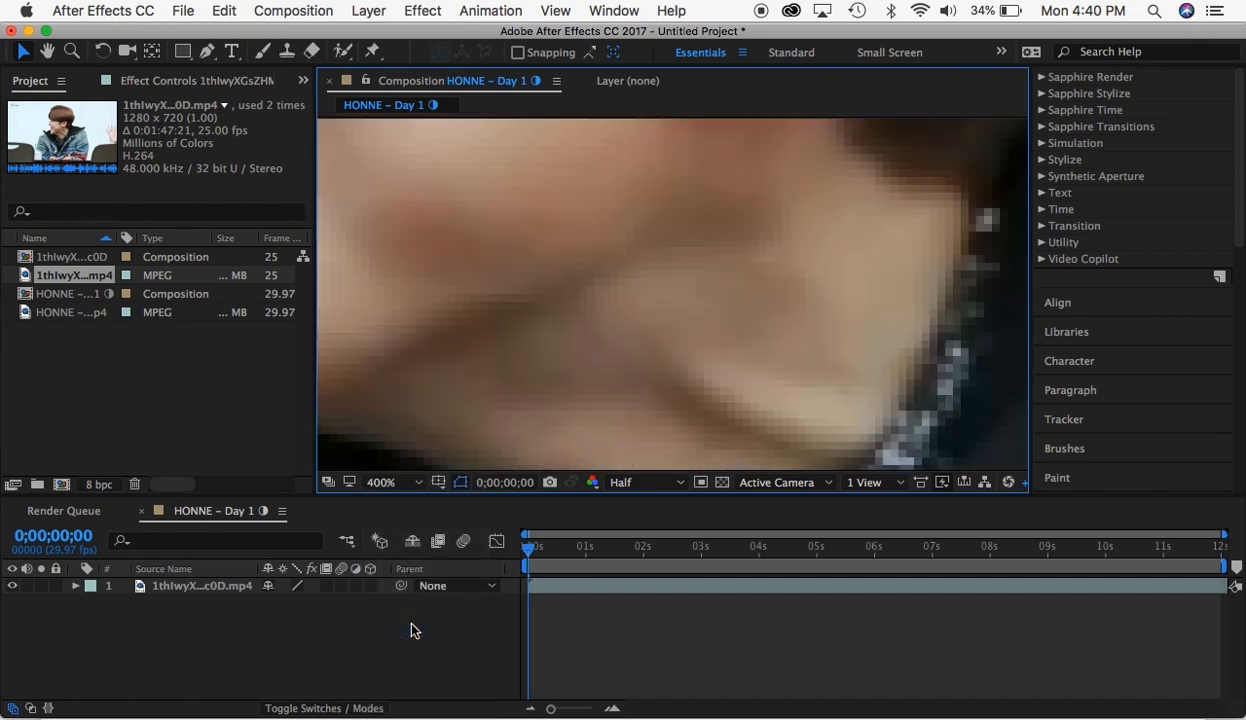
{"action": "left_click", "coordinate": [413, 485]}
{"action": "left_click", "coordinate": [387, 406]}
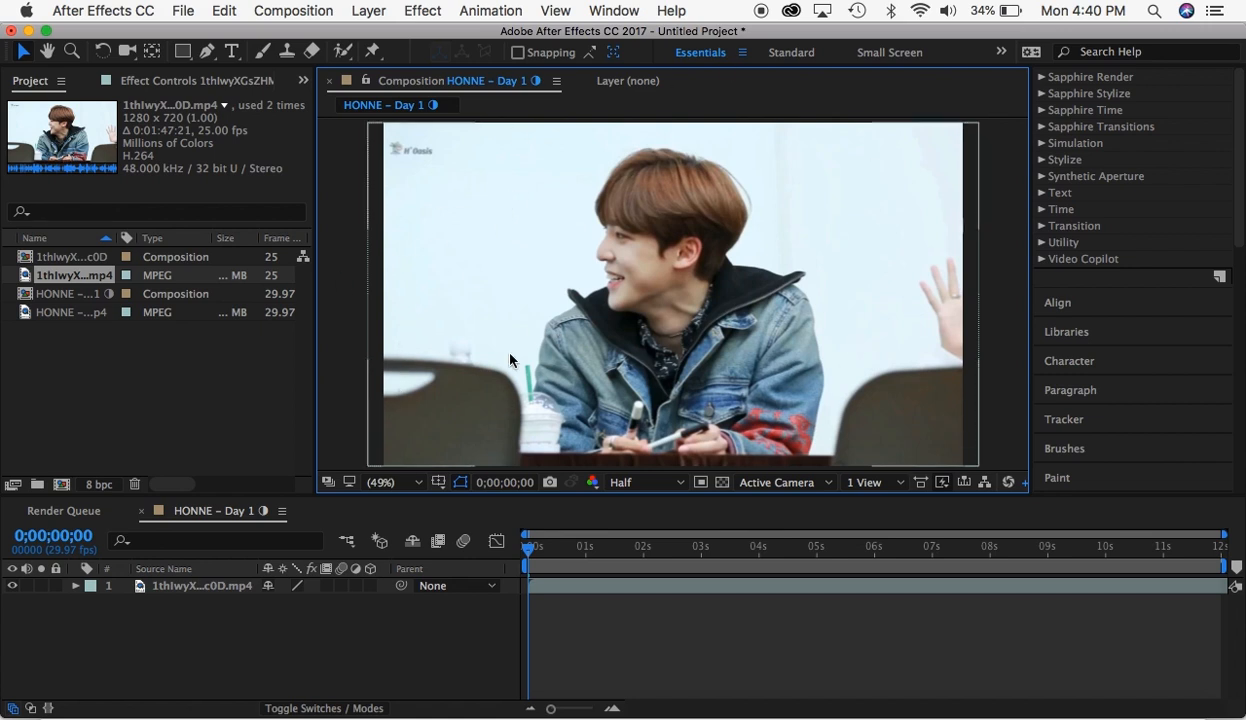
- View the composition with the Proportional Grid and Title/Action Safe overlays, and hide the overlays again
{"action": "left_click", "coordinate": [437, 481]}
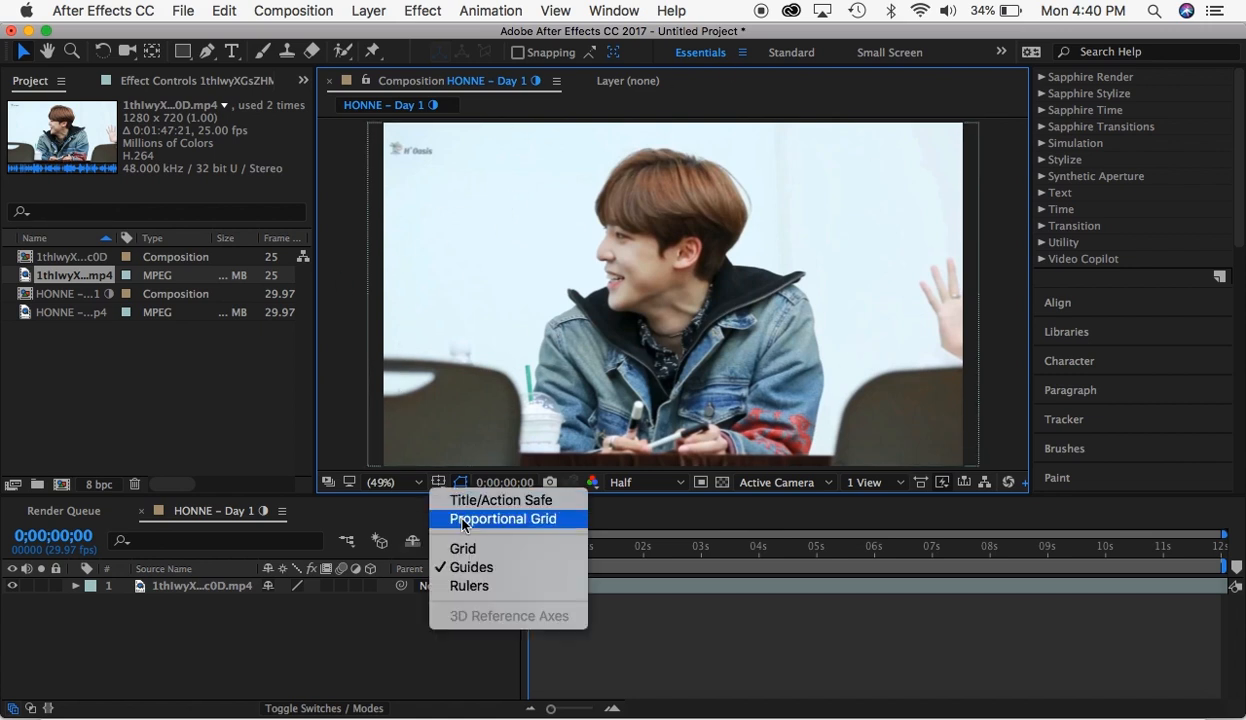
{"action": "left_click", "coordinate": [463, 519]}
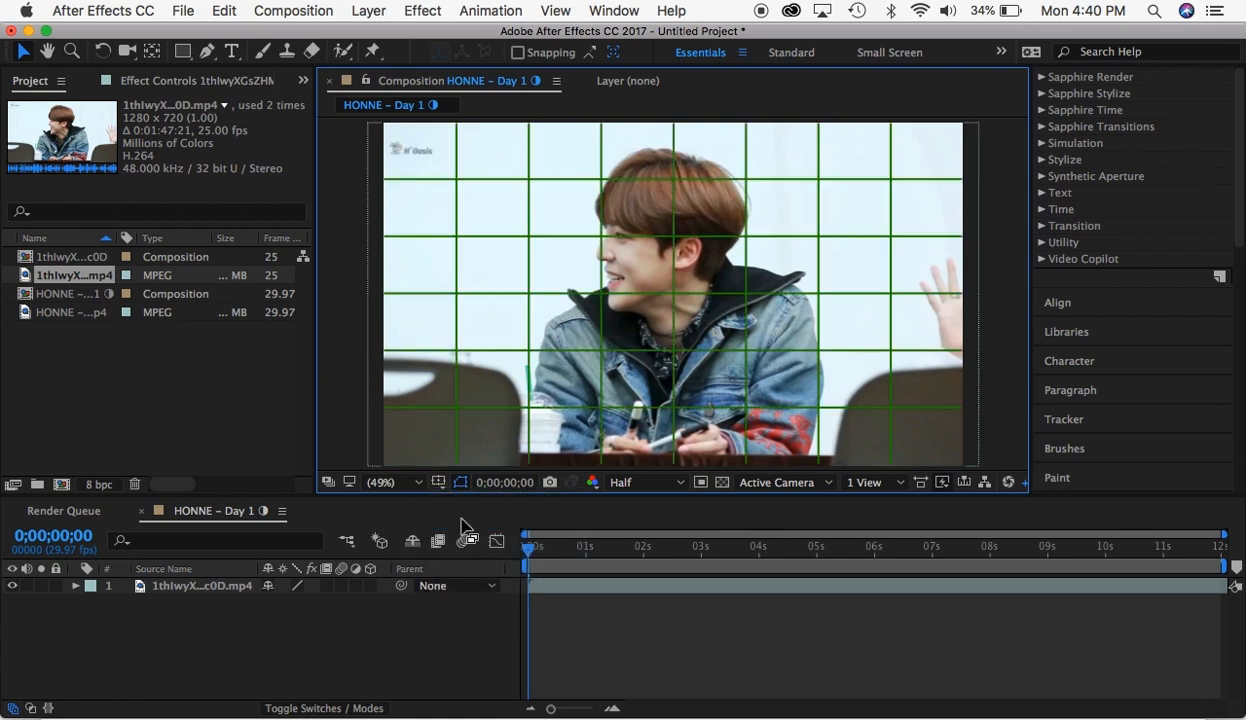
{"action": "left_click", "coordinate": [553, 583]}
{"action": "left_click", "coordinate": [443, 483]}
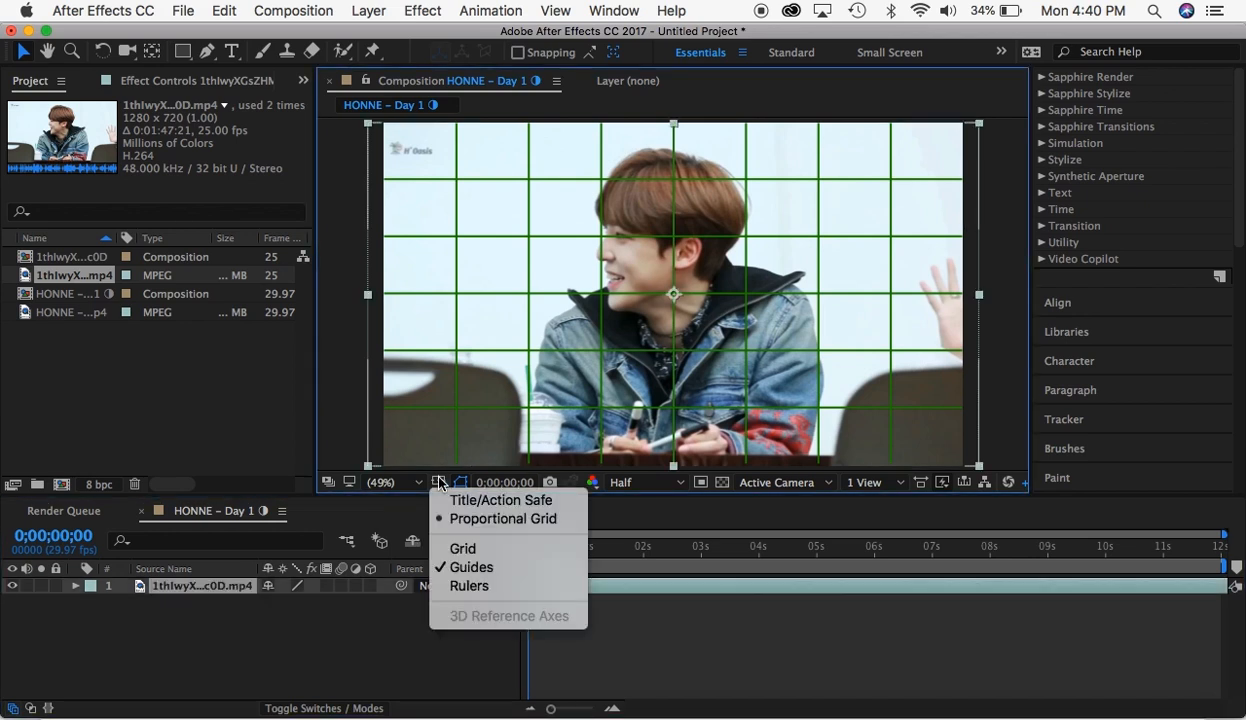
{"action": "left_click", "coordinate": [450, 500]}
{"action": "left_click", "coordinate": [440, 483]}
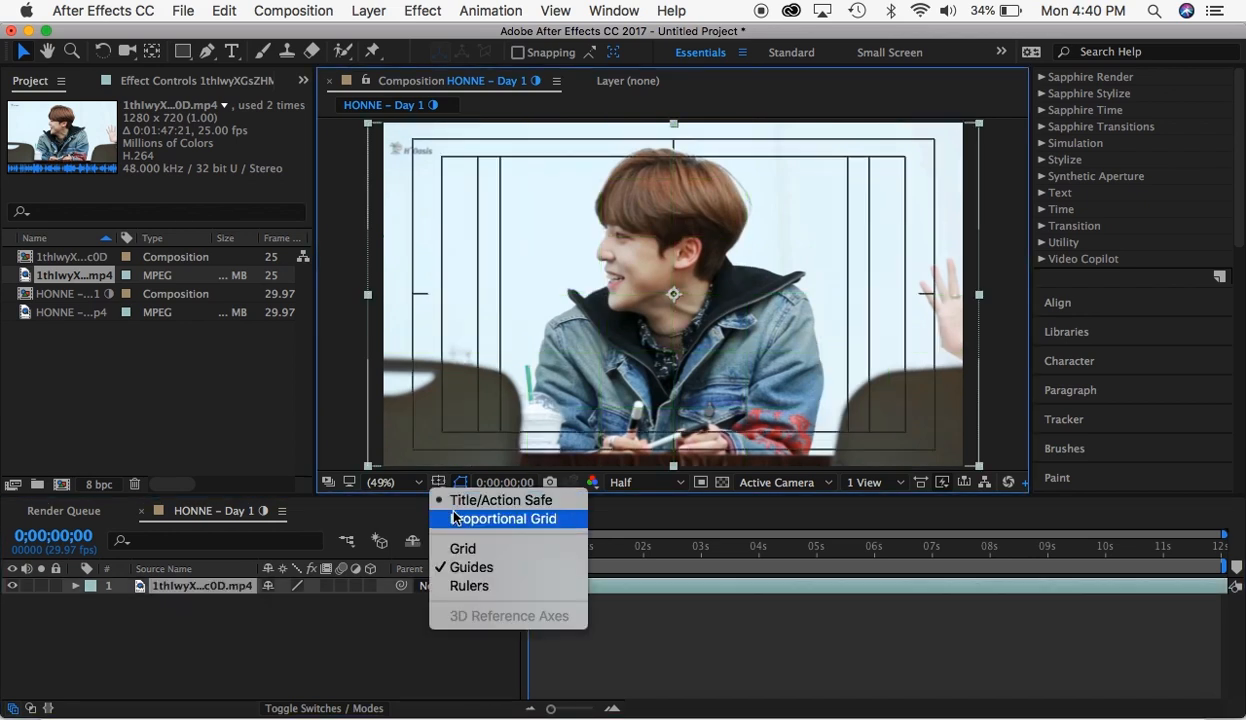
{"action": "left_click", "coordinate": [455, 520]}
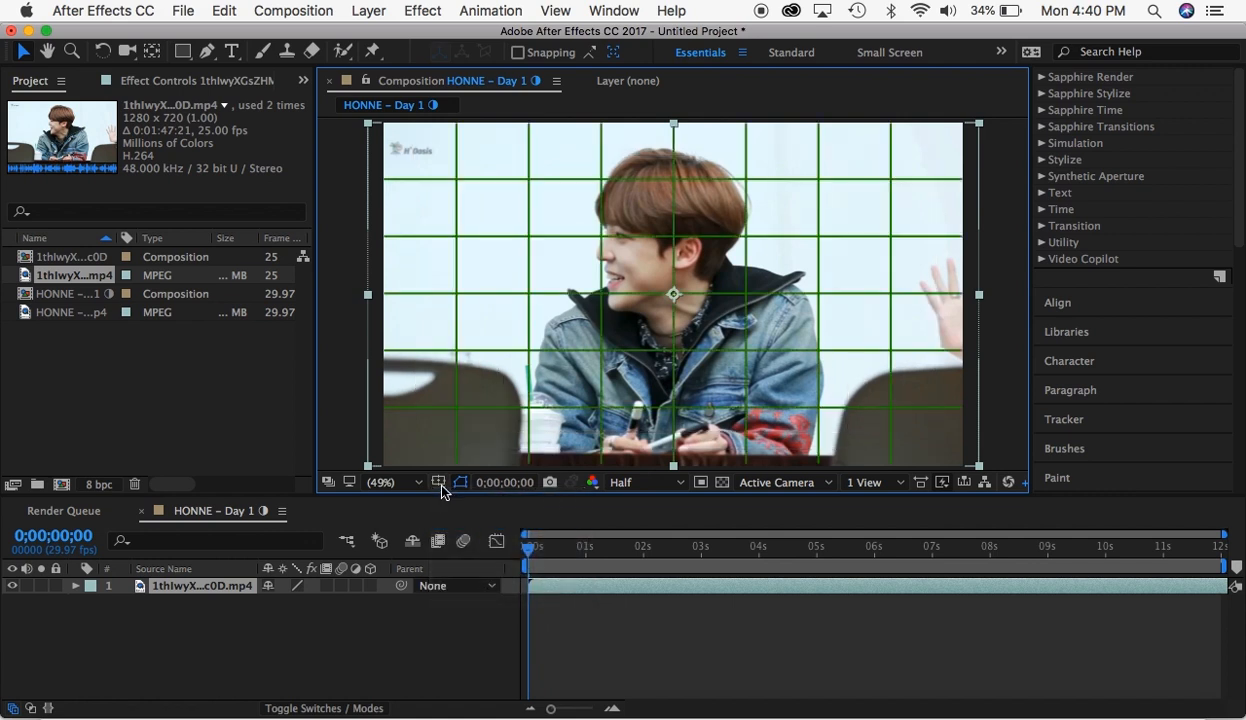
{"action": "left_click", "coordinate": [440, 486]}
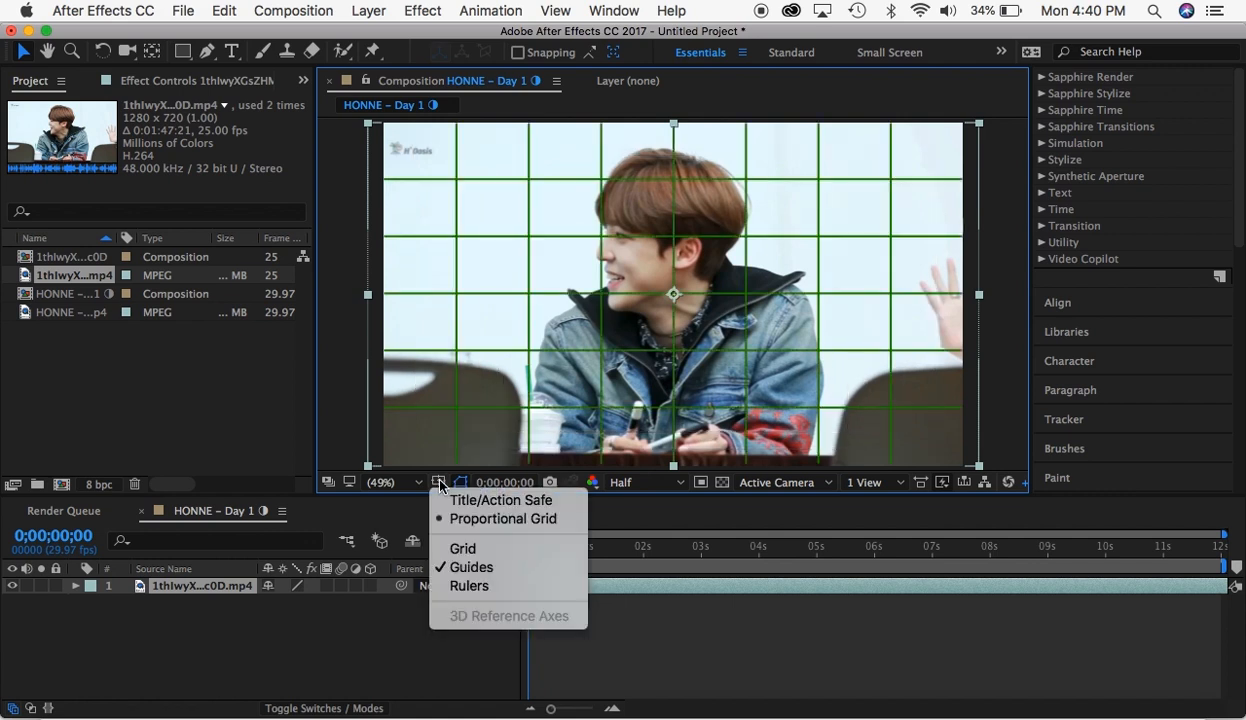
{"action": "left_click", "coordinate": [455, 520]}
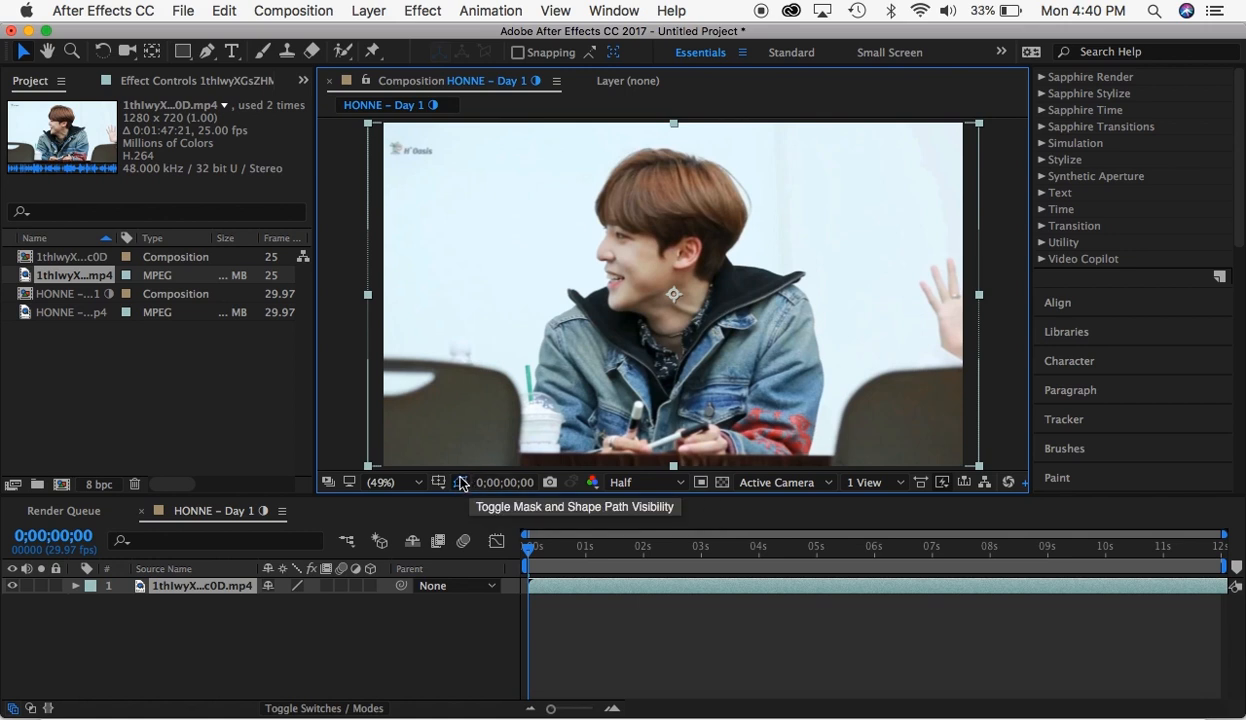
- Scrub the composition to 0;00;05;24 and return the playhead to the start
{"action": "left_click", "coordinate": [461, 482]}
{"action": "left_click_drag", "start_coordinate": [576, 548], "coordinate": [863, 548]}
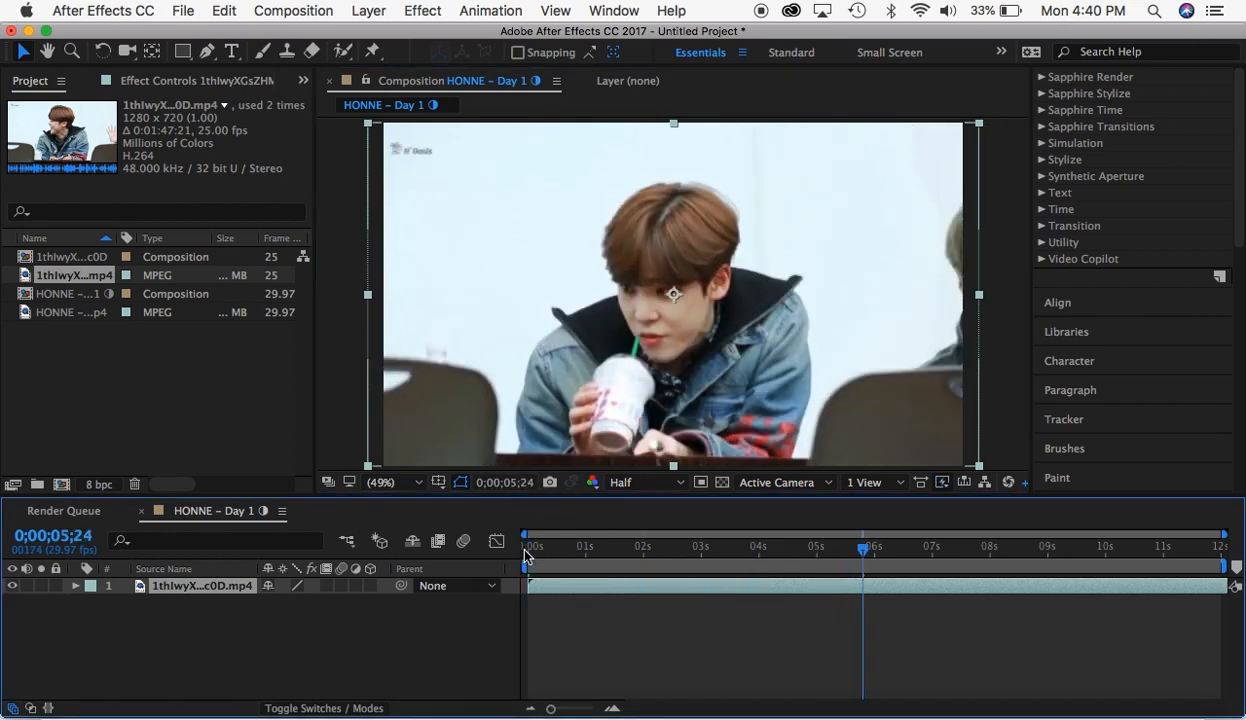
{"action": "left_click_drag", "start_coordinate": [544, 551], "coordinate": [451, 579]}
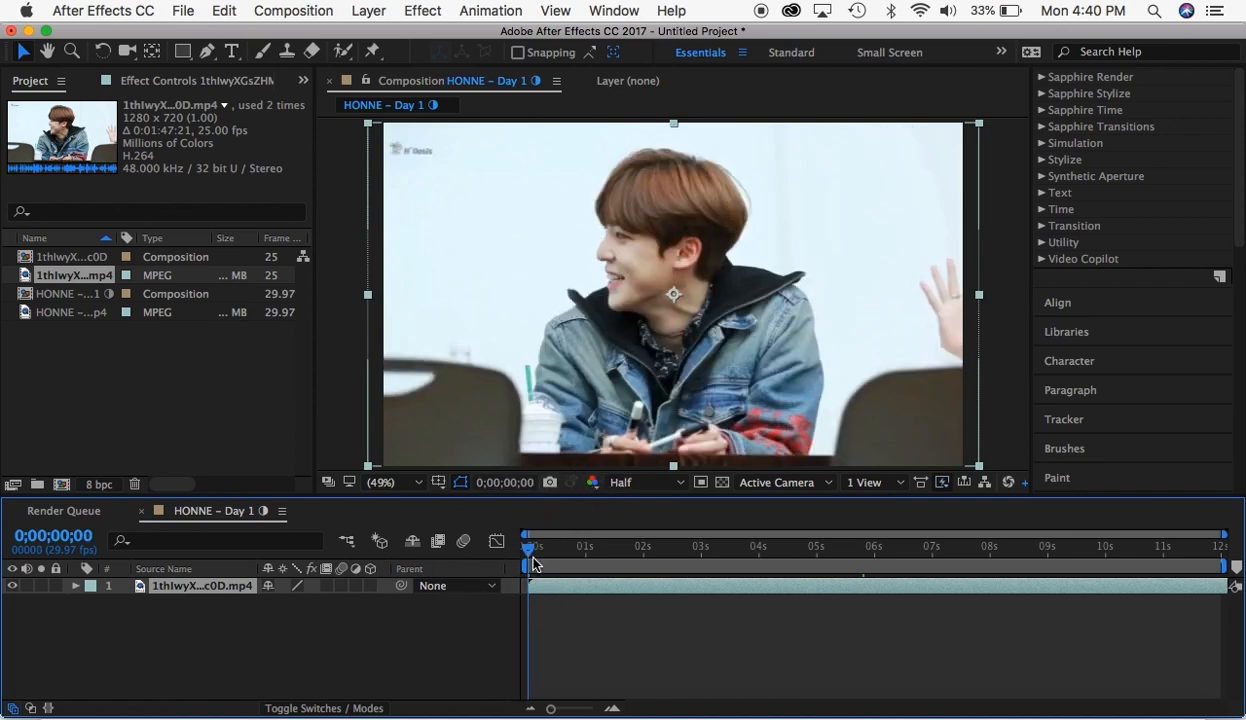
- Set the preview resolution to Full and play the composition briefly
{"action": "left_click", "coordinate": [622, 482]}
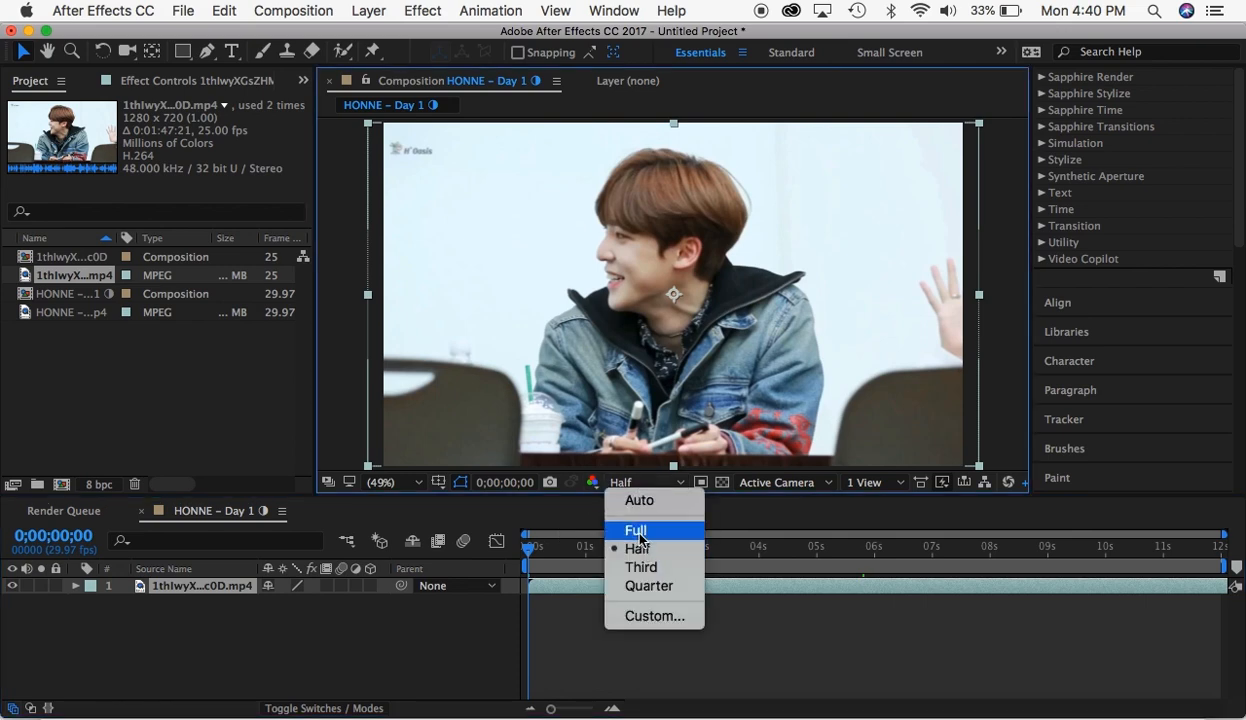
{"action": "left_click", "coordinate": [638, 533]}
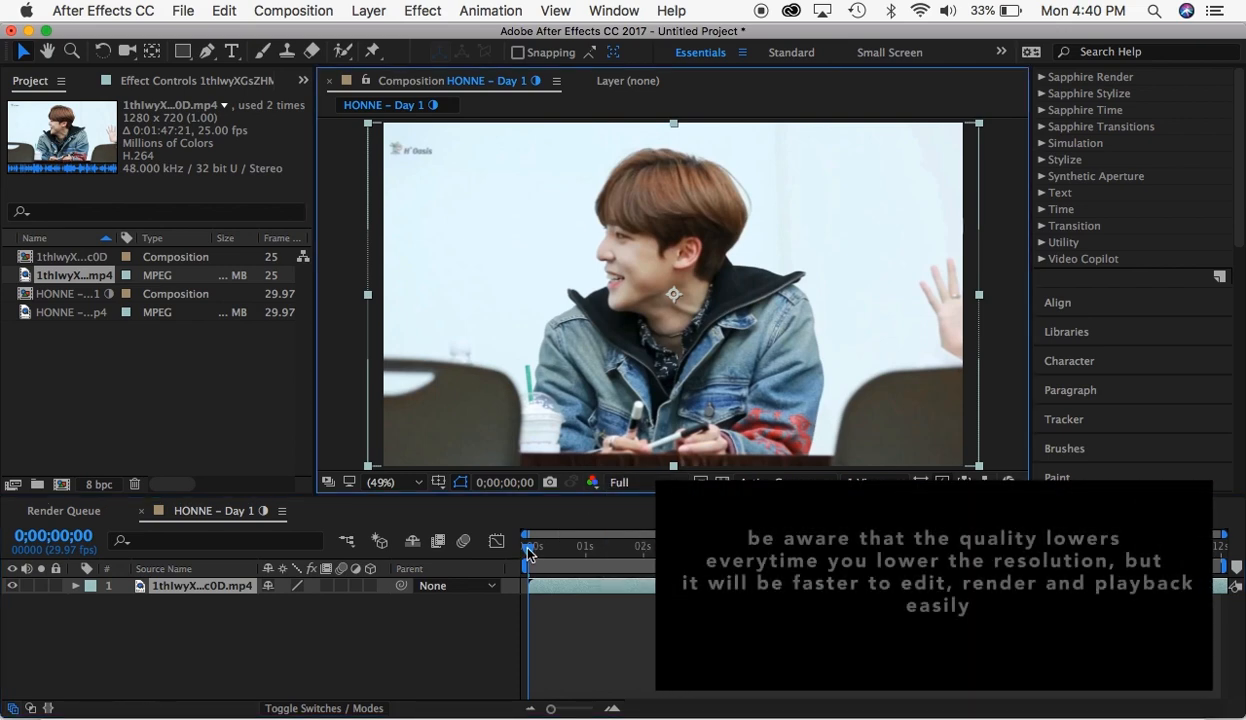
{"action": "key", "text": "space"}
{"action": "key", "text": "space"}
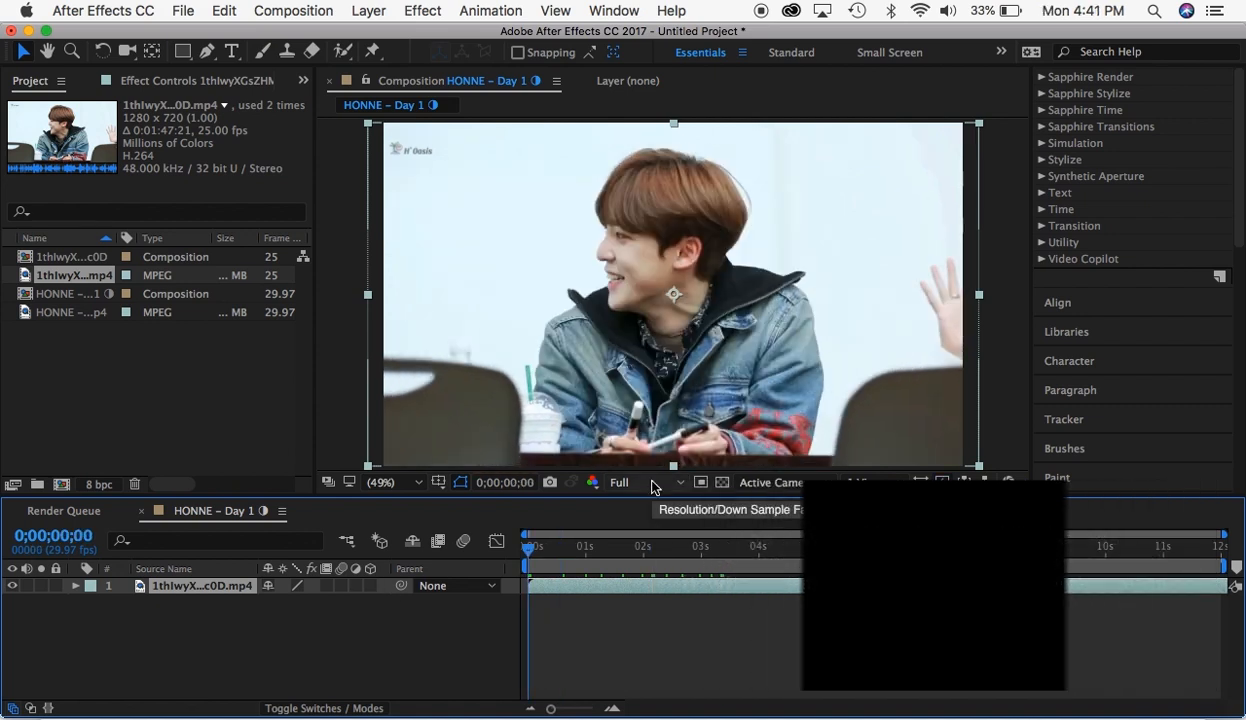
- Play the composition at Quarter preview resolution, and restore the resolution to Half
{"action": "left_click", "coordinate": [651, 486]}
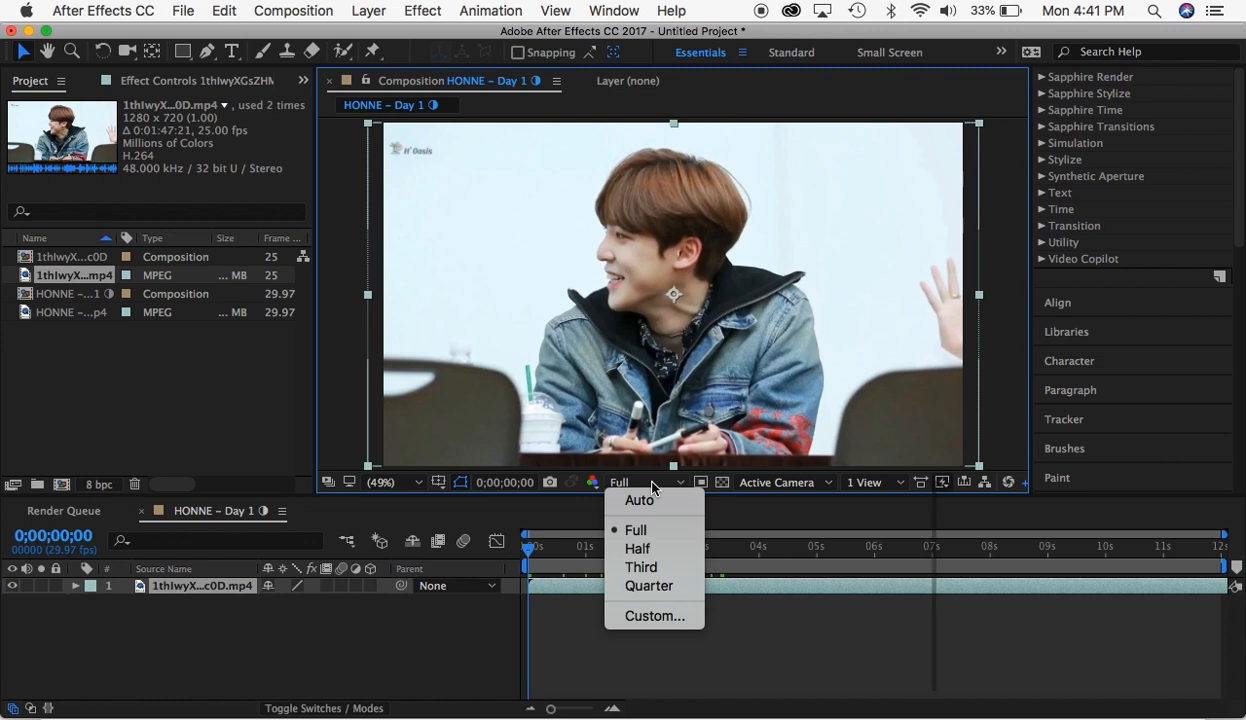
{"action": "left_click", "coordinate": [637, 548]}
{"action": "left_click", "coordinate": [628, 486]}
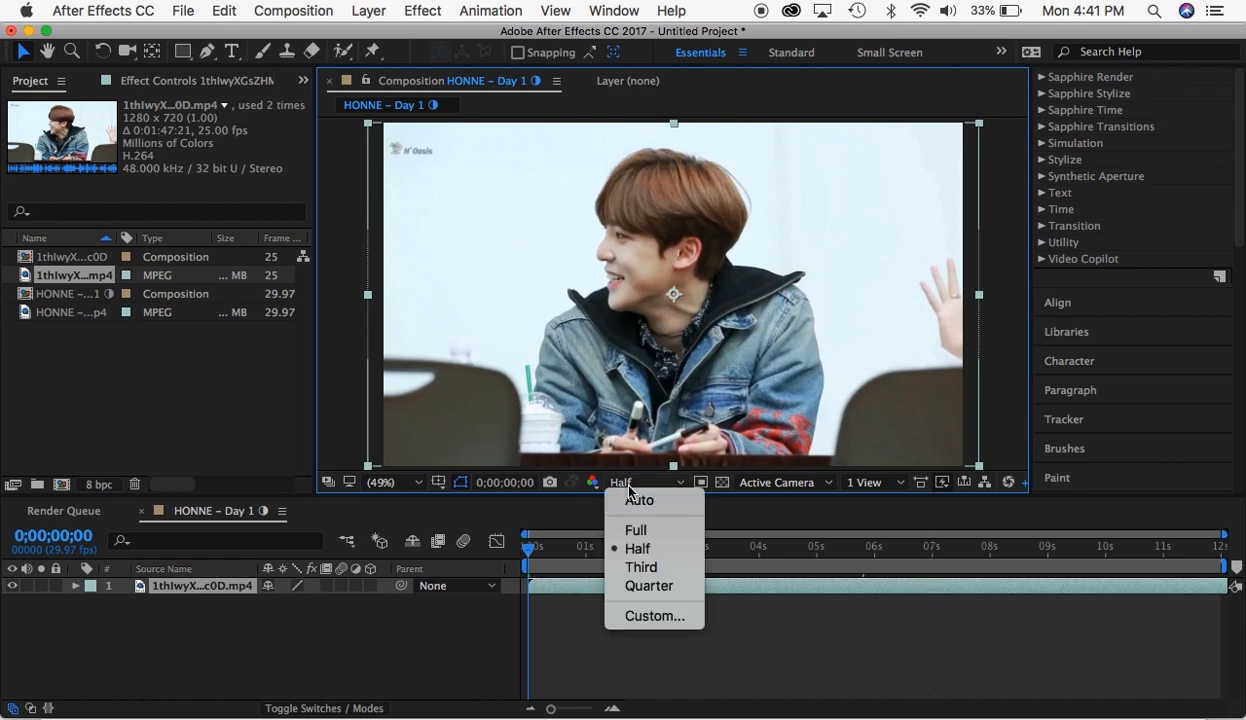
{"action": "left_click", "coordinate": [640, 588]}
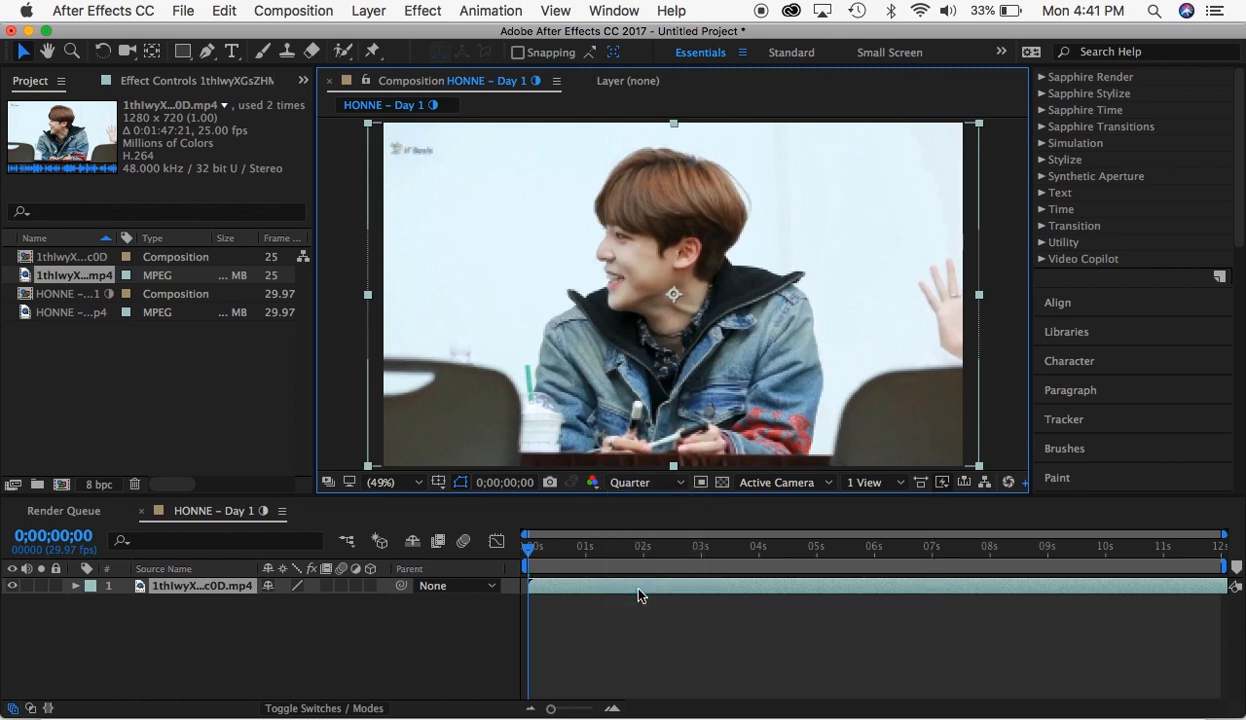
{"action": "key", "text": "space"}
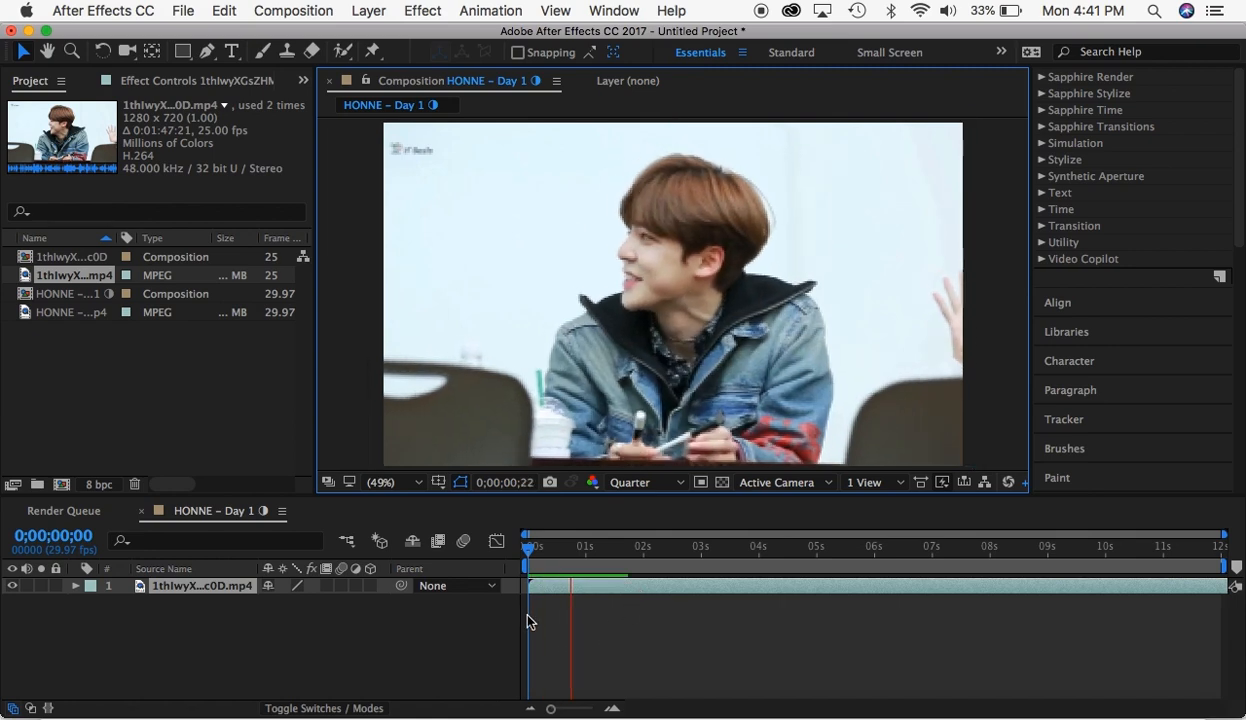
{"action": "key", "text": "space"}
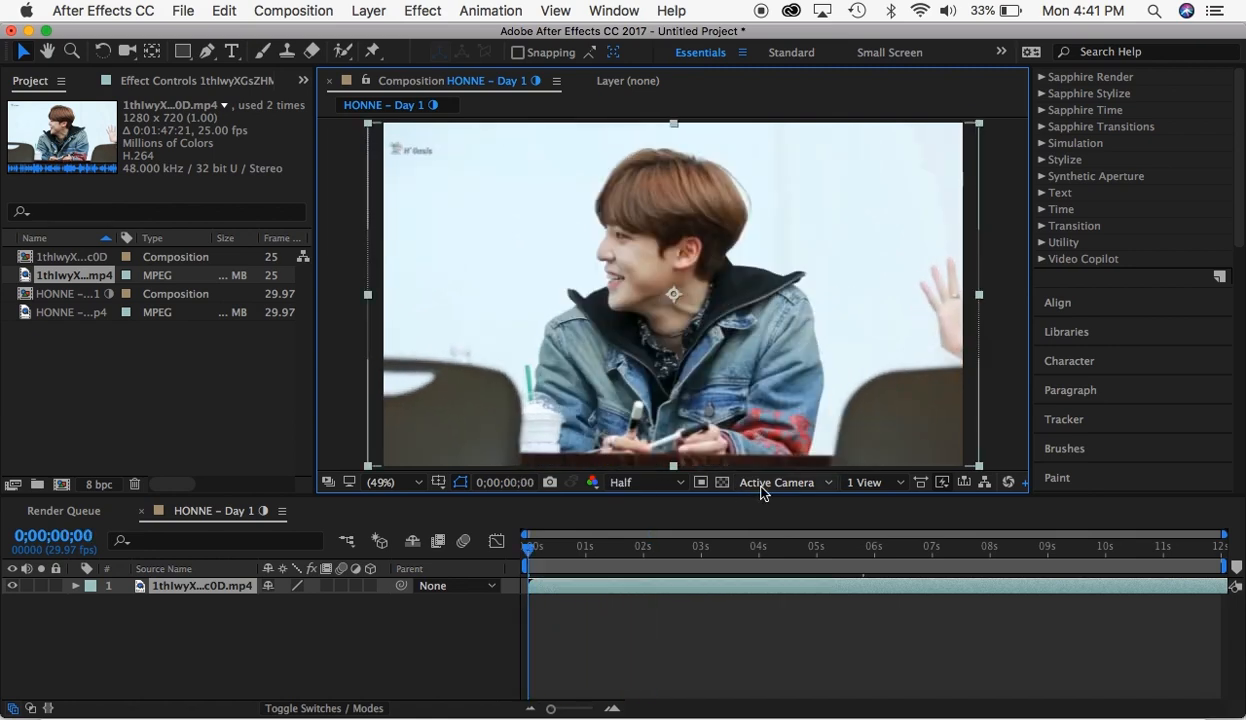
- View the composition in the 2 Views - Horizontal and 4 Views layouts, and return to 1 View
{"action": "left_click", "coordinate": [765, 484]}
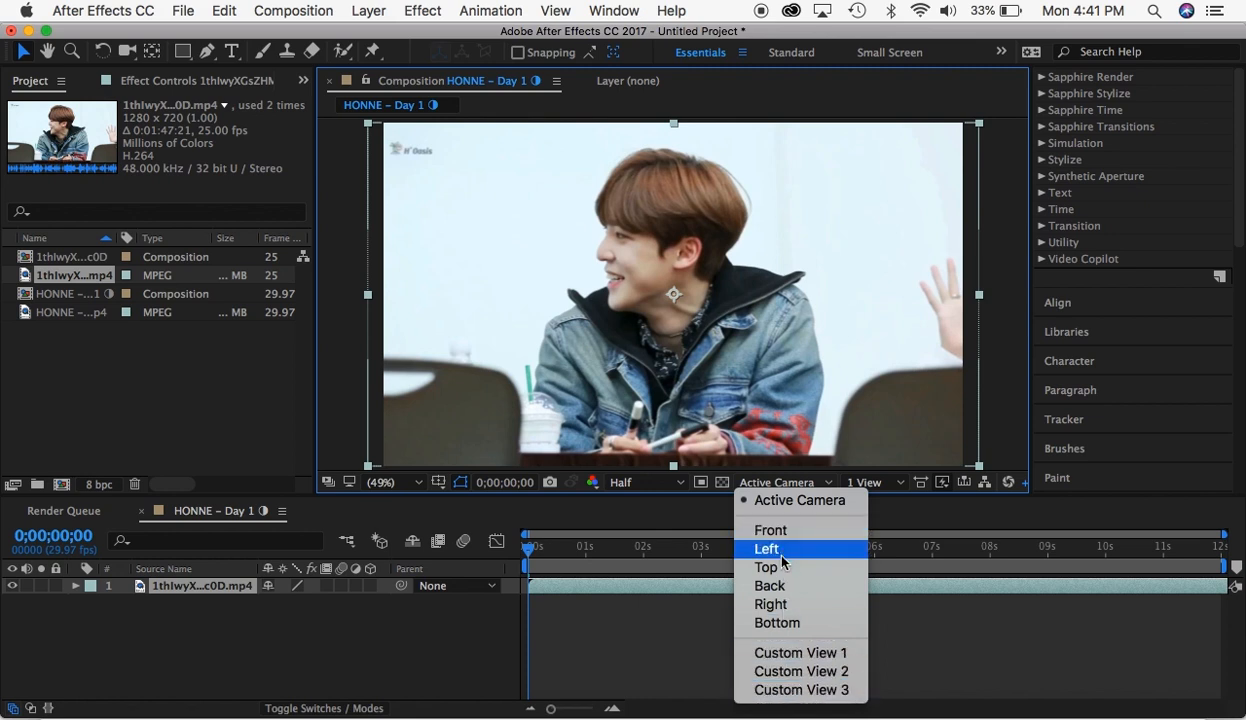
{"action": "left_click", "coordinate": [864, 482]}
{"action": "left_click", "coordinate": [891, 530]}
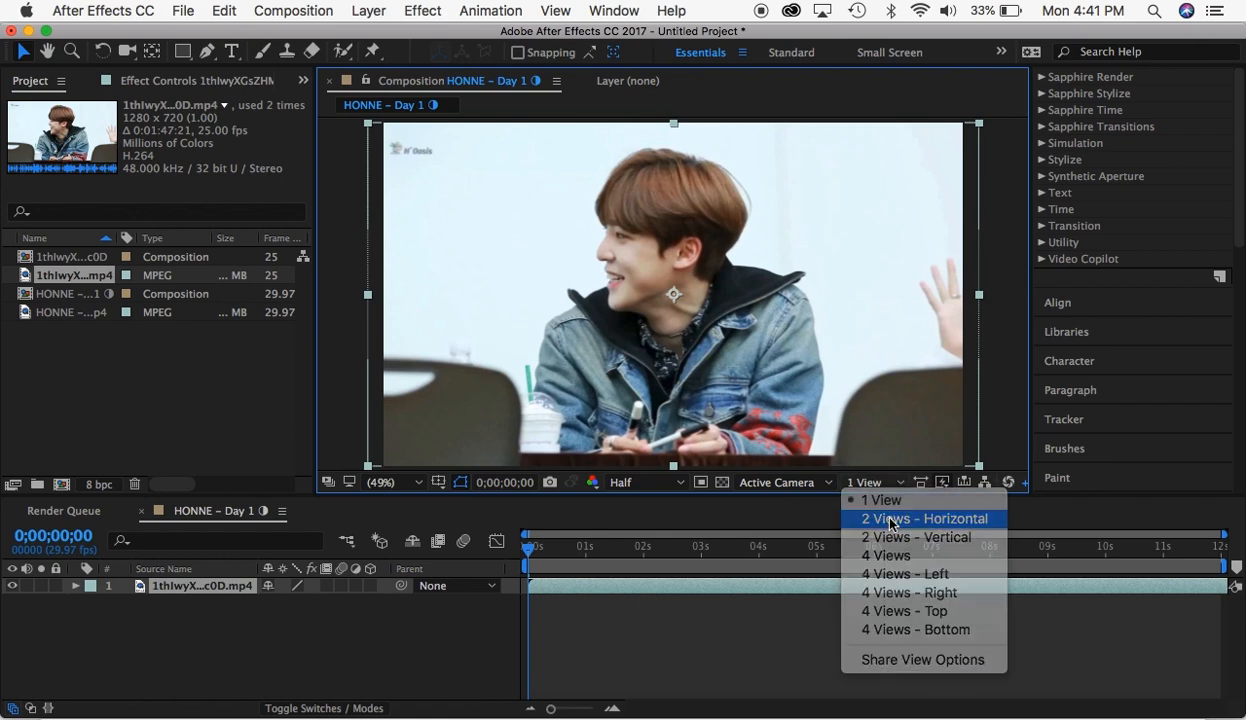
{"action": "left_click", "coordinate": [893, 485]}
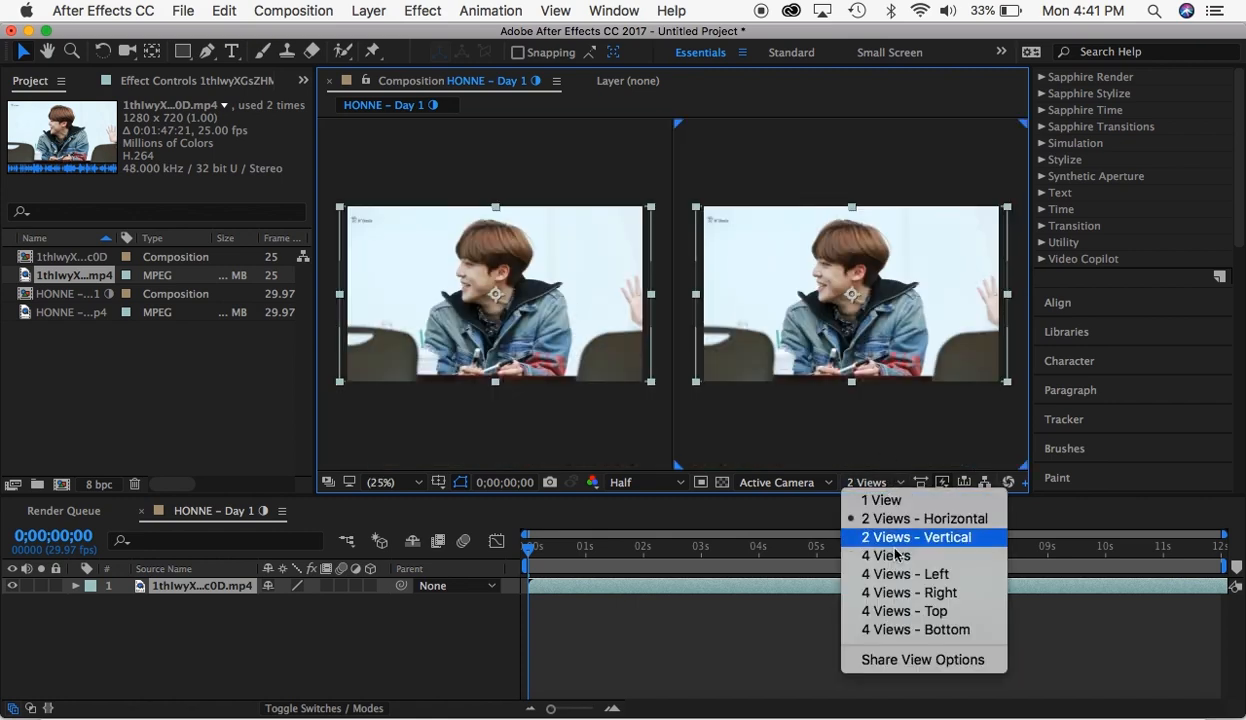
{"action": "left_click", "coordinate": [898, 557]}
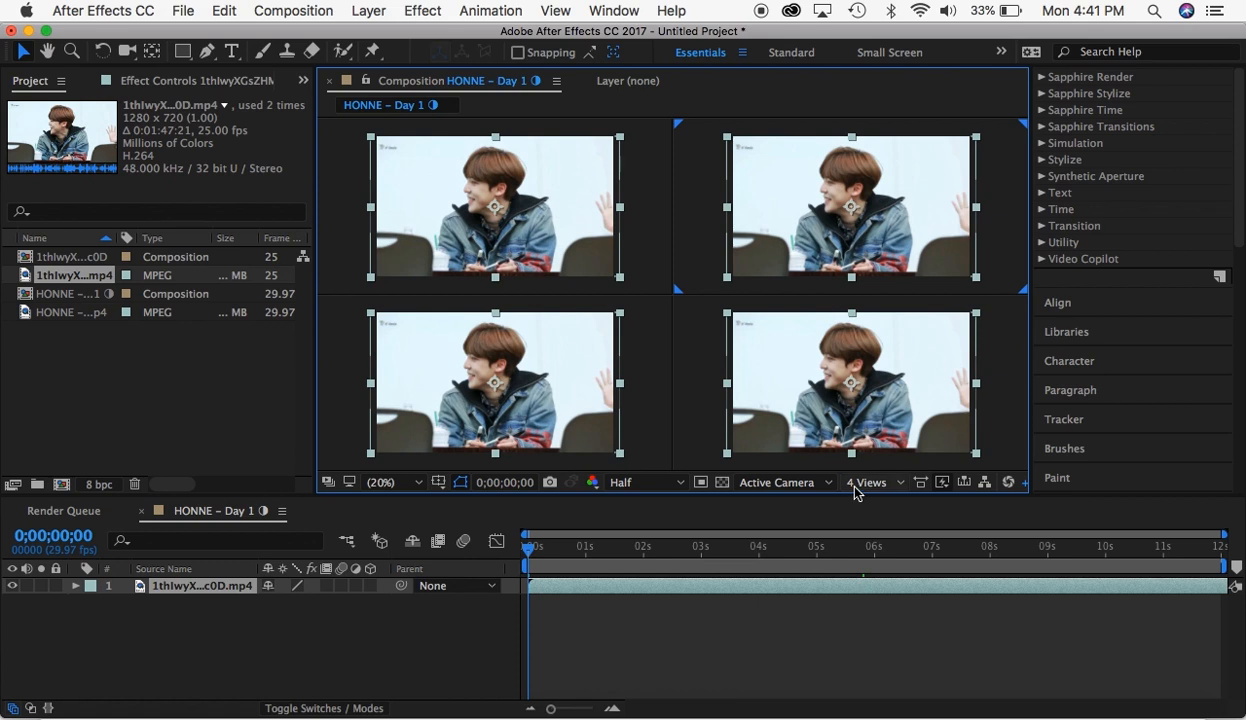
{"action": "left_click", "coordinate": [860, 482]}
{"action": "left_click", "coordinate": [878, 503]}
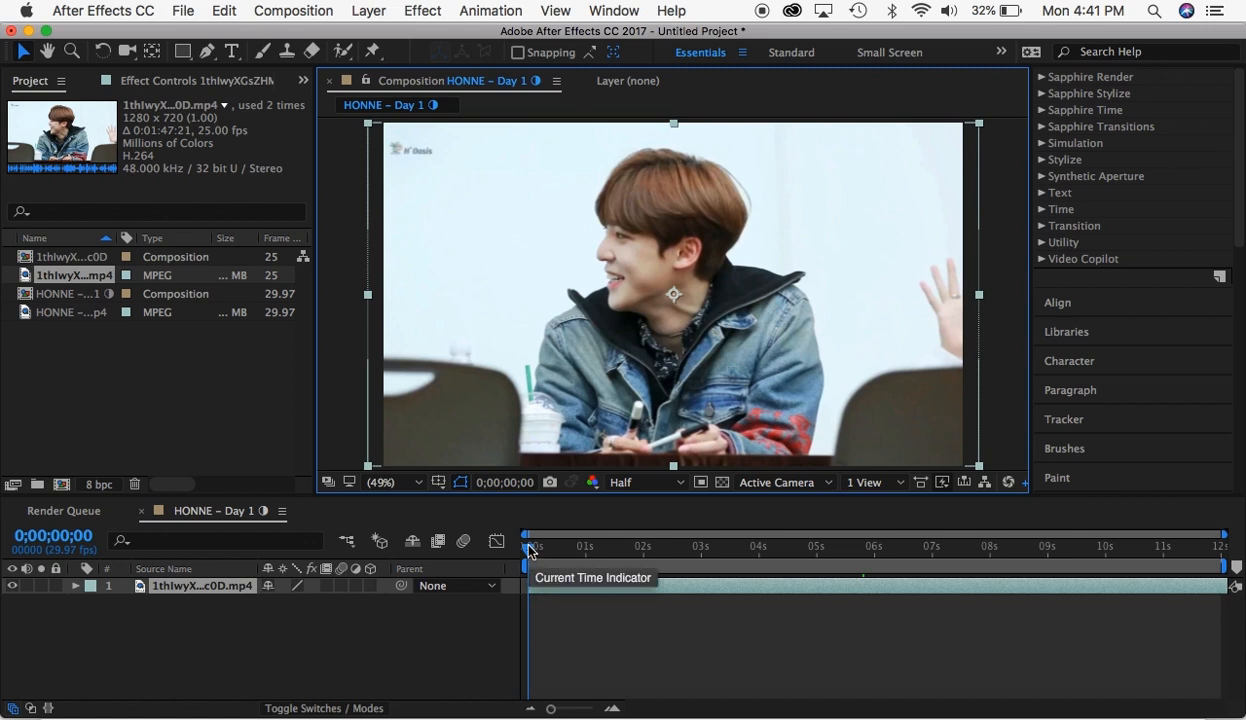
- Set the end of the composition's work area at 0;00;02;00
{"action": "left_click_drag", "start_coordinate": [529, 549], "coordinate": [562, 549]}
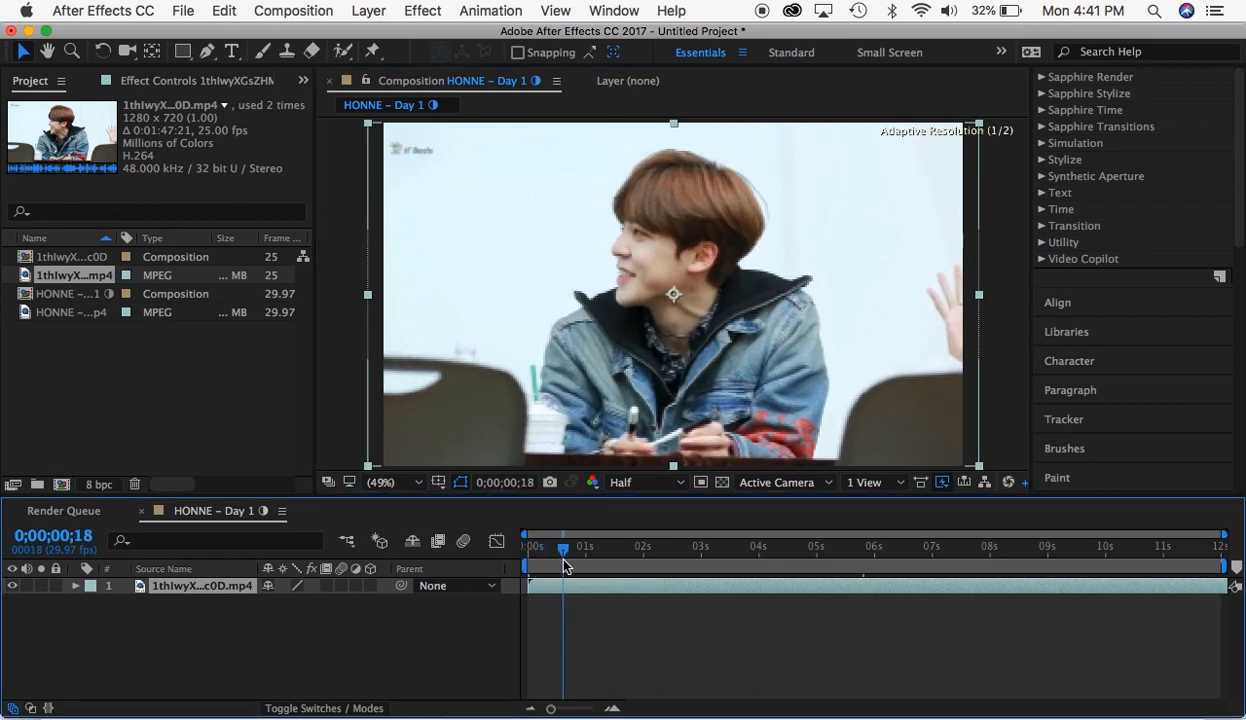
{"action": "left_click_drag", "start_coordinate": [562, 710], "coordinate": [590, 712]}
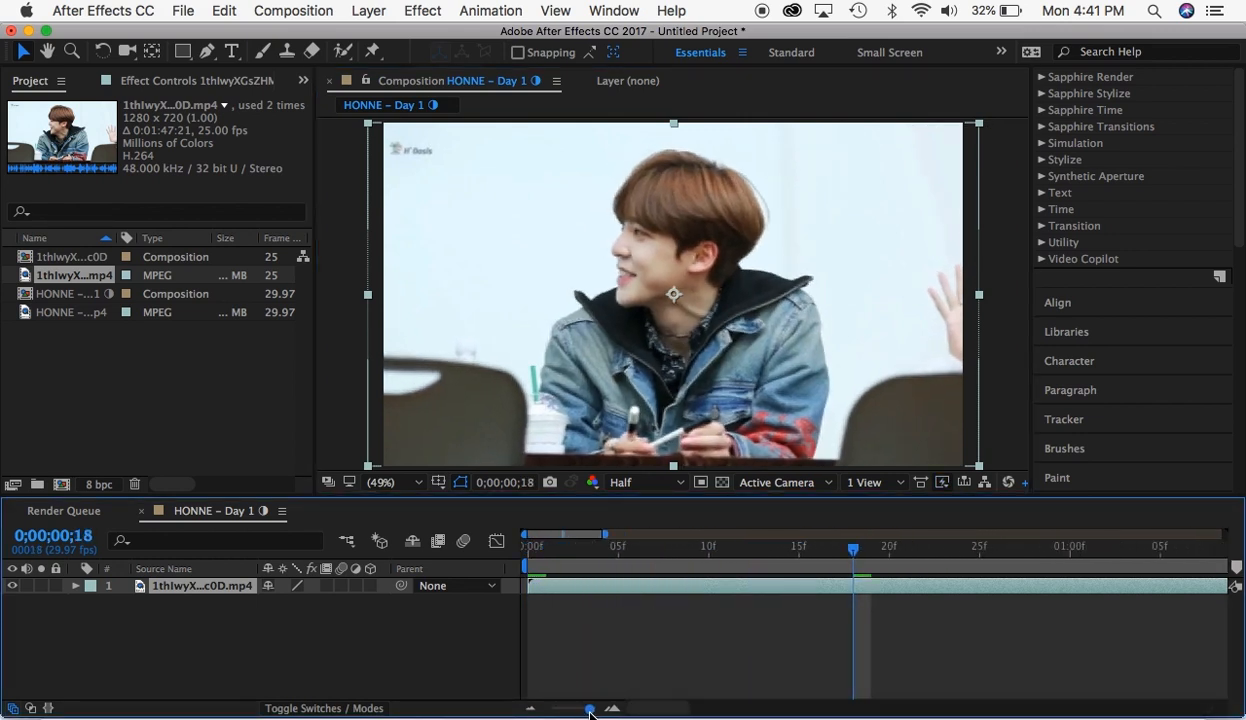
{"action": "left_click_drag", "start_coordinate": [528, 553], "coordinate": [858, 590]}
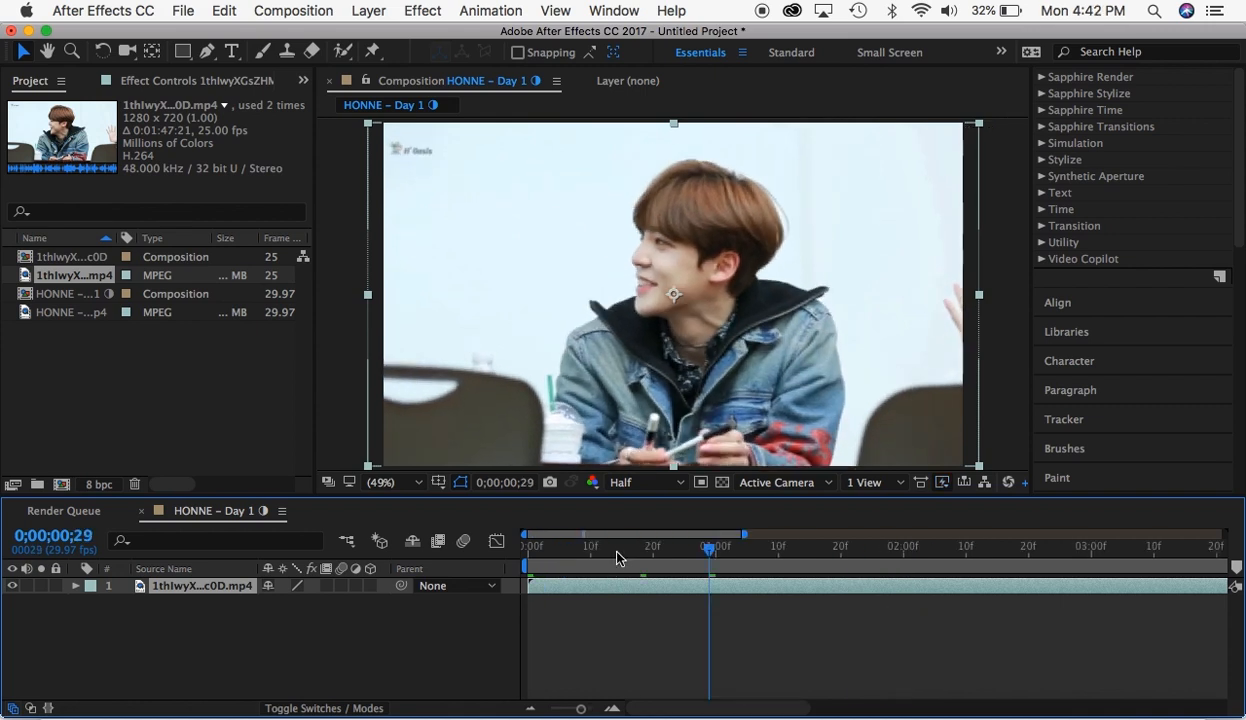
{"action": "left_click", "coordinate": [616, 551]}
{"action": "left_click_drag", "start_coordinate": [618, 558], "coordinate": [908, 603]}
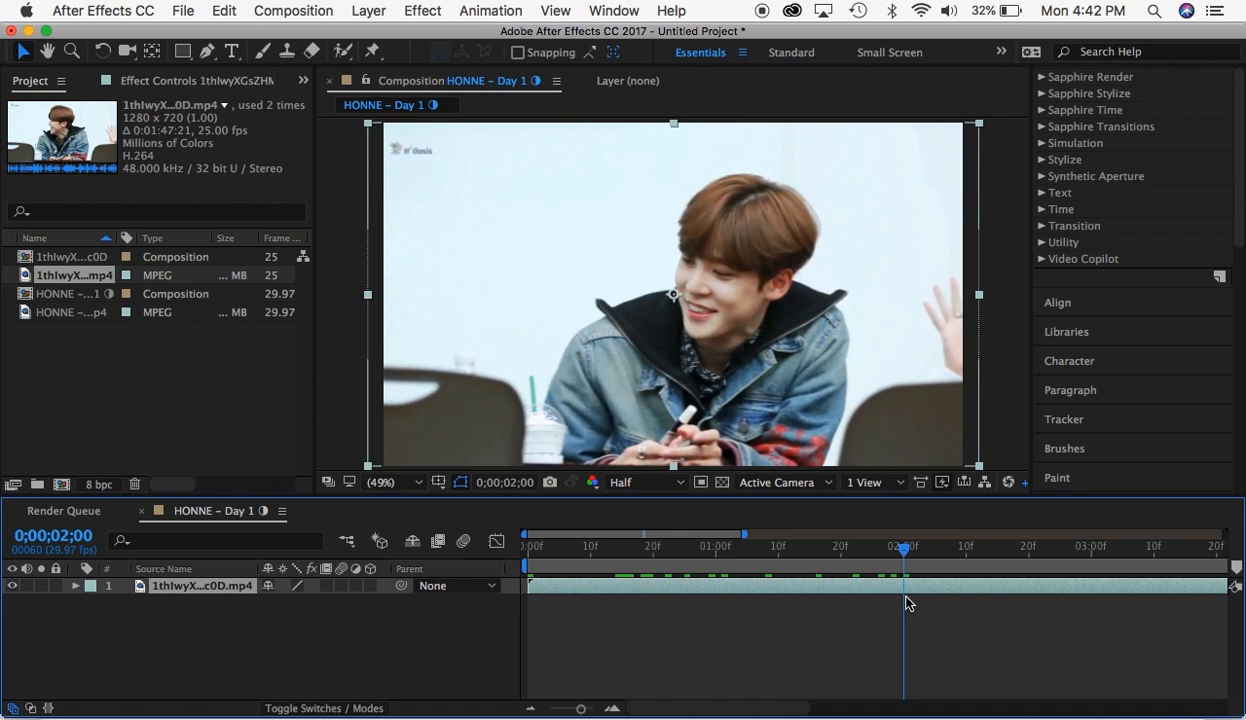
{"action": "key", "text": "n"}
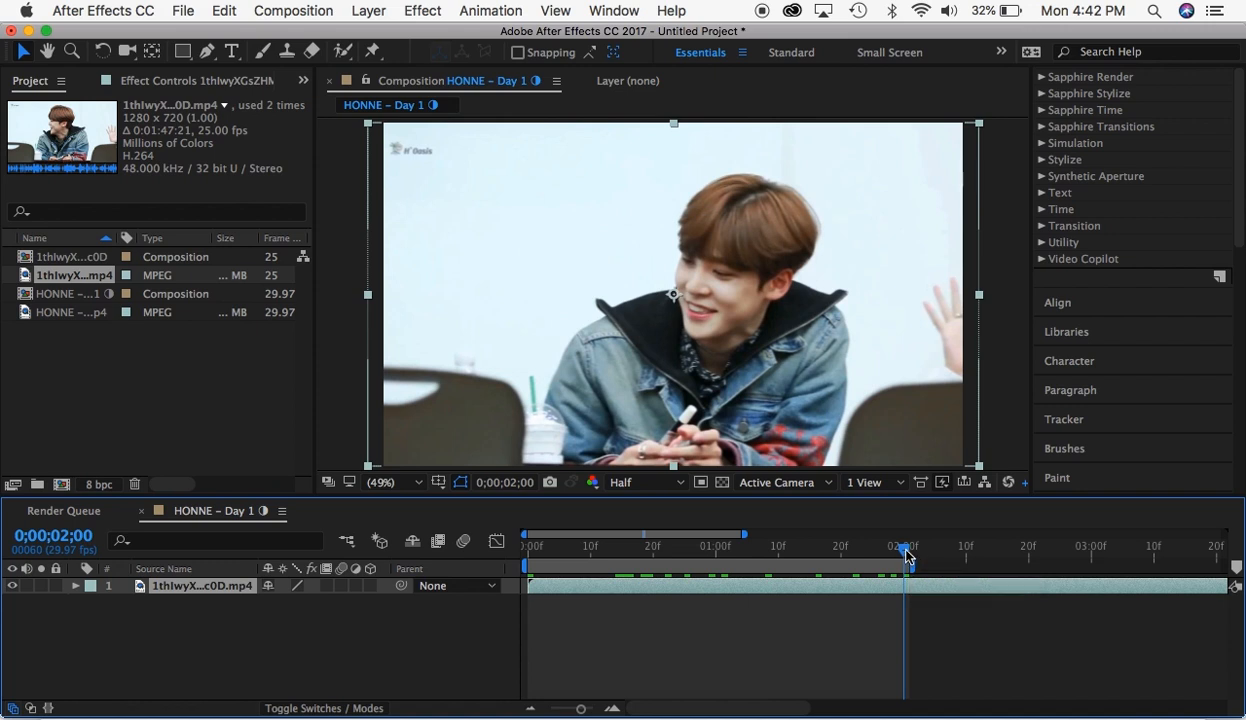
{"action": "left_click", "coordinate": [910, 557]}
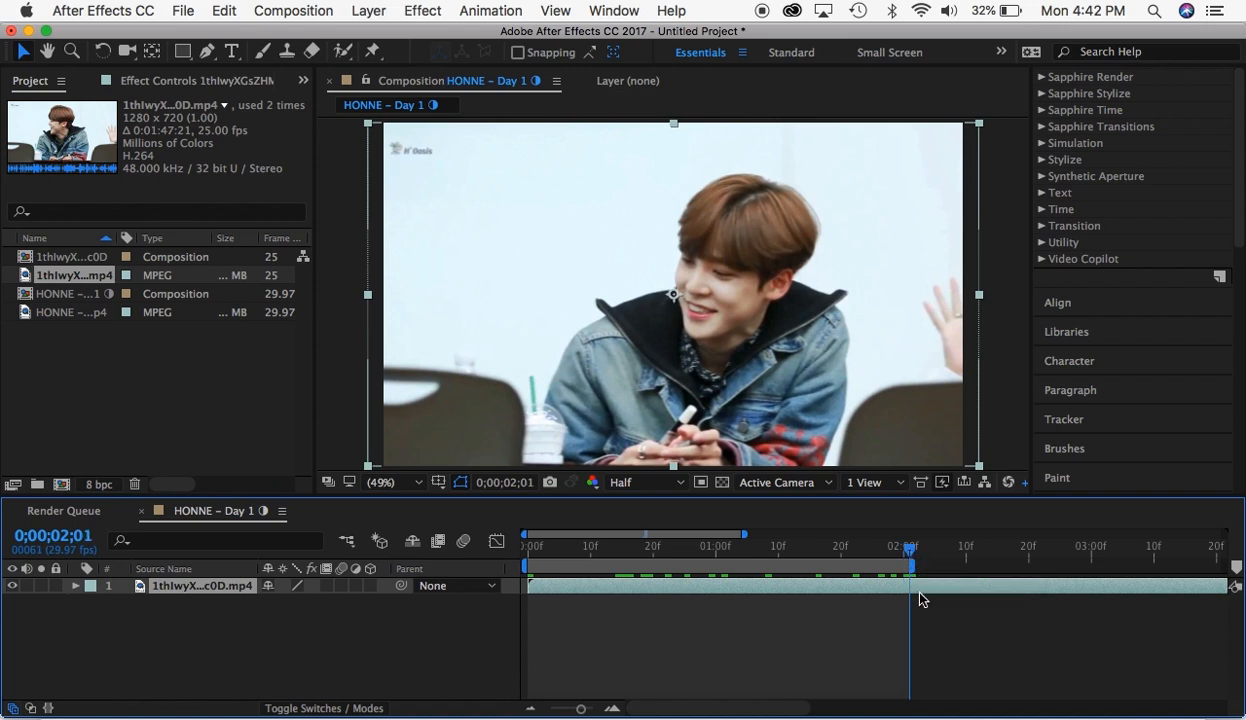
- Try starting the work area at 0;00;00;28, and restore its start and the playhead to the composition's beginning
{"action": "left_click", "coordinate": [704, 547]}
{"action": "key", "text": "b"}
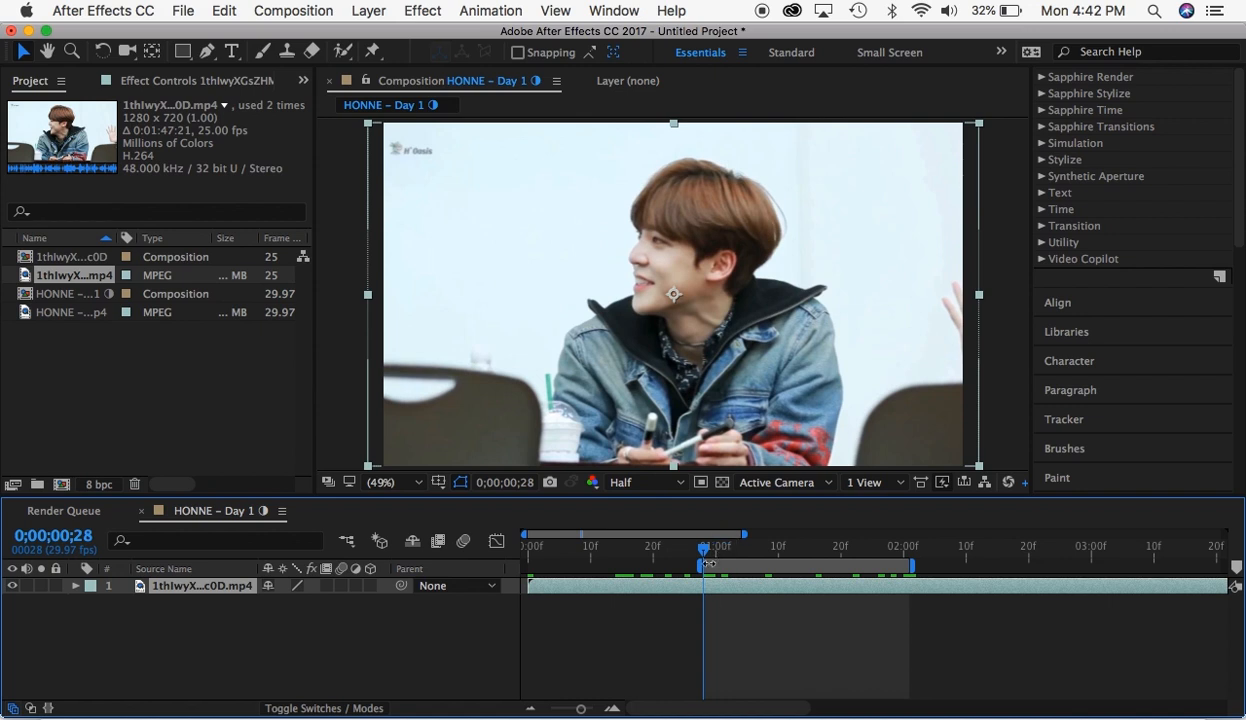
{"action": "left_click_drag", "start_coordinate": [704, 549], "coordinate": [748, 551]}
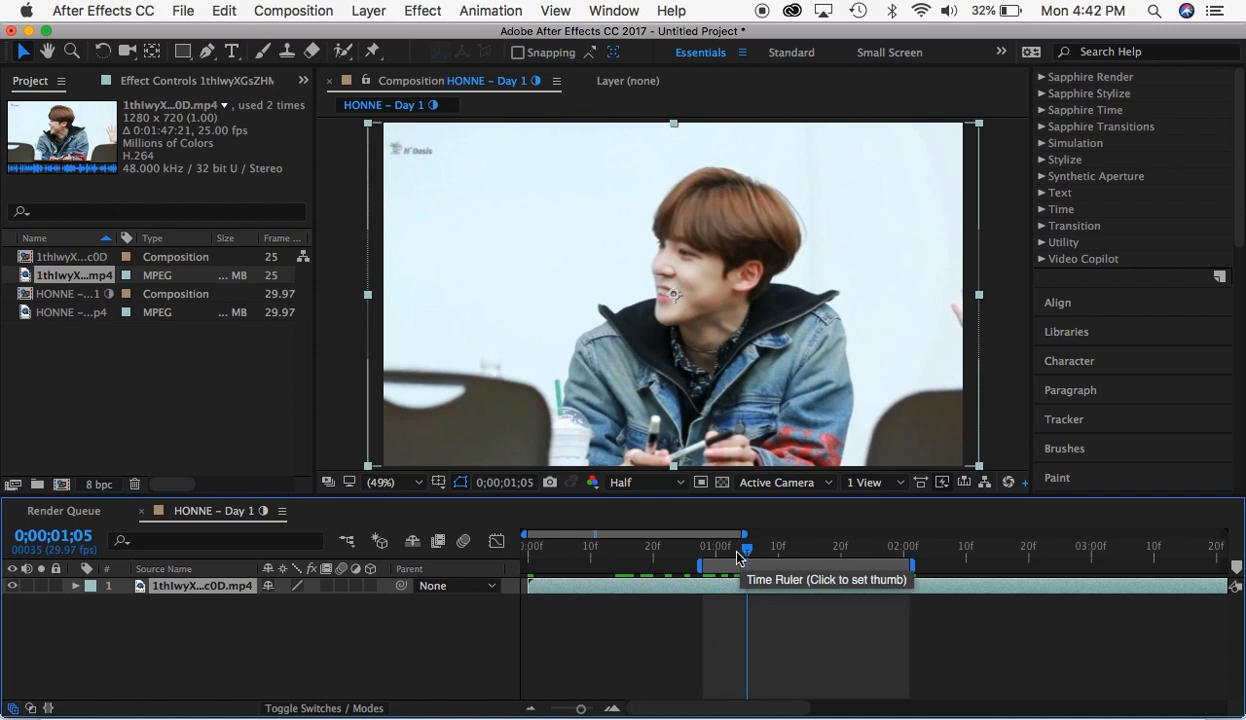
{"action": "left_click_drag", "start_coordinate": [700, 566], "coordinate": [526, 568]}
{"action": "left_click_drag", "start_coordinate": [529, 550], "coordinate": [386, 613]}
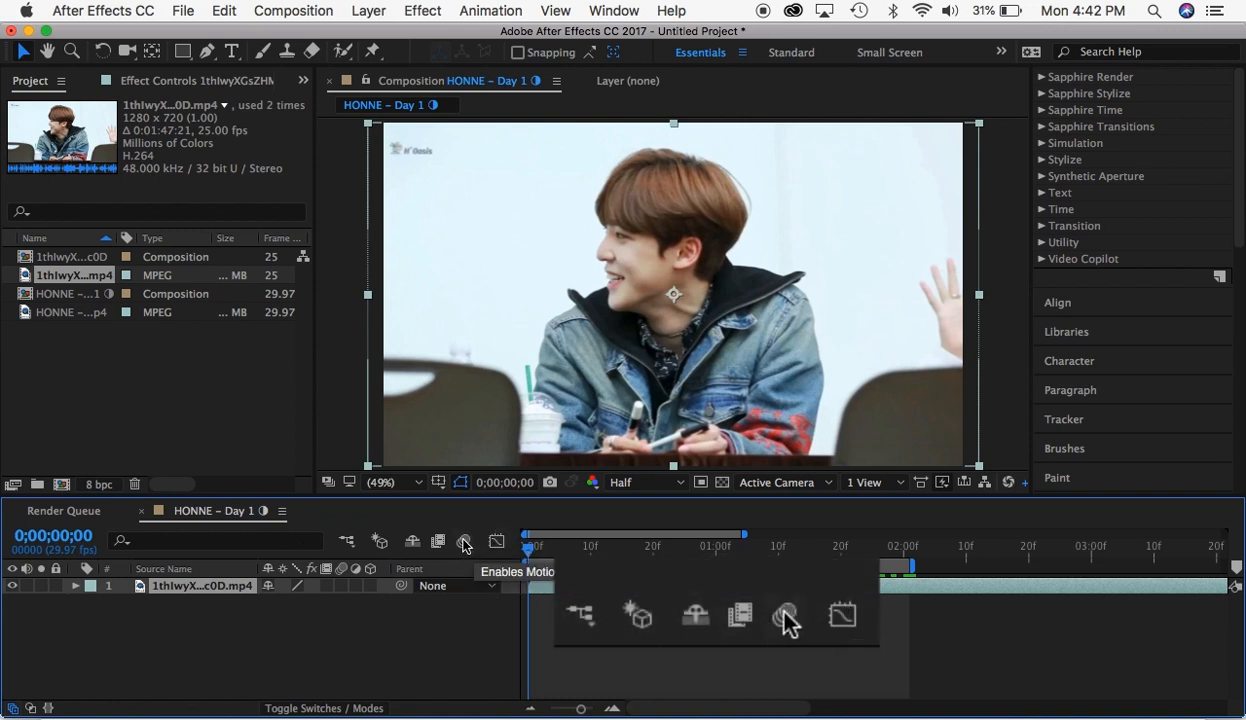
- Enable motion blur for the composition and for the clip layer, and deselect the layer
{"action": "left_click", "coordinate": [463, 543]}
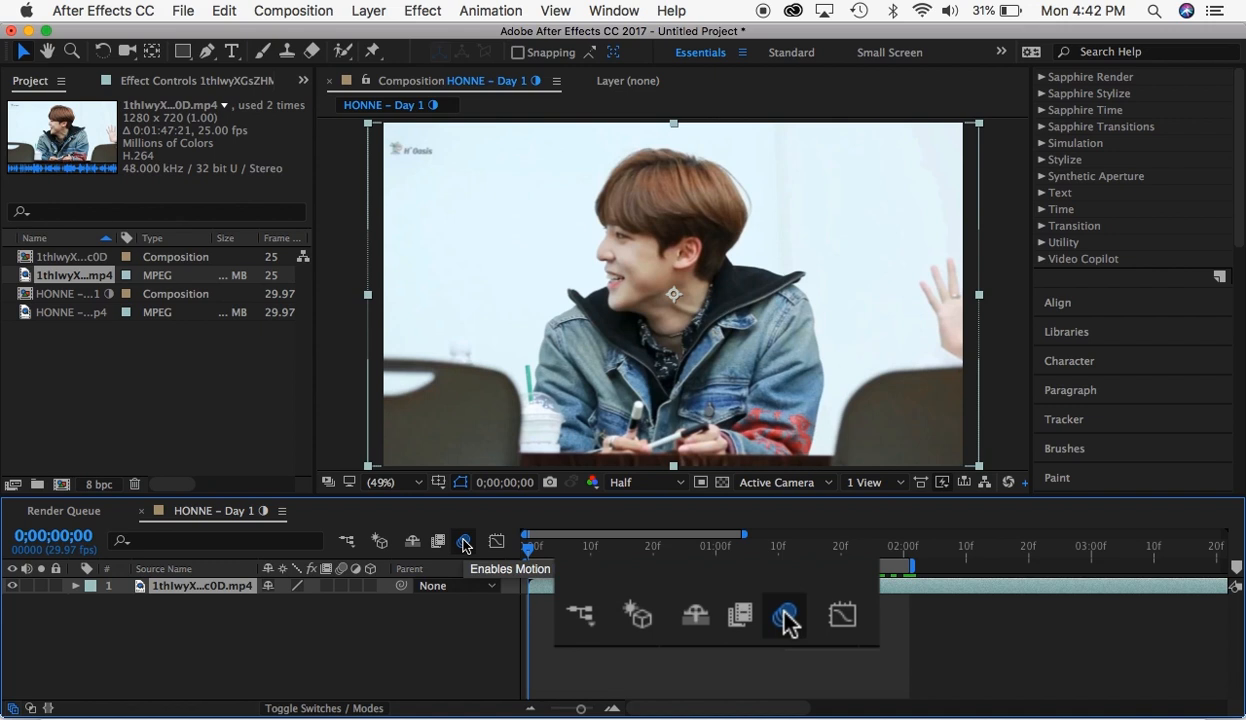
{"action": "left_click", "coordinate": [341, 587]}
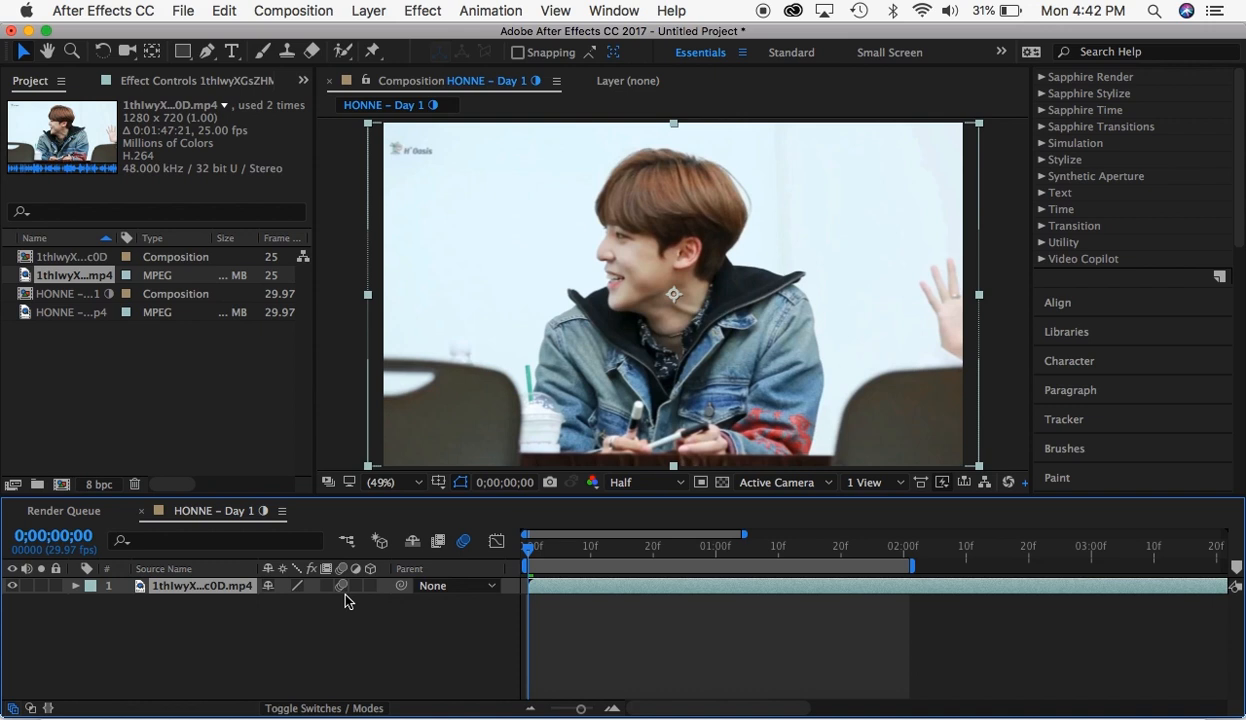
{"action": "left_click", "coordinate": [372, 622]}
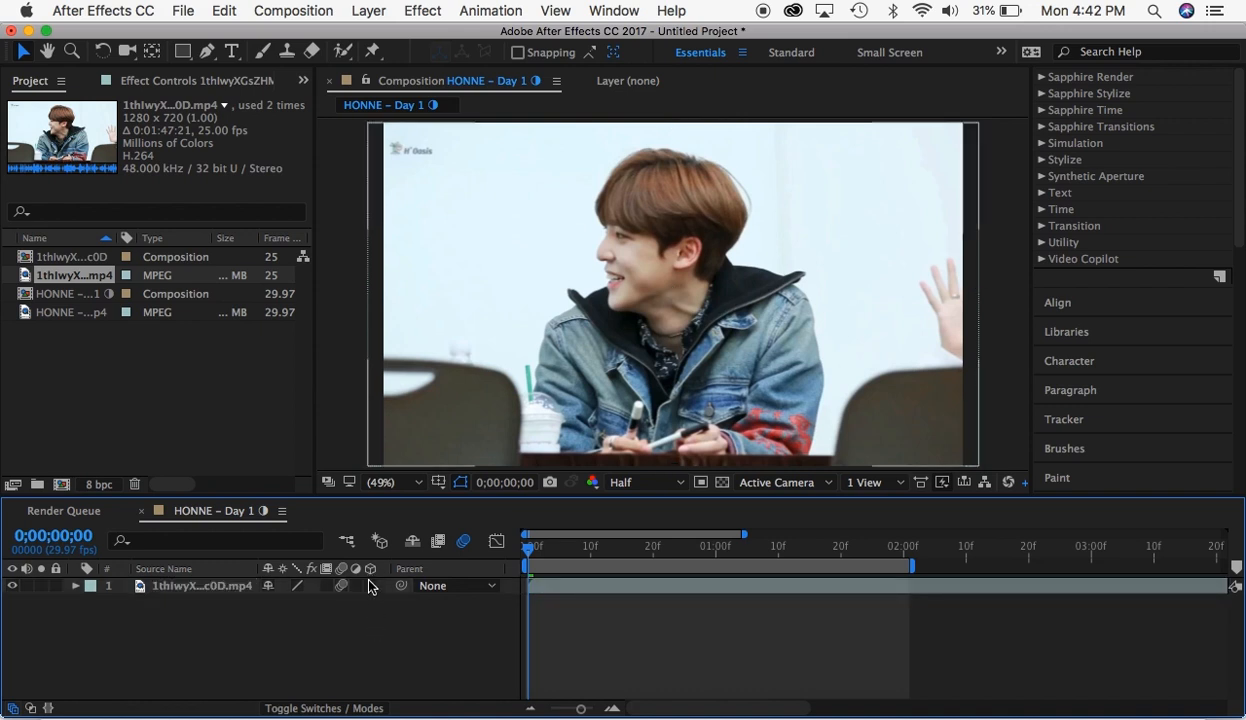
- Try making the clip a 3D layer, and return it to 2D
{"action": "left_click", "coordinate": [370, 590]}
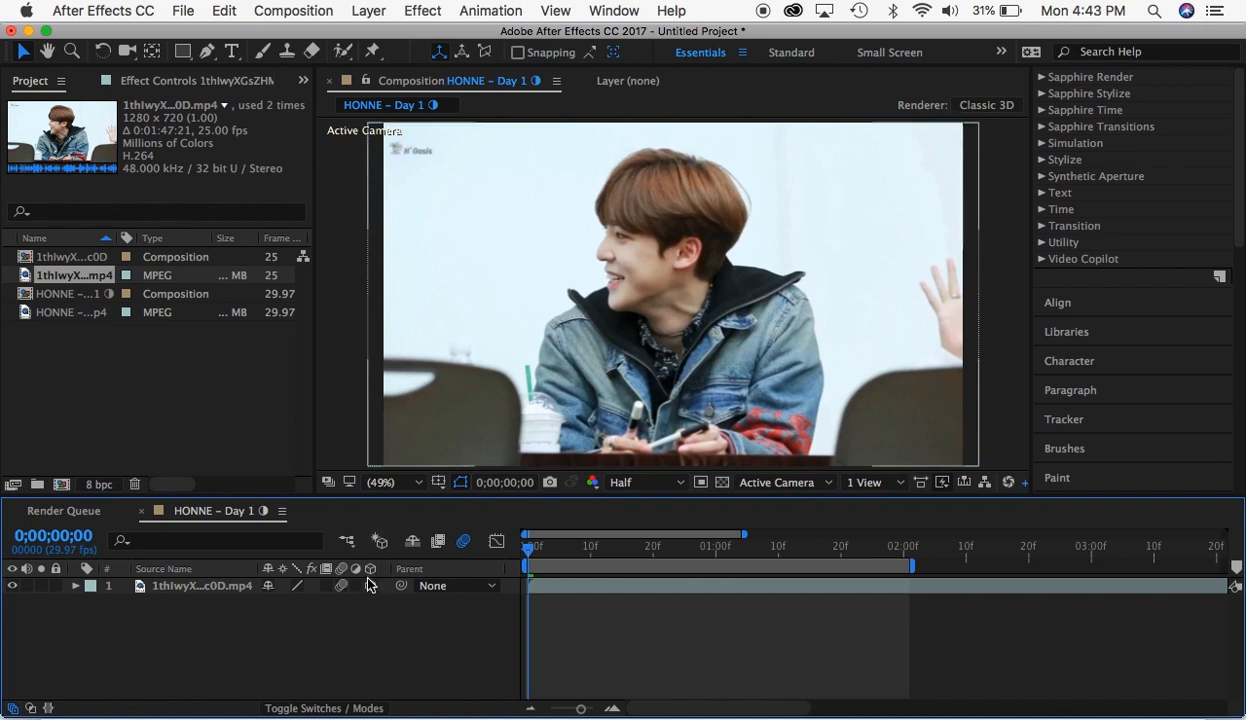
{"action": "left_click", "coordinate": [369, 588]}
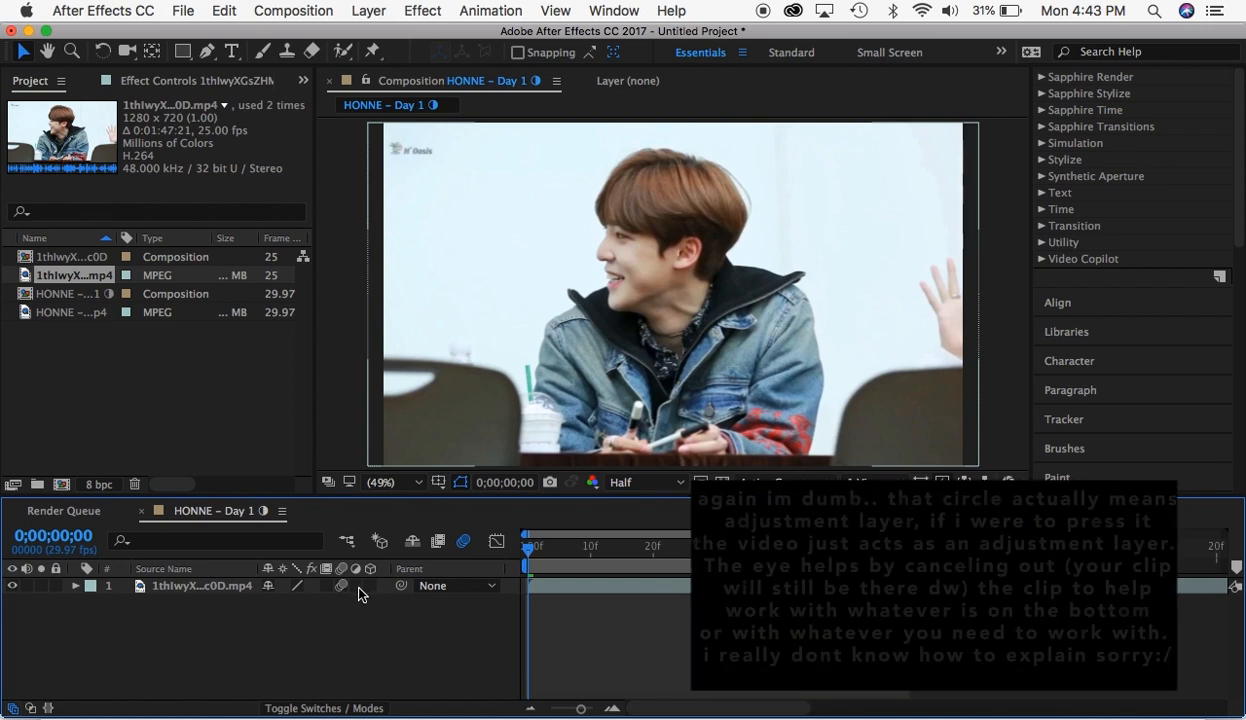
- Try the clip's adjustment layer and visibility switches, restoring both, and keep its parent set to None
{"action": "left_click", "coordinate": [357, 586]}
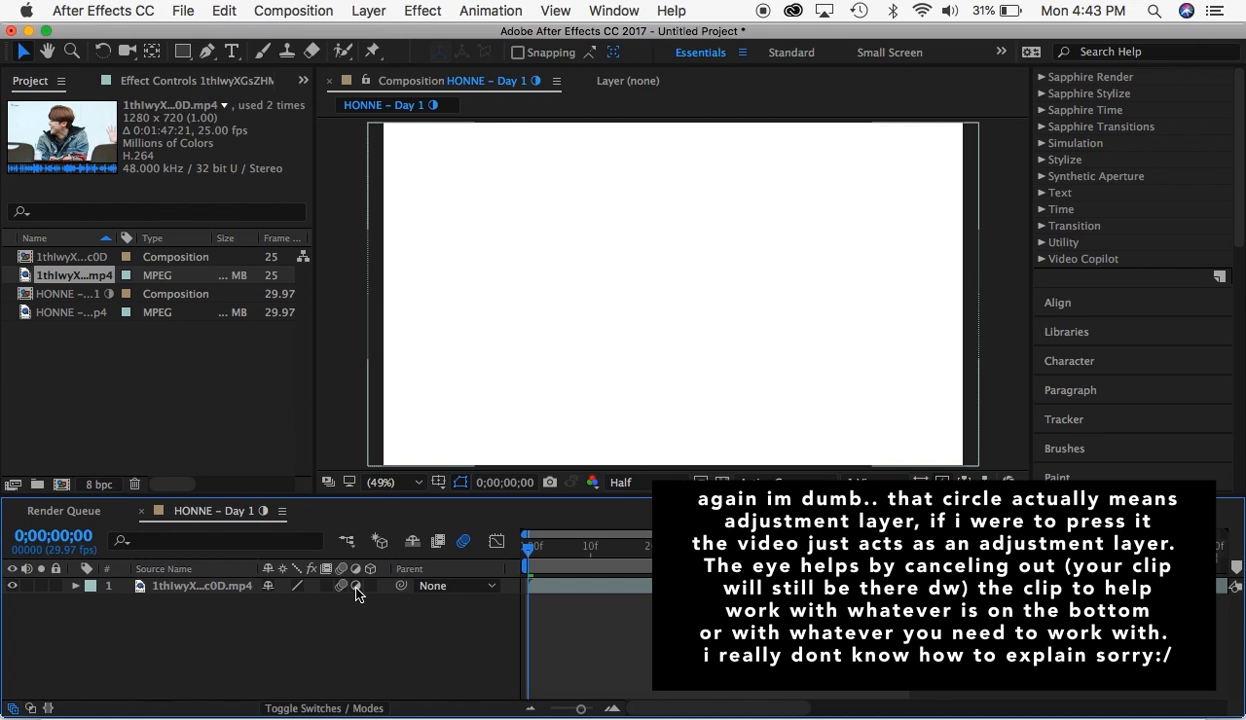
{"action": "left_click", "coordinate": [357, 586]}
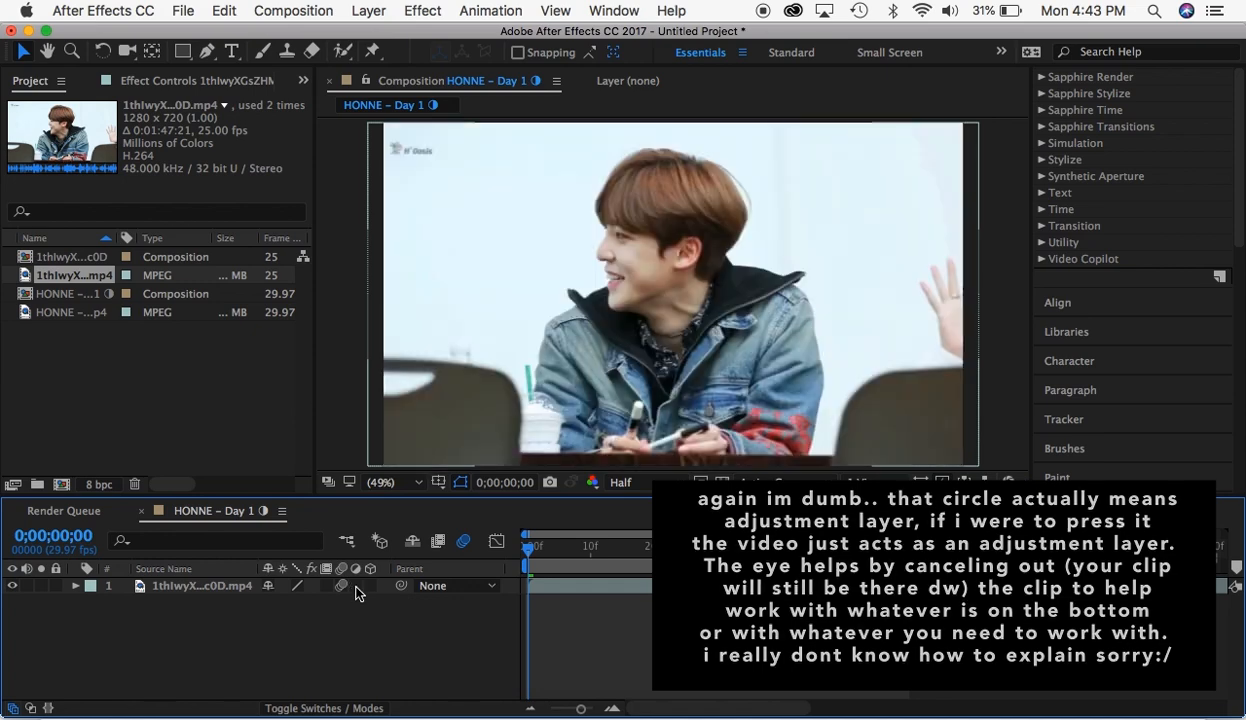
{"action": "left_click", "coordinate": [13, 586]}
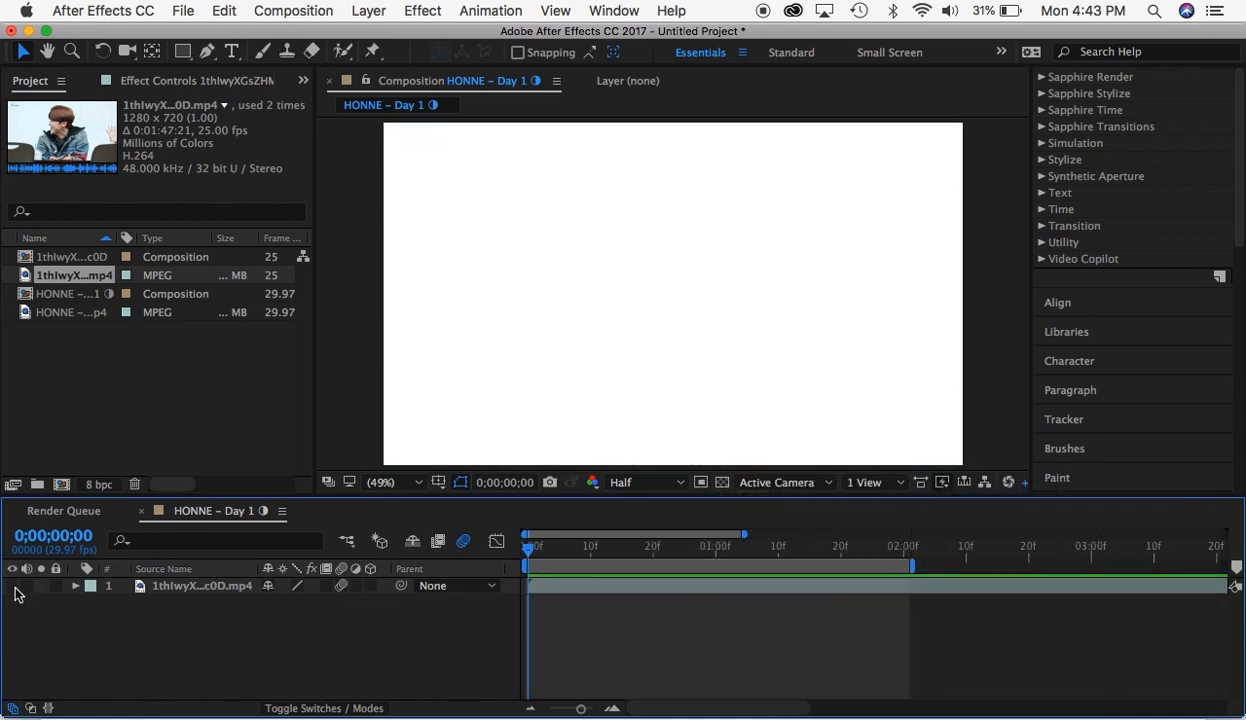
{"action": "left_click", "coordinate": [13, 586]}
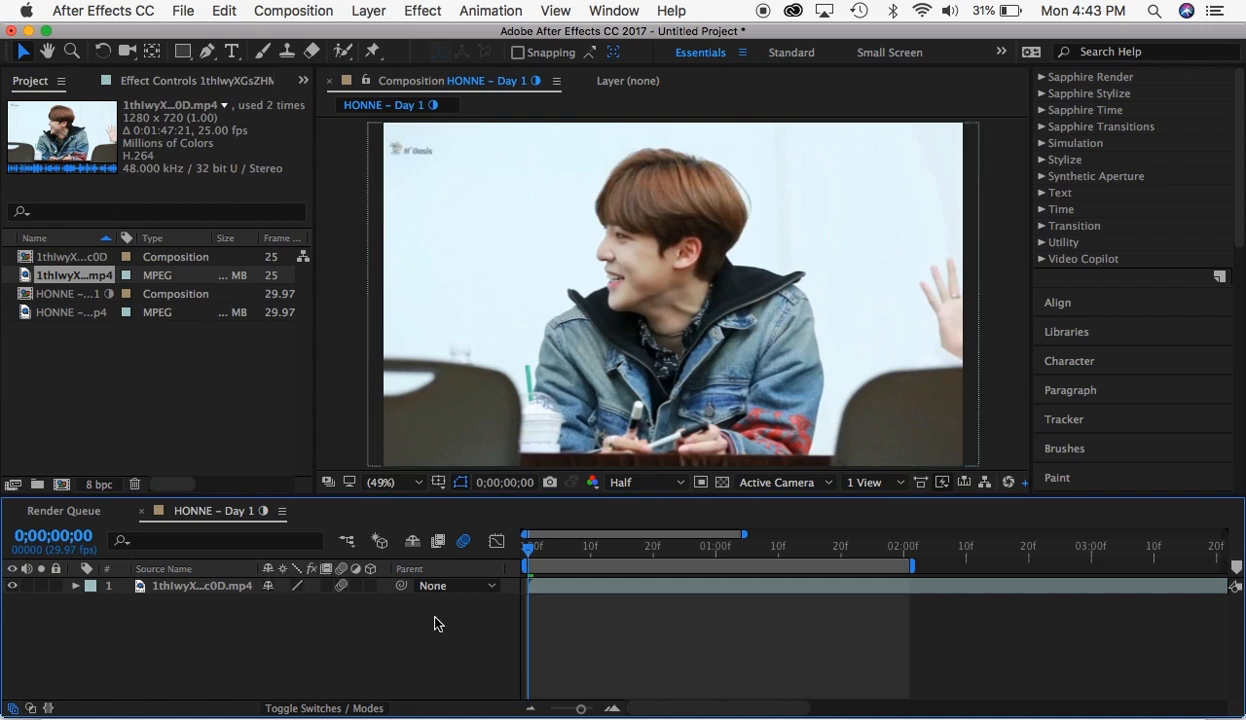
{"action": "left_click", "coordinate": [453, 590]}
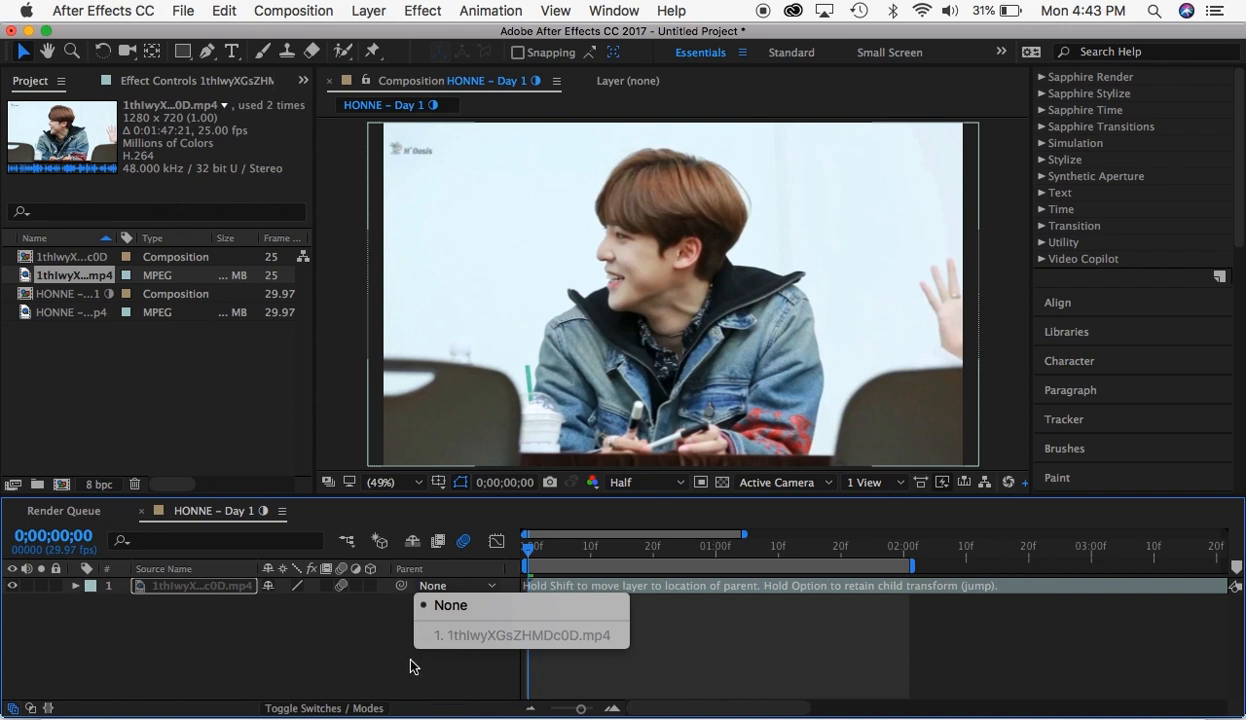
{"action": "left_click", "coordinate": [428, 603]}
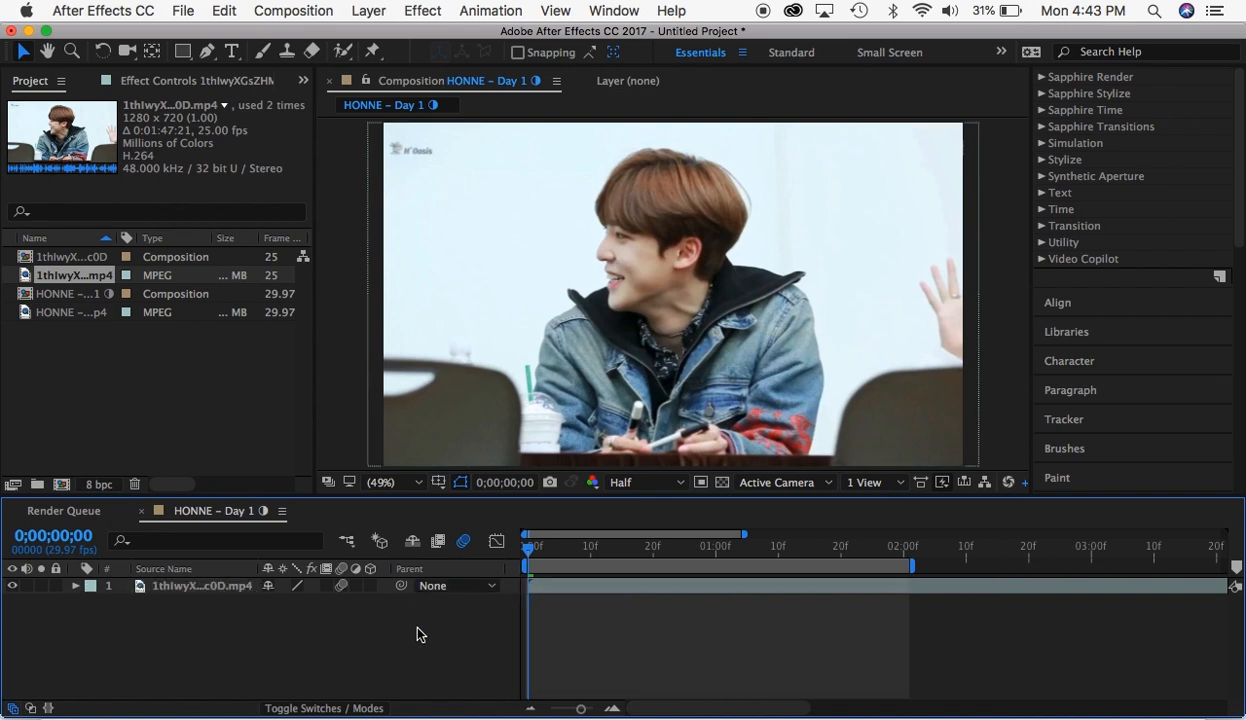
- Show the timeline's blending mode columns and try the Saturation mode on the clip layer
{"action": "left_click", "coordinate": [357, 708]}
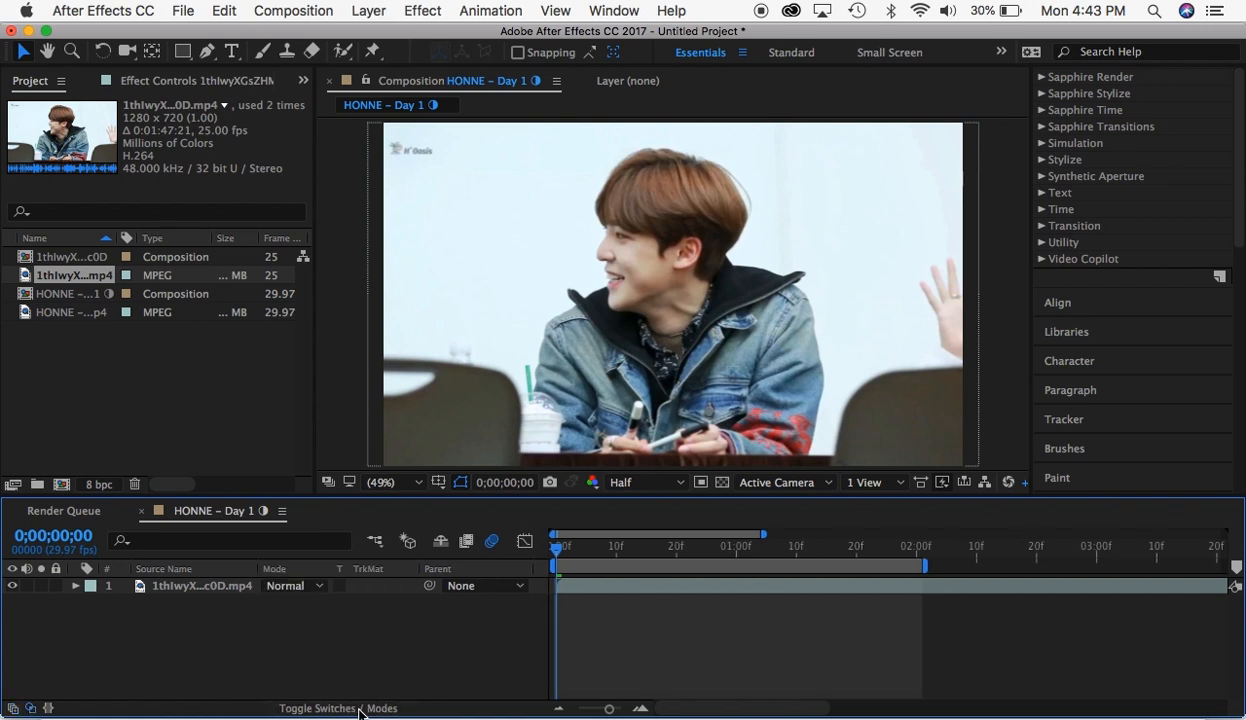
{"action": "left_click", "coordinate": [313, 587]}
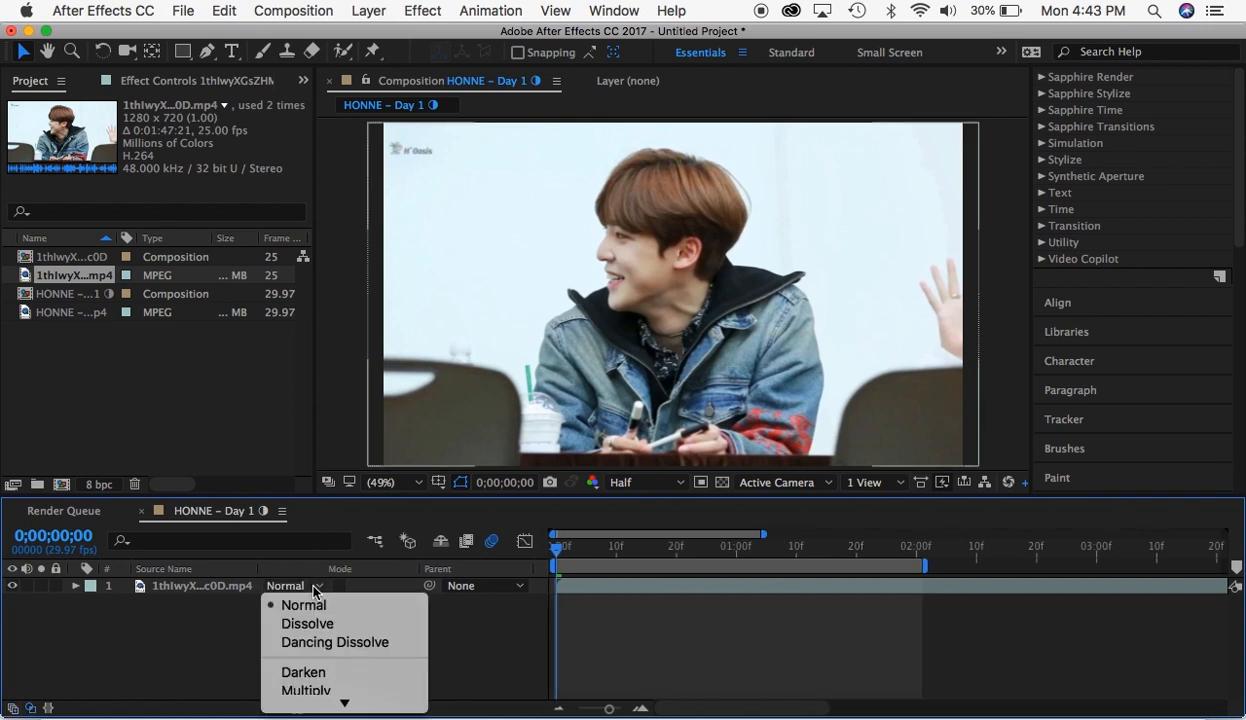
{"action": "scroll", "coordinate": [323, 653], "scroll_direction": "down", "scroll_amount": 10}
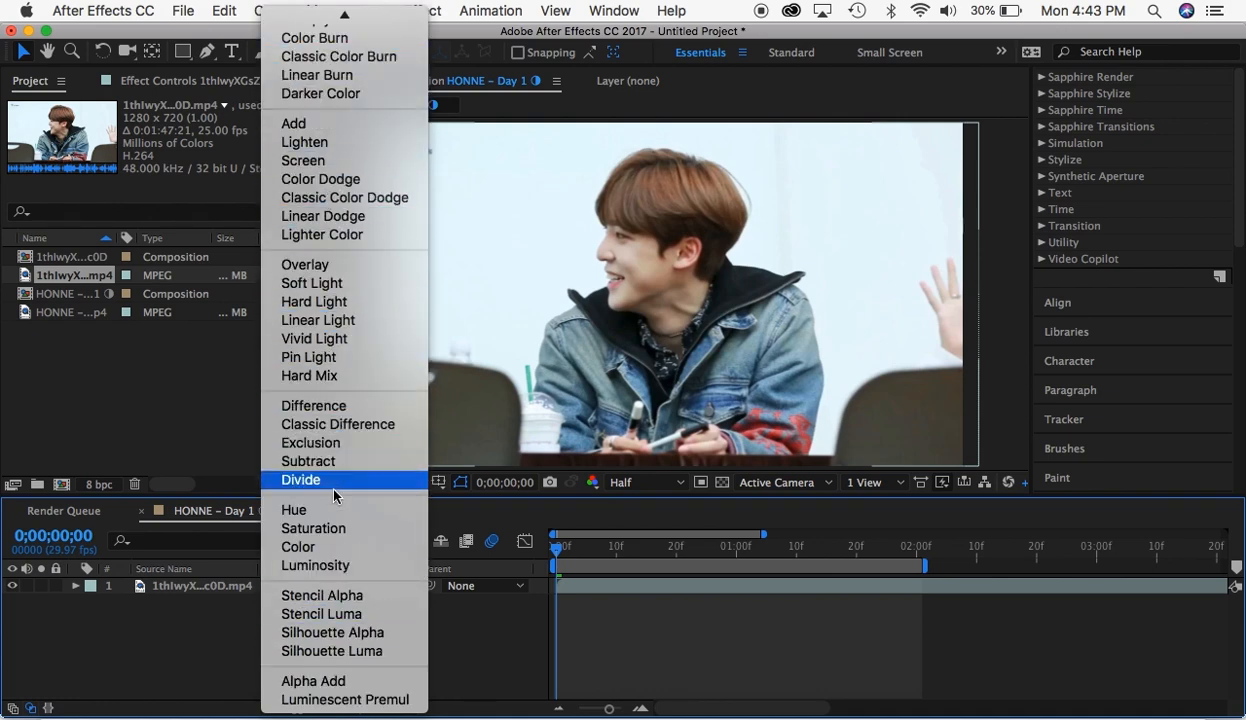
{"action": "left_click", "coordinate": [323, 527]}
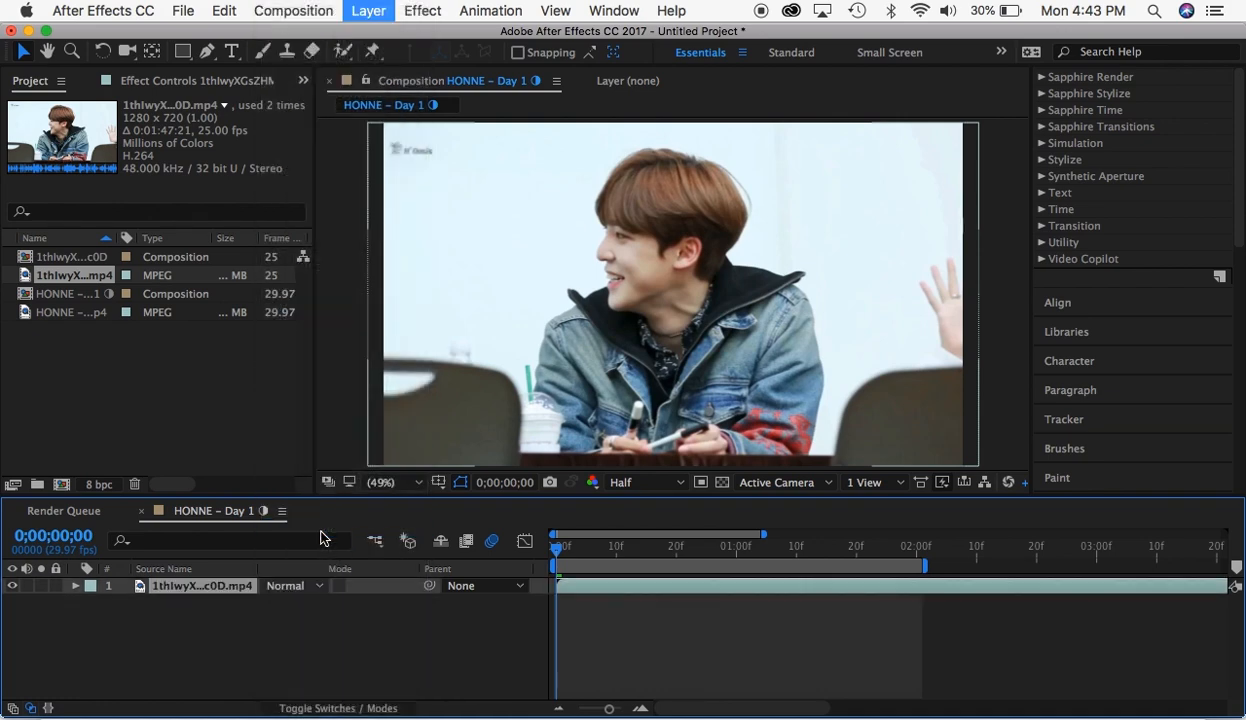
- Try the Screen blending mode on the clip layer, and return the layer to Normal
{"action": "left_click", "coordinate": [292, 586]}
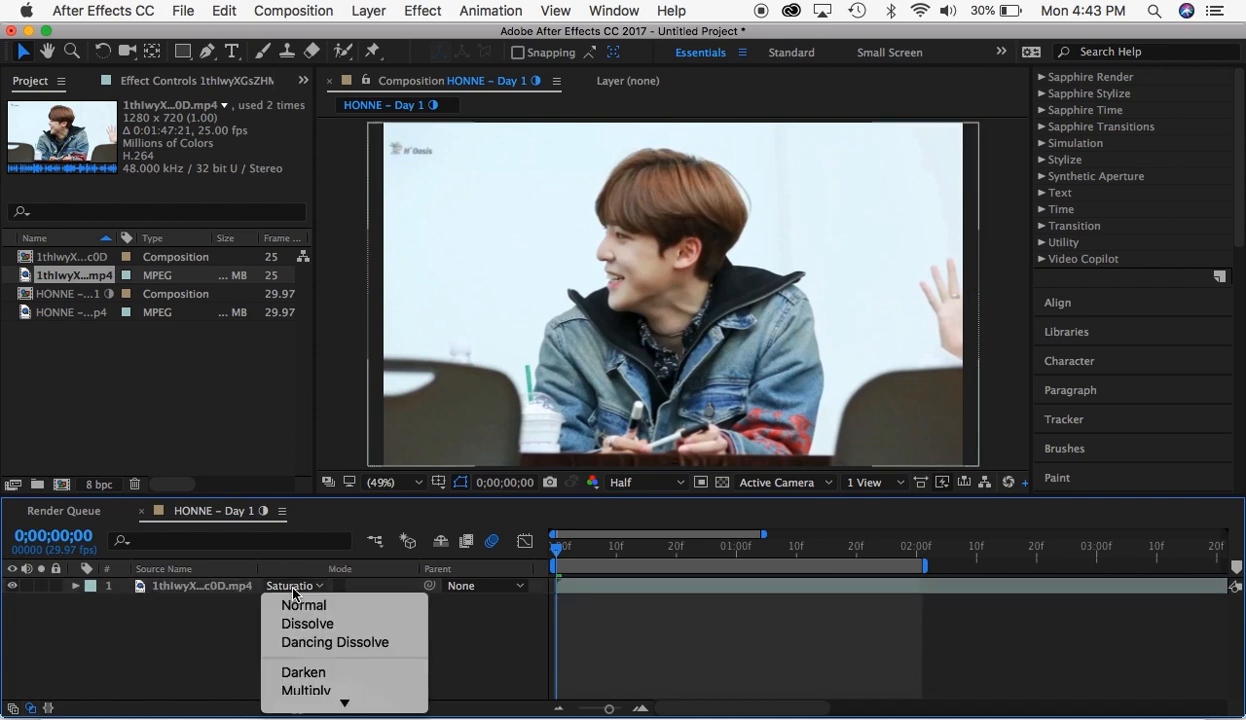
{"action": "scroll", "coordinate": [312, 648], "scroll_direction": "down", "scroll_amount": 10}
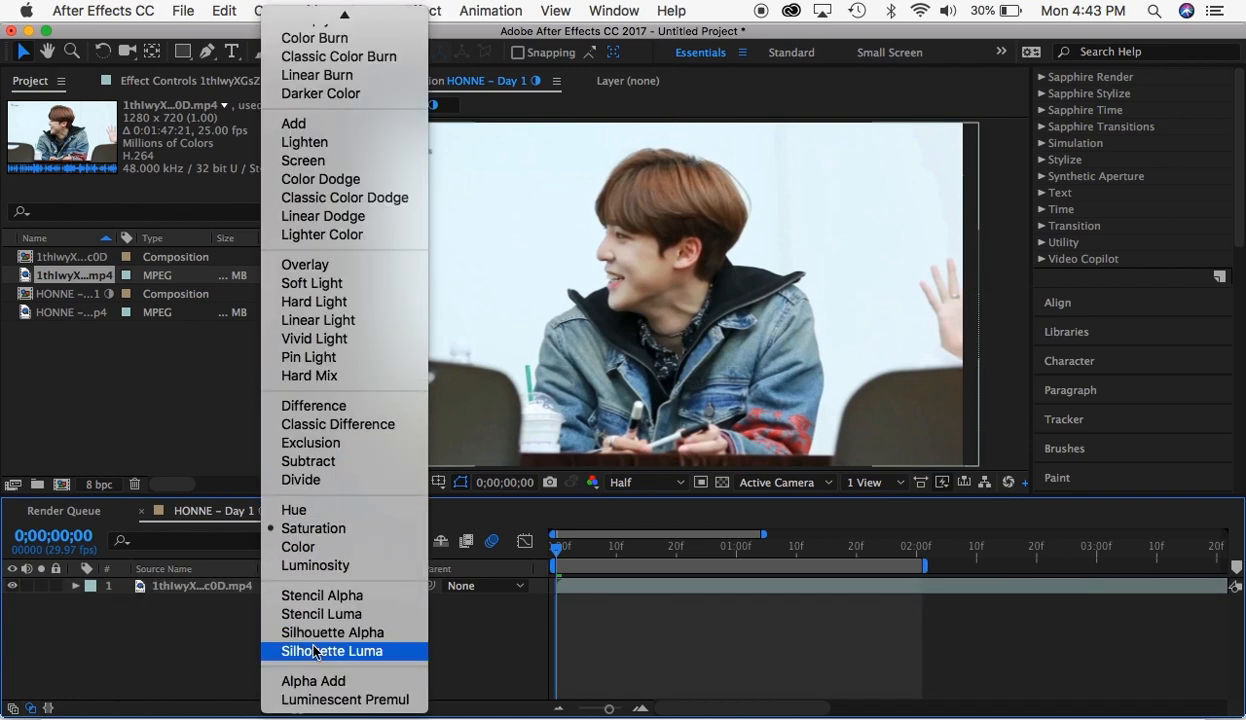
{"action": "left_click", "coordinate": [293, 161]}
{"action": "left_click", "coordinate": [283, 589]}
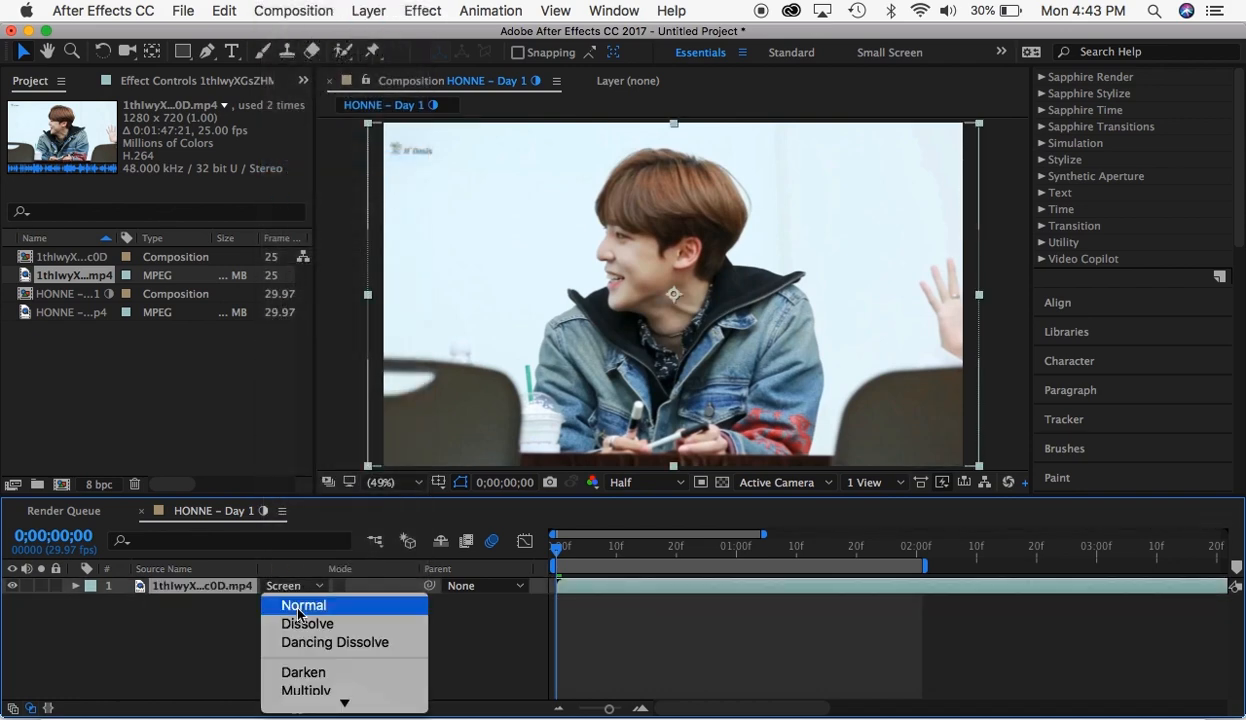
{"action": "left_click", "coordinate": [300, 607]}
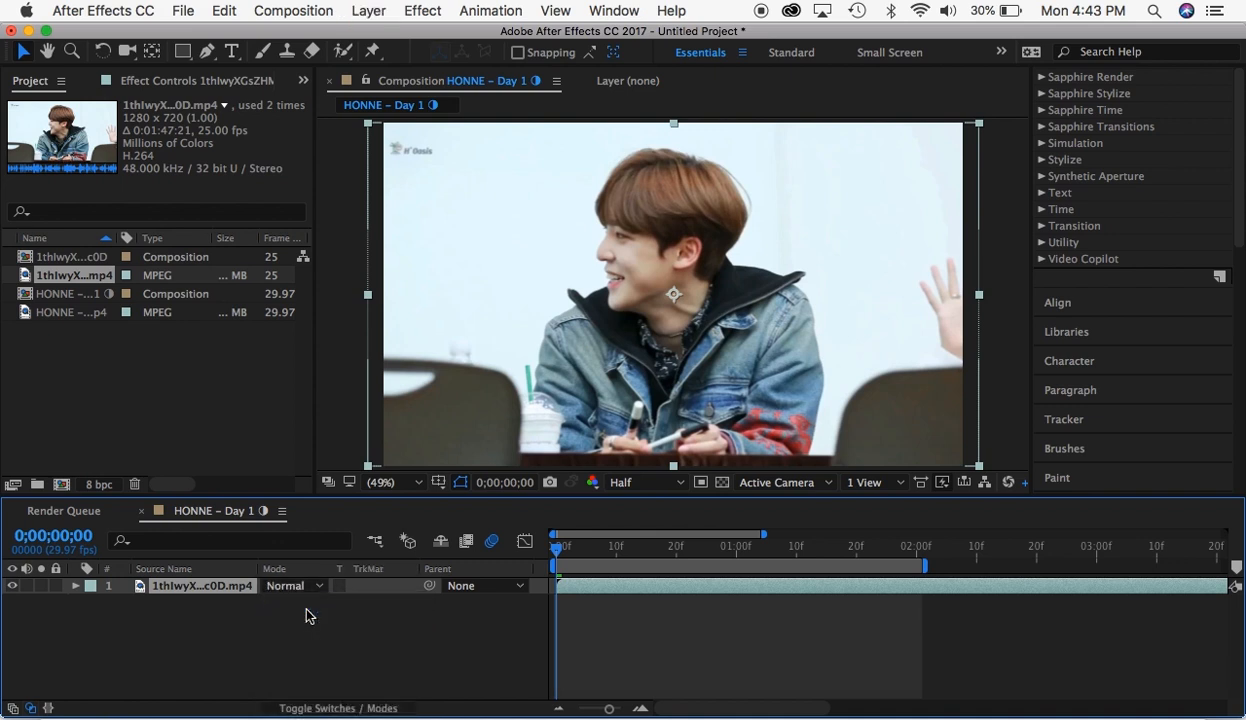
- Create a composition-sized solid layer in pure red (FF0000)
{"action": "key", "text": "super+y"}
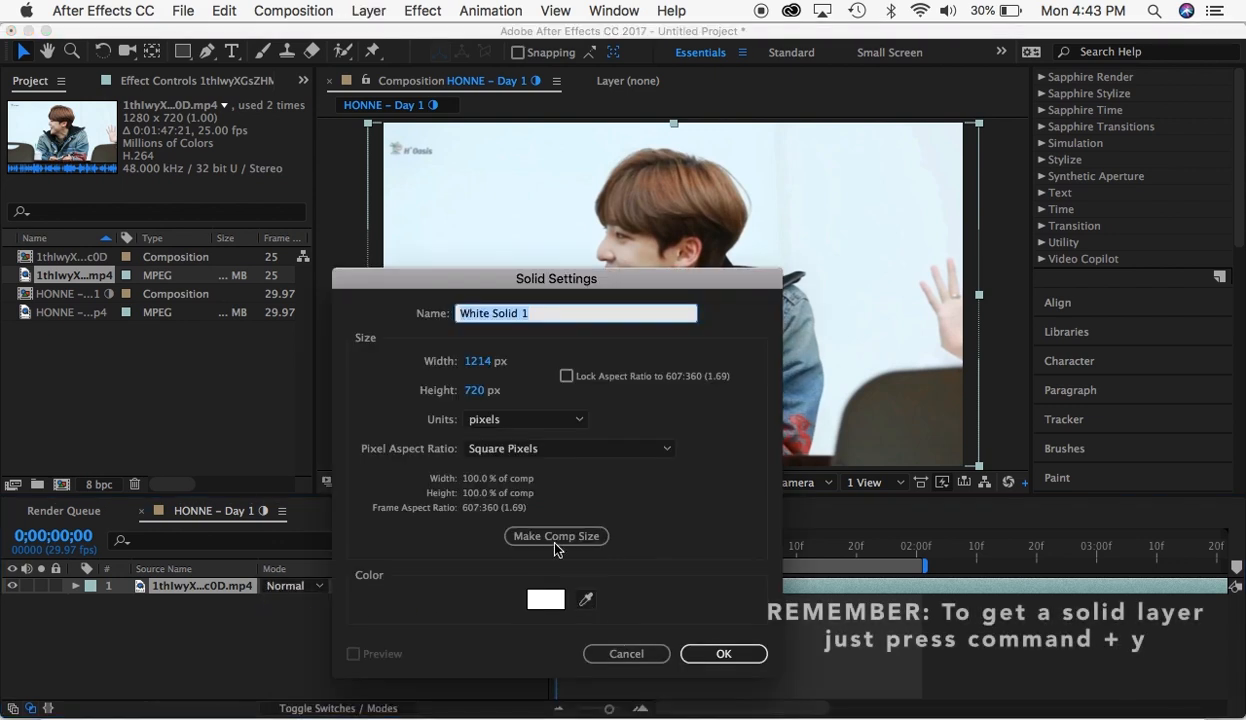
{"action": "left_click", "coordinate": [549, 602]}
{"action": "left_click_drag", "start_coordinate": [325, 447], "coordinate": [392, 362]}
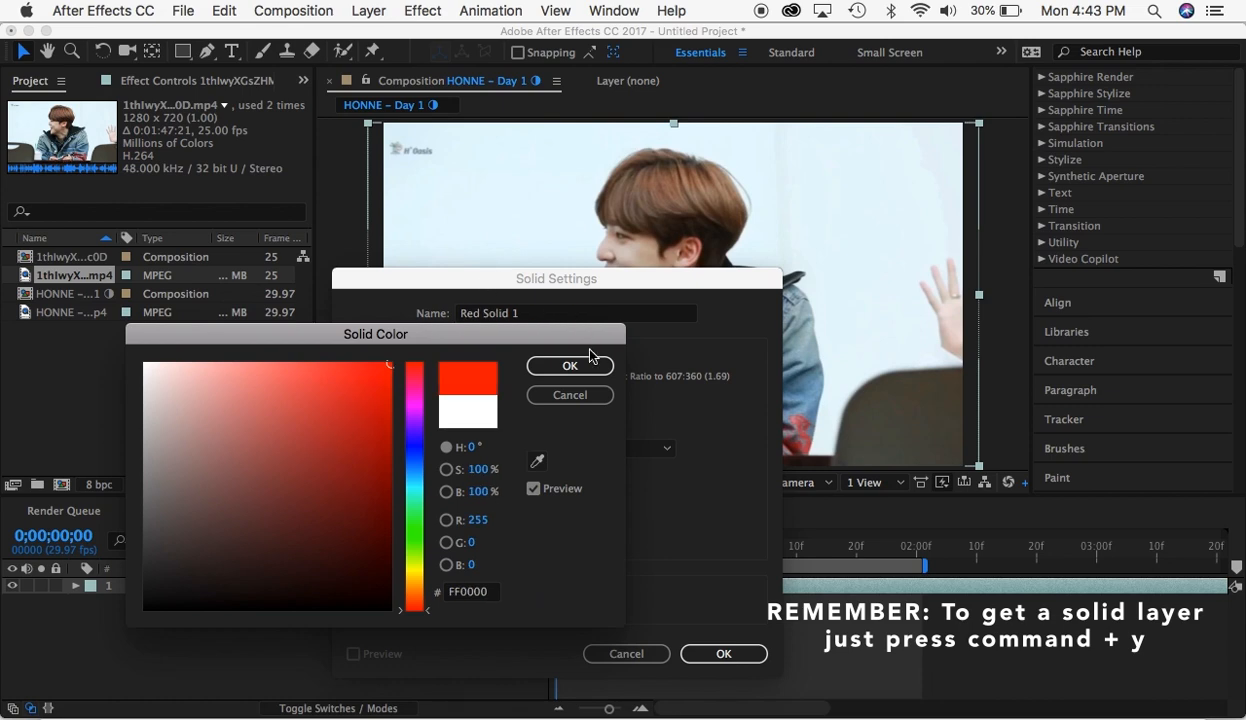
{"action": "left_click", "coordinate": [590, 360]}
{"action": "left_click", "coordinate": [704, 651]}
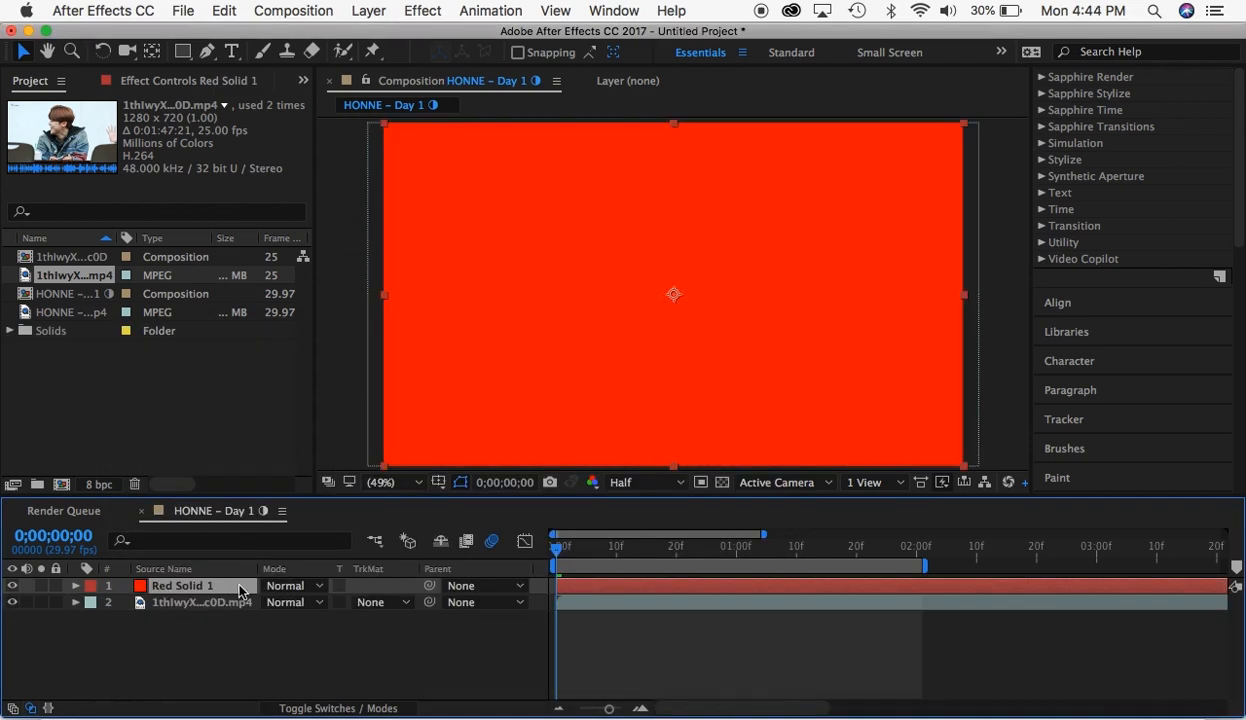
- Move the red solid below the clip and try Overlay and Classic Difference blending on the clip, scrubbing through the result
{"action": "left_click_drag", "start_coordinate": [240, 590], "coordinate": [240, 611]}
{"action": "left_click", "coordinate": [294, 586]}
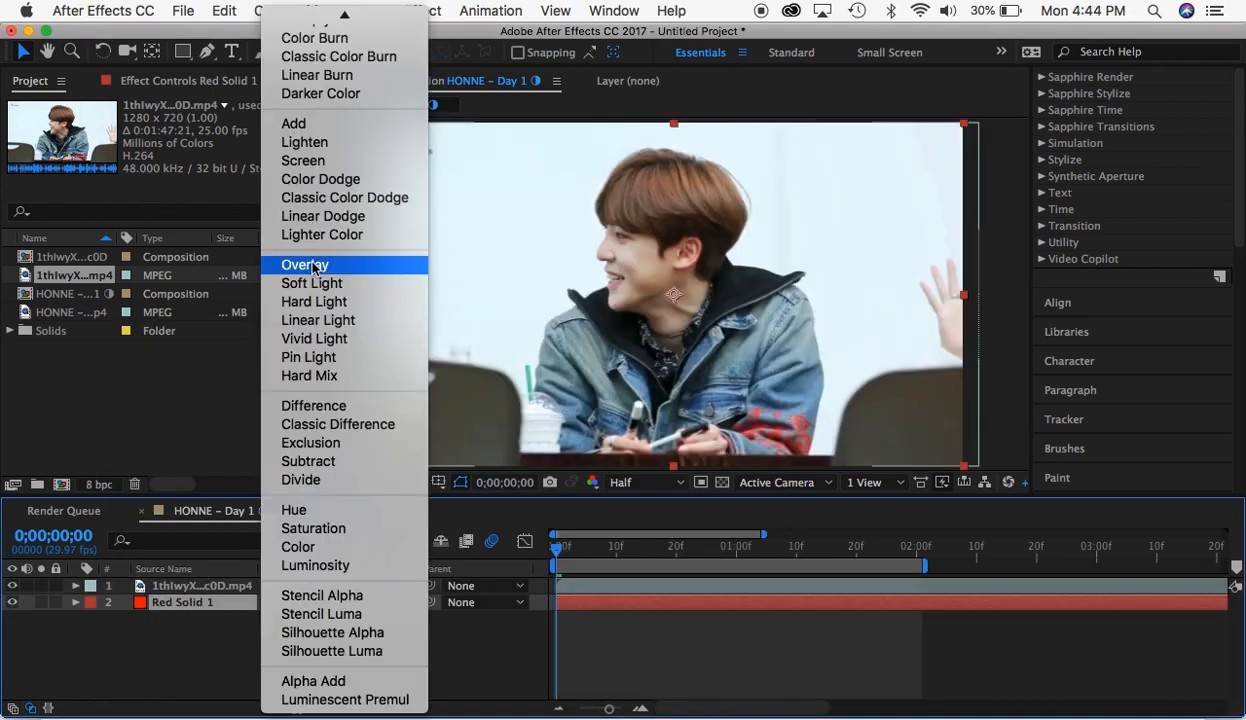
{"action": "left_click", "coordinate": [312, 265]}
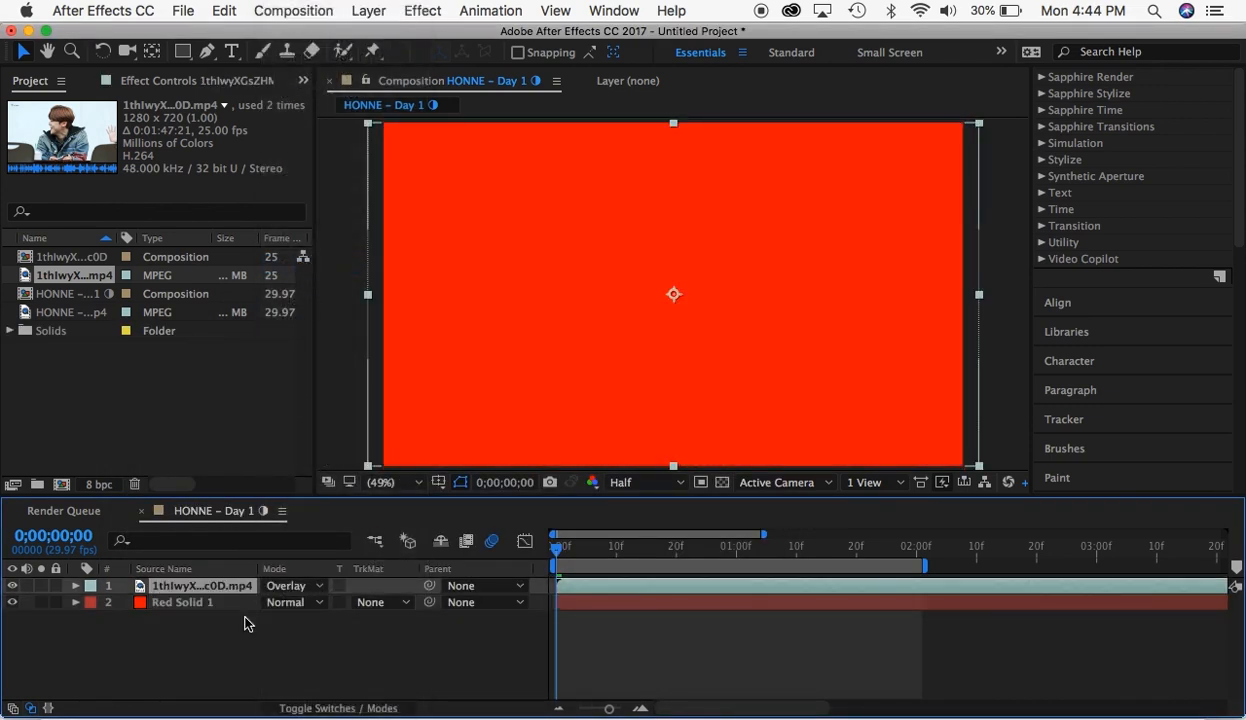
{"action": "left_click", "coordinate": [290, 586]}
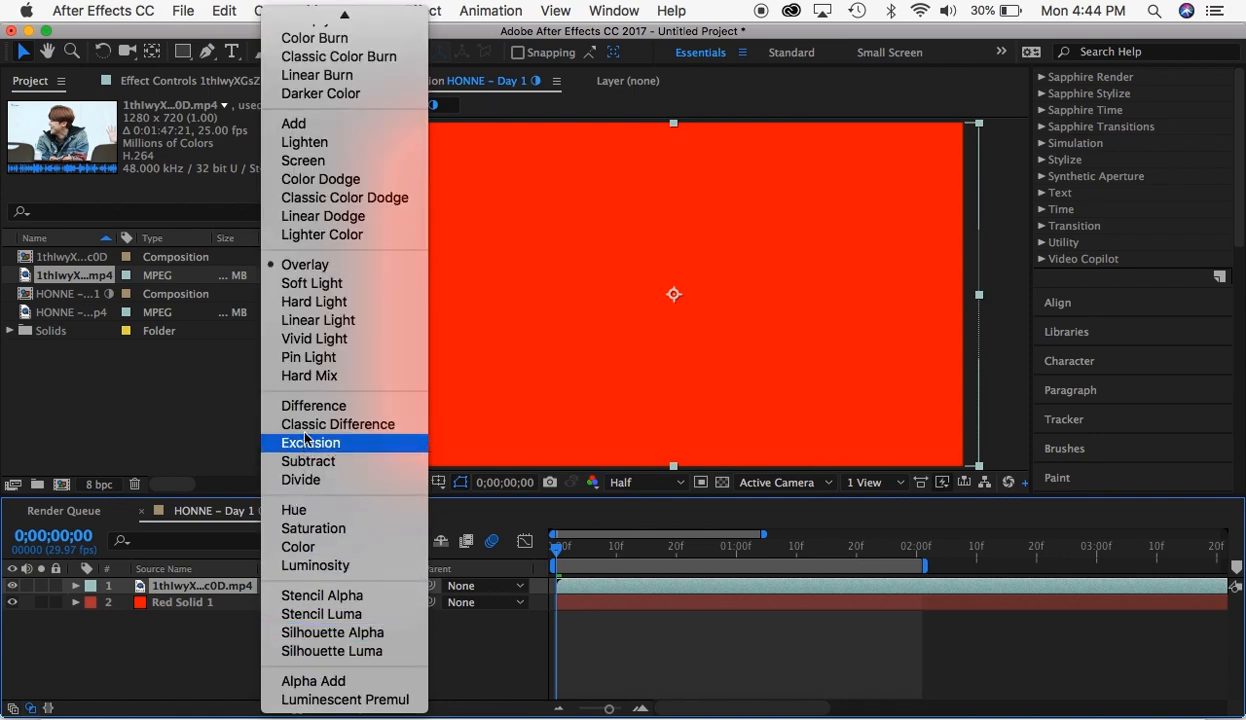
{"action": "left_click", "coordinate": [308, 424]}
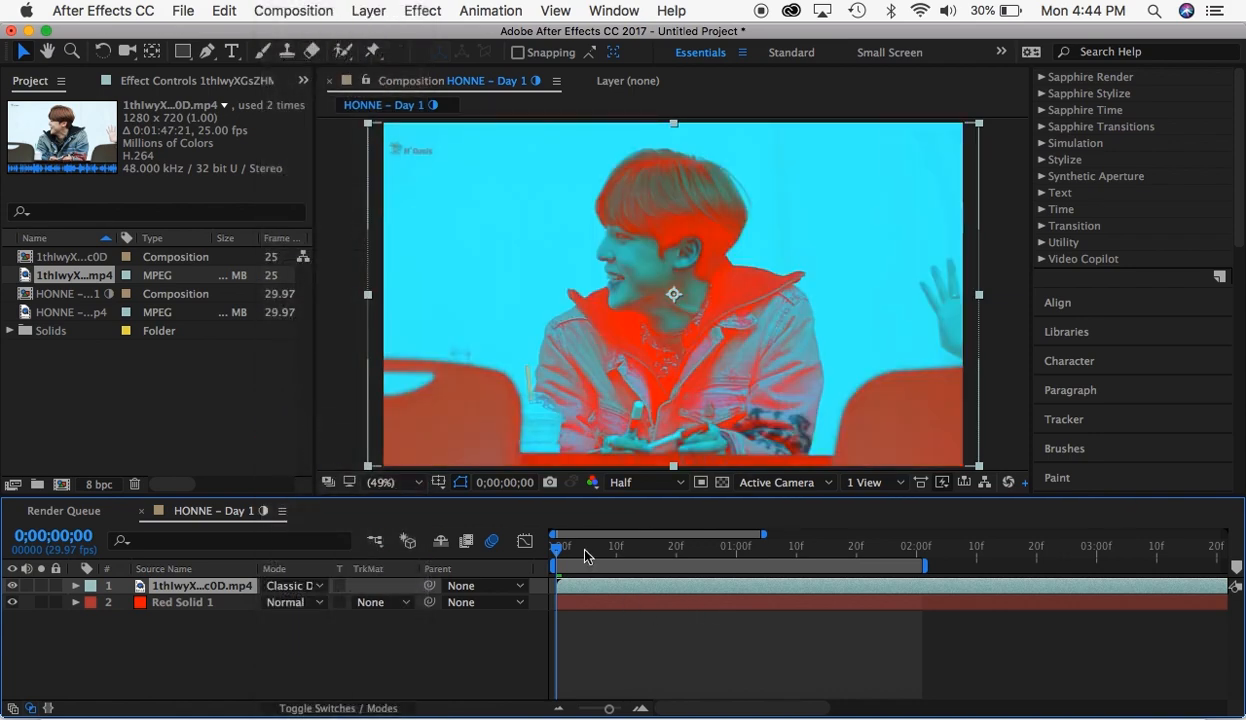
{"action": "left_click_drag", "start_coordinate": [556, 548], "coordinate": [487, 556]}
- Try the Screen and Stencil Alpha blending modes on the clip layer, and return it to Screen
{"action": "left_click", "coordinate": [297, 588]}
{"action": "left_click", "coordinate": [296, 164]}
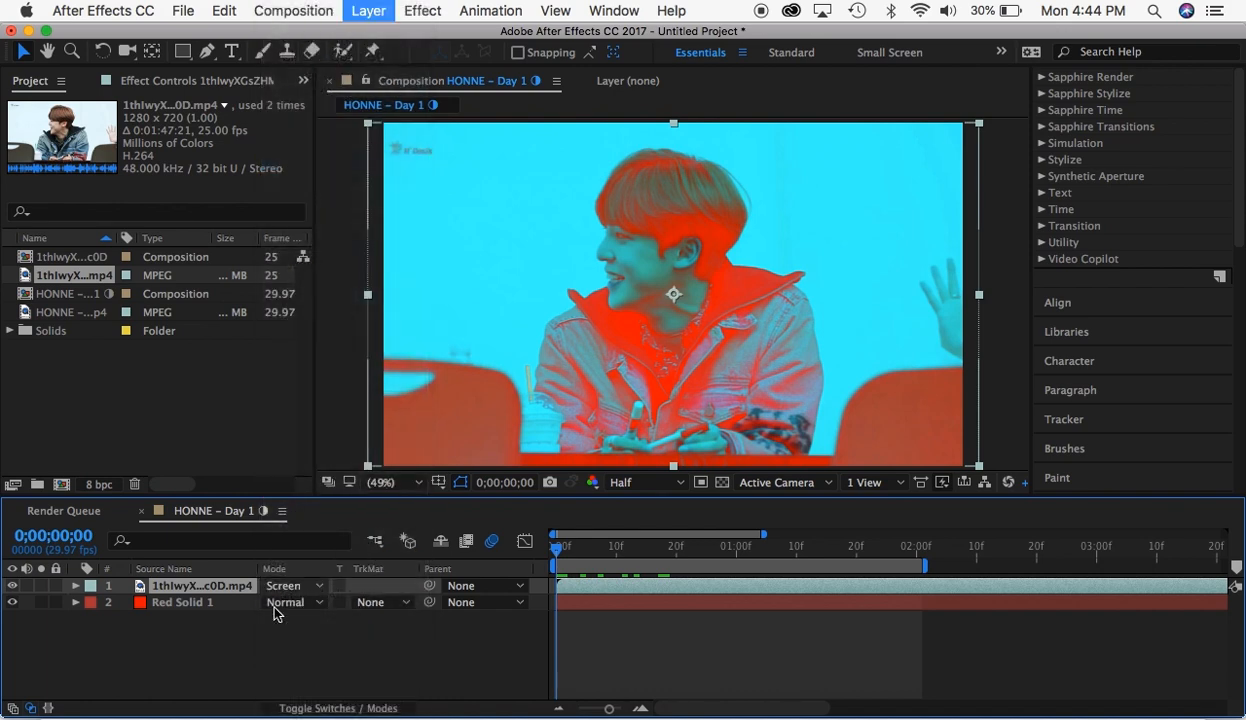
{"action": "left_click", "coordinate": [286, 602]}
{"action": "scroll", "coordinate": [330, 645], "scroll_direction": "down", "scroll_amount": 5}
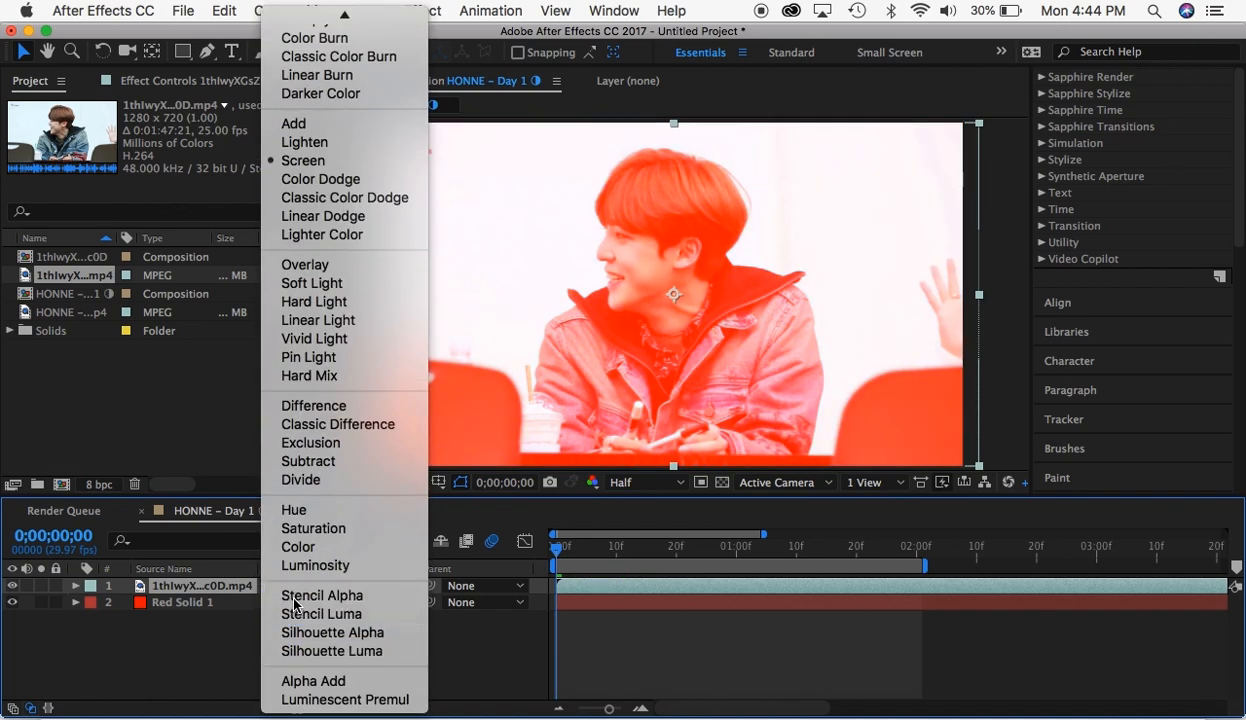
{"action": "left_click", "coordinate": [294, 599]}
{"action": "left_click", "coordinate": [288, 586]}
{"action": "scroll", "coordinate": [297, 640], "scroll_direction": "down", "scroll_amount": 5}
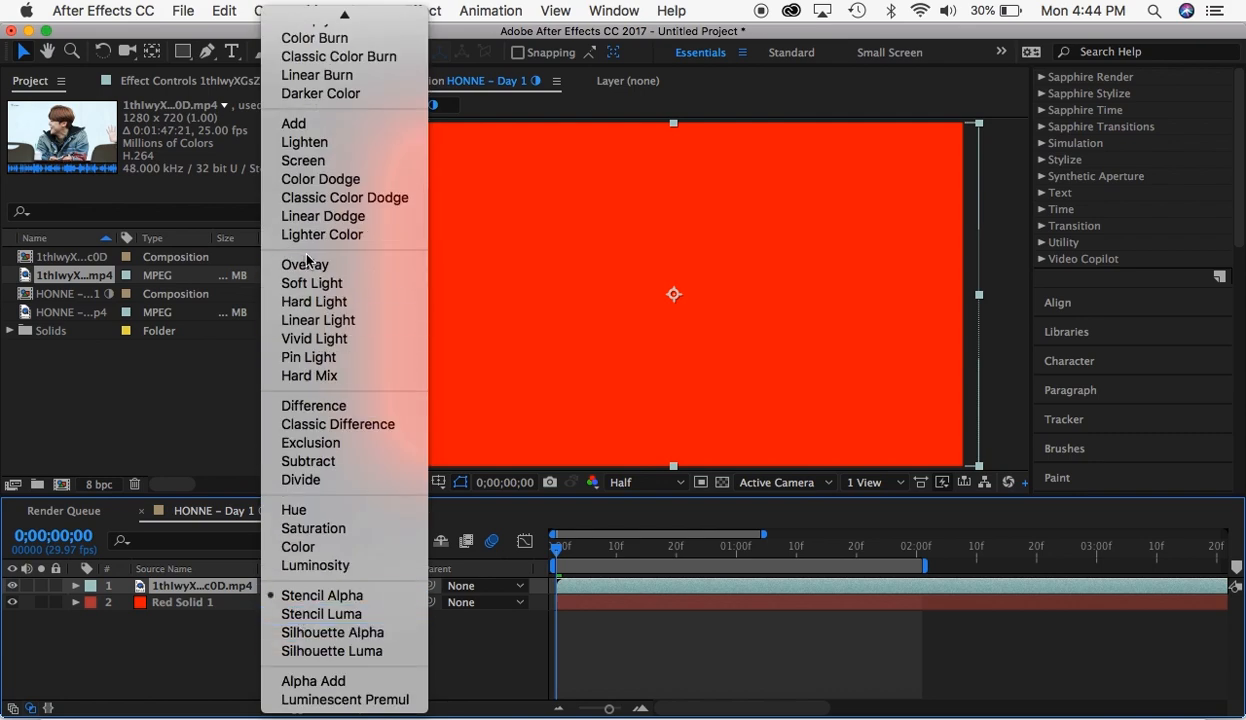
{"action": "left_click", "coordinate": [300, 160]}
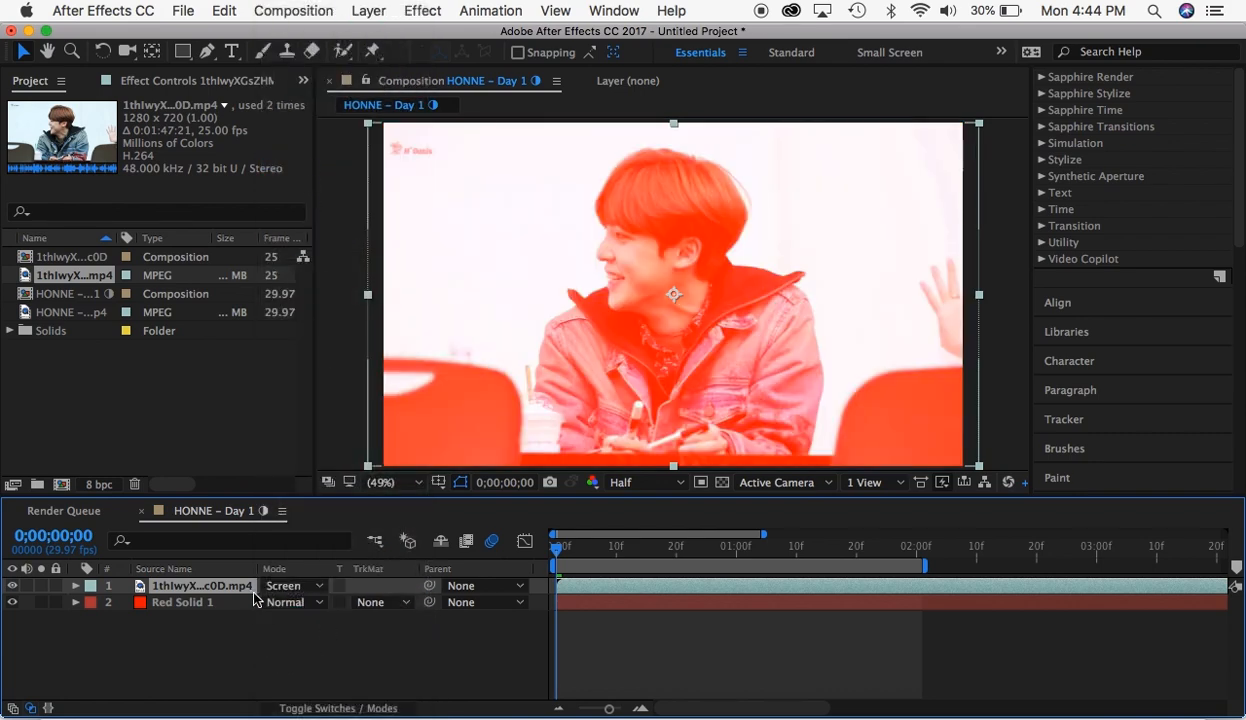
- Set the clip layer's blending mode to Normal and delete the red solid layer
{"action": "left_click", "coordinate": [288, 602]}
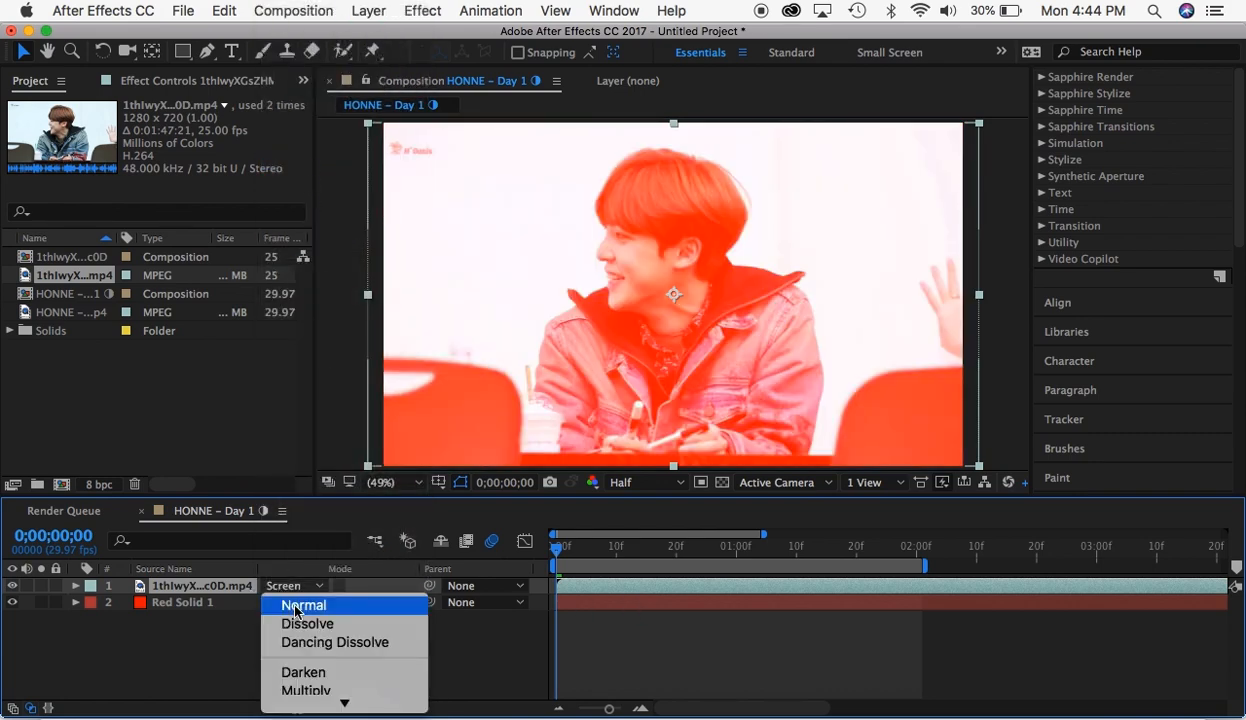
{"action": "left_click", "coordinate": [296, 605]}
{"action": "left_click", "coordinate": [626, 602]}
{"action": "key", "text": "Delete"}
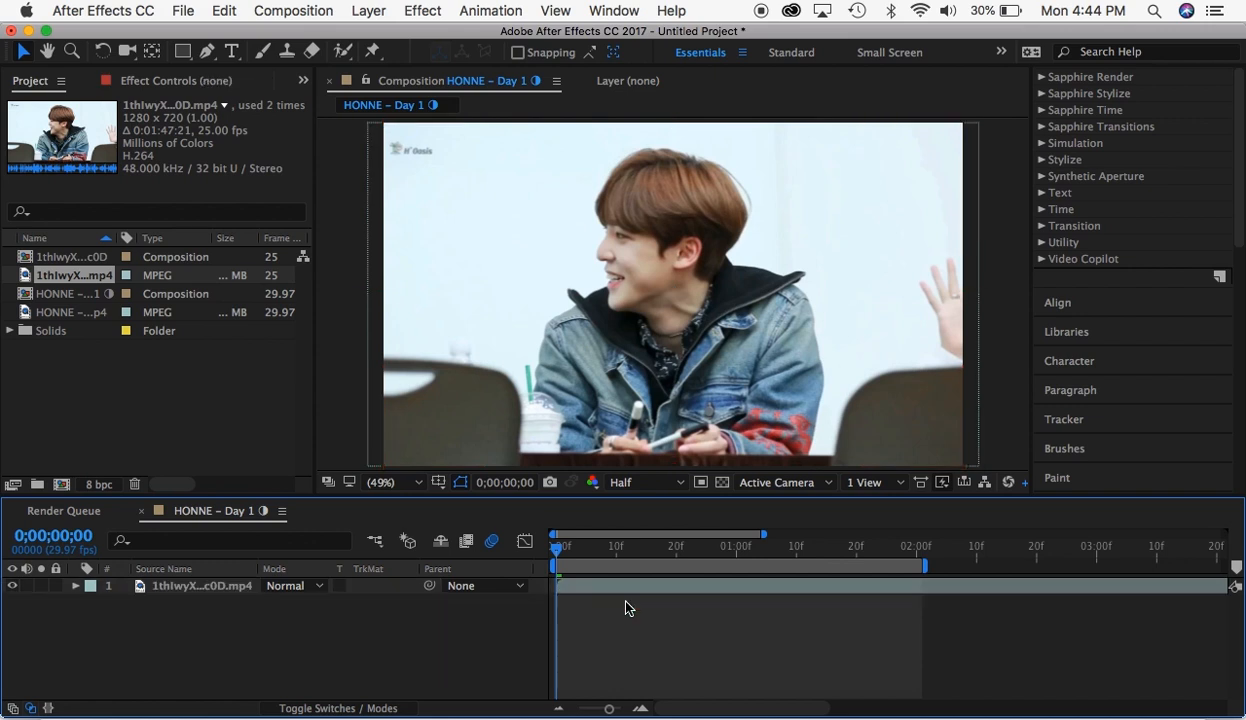
- Check the frame at the work area's end, return the playhead to the start, and show the layer switch columns again
{"action": "left_click", "coordinate": [922, 551]}
{"action": "left_click", "coordinate": [553, 549]}
{"action": "left_click", "coordinate": [292, 706]}
- Split the clip layer at 0;00;02;01 and delete the part after the cut
{"action": "left_click_drag", "start_coordinate": [527, 547], "coordinate": [912, 550]}
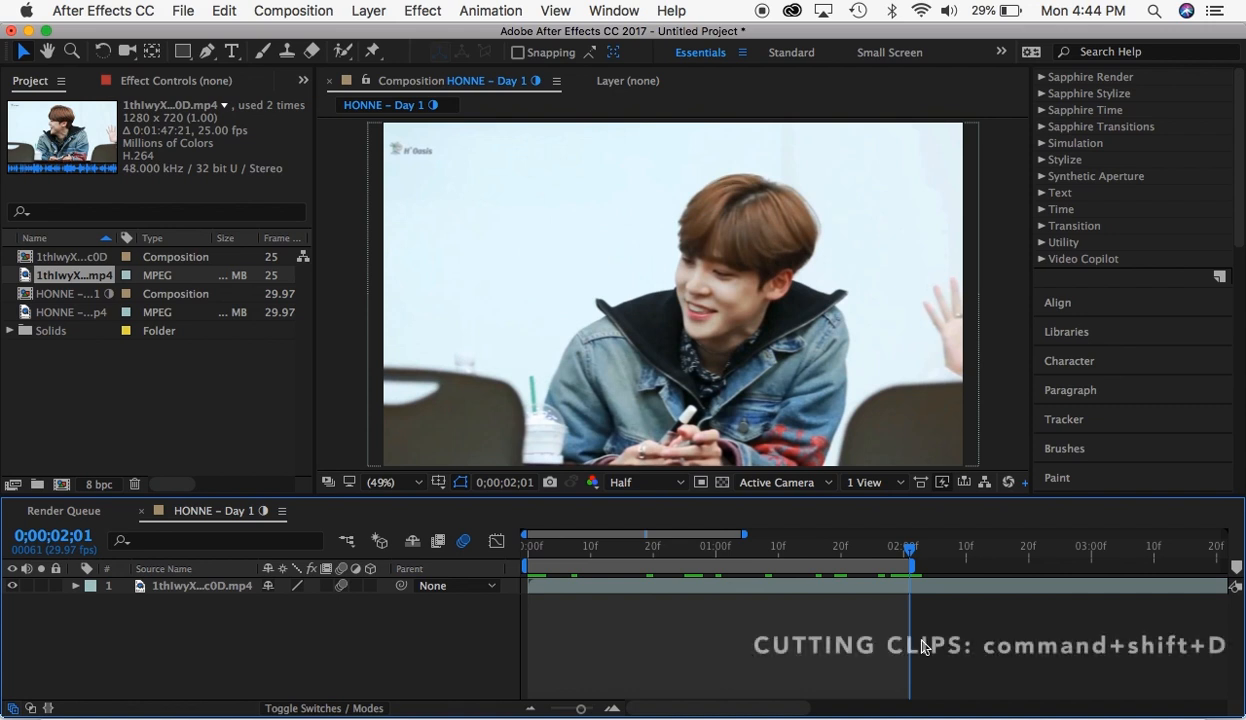
{"action": "key", "text": "super+shift+d"}
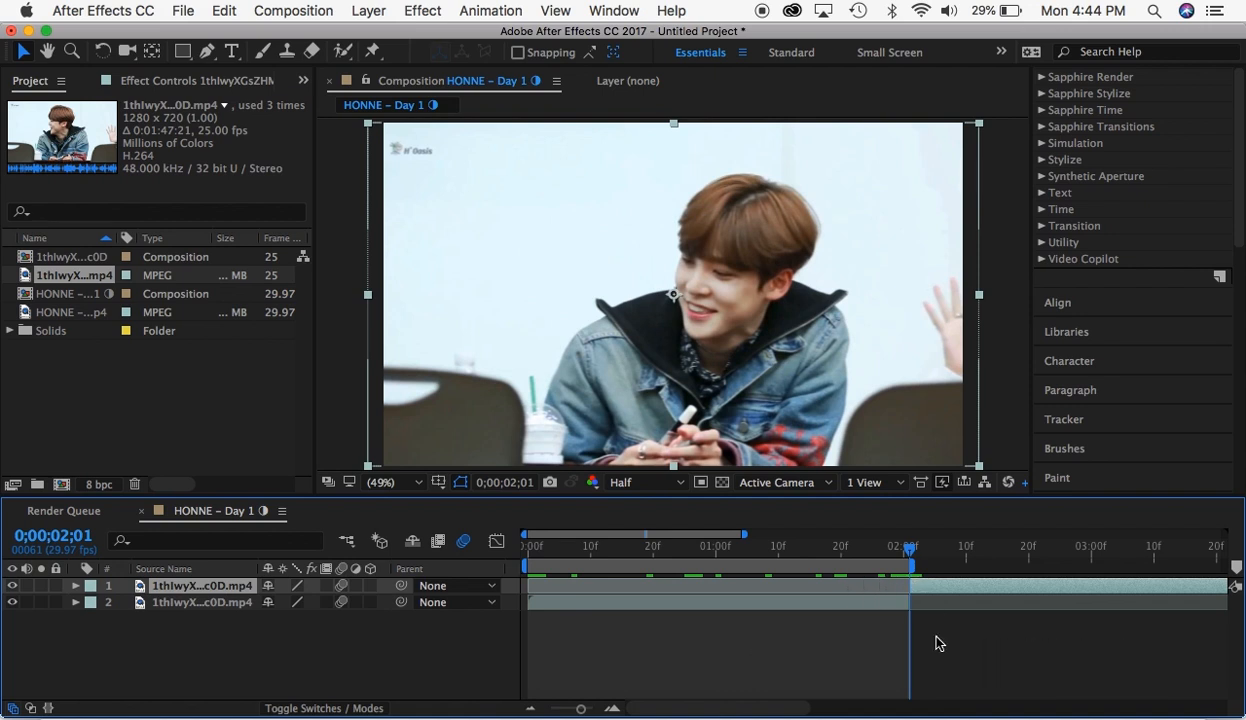
{"action": "key", "text": "Delete"}
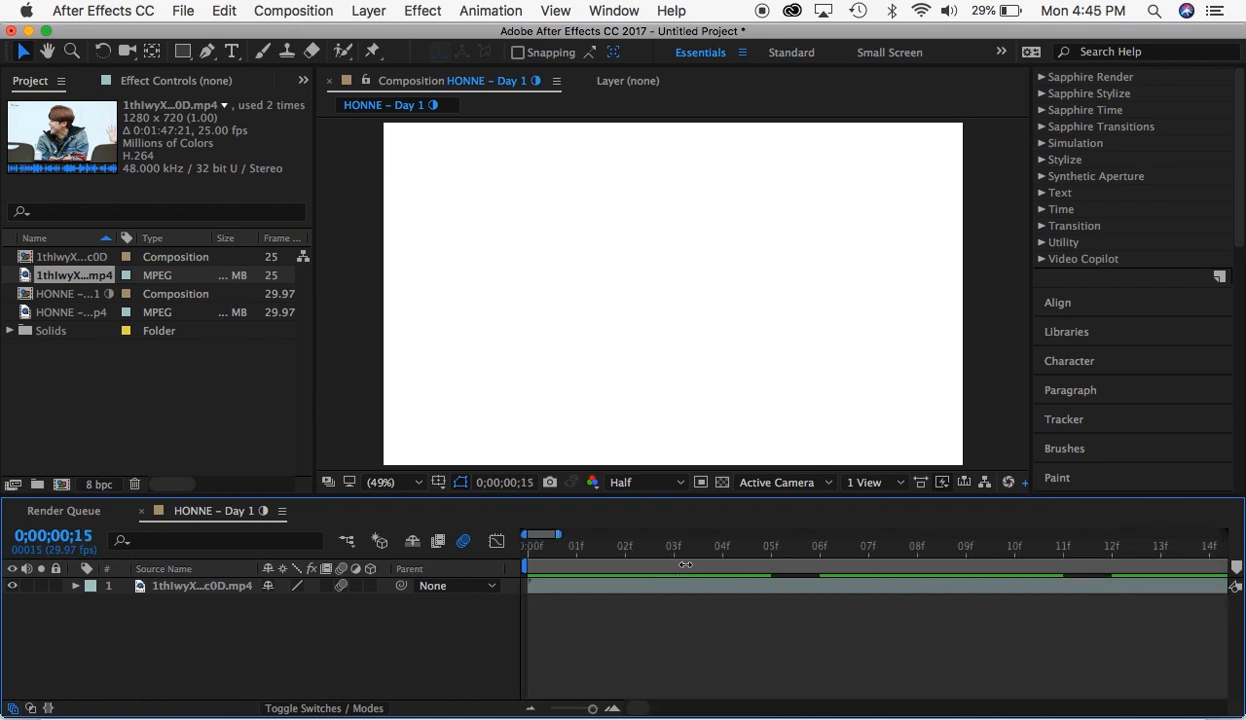
- Split the remaining clip layer at 0;00;00;07
{"action": "scroll", "coordinate": [685, 565], "scroll_direction": "right", "scroll_amount": 5}
{"action": "scroll", "coordinate": [685, 565], "scroll_direction": "left", "scroll_amount": 2}
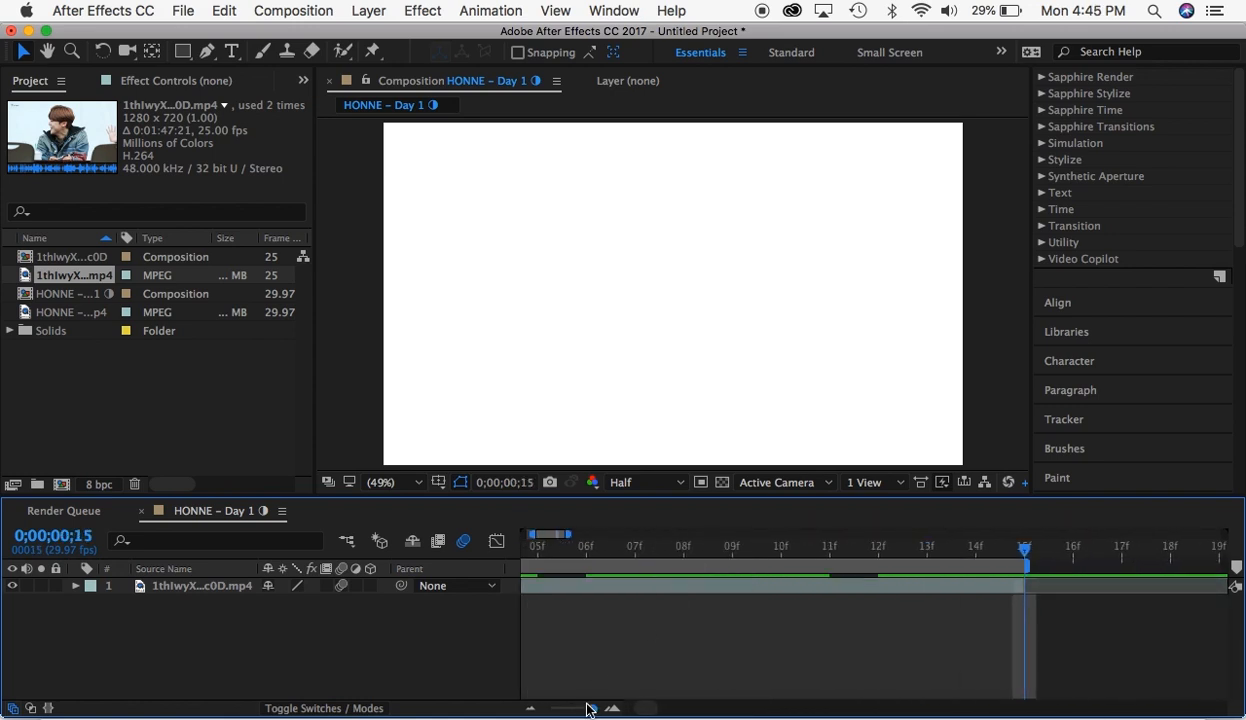
{"action": "left_click_drag", "start_coordinate": [591, 708], "coordinate": [587, 706]}
{"action": "left_click_drag", "start_coordinate": [612, 546], "coordinate": [607, 547]}
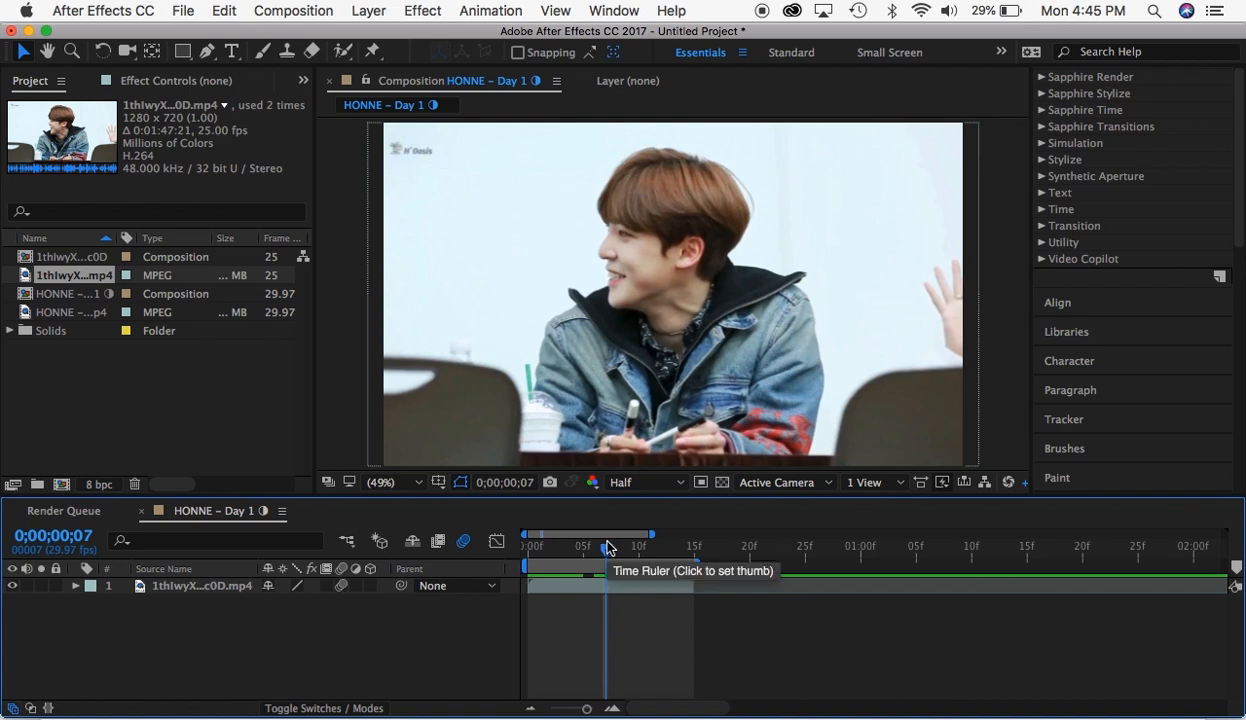
{"action": "key", "text": "super+slash"}
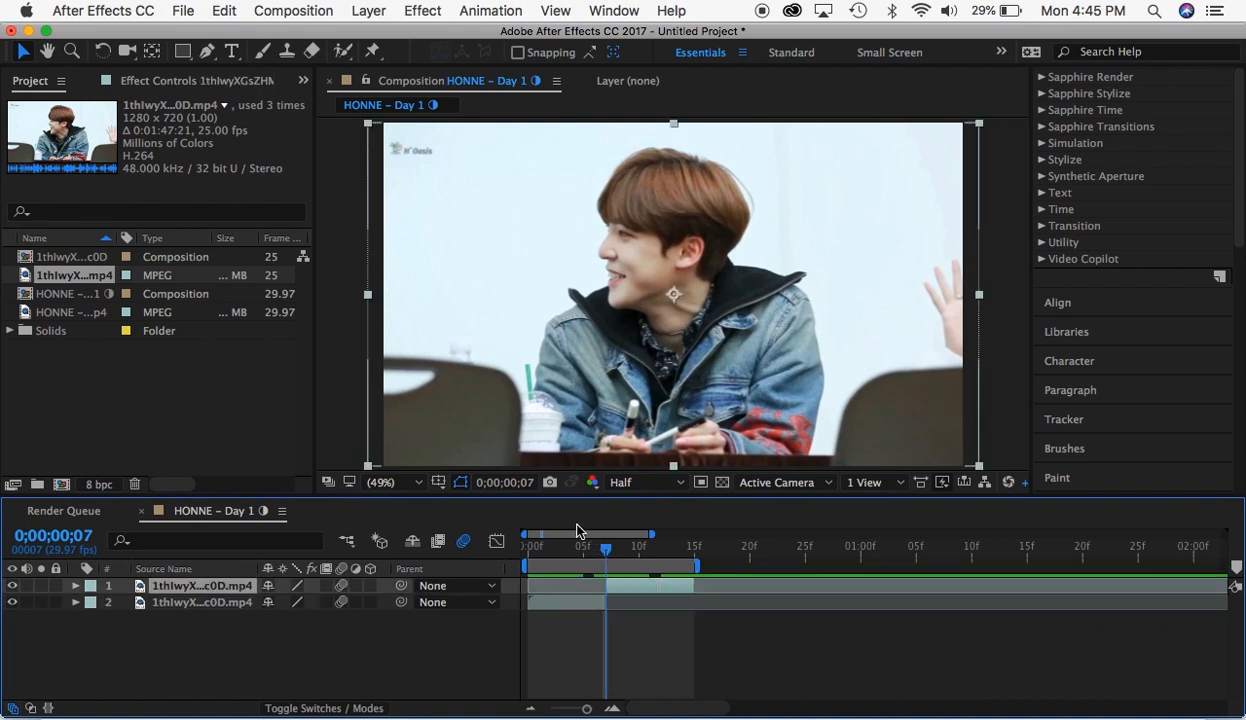
- Preview the split clip and return the playhead to the composition's beginning
{"action": "left_click", "coordinate": [569, 549]}
{"action": "key", "text": "space"}
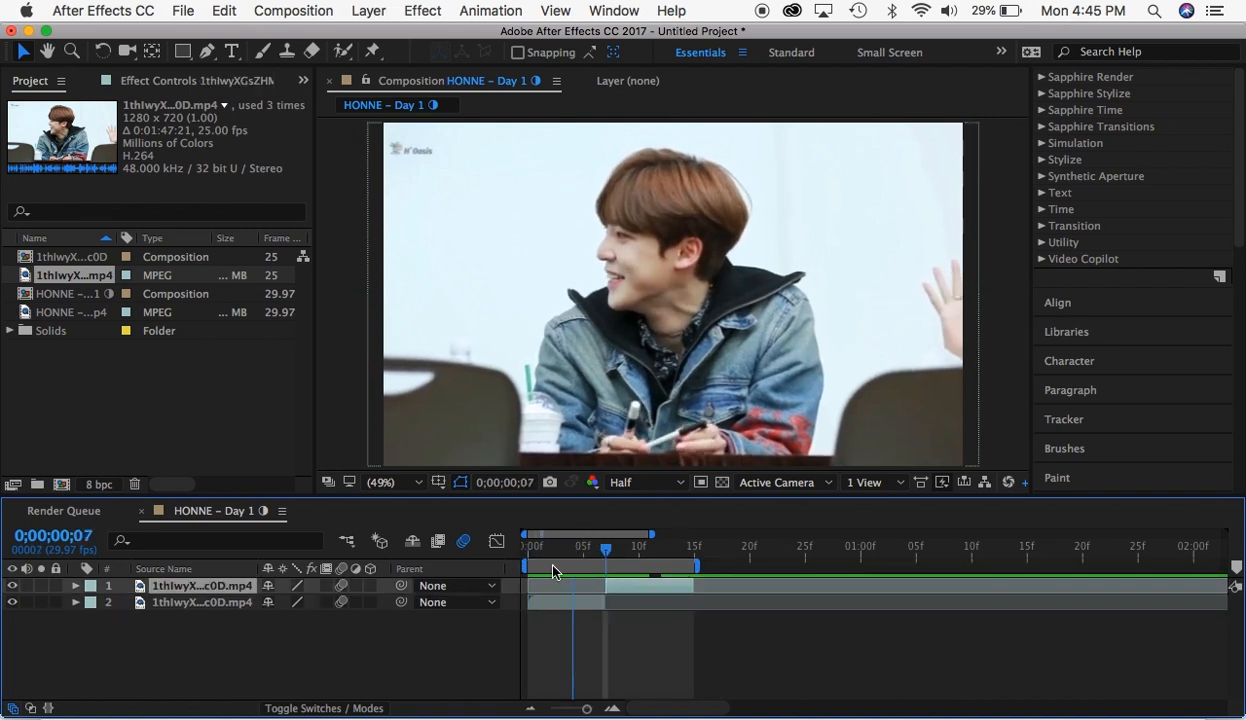
{"action": "left_click_drag", "start_coordinate": [553, 567], "coordinate": [447, 586]}
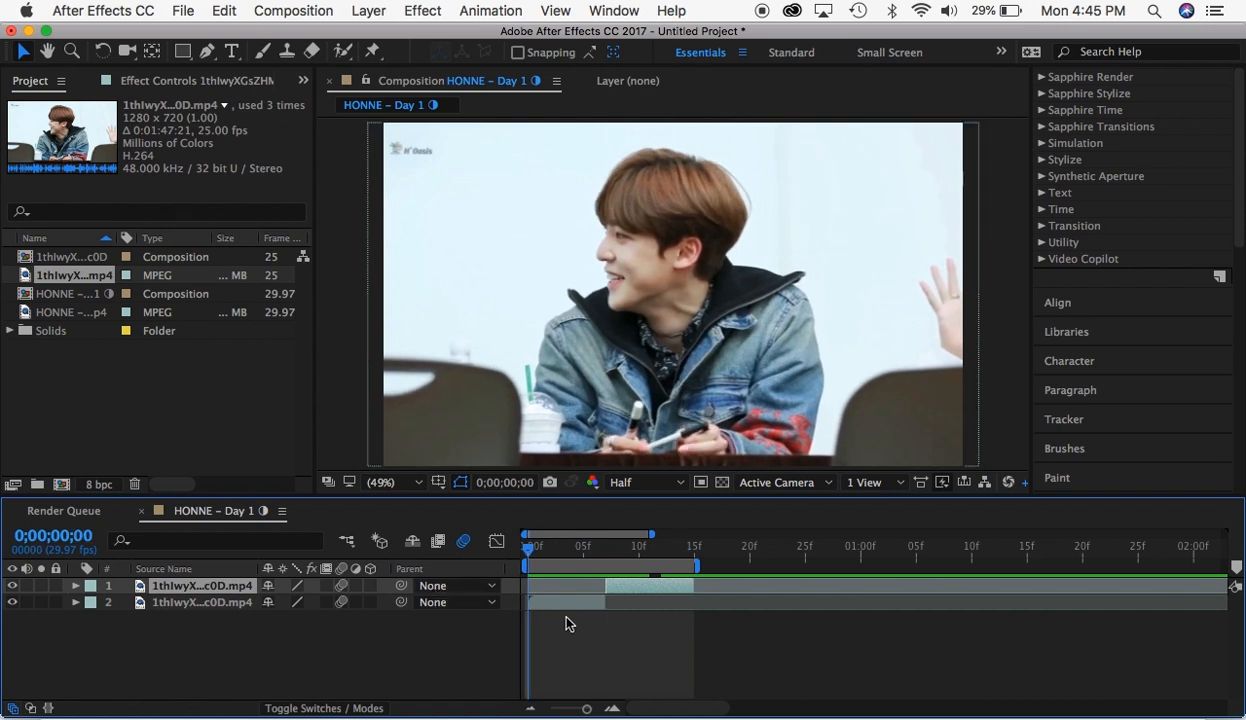
- Search the effects and presets for "motion tile"
{"action": "scroll", "coordinate": [1115, 119], "scroll_direction": "up", "scroll_amount": 10}
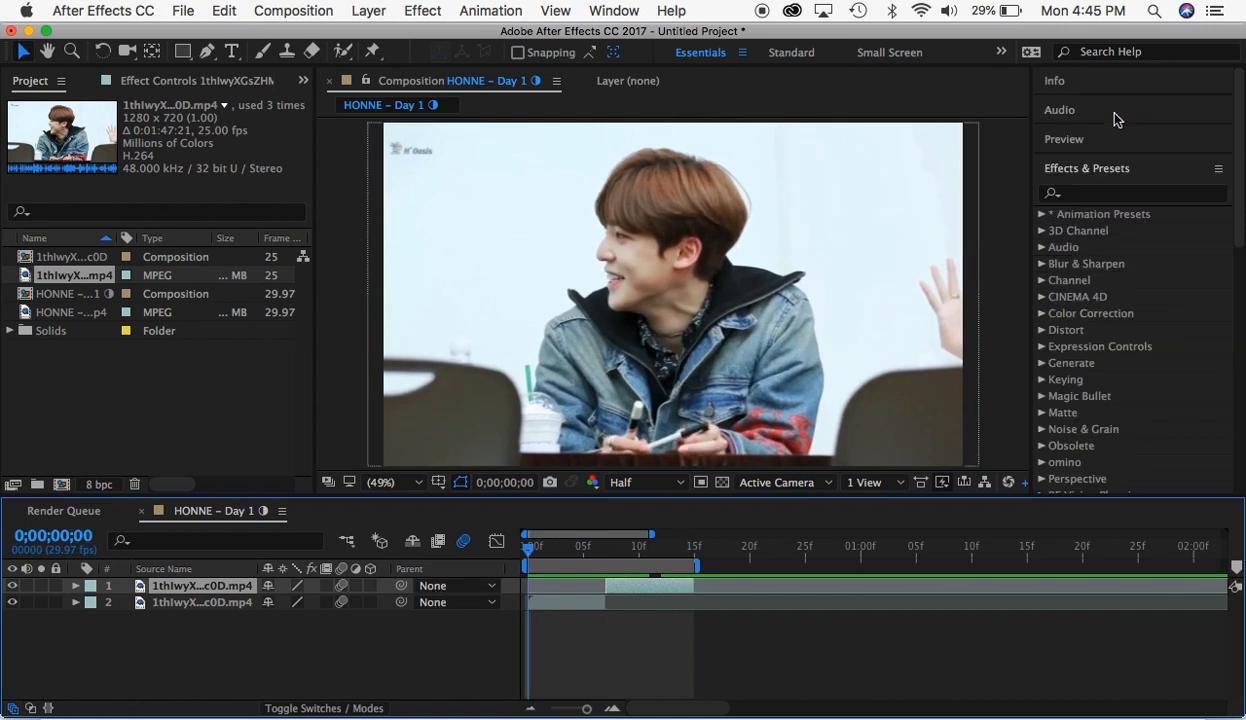
{"action": "left_click", "coordinate": [1096, 192]}
{"action": "type", "text": "mo"}
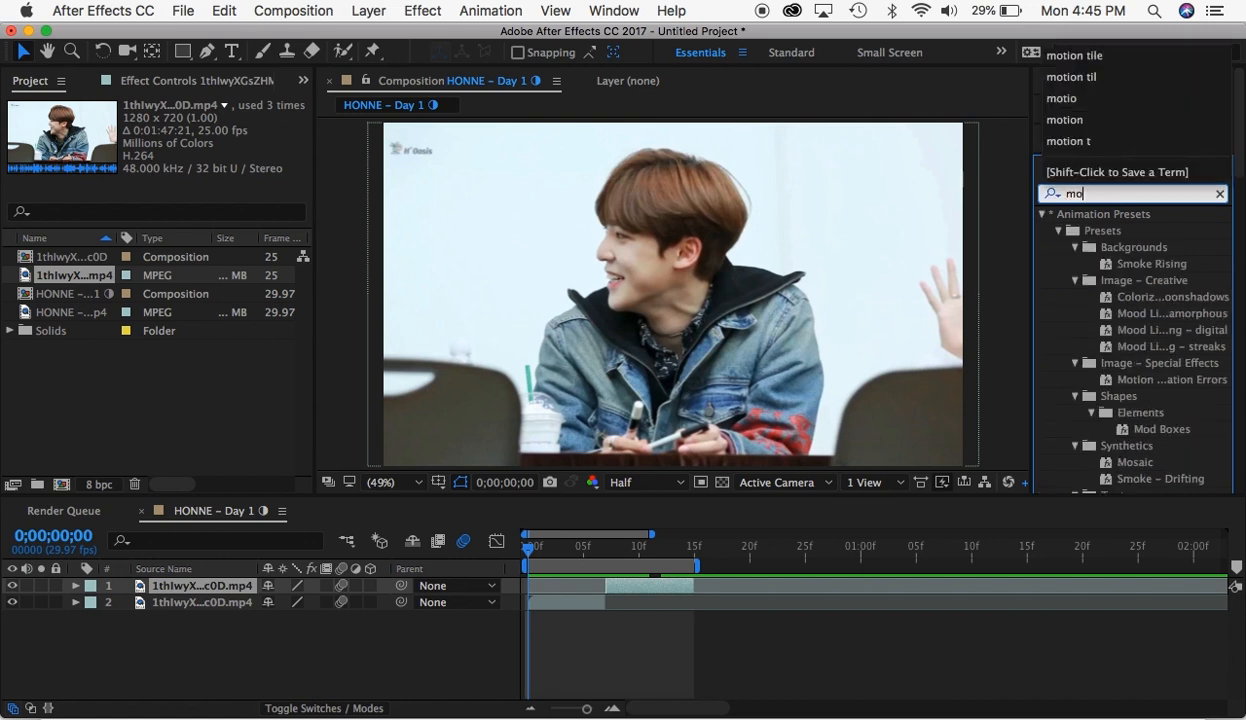
{"action": "type", "text": "tion tile"}
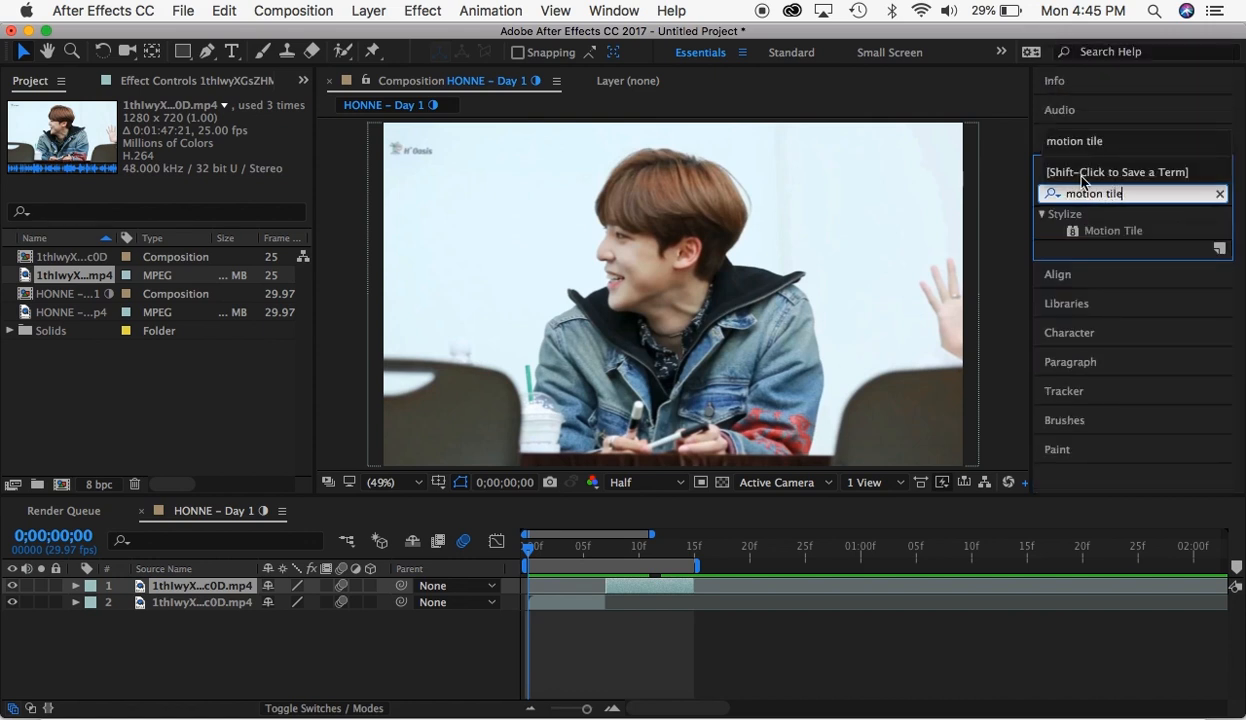
{"action": "left_click", "coordinate": [1104, 231]}
{"action": "left_click_drag", "start_coordinate": [1104, 233], "coordinate": [579, 606]}
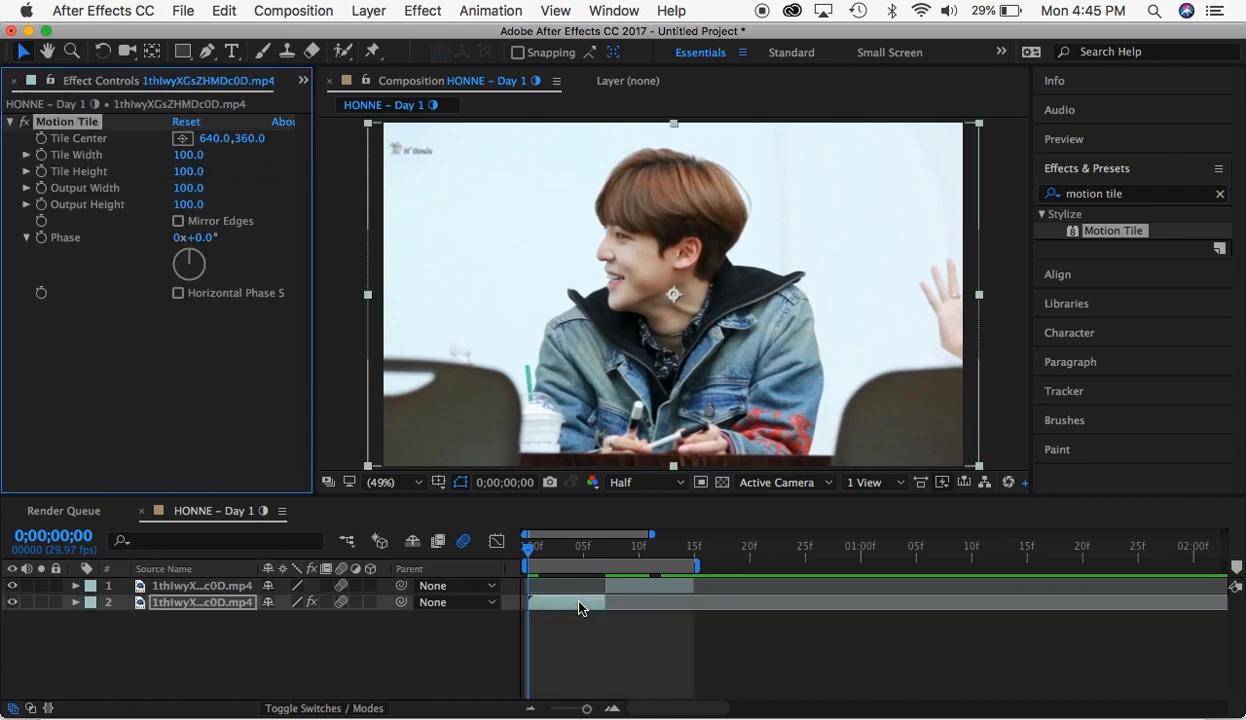
{"action": "key", "text": "super+z"}
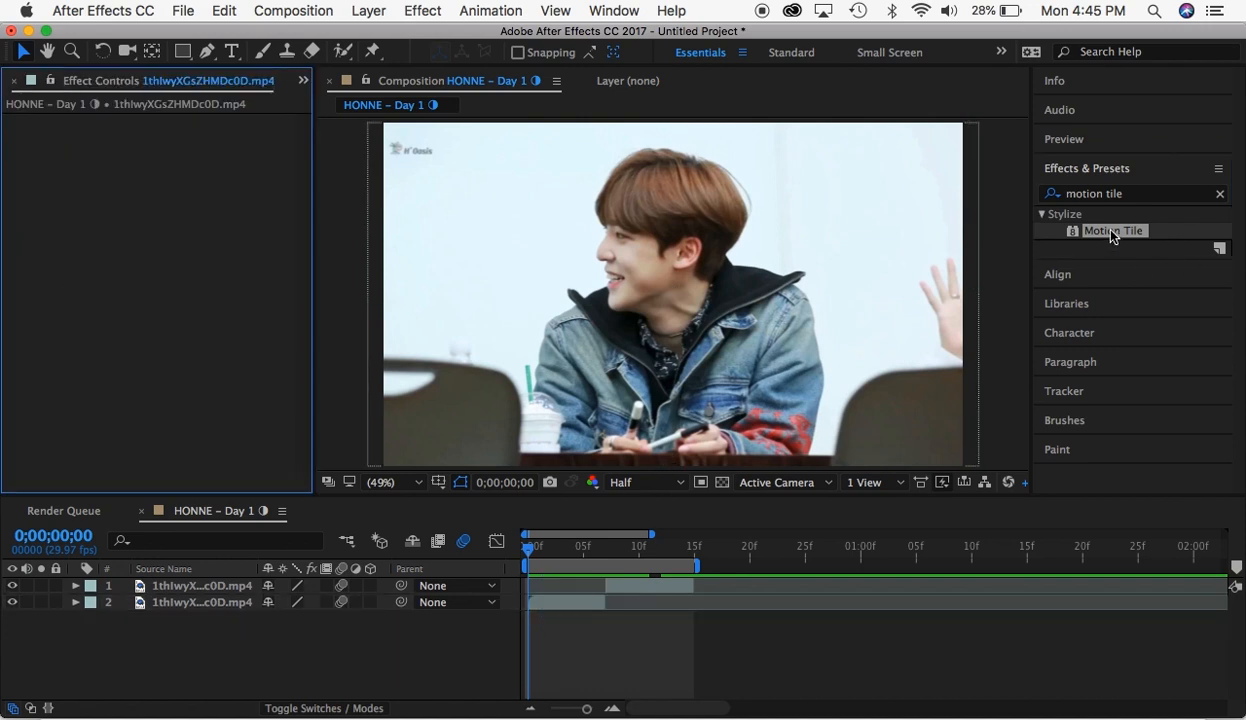
- Apply the Motion Tile effect to the first clip segment and set its Output Width and Output Height to 200
{"action": "left_click", "coordinate": [566, 601]}
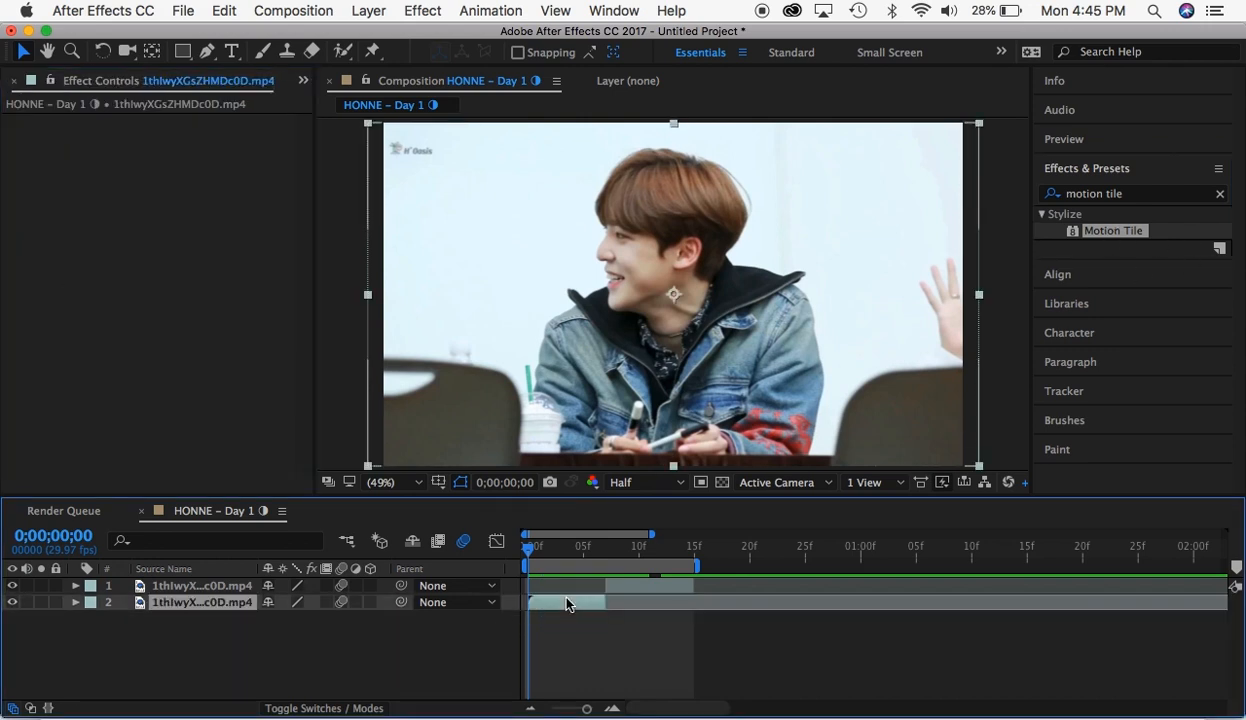
{"action": "double_click", "coordinate": [1098, 232]}
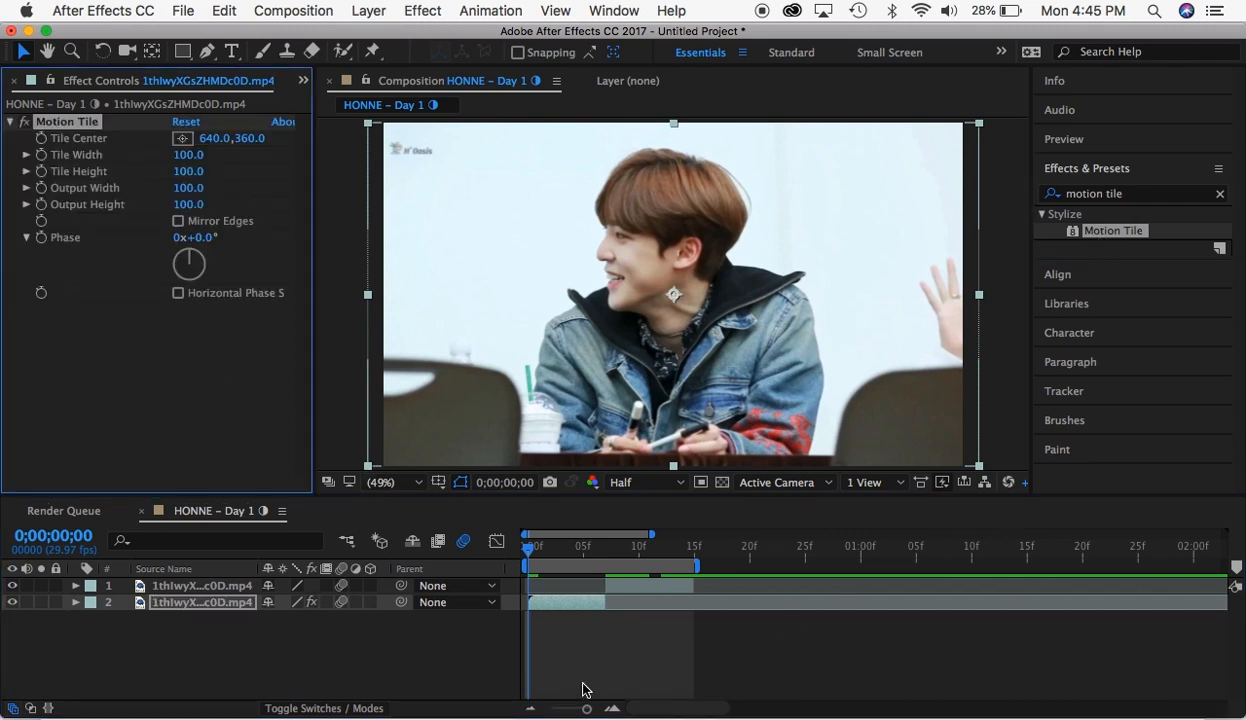
{"action": "left_click", "coordinate": [192, 188]}
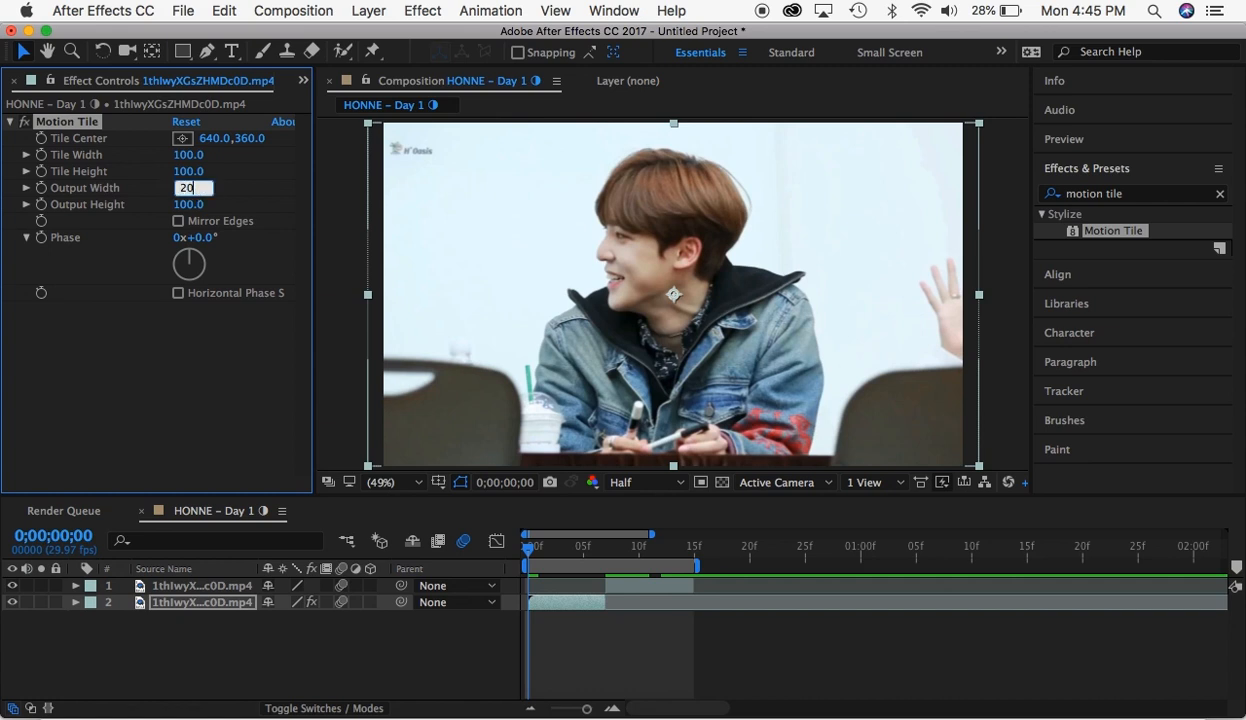
{"action": "key", "text": "Tab"}
{"action": "type", "text": "200"}
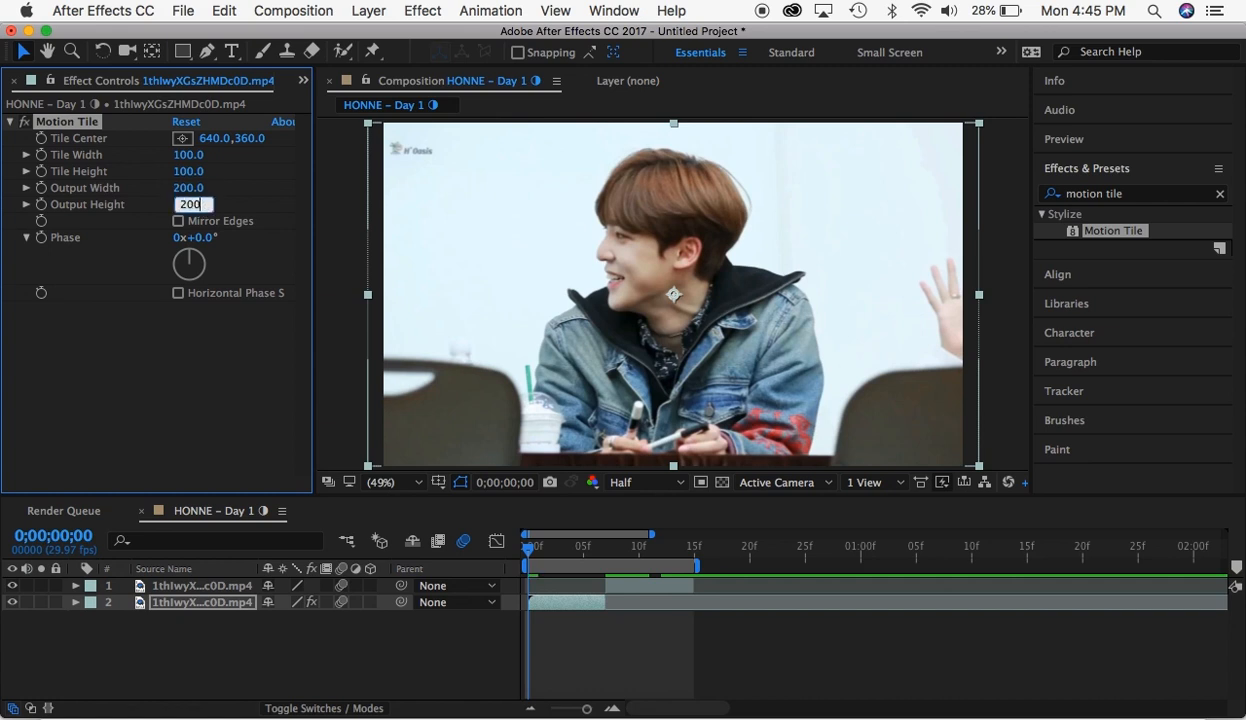
{"action": "left_click", "coordinate": [102, 352]}
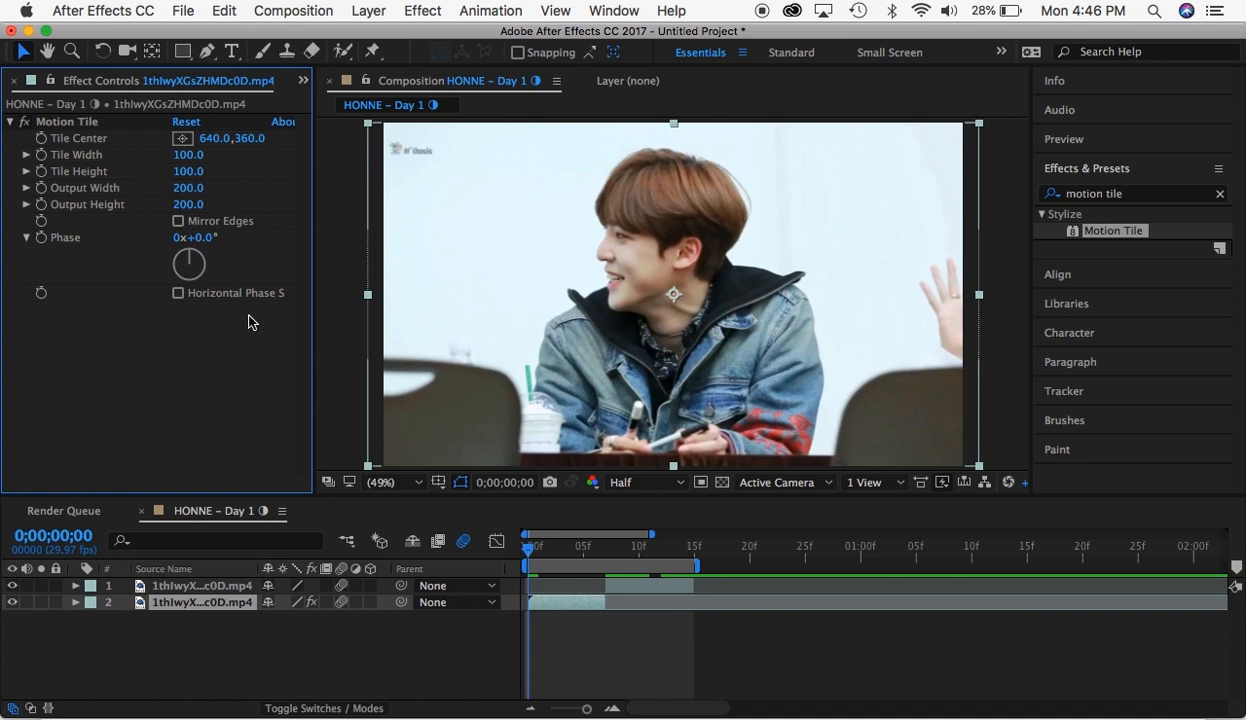
- Try Motion Tile with and without Mirror Edges while the first segment is scaled down to 52%, and undo the test
{"action": "left_click", "coordinate": [178, 222]}
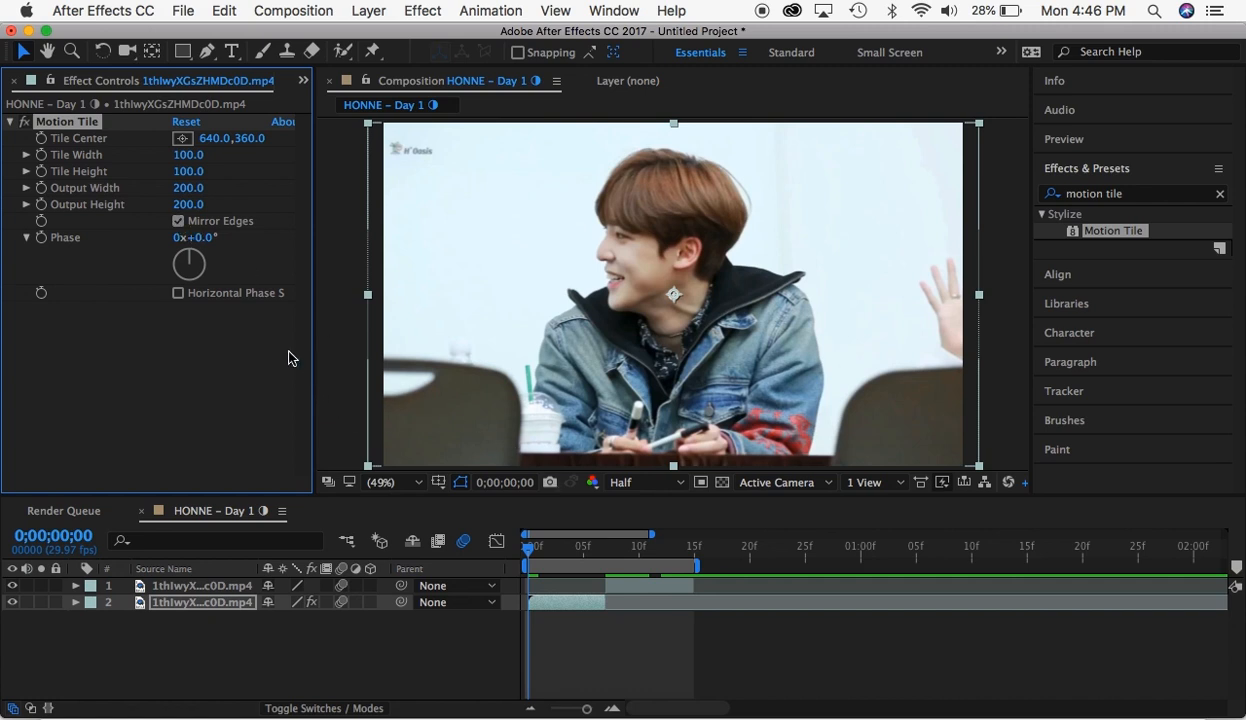
{"action": "left_click", "coordinate": [178, 221]}
{"action": "key", "text": "s"}
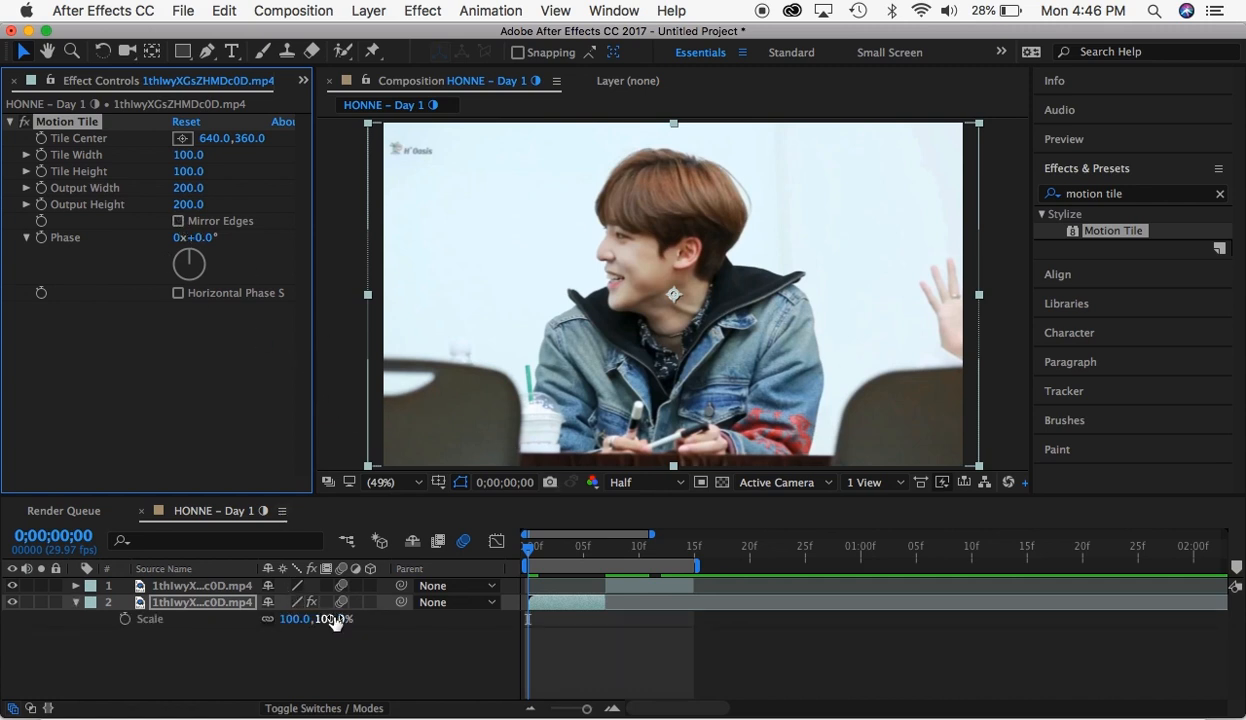
{"action": "left_click_drag", "start_coordinate": [335, 620], "coordinate": [287, 624]}
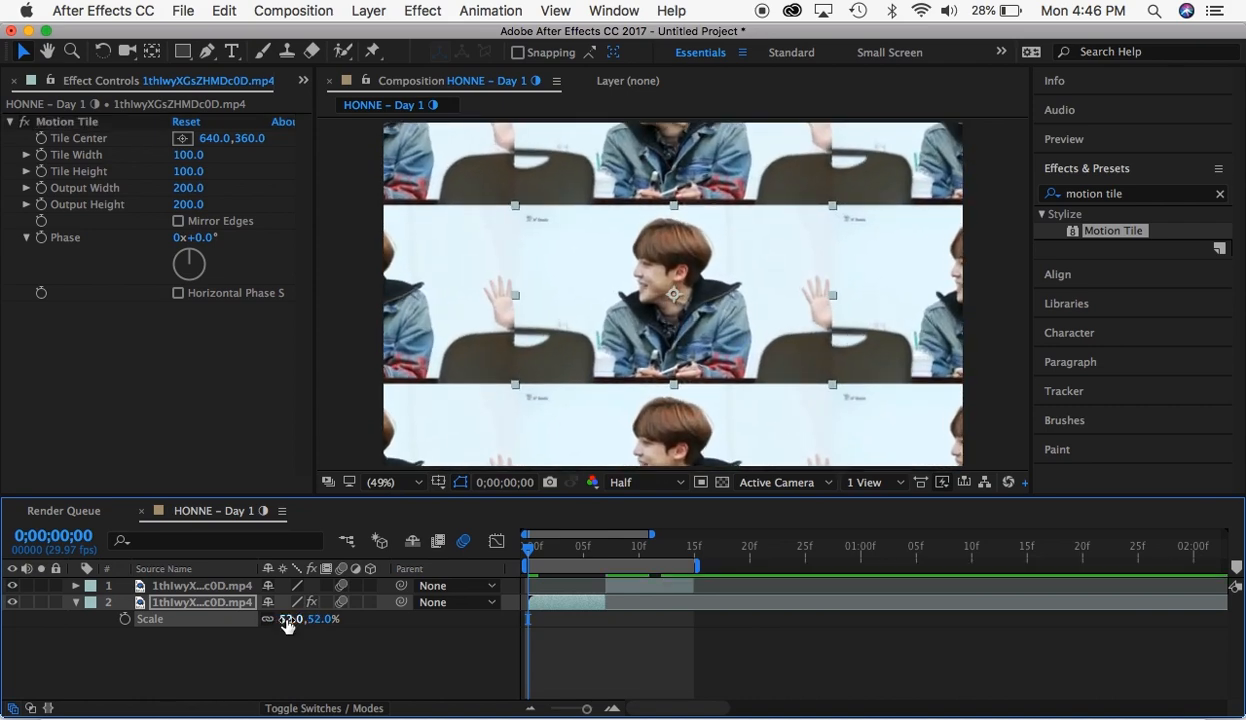
{"action": "left_click", "coordinate": [178, 221]}
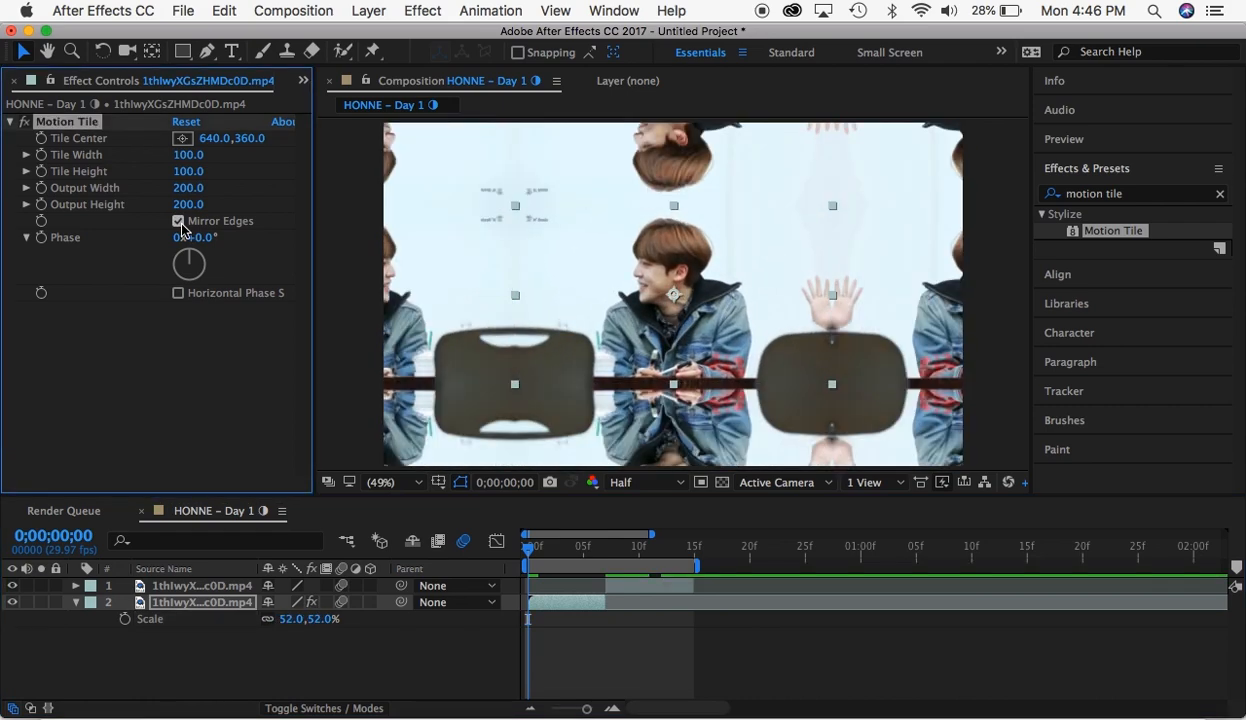
{"action": "left_click", "coordinate": [180, 223]}
{"action": "left_click", "coordinate": [180, 223]}
{"action": "key", "text": "super+z"}
{"action": "key", "text": "super+z"}
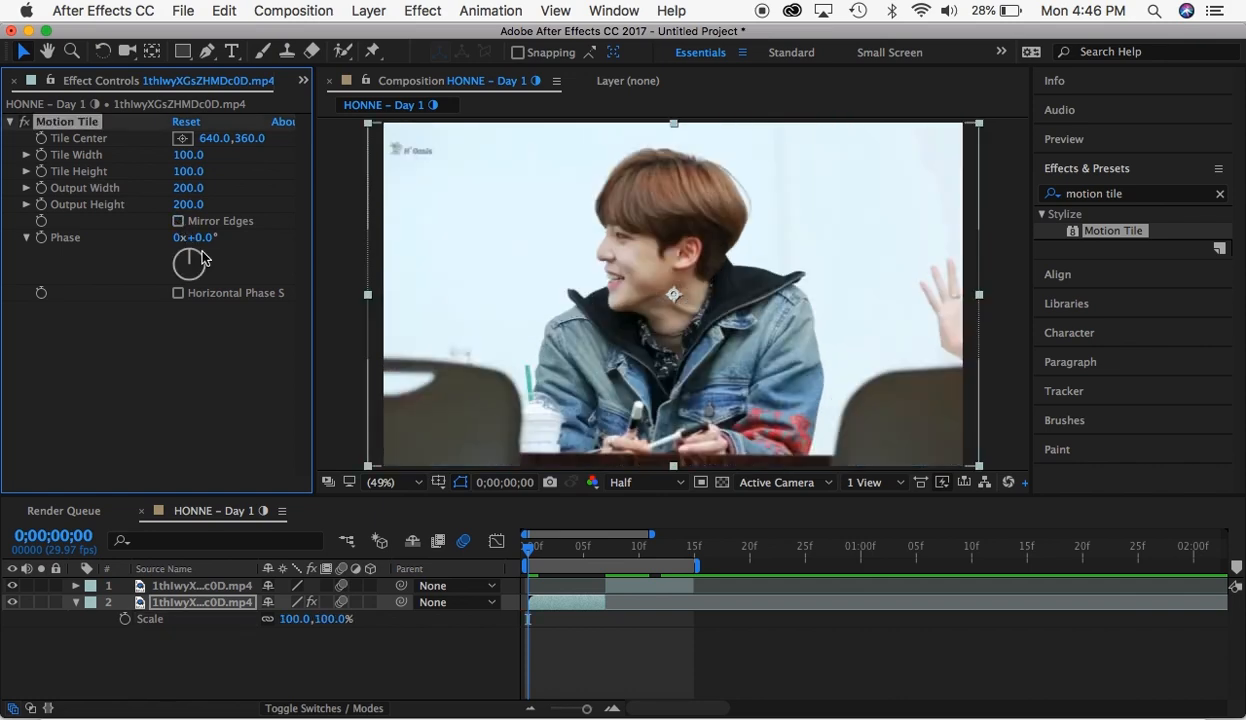
- Turn on Mirror Edges in the first segment's Motion Tile and set a starting Scale keyframe at 0;00;00;01
{"action": "left_click", "coordinate": [179, 222]}
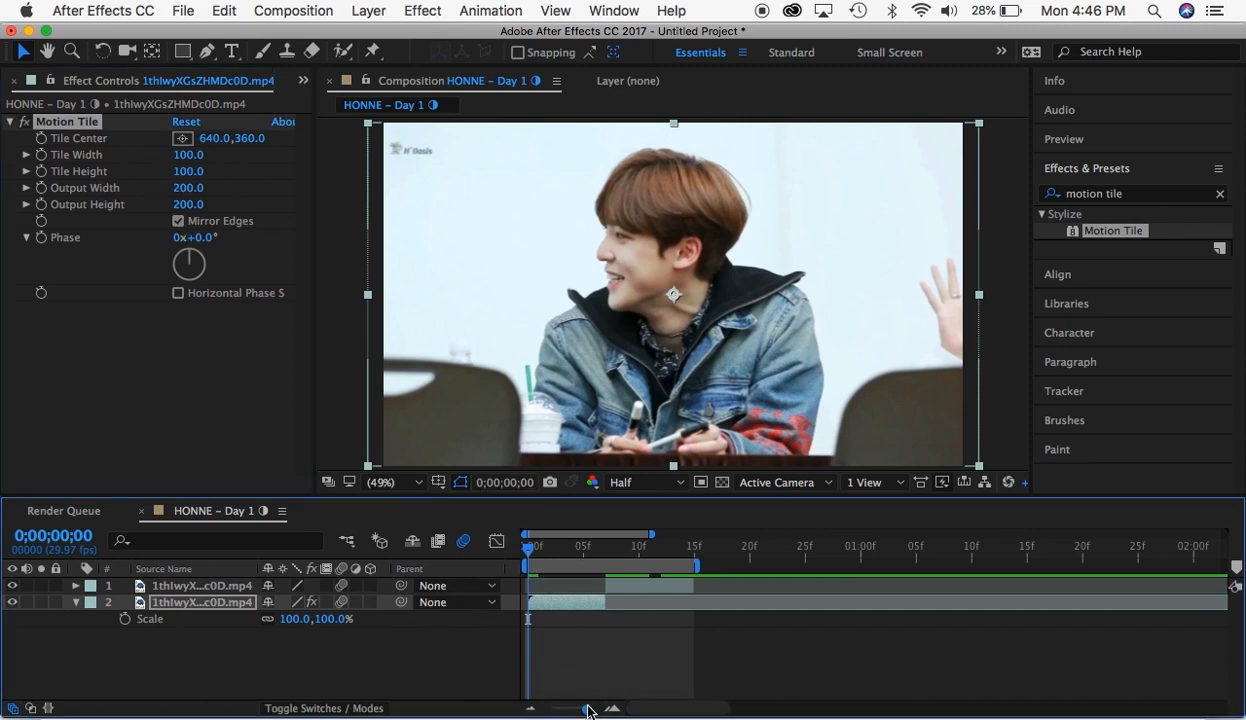
{"action": "left_click_drag", "start_coordinate": [586, 708], "coordinate": [593, 709]}
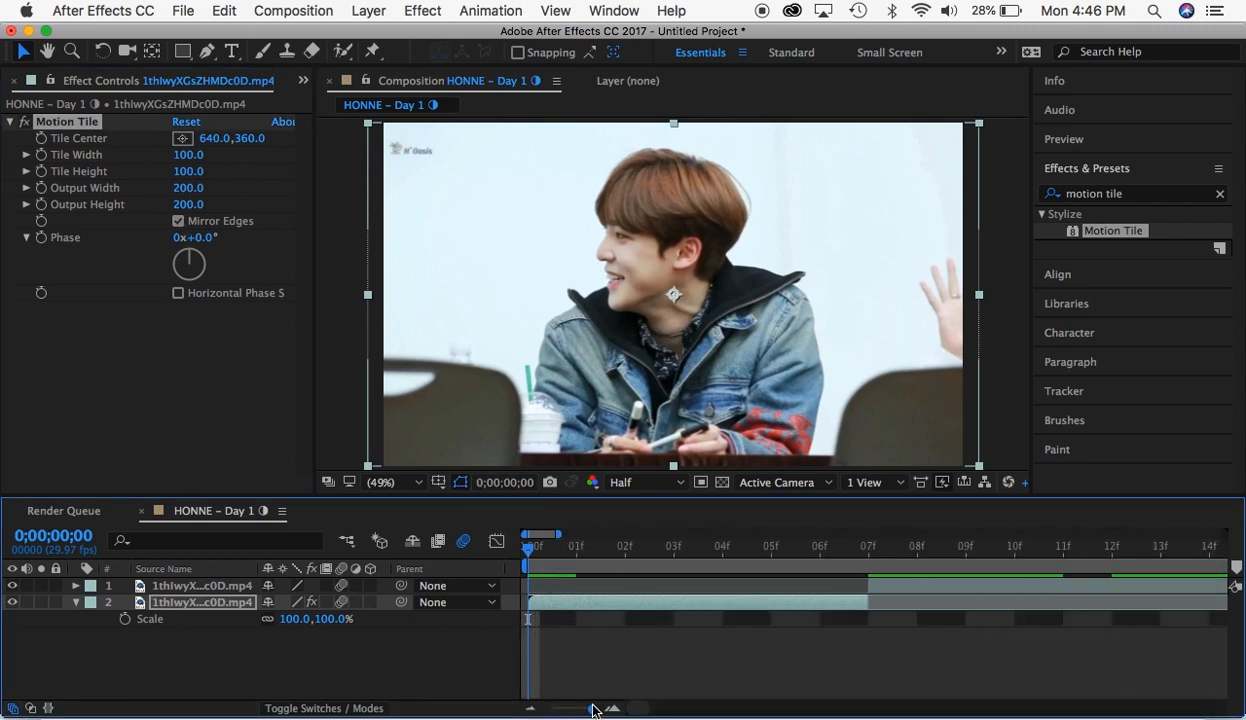
{"action": "left_click_drag", "start_coordinate": [529, 546], "coordinate": [600, 560]}
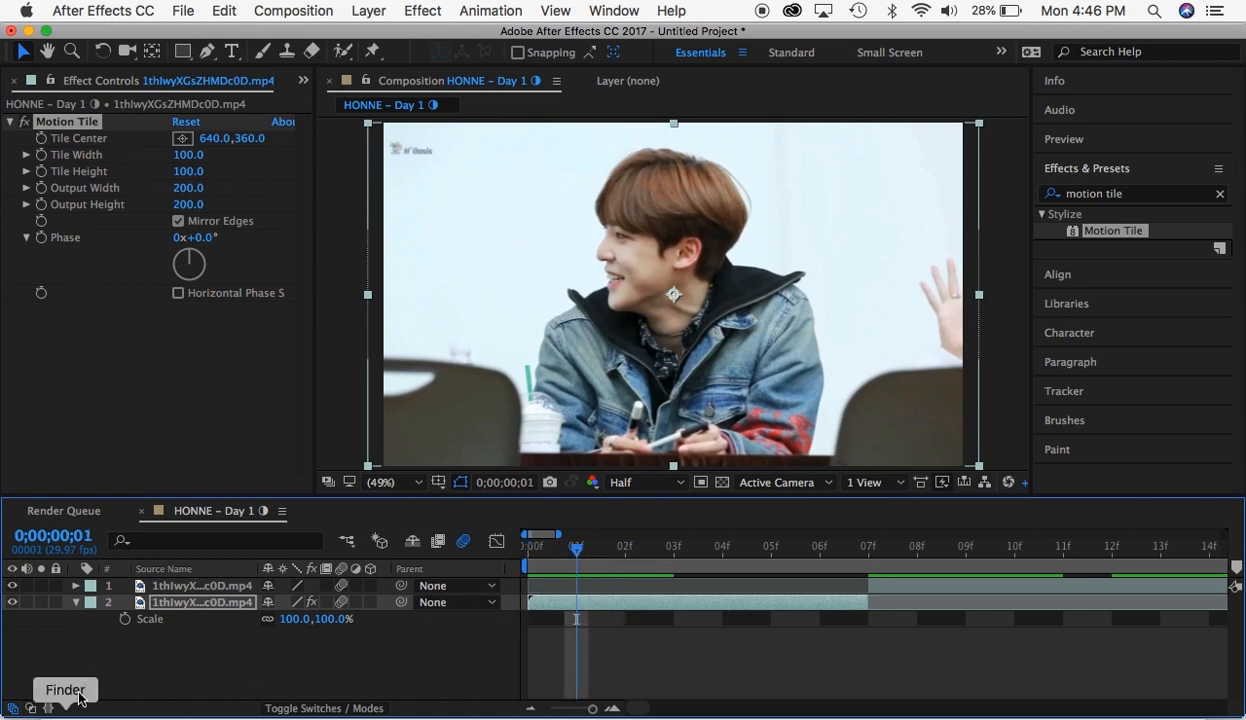
{"action": "left_click", "coordinate": [125, 619]}
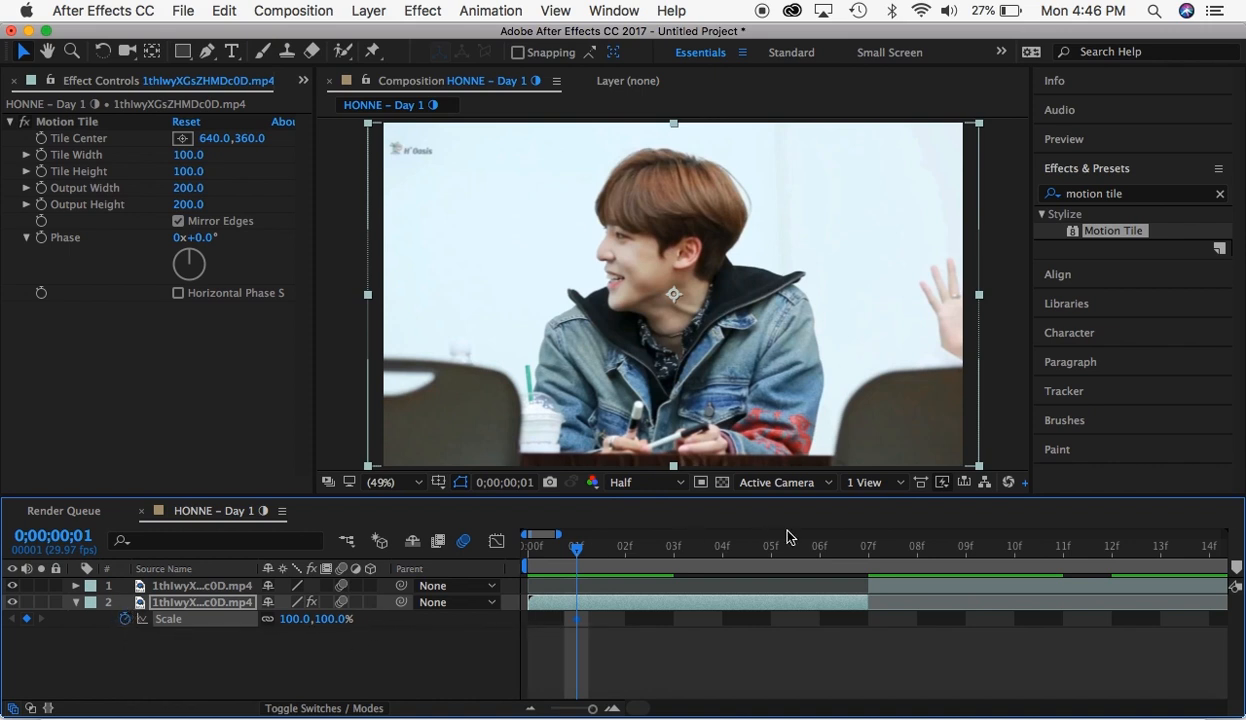
- Add a second Scale keyframe of 170% on the first segment and place it at 0;00;00;07
{"action": "left_click", "coordinate": [860, 554]}
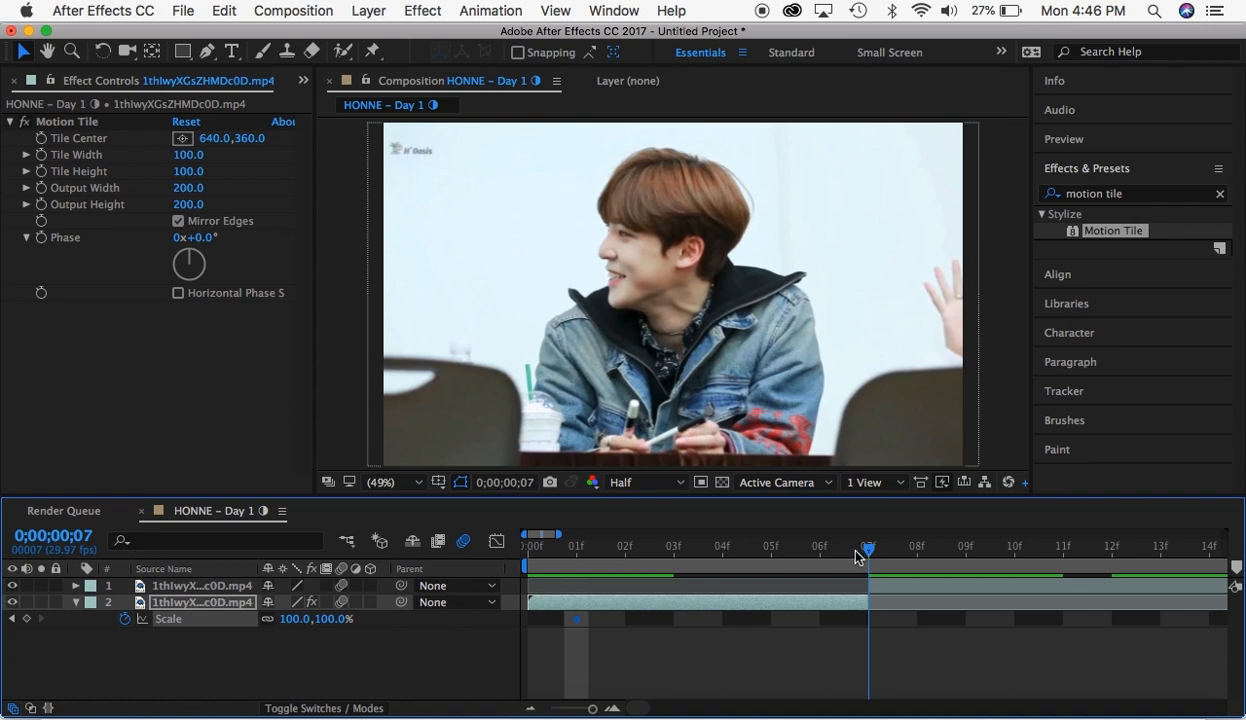
{"action": "left_click_drag", "start_coordinate": [855, 550], "coordinate": [838, 554]}
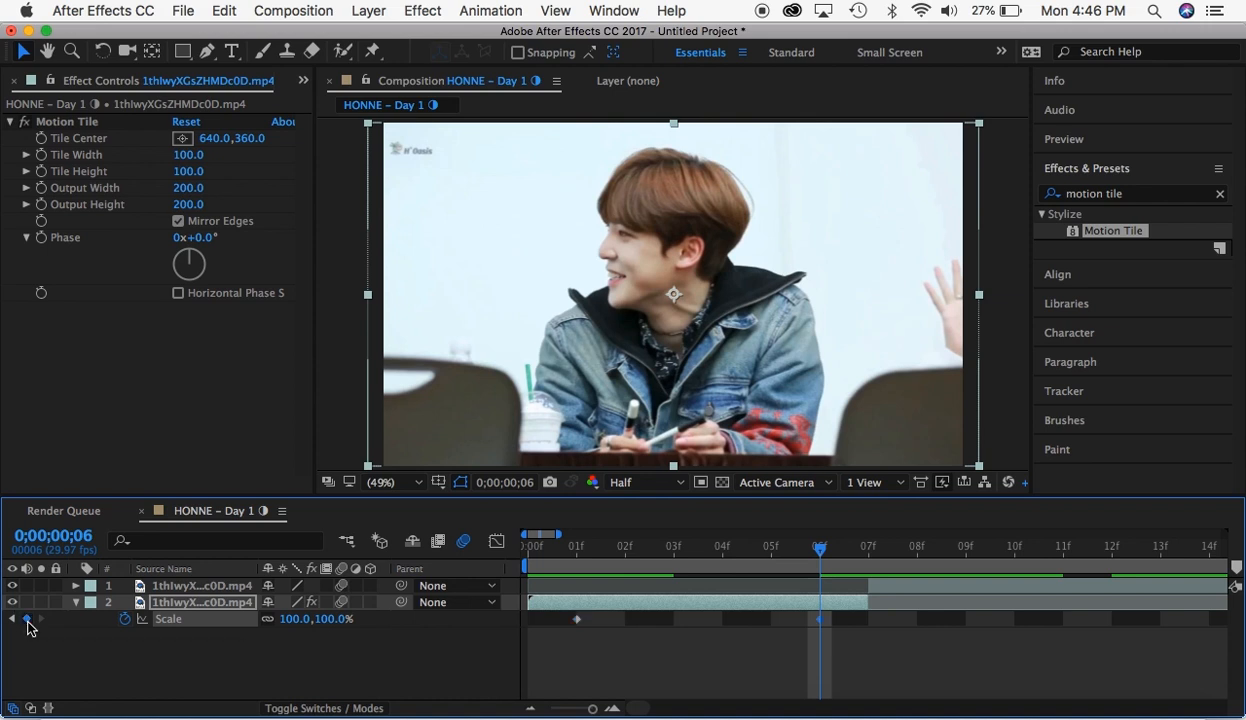
{"action": "left_click", "coordinate": [27, 619]}
{"action": "left_click_drag", "start_coordinate": [329, 619], "coordinate": [393, 618]}
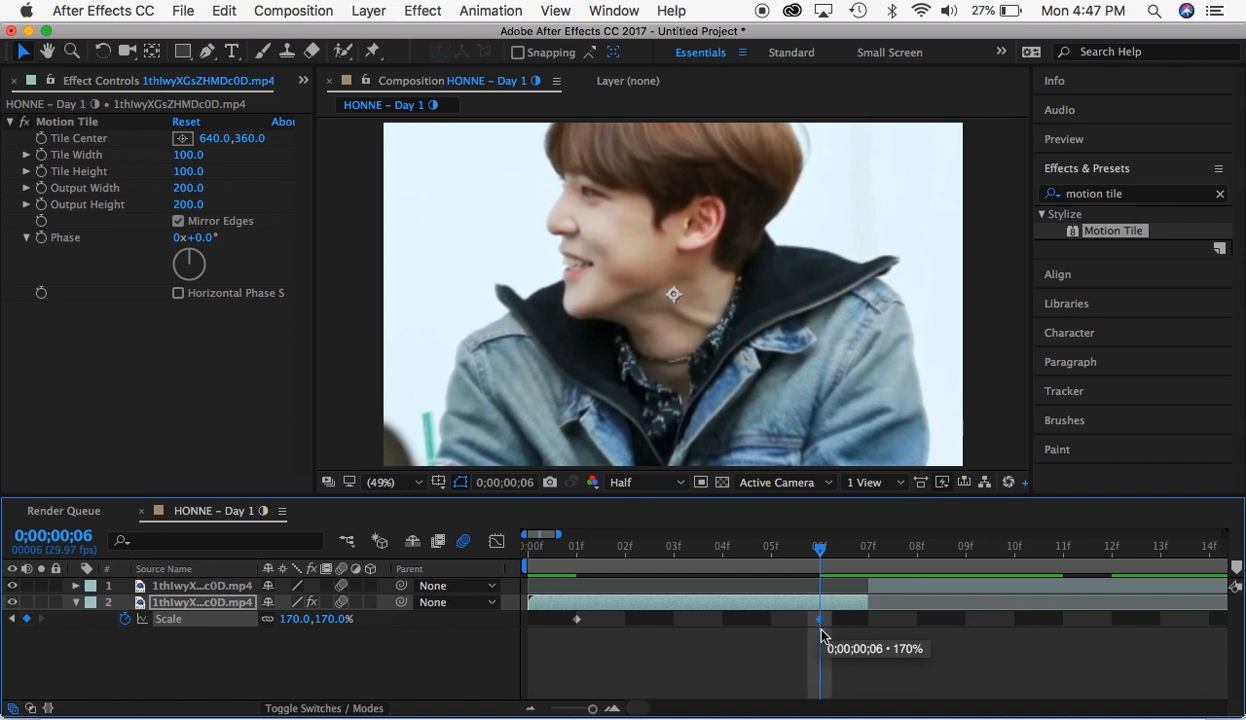
{"action": "left_click_drag", "start_coordinate": [821, 631], "coordinate": [861, 629]}
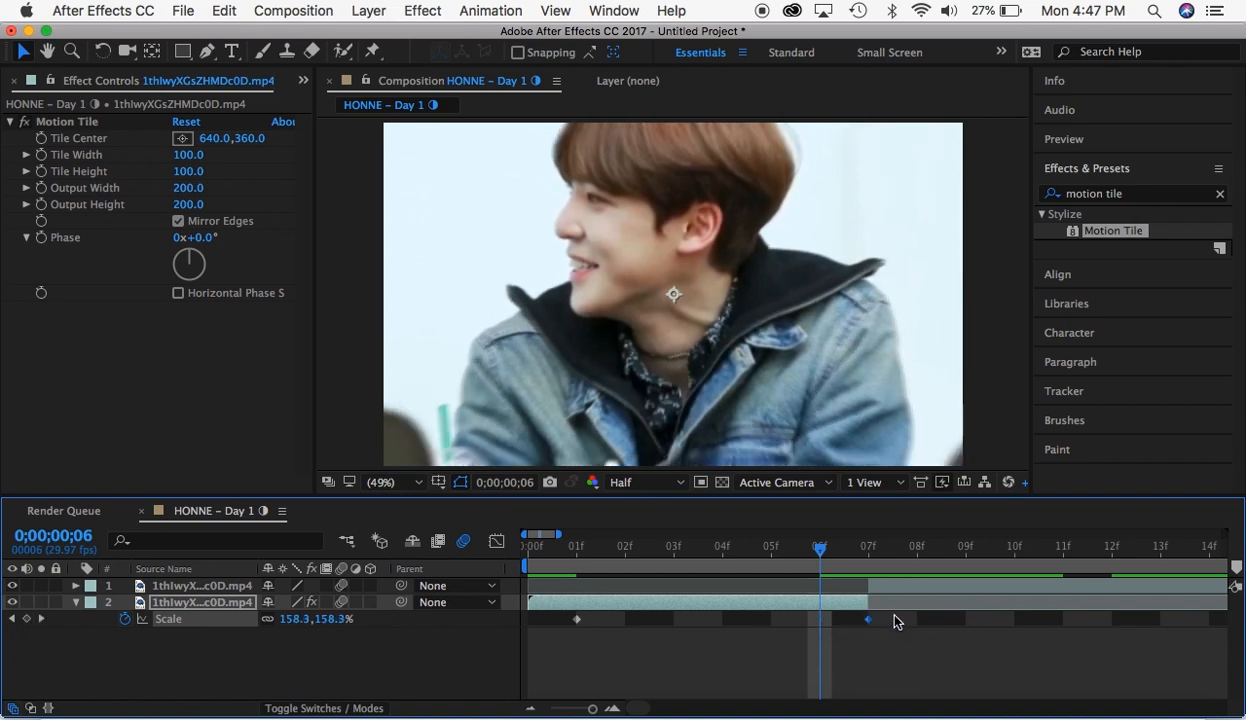
- Apply Easy Ease to both Scale keyframes and preview the zoom from the composition's start
{"action": "left_click_drag", "start_coordinate": [915, 619], "coordinate": [551, 661]}
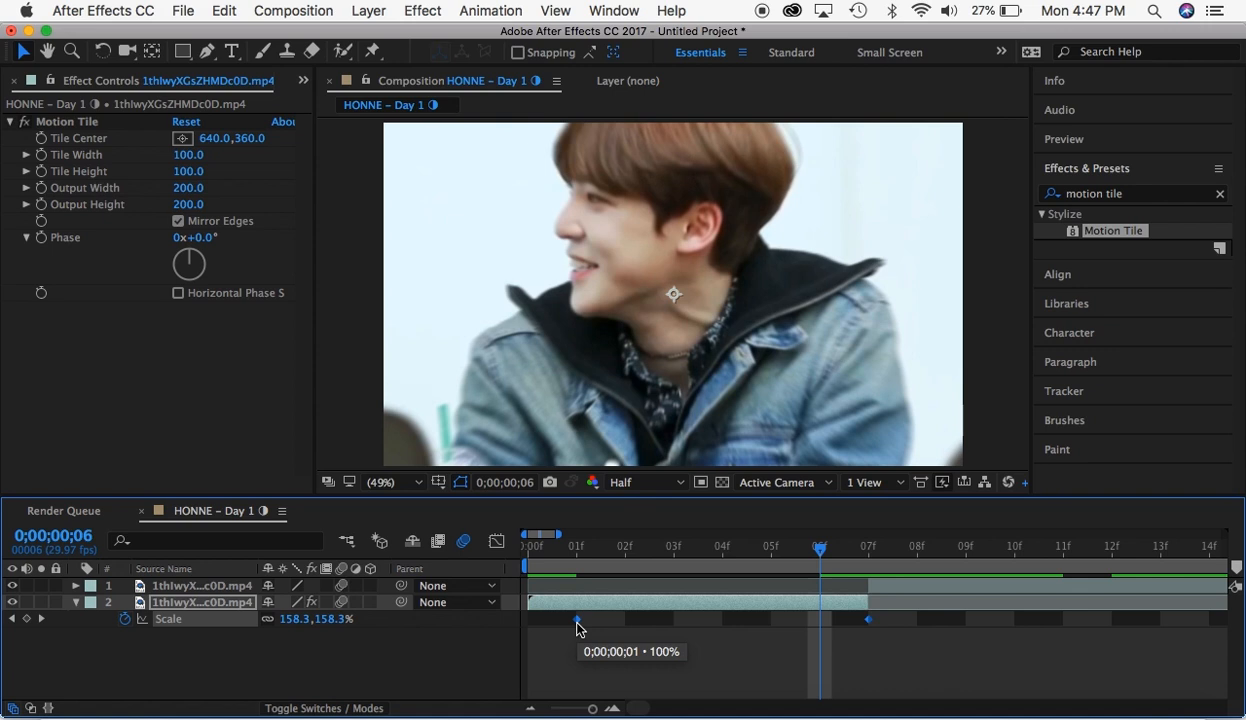
{"action": "right_click", "coordinate": [577, 621]}
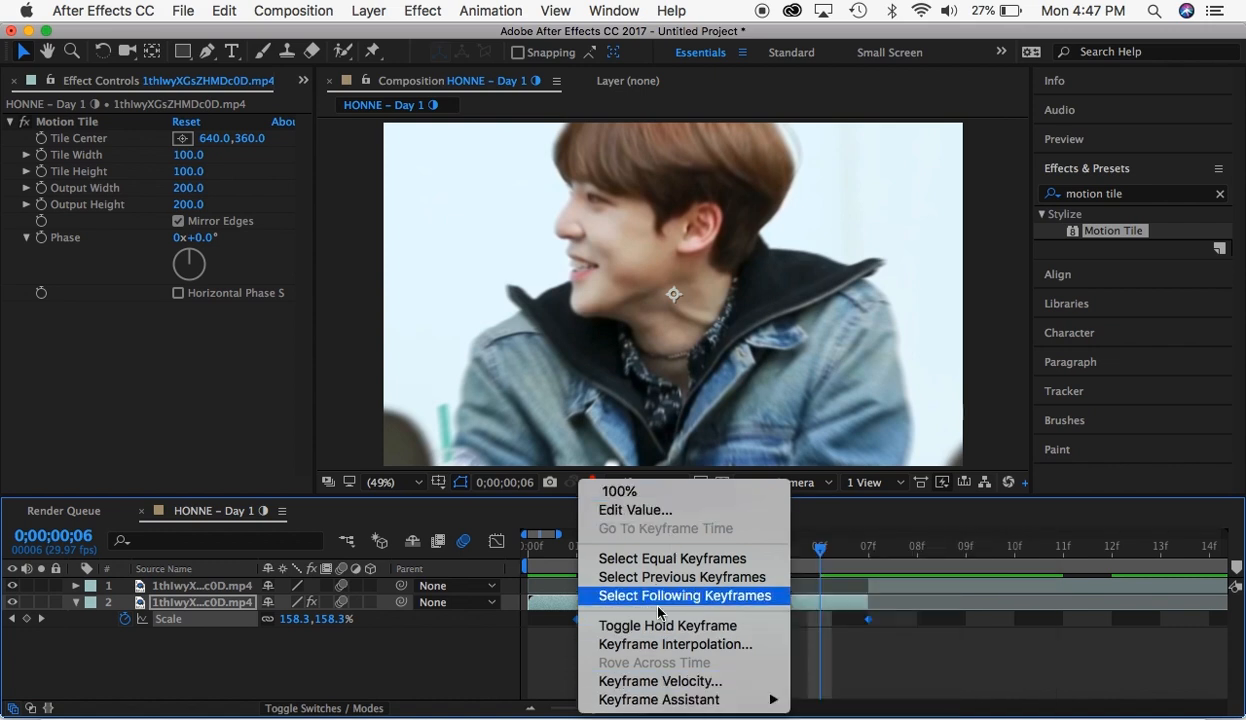
{"action": "mouse_move", "coordinate": [648, 704]}
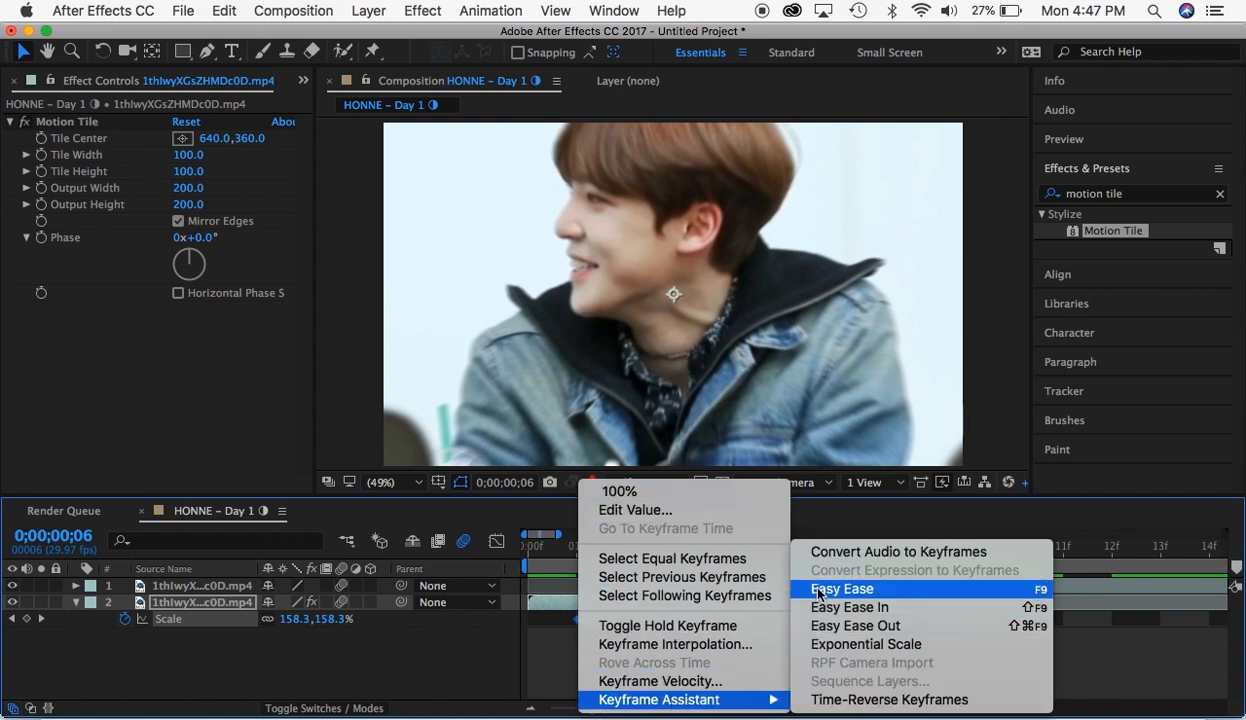
{"action": "left_click", "coordinate": [818, 590]}
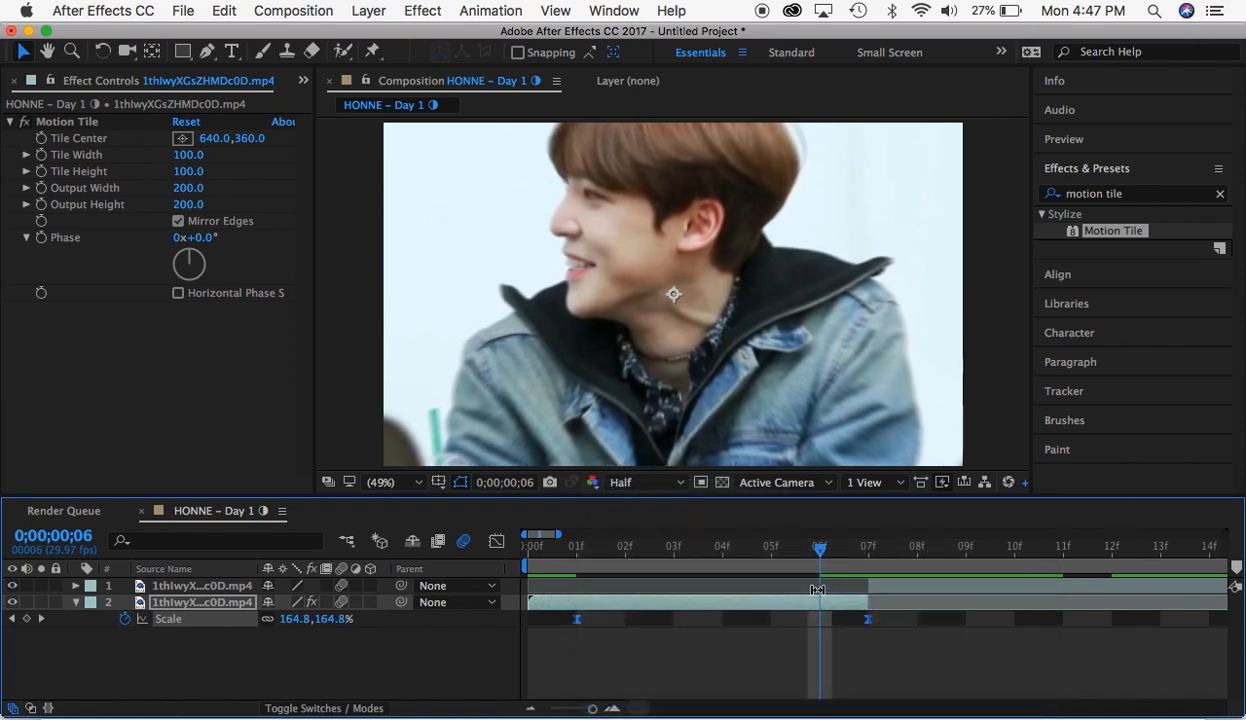
{"action": "left_click", "coordinate": [548, 560]}
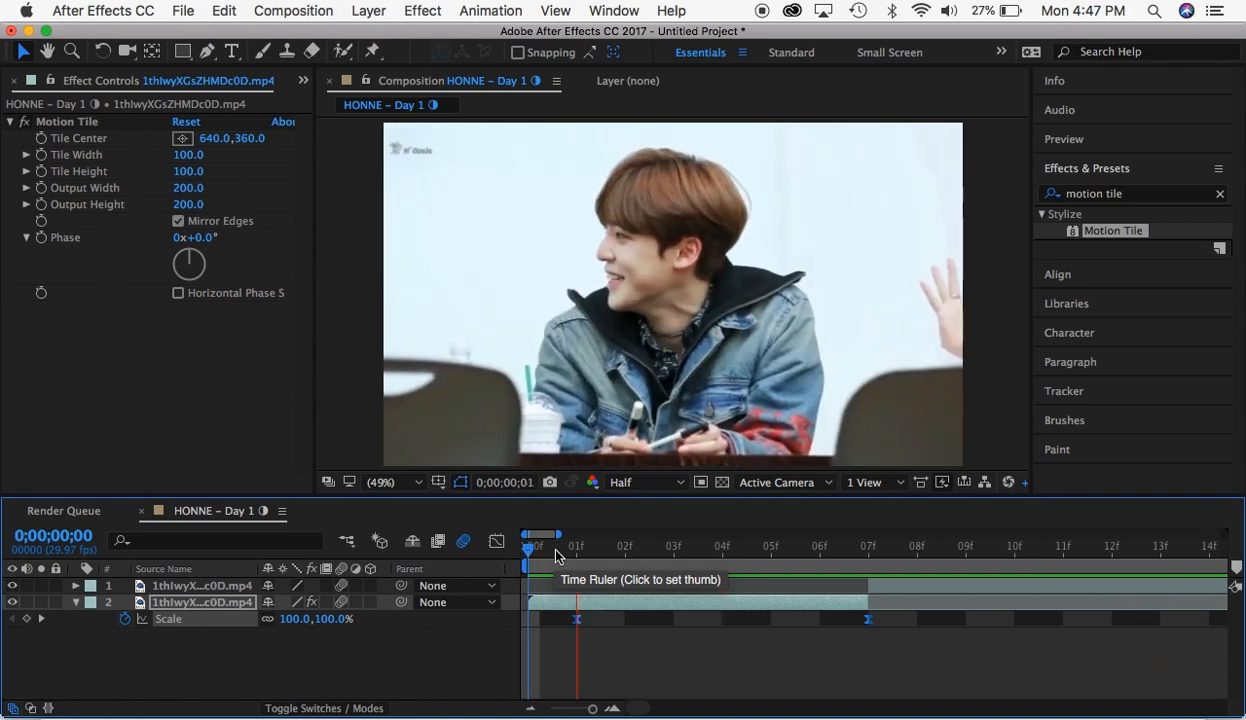
{"action": "key", "text": "space"}
- Lengthen the work area and retime the segments so the cut falls at 0;00;00;16 and the second segment ends at 0;00;01;05
{"action": "left_click_drag", "start_coordinate": [593, 709], "coordinate": [587, 710]}
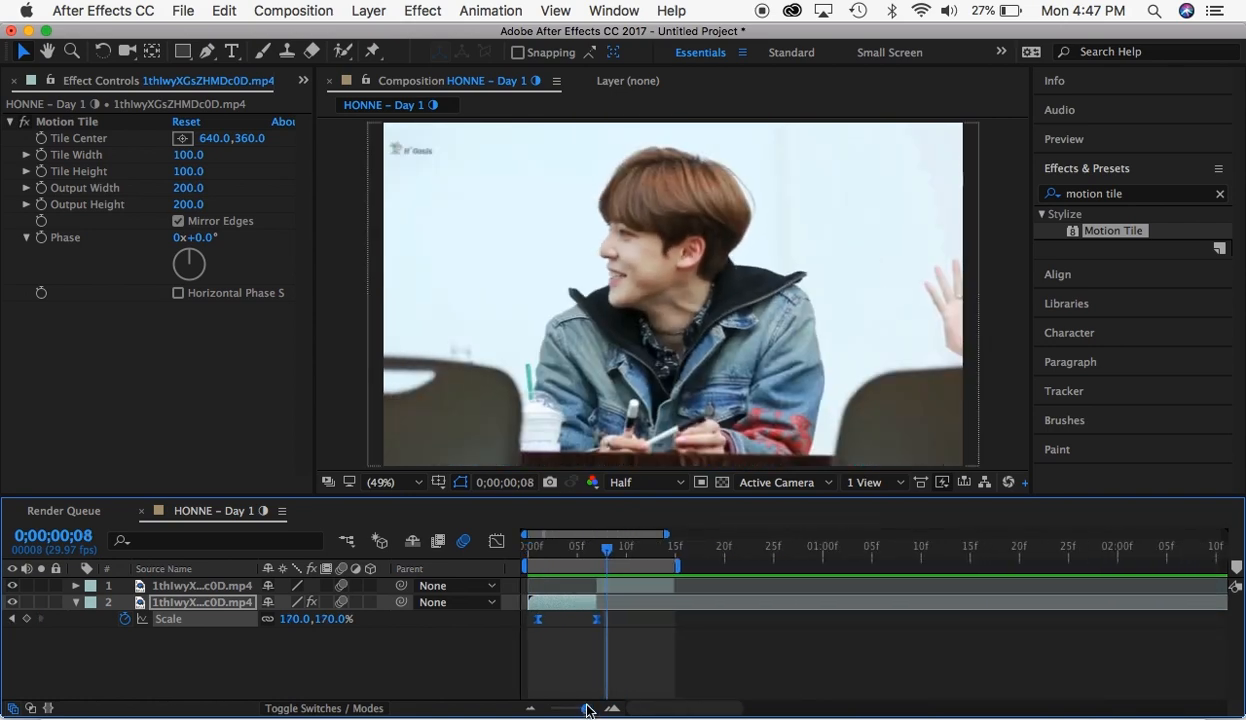
{"action": "left_click_drag", "start_coordinate": [686, 566], "coordinate": [835, 566]}
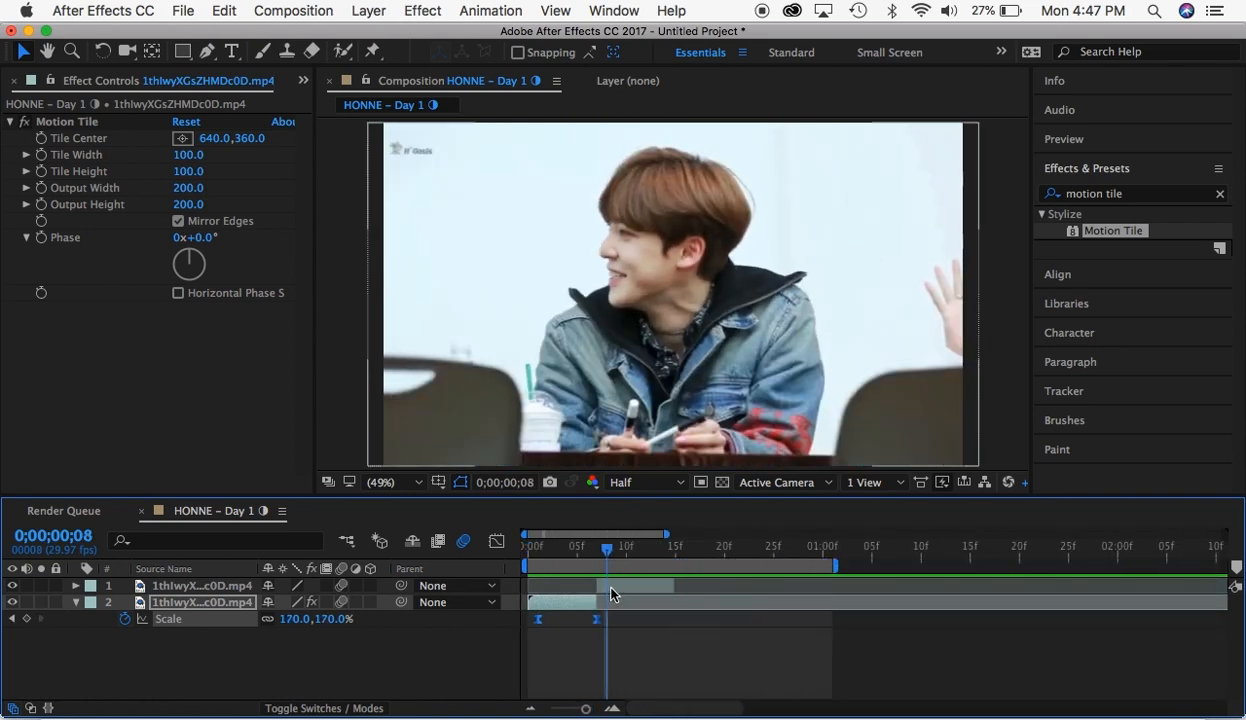
{"action": "left_click_drag", "start_coordinate": [597, 602], "coordinate": [869, 592]}
{"action": "left_click", "coordinate": [627, 588]}
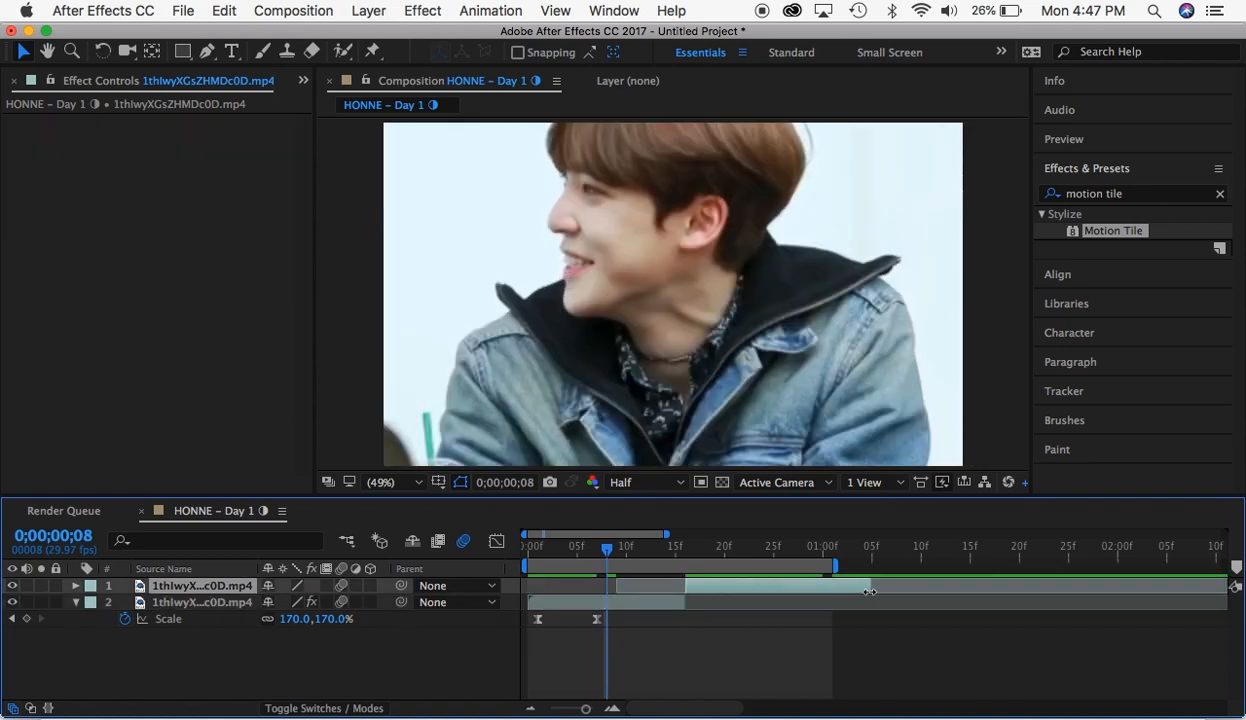
- Slip the second segment's footage so the drinking shot shows at 0;00;00;16, and end the work area at 0;00;01;05
{"action": "left_click_drag", "start_coordinate": [678, 552], "coordinate": [687, 556]}
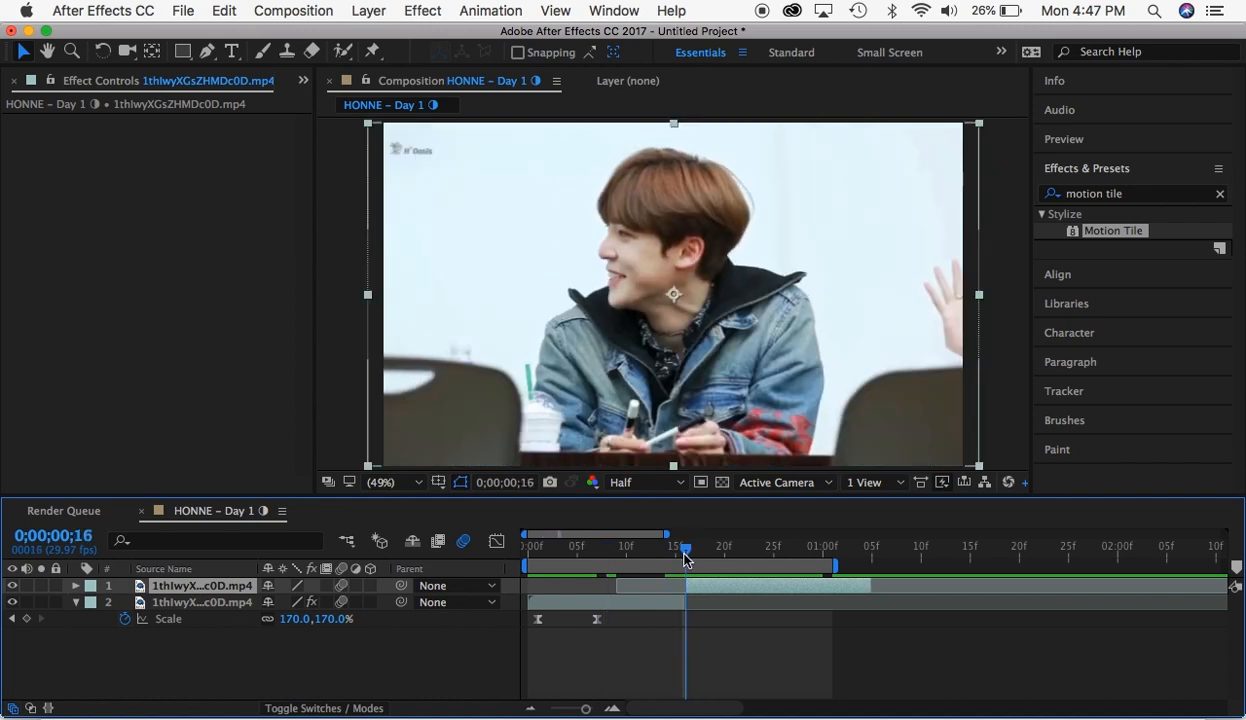
{"action": "left_click_drag", "start_coordinate": [988, 582], "coordinate": [681, 600]}
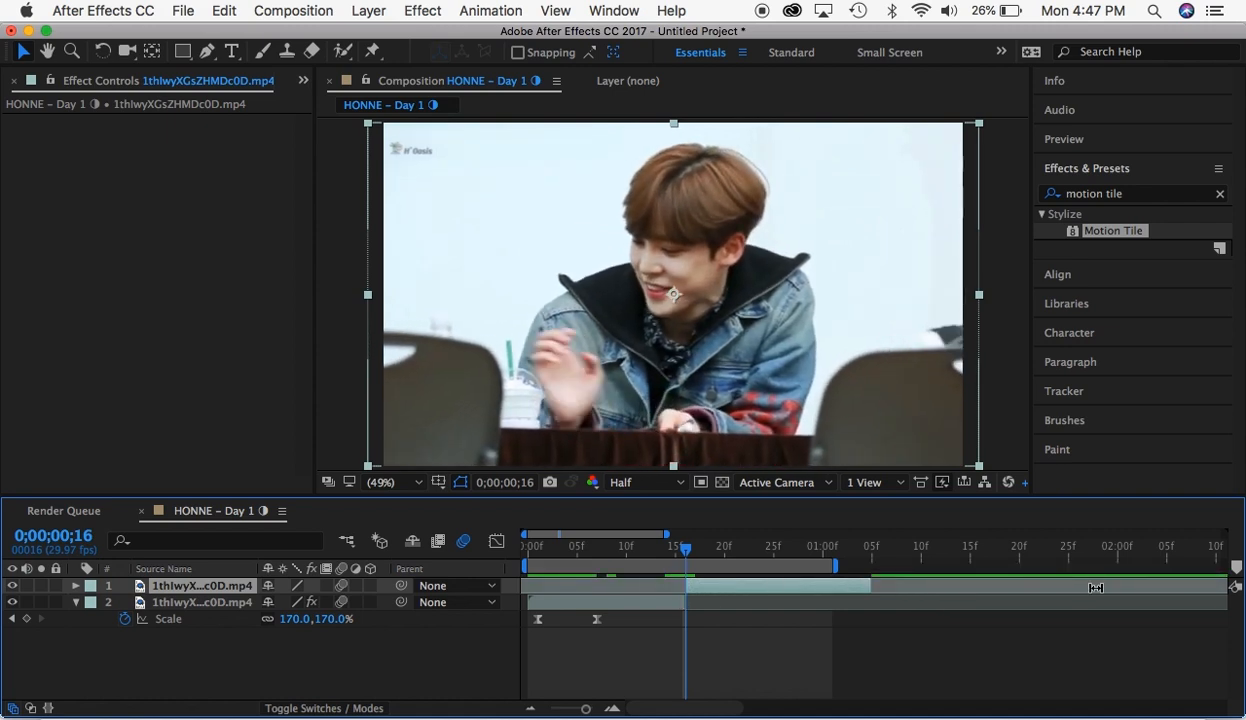
{"action": "left_click_drag", "start_coordinate": [1095, 587], "coordinate": [1082, 587]}
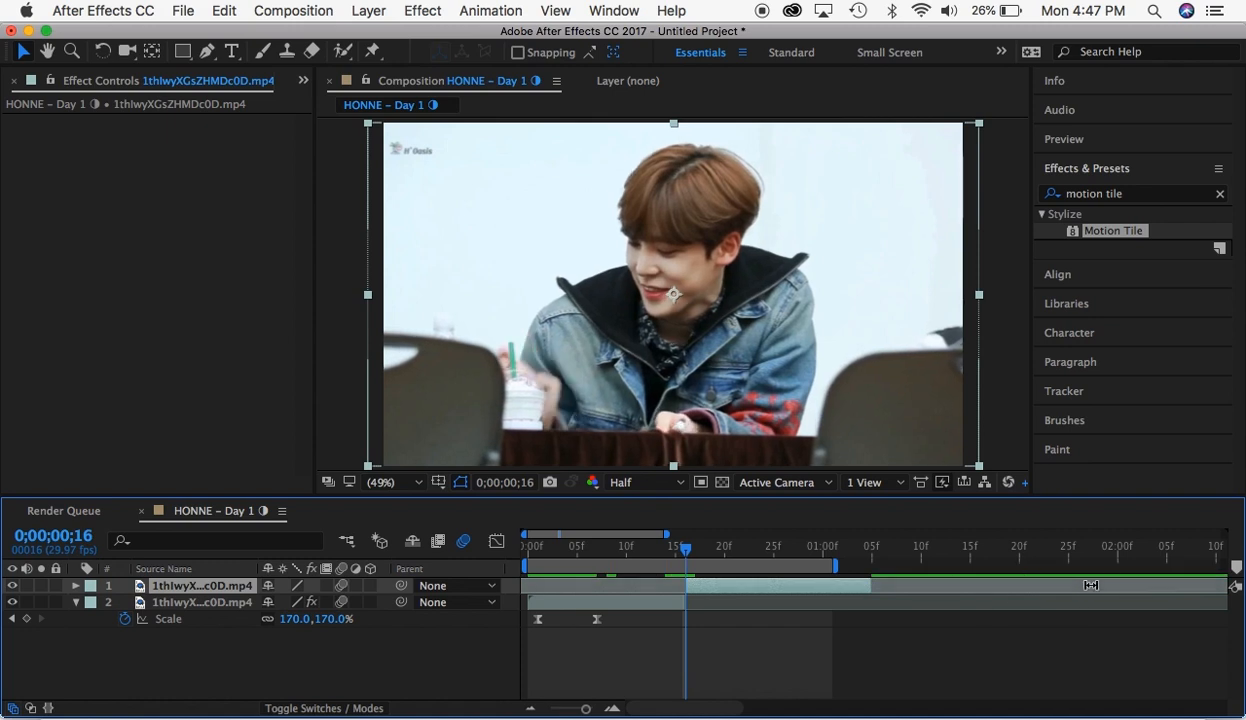
{"action": "mouse_move", "coordinate": [1090, 586]}
{"action": "left_mouse_down"}
{"action": "mouse_move", "coordinate": [861, 591]}
{"action": "mouse_move", "coordinate": [879, 568]}
{"action": "mouse_move", "coordinate": [975, 586]}
{"action": "mouse_move", "coordinate": [1140, 586]}
{"action": "mouse_move", "coordinate": [690, 595]}
{"action": "mouse_move", "coordinate": [877, 598]}
{"action": "left_mouse_up"}
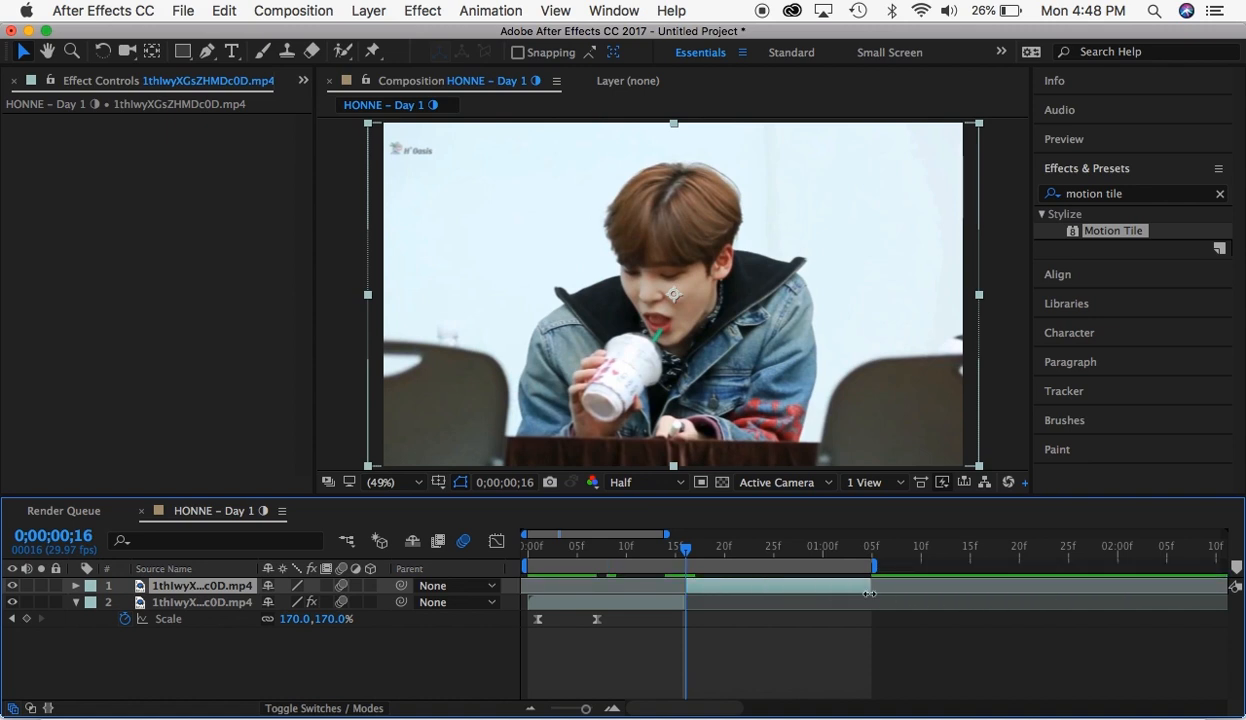
- Move the first segment's Scale keyframes to 0;00;00;04 and 0;00;00;16 and preview the zoom from the composition's start
{"action": "key", "text": "space"}
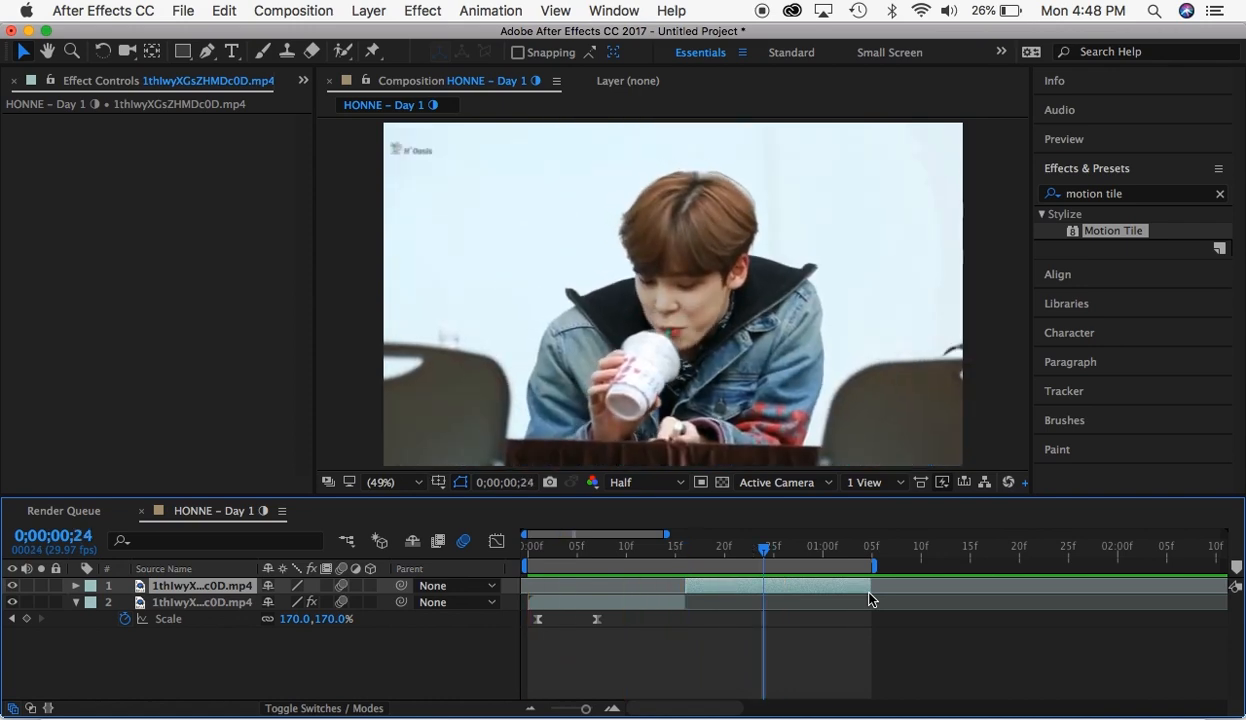
{"action": "left_click", "coordinate": [528, 601]}
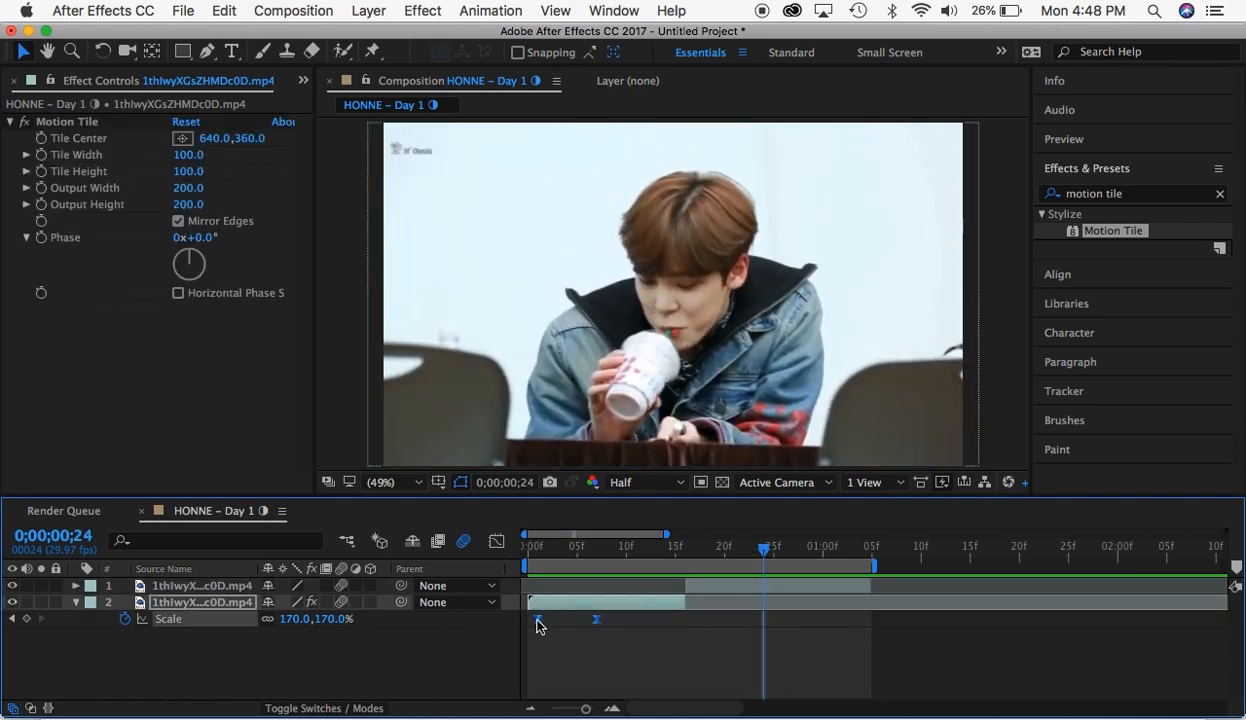
{"action": "left_click_drag", "start_coordinate": [538, 621], "coordinate": [567, 638]}
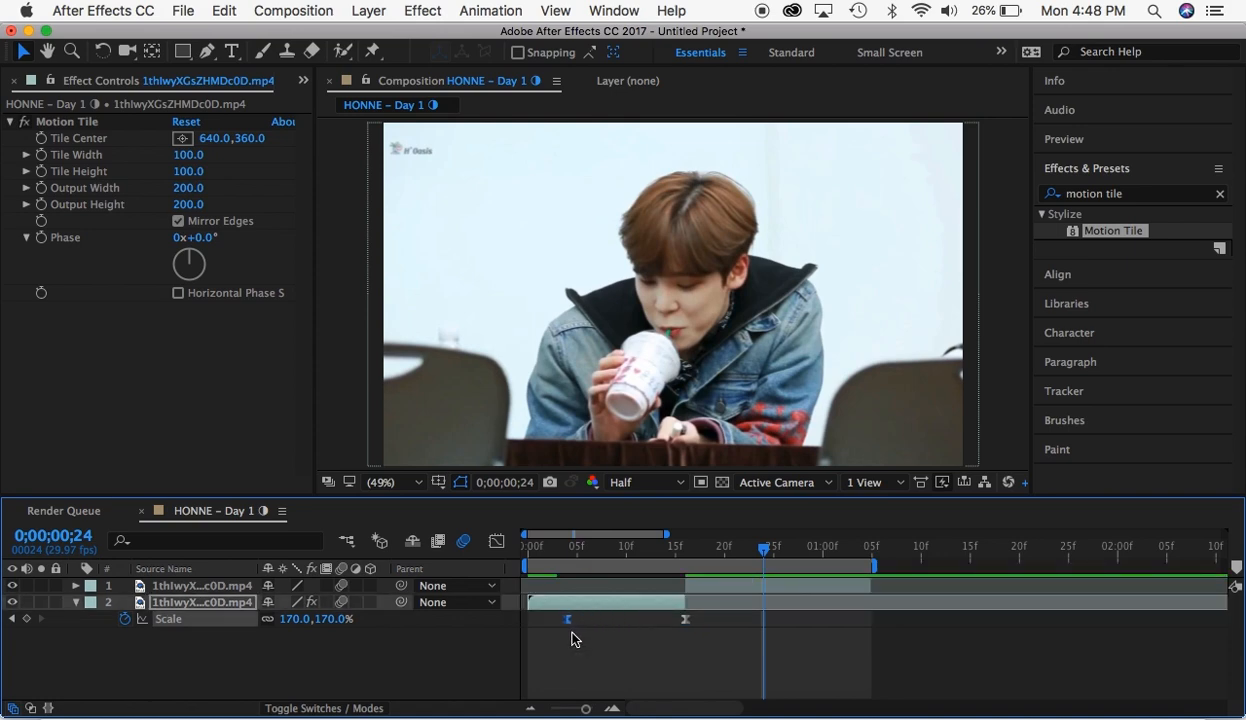
{"action": "left_click", "coordinate": [527, 548]}
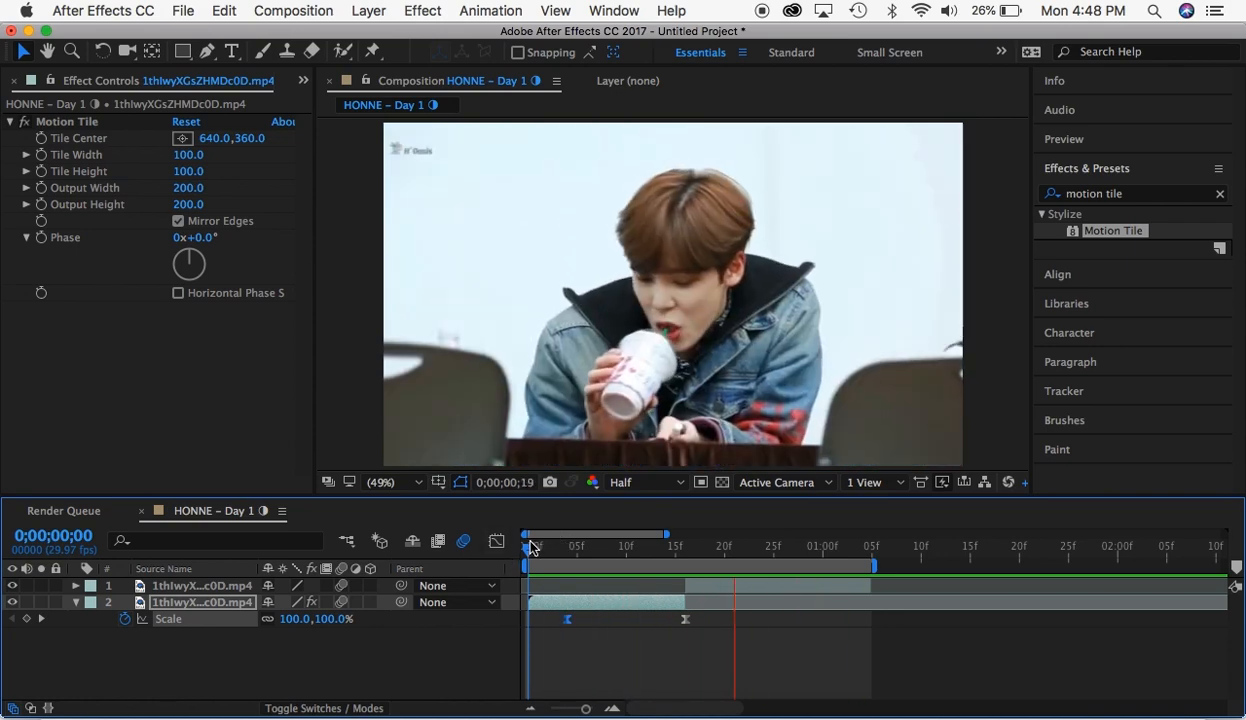
{"action": "key", "text": "space"}
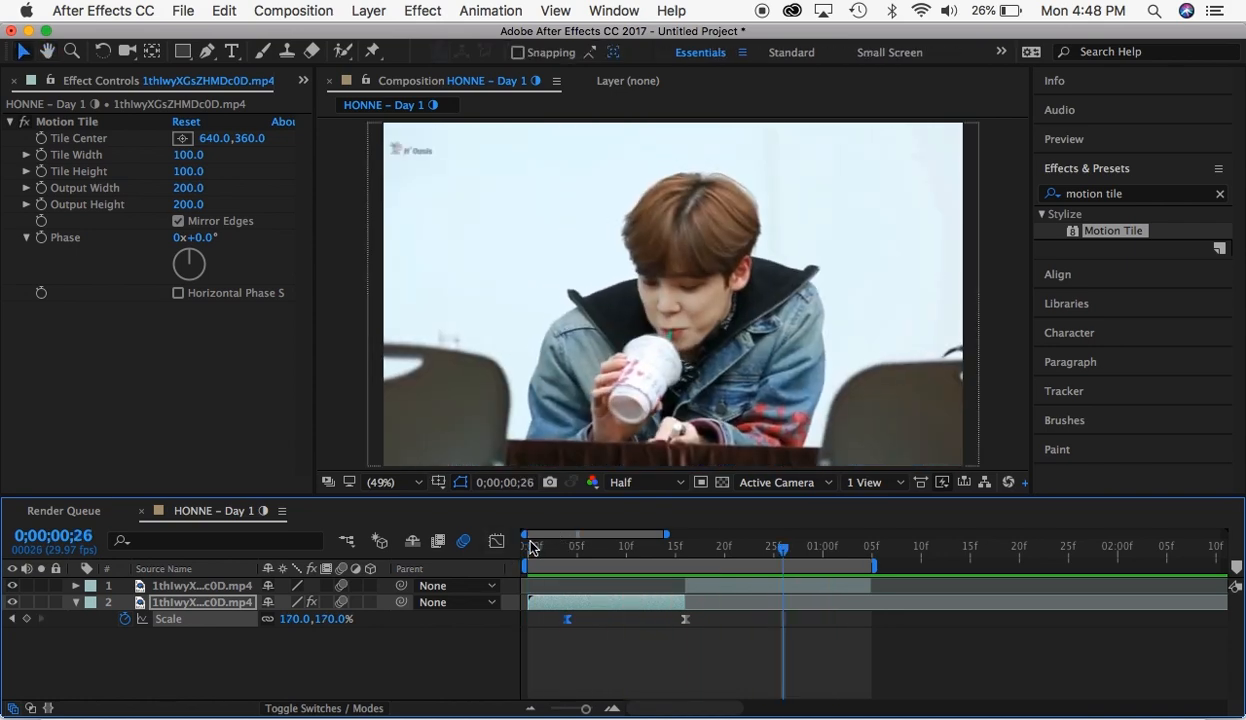
{"action": "key", "text": "space"}
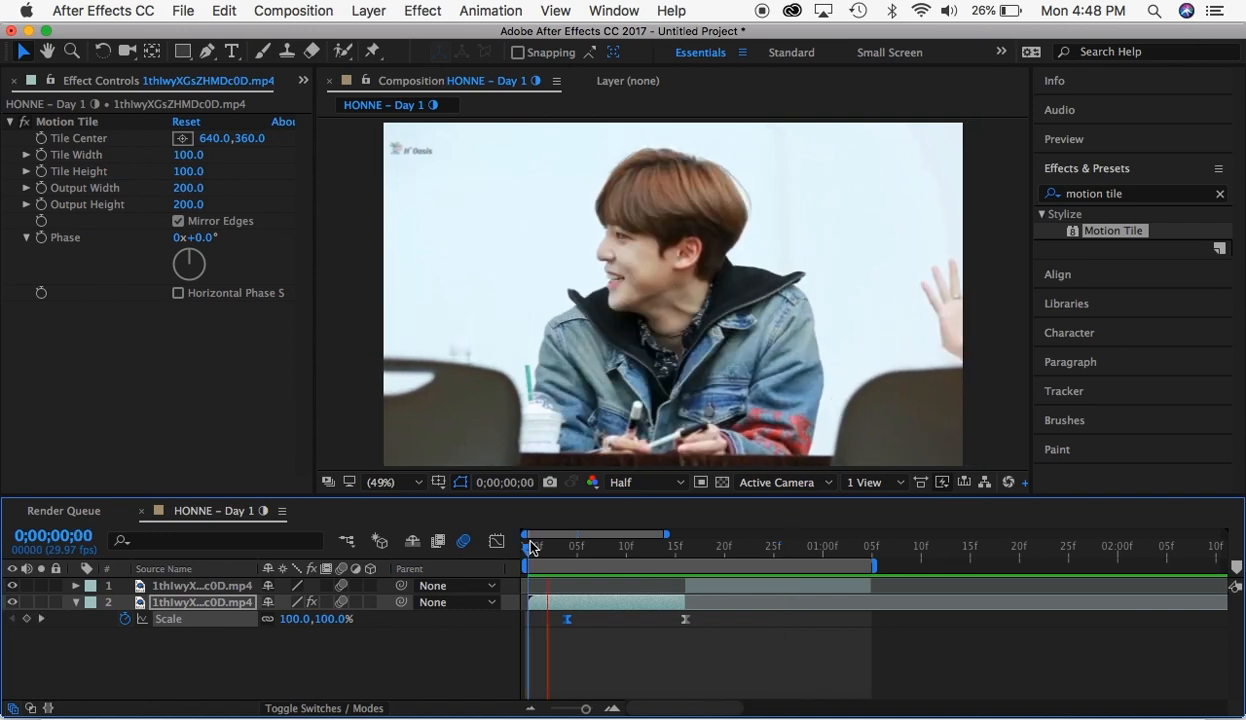
- Shape the first segment's Scale speed graph into a slow start peaking at the second keyframe, and preview it from the start
{"action": "left_click", "coordinate": [567, 548]}
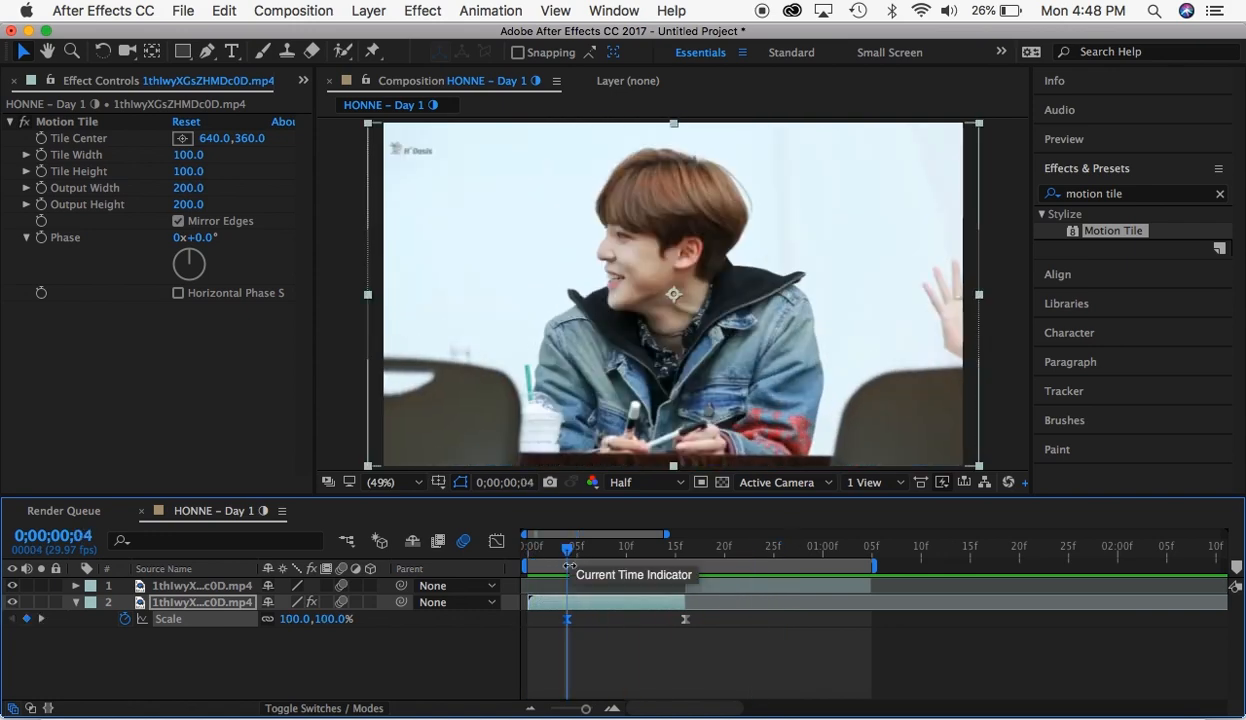
{"action": "left_click", "coordinate": [497, 543]}
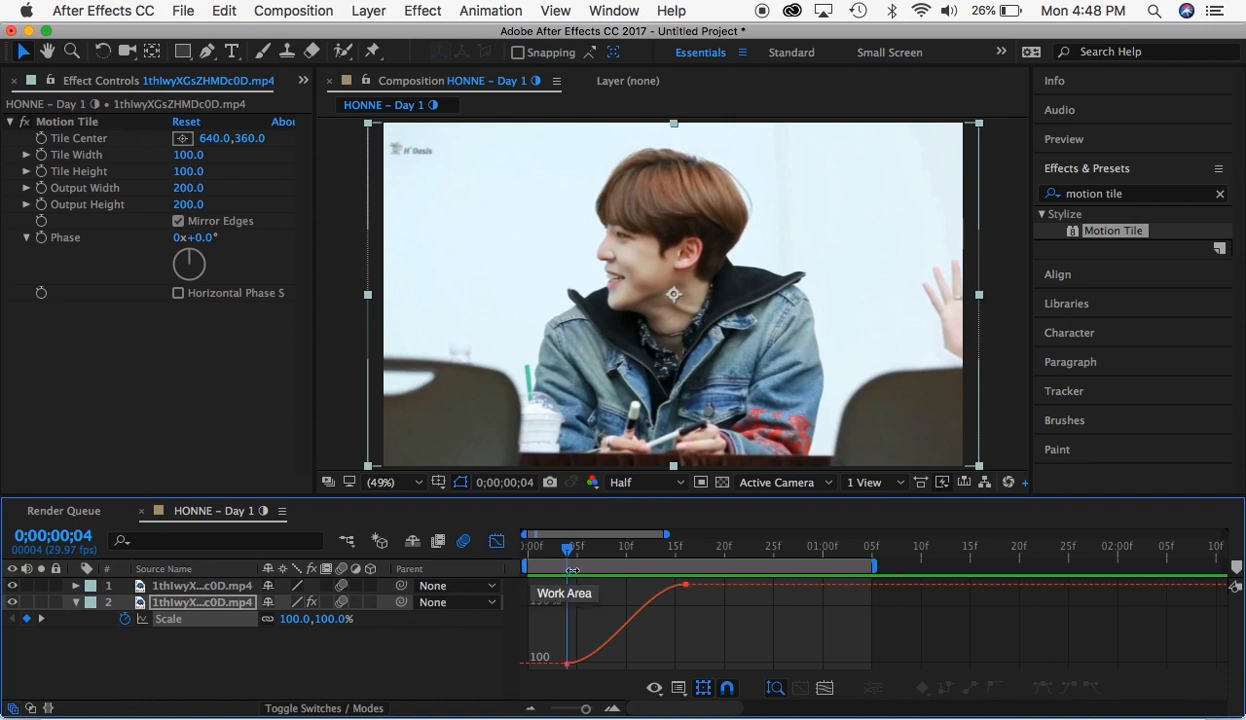
{"action": "left_click", "coordinate": [679, 689]}
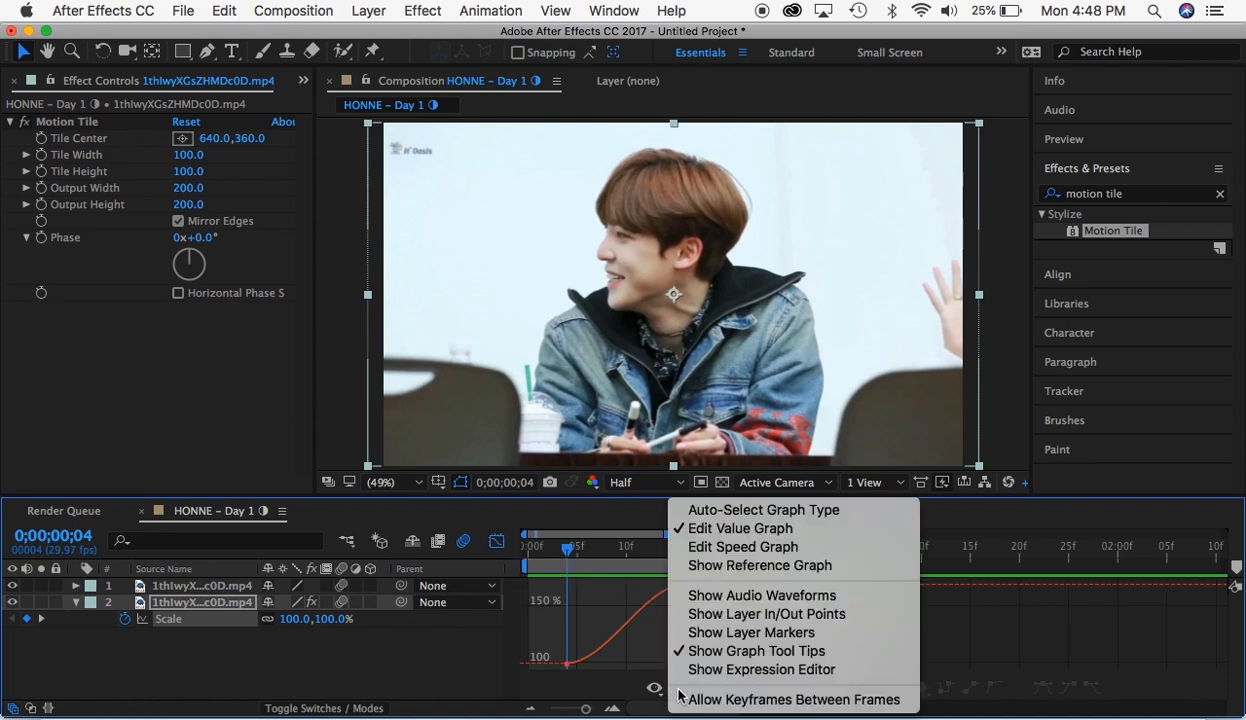
{"action": "left_click", "coordinate": [707, 550]}
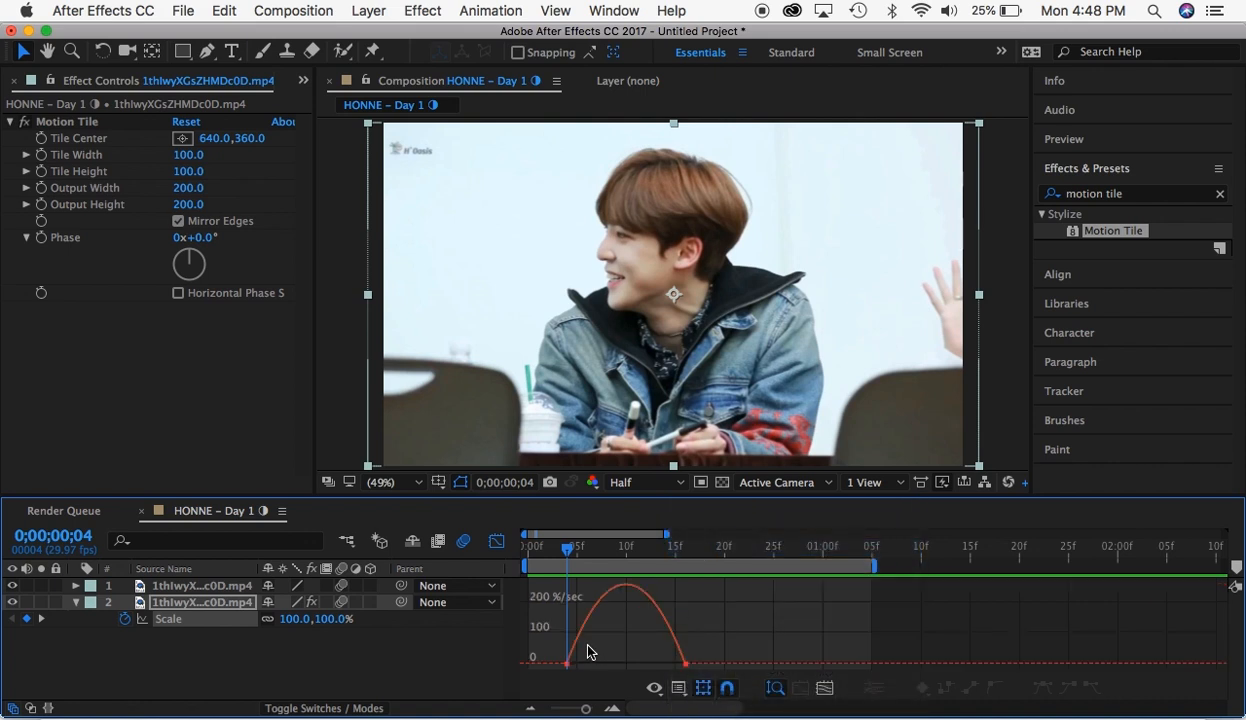
{"action": "left_click", "coordinate": [567, 663]}
{"action": "left_click_drag", "start_coordinate": [588, 663], "coordinate": [684, 663]}
{"action": "left_click", "coordinate": [496, 542]}
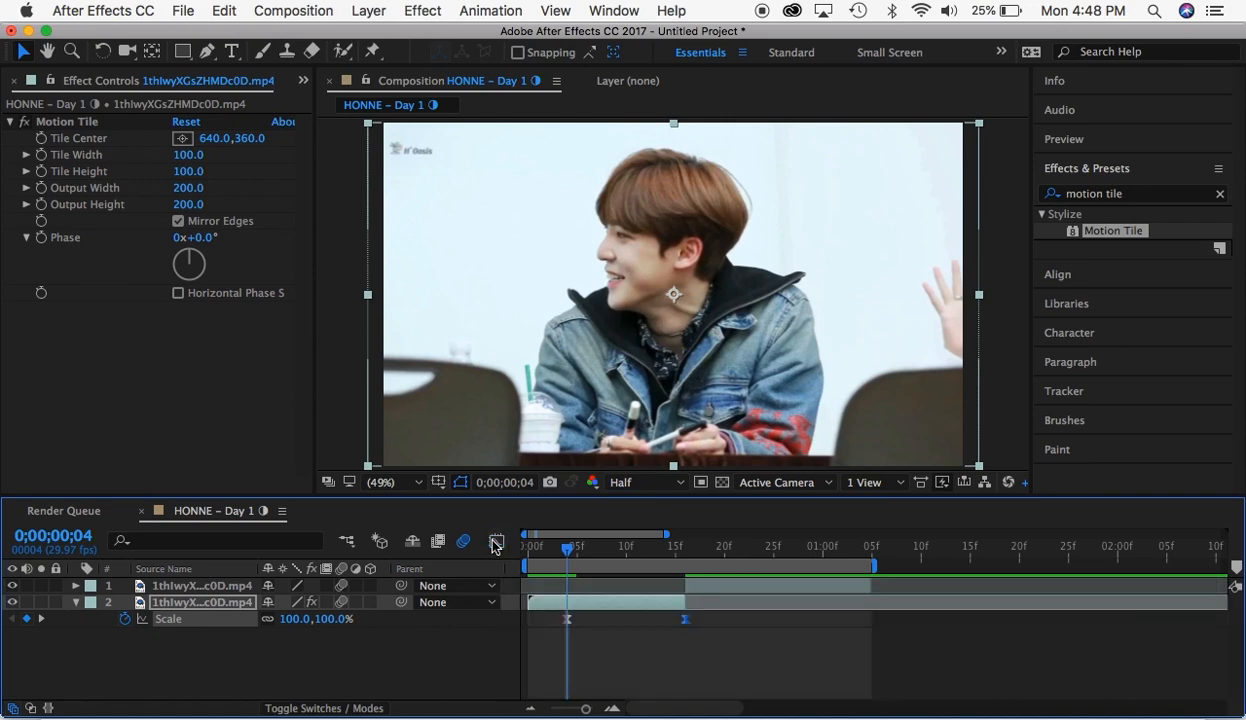
{"action": "left_click_drag", "start_coordinate": [684, 550], "coordinate": [522, 546]}
{"action": "key", "text": "space"}
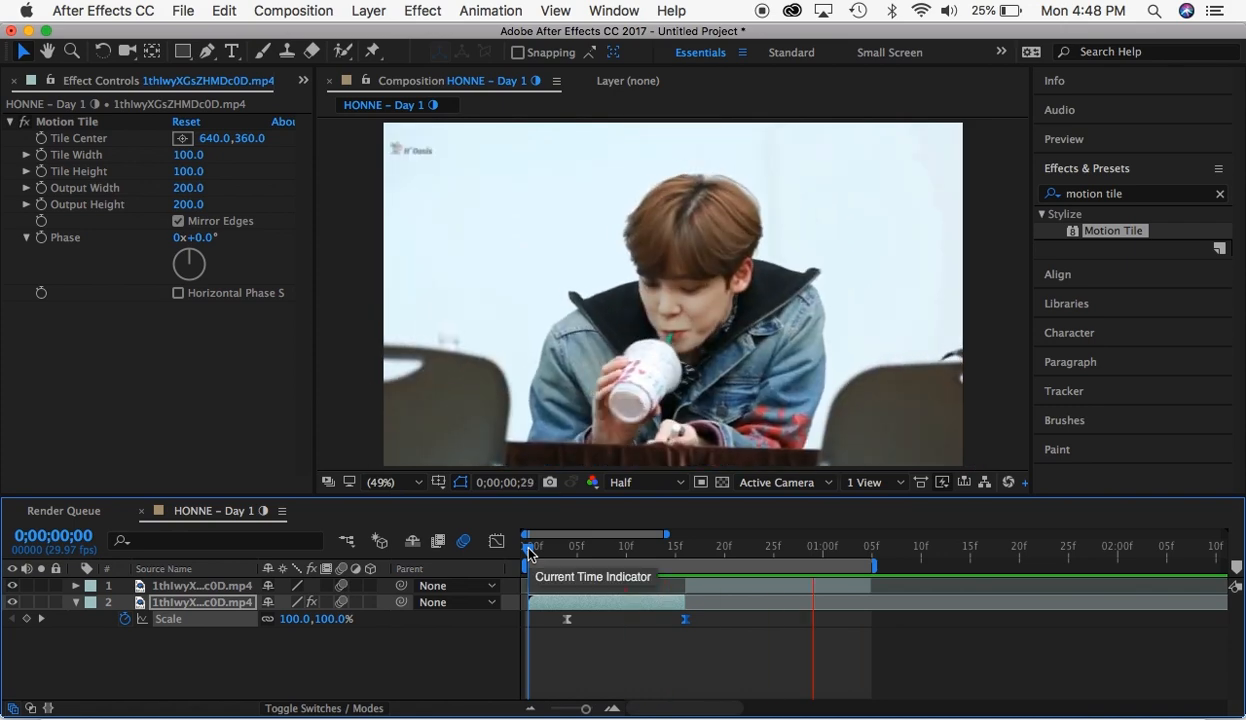
{"action": "key", "text": "space"}
- Try reshaping the first segment's Scale value graph with a steep rise into the second keyframe, and preview it from the start
{"action": "left_click_drag", "start_coordinate": [608, 549], "coordinate": [634, 549]}
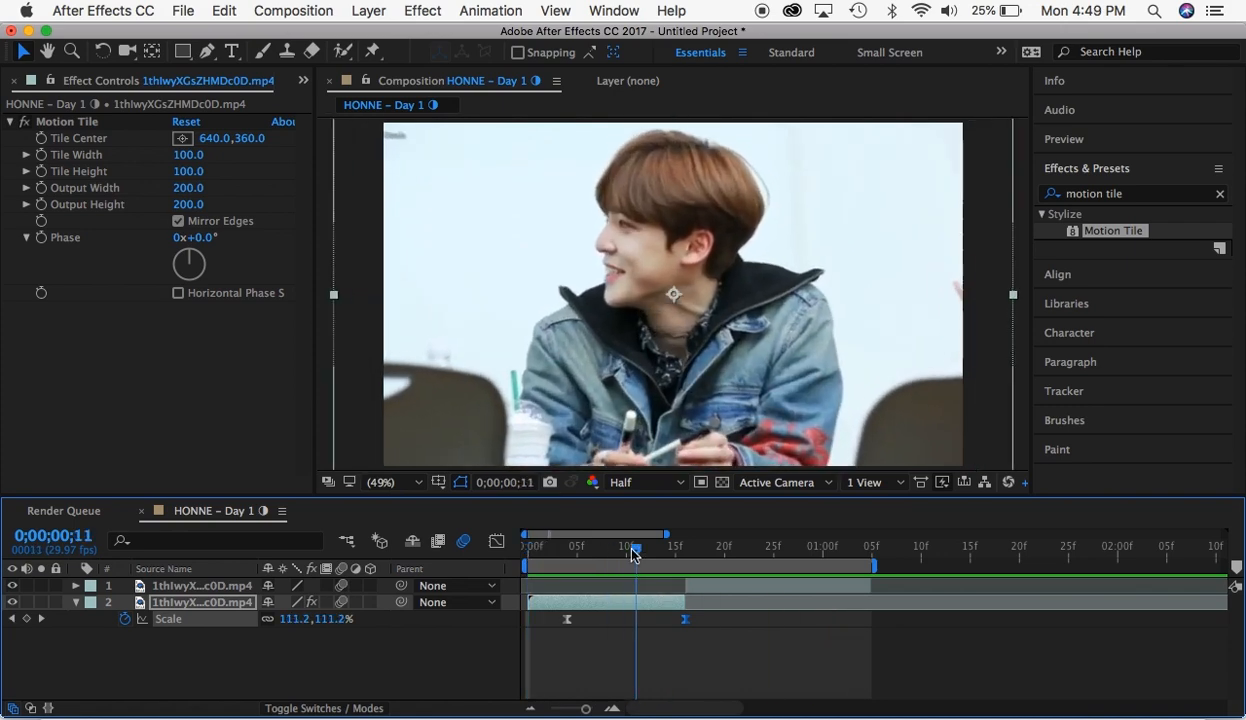
{"action": "left_click", "coordinate": [496, 541]}
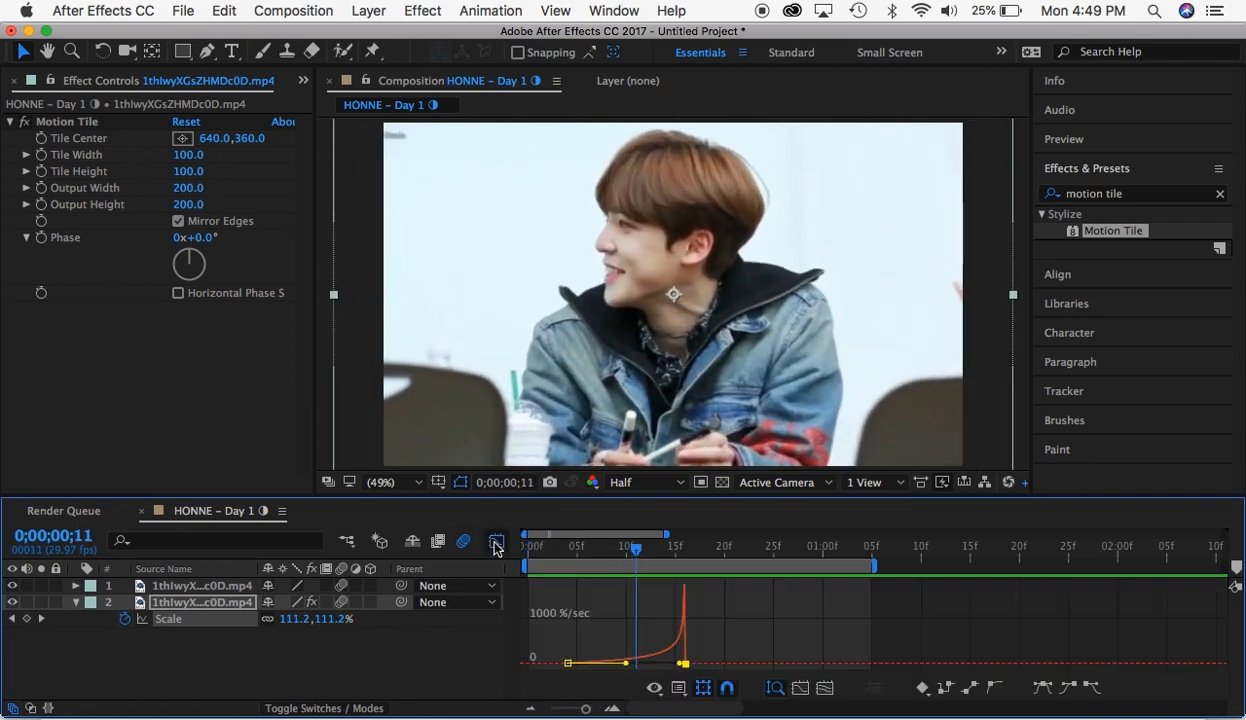
{"action": "left_click", "coordinate": [655, 688]}
{"action": "left_click", "coordinate": [721, 528]}
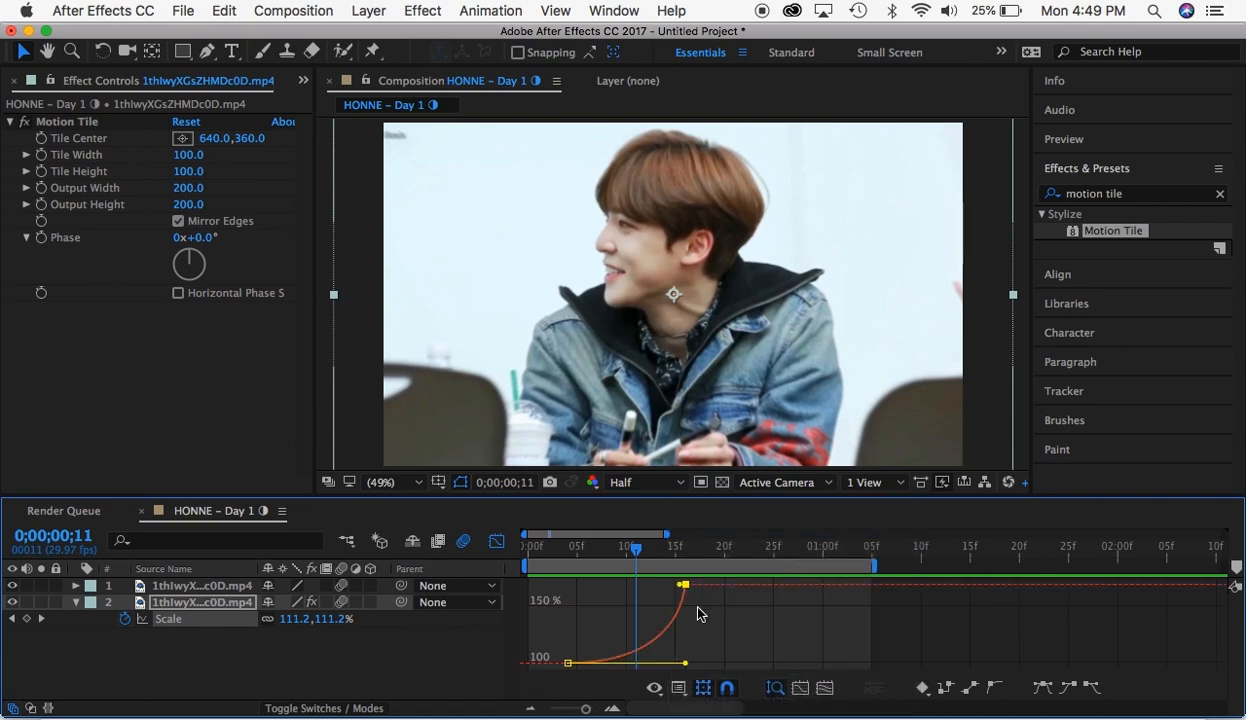
{"action": "left_click_drag", "start_coordinate": [668, 645], "coordinate": [664, 667]}
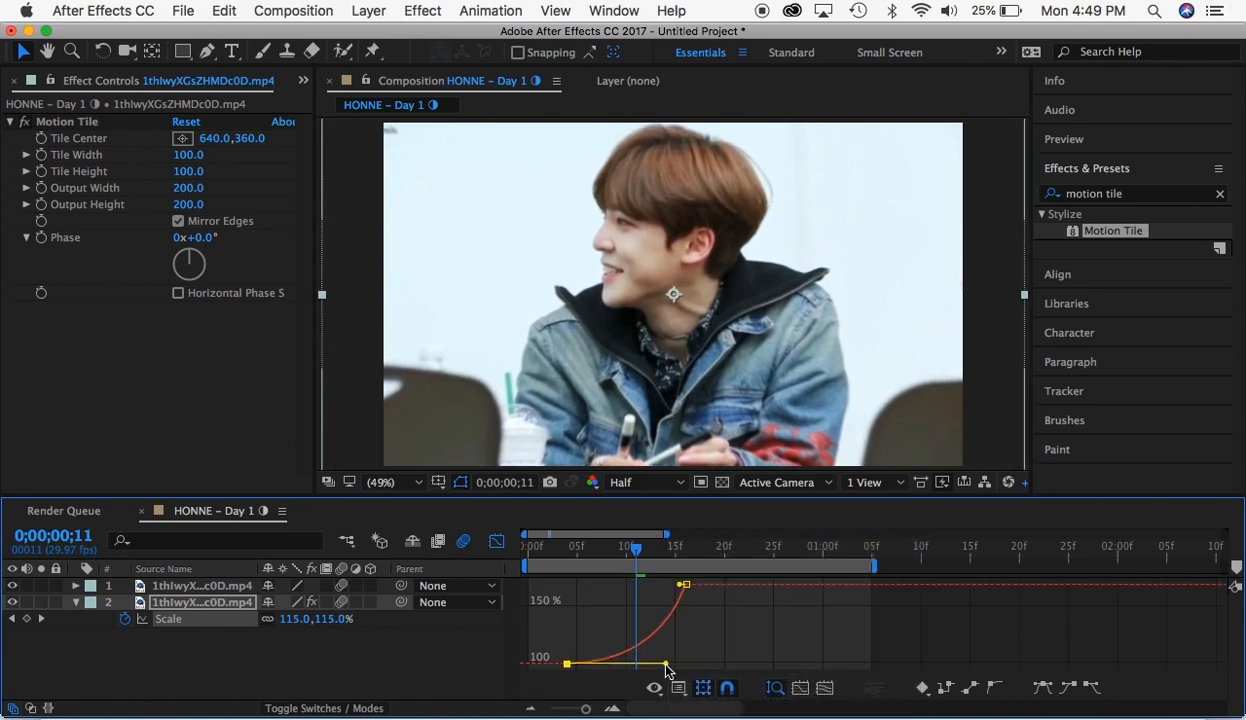
{"action": "left_click_drag", "start_coordinate": [675, 592], "coordinate": [672, 668]}
{"action": "left_click_drag", "start_coordinate": [543, 554], "coordinate": [495, 551]}
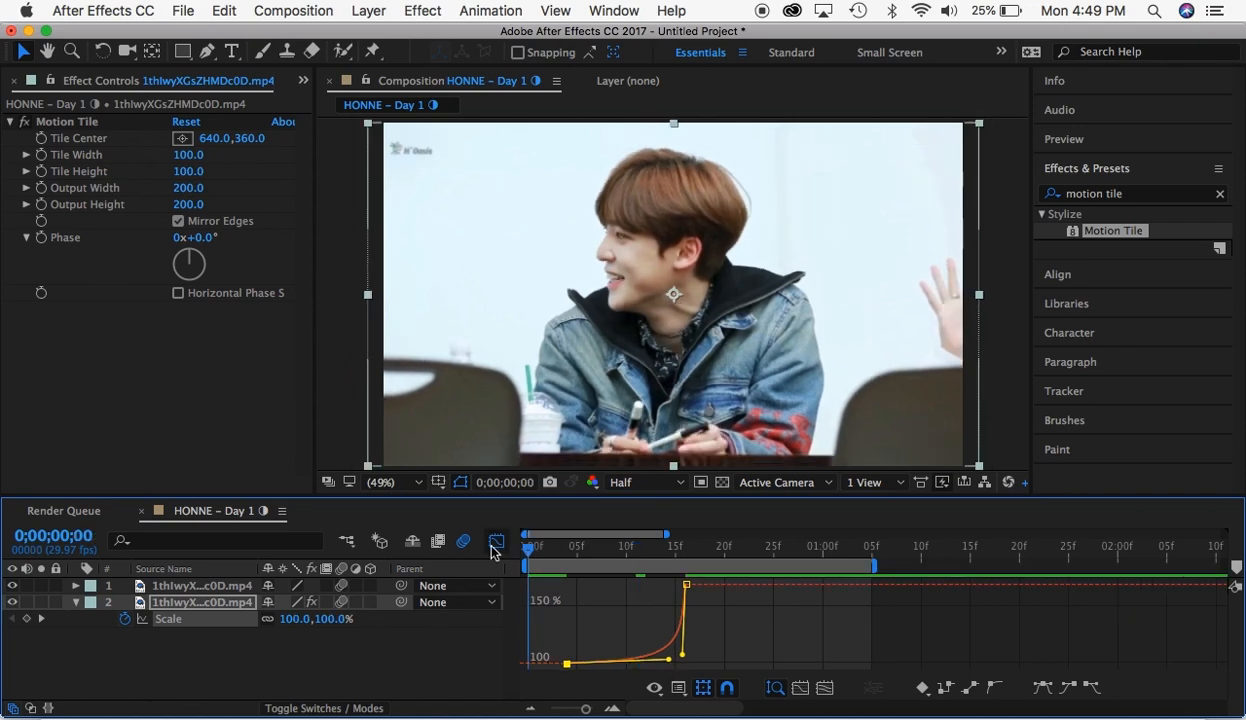
{"action": "key", "text": "space"}
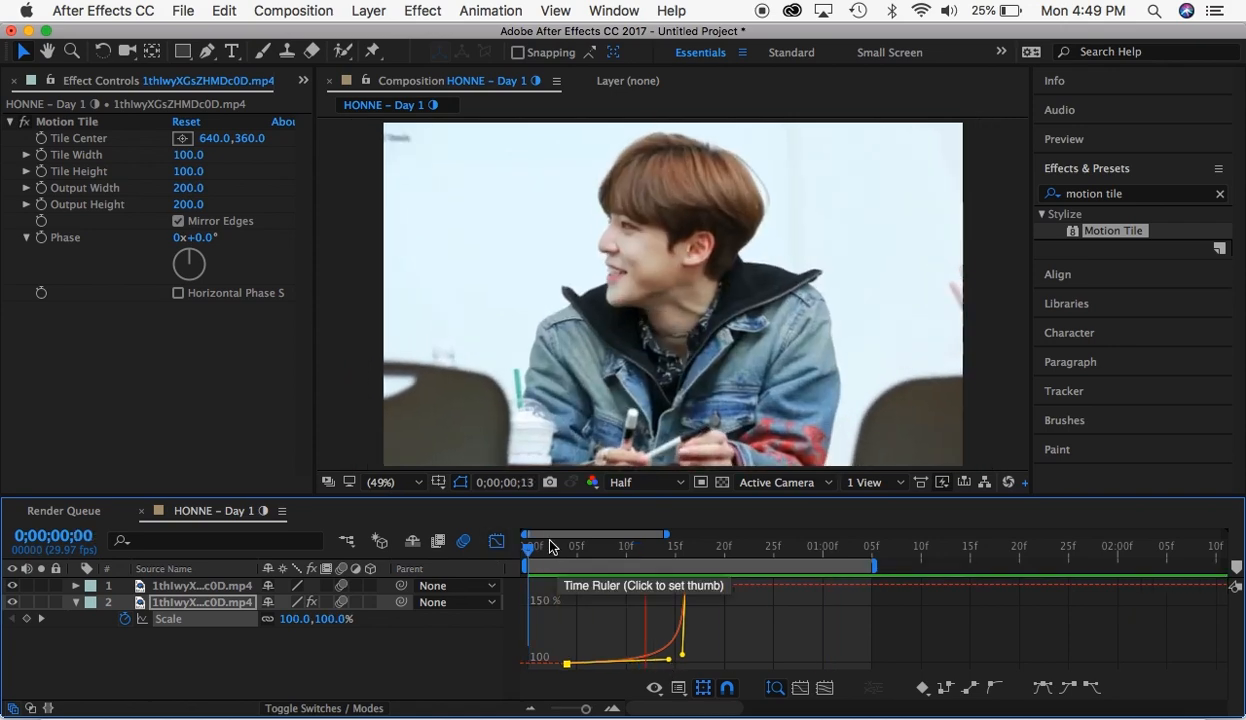
{"action": "left_click", "coordinate": [497, 541]}
- Extend the first Scale keyframe's ease to 0;00;00;16 in the value graph, and adjust the speed graph to peak at the second keyframe
{"action": "left_click", "coordinate": [685, 548]}
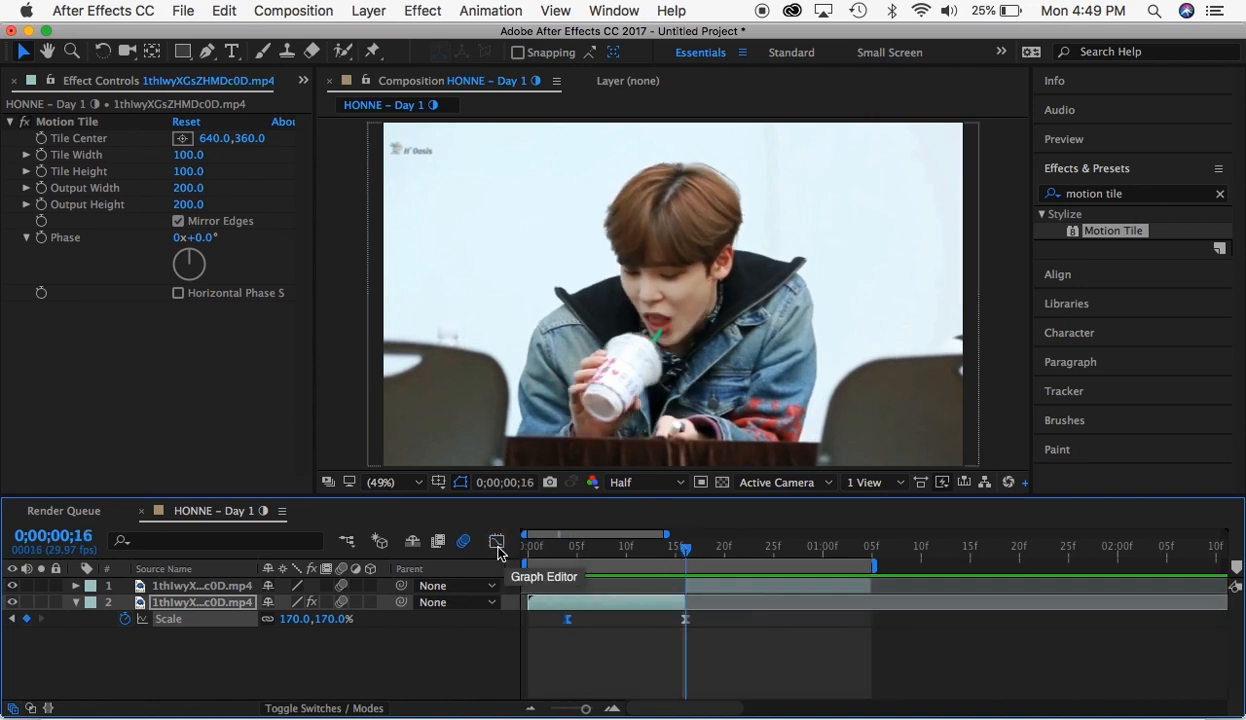
{"action": "left_click", "coordinate": [497, 541]}
{"action": "mouse_move", "coordinate": [667, 649]}
{"action": "left_mouse_down"}
{"action": "mouse_move", "coordinate": [683, 584]}
{"action": "mouse_move", "coordinate": [685, 663]}
{"action": "left_mouse_up"}
{"action": "left_click_drag", "start_coordinate": [683, 584], "coordinate": [645, 584]}
{"action": "left_click", "coordinate": [567, 548]}
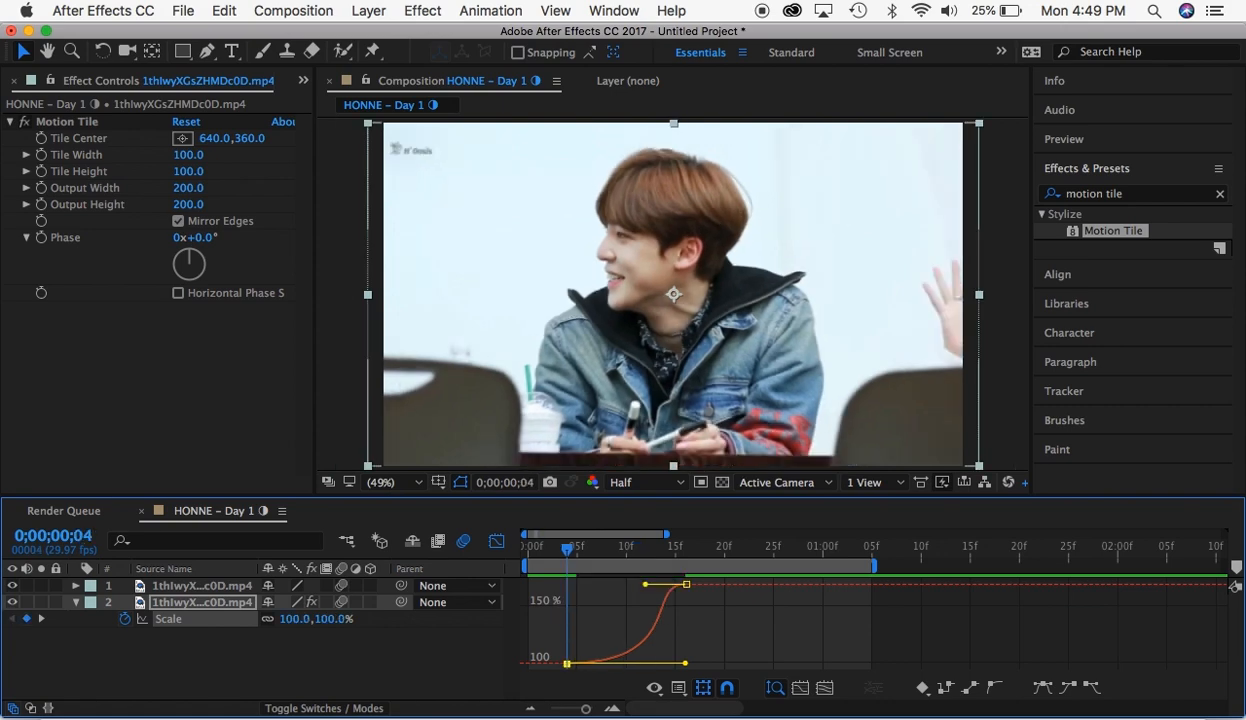
{"action": "left_click", "coordinate": [654, 688]}
{"action": "left_click", "coordinate": [740, 545]}
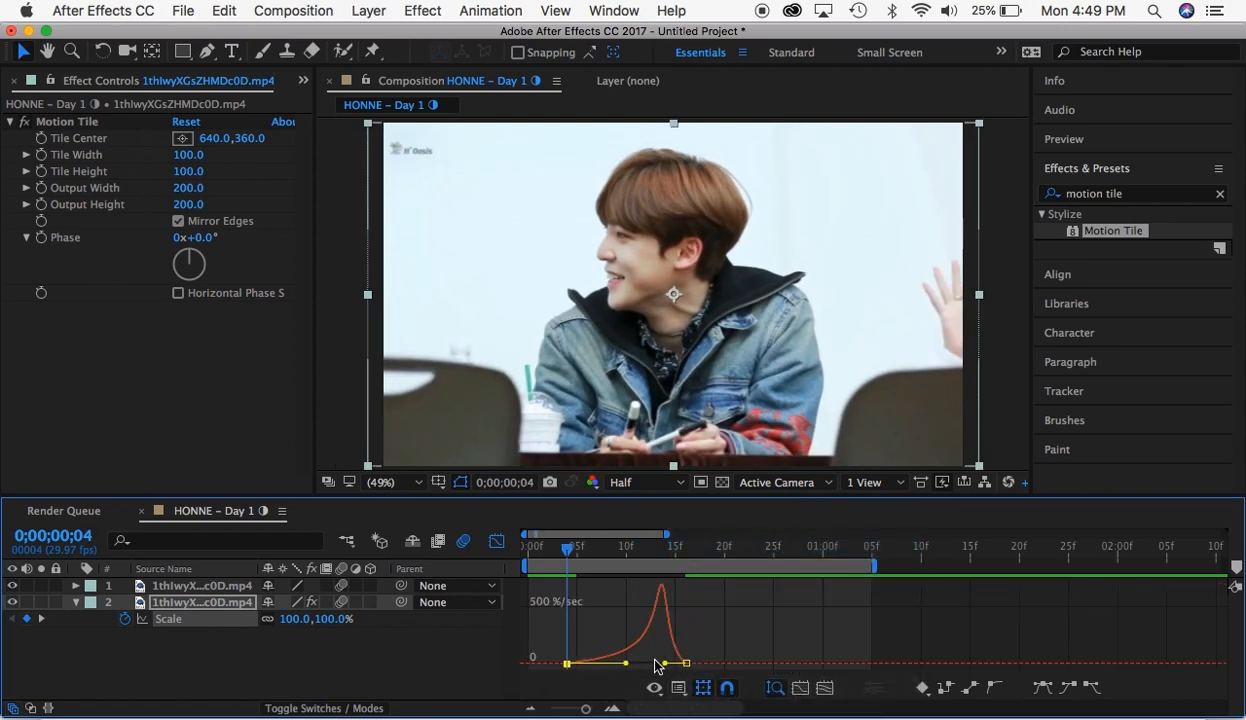
{"action": "left_click_drag", "start_coordinate": [664, 664], "coordinate": [720, 667]}
{"action": "left_click", "coordinate": [497, 541]}
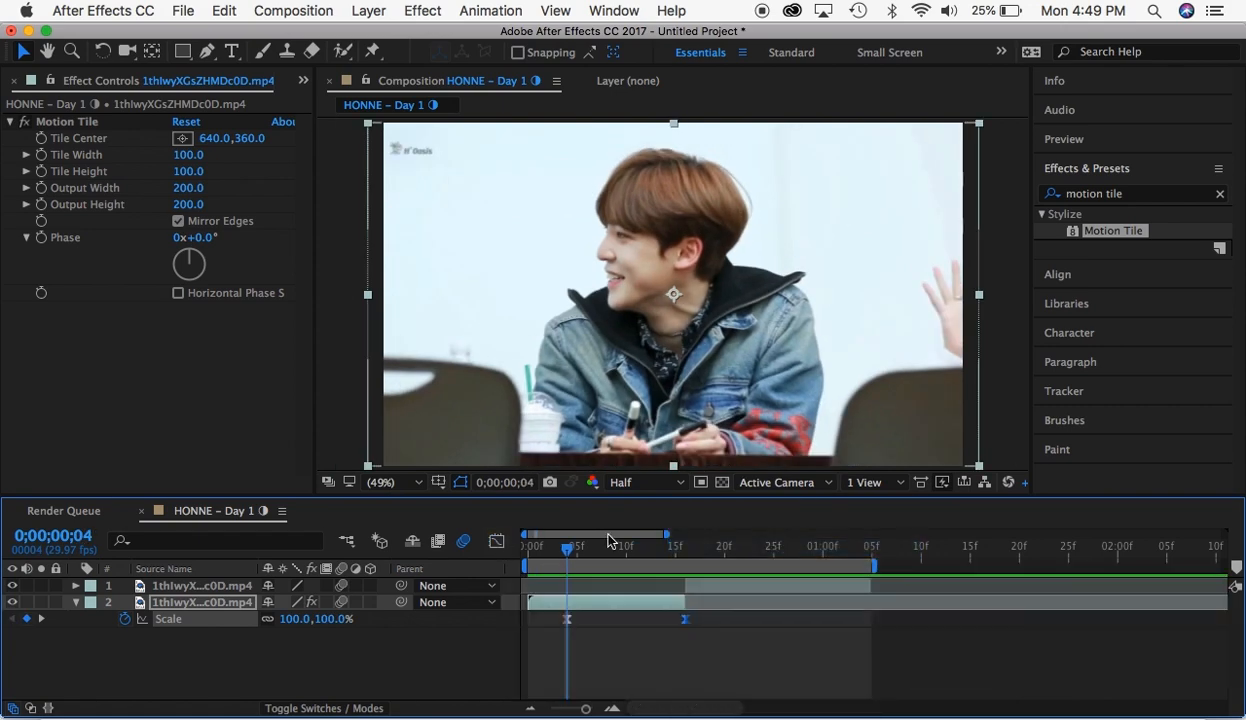
- Copy the Motion Tile effect from the first segment onto the second segment, undoing any accidental shift of the footage
{"action": "left_click", "coordinate": [682, 545]}
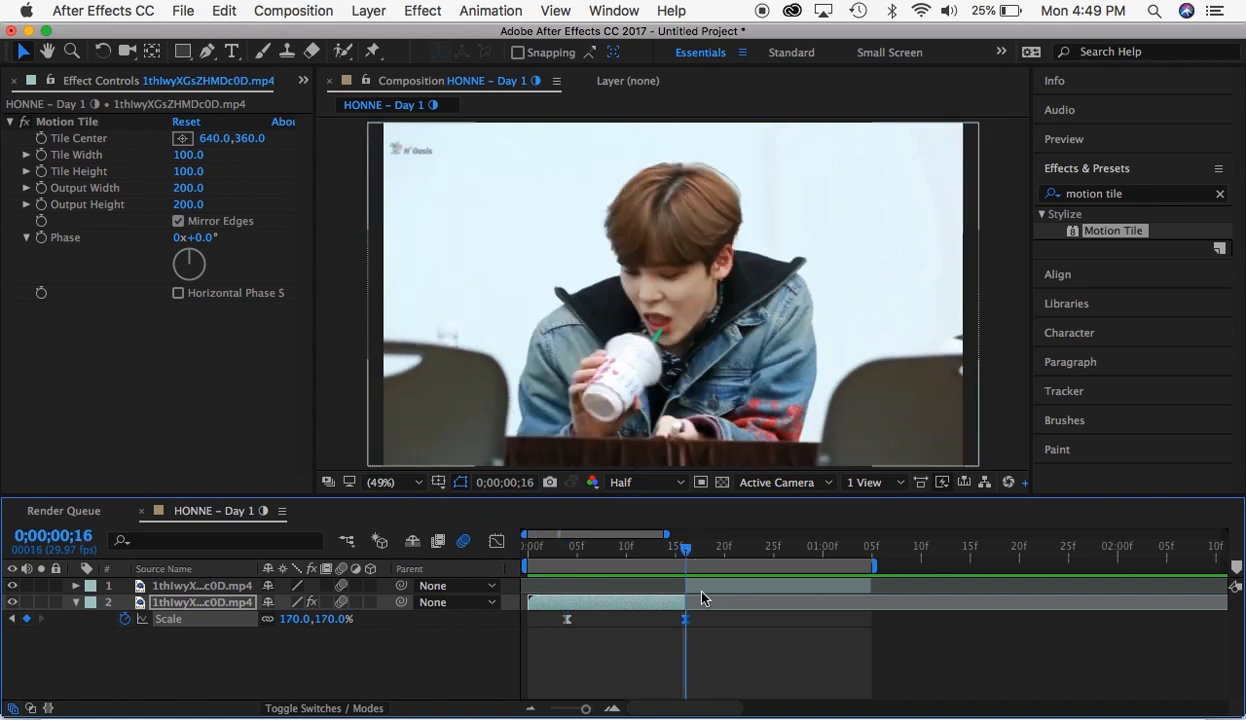
{"action": "left_click", "coordinate": [700, 587]}
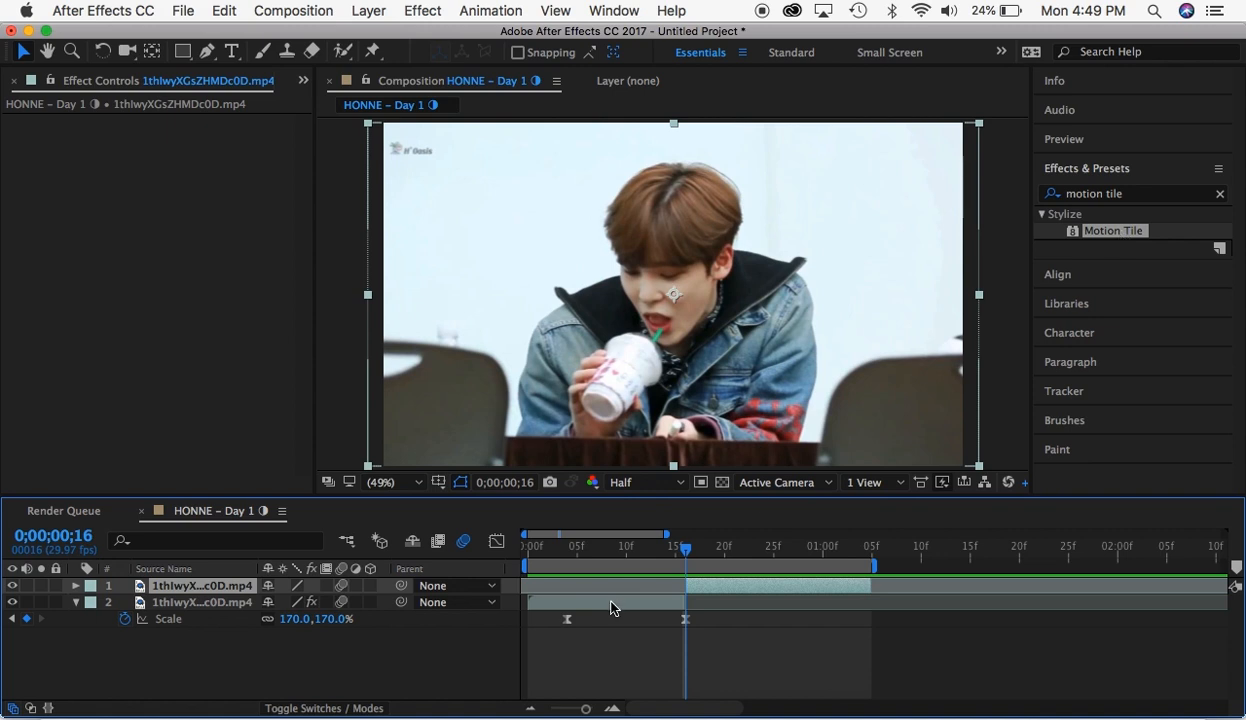
{"action": "left_click", "coordinate": [660, 605]}
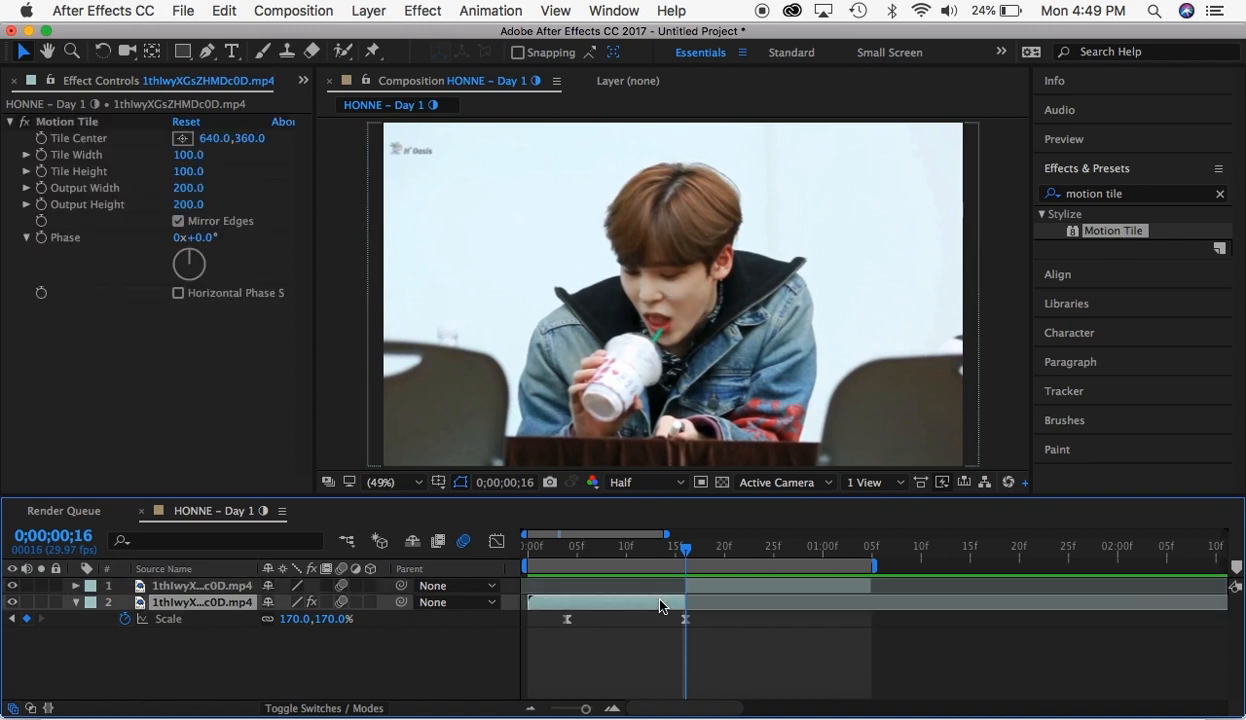
{"action": "left_click", "coordinate": [85, 123]}
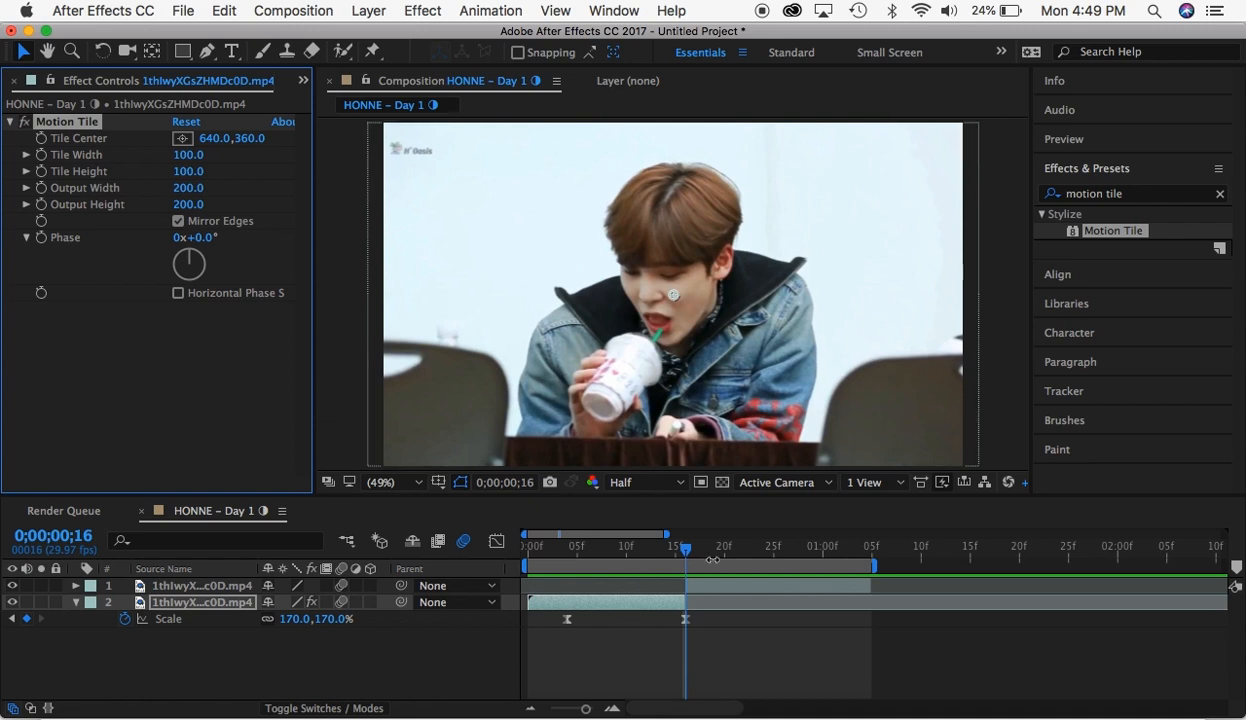
{"action": "left_click", "coordinate": [709, 590]}
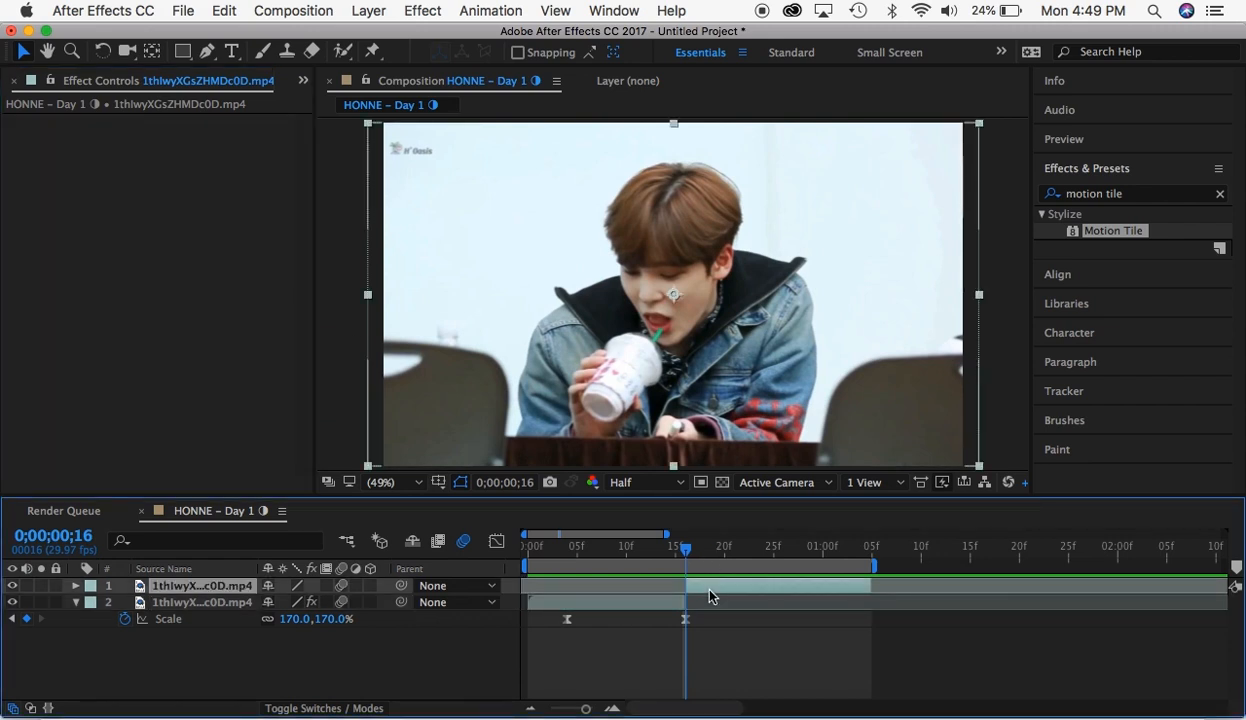
{"action": "key", "text": "super+v"}
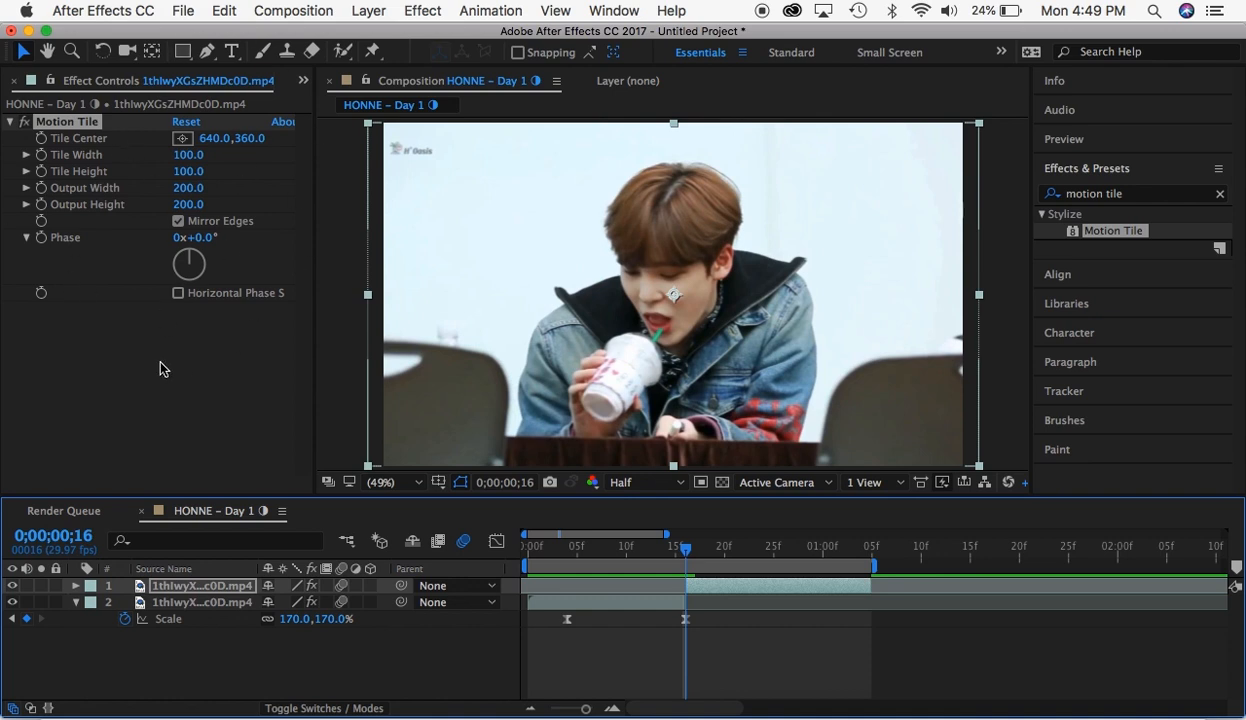
{"action": "left_click", "coordinate": [616, 603]}
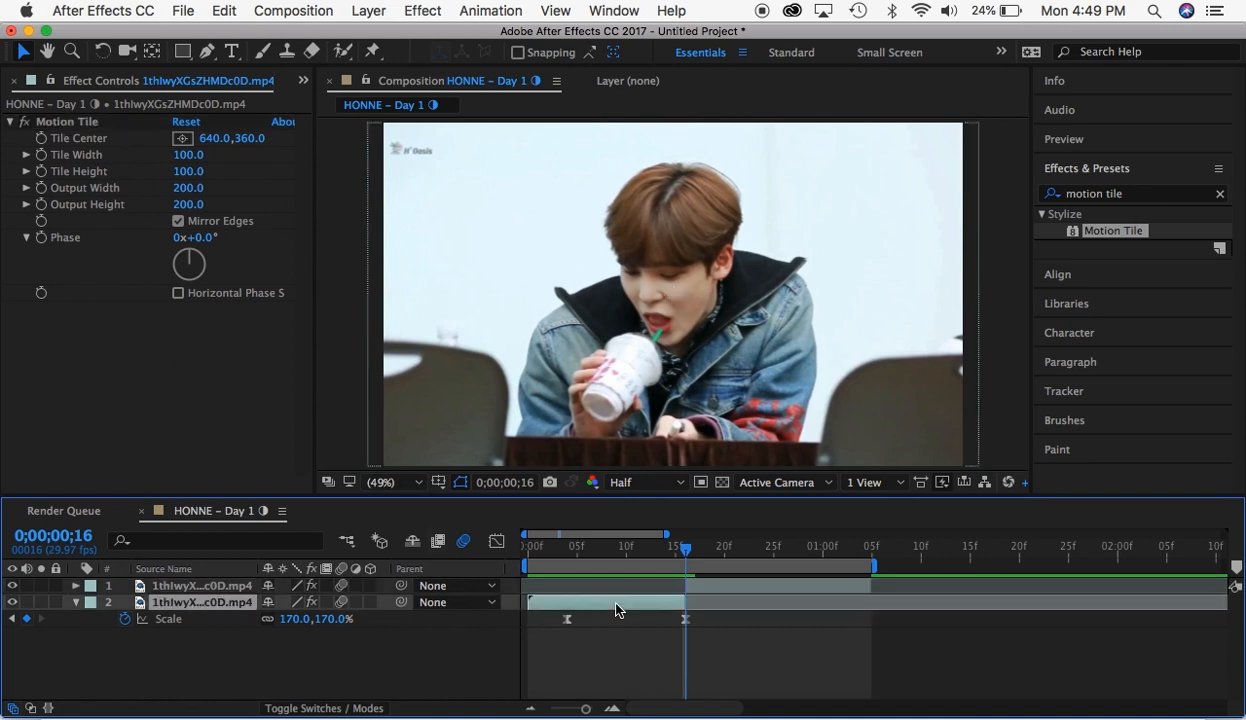
{"action": "left_click", "coordinate": [714, 591]}
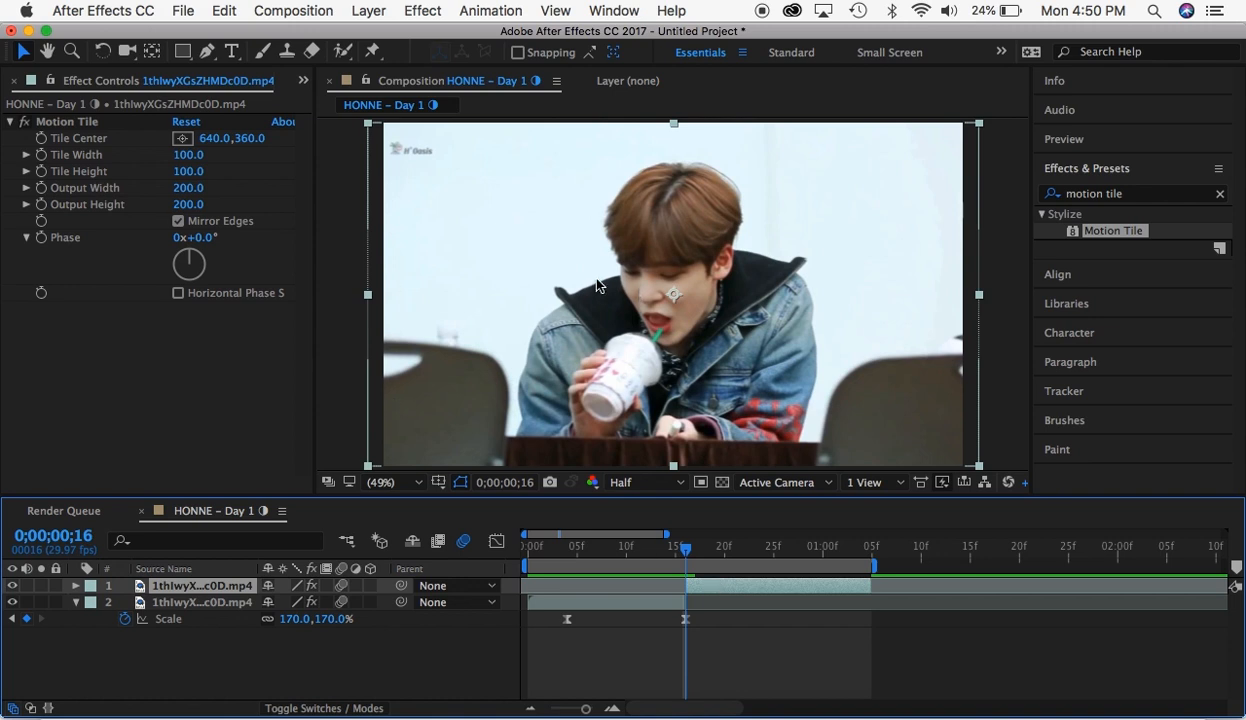
{"action": "mouse_move", "coordinate": [559, 287]}
{"action": "left_mouse_down"}
{"action": "mouse_move", "coordinate": [694, 281]}
{"action": "mouse_move", "coordinate": [531, 272]}
{"action": "mouse_move", "coordinate": [548, 274]}
{"action": "left_mouse_up"}
{"action": "key", "text": "super+z"}
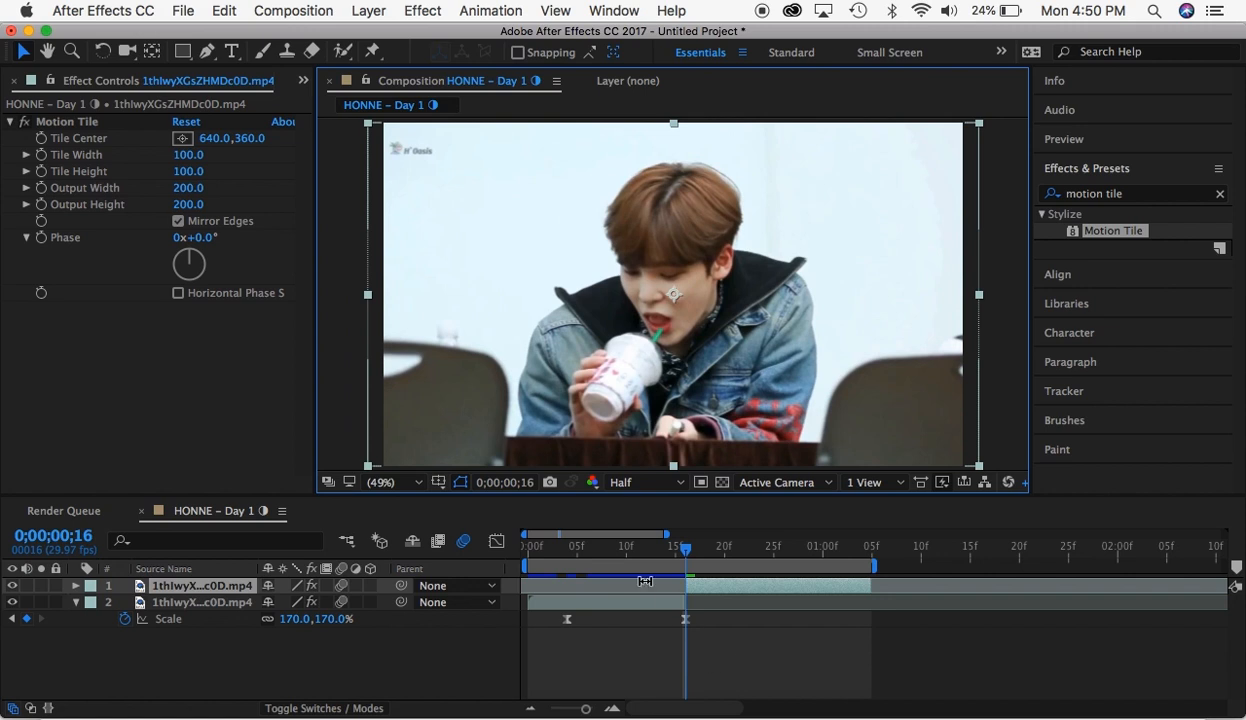
- Keyframe the second segment's Scale from 77% at 0;00;00;16 to 100% at about 0;00;01;02
{"action": "key", "text": "s"}
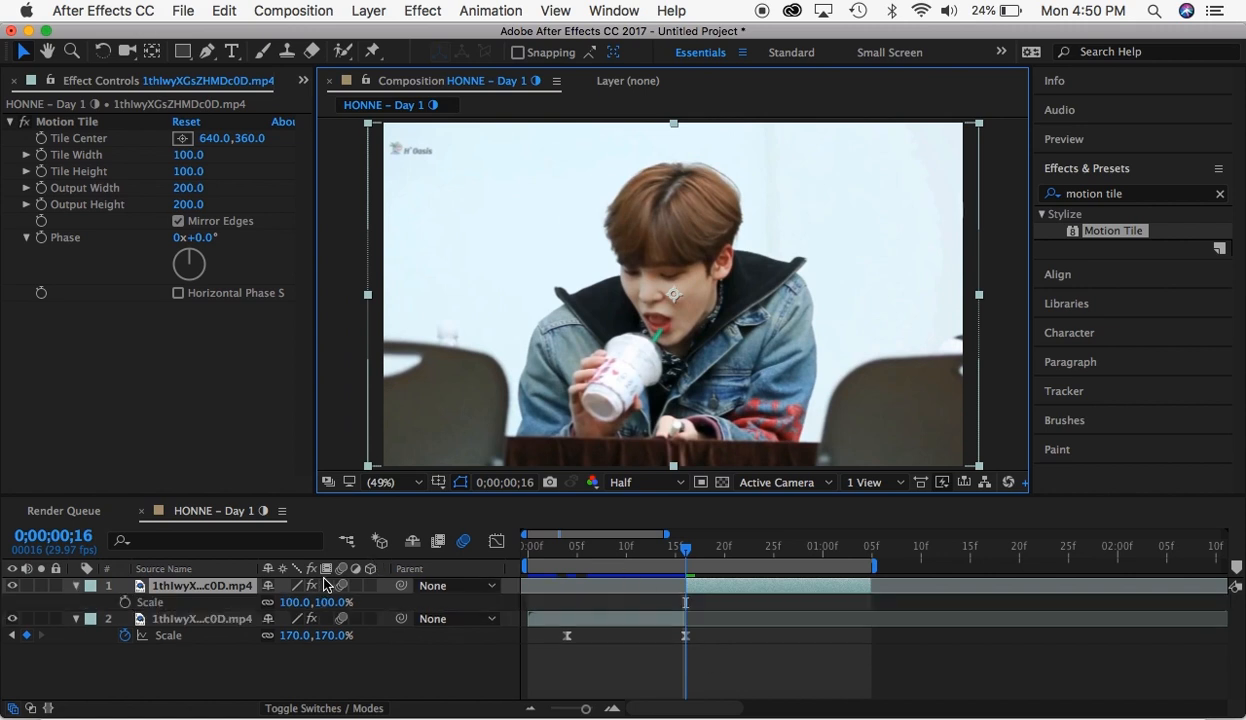
{"action": "left_click", "coordinate": [125, 604]}
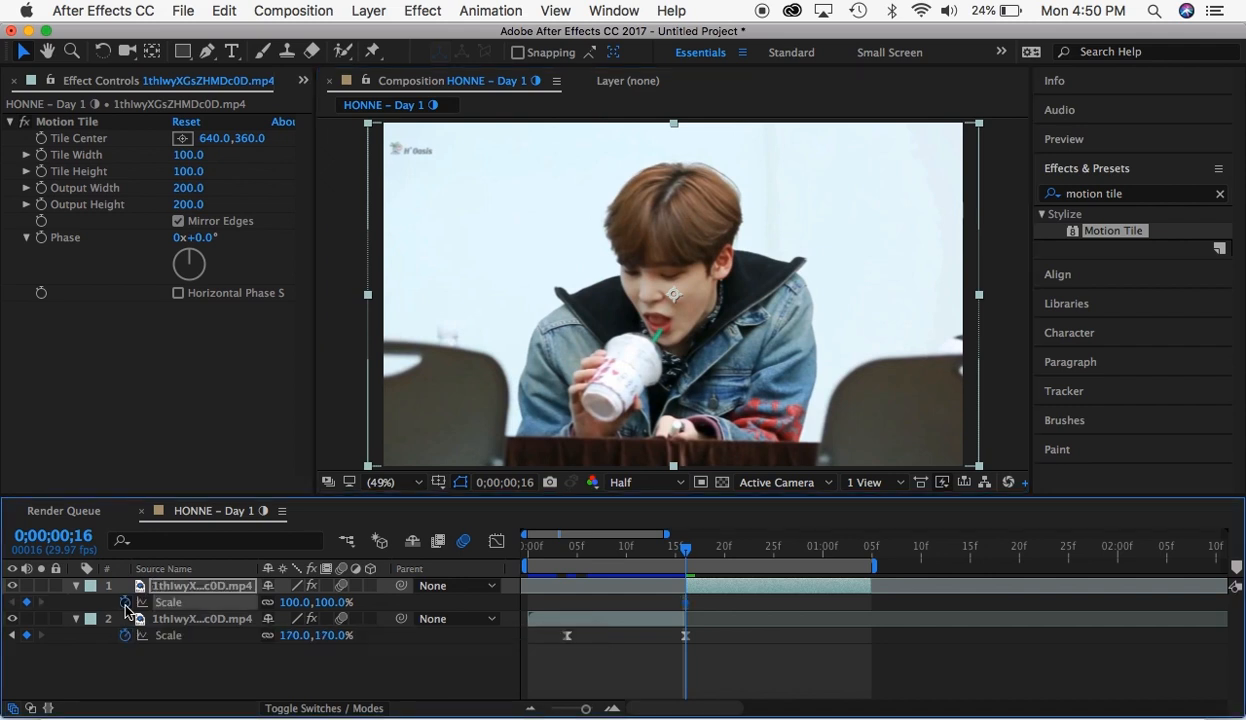
{"action": "left_click_drag", "start_coordinate": [685, 603], "coordinate": [838, 620]}
{"action": "left_click", "coordinate": [28, 603]}
{"action": "left_click_drag", "start_coordinate": [656, 561], "coordinate": [684, 606]}
{"action": "left_click_drag", "start_coordinate": [333, 602], "coordinate": [311, 602]}
- Apply Easy Ease to both Scale keyframes of the second segment
{"action": "left_click", "coordinate": [843, 603]}
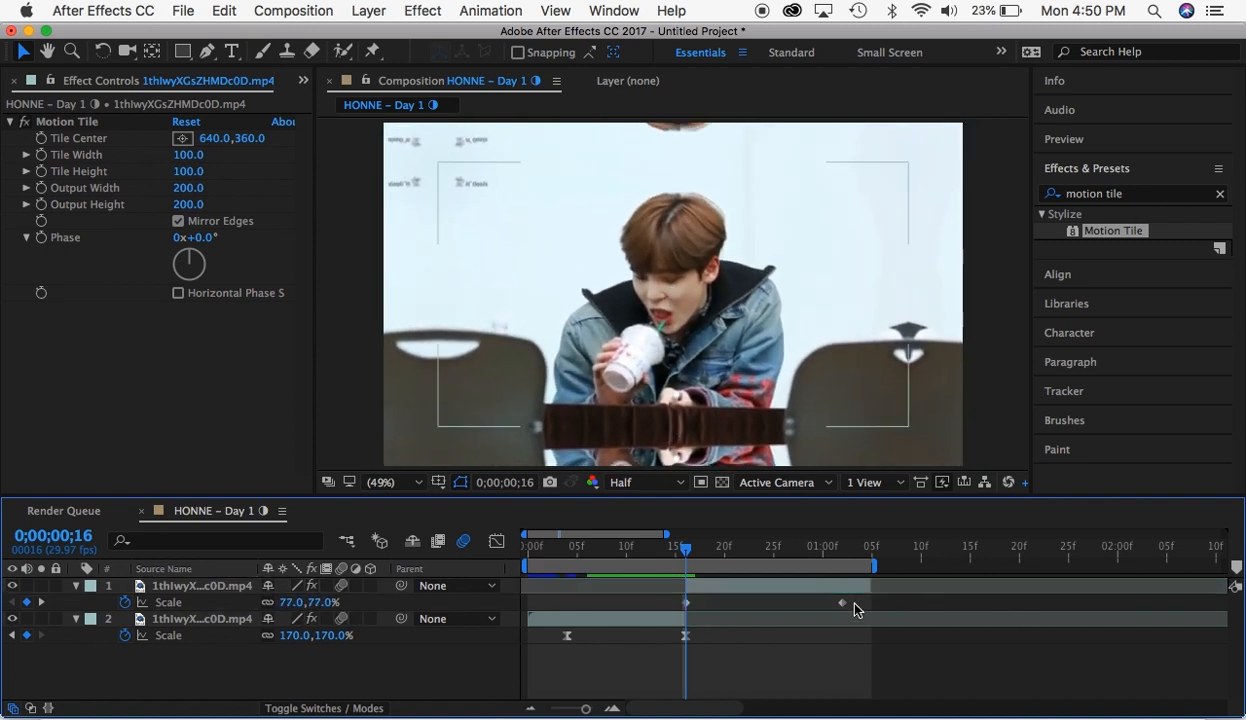
{"action": "right_click", "coordinate": [686, 604]}
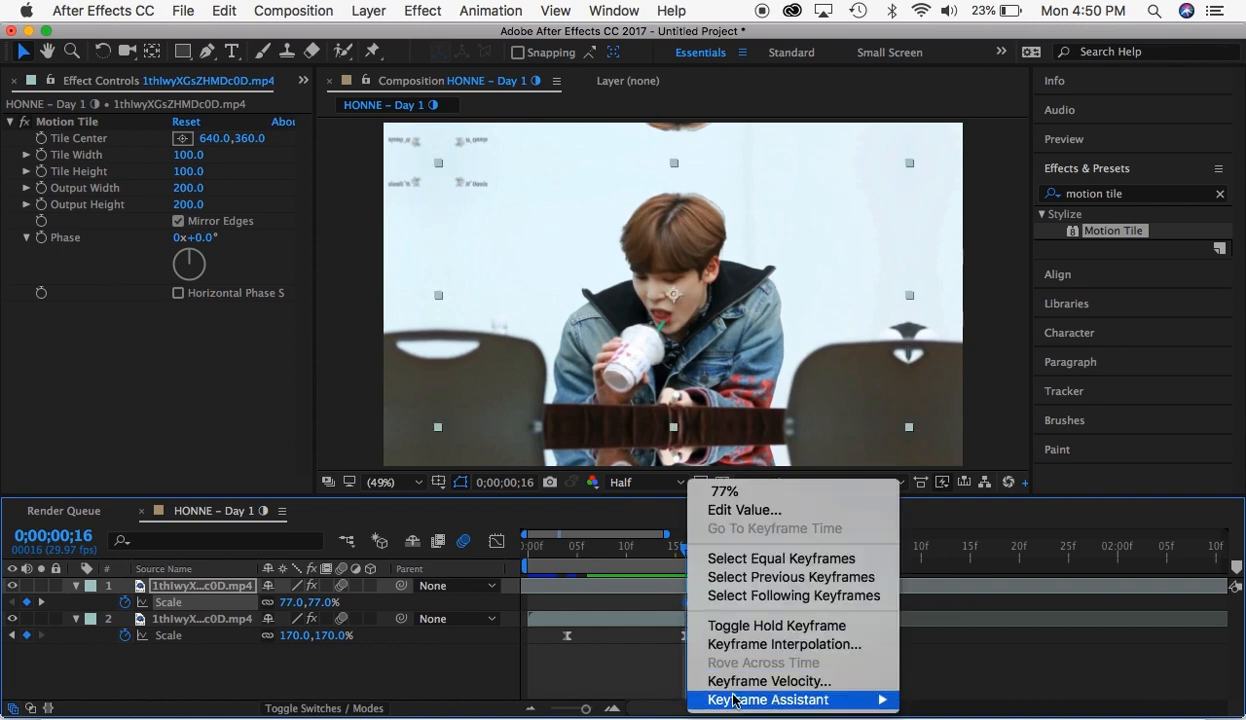
{"action": "mouse_move", "coordinate": [785, 697]}
{"action": "left_click", "coordinate": [955, 588]}
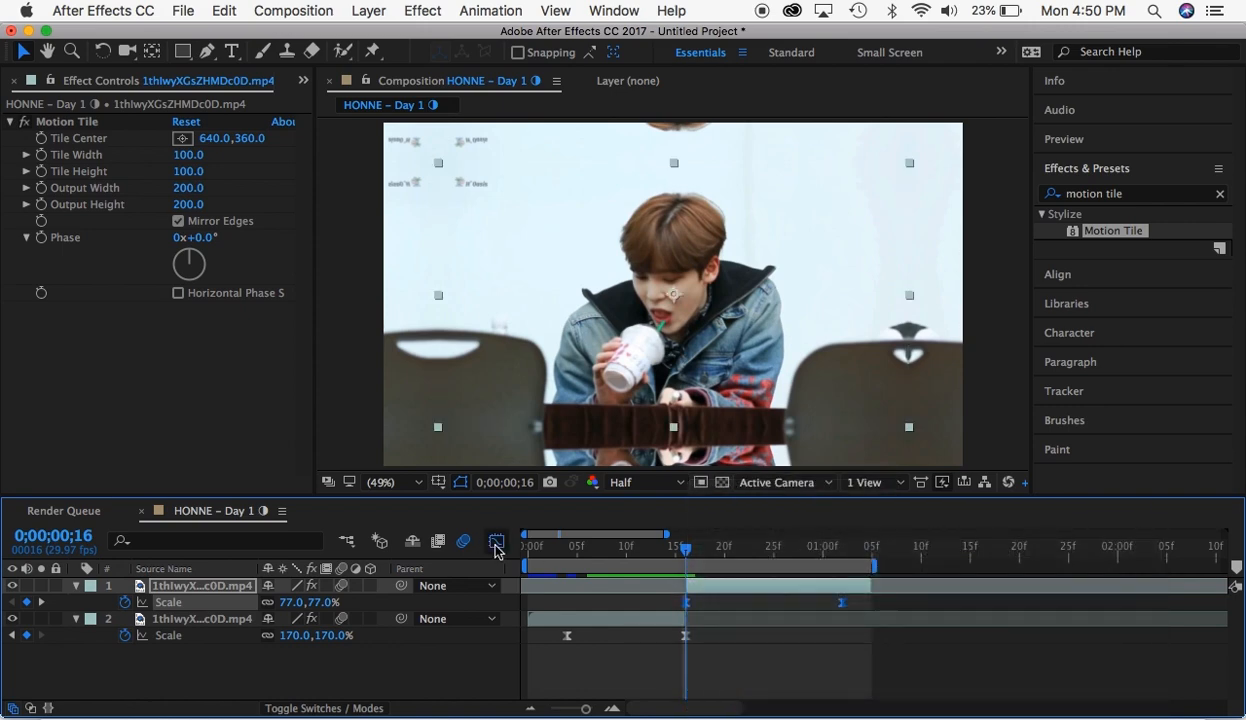
- Shape the second segment's Scale speed graph to peak at the 0;00;00;16 keyframe and taper off toward the last keyframe
{"action": "left_click", "coordinate": [496, 541]}
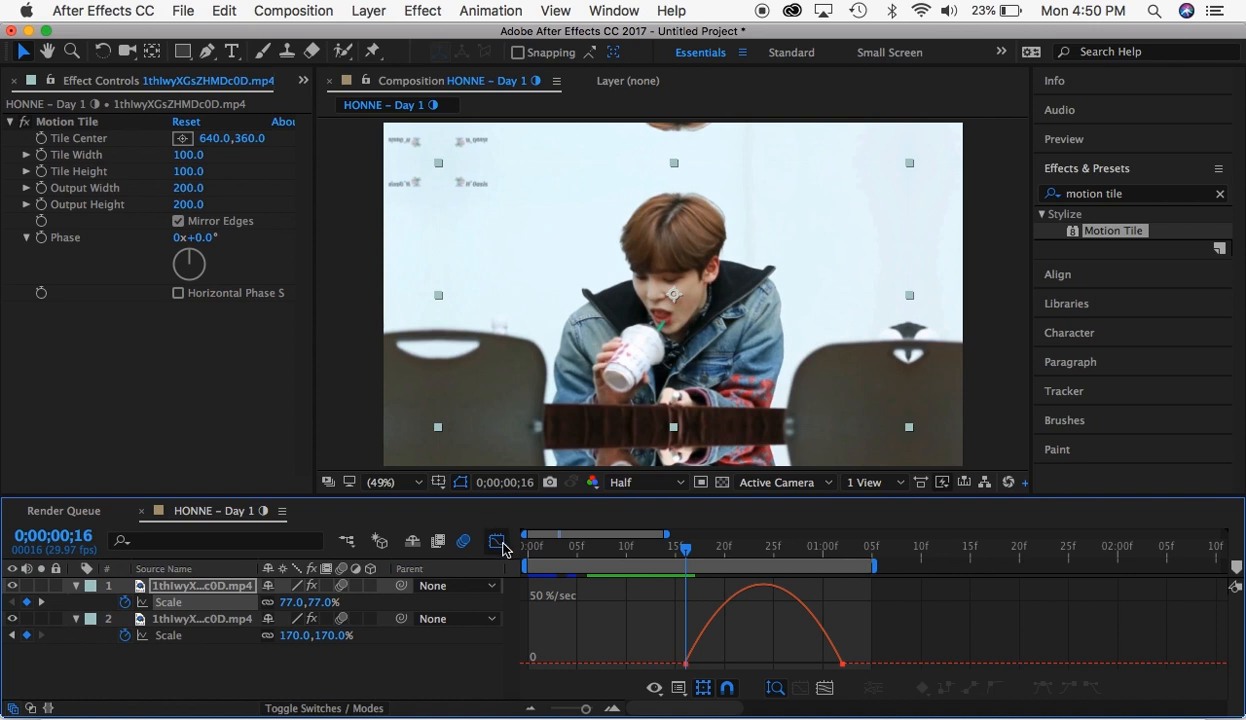
{"action": "left_click", "coordinate": [686, 664]}
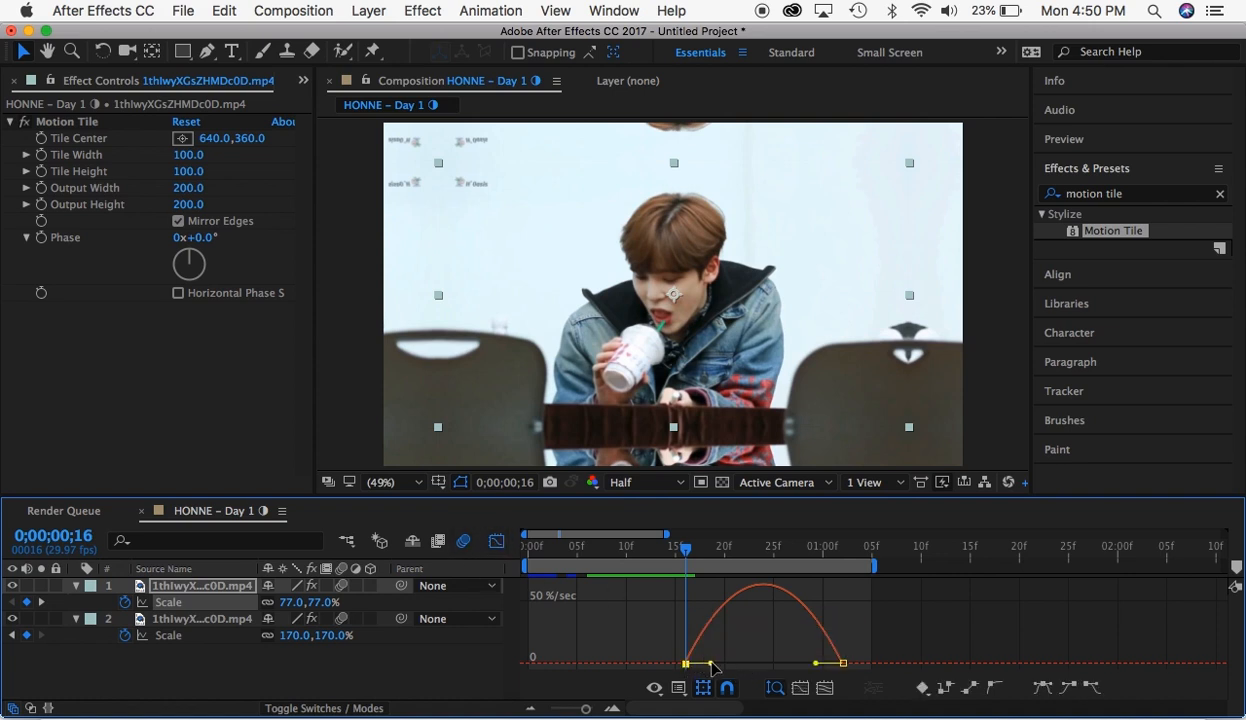
{"action": "left_click_drag", "start_coordinate": [712, 664], "coordinate": [644, 657]}
{"action": "left_click_drag", "start_coordinate": [816, 664], "coordinate": [697, 668]}
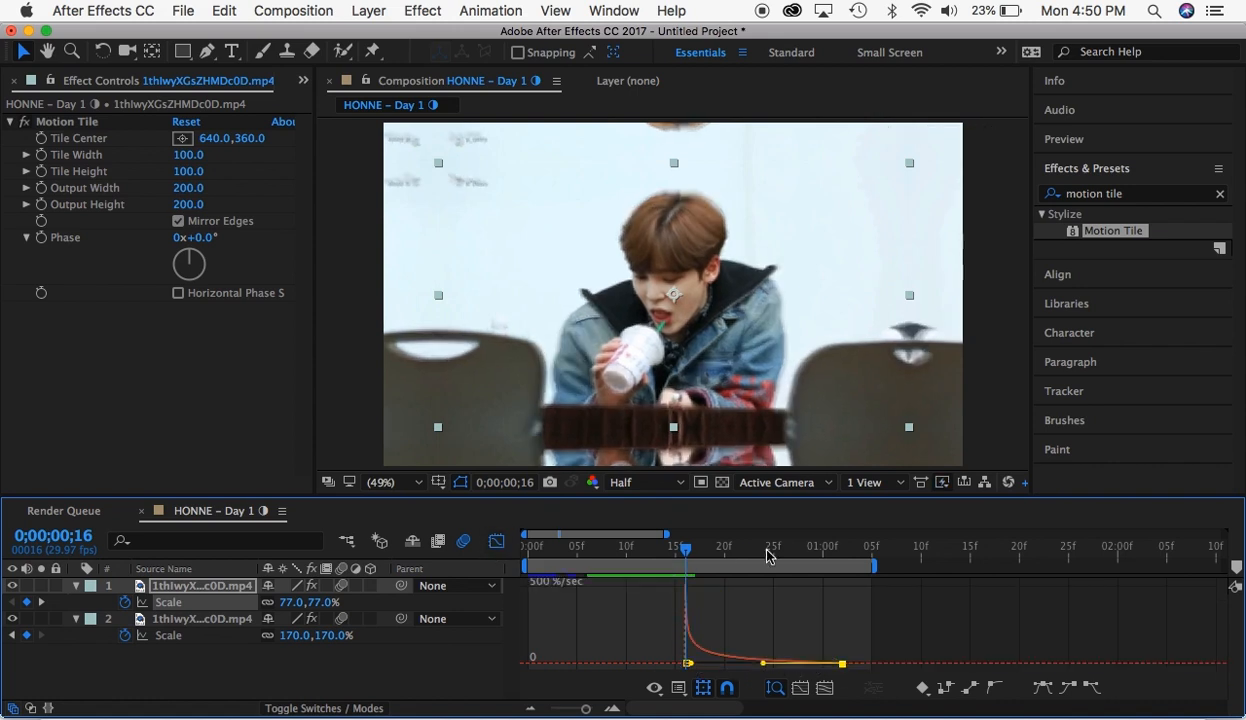
{"action": "key", "text": "shift+F3"}
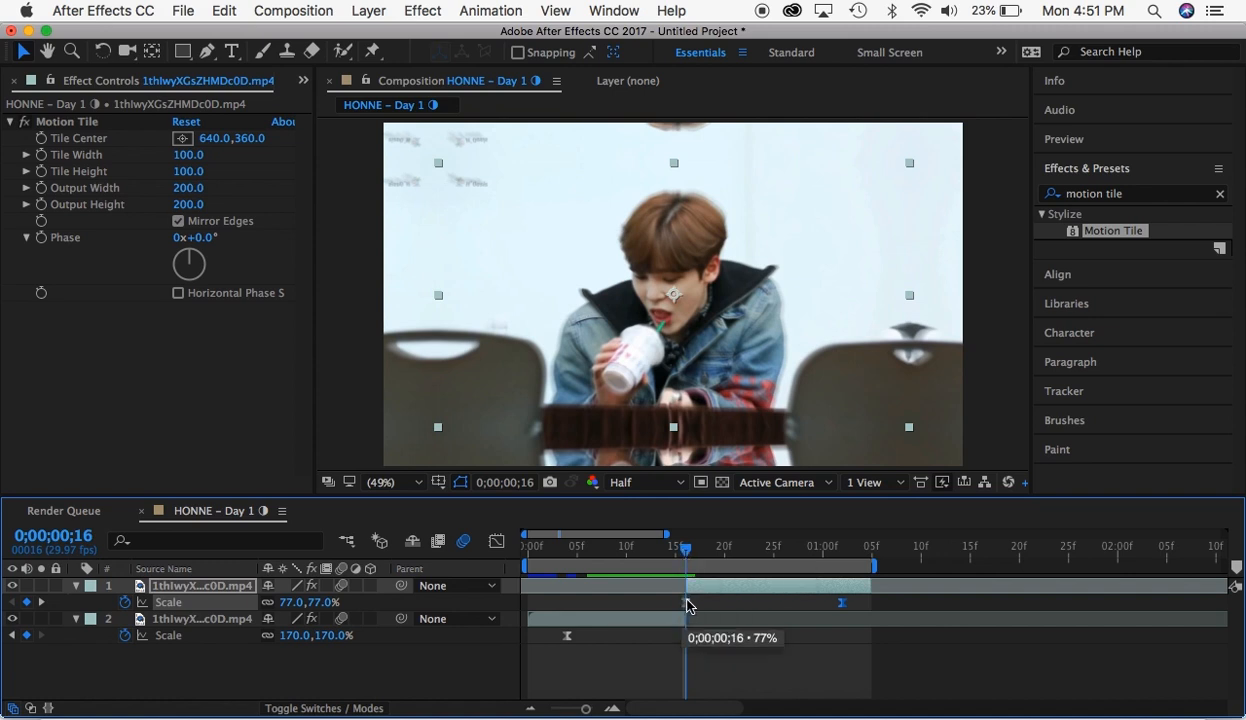
- Compare the Scale speed graphs of the second and first segments around the cut
{"action": "left_click", "coordinate": [495, 545]}
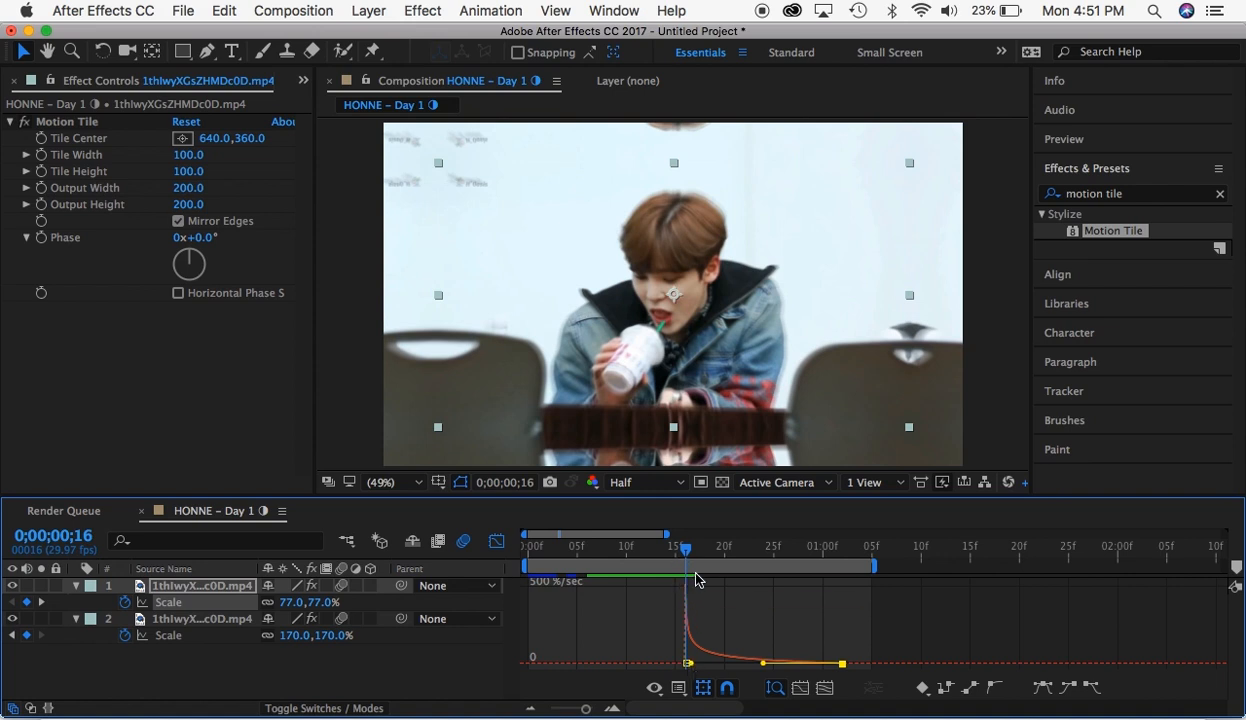
{"action": "left_click", "coordinate": [495, 542]}
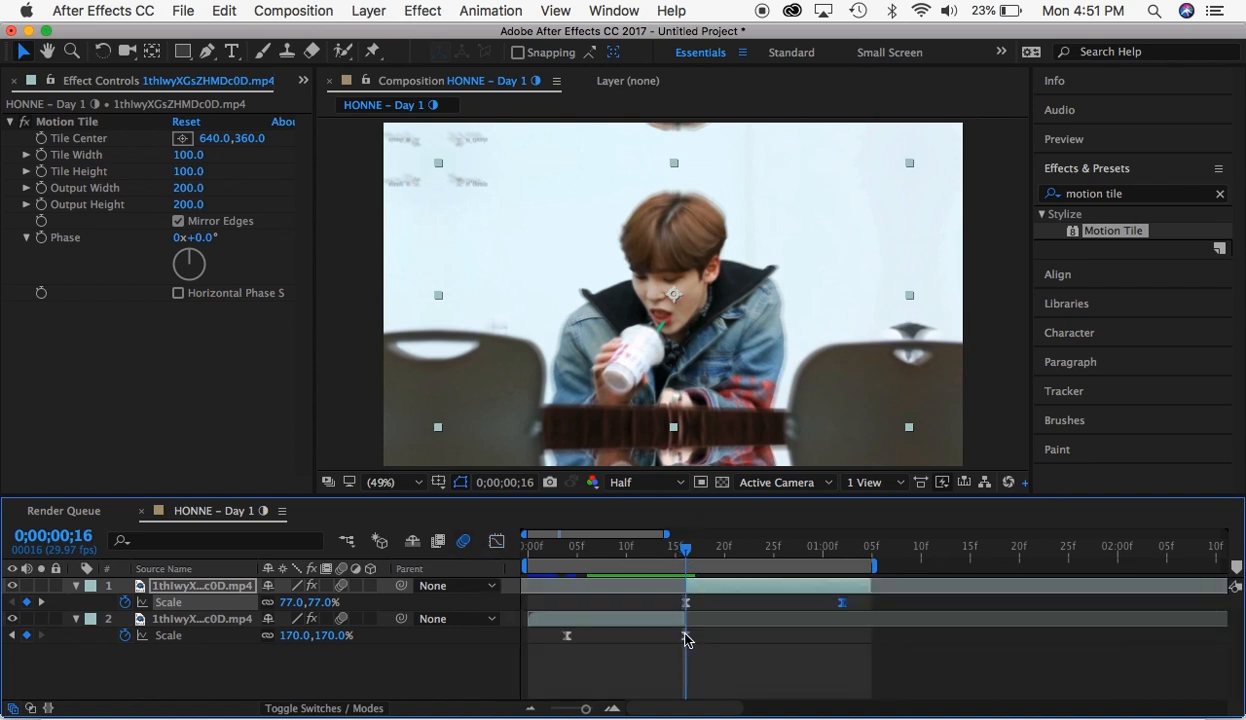
{"action": "left_click", "coordinate": [685, 636]}
{"action": "left_click", "coordinate": [496, 541]}
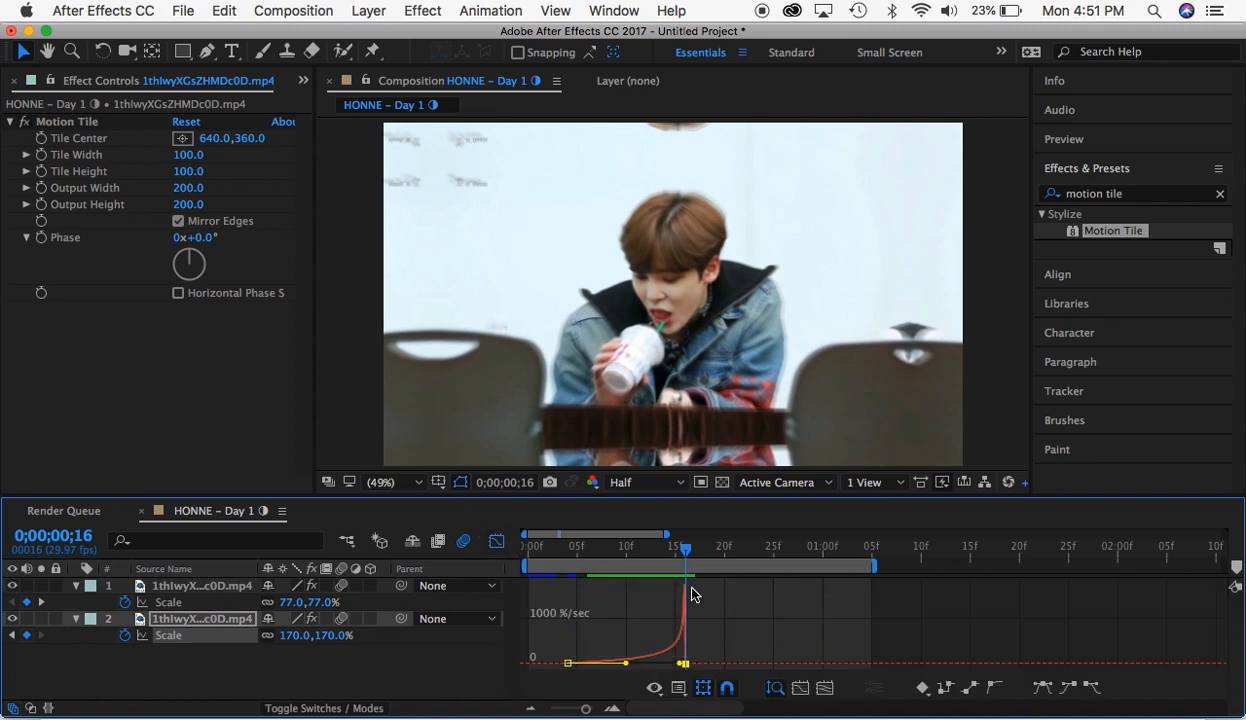
{"action": "key", "text": "shift+F3"}
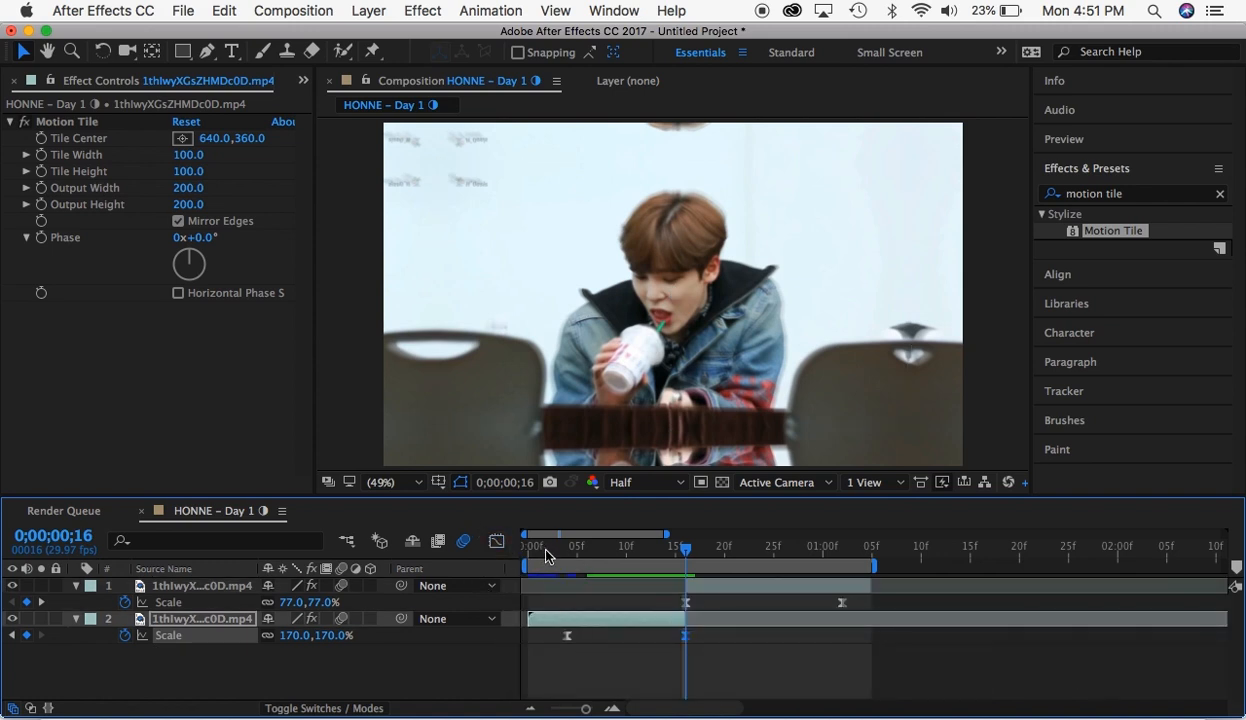
- Scrub through the cut at 0;00;00;16 and preview the zoom transition from the start of the composition
{"action": "left_click_drag", "start_coordinate": [546, 557], "coordinate": [667, 548]}
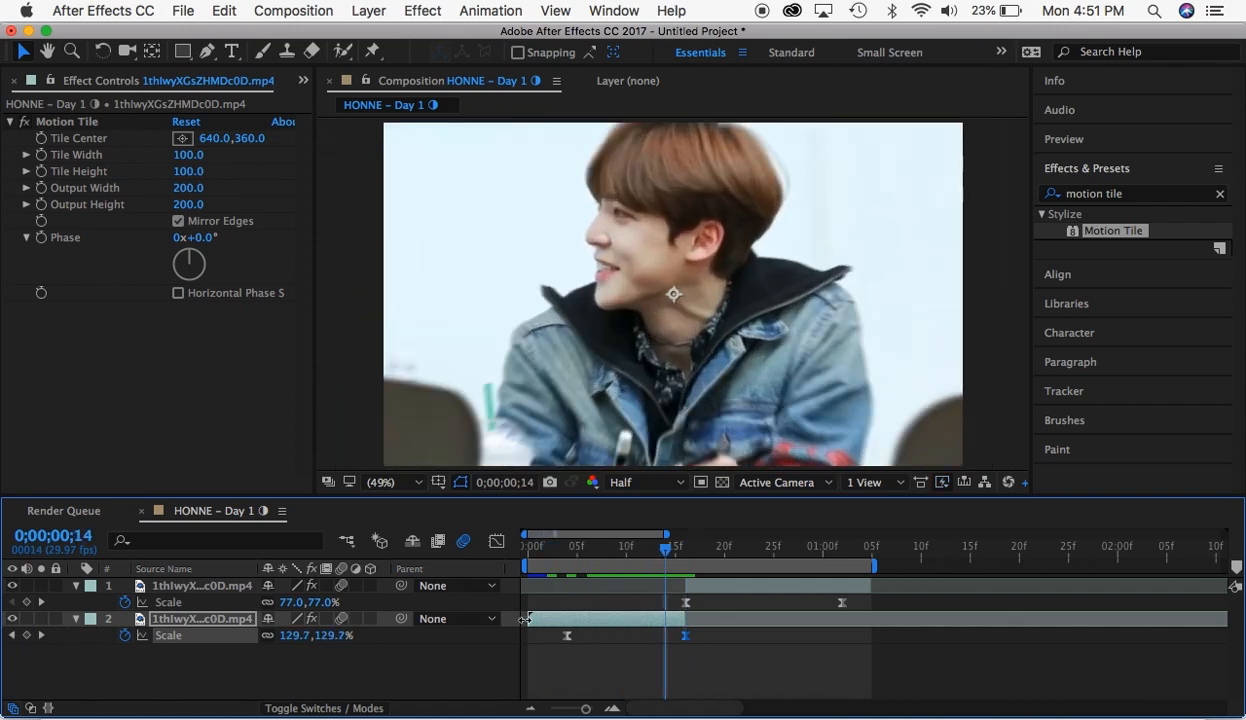
{"action": "left_click", "coordinate": [685, 547]}
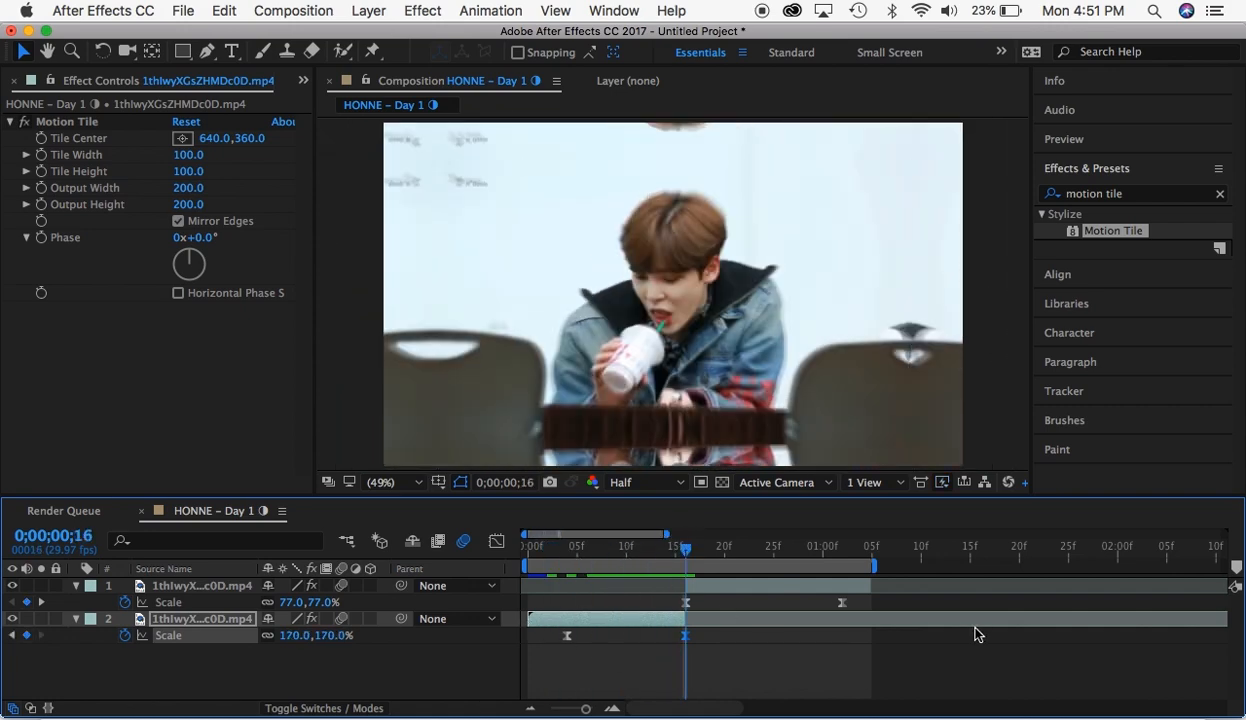
{"action": "left_click_drag", "start_coordinate": [532, 554], "coordinate": [506, 553]}
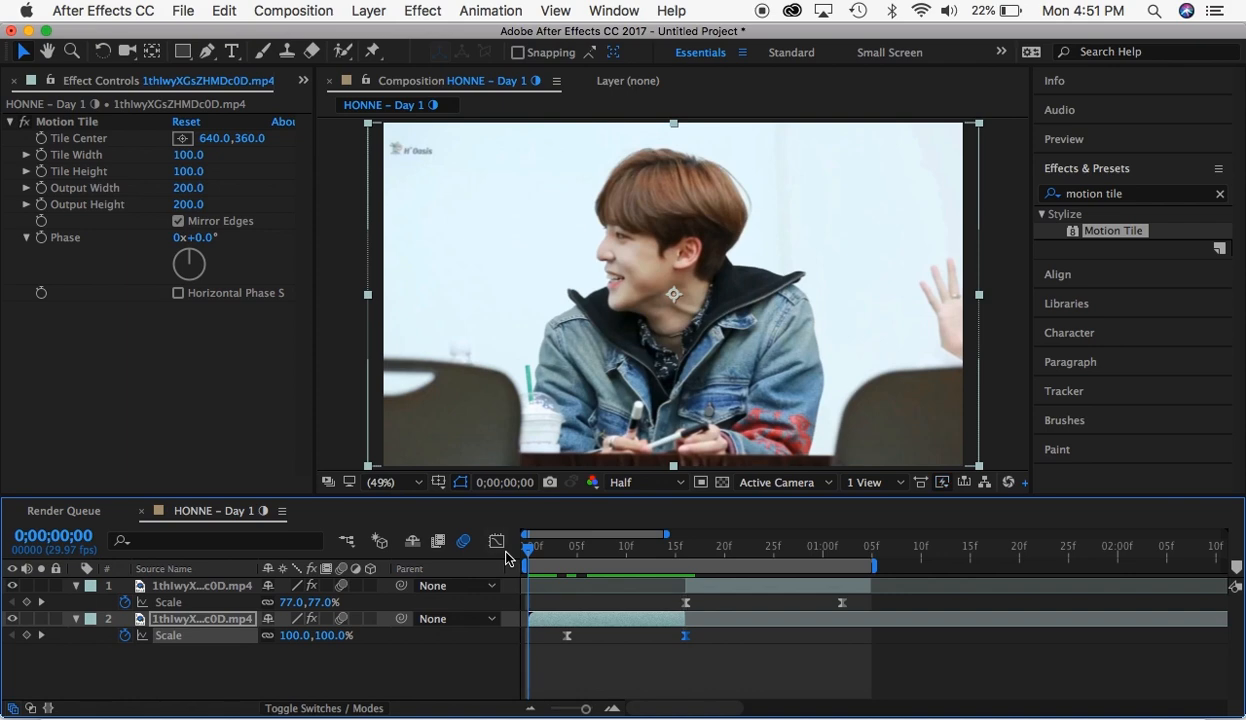
{"action": "key", "text": "space"}
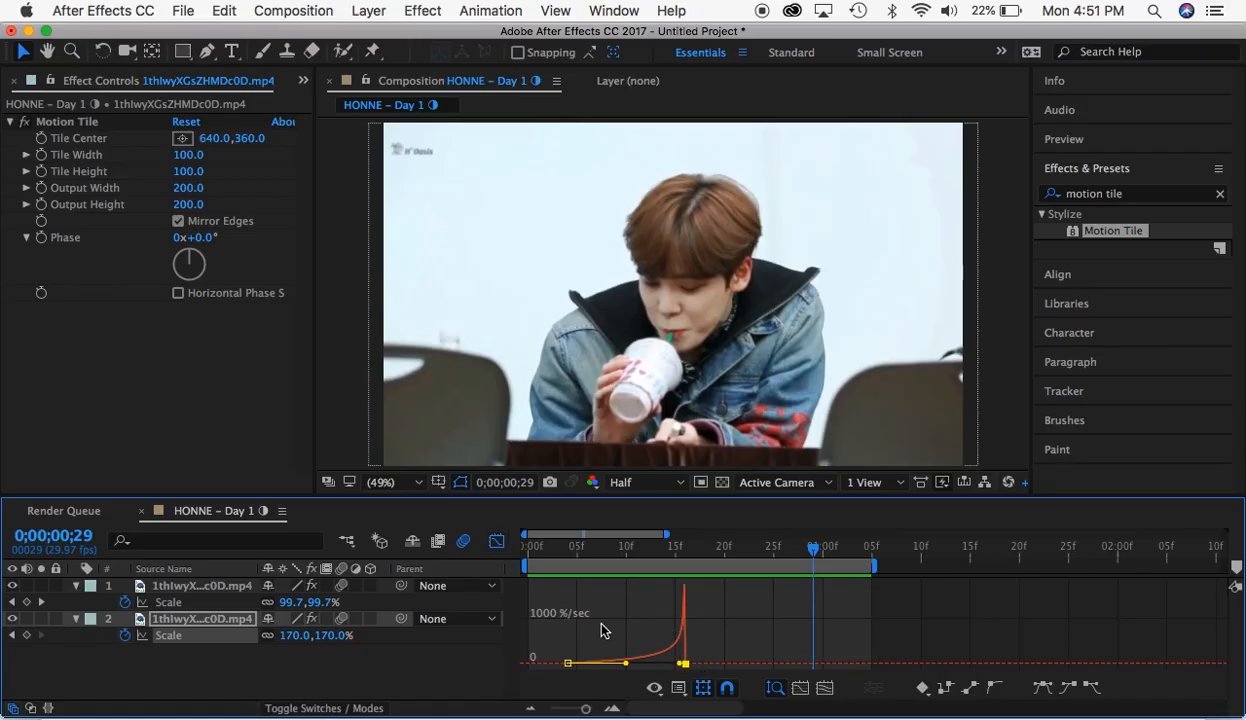
- Reset both of the first segment's Scale keyframes to Easy Ease and display their value graph
{"action": "left_click_drag", "start_coordinate": [557, 609], "coordinate": [779, 689]}
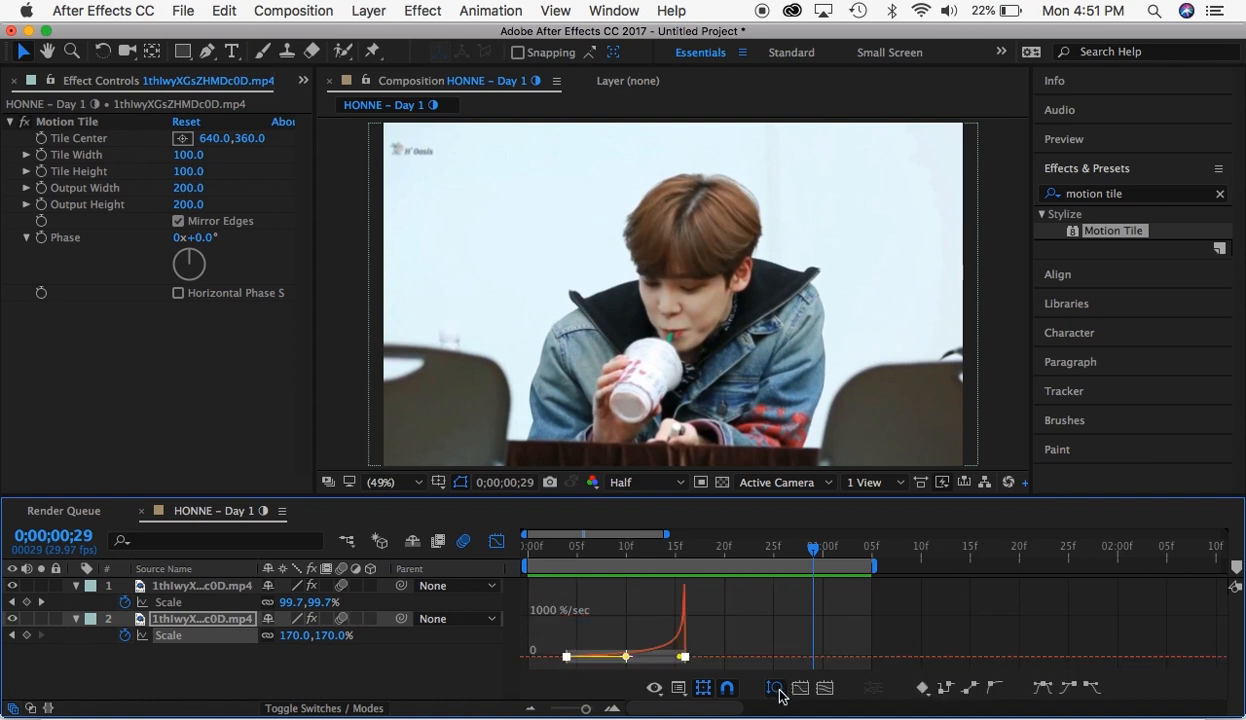
{"action": "left_click", "coordinate": [1043, 690]}
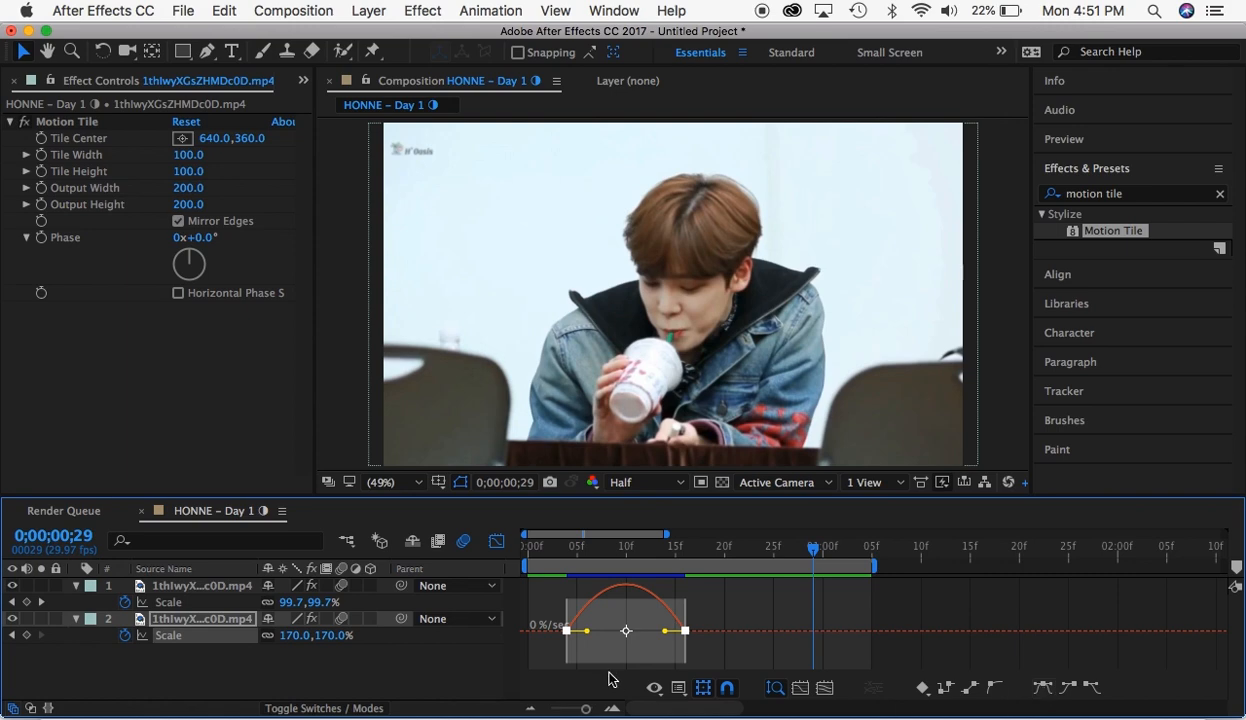
{"action": "left_click", "coordinate": [679, 690]}
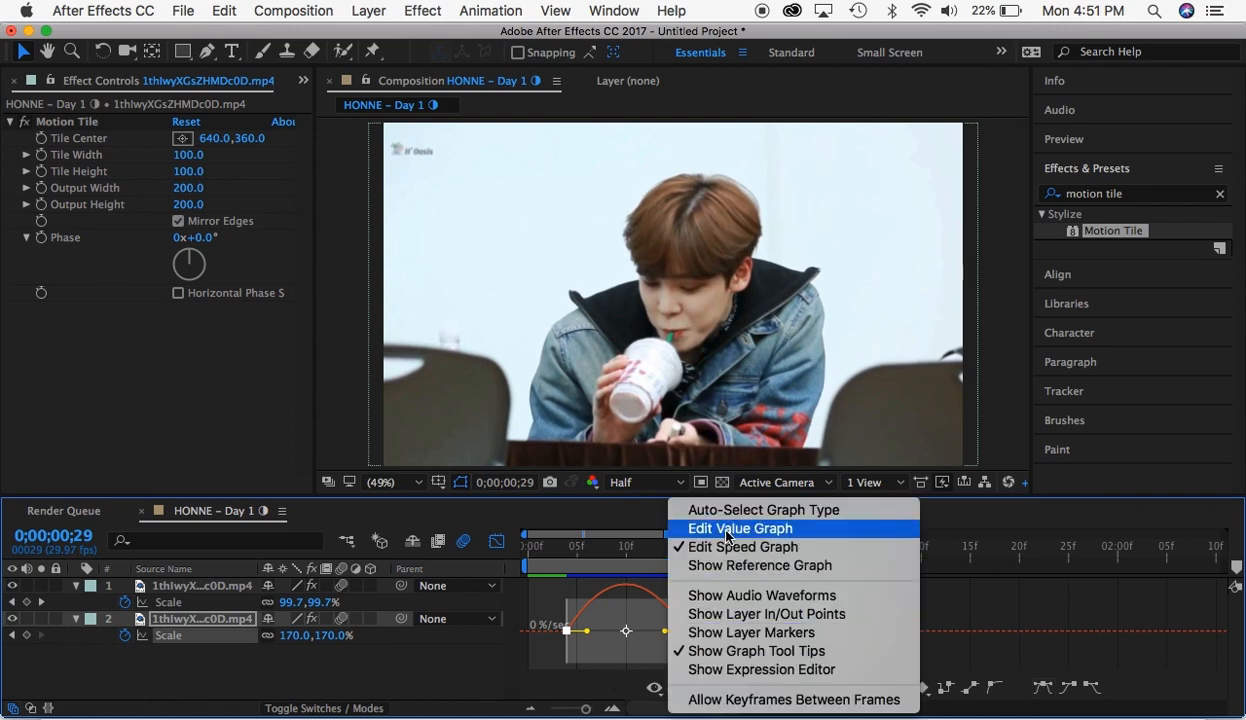
{"action": "left_click", "coordinate": [727, 537]}
- Reshape the first segment's Scale value curve to start nearly flat and rise steeply into the 170% keyframe at 0;00;00;16
{"action": "left_click", "coordinate": [683, 586]}
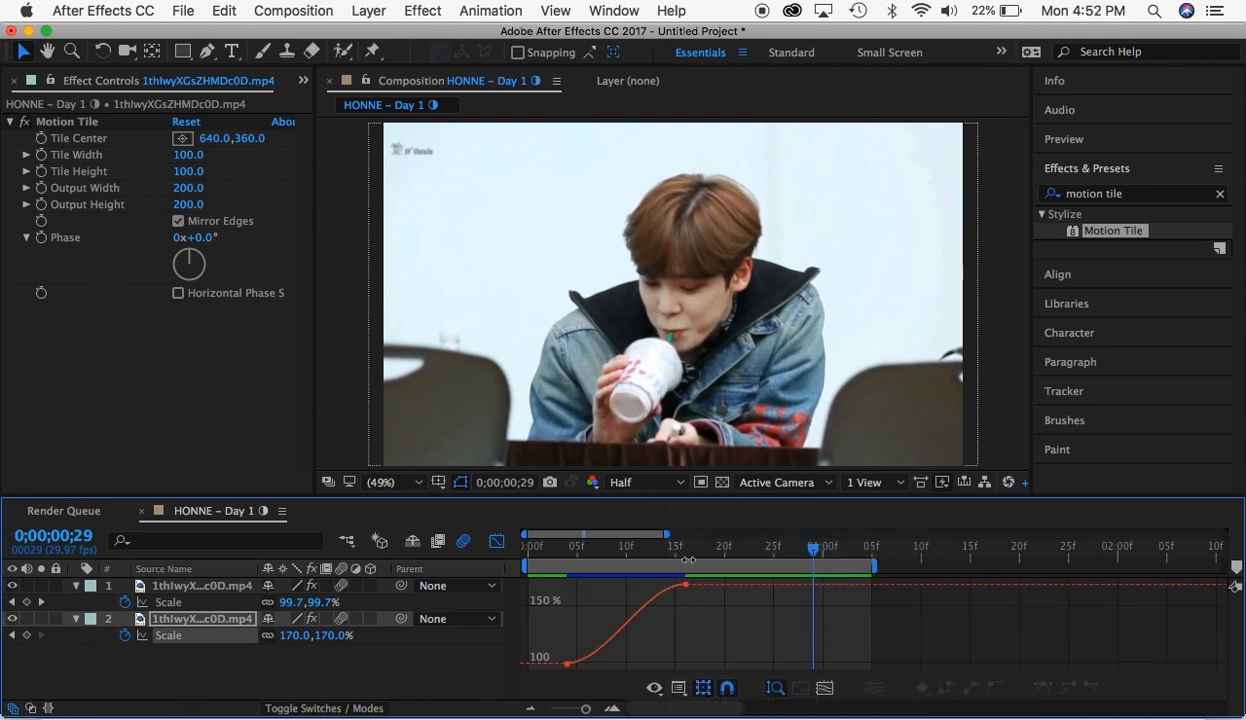
{"action": "left_click_drag", "start_coordinate": [686, 546], "coordinate": [733, 656]}
{"action": "left_click", "coordinate": [685, 586]}
{"action": "left_click_drag", "start_coordinate": [606, 663], "coordinate": [668, 662]}
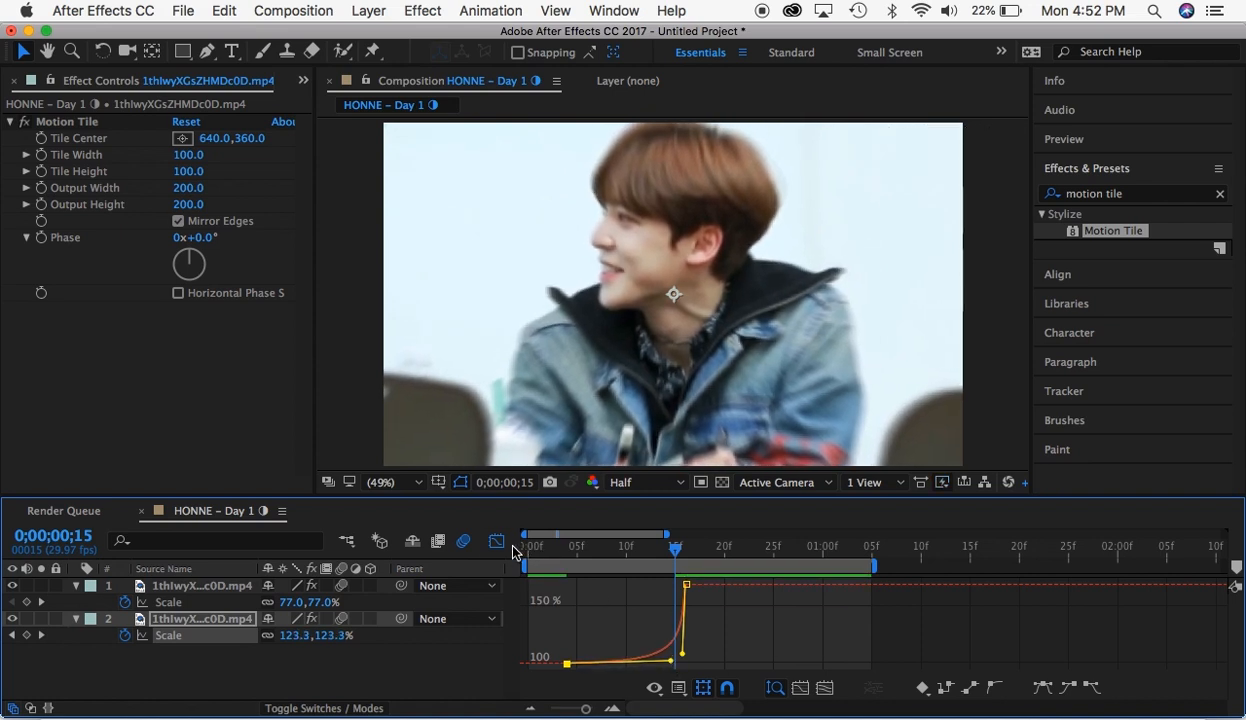
{"action": "left_click", "coordinate": [497, 541]}
- Reset both of the second segment's Scale keyframes to Easy Ease in the value graph
{"action": "left_click", "coordinate": [683, 547]}
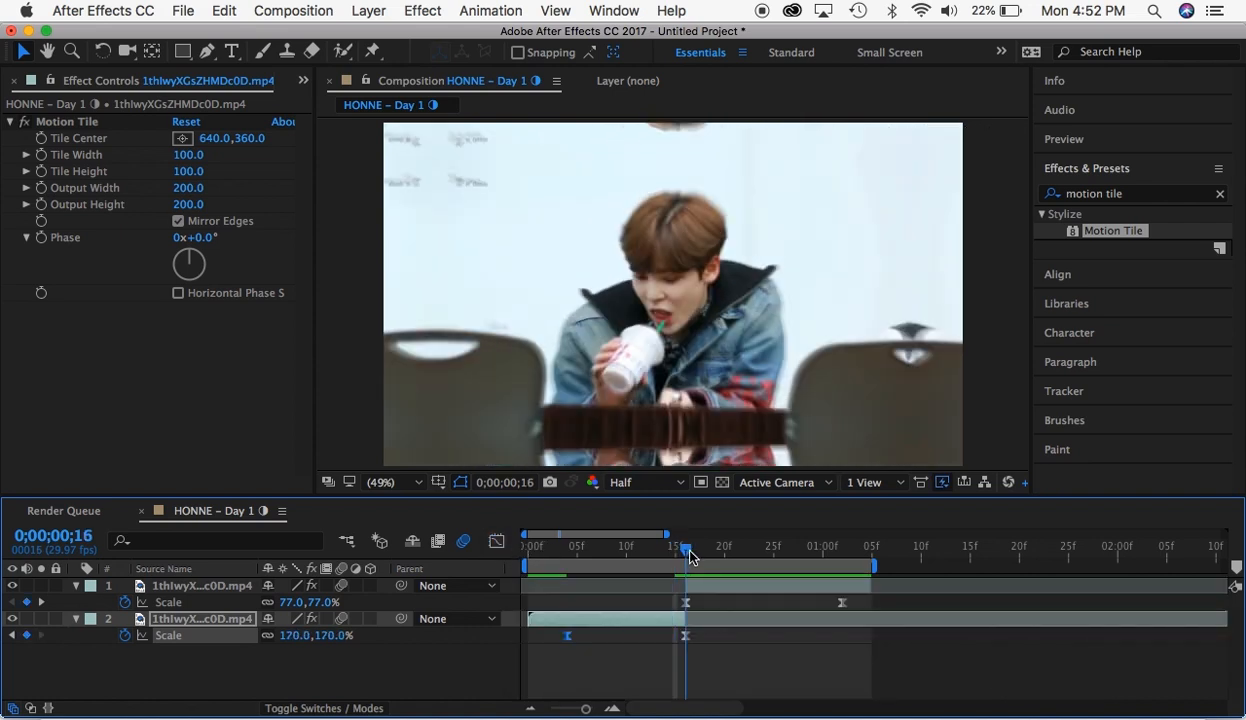
{"action": "left_click", "coordinate": [684, 602]}
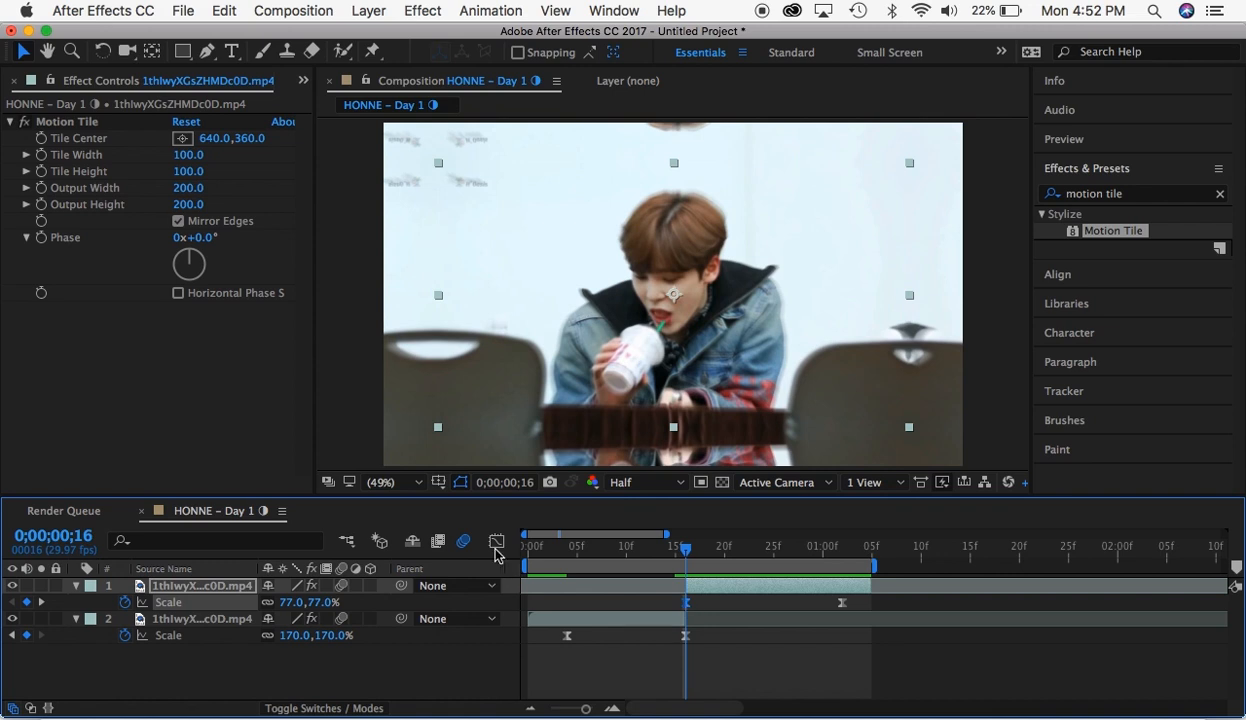
{"action": "left_click", "coordinate": [497, 543]}
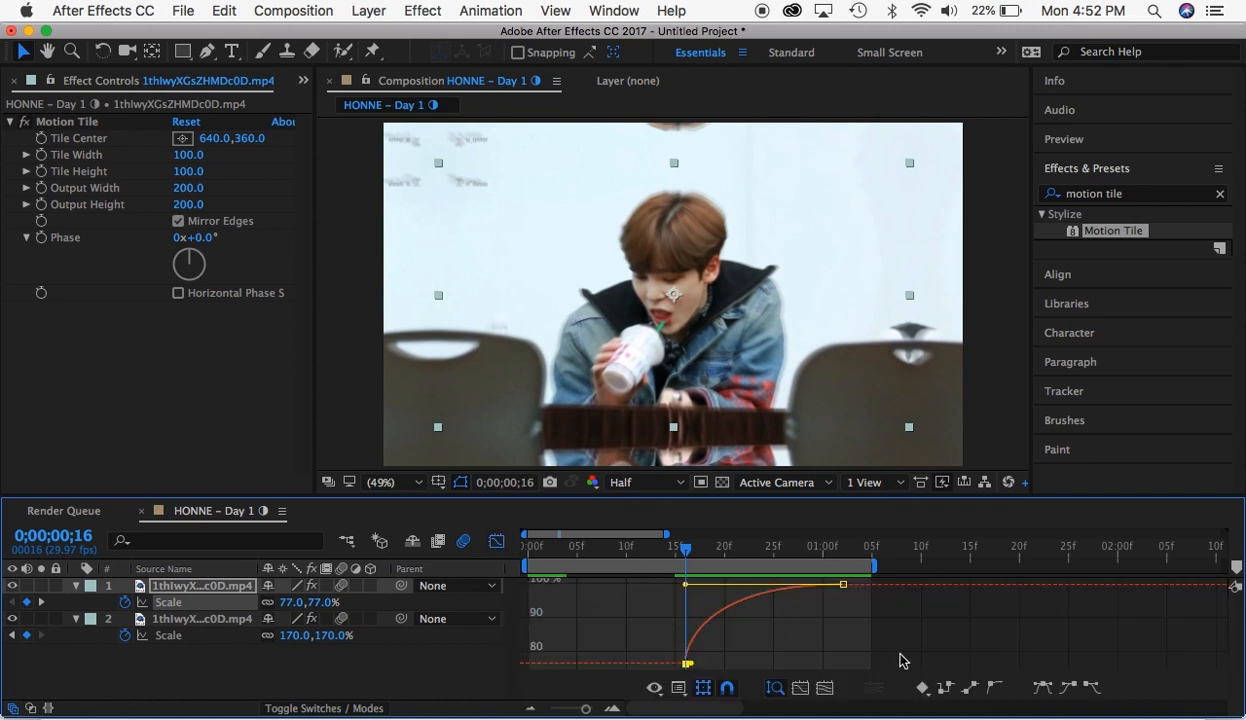
{"action": "left_click_drag", "start_coordinate": [898, 620], "coordinate": [661, 606]}
{"action": "left_click", "coordinate": [1045, 689]}
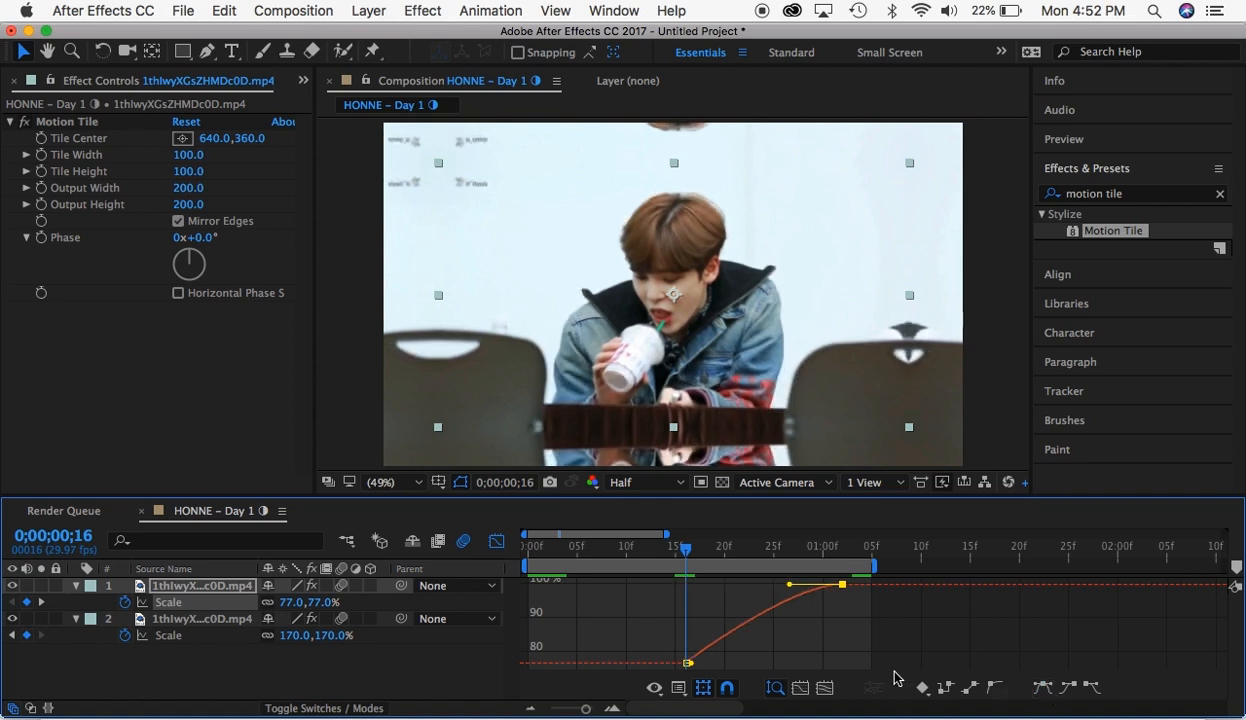
{"action": "left_click", "coordinate": [687, 662]}
{"action": "key", "text": "F9"}
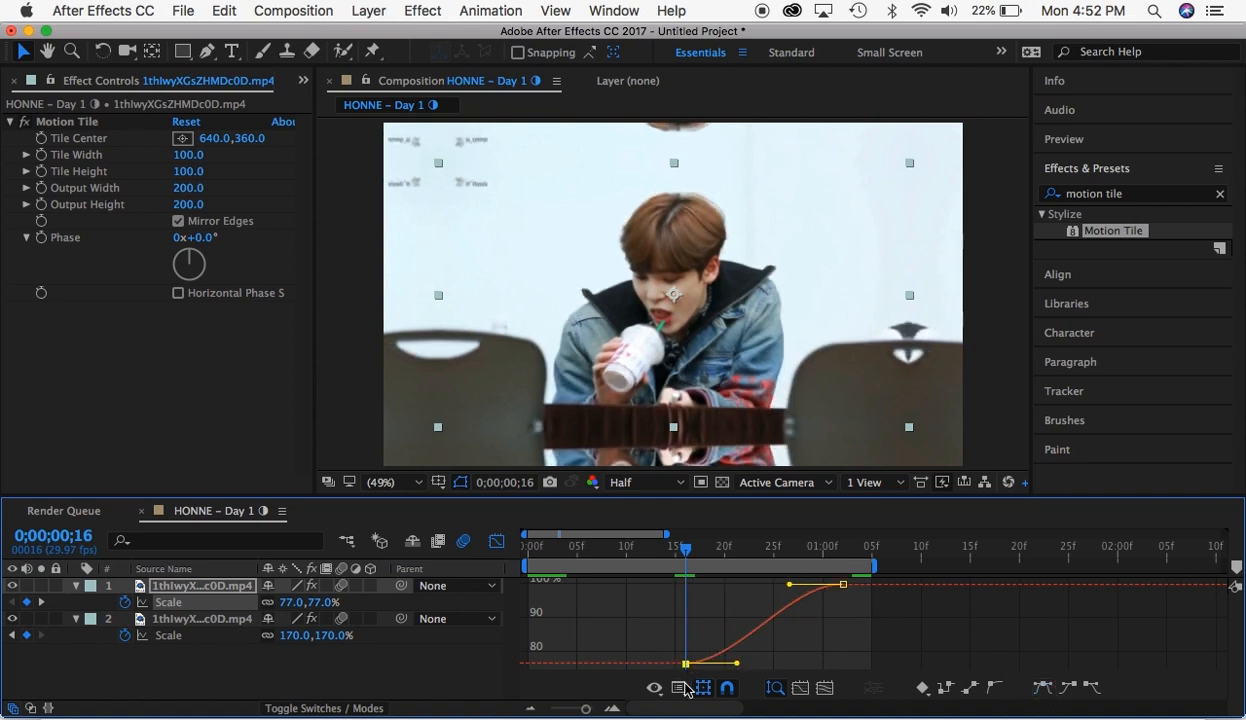
- Reshape the second segment's Scale value curve to rise steeply from the 77% keyframe and flatten out toward 100%
{"action": "left_click_drag", "start_coordinate": [736, 664], "coordinate": [651, 598]}
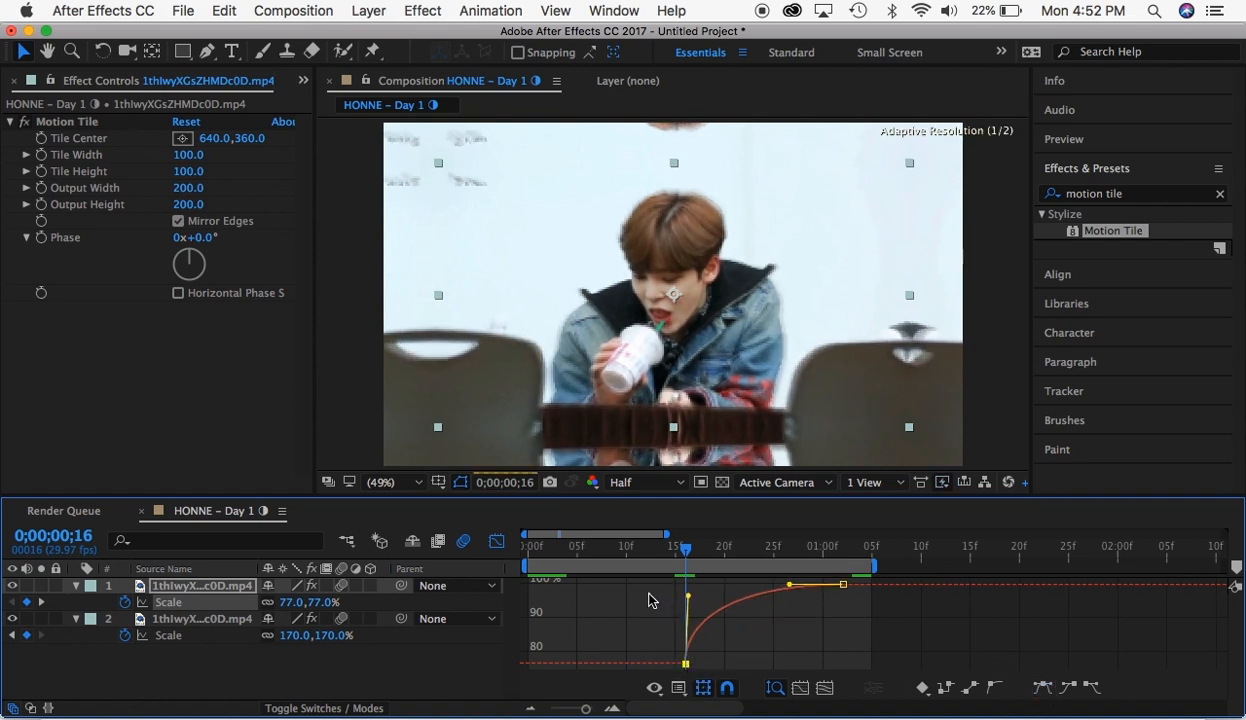
{"action": "left_click_drag", "start_coordinate": [788, 588], "coordinate": [700, 591]}
{"action": "left_click", "coordinate": [497, 542]}
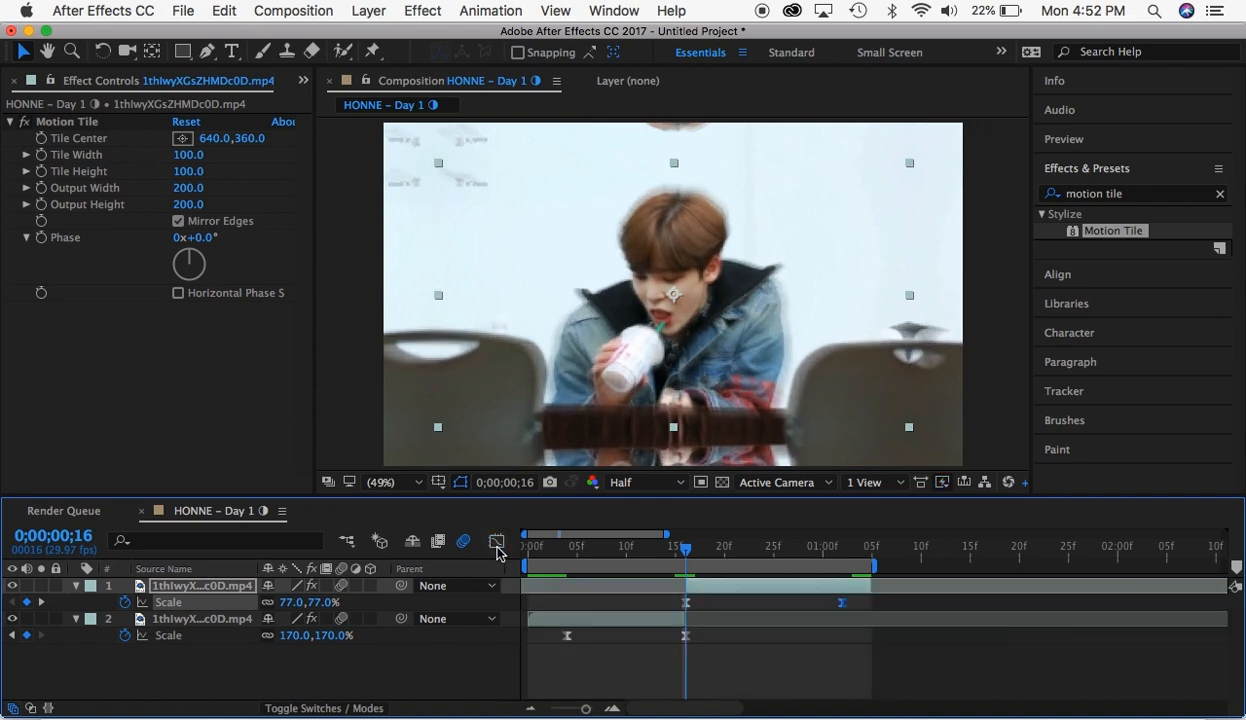
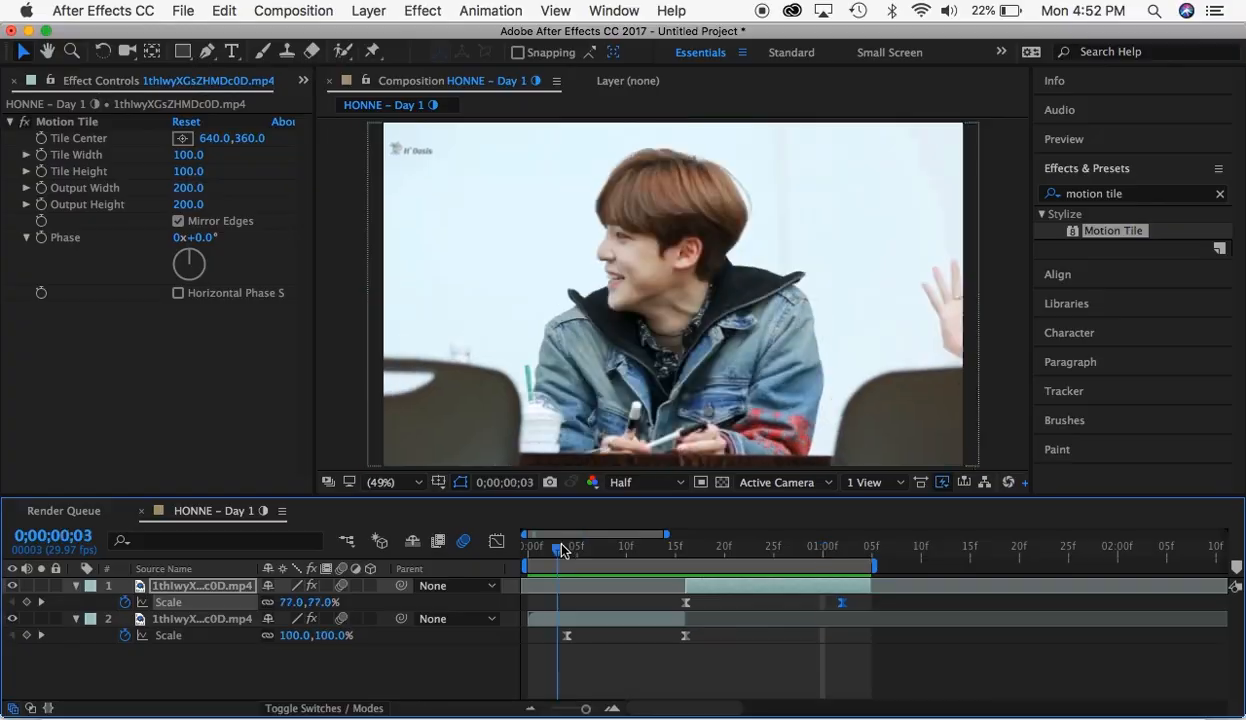
- Preview the transition and delete all Scale keyframes from both clip segments
{"action": "key", "text": "space"}
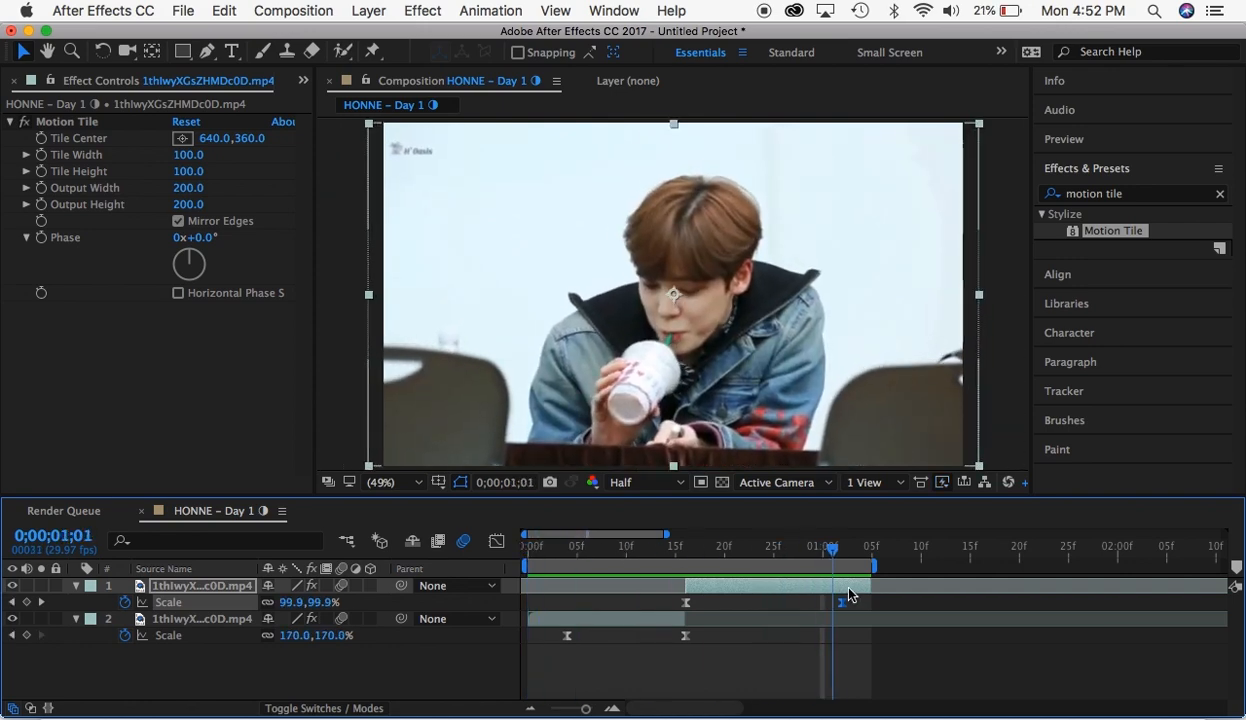
{"action": "left_click_drag", "start_coordinate": [837, 631], "coordinate": [847, 634]}
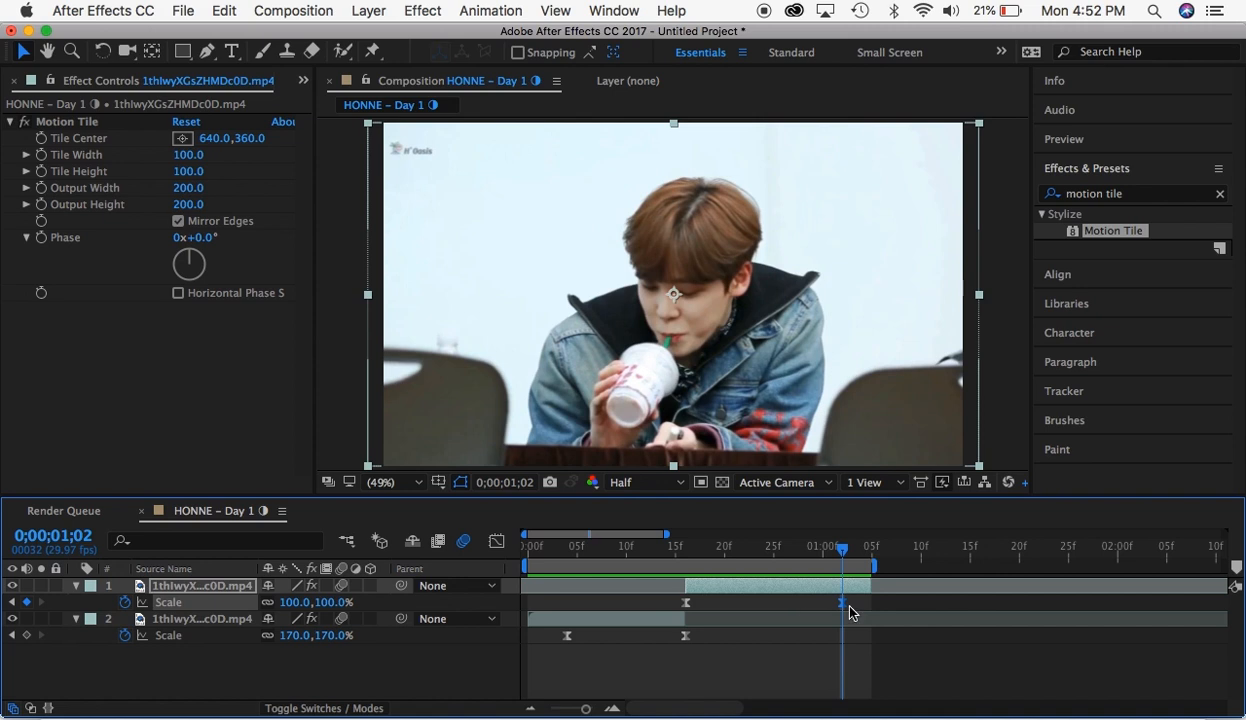
{"action": "left_click_drag", "start_coordinate": [869, 603], "coordinate": [637, 610]}
{"action": "key", "text": "Delete"}
{"action": "left_click", "coordinate": [560, 547]}
{"action": "left_click_drag", "start_coordinate": [544, 636], "coordinate": [507, 650]}
{"action": "key", "text": "Delete"}
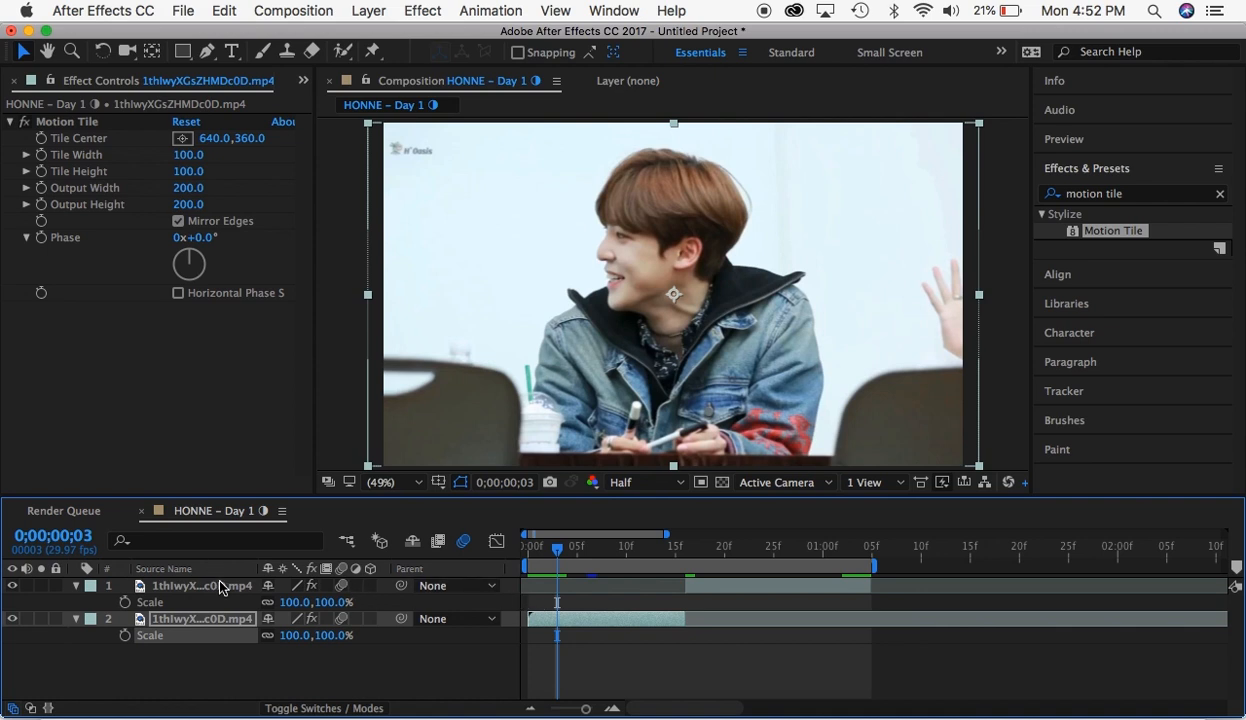
- Keyframe the first segment's Scale at 100% on 0;00;00;03 and 72% on 0;00;00;16
{"action": "left_click", "coordinate": [125, 636]}
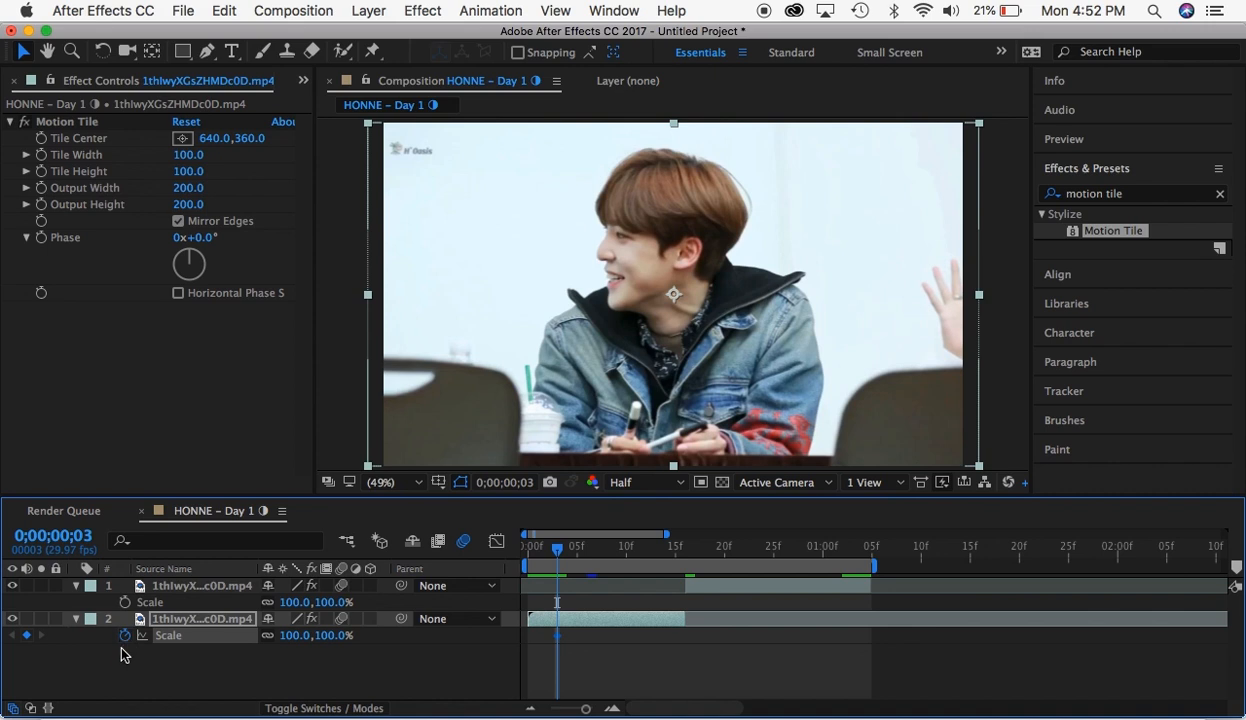
{"action": "left_click", "coordinate": [674, 561]}
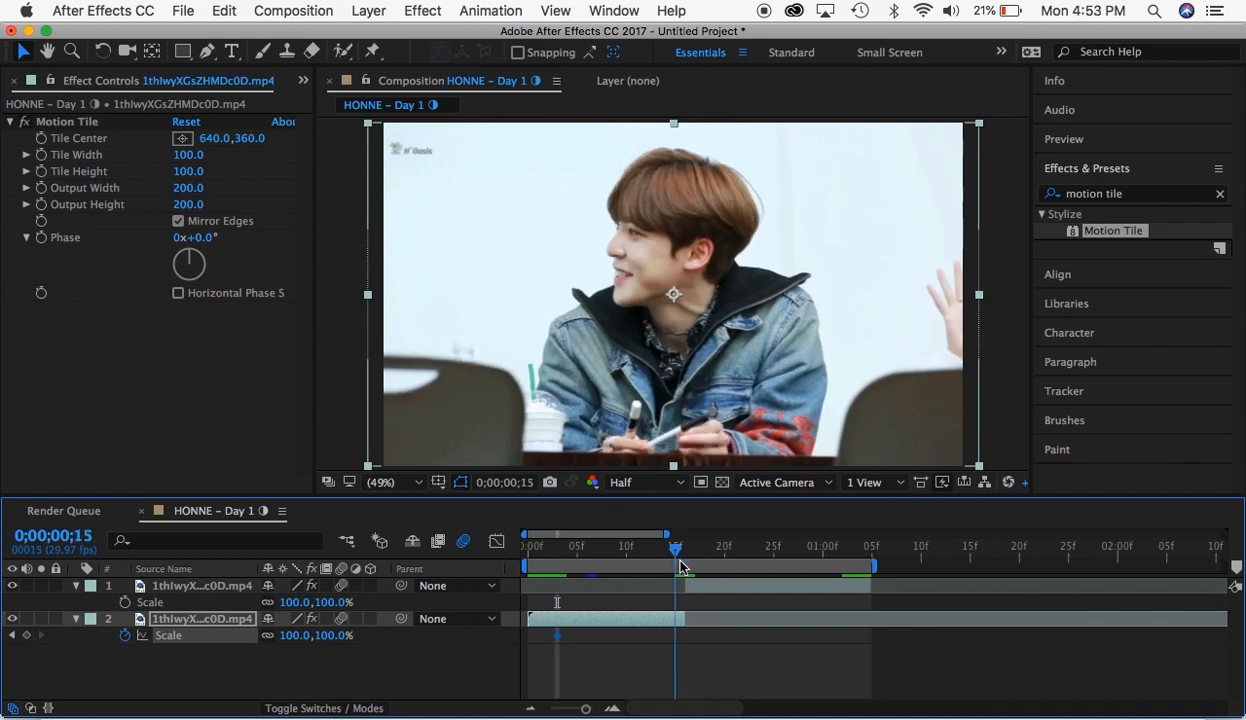
{"action": "left_click_drag", "start_coordinate": [680, 561], "coordinate": [675, 558]}
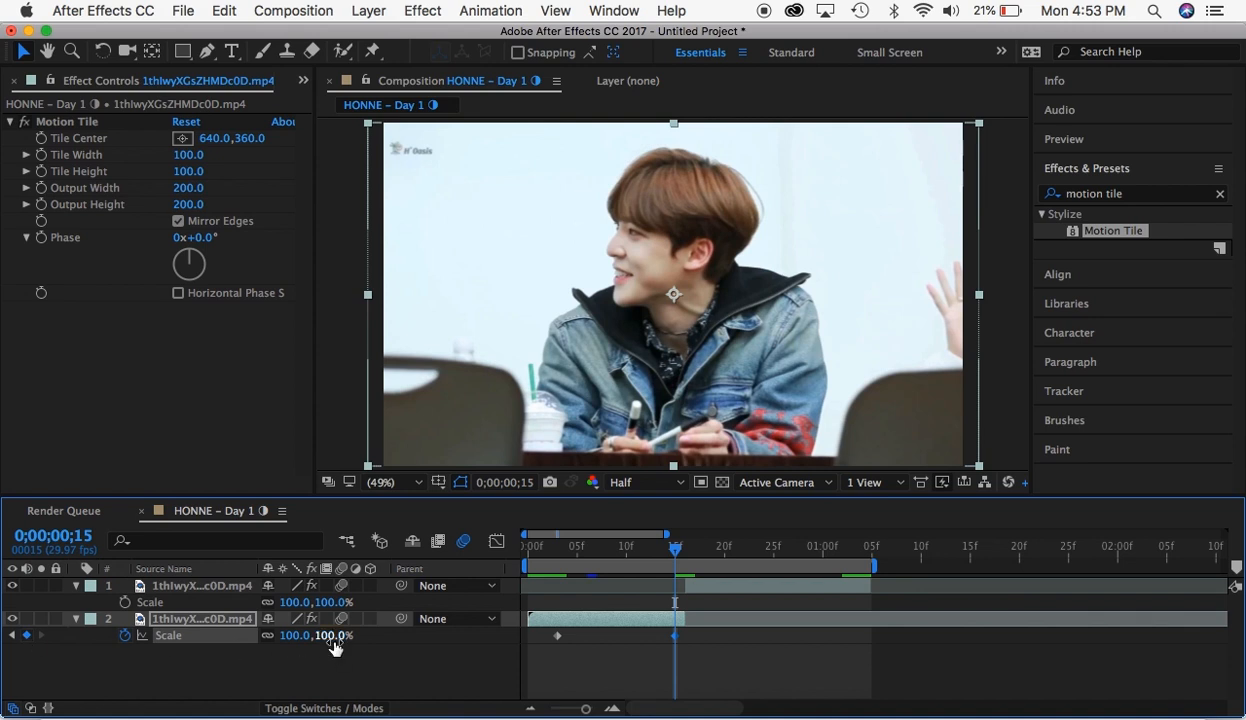
{"action": "left_click_drag", "start_coordinate": [332, 643], "coordinate": [310, 644]}
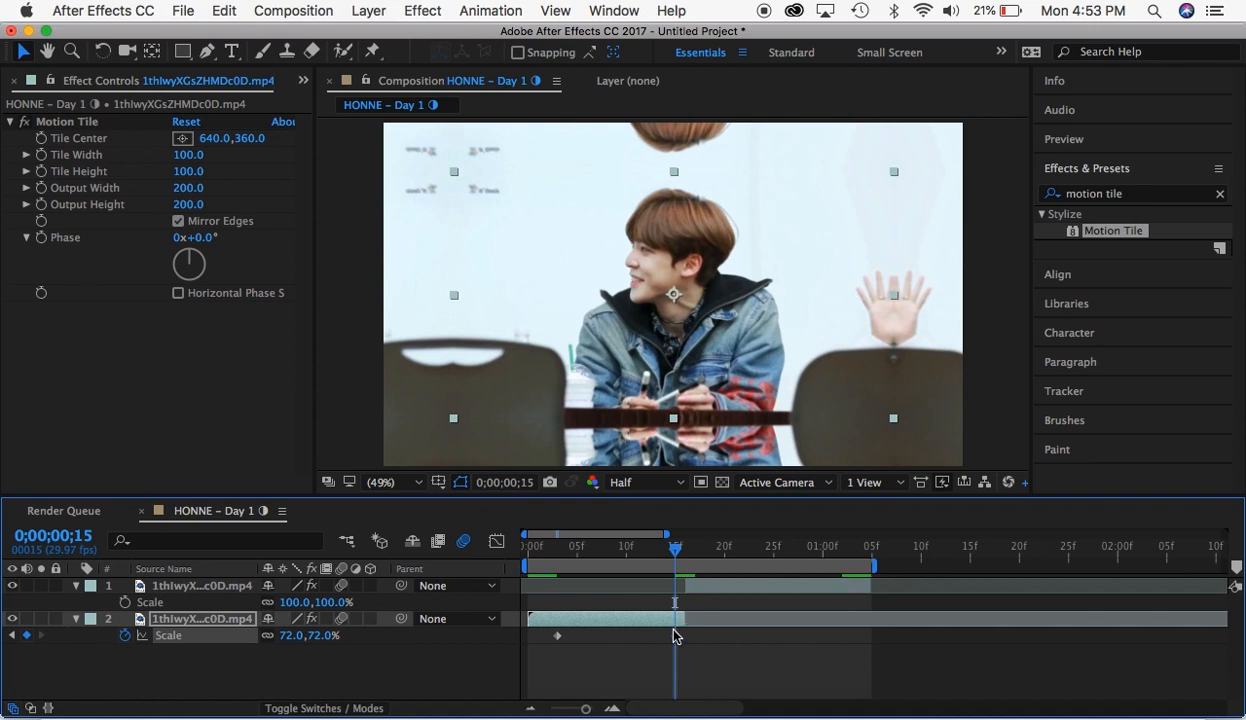
{"action": "left_click_drag", "start_coordinate": [675, 636], "coordinate": [684, 636]}
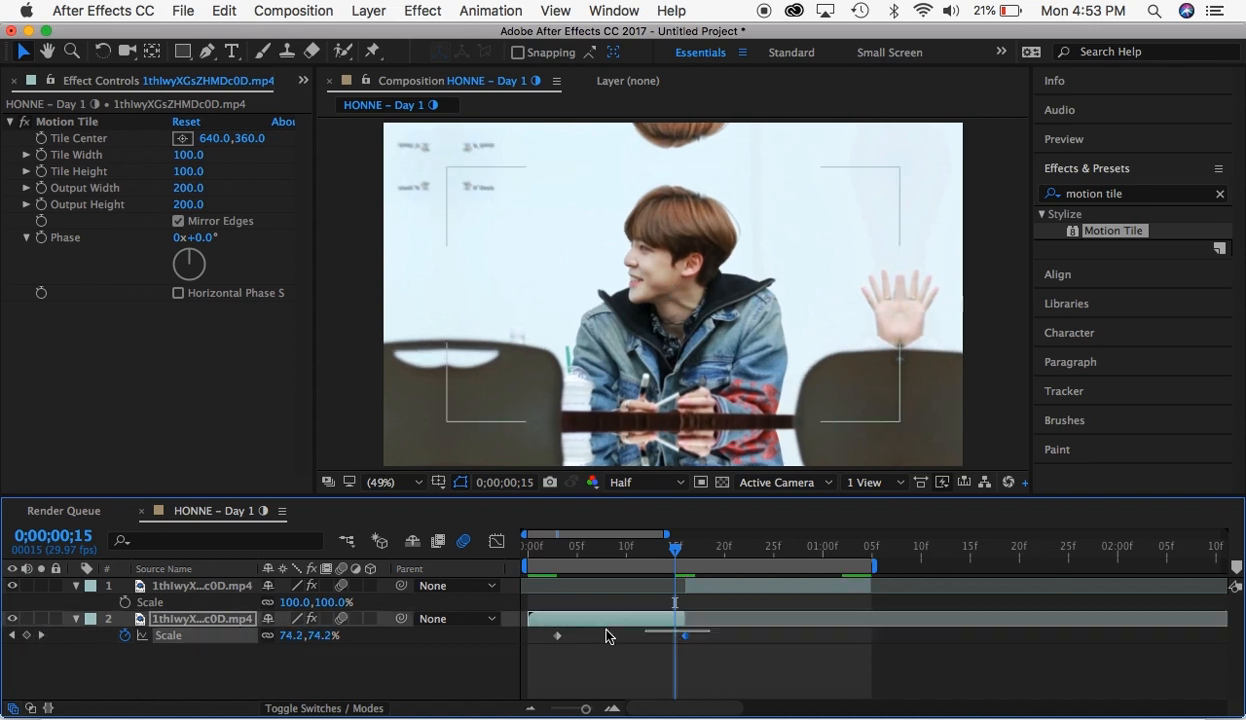
- Apply Easy Ease to the first segment's Scale keyframes and display their graph
{"action": "right_click", "coordinate": [557, 637]}
{"action": "mouse_move", "coordinate": [630, 699]}
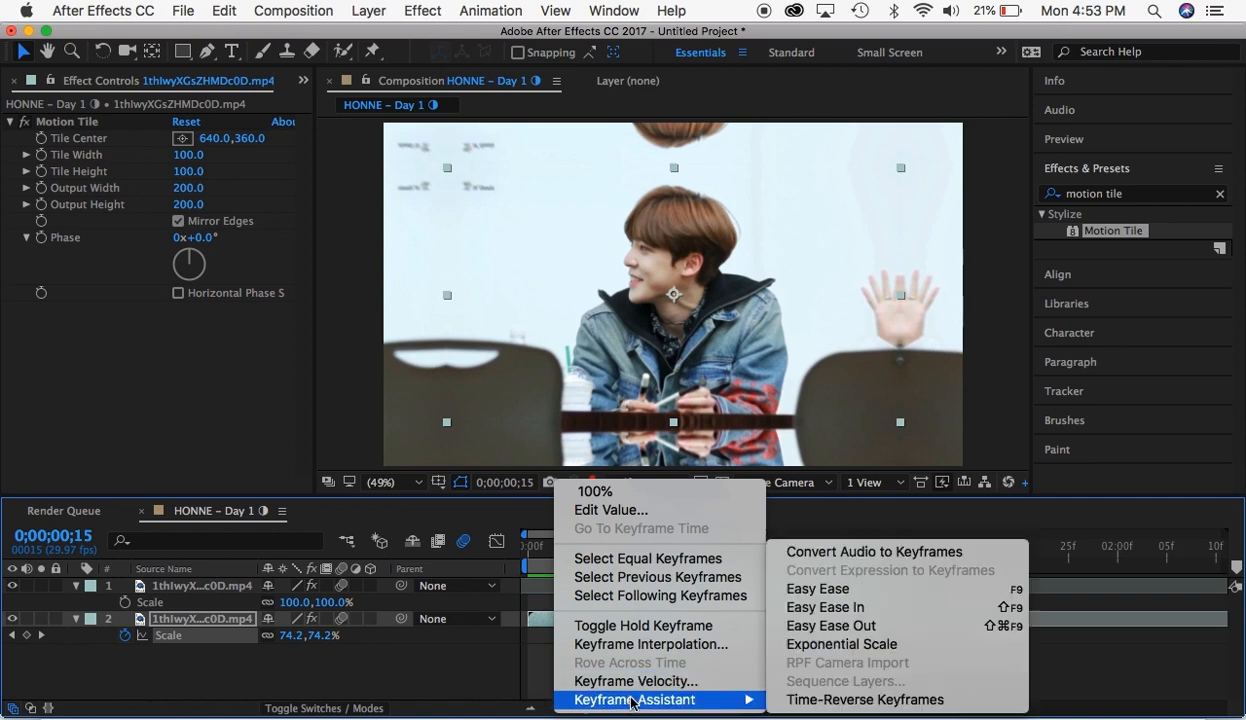
{"action": "left_click", "coordinate": [810, 588]}
{"action": "left_click", "coordinate": [496, 541]}
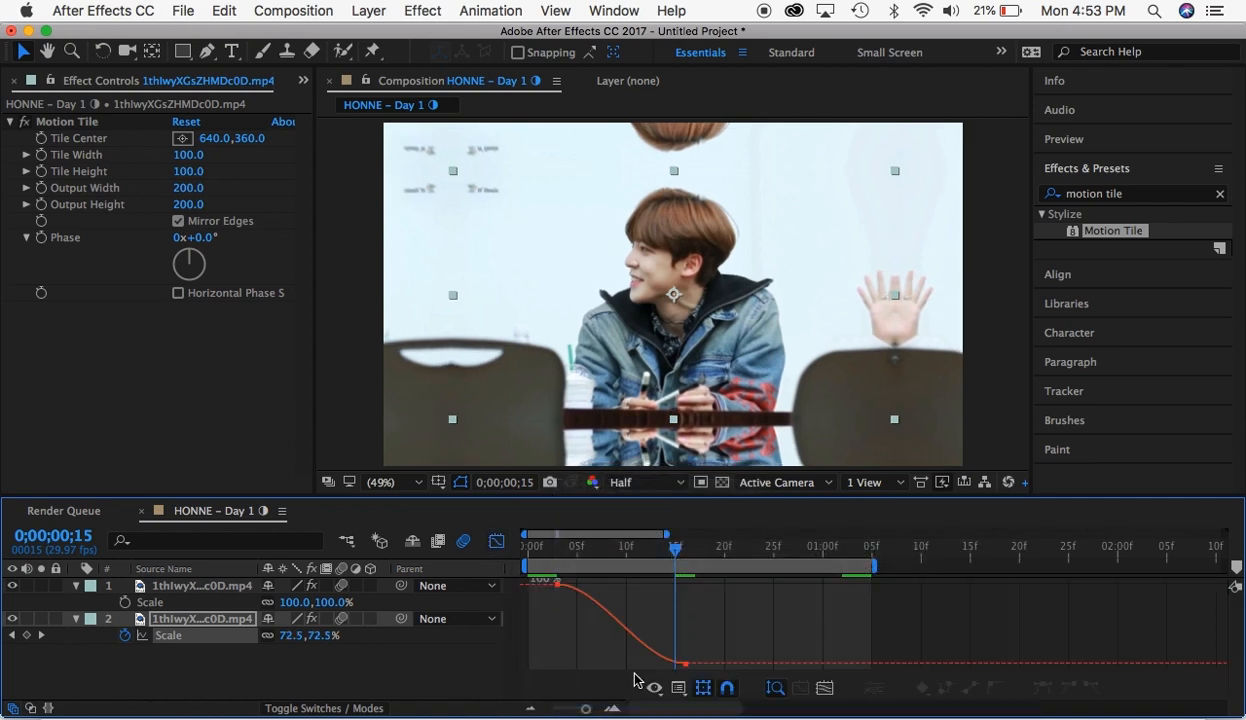
- Reshape the first segment's Scale speed graph so the speed spikes sharply just before the 72% keyframe
{"action": "left_click", "coordinate": [559, 584]}
{"action": "left_click", "coordinate": [654, 688]}
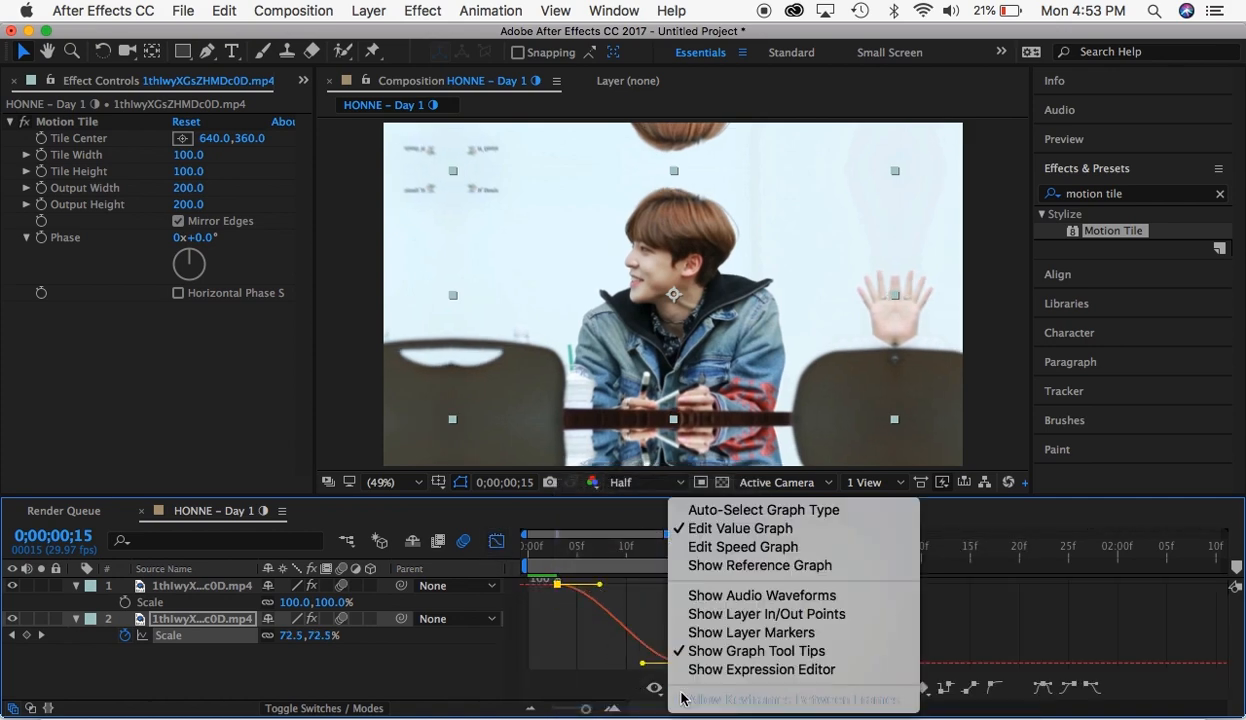
{"action": "left_click", "coordinate": [740, 547]}
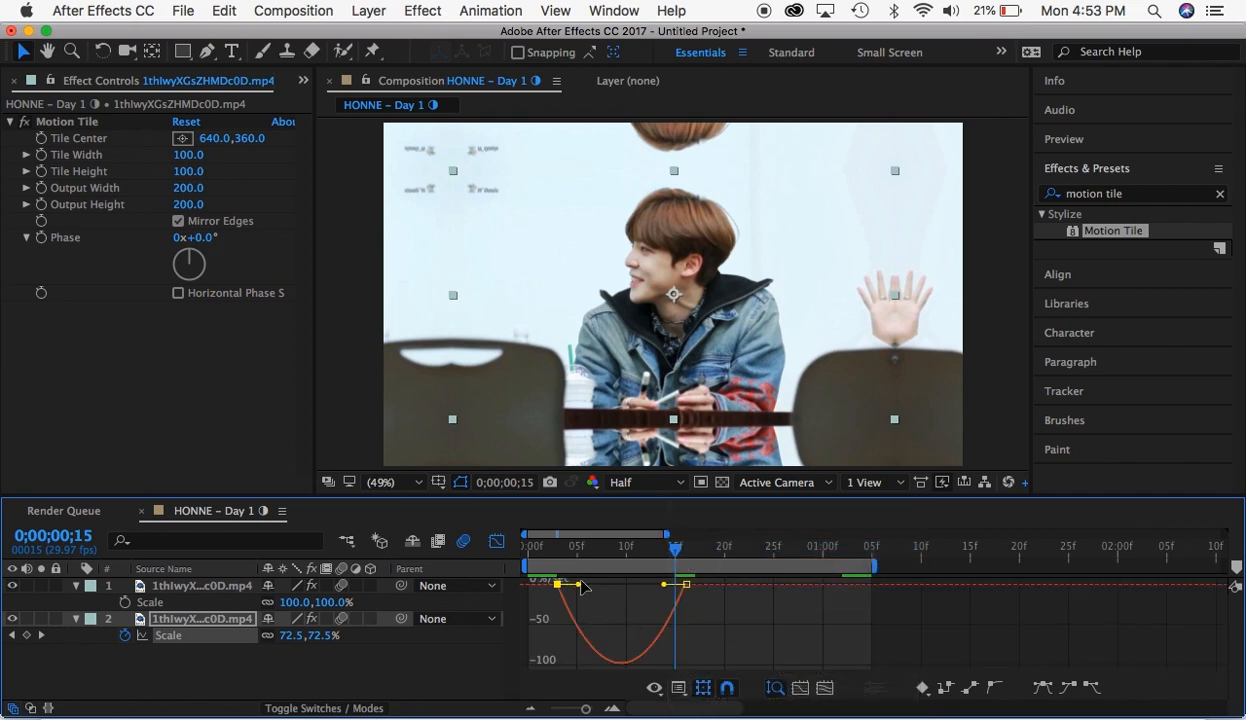
{"action": "left_click_drag", "start_coordinate": [579, 585], "coordinate": [681, 588]}
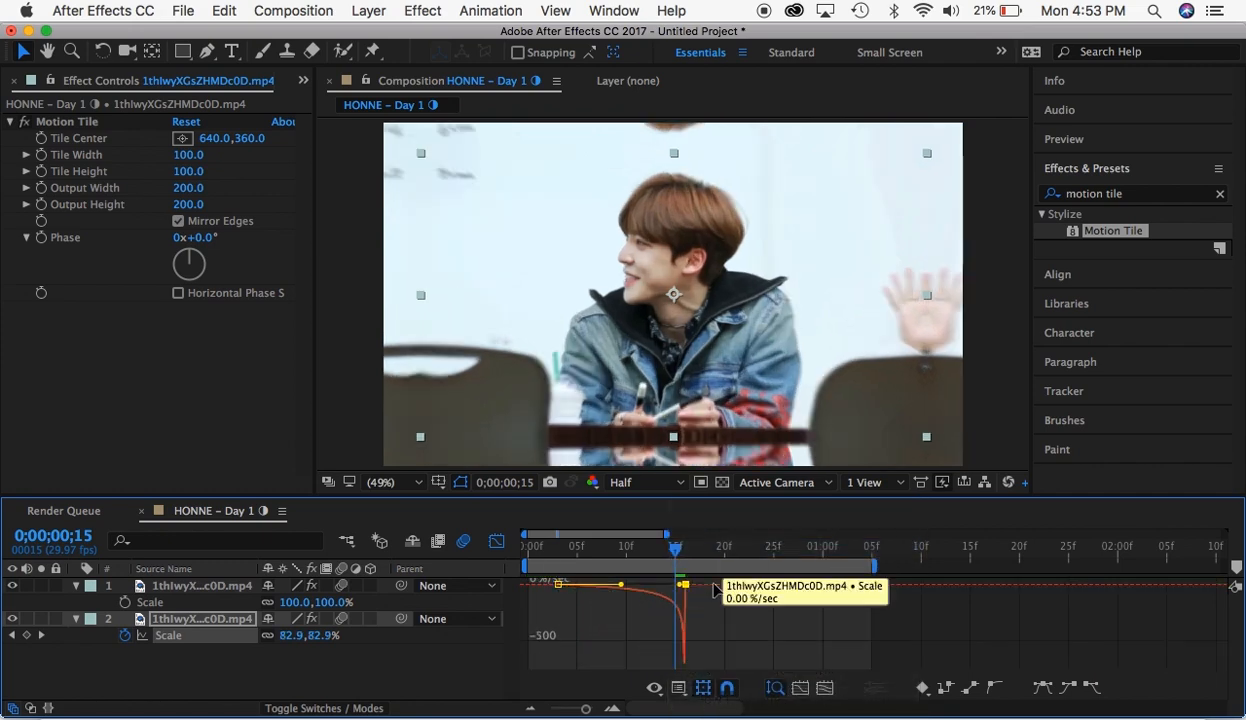
{"action": "left_click", "coordinate": [496, 541]}
- Keyframe the second segment's Scale at 161% on 0;00;00;16 and 100% on 0;00;01;02
{"action": "left_click", "coordinate": [690, 561]}
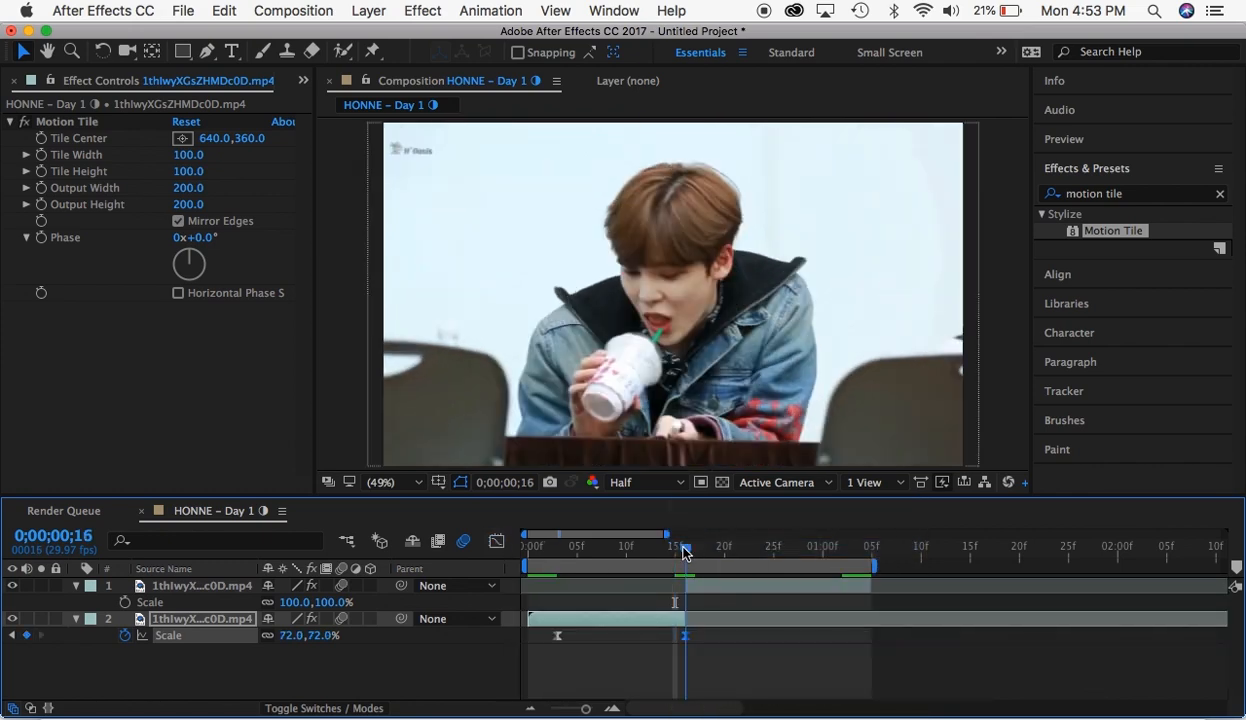
{"action": "left_click", "coordinate": [698, 590]}
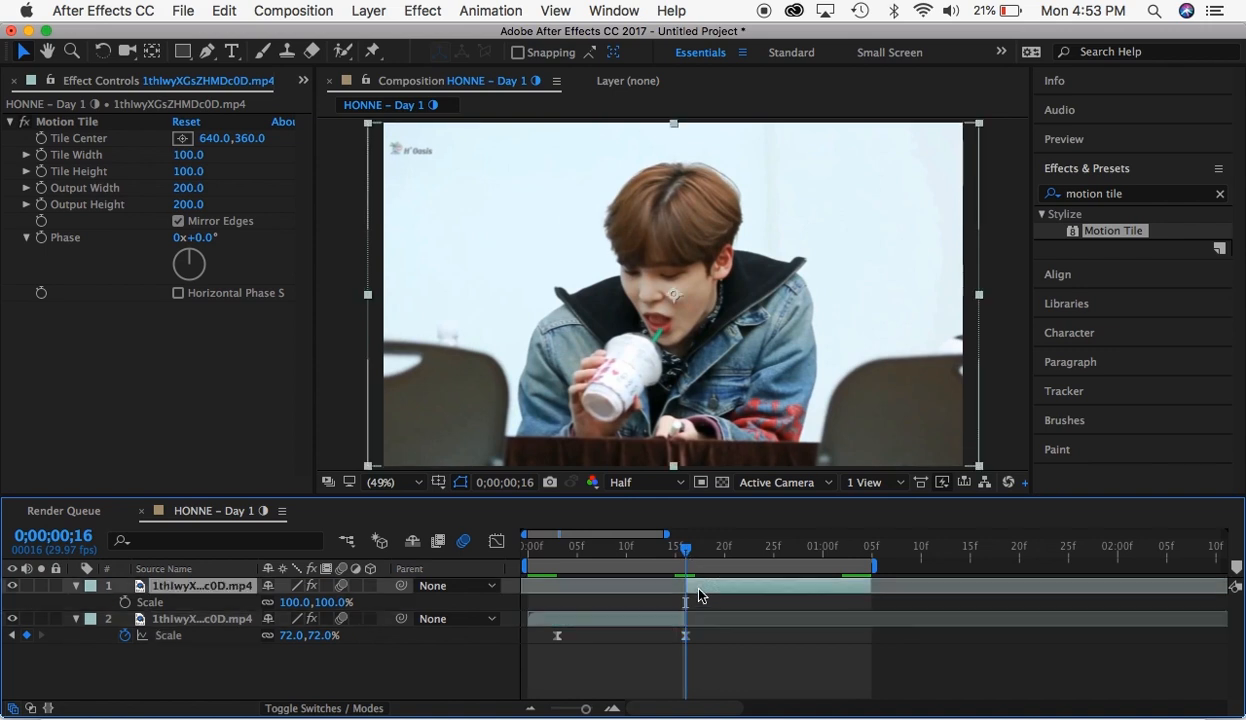
{"action": "left_click", "coordinate": [125, 602]}
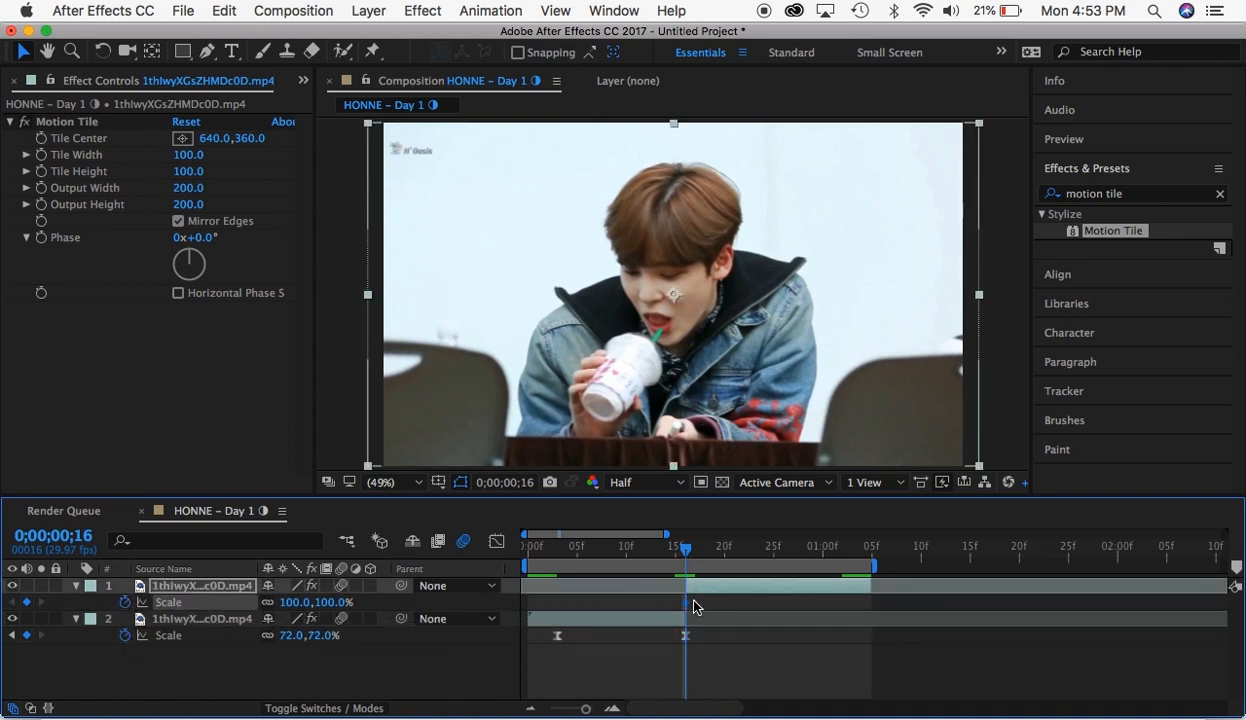
{"action": "left_click_drag", "start_coordinate": [697, 606], "coordinate": [857, 623]}
{"action": "left_click_drag", "start_coordinate": [333, 609], "coordinate": [618, 612]}
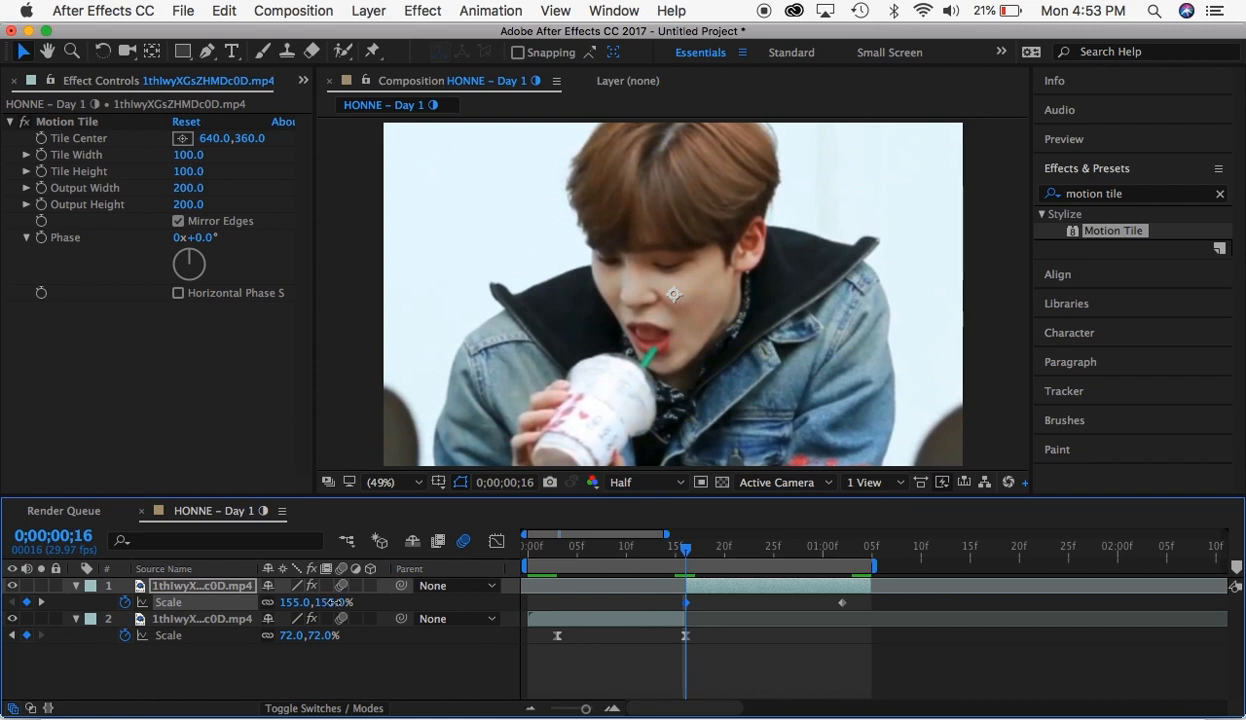
{"action": "left_click_drag", "start_coordinate": [335, 602], "coordinate": [341, 602]}
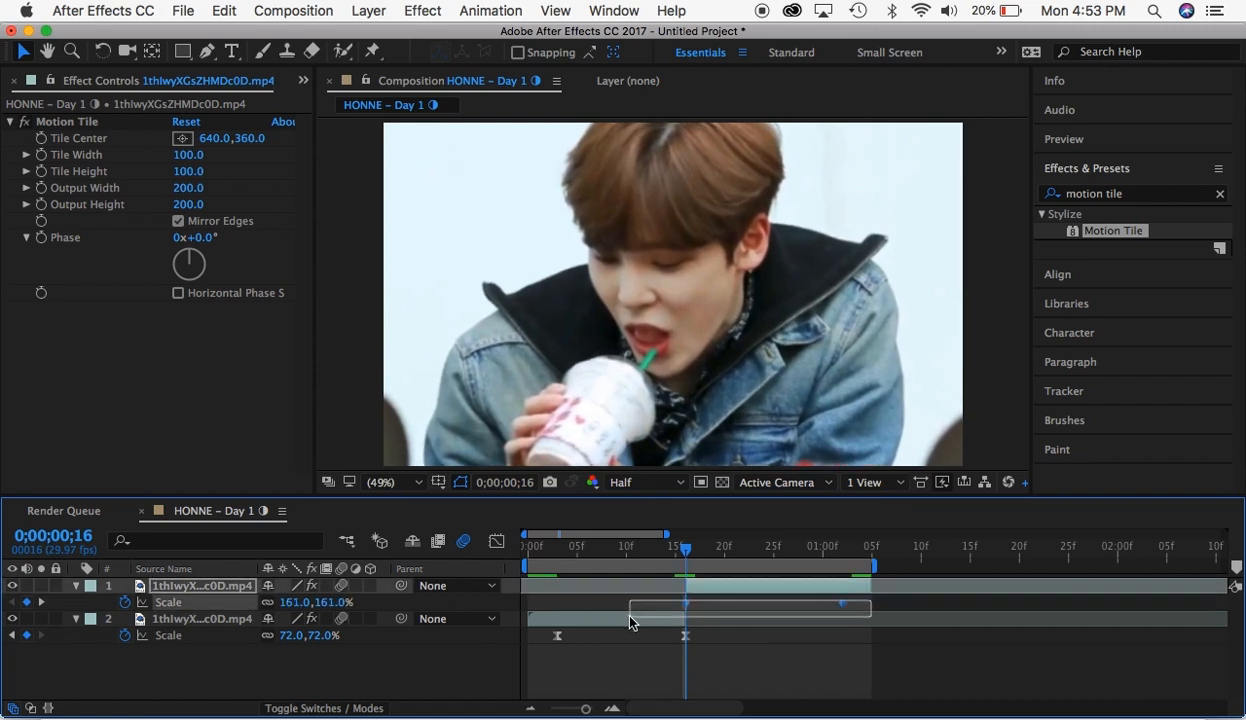
- Apply Easy Ease to both of the second segment's Scale keyframes and display their speed graph
{"action": "right_click", "coordinate": [685, 602]}
{"action": "mouse_move", "coordinate": [770, 699]}
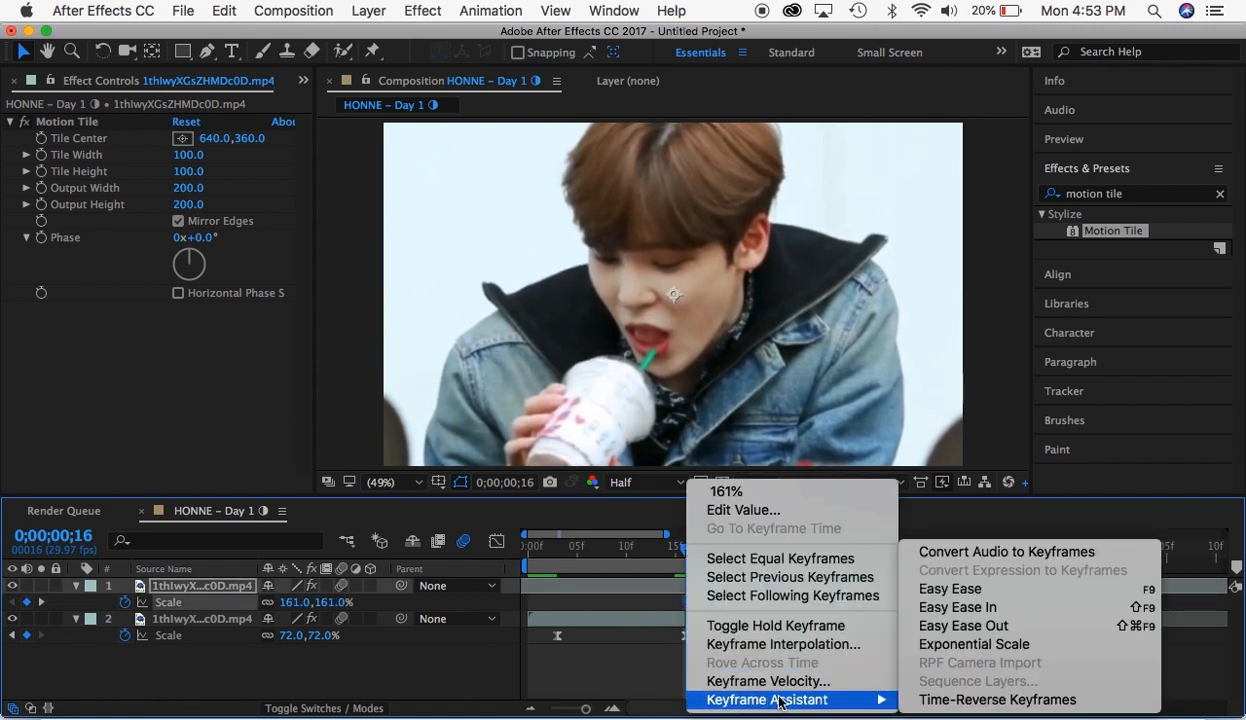
{"action": "left_click", "coordinate": [925, 587]}
{"action": "left_click", "coordinate": [497, 542]}
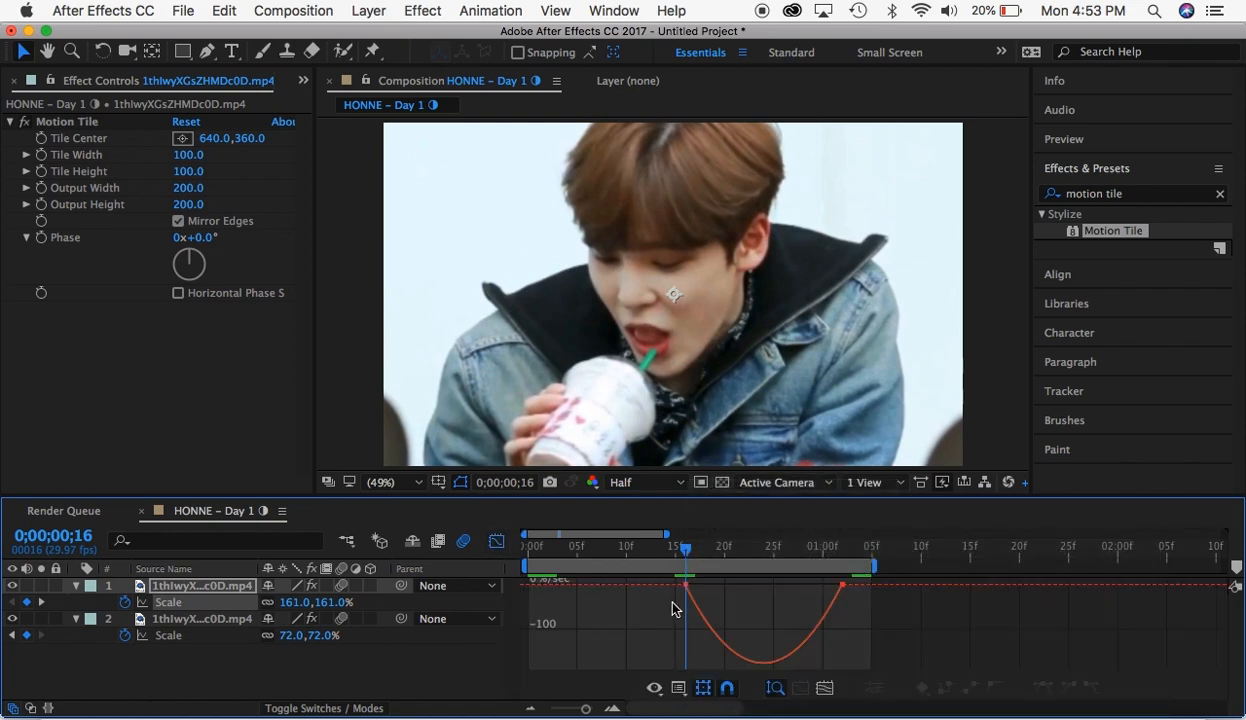
- Reshape the second segment's Scale speed graph to peak at the 161% keyframe and level out toward the end, and preview the transition
{"action": "left_click", "coordinate": [692, 587]}
{"action": "left_click_drag", "start_coordinate": [711, 585], "coordinate": [689, 585]}
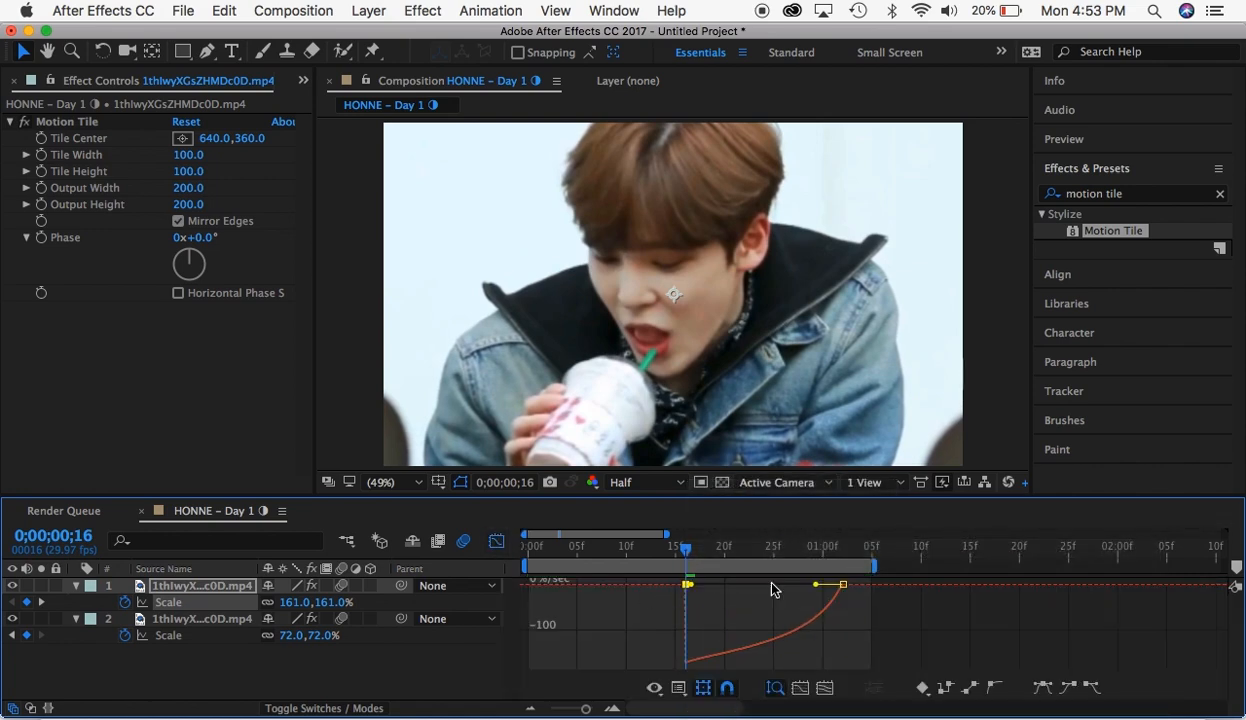
{"action": "left_click_drag", "start_coordinate": [820, 586], "coordinate": [727, 585]}
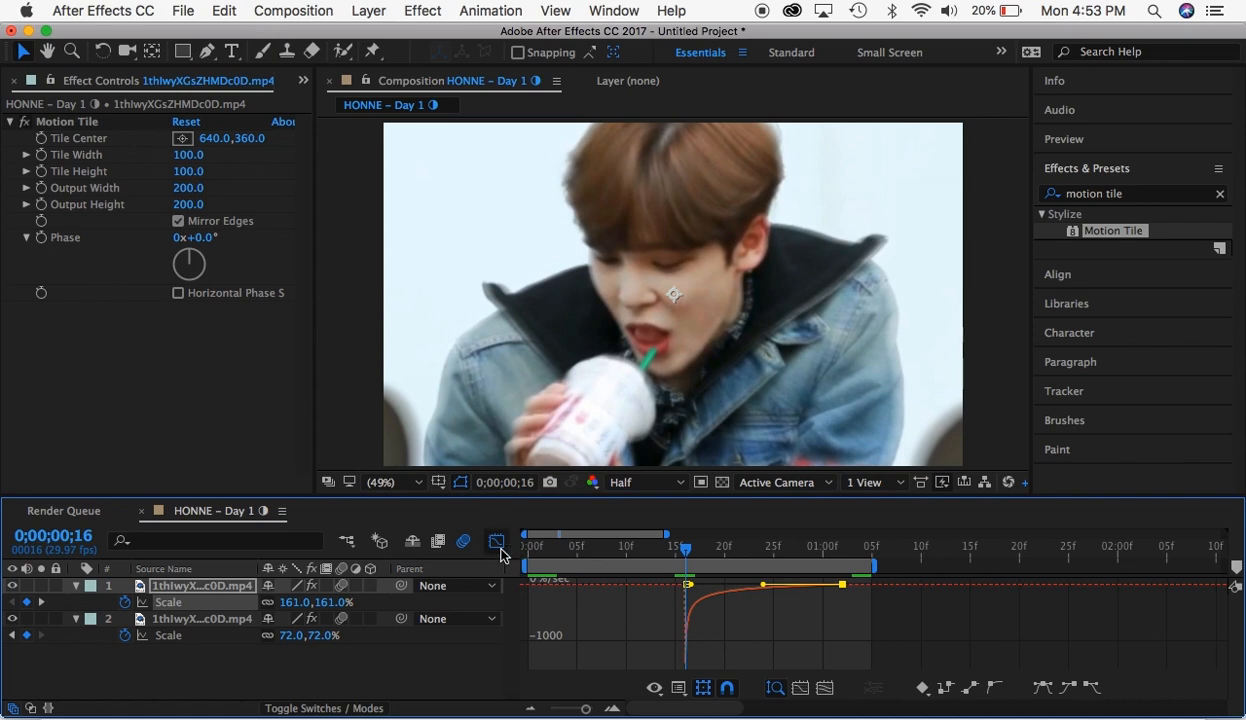
{"action": "left_click", "coordinate": [497, 543]}
{"action": "key", "text": "space"}
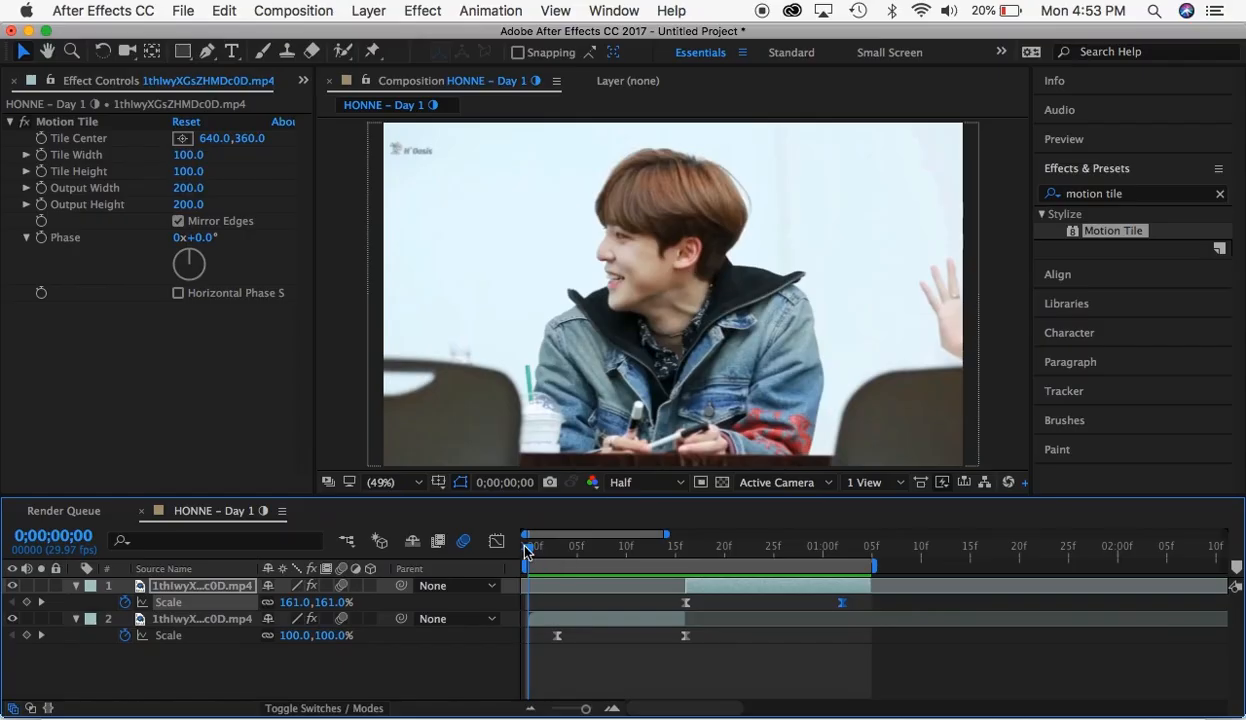
- Reshape the second segment's Scale value curve to fall steeply from the 161% keyframe and flatten out toward 100%
{"action": "left_click", "coordinate": [499, 543]}
{"action": "left_click", "coordinate": [679, 690]}
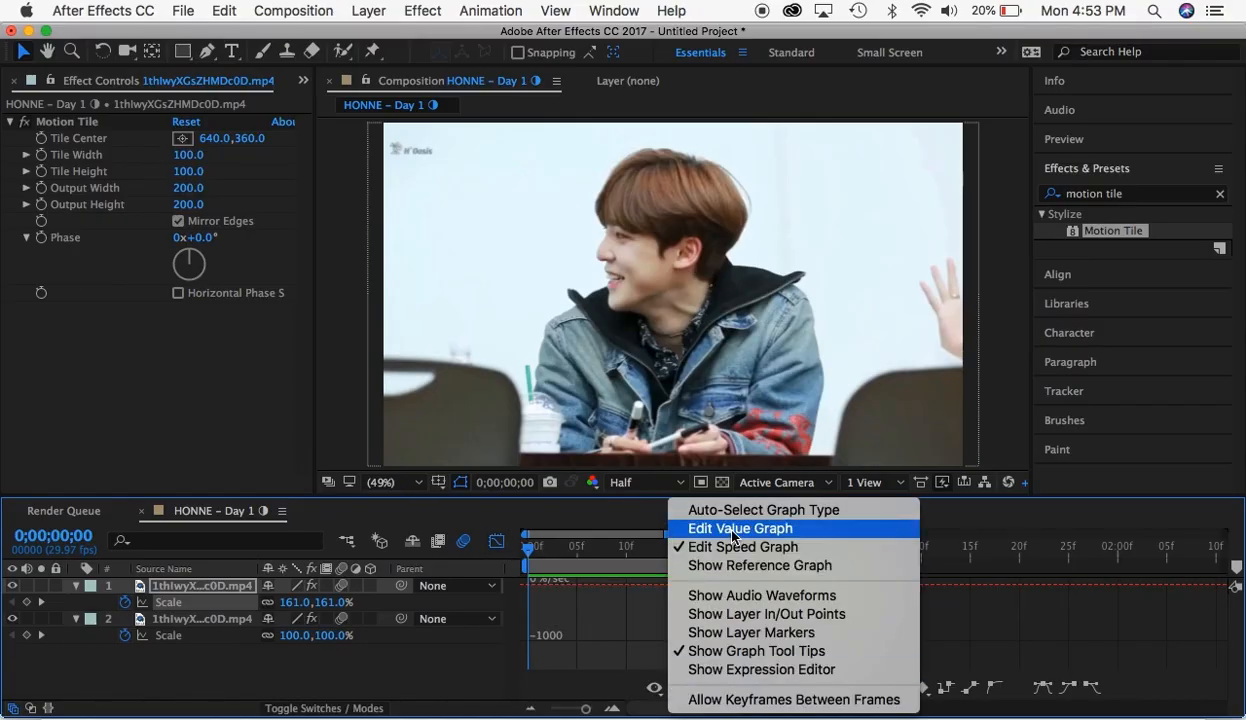
{"action": "left_click", "coordinate": [735, 523]}
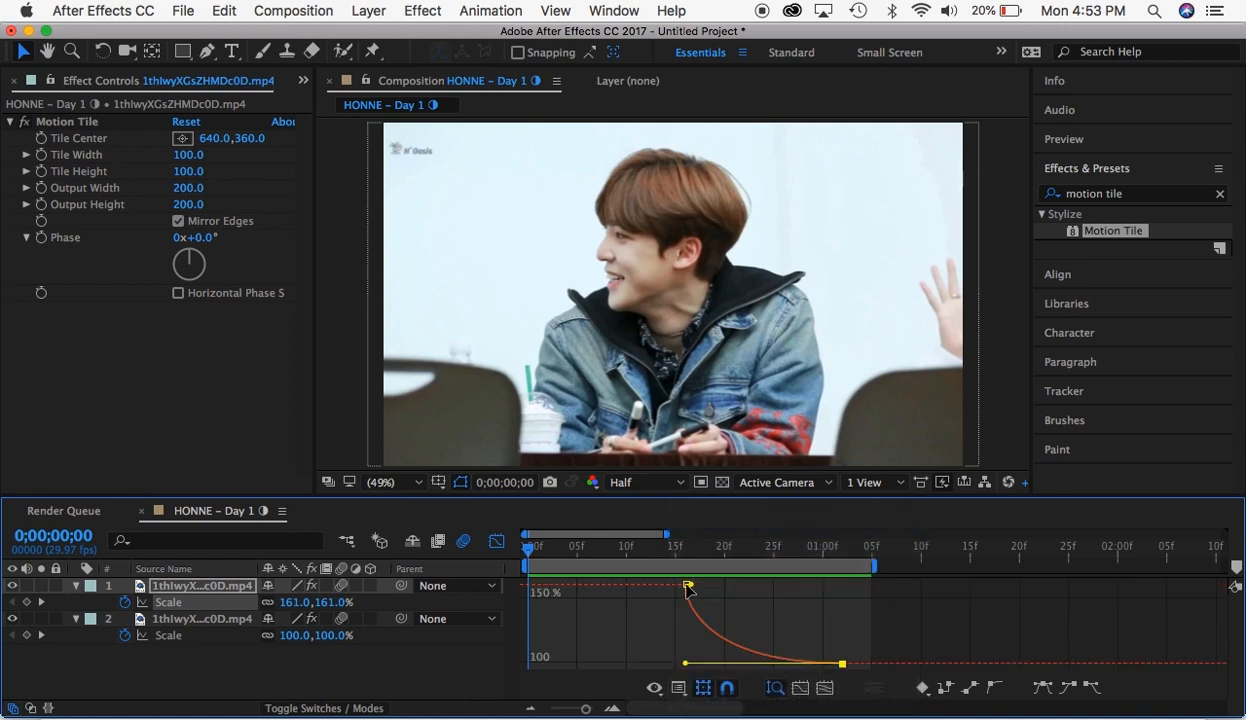
{"action": "left_click_drag", "start_coordinate": [695, 591], "coordinate": [702, 665]}
{"action": "left_click", "coordinate": [496, 541]}
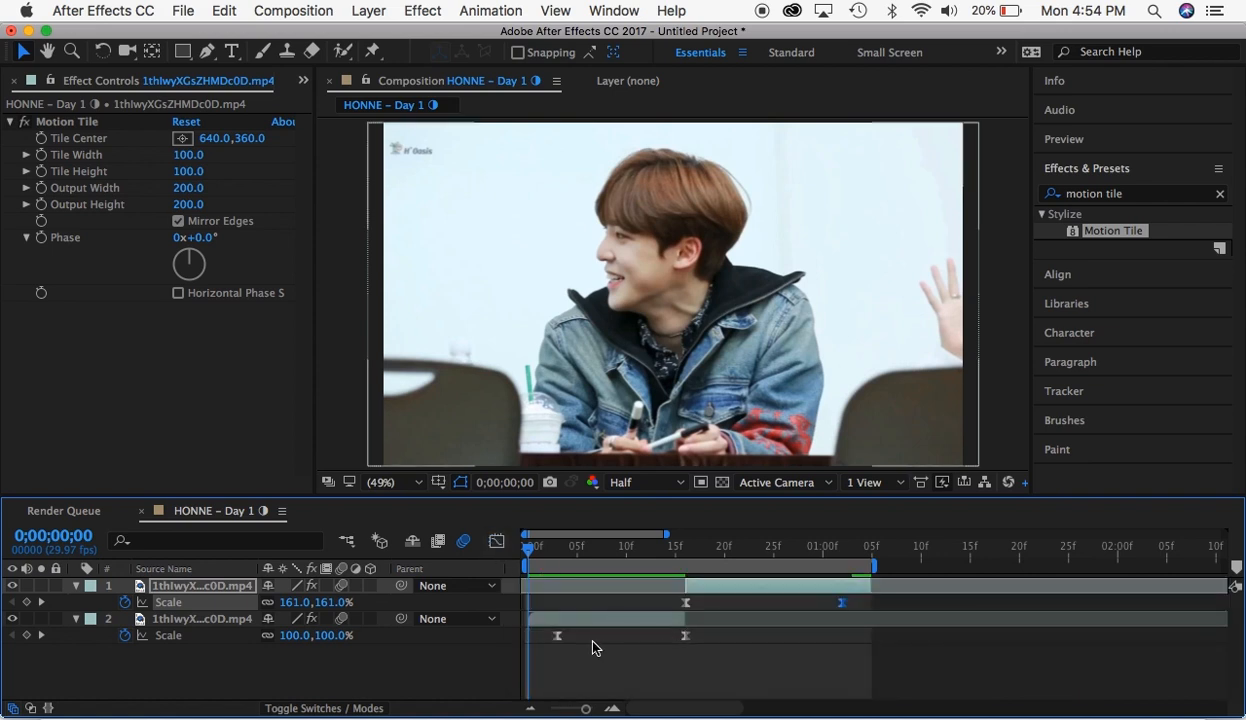
- Reshape the first segment's Scale value curve to start nearly flat and drop steeply into the 72% keyframe
{"action": "left_click", "coordinate": [558, 638]}
{"action": "left_click", "coordinate": [496, 543]}
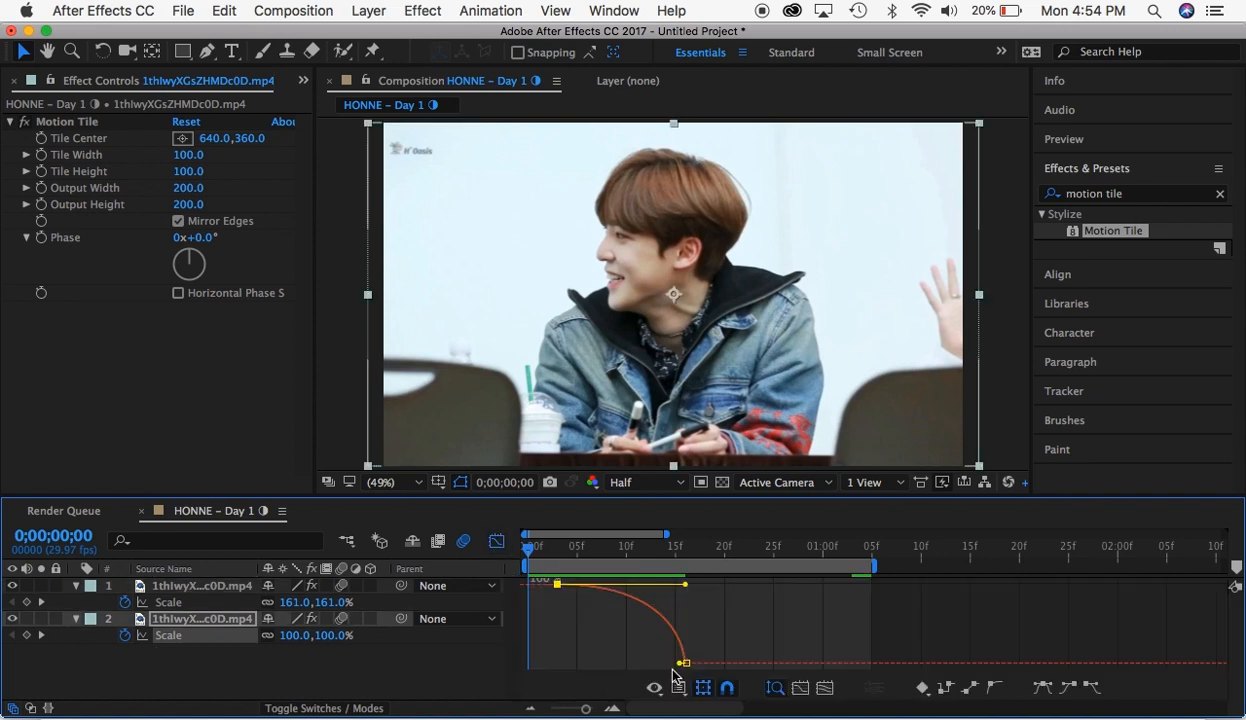
{"action": "left_click_drag", "start_coordinate": [678, 664], "coordinate": [785, 603]}
{"action": "mouse_move", "coordinate": [679, 596]}
{"action": "left_mouse_down"}
{"action": "mouse_move", "coordinate": [661, 590]}
{"action": "mouse_move", "coordinate": [738, 589]}
{"action": "mouse_move", "coordinate": [658, 590]}
{"action": "mouse_move", "coordinate": [748, 590]}
{"action": "mouse_move", "coordinate": [592, 592]}
{"action": "mouse_move", "coordinate": [662, 592]}
{"action": "left_mouse_up"}
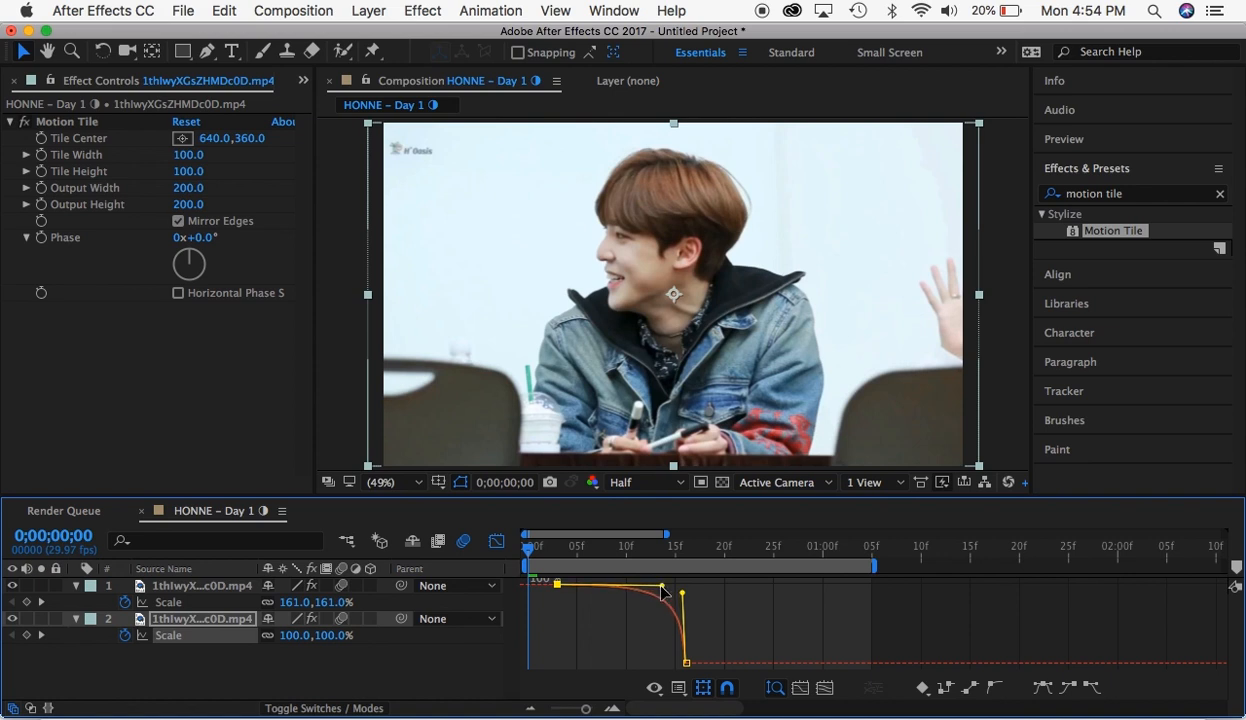
{"action": "left_click", "coordinate": [496, 541]}
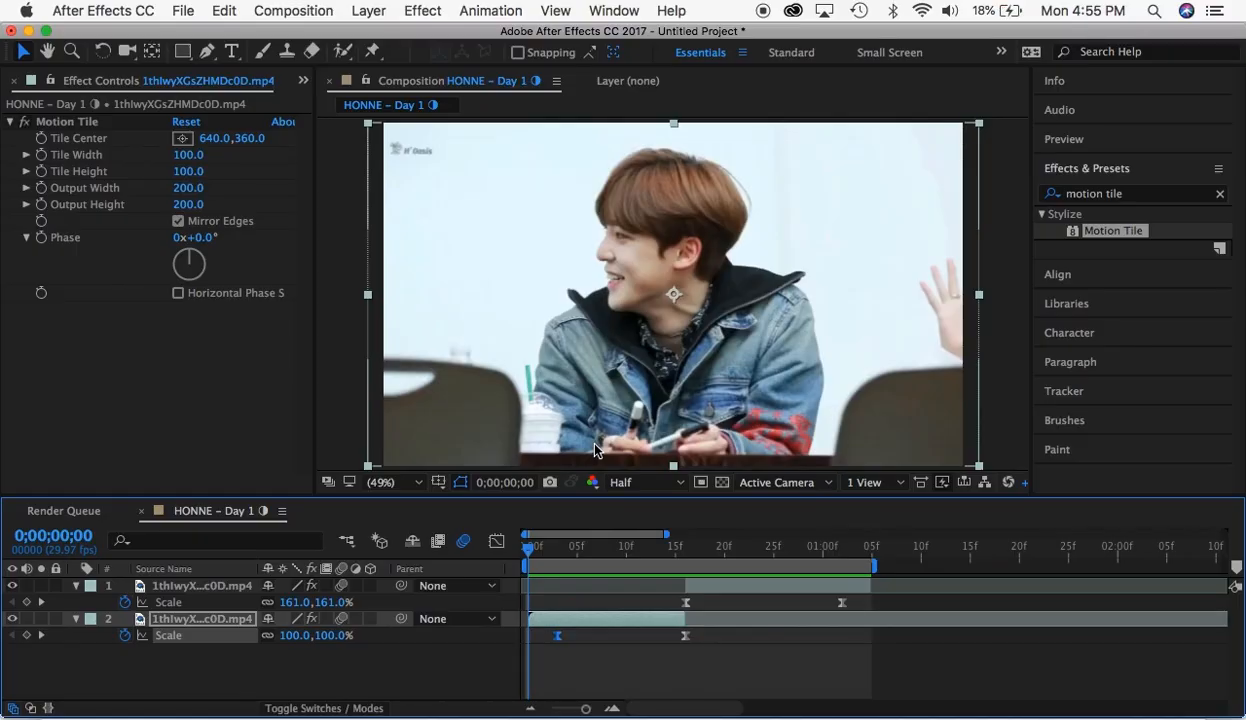
- Delete the zoom-out Scale keyframes from the first segment and from the second segment
{"action": "left_click", "coordinate": [561, 548]}
{"action": "left_click_drag", "start_coordinate": [547, 638], "coordinate": [708, 642]}
{"action": "key", "text": "Delete"}
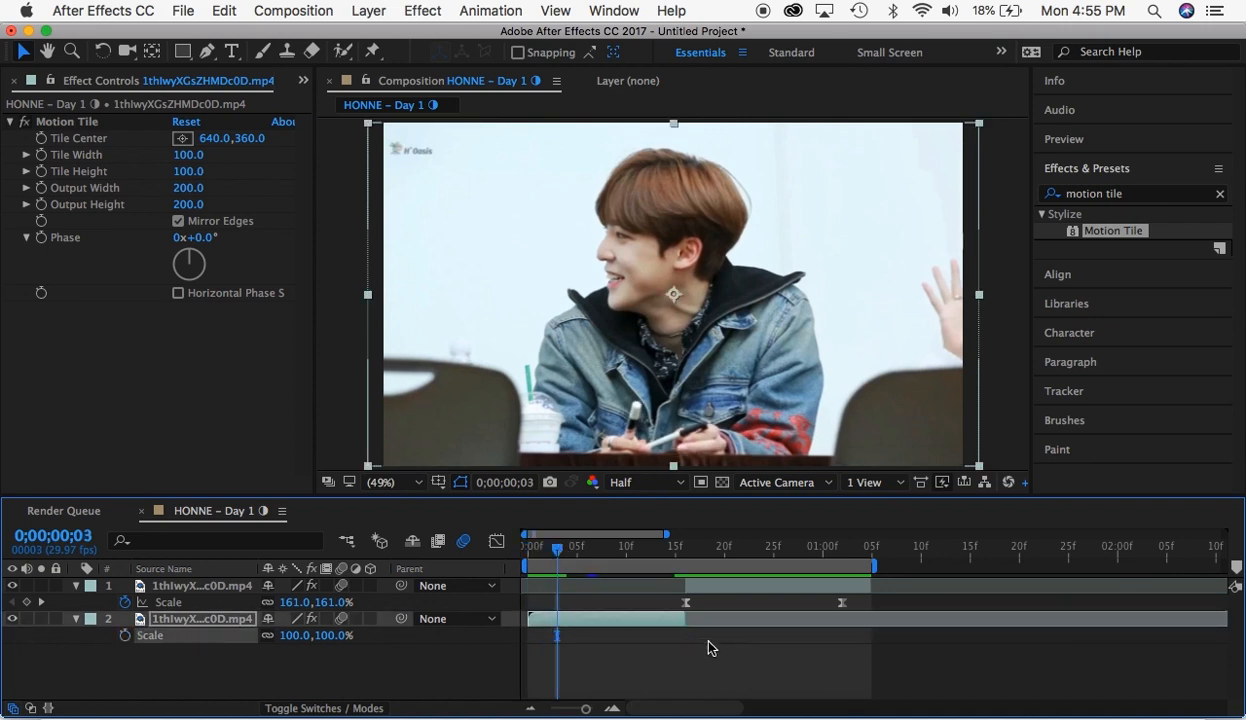
{"action": "left_click", "coordinate": [840, 548]}
{"action": "left_click_drag", "start_coordinate": [860, 600], "coordinate": [668, 608]}
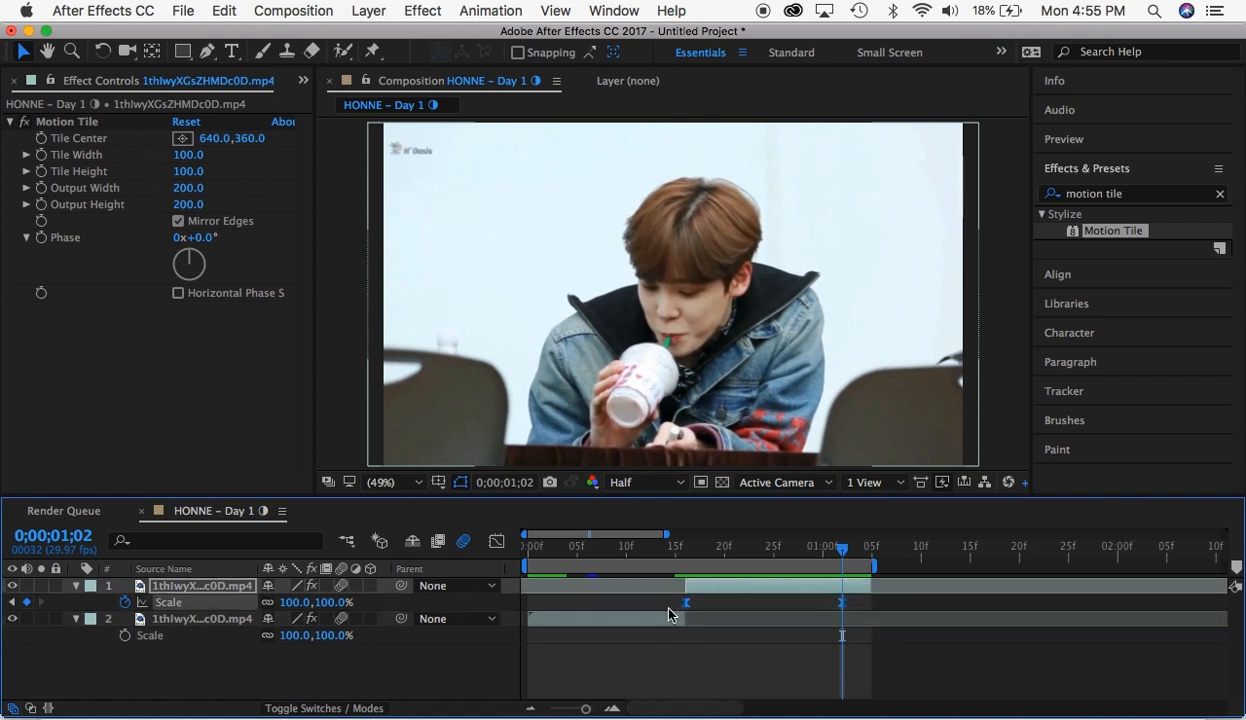
{"action": "key", "text": "Delete"}
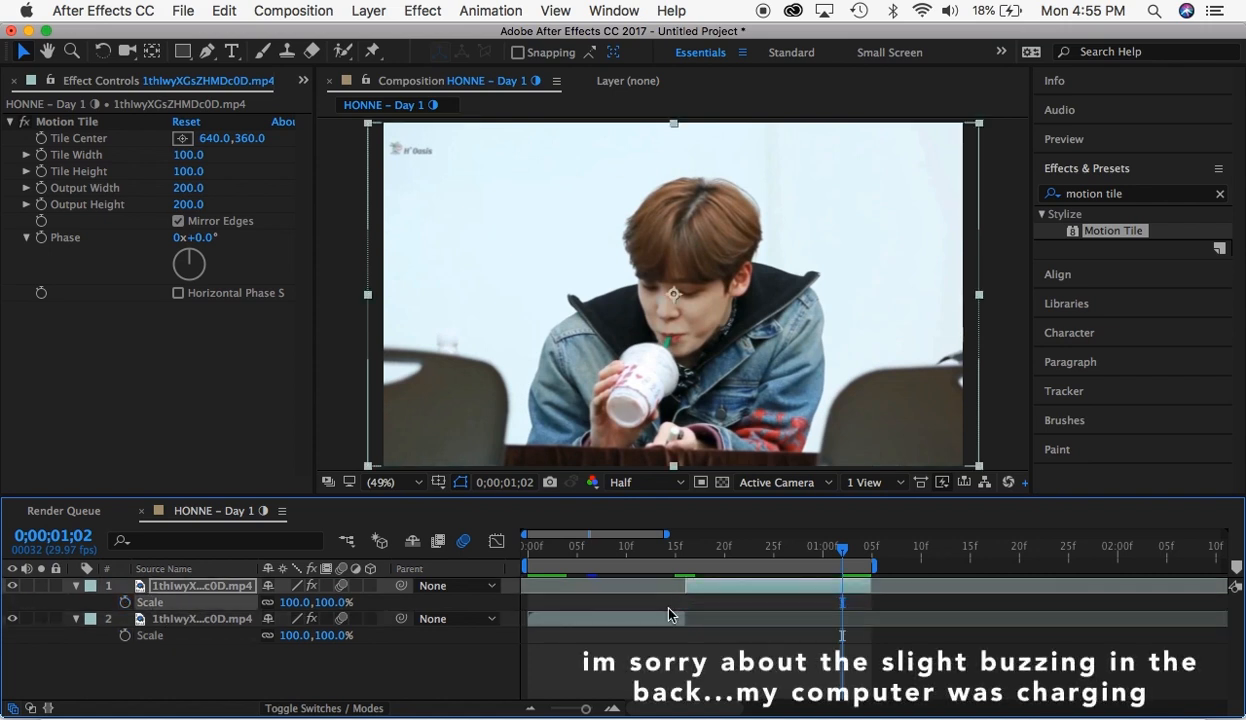
- Place the playhead at 0;00;00;03 and show the Position property for both clip segments
{"action": "left_click", "coordinate": [535, 547]}
{"action": "left_click_drag", "start_coordinate": [535, 547], "coordinate": [561, 550]}
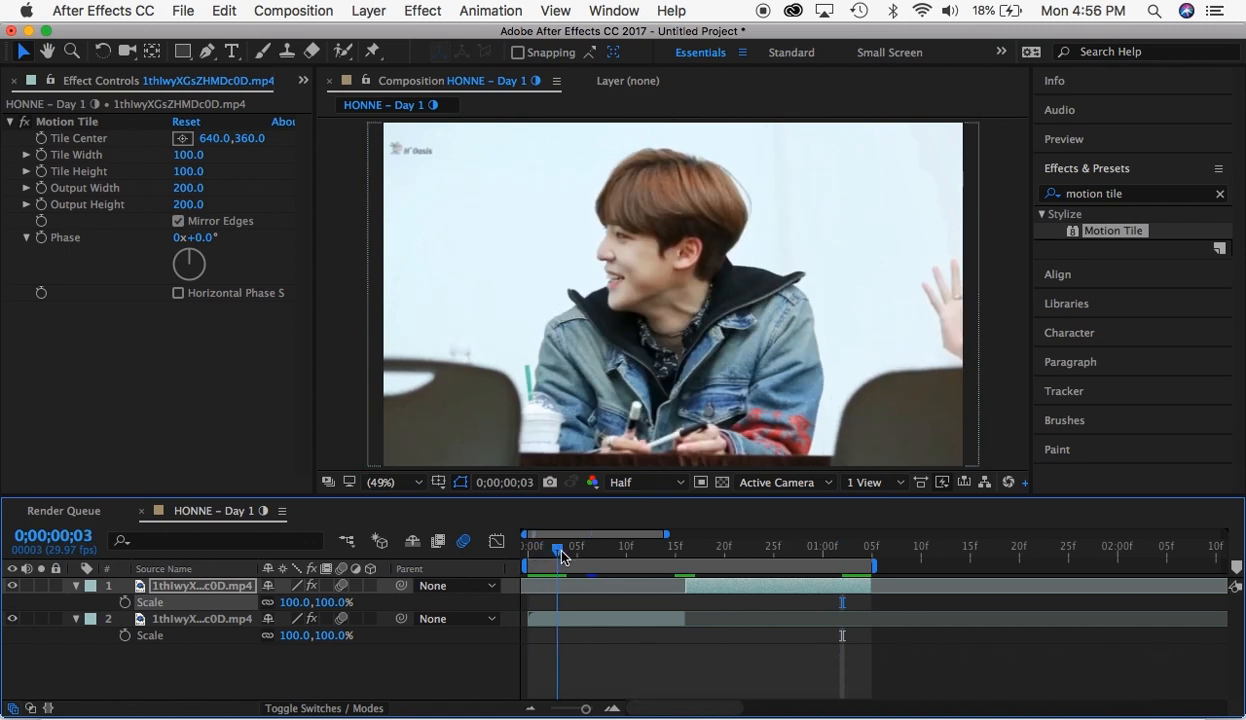
{"action": "left_click", "coordinate": [579, 614]}
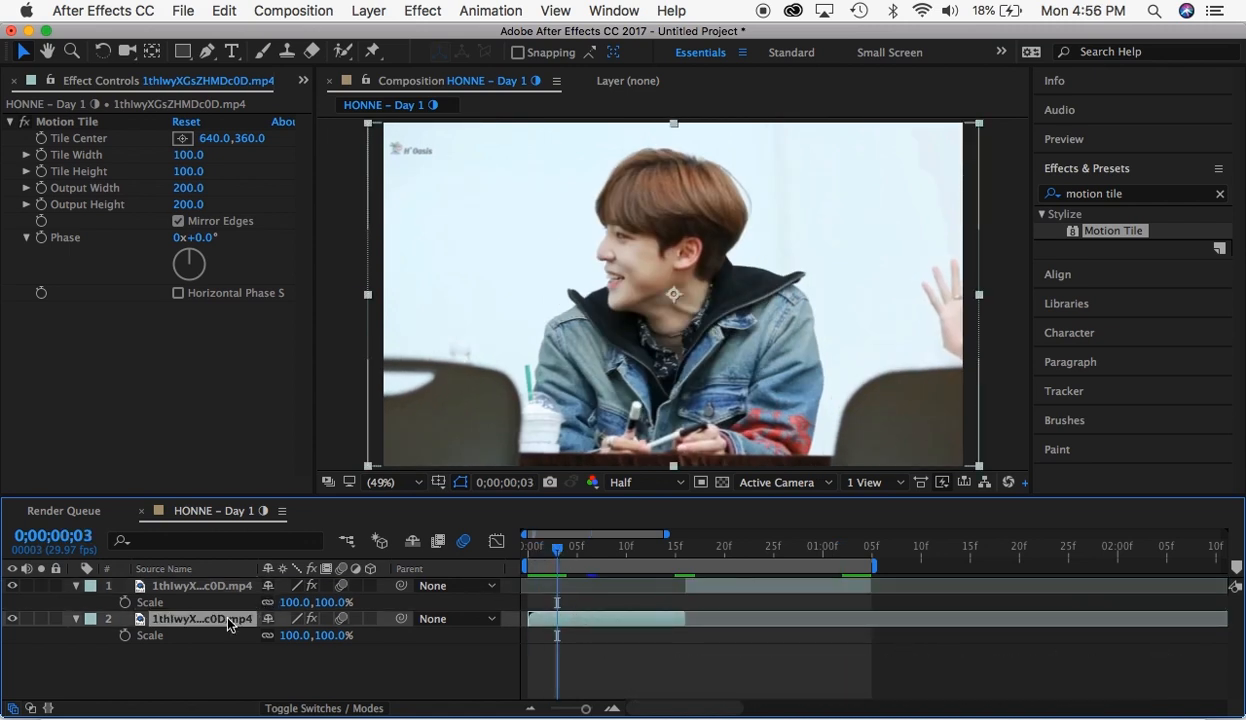
{"action": "key", "text": "p"}
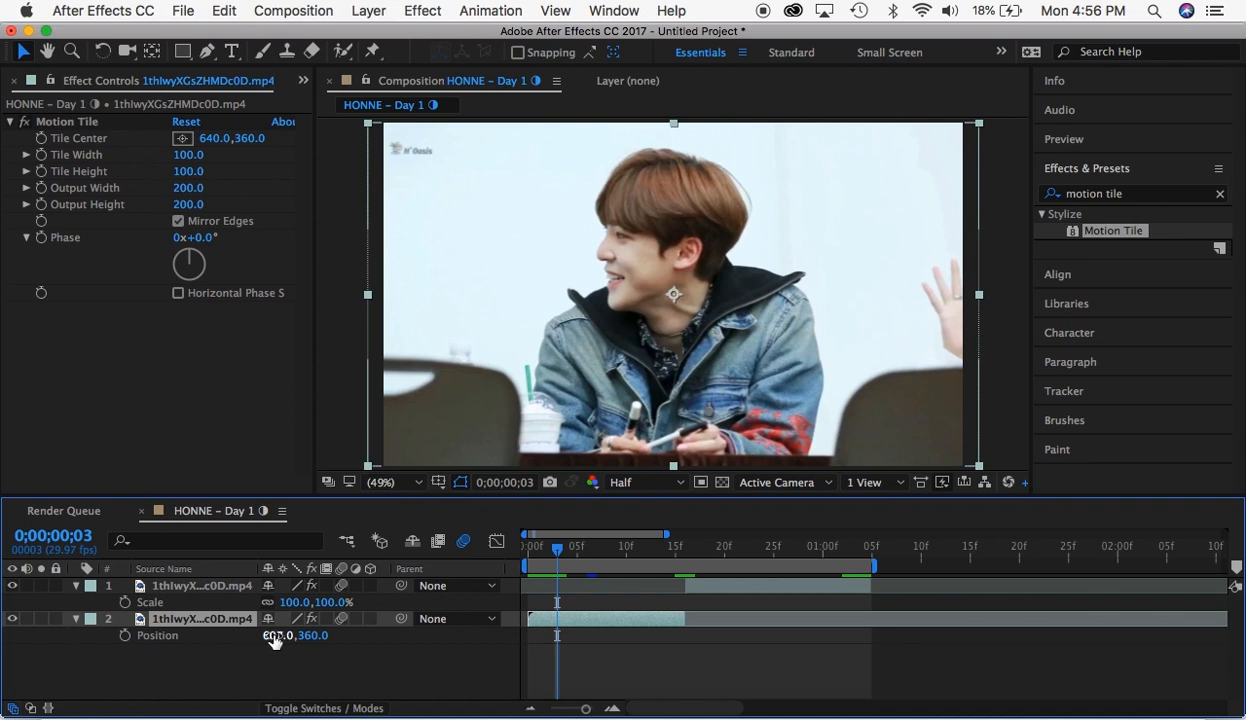
{"action": "left_click_drag", "start_coordinate": [272, 635], "coordinate": [390, 644]}
{"action": "key", "text": "super+z"}
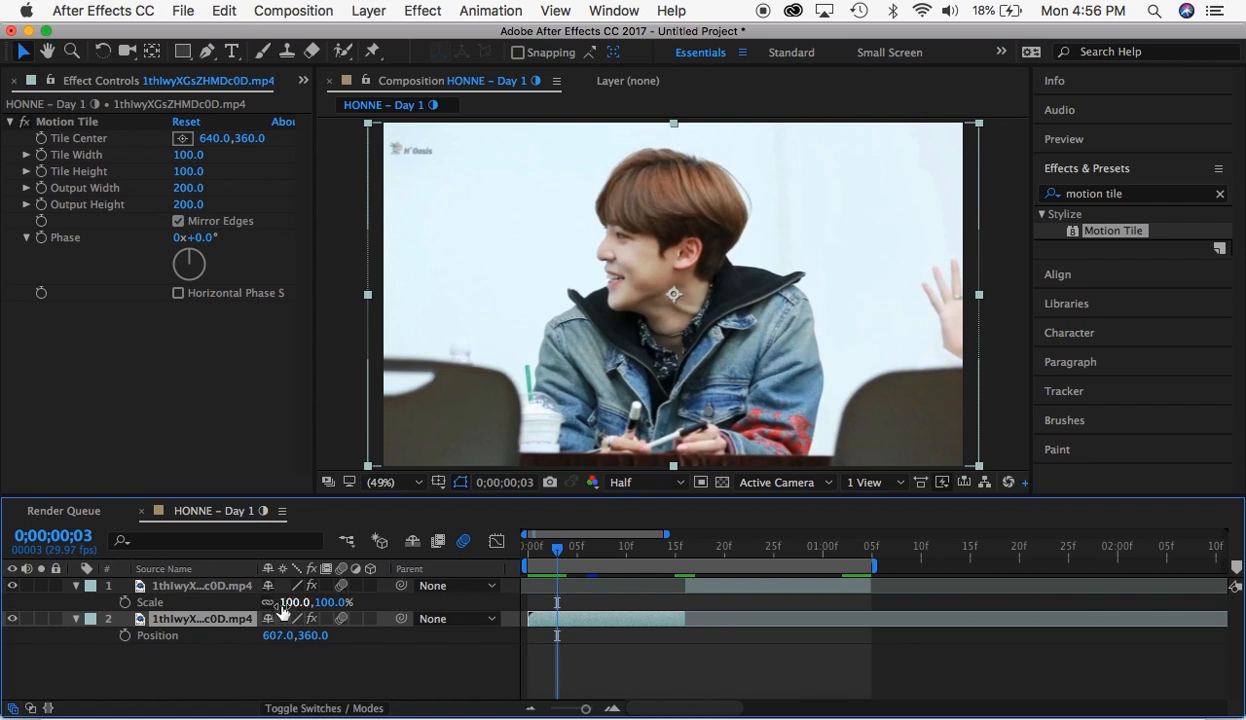
{"action": "left_click", "coordinate": [203, 588]}
{"action": "key", "text": "p"}
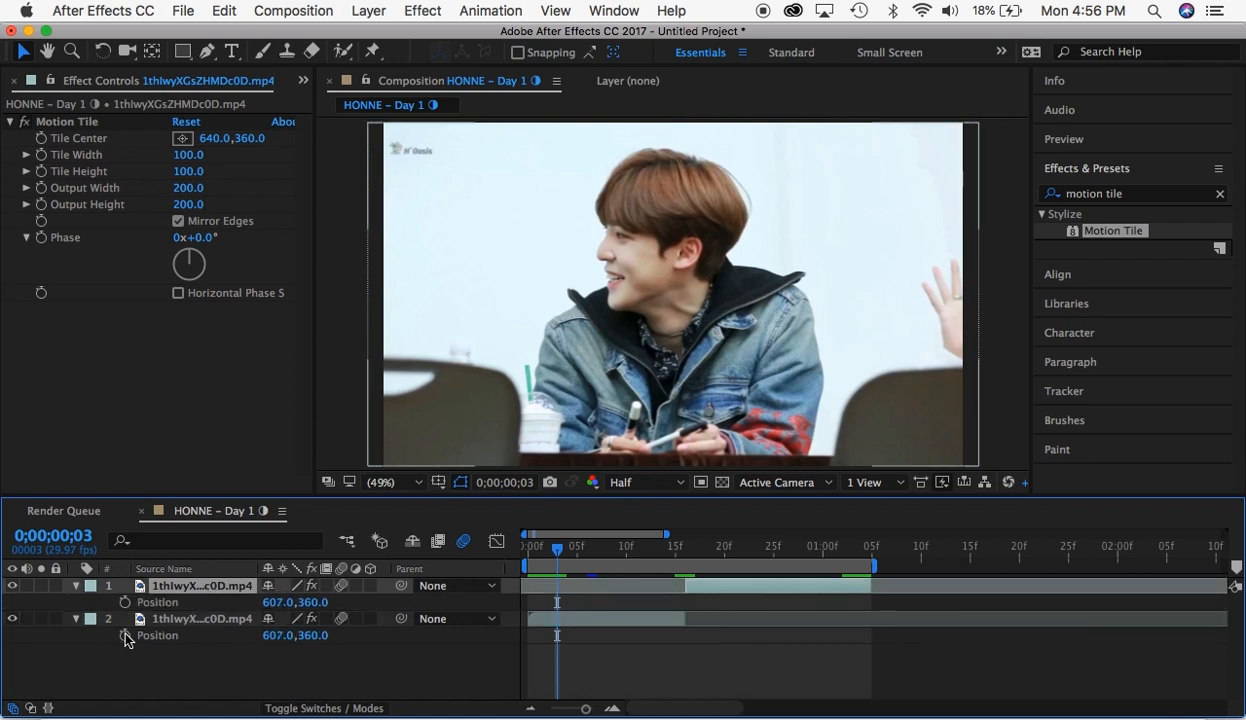
- Keyframe the first segment's Position at 0;00;00;03 and move it horizontally to 1003, 360 in a second keyframe at frame 16
{"action": "left_click", "coordinate": [124, 635]}
{"action": "left_click", "coordinate": [676, 554]}
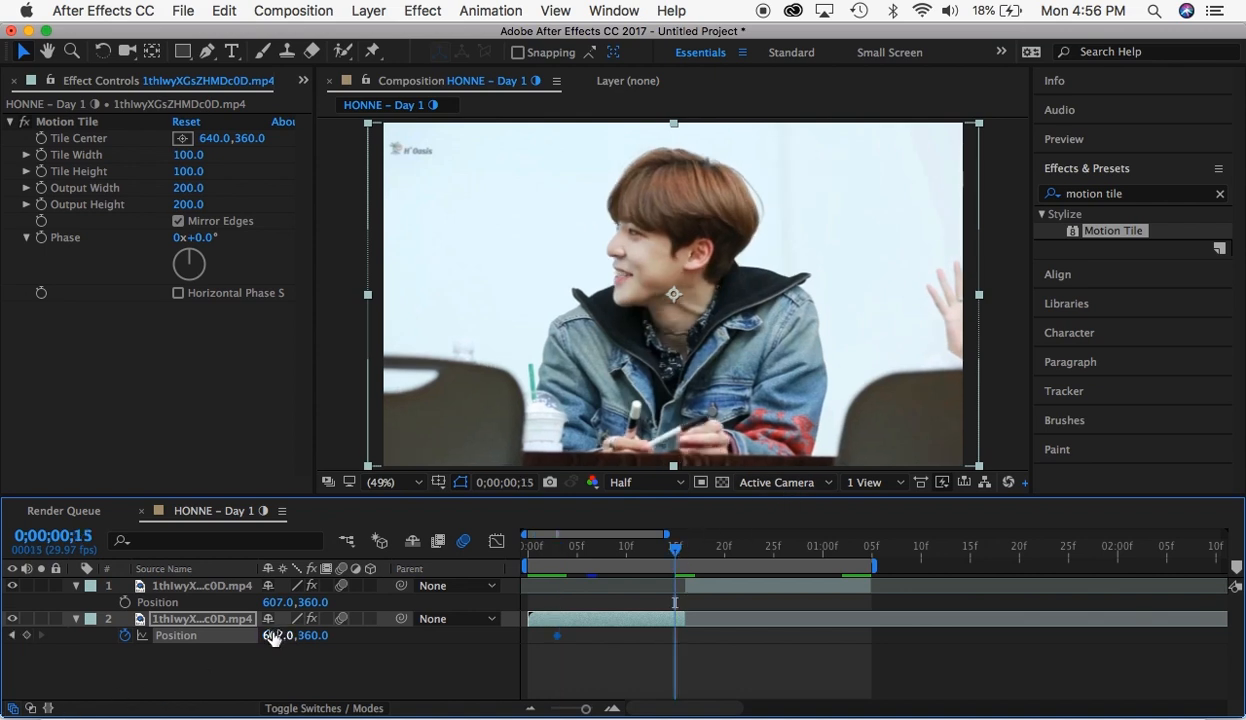
{"action": "left_click_drag", "start_coordinate": [272, 636], "coordinate": [548, 530]}
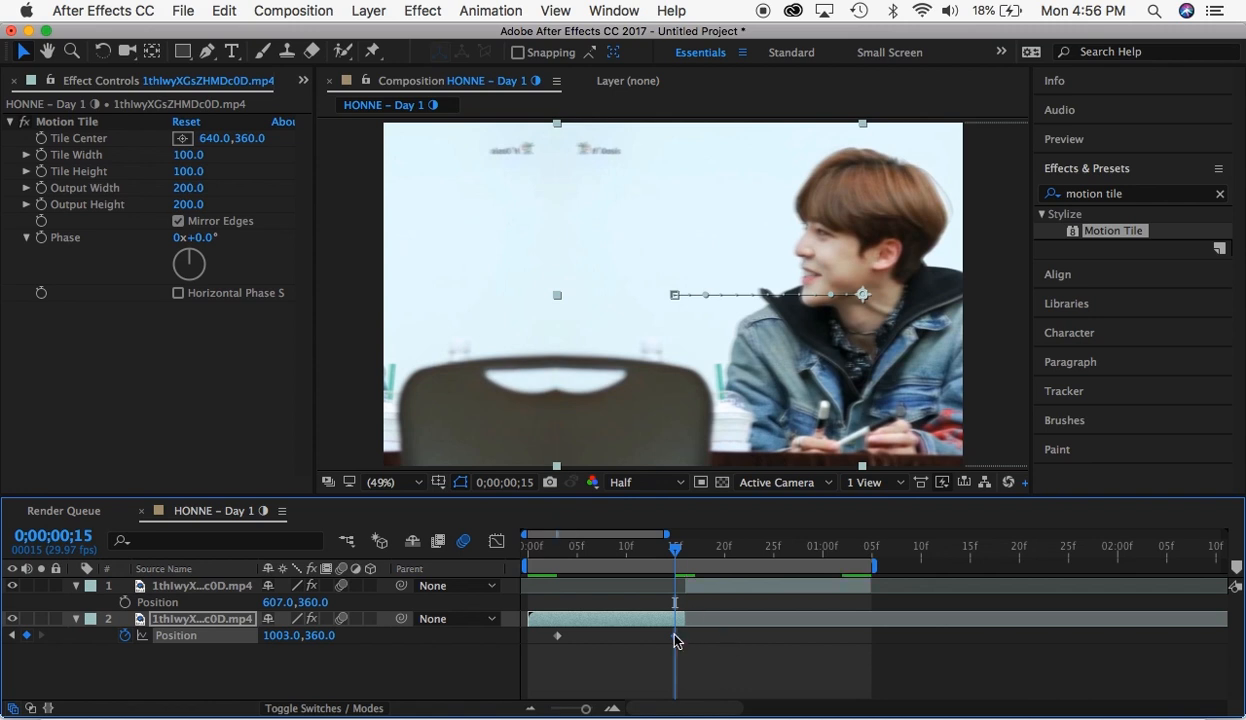
{"action": "left_click_drag", "start_coordinate": [675, 636], "coordinate": [557, 645]}
- Apply Easy Ease to both Position keyframes of the first segment
{"action": "right_click", "coordinate": [557, 640]}
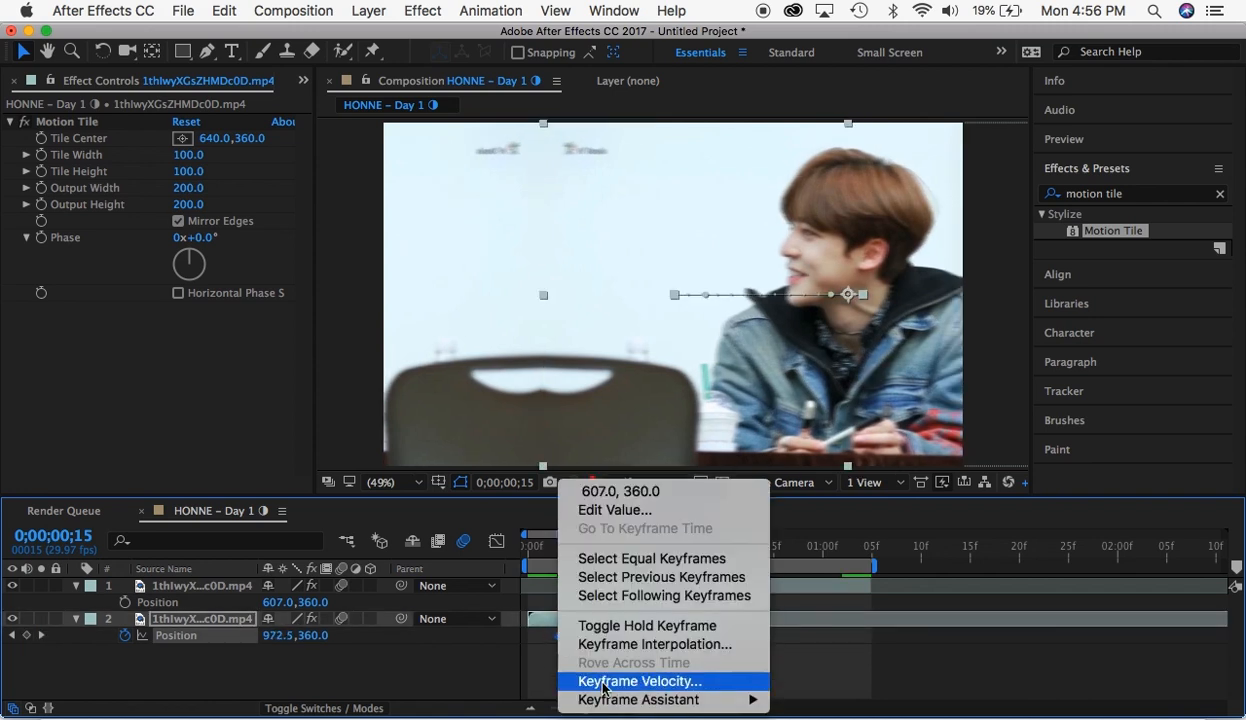
{"action": "mouse_move", "coordinate": [720, 699]}
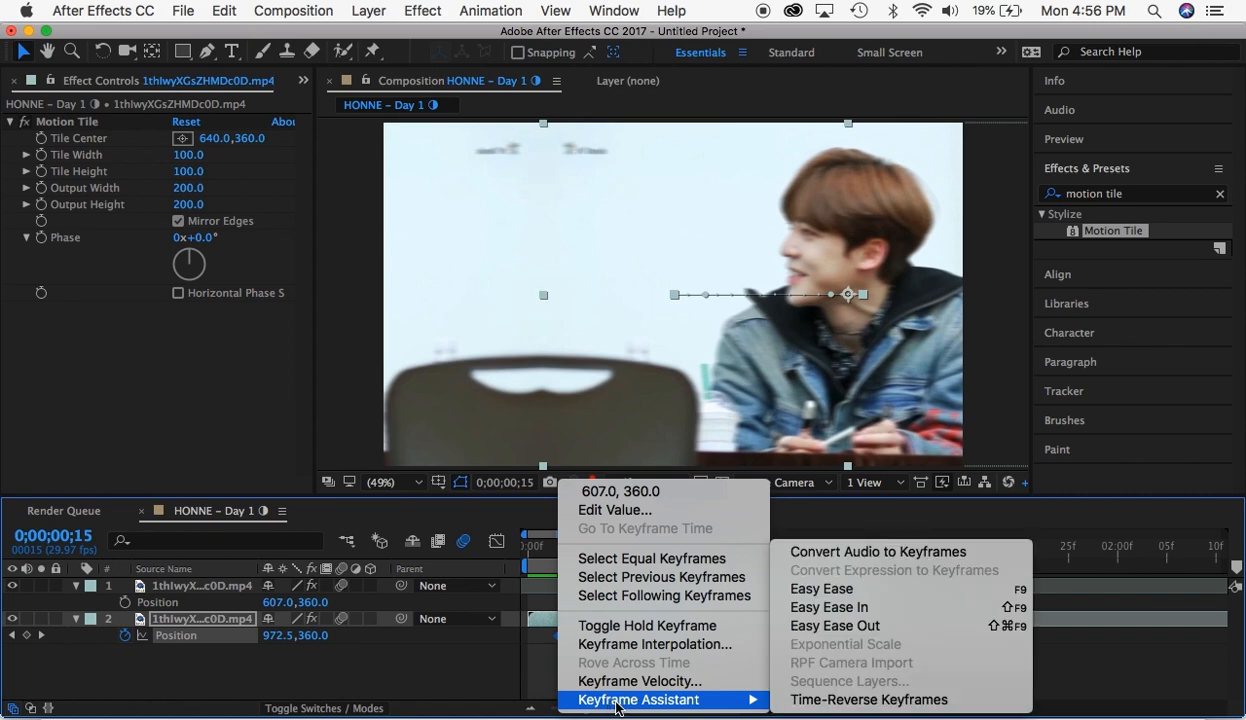
{"action": "left_click", "coordinate": [847, 591]}
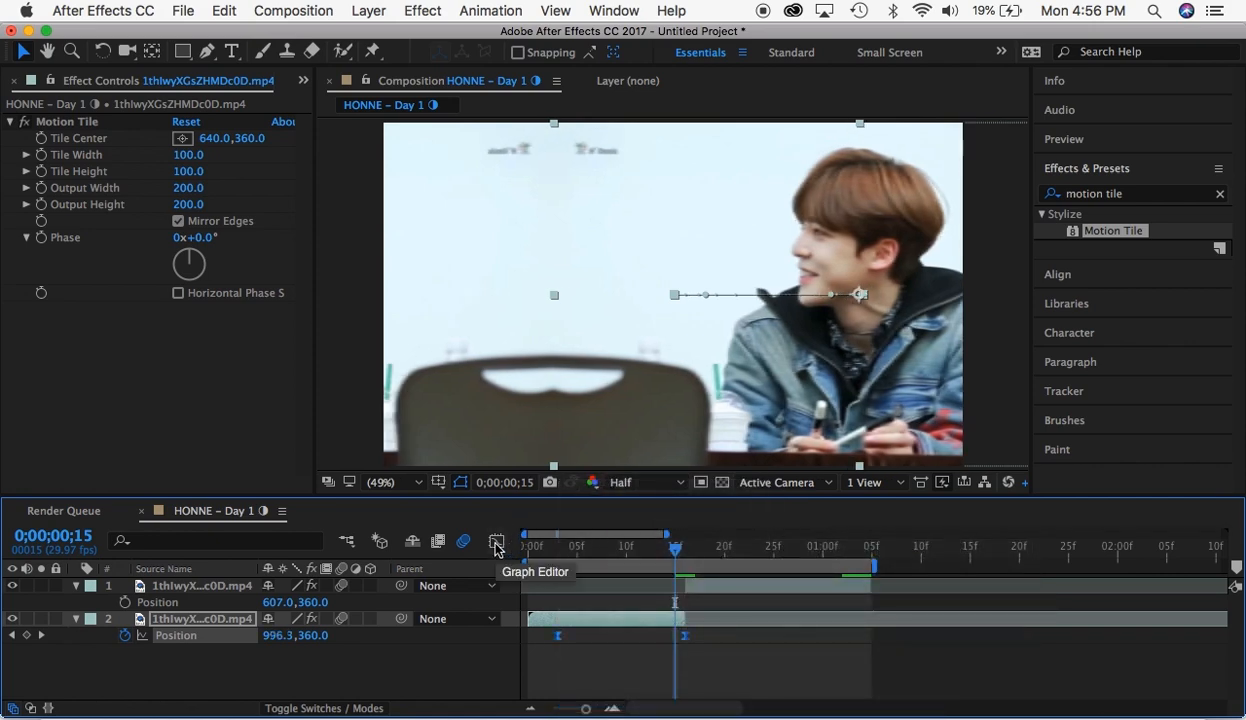
{"action": "left_click", "coordinate": [497, 545]}
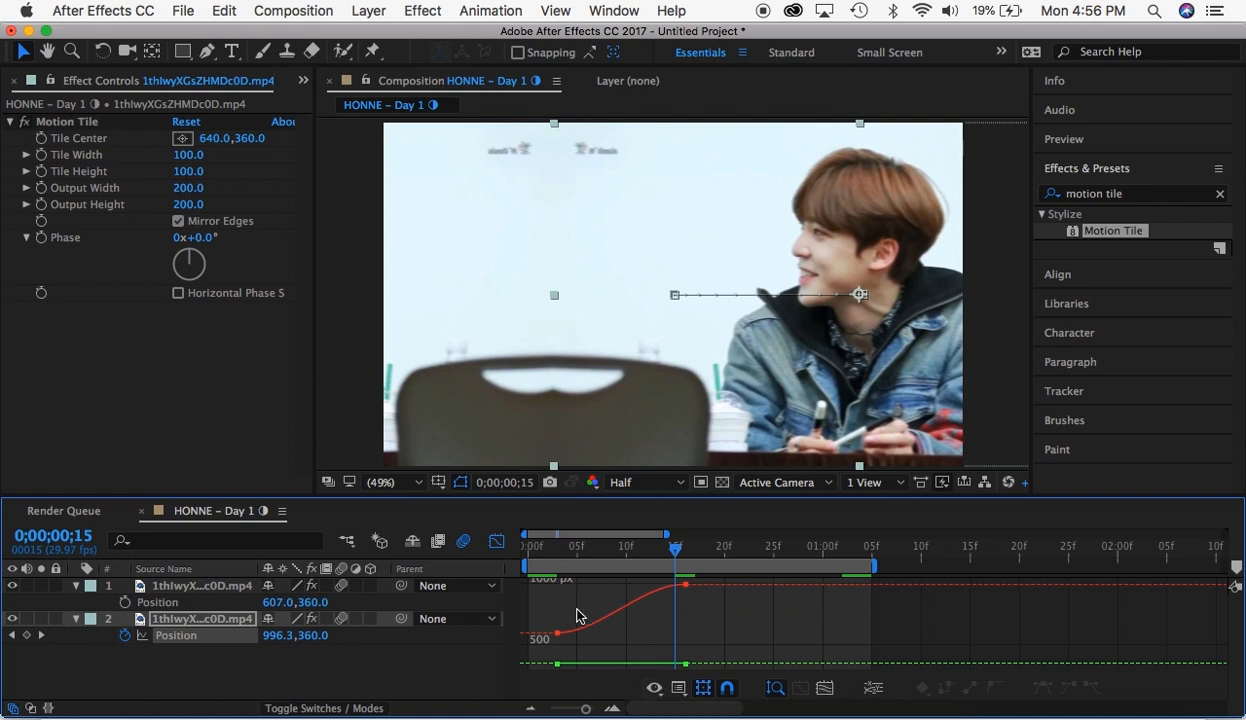
{"action": "left_click_drag", "start_coordinate": [543, 588], "coordinate": [695, 670]}
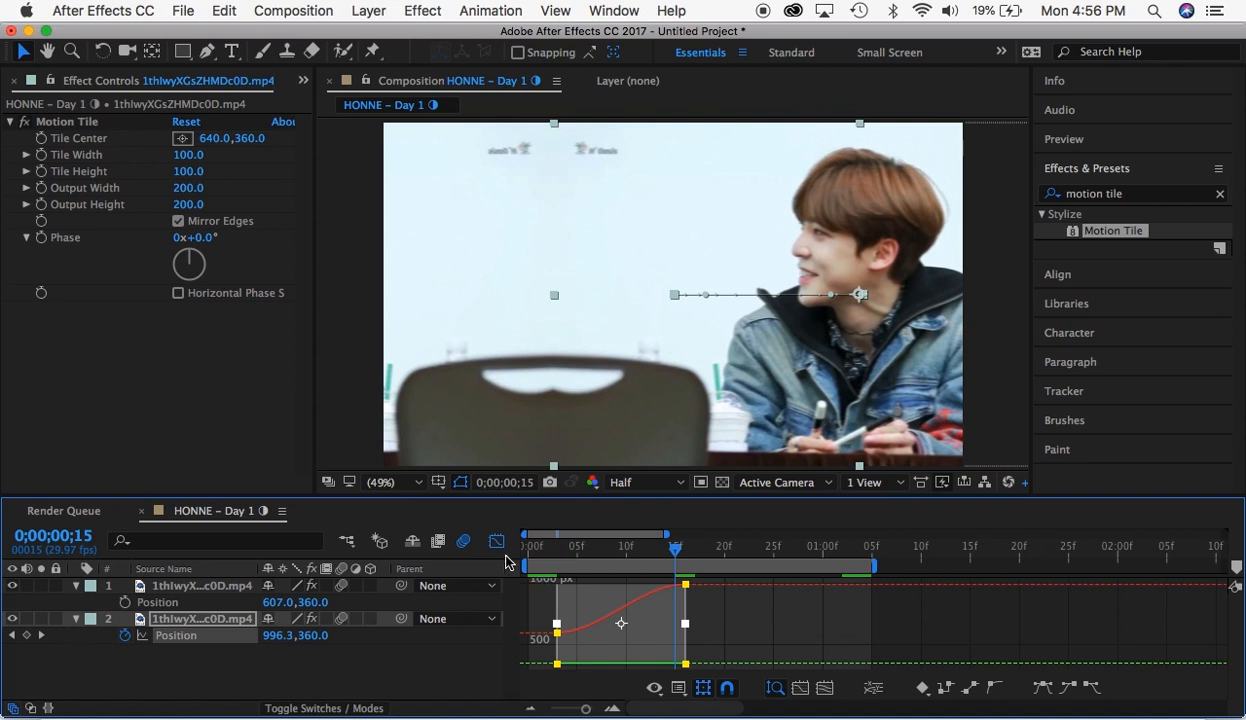
{"action": "left_click", "coordinate": [707, 630]}
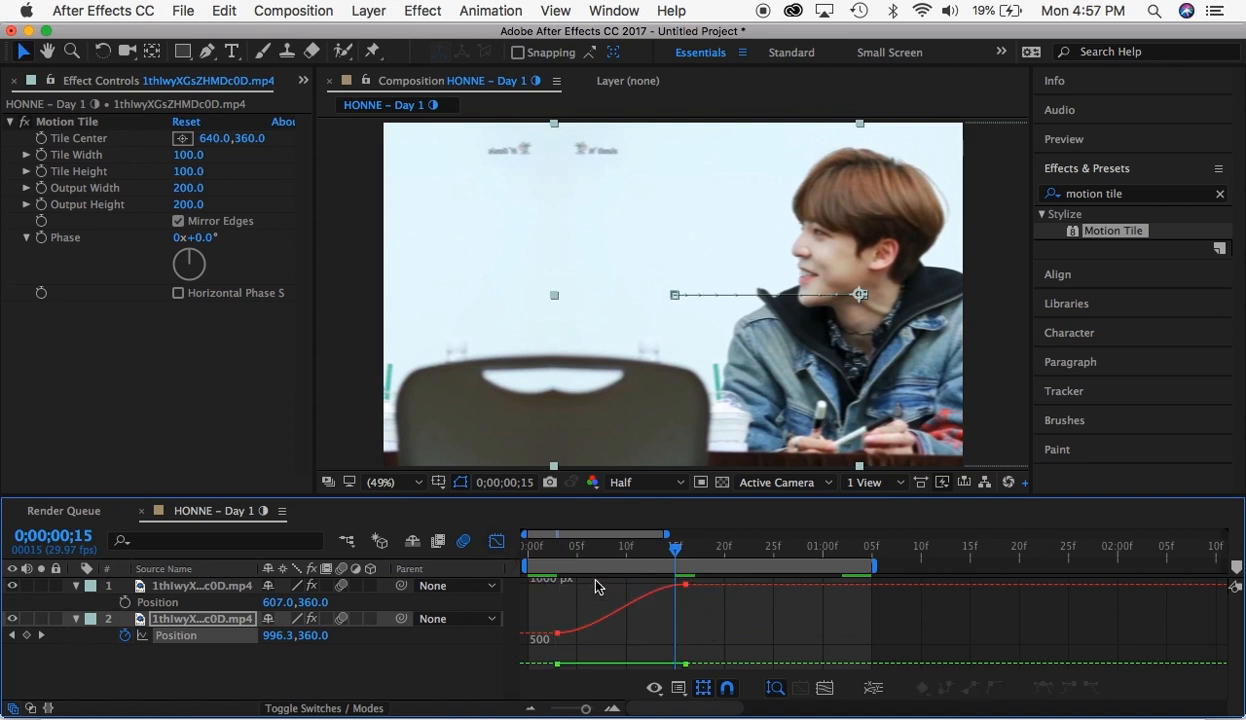
{"action": "left_click", "coordinate": [497, 542]}
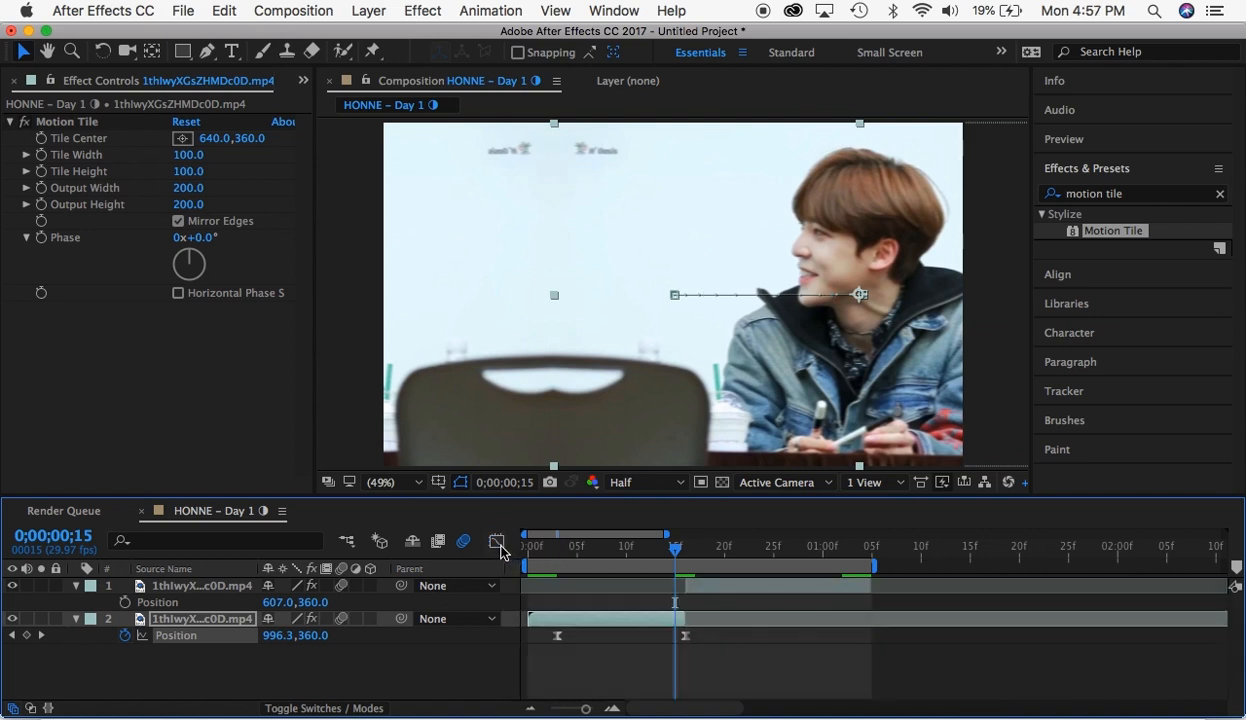
- Separate the first segment's Position into X and Y dimensions and apply Easy Ease to the X Position keyframes in the graph
{"action": "right_click", "coordinate": [223, 644]}
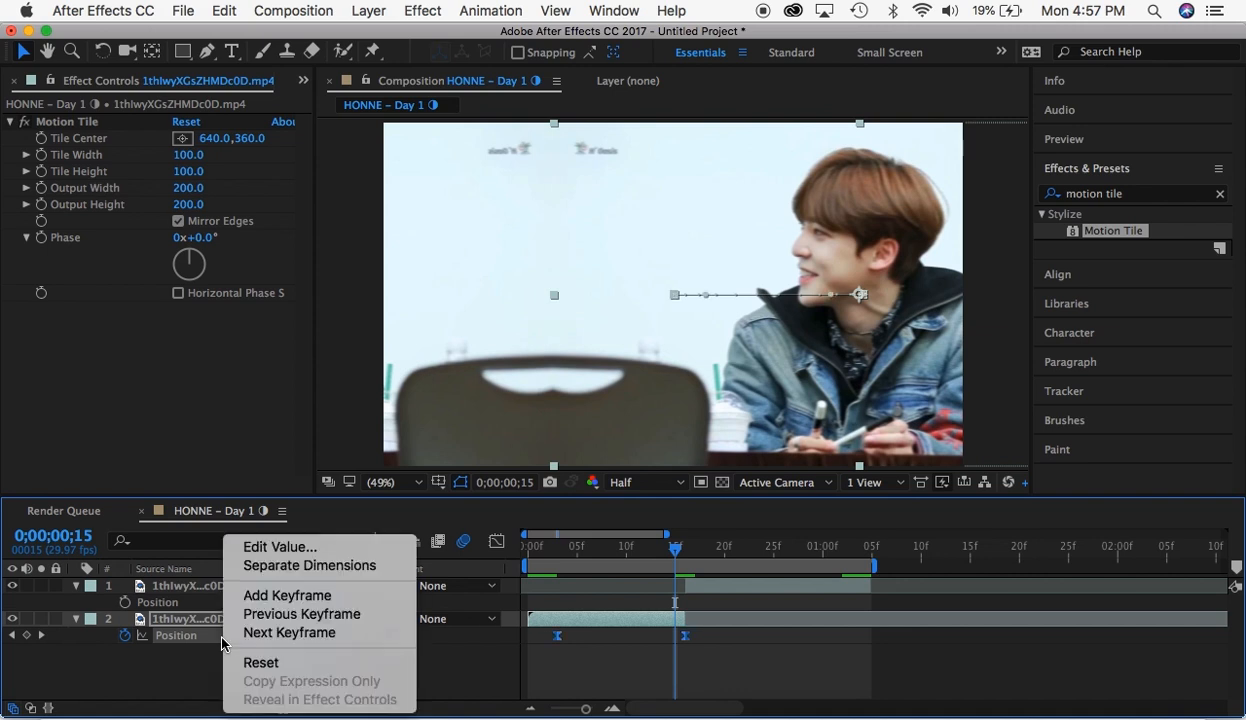
{"action": "left_click", "coordinate": [266, 566]}
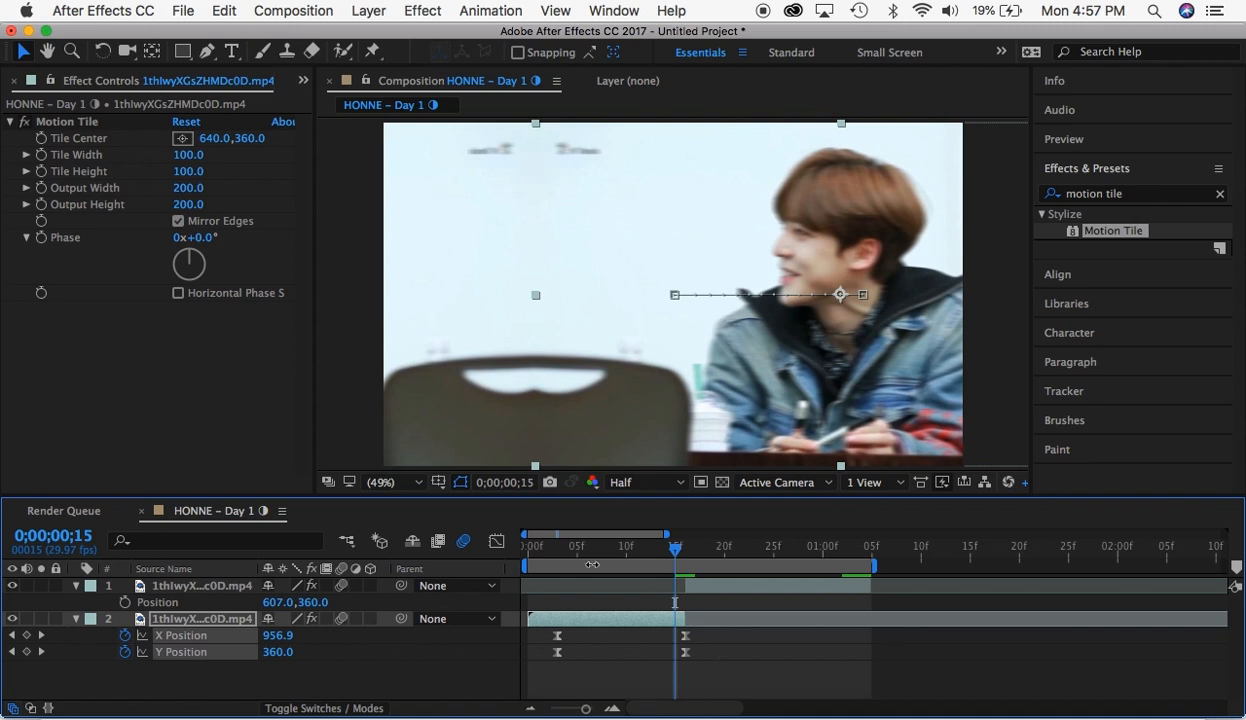
{"action": "left_click", "coordinate": [538, 638]}
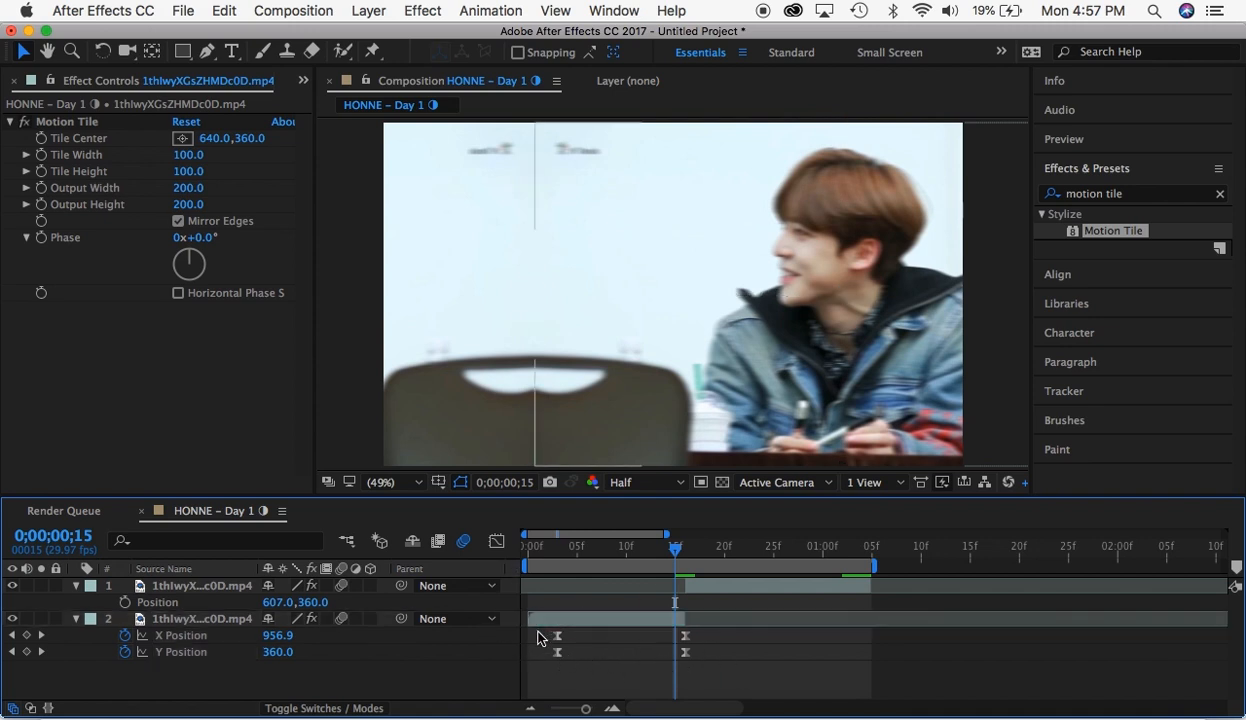
{"action": "left_click", "coordinate": [688, 636]}
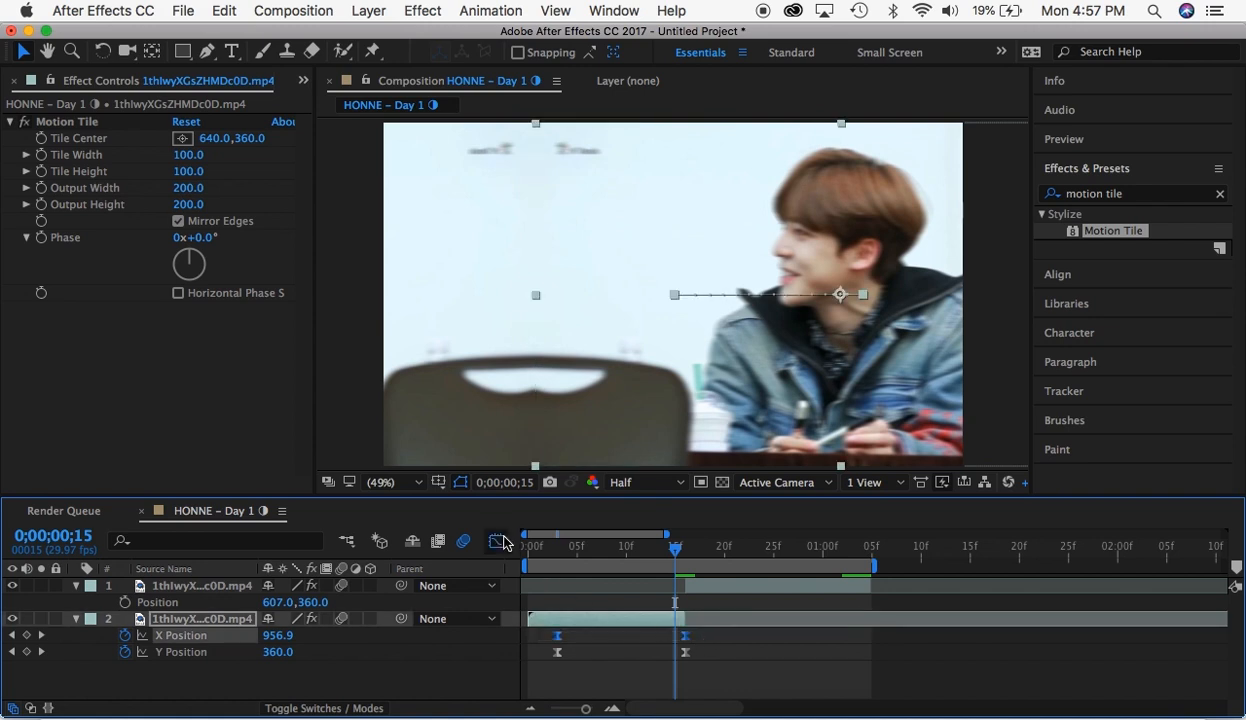
{"action": "left_click", "coordinate": [500, 542]}
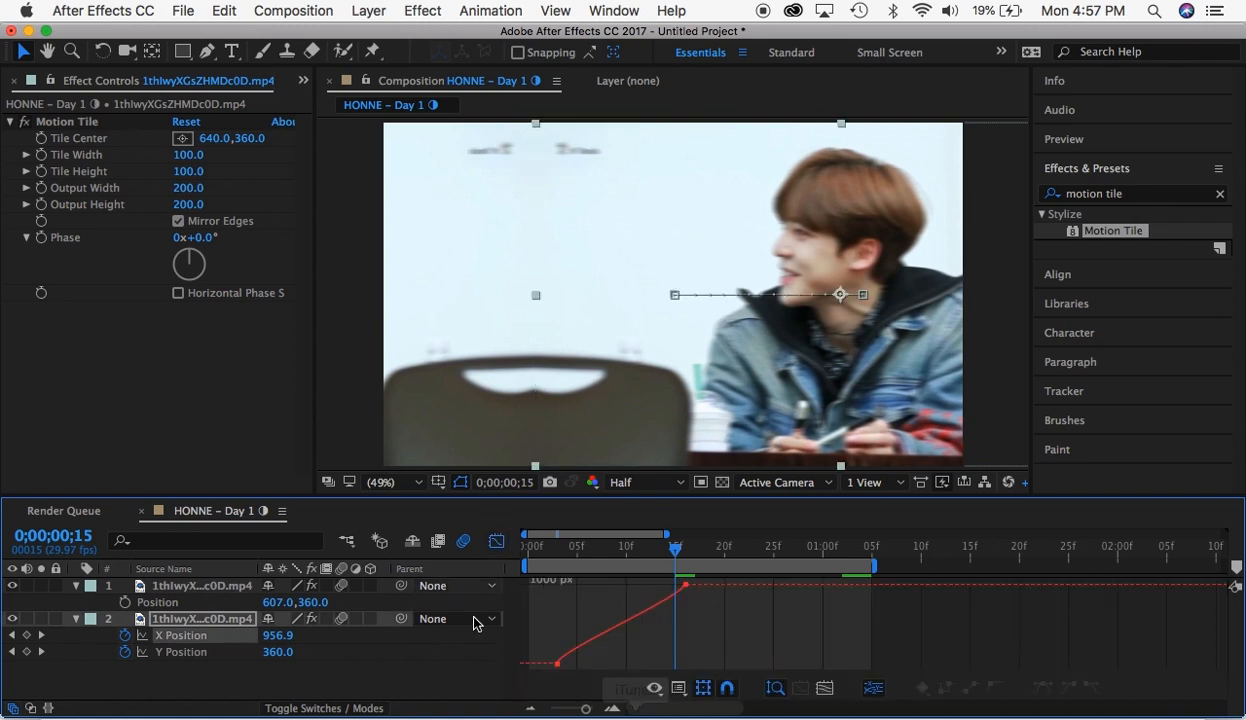
{"action": "mouse_move", "coordinate": [666, 582]}
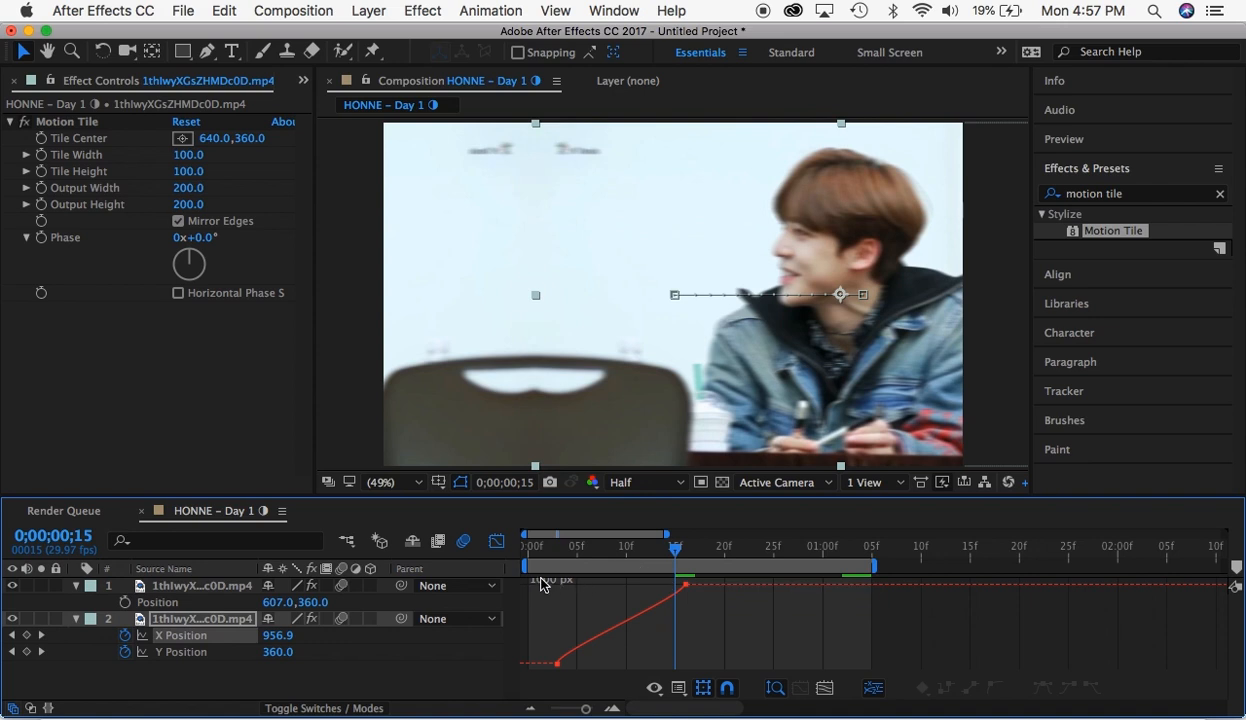
{"action": "left_click_drag", "start_coordinate": [553, 588], "coordinate": [729, 684]}
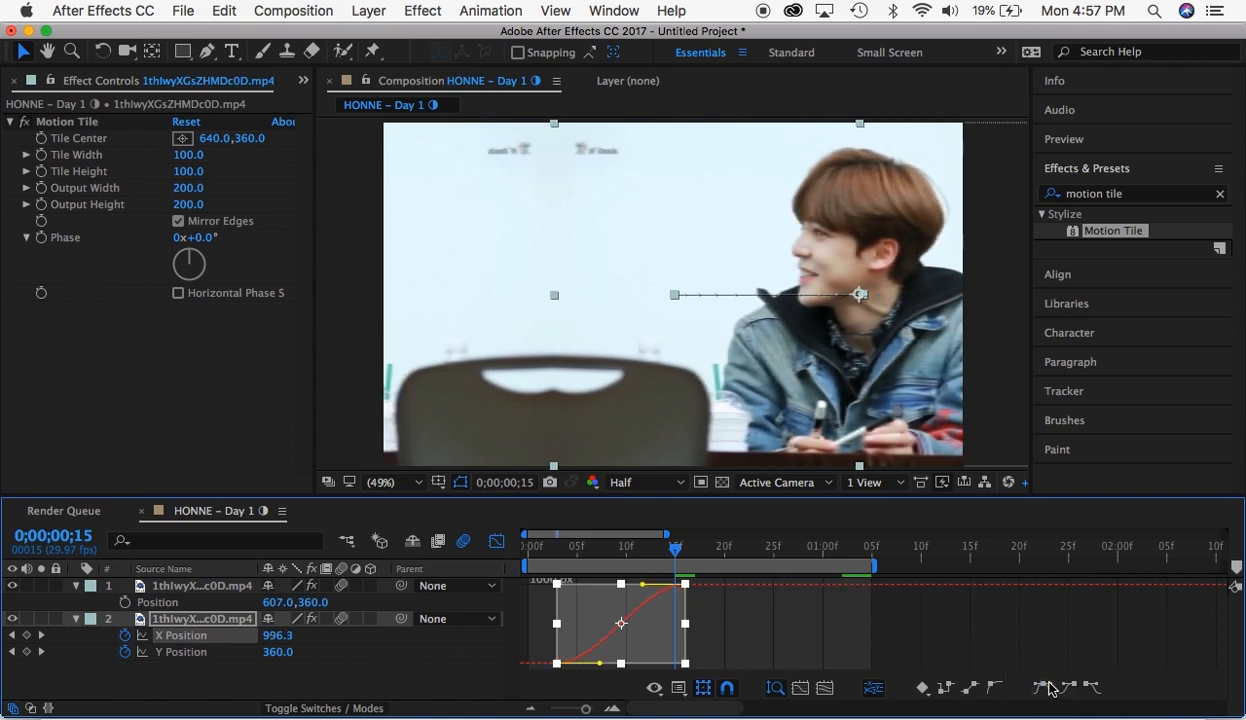
{"action": "left_click", "coordinate": [694, 604]}
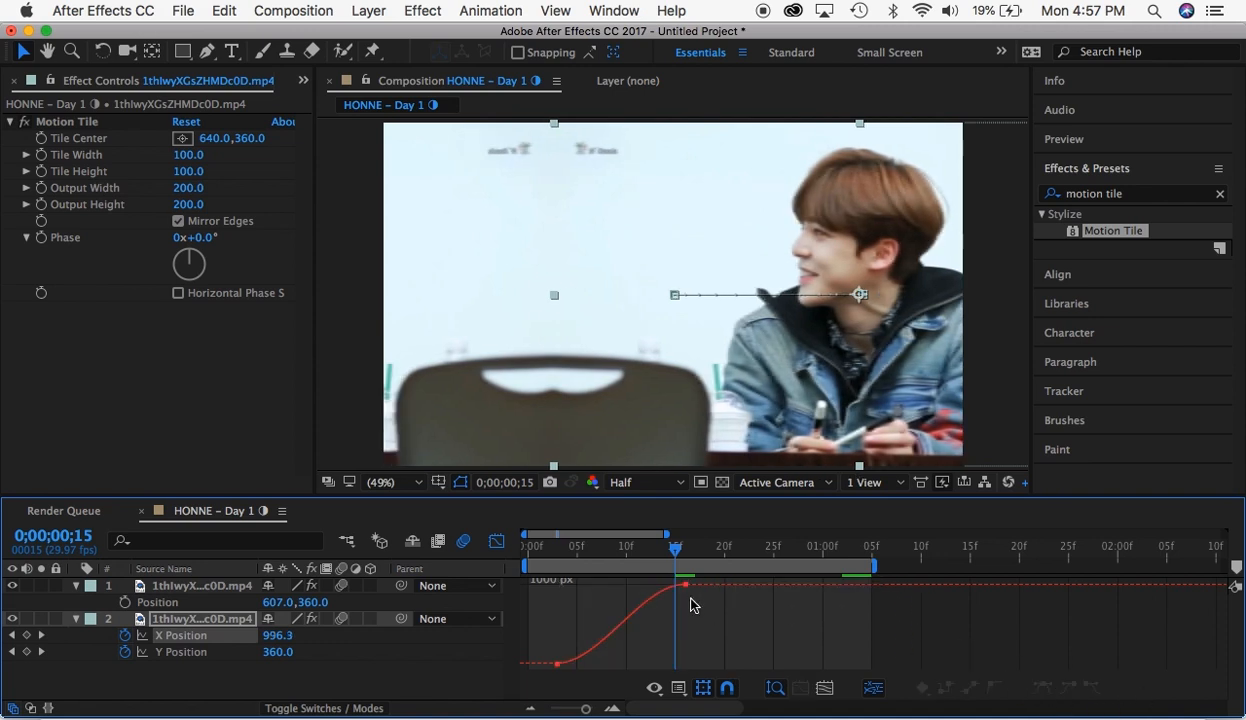
- Reshape the first segment's X Position speed graph to stay low and peak sharply at the last keyframe, and preview the movement
{"action": "left_click", "coordinate": [681, 688]}
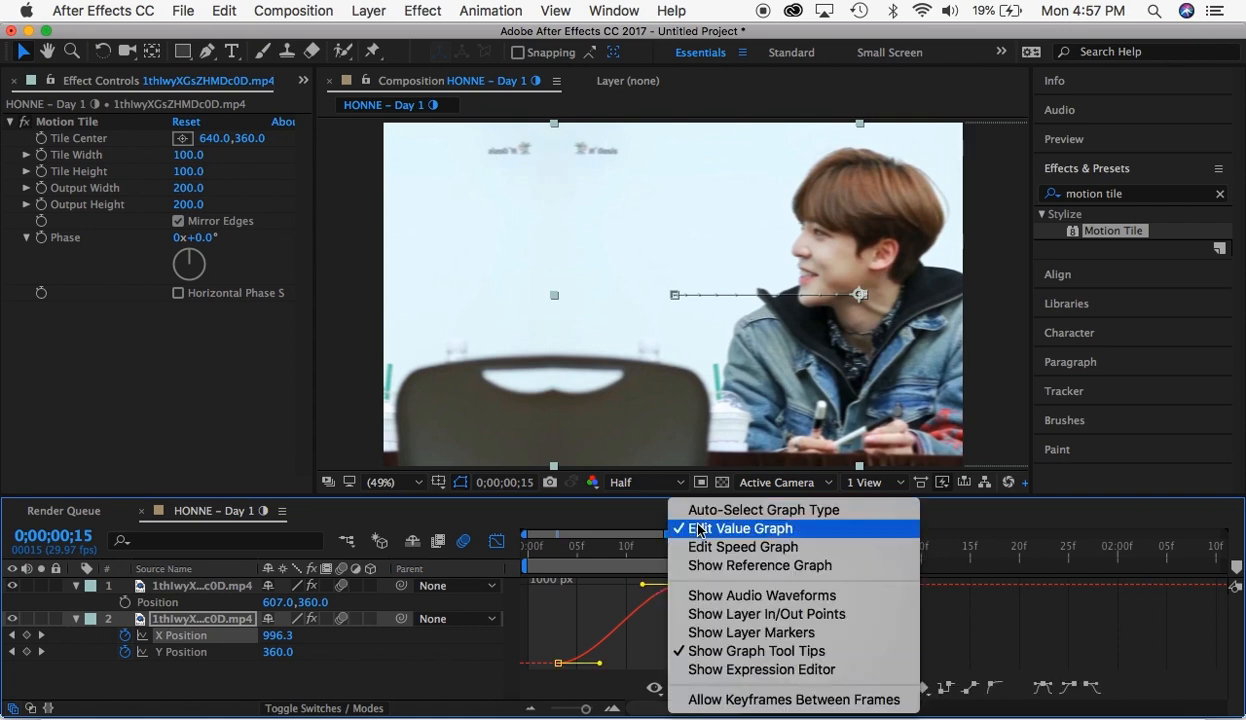
{"action": "left_click", "coordinate": [690, 545]}
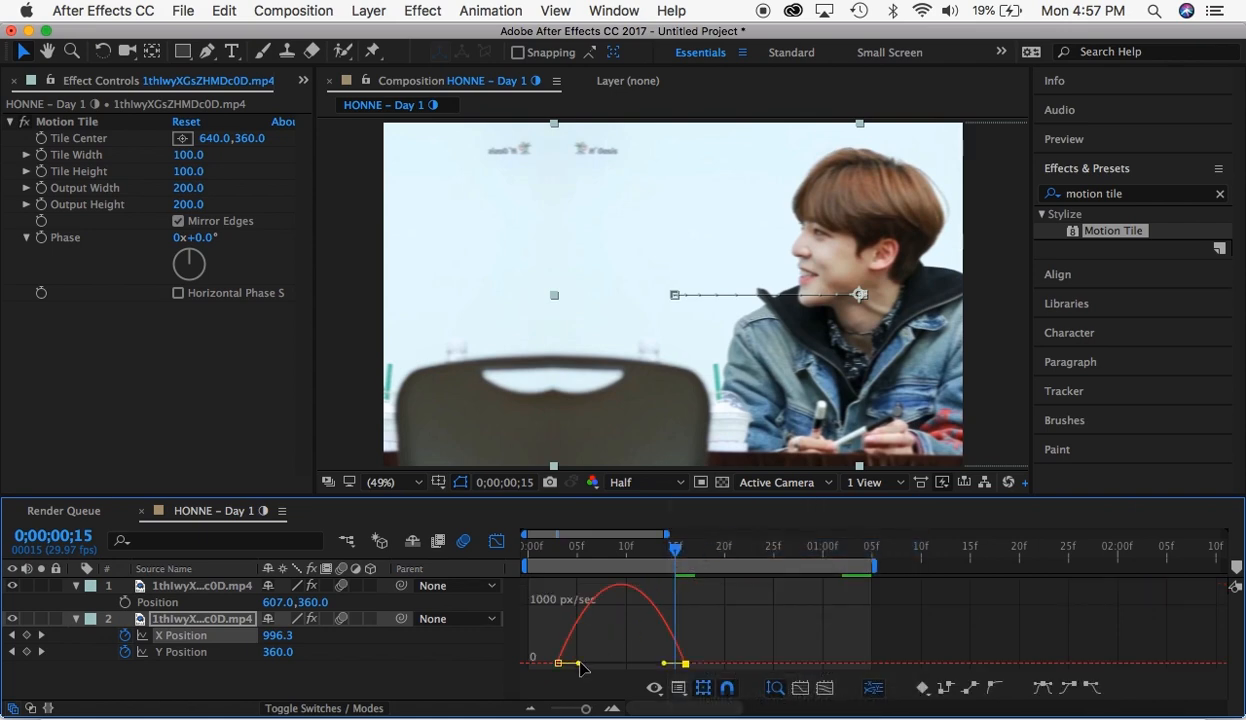
{"action": "left_click_drag", "start_coordinate": [579, 663], "coordinate": [720, 667]}
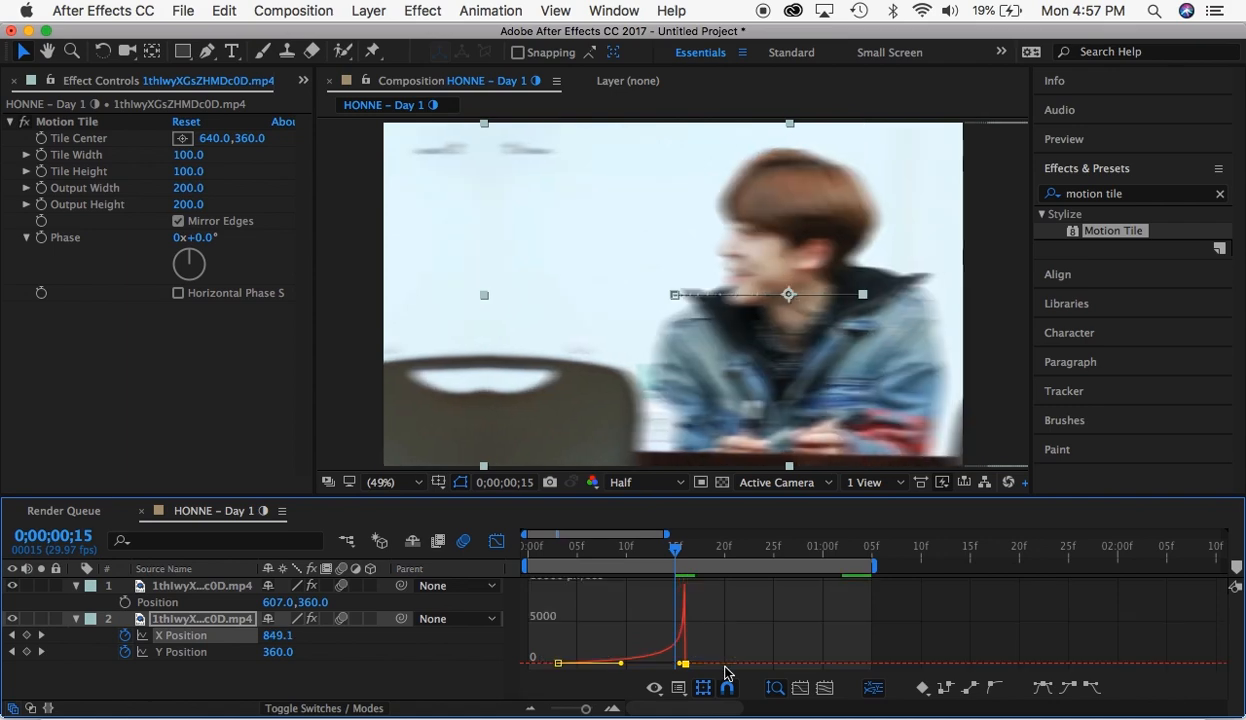
{"action": "left_click", "coordinate": [496, 541]}
{"action": "key", "text": "Home"}
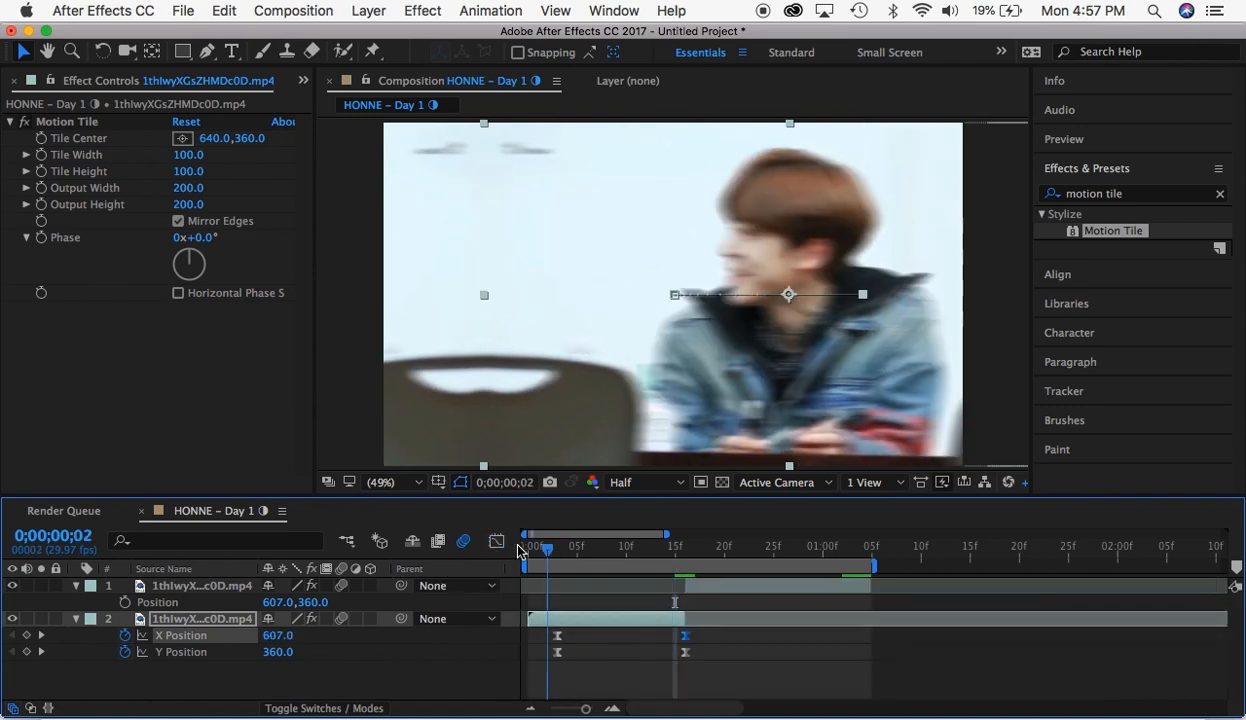
{"action": "key", "text": "space"}
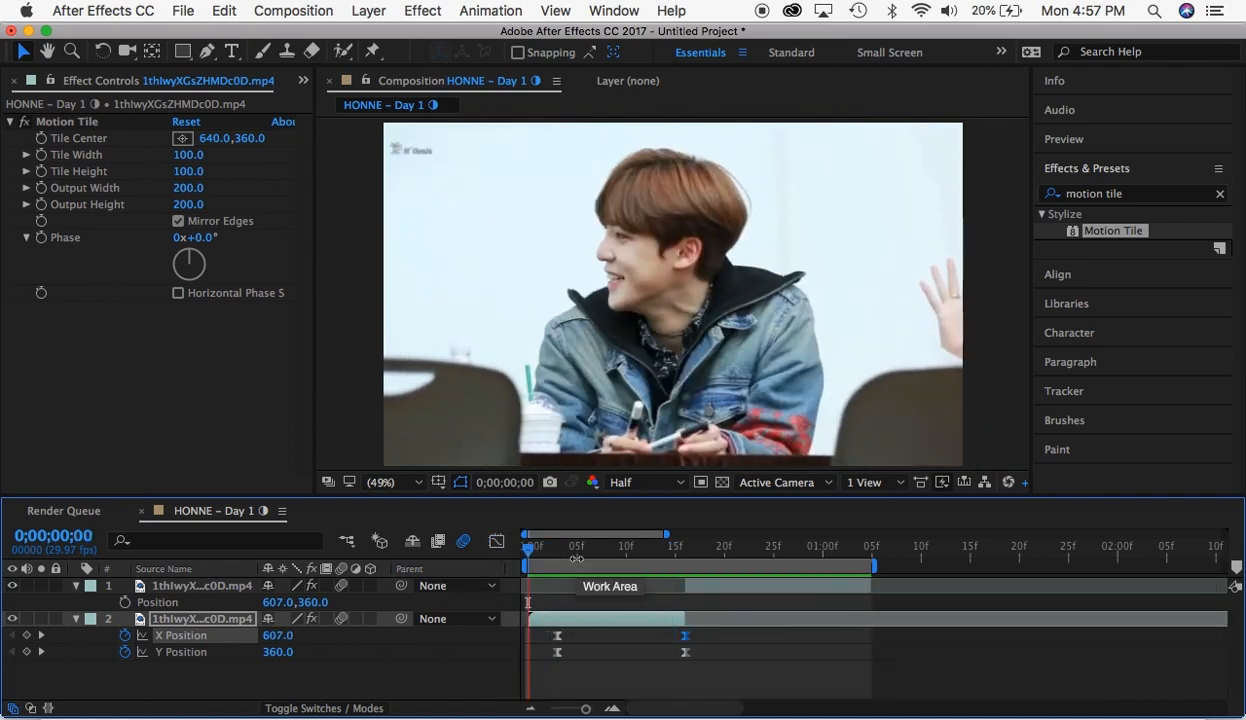
- Animate the second segment's Position from 230, 360 at 0;00;00;16 to 607, 360 at 0;00;01;02
{"action": "left_click_drag", "start_coordinate": [723, 551], "coordinate": [687, 551]}
{"action": "left_click", "coordinate": [700, 585]}
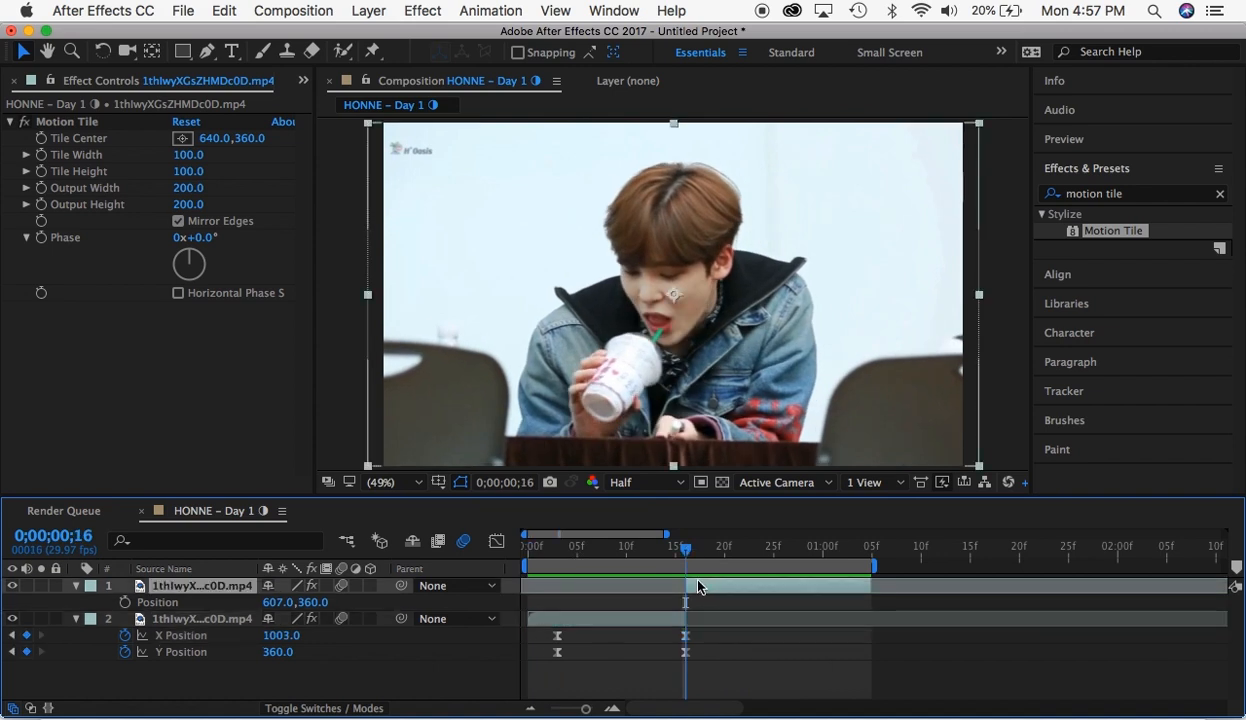
{"action": "left_click", "coordinate": [124, 602]}
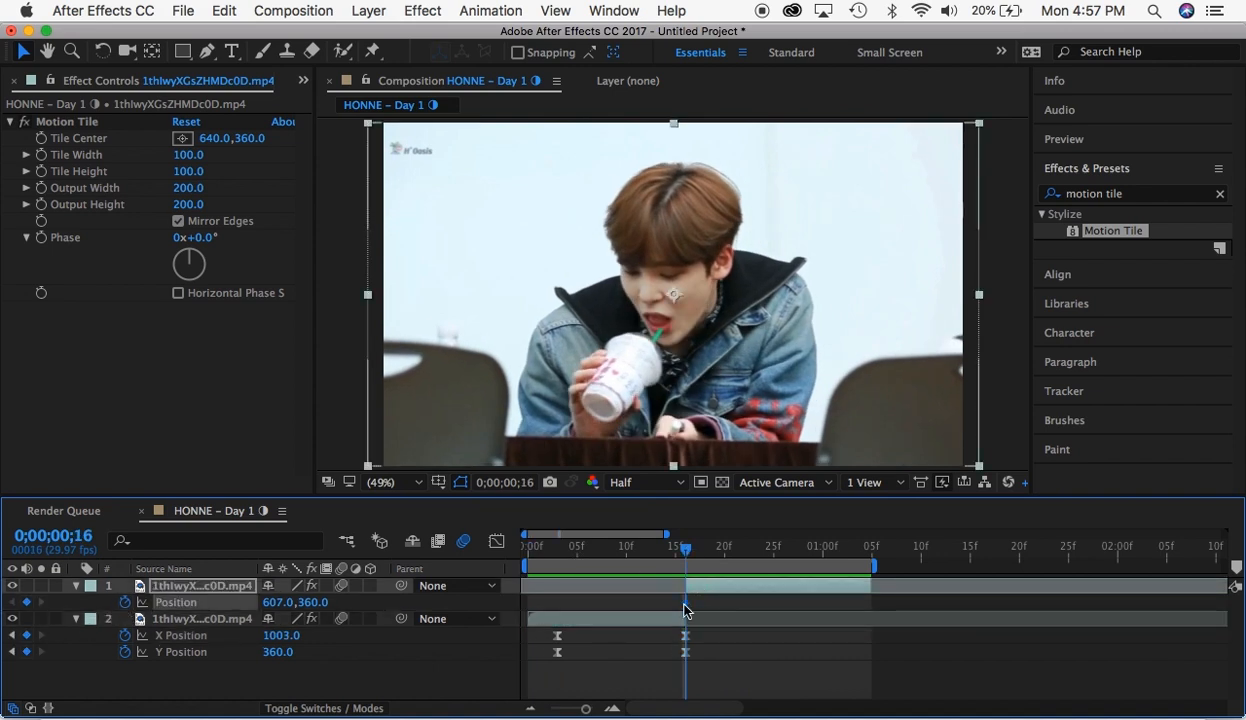
{"action": "left_click_drag", "start_coordinate": [815, 620], "coordinate": [845, 622]}
{"action": "left_click_drag", "start_coordinate": [225, 619], "coordinate": [57, 616]}
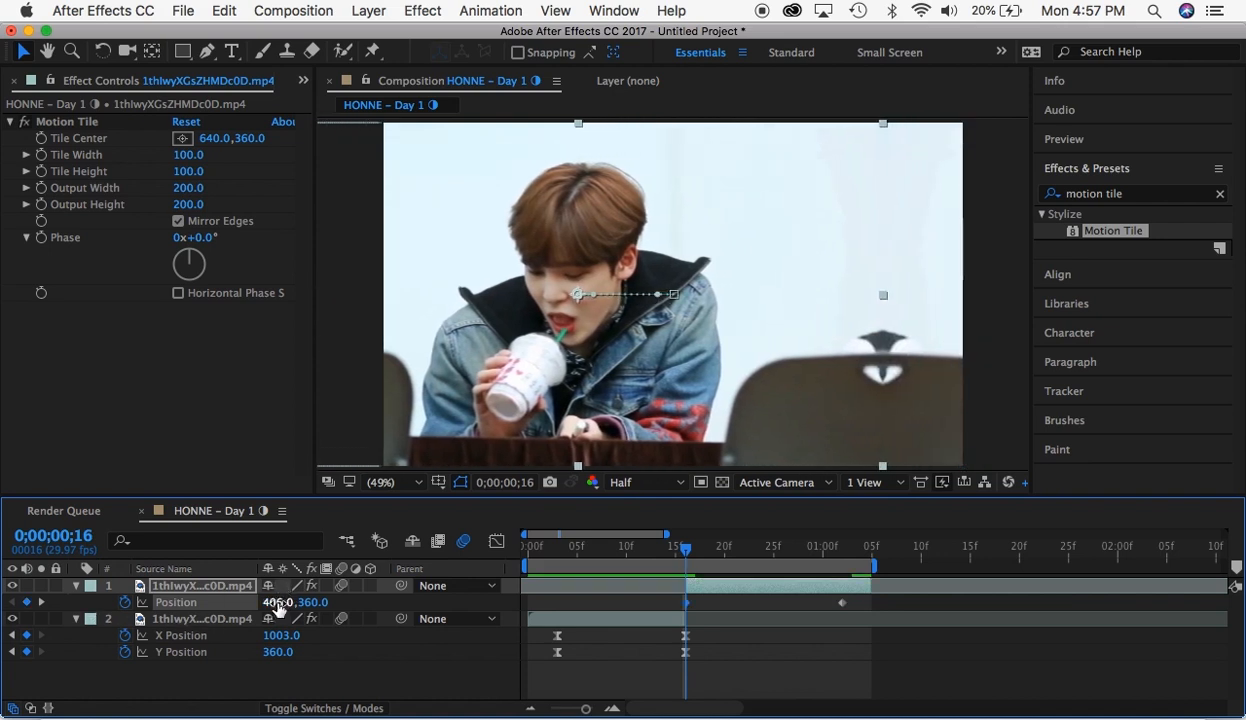
{"action": "left_click_drag", "start_coordinate": [272, 604], "coordinate": [342, 628]}
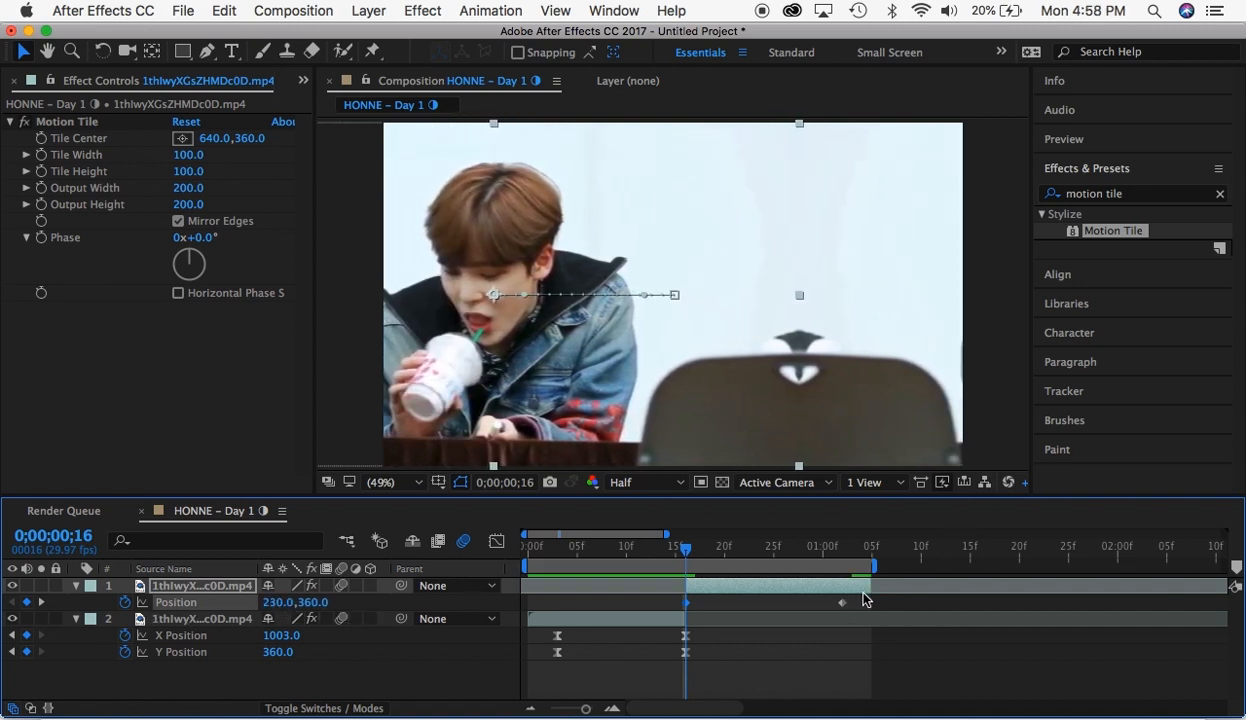
- Apply Easy Ease to both Position keyframes of the second segment
{"action": "mouse_move", "coordinate": [866, 600]}
{"action": "left_mouse_down"}
{"action": "mouse_move", "coordinate": [683, 604]}
{"action": "mouse_move", "coordinate": [845, 603]}
{"action": "left_mouse_up"}
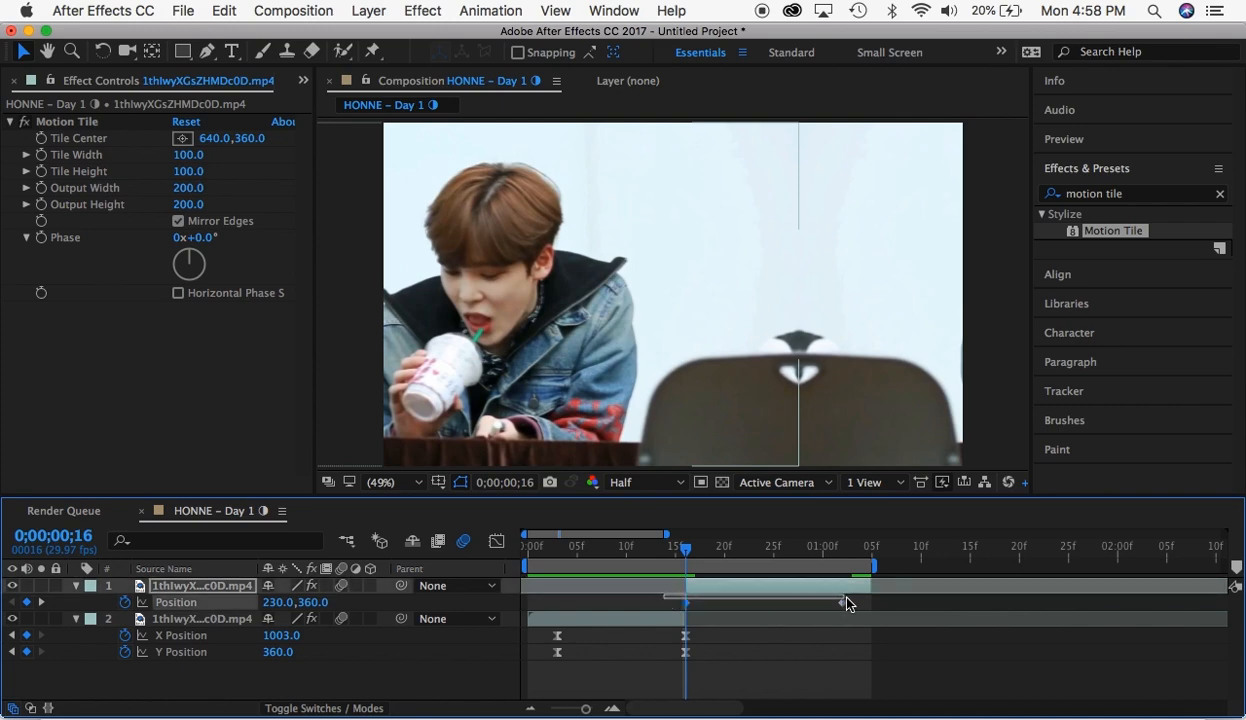
{"action": "right_click", "coordinate": [685, 605]}
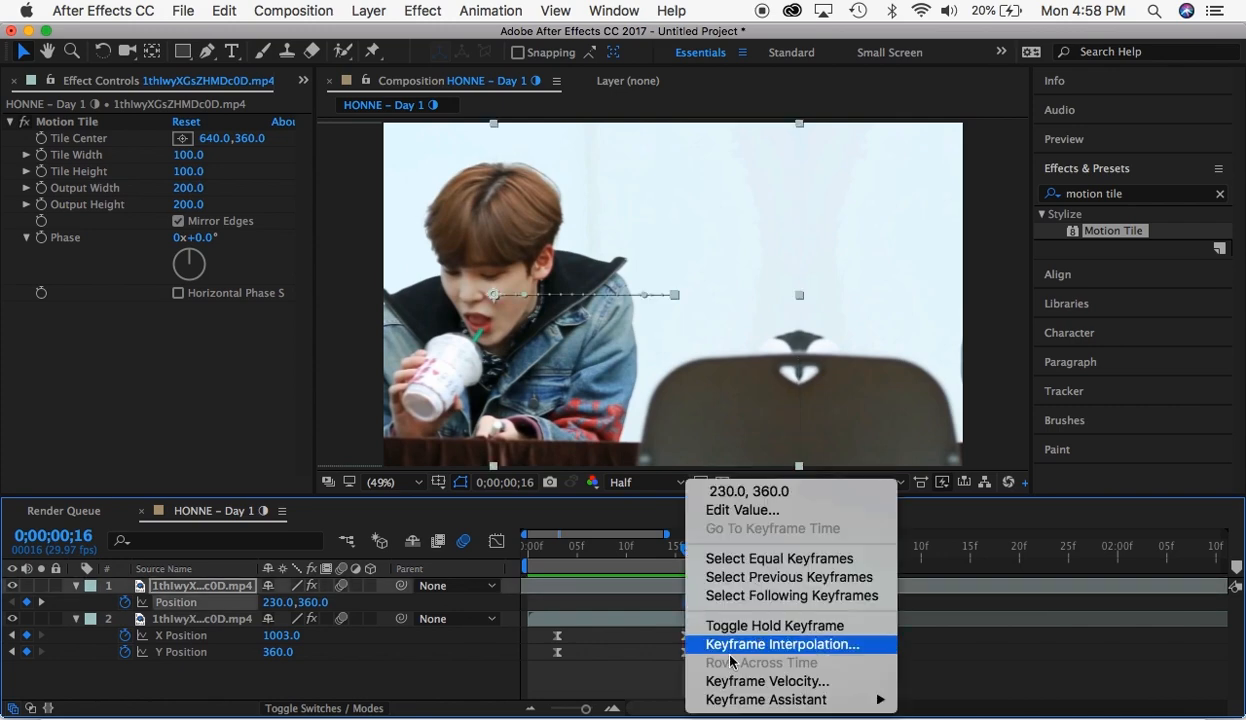
{"action": "mouse_move", "coordinate": [780, 699]}
{"action": "left_click", "coordinate": [940, 590]}
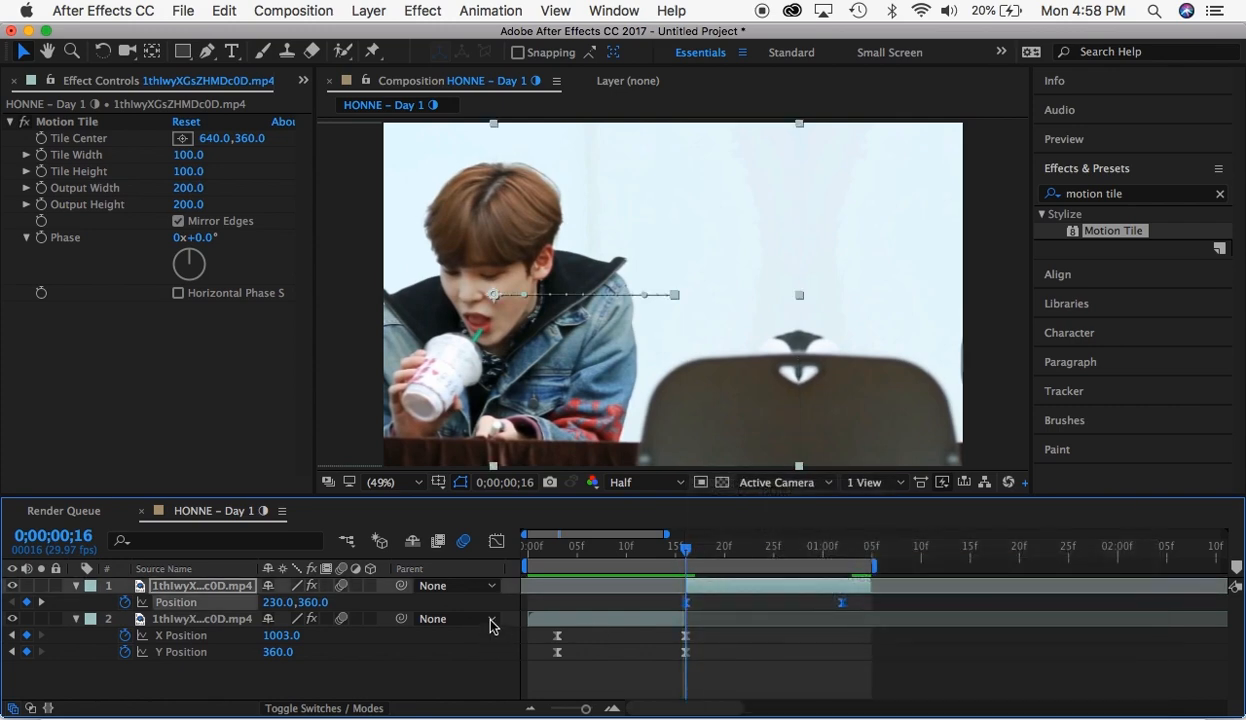
- Separate the second segment's Position into X and Y dimensions and open the X Position speed graph
{"action": "right_click", "coordinate": [176, 613]}
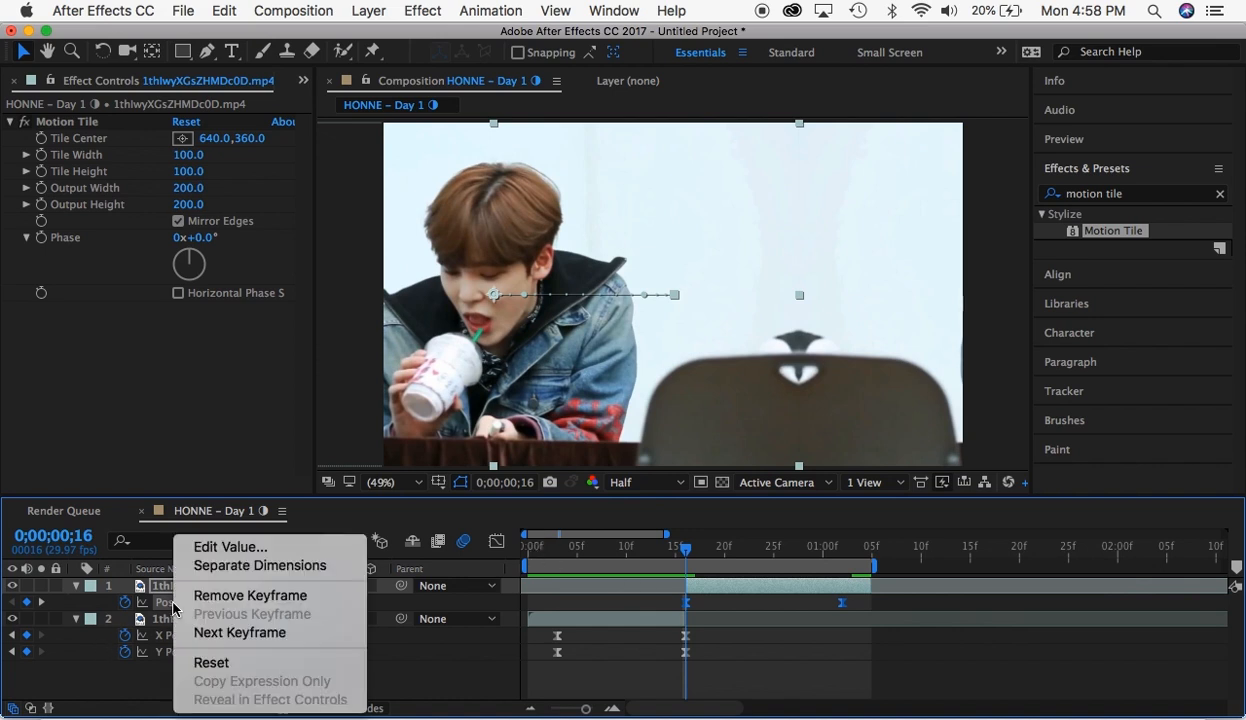
{"action": "left_click", "coordinate": [264, 566]}
{"action": "left_click_drag", "start_coordinate": [673, 603], "coordinate": [865, 588]}
{"action": "left_click", "coordinate": [495, 540]}
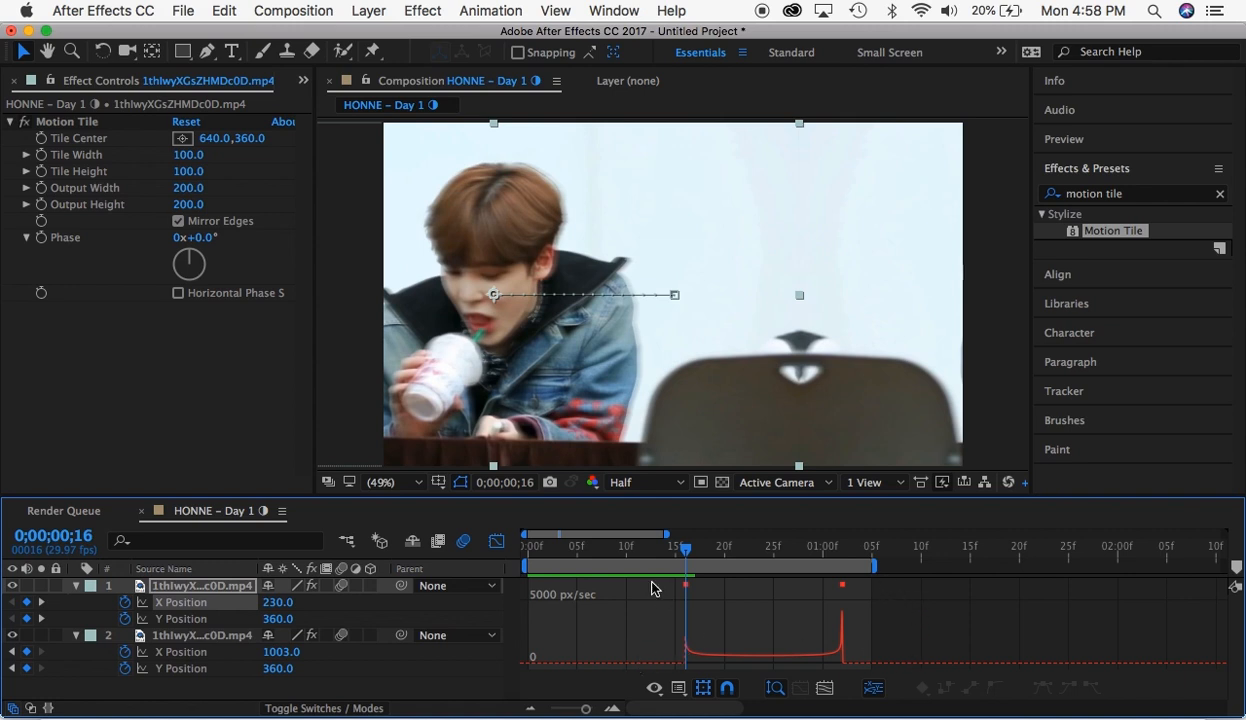
- Apply Easy Ease to the second segment's X Position keyframes, reshape the speed graph to peak sharply at the first keyframe, and preview it
{"action": "left_click_drag", "start_coordinate": [651, 588], "coordinate": [896, 683]}
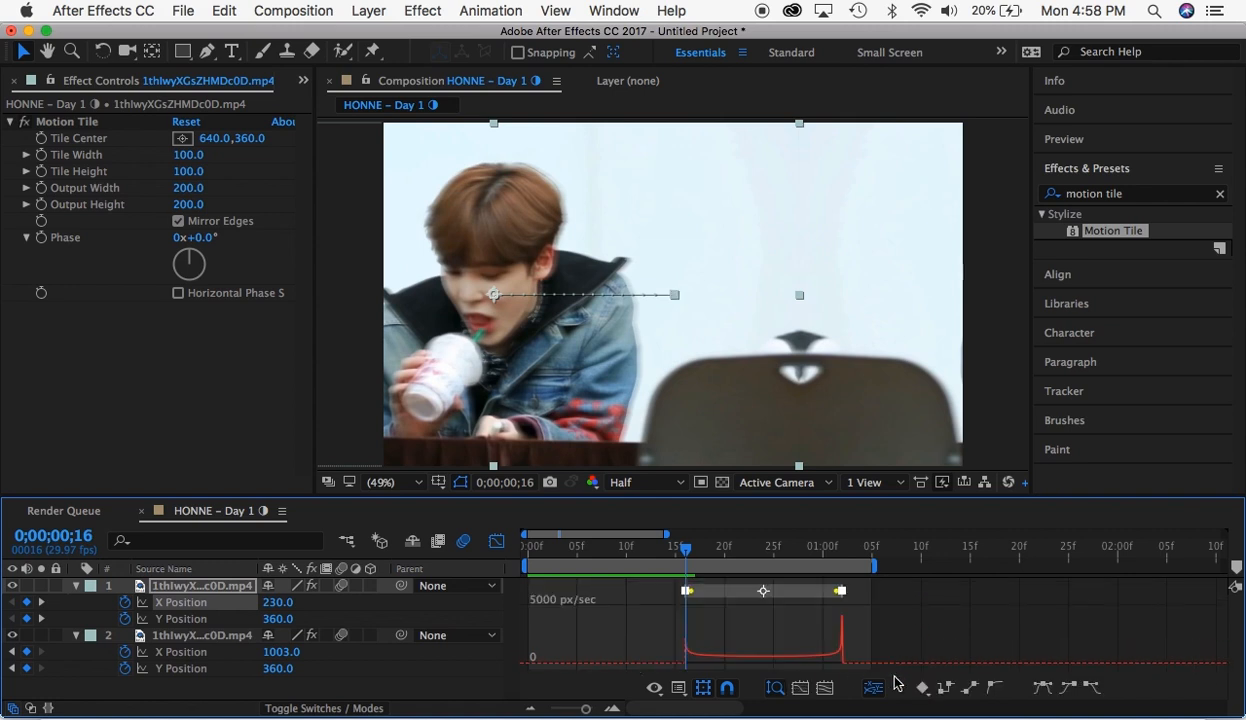
{"action": "left_click", "coordinate": [1045, 687]}
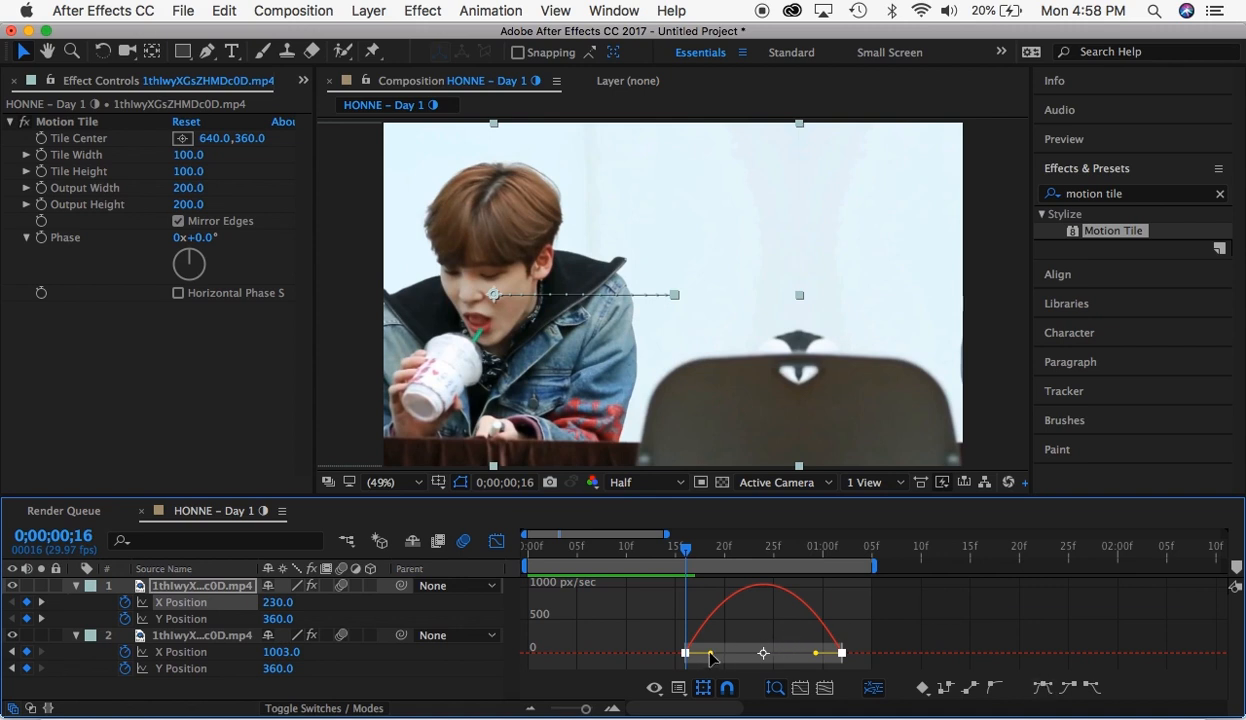
{"action": "left_click_drag", "start_coordinate": [710, 655], "coordinate": [634, 648]}
{"action": "left_click_drag", "start_coordinate": [816, 658], "coordinate": [686, 656]}
{"action": "left_click", "coordinate": [497, 543]}
{"action": "key", "text": "space"}
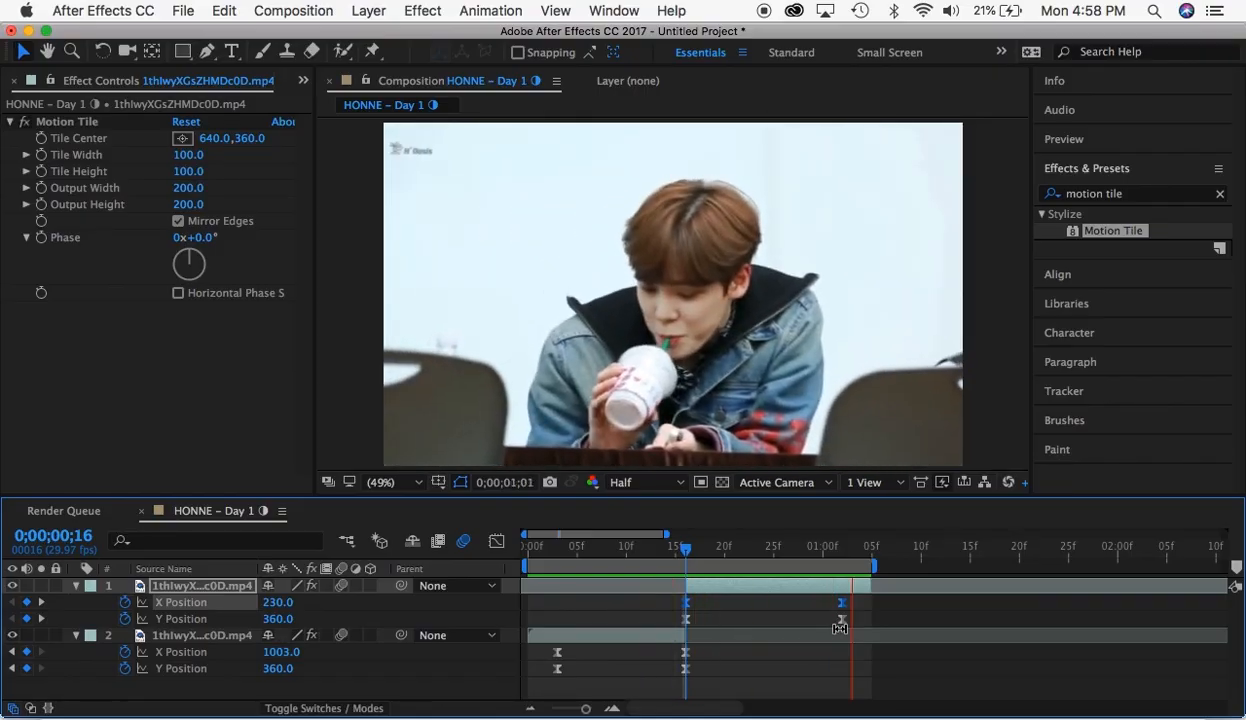
{"action": "key", "text": "space"}
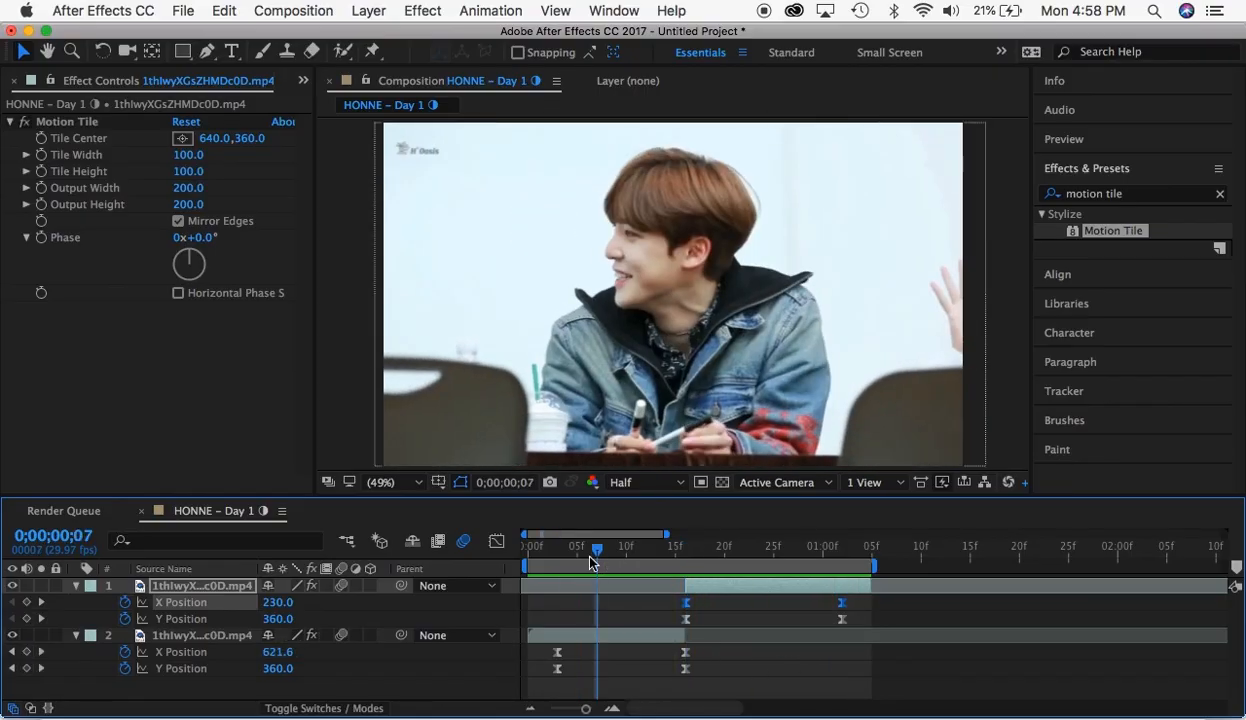
- Select the first segment's X Position keyframes and show their value graph in place of the speed graph
{"action": "left_click_drag", "start_coordinate": [557, 551], "coordinate": [686, 653]}
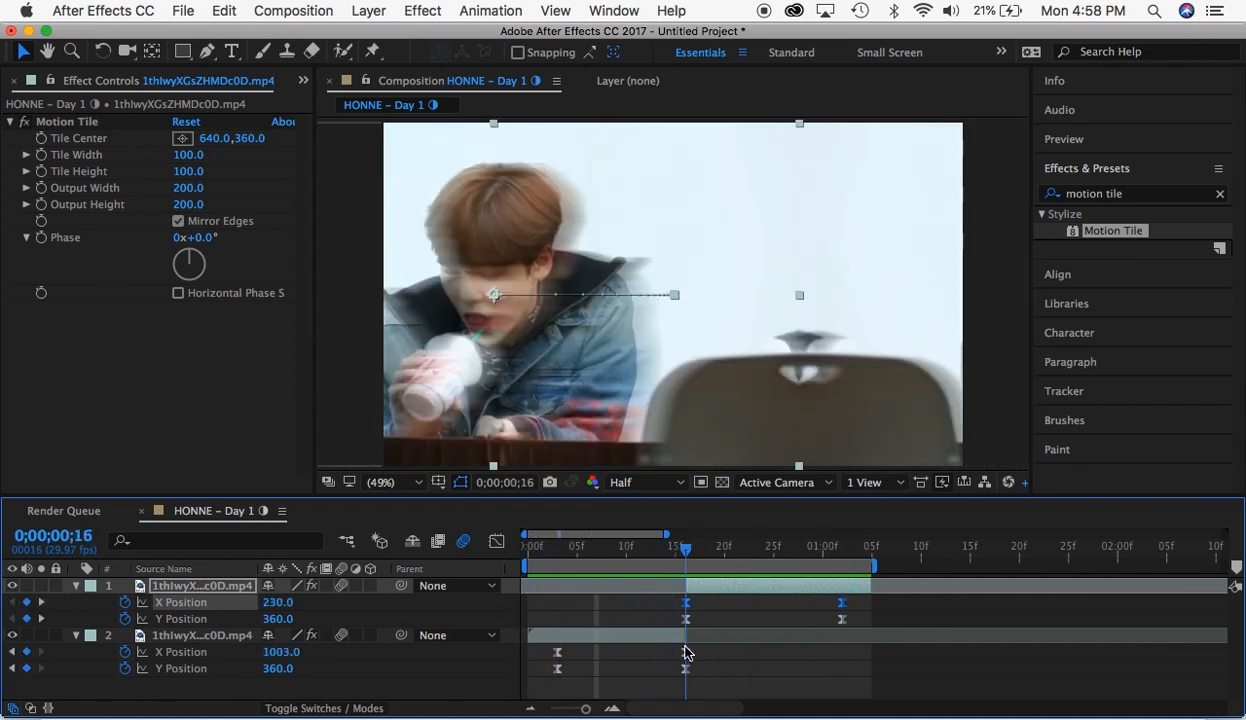
{"action": "left_click", "coordinate": [565, 564]}
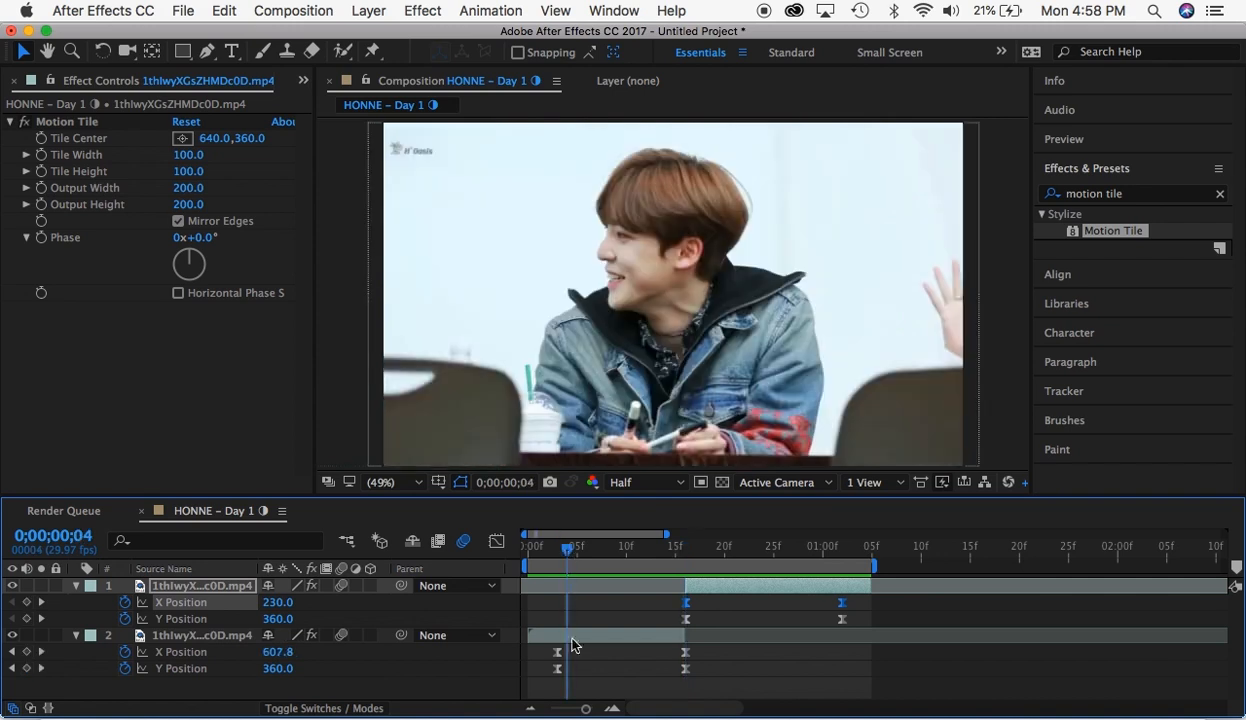
{"action": "left_click", "coordinate": [557, 565]}
{"action": "left_click_drag", "start_coordinate": [541, 651], "coordinate": [695, 662]}
{"action": "left_click_drag", "start_coordinate": [560, 548], "coordinate": [657, 564]}
{"action": "left_click", "coordinate": [495, 542]}
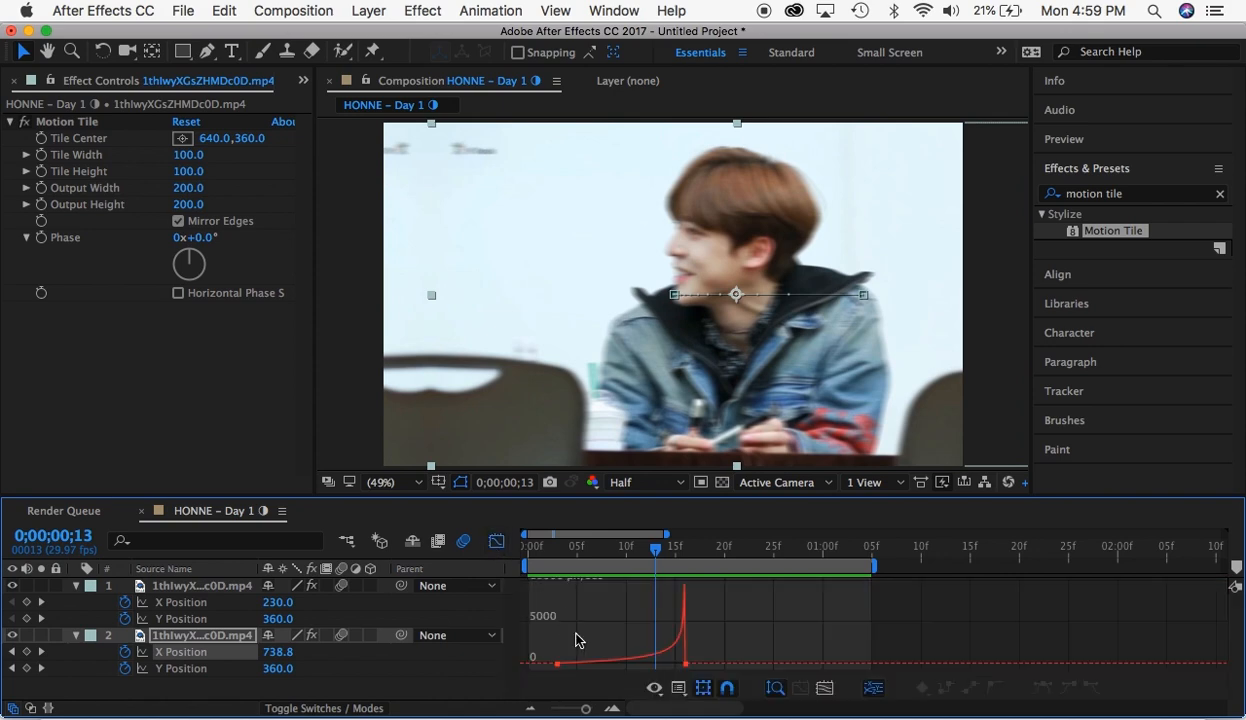
{"action": "left_click", "coordinate": [687, 690]}
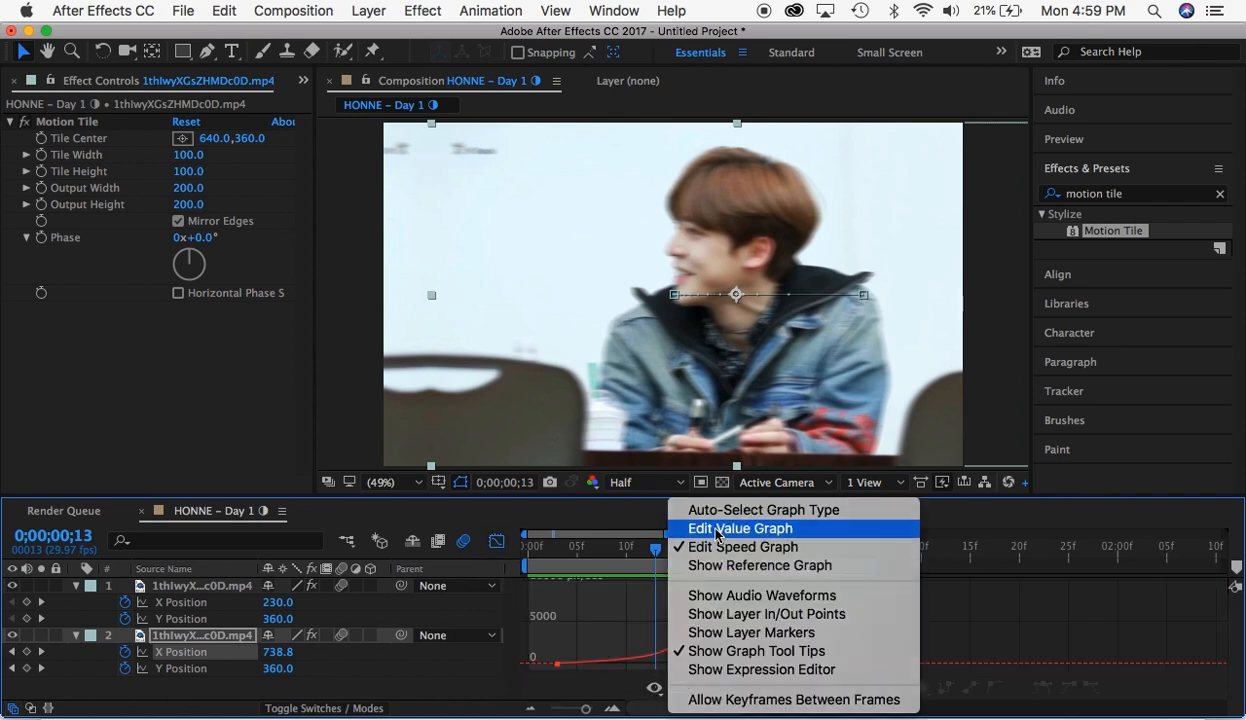
{"action": "left_click", "coordinate": [700, 522]}
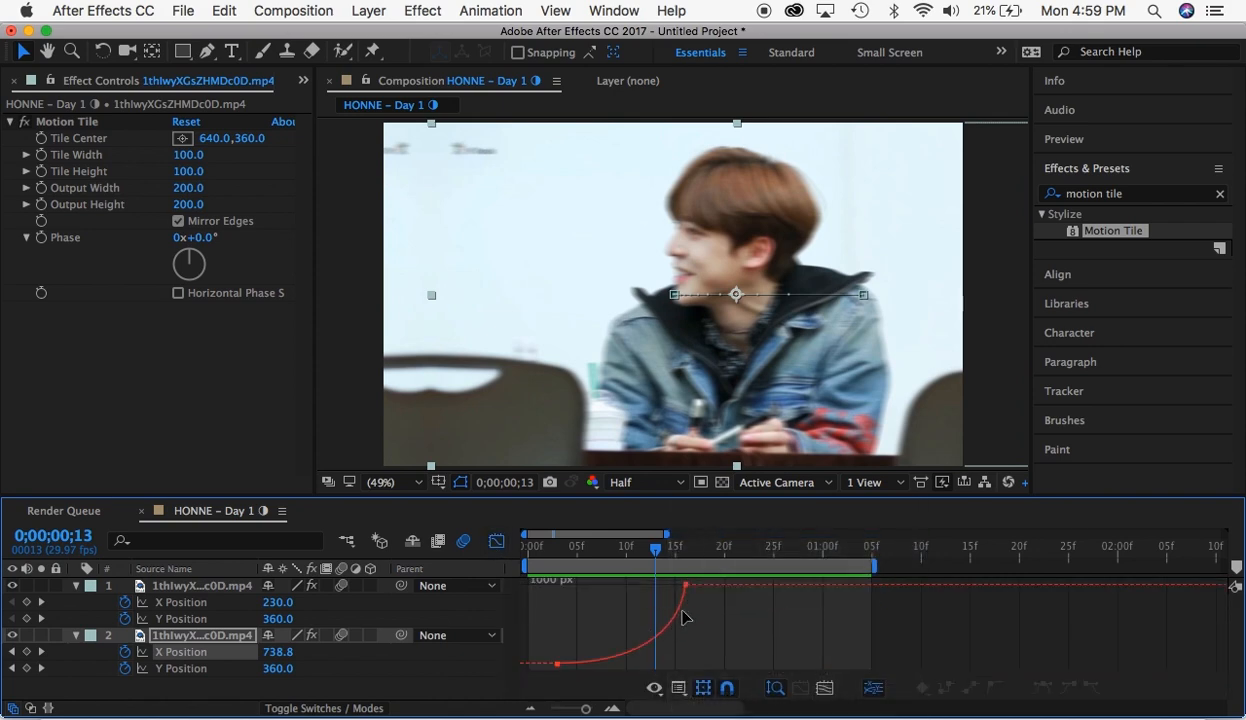
- Reshape the first segment's X Position value graph to stay nearly flat and rise steeply into the last keyframe
{"action": "left_click", "coordinate": [686, 588]}
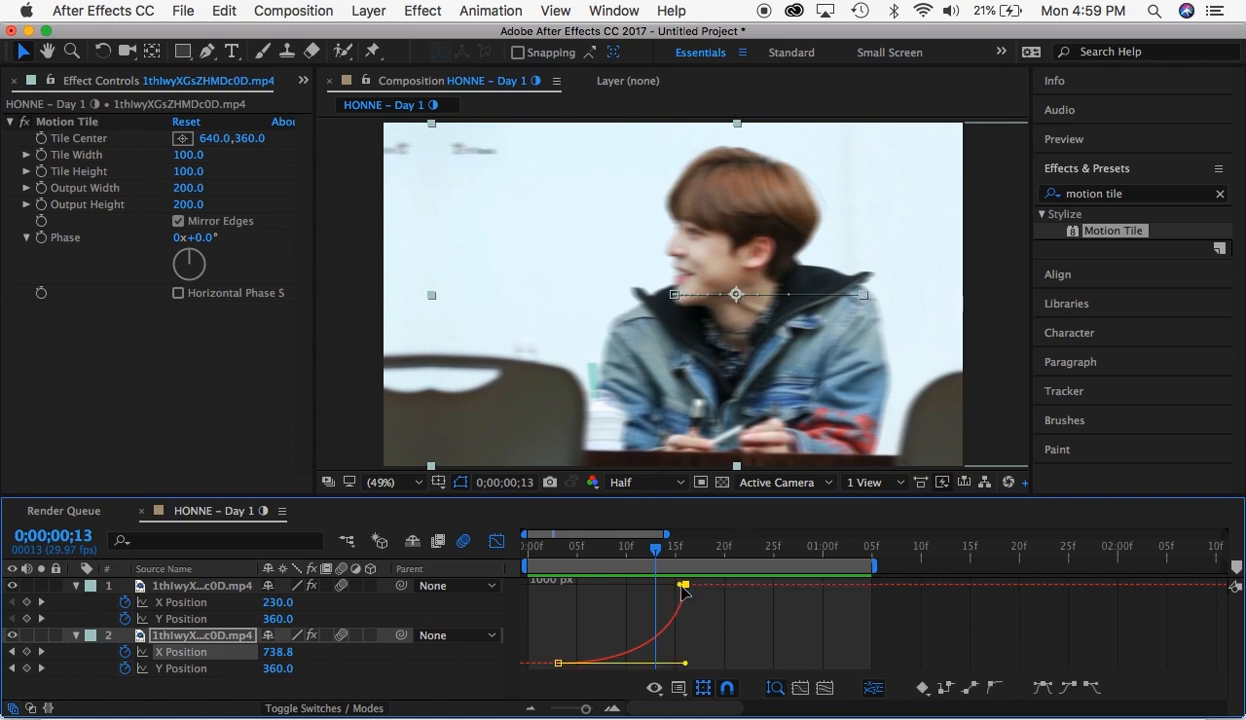
{"action": "left_click_drag", "start_coordinate": [683, 590], "coordinate": [668, 668]}
{"action": "key", "text": "shift+F3"}
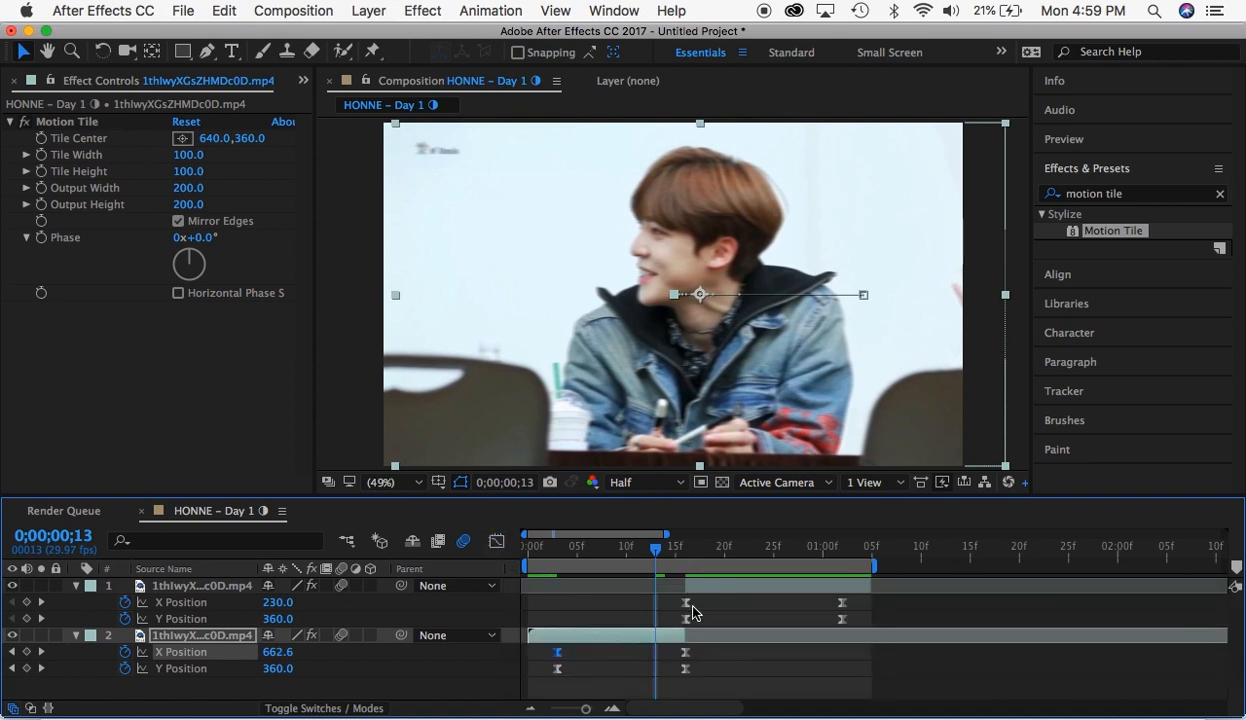
- Reshape the second segment's X Position value graph to rise steeply from the first keyframe and level off, then preview the transition
{"action": "left_click", "coordinate": [687, 603]}
{"action": "left_click", "coordinate": [496, 541]}
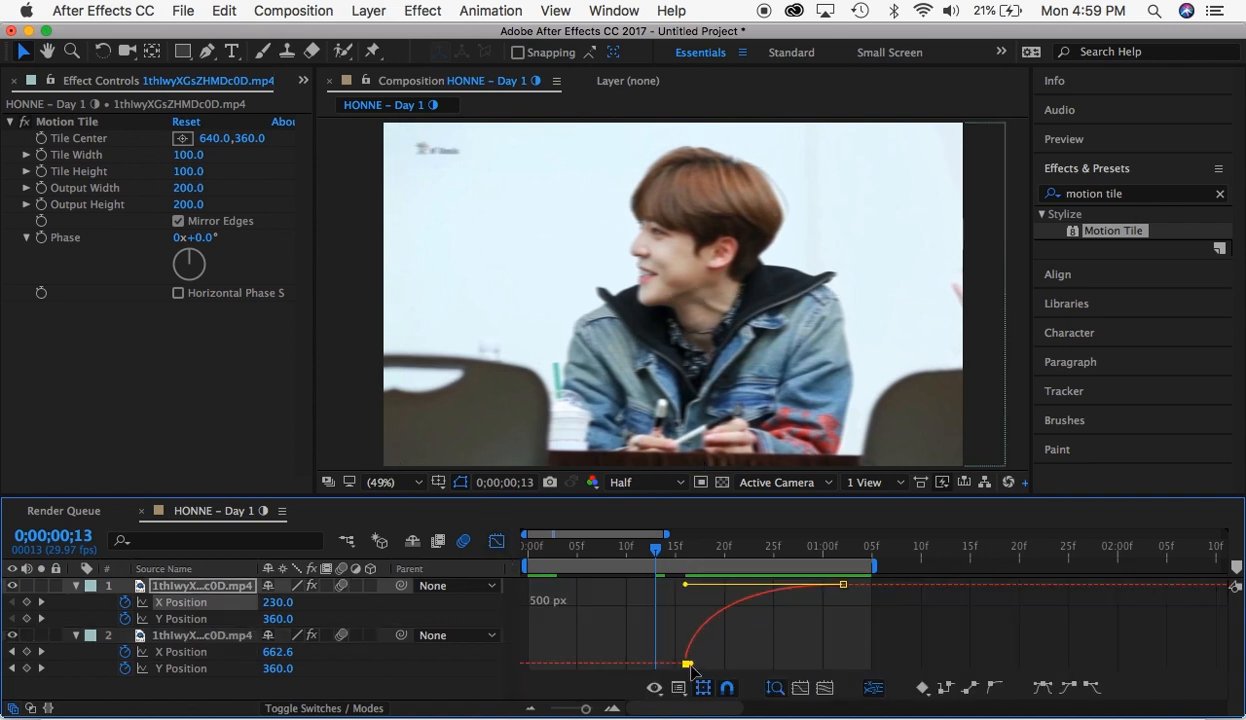
{"action": "left_click_drag", "start_coordinate": [694, 663], "coordinate": [695, 590]}
{"action": "left_click", "coordinate": [689, 604]}
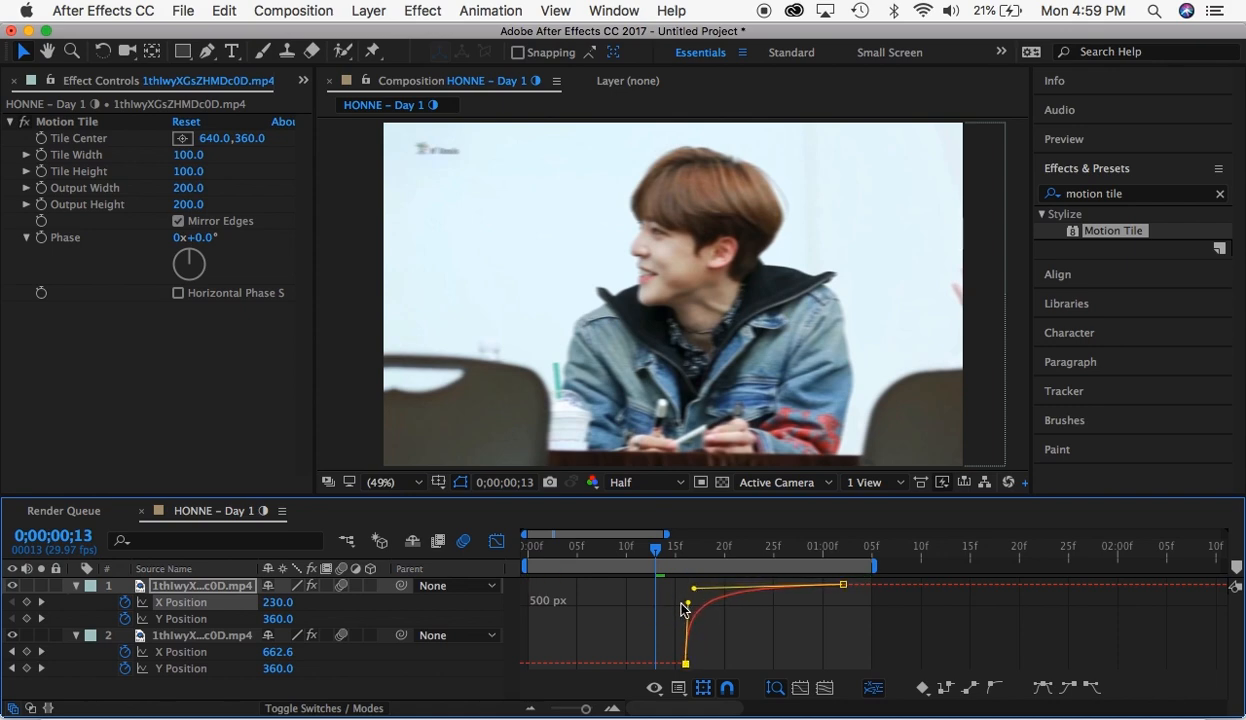
{"action": "left_click", "coordinate": [497, 547]}
{"action": "key", "text": "space"}
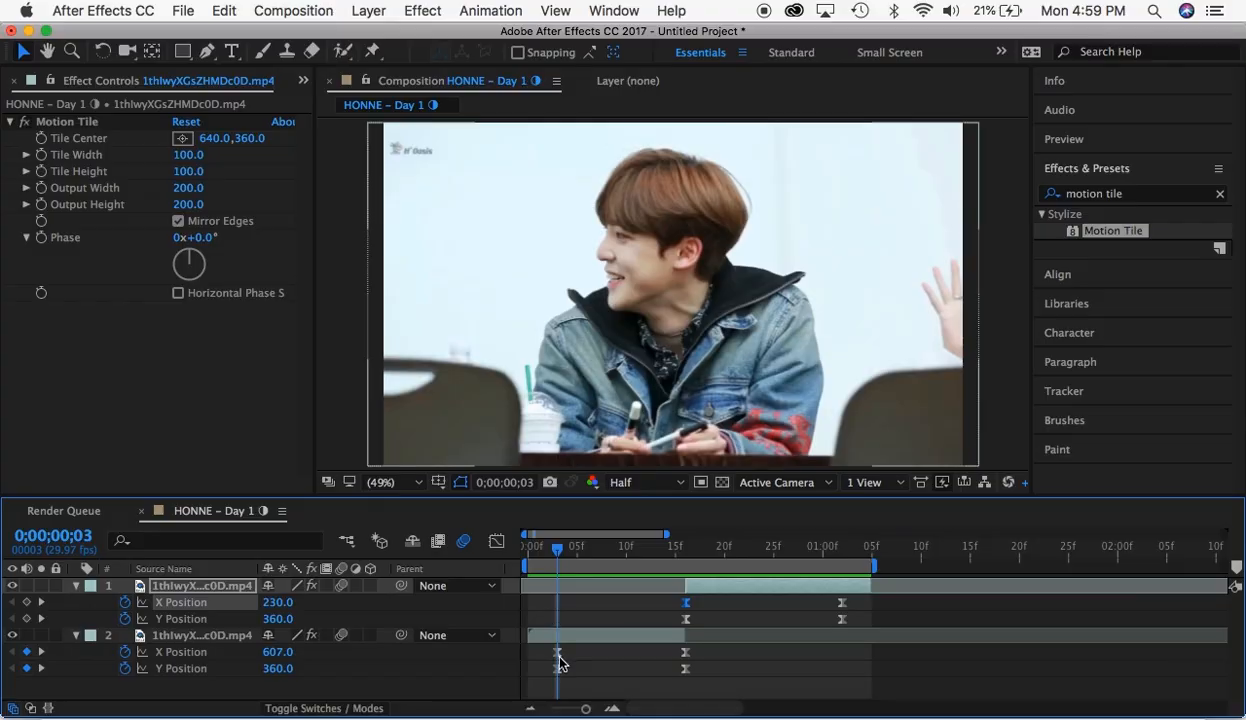
- Delete the X Position keyframes from both clip segments
{"action": "left_click_drag", "start_coordinate": [547, 657], "coordinate": [766, 646]}
{"action": "key", "text": "Delete"}
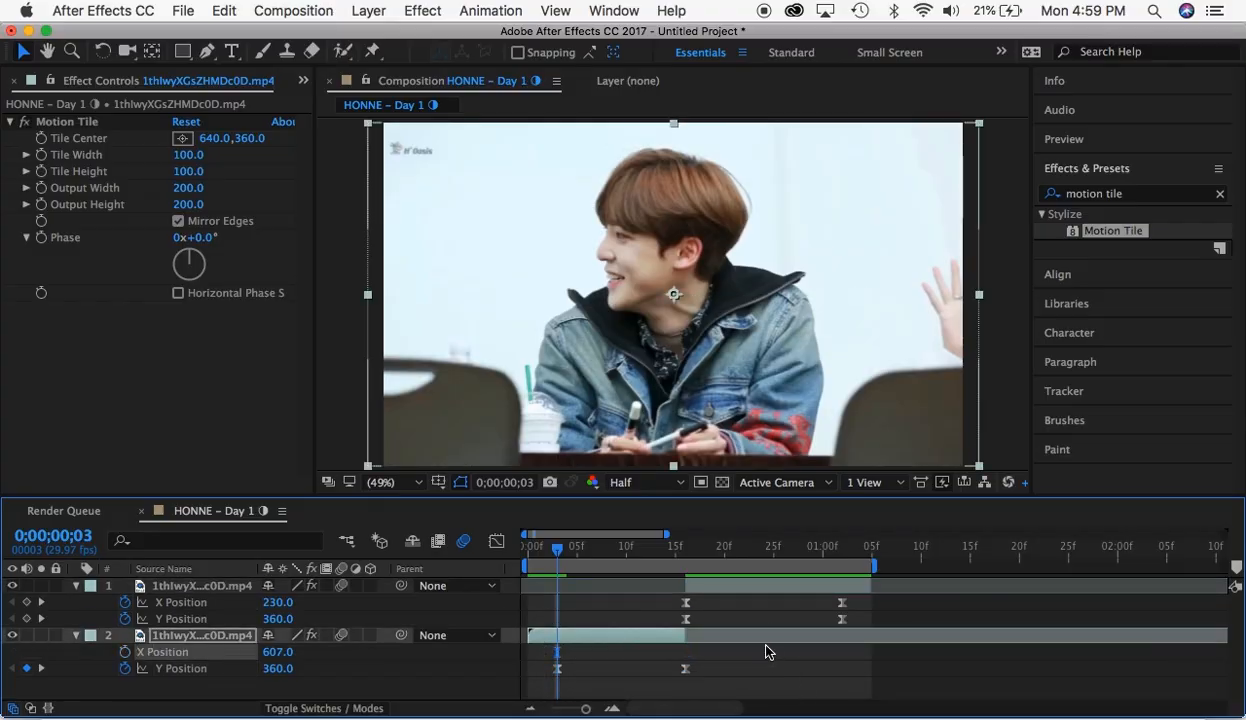
{"action": "left_click", "coordinate": [840, 546]}
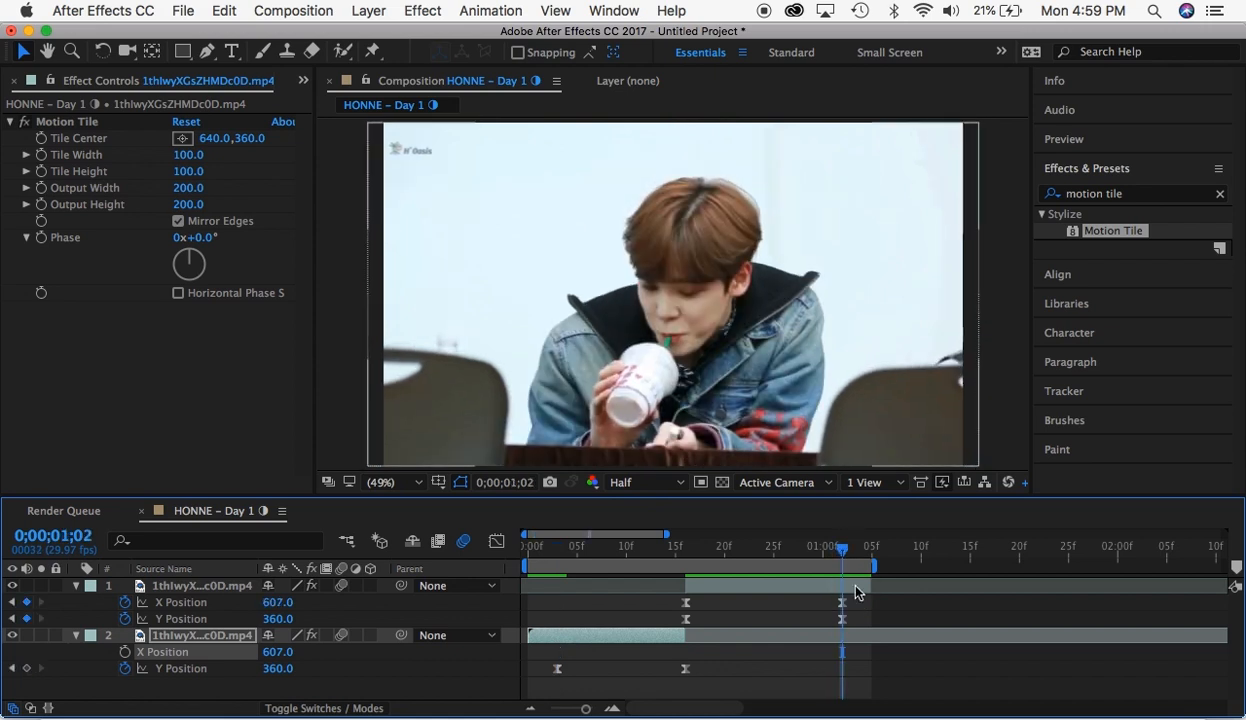
{"action": "left_click", "coordinate": [740, 608]}
{"action": "left_click_drag", "start_coordinate": [740, 608], "coordinate": [655, 588]}
{"action": "key", "text": "Delete"}
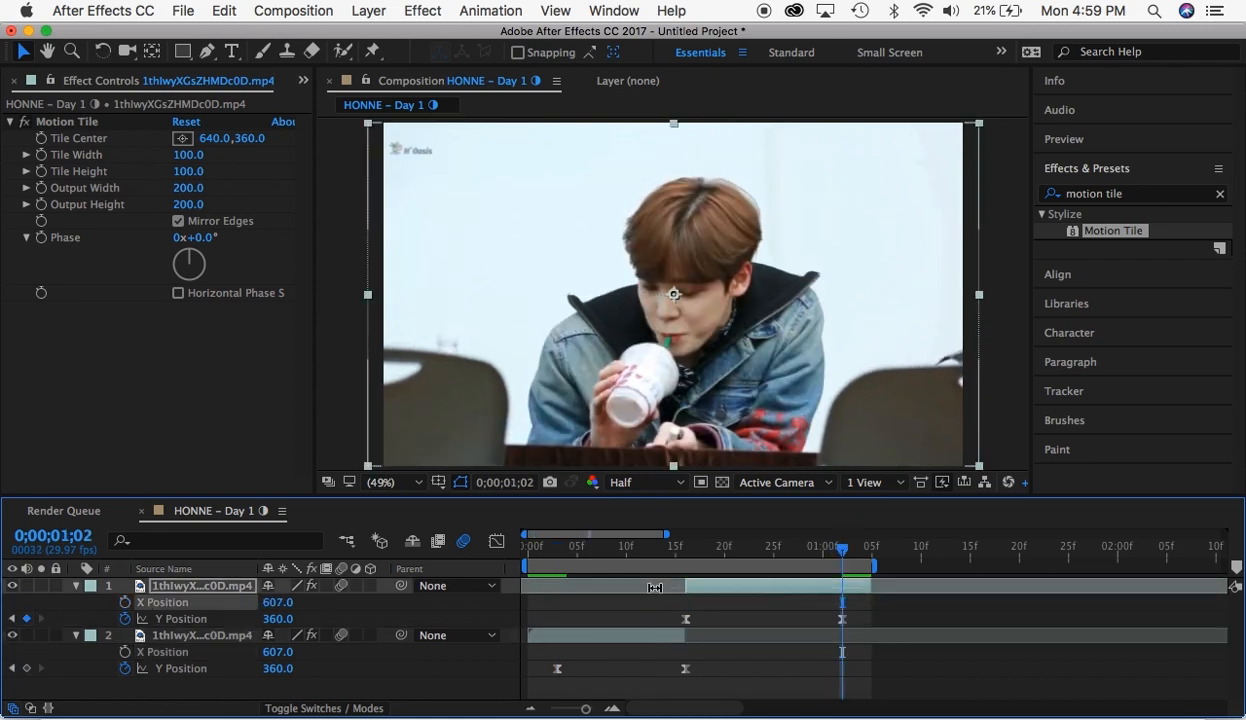
- Set the first segment's last Y Position keyframe to 707 at 0;00;00;16
{"action": "left_click", "coordinate": [677, 555]}
{"action": "left_click", "coordinate": [685, 668]}
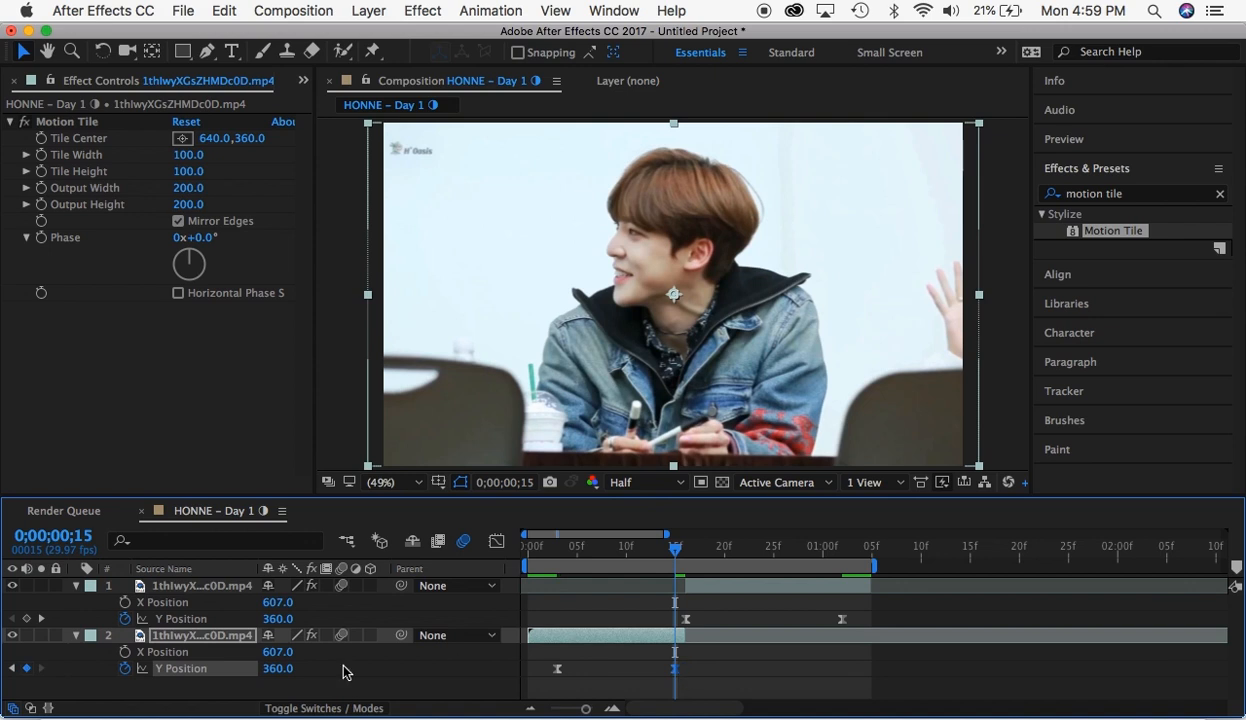
{"action": "left_click_drag", "start_coordinate": [281, 678], "coordinate": [612, 666]}
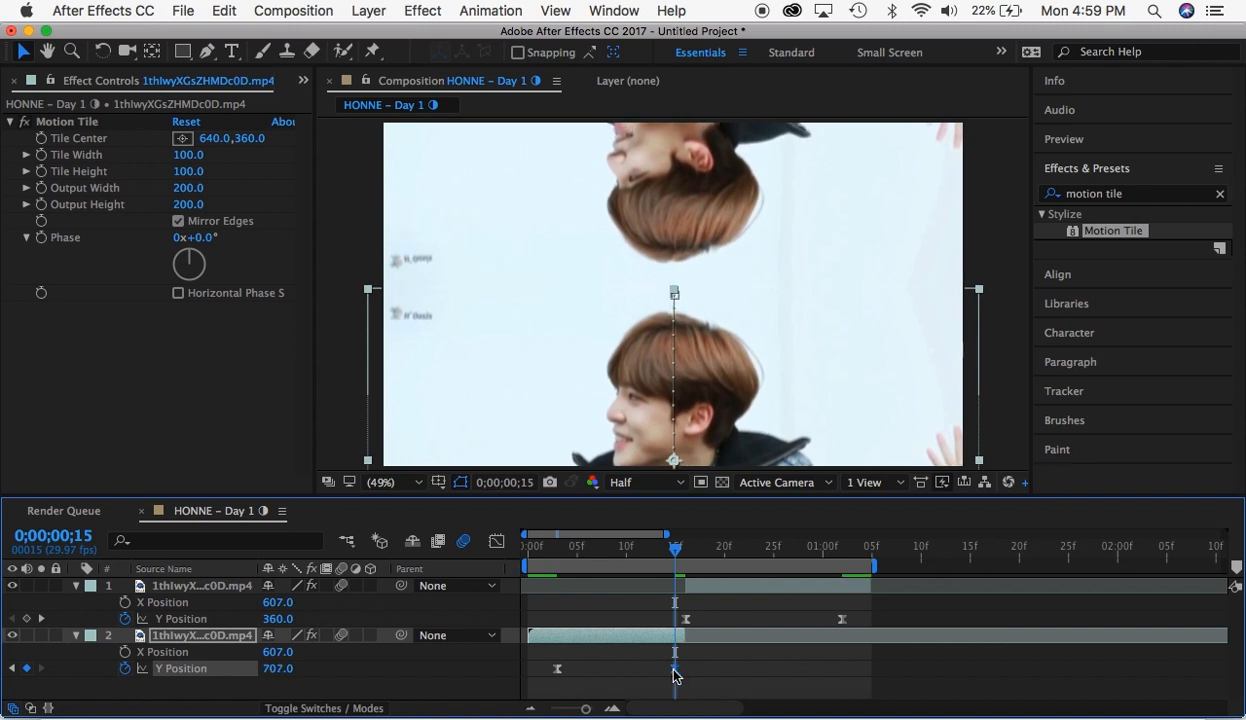
{"action": "left_click_drag", "start_coordinate": [676, 669], "coordinate": [685, 669]}
{"action": "left_click", "coordinate": [686, 552]}
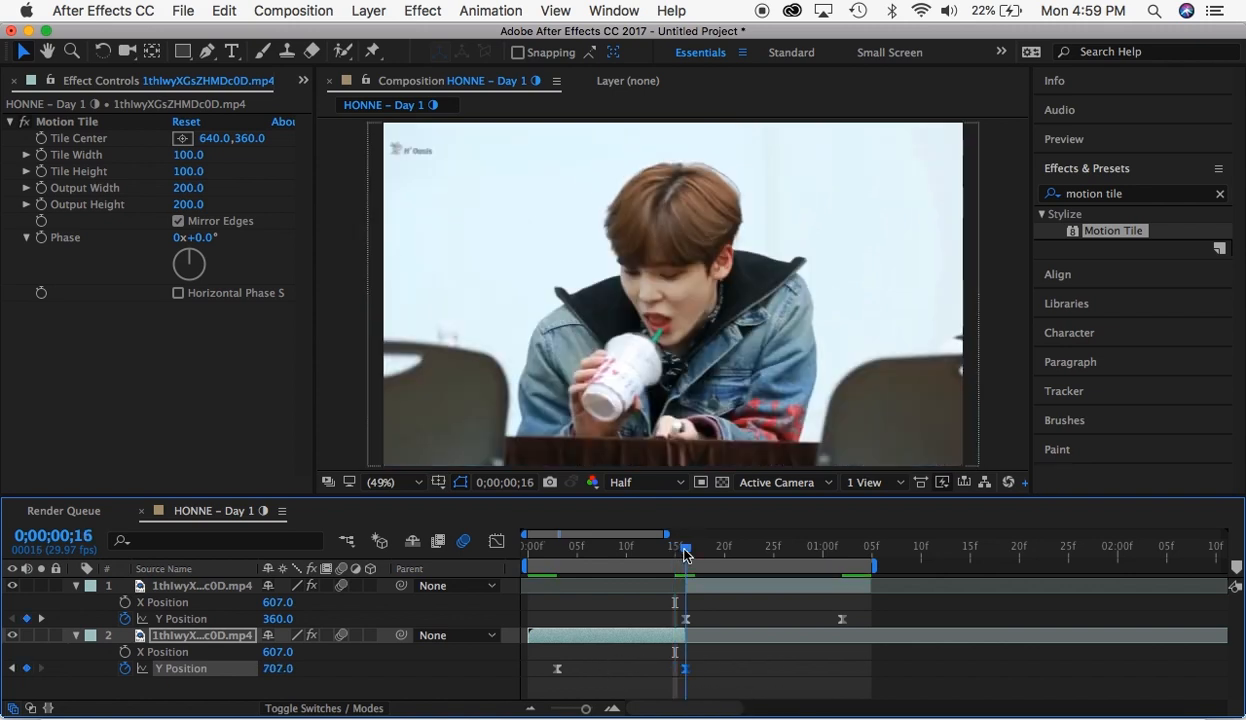
- Set the second segment's Y Position to 669 at its first keyframe, 0;00;00;16
{"action": "left_click_drag", "start_coordinate": [683, 550], "coordinate": [686, 628]}
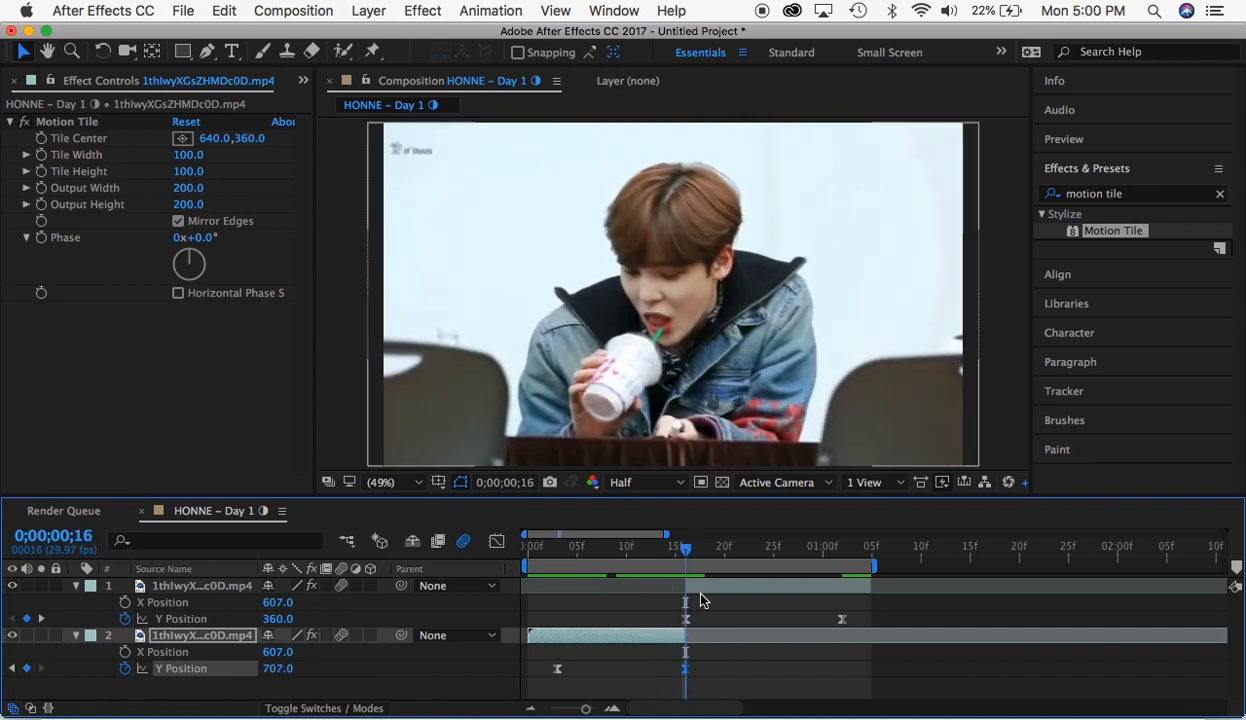
{"action": "left_click", "coordinate": [684, 590]}
{"action": "left_click_drag", "start_coordinate": [279, 619], "coordinate": [607, 648]}
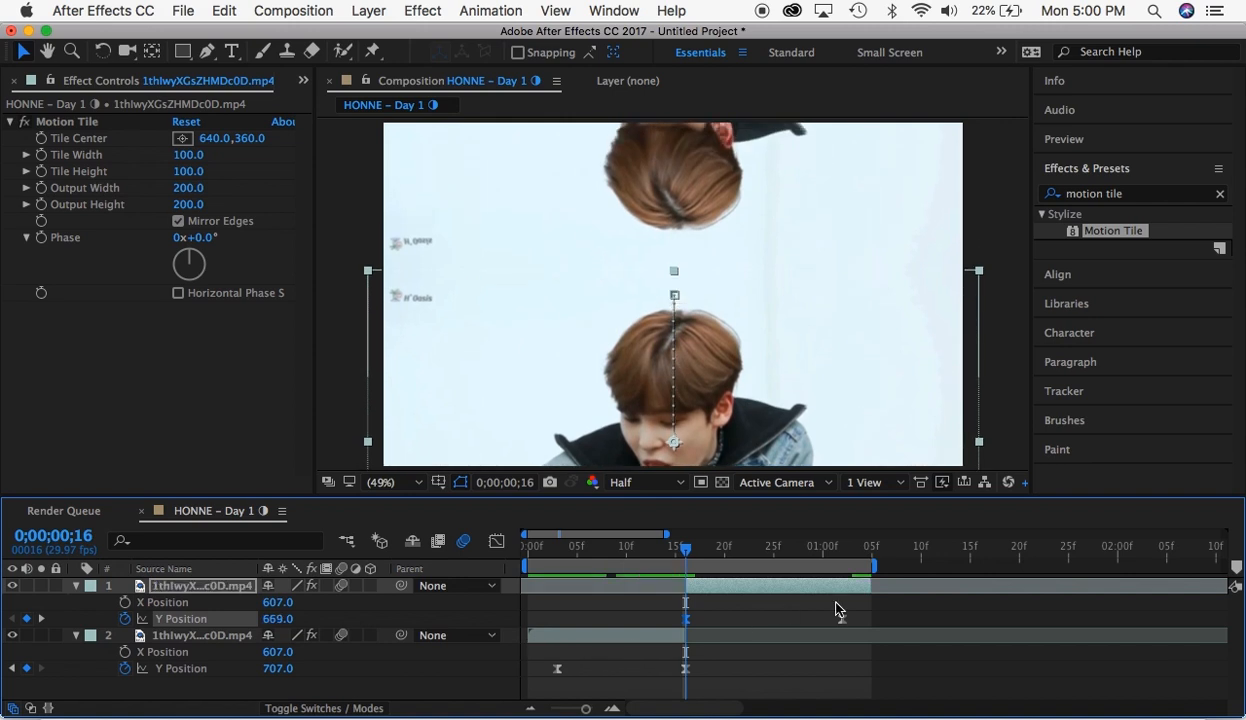
- Apply Easy Ease to the second segment's Y Position keyframes and reshape the value graph to drop steeply at the start and flatten out
{"action": "left_click_drag", "start_coordinate": [866, 612], "coordinate": [637, 623]}
{"action": "left_click", "coordinate": [495, 540]}
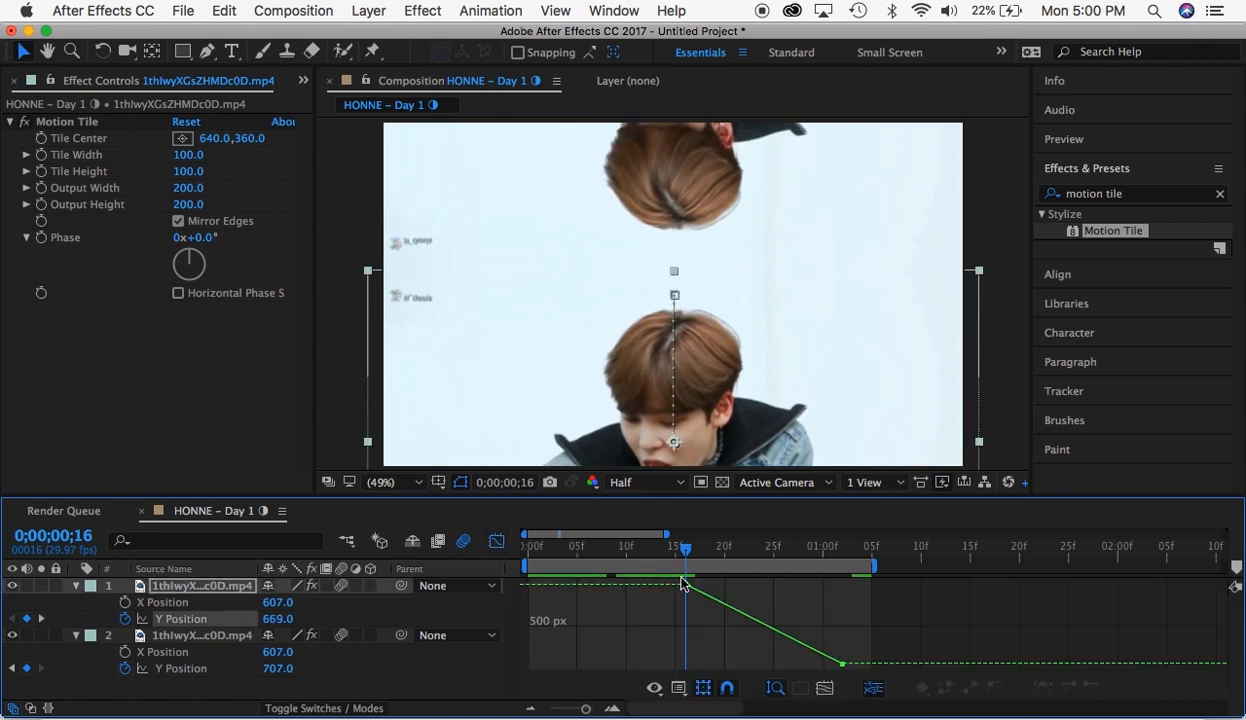
{"action": "left_click_drag", "start_coordinate": [844, 580], "coordinate": [576, 670]}
{"action": "left_click", "coordinate": [1041, 689]}
{"action": "left_click", "coordinate": [686, 584]}
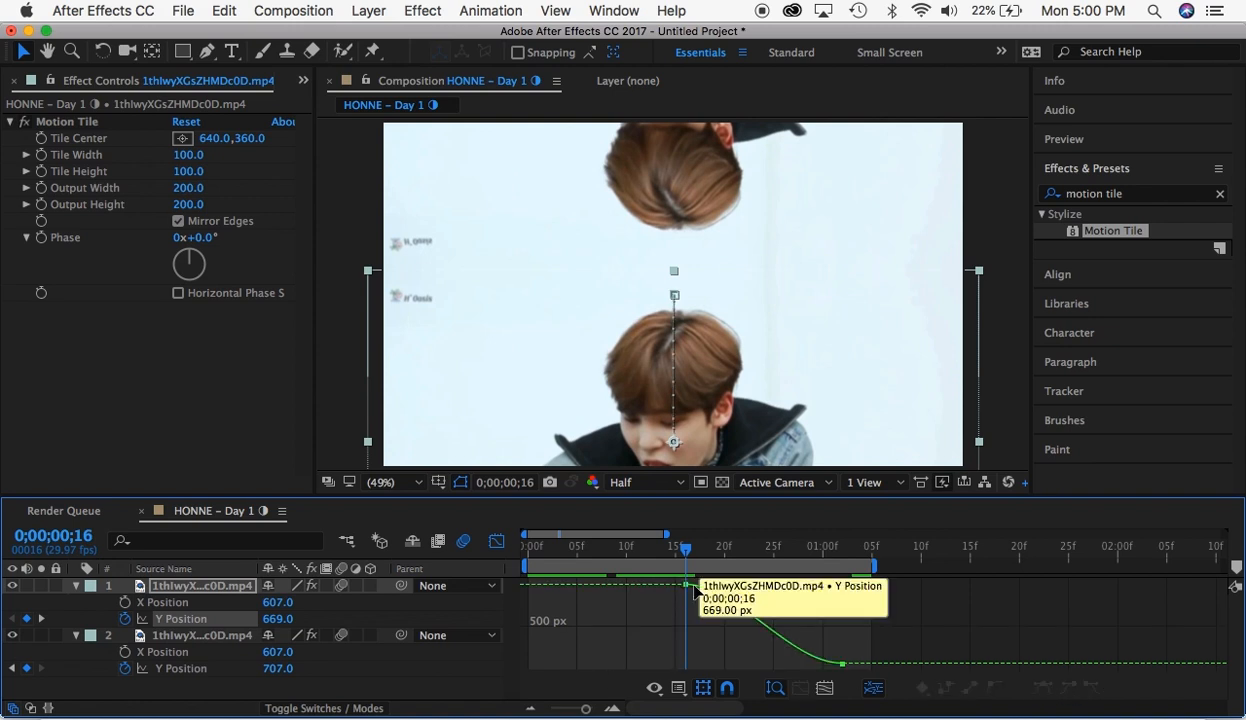
{"action": "left_click_drag", "start_coordinate": [737, 584], "coordinate": [690, 642]}
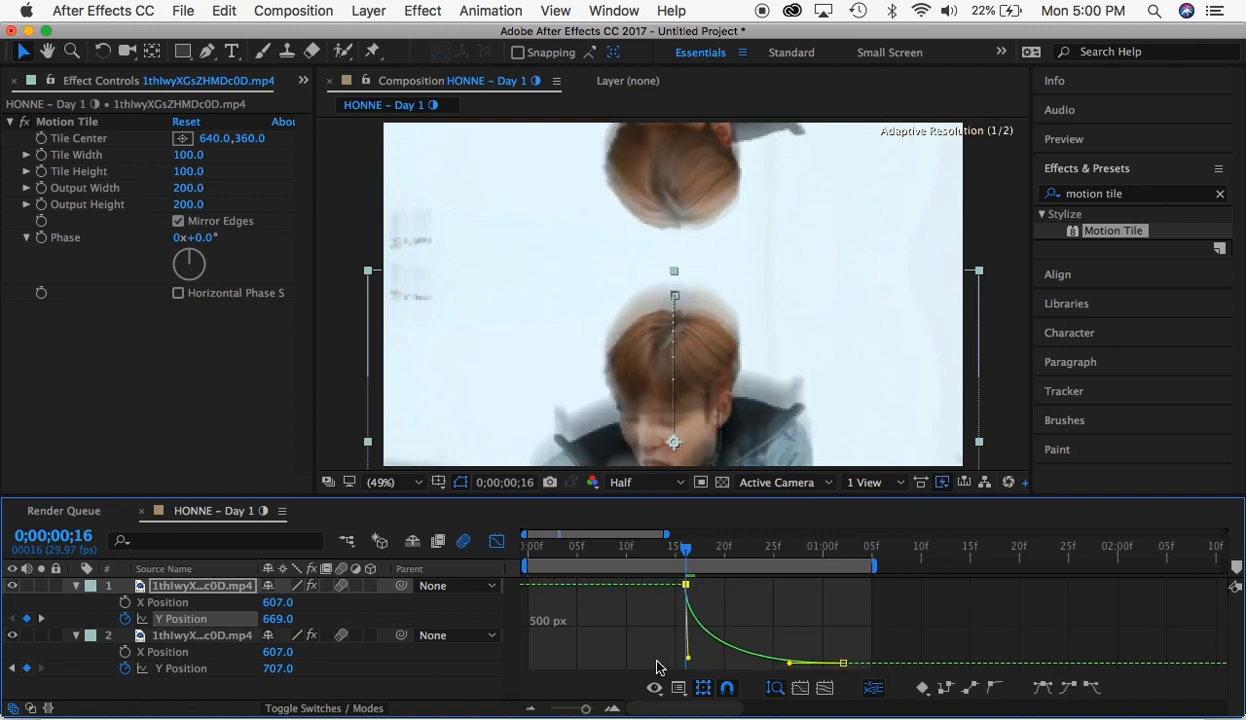
{"action": "left_click_drag", "start_coordinate": [788, 665], "coordinate": [700, 662]}
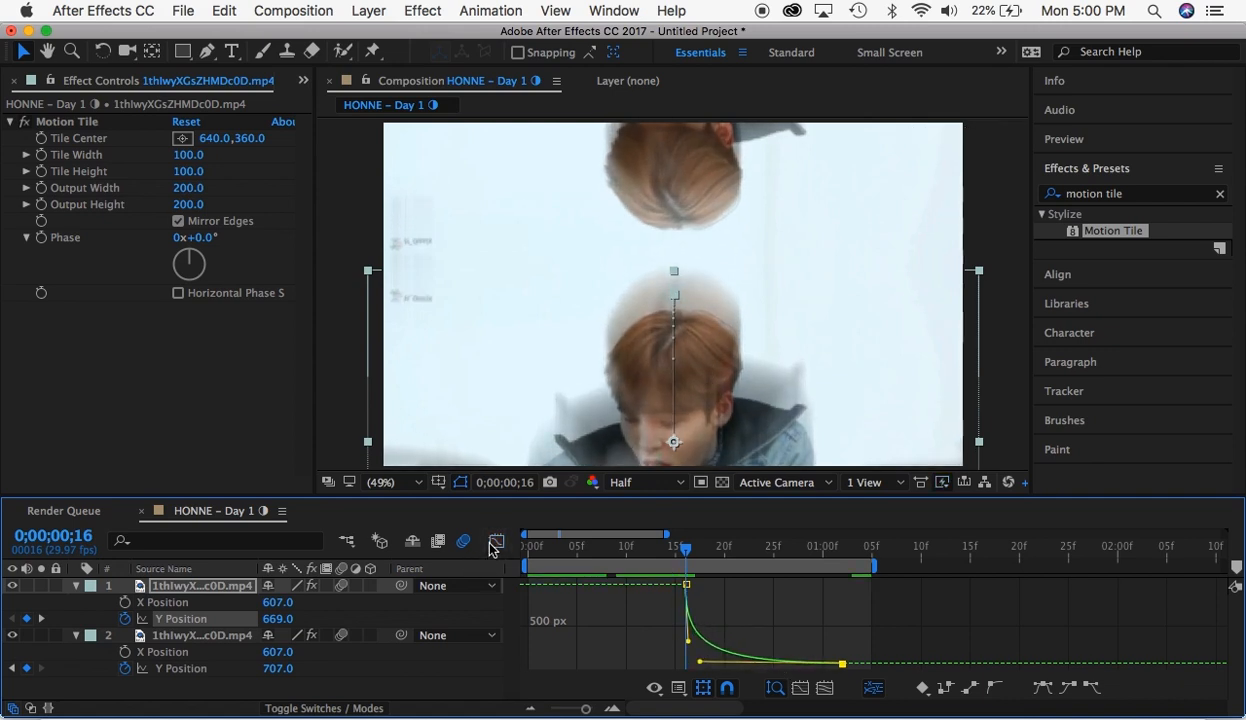
{"action": "left_click", "coordinate": [495, 541]}
- Apply Easy Ease to the first segment's Y Position keyframes in the value graph
{"action": "left_click", "coordinate": [664, 657]}
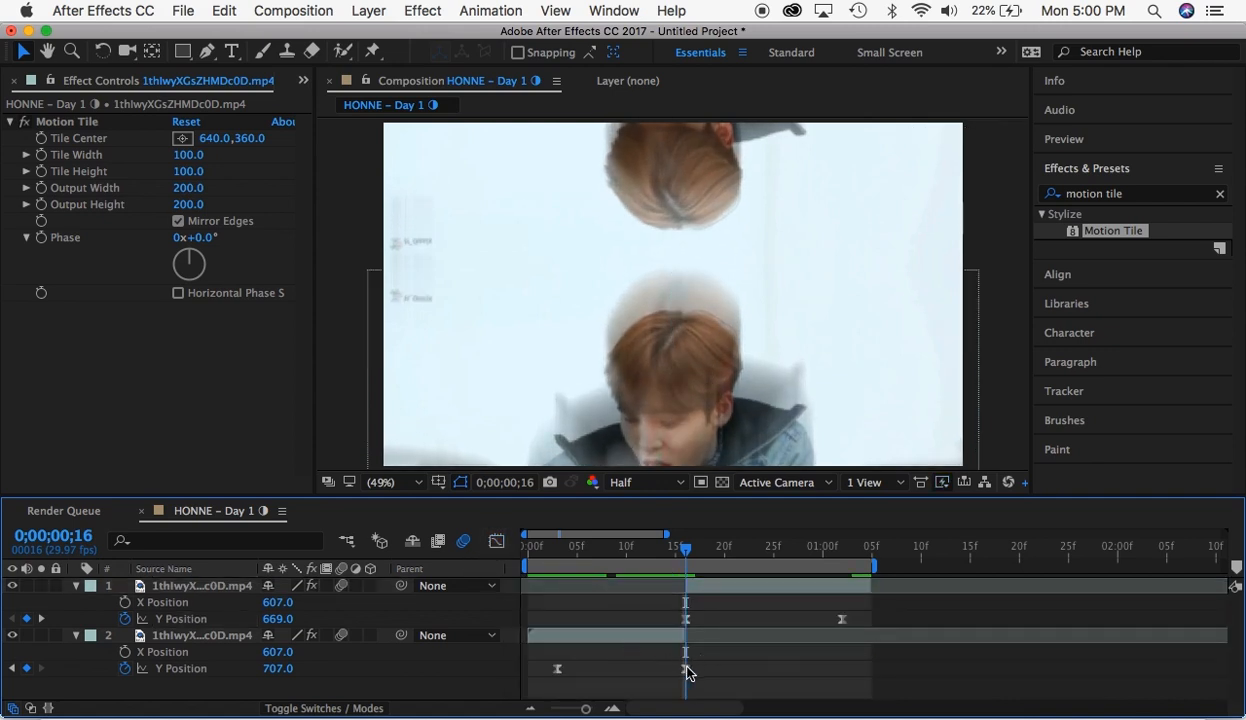
{"action": "left_click", "coordinate": [685, 668]}
{"action": "left_click", "coordinate": [495, 541]}
{"action": "mouse_move", "coordinate": [688, 588]}
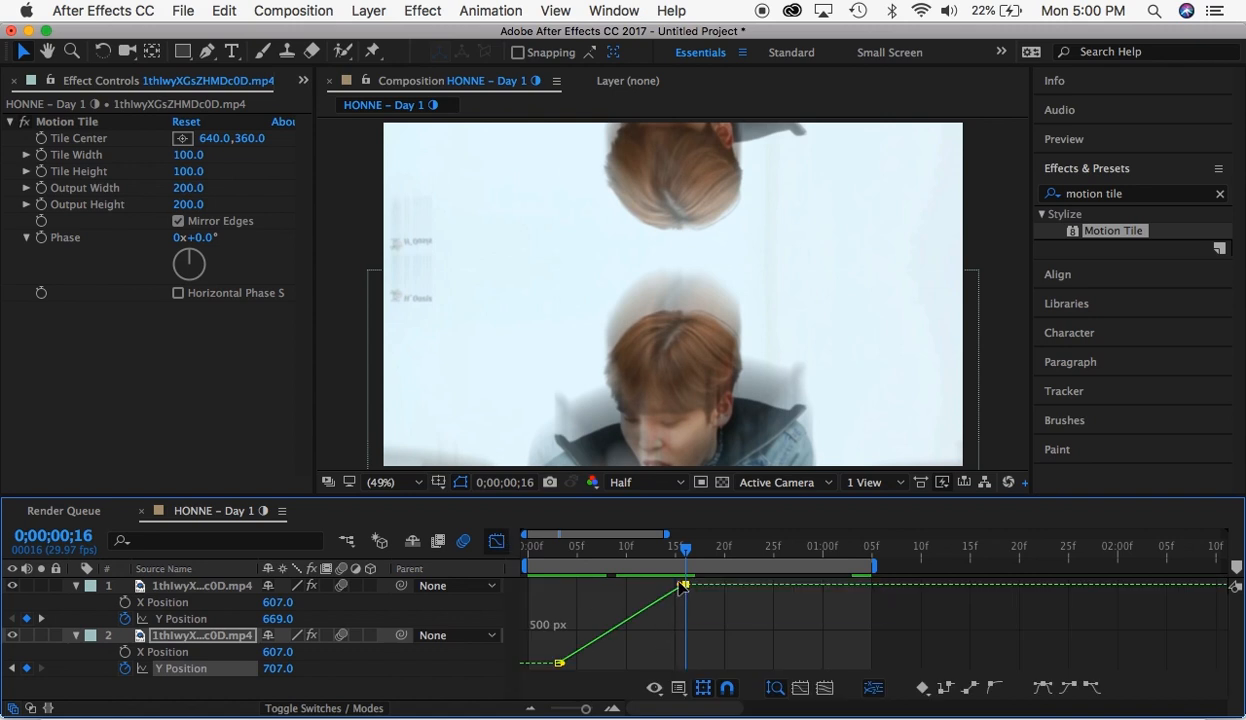
{"action": "left_click", "coordinate": [1040, 686]}
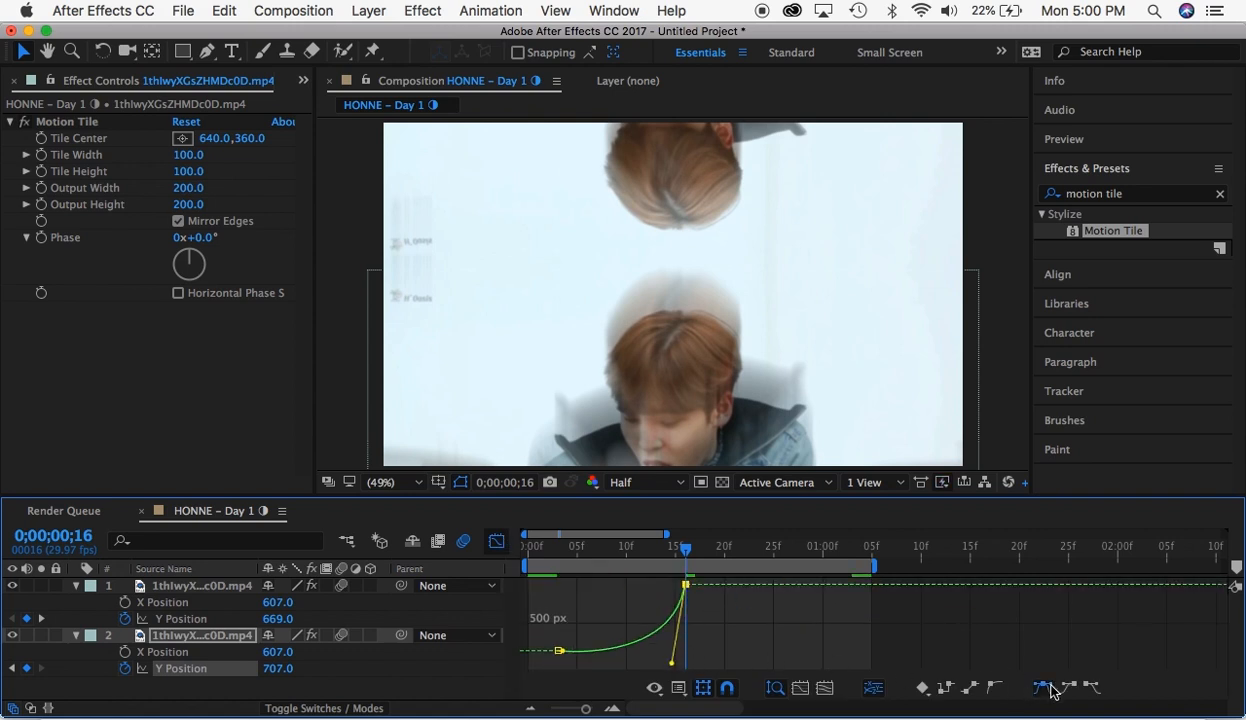
{"action": "left_click", "coordinate": [1043, 686]}
- Reshape the first segment's Y Position value graph to rise steeply into the last keyframe, and preview the vertical transition
{"action": "left_click", "coordinate": [557, 659]}
{"action": "left_click_drag", "start_coordinate": [586, 665], "coordinate": [668, 662]}
{"action": "left_click", "coordinate": [1043, 690]}
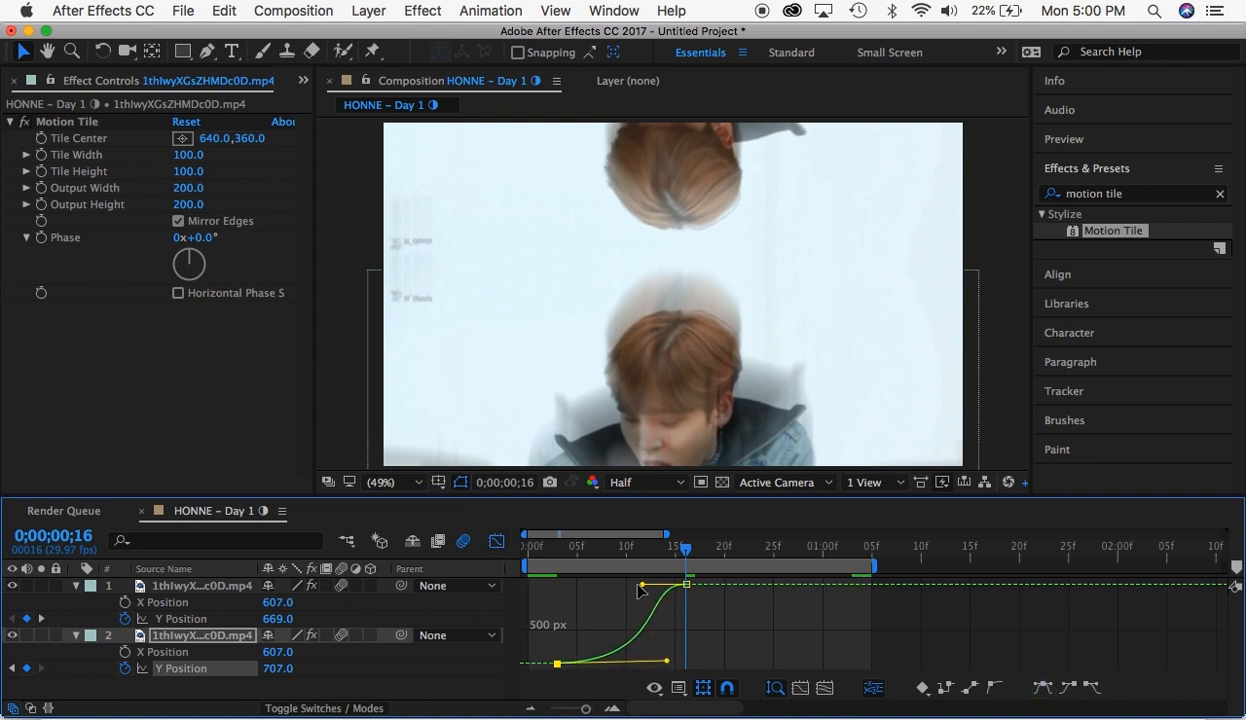
{"action": "left_click_drag", "start_coordinate": [644, 592], "coordinate": [720, 661]}
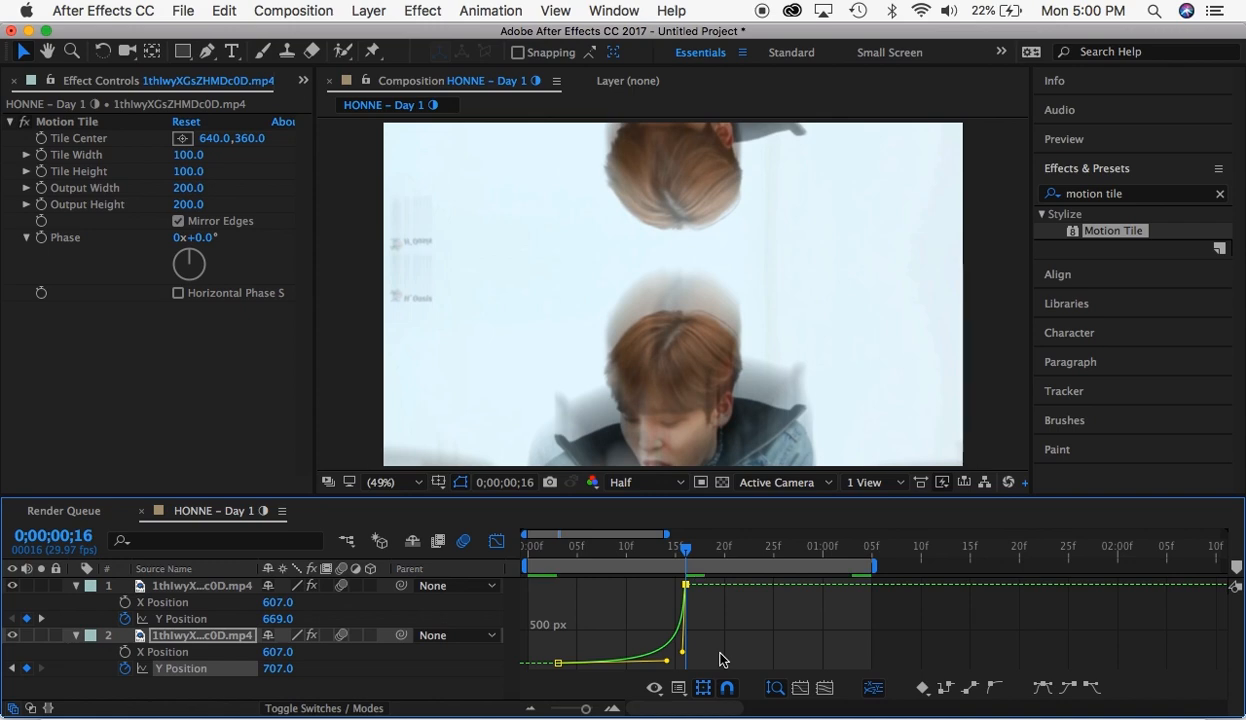
{"action": "key", "text": "space"}
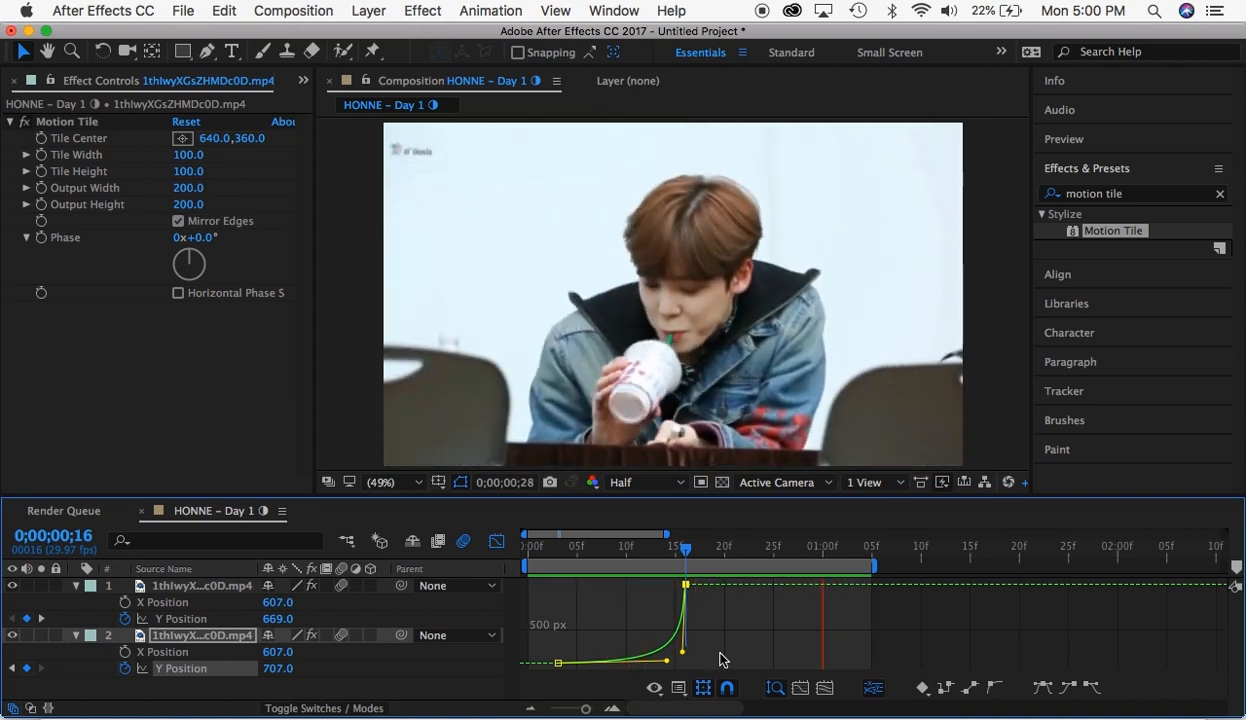
{"action": "key", "text": "space"}
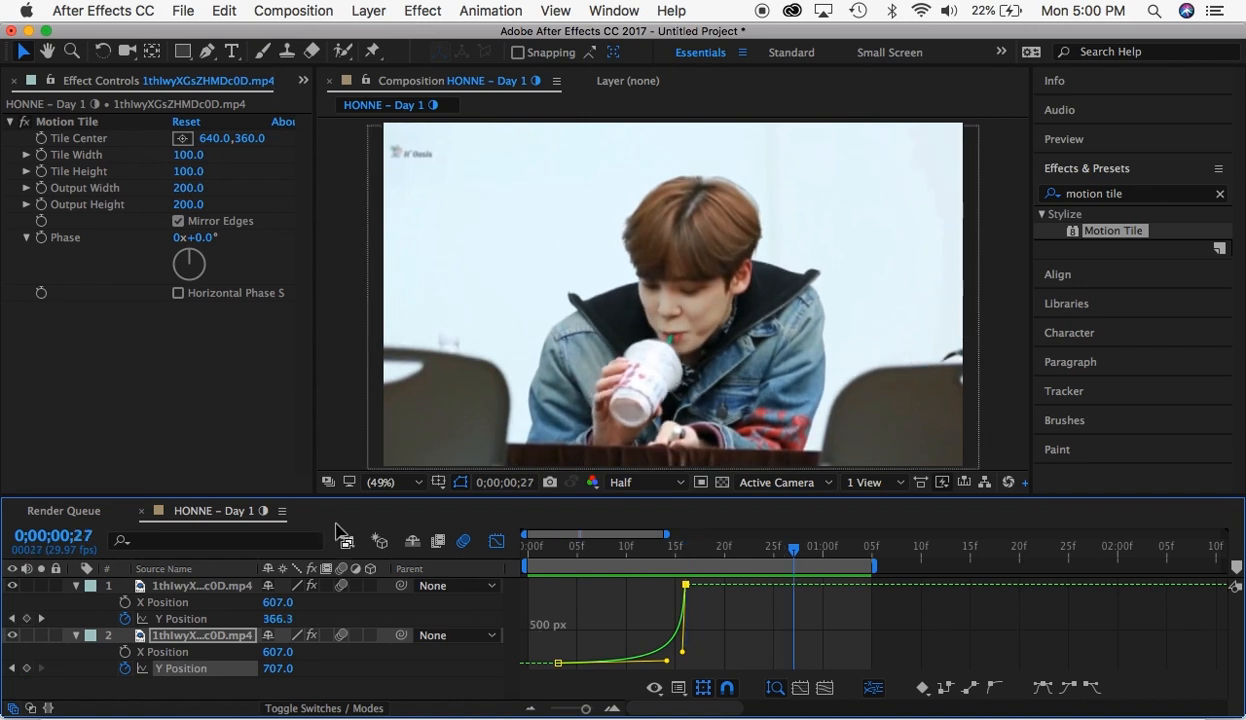
{"action": "left_click", "coordinate": [496, 540]}
- Set the second segment's Y Position to 10 at its first keyframe, 0;00;00;16
{"action": "left_click", "coordinate": [686, 546]}
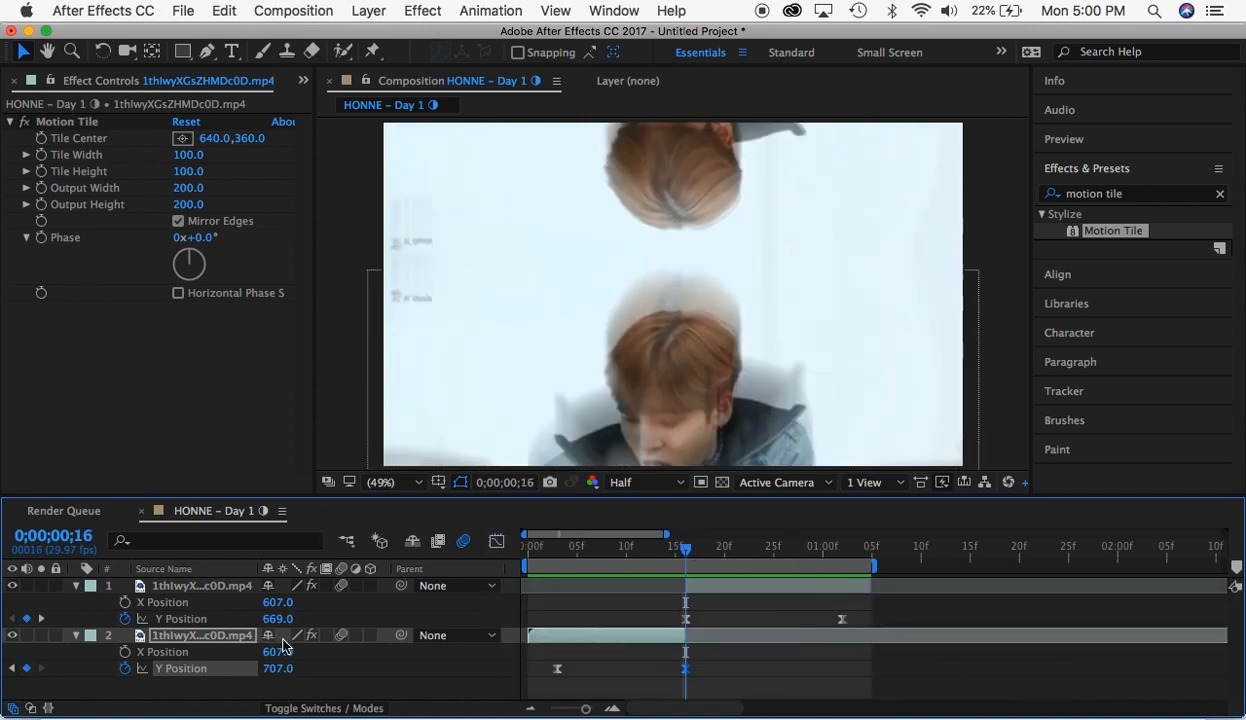
{"action": "left_click", "coordinate": [181, 619], "text": "shift"}
{"action": "left_click_drag", "start_coordinate": [103, 586], "coordinate": [25, 577]}
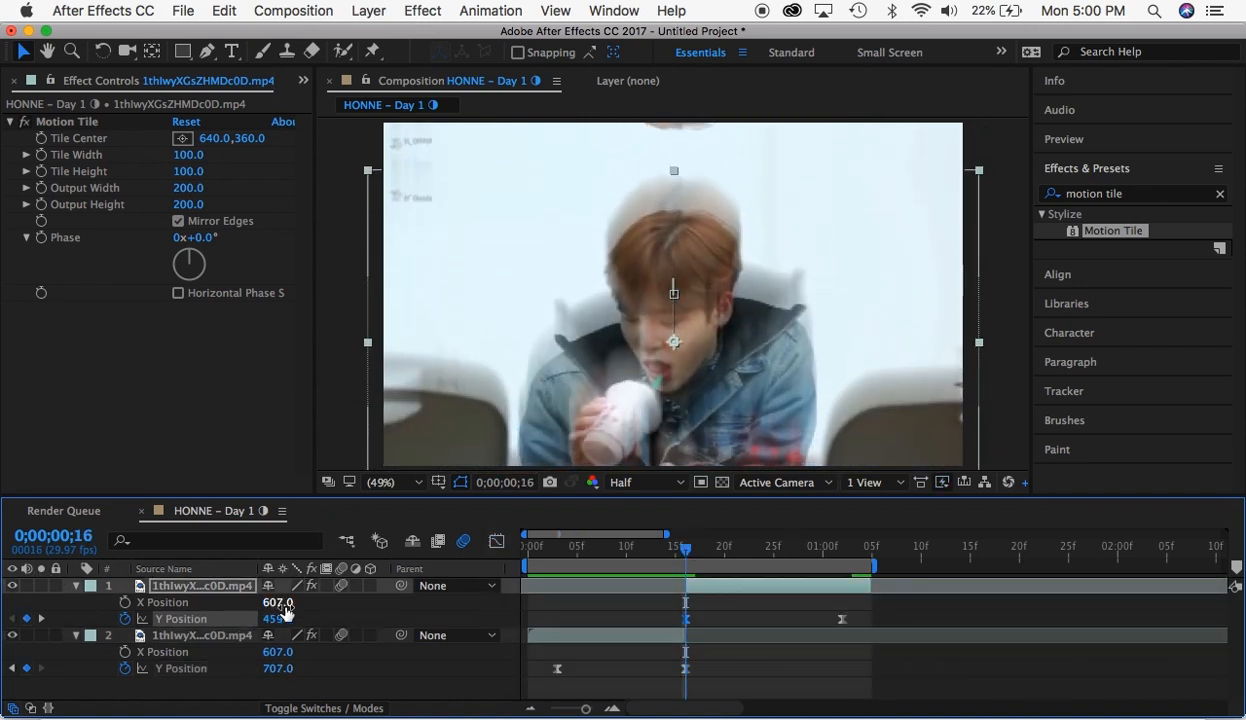
{"action": "left_click_drag", "start_coordinate": [281, 619], "coordinate": [4, 556]}
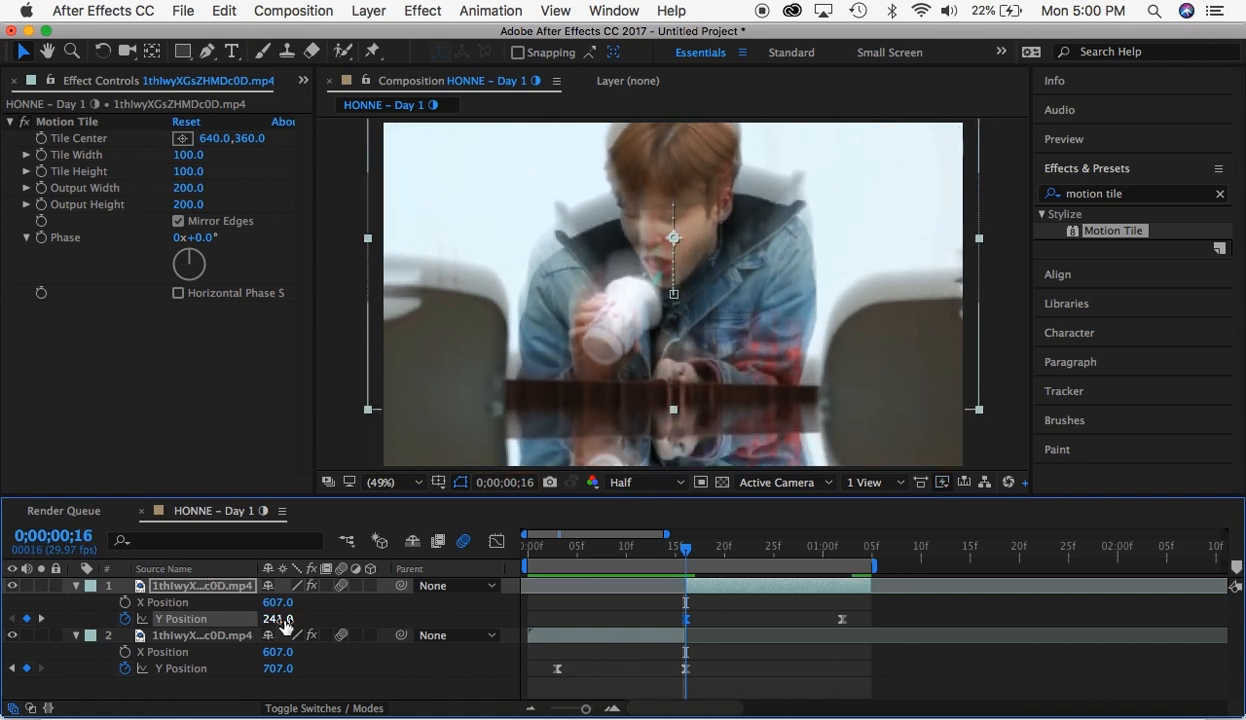
{"action": "left_click_drag", "start_coordinate": [281, 619], "coordinate": [46, 603]}
- Apply Easy Ease to both of the second segment's Y Position keyframes in the value graph
{"action": "left_click", "coordinate": [496, 541]}
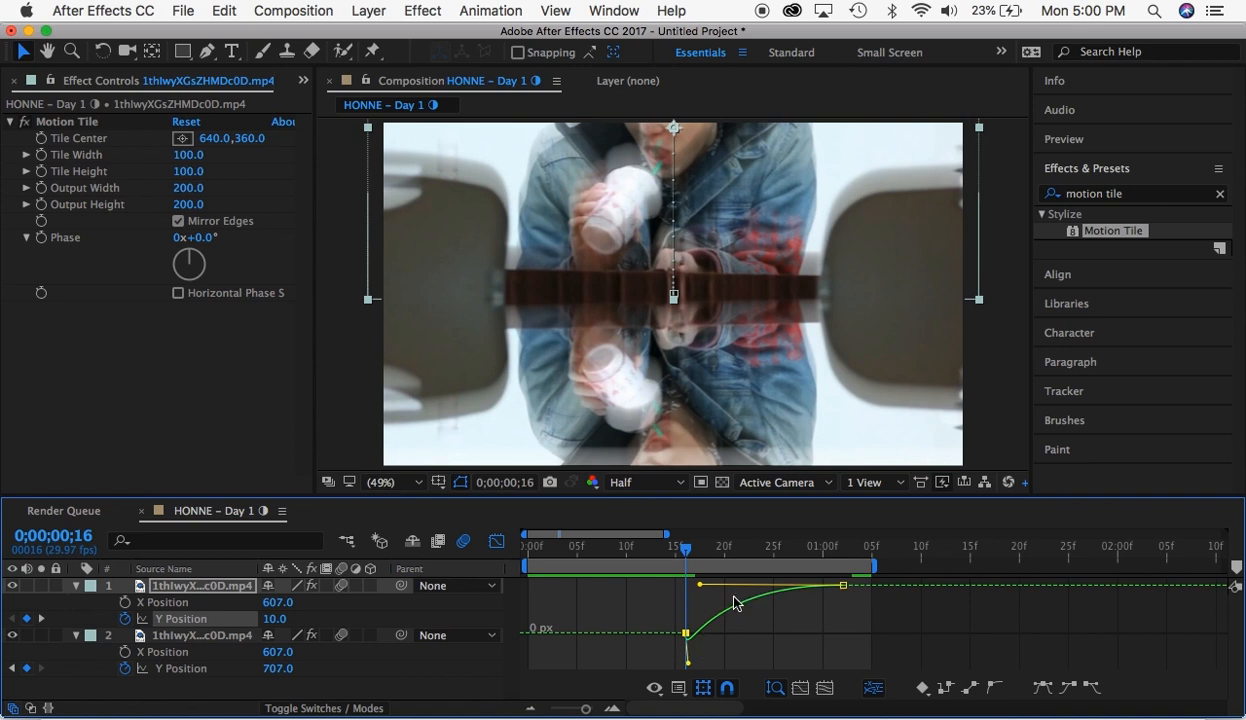
{"action": "left_click_drag", "start_coordinate": [632, 583], "coordinate": [898, 625]}
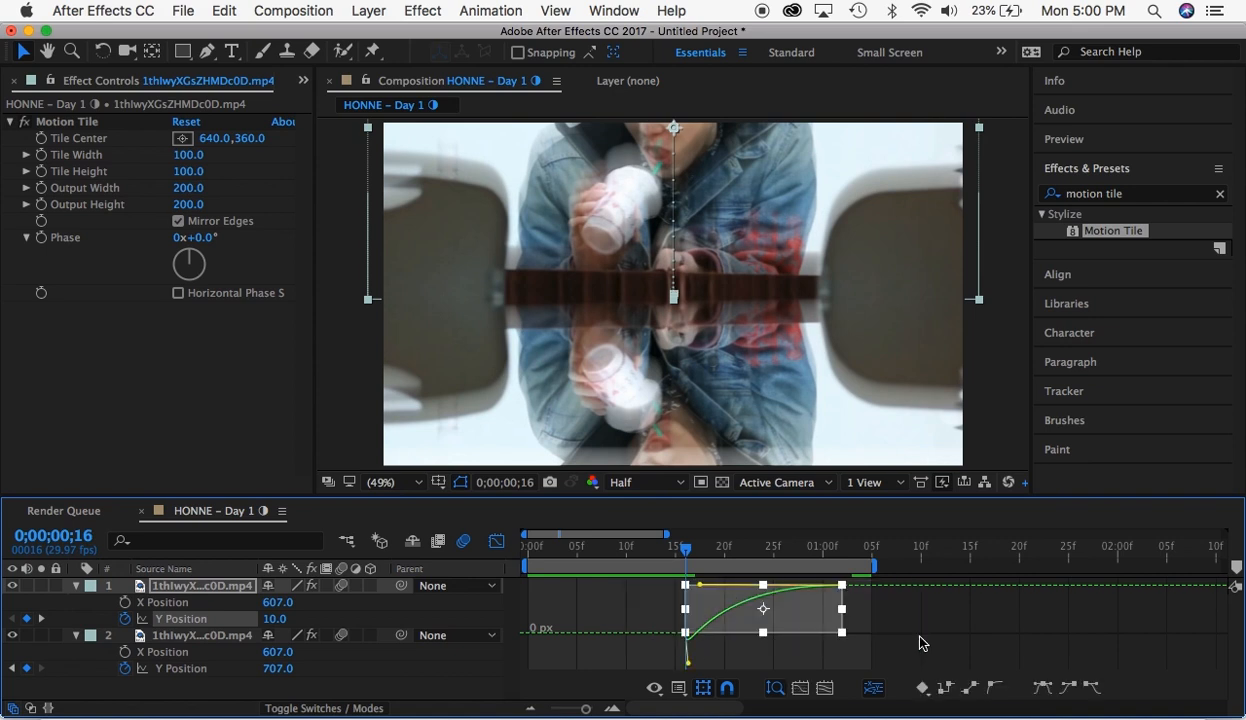
{"action": "left_click", "coordinate": [1041, 688]}
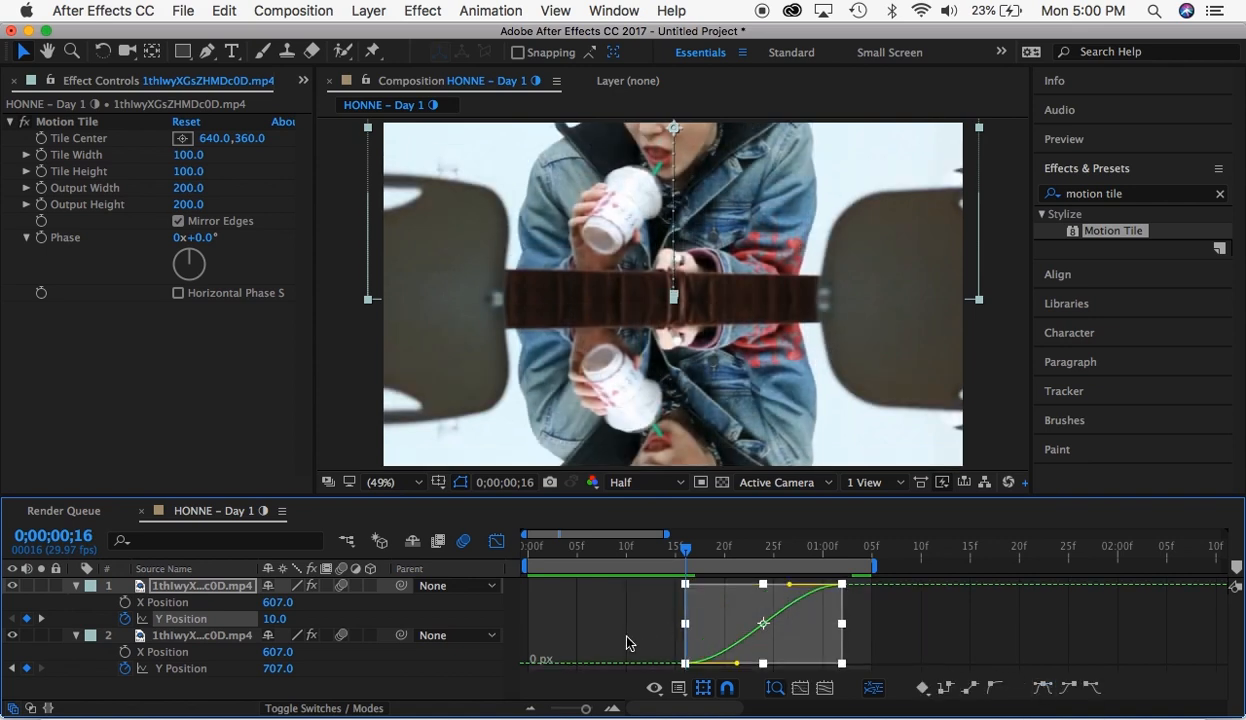
- Reshape the second segment's Y Position value graph to rise steeply at the start and flatten out, and preview the transition
{"action": "left_click", "coordinate": [653, 641]}
{"action": "left_click", "coordinate": [686, 663]}
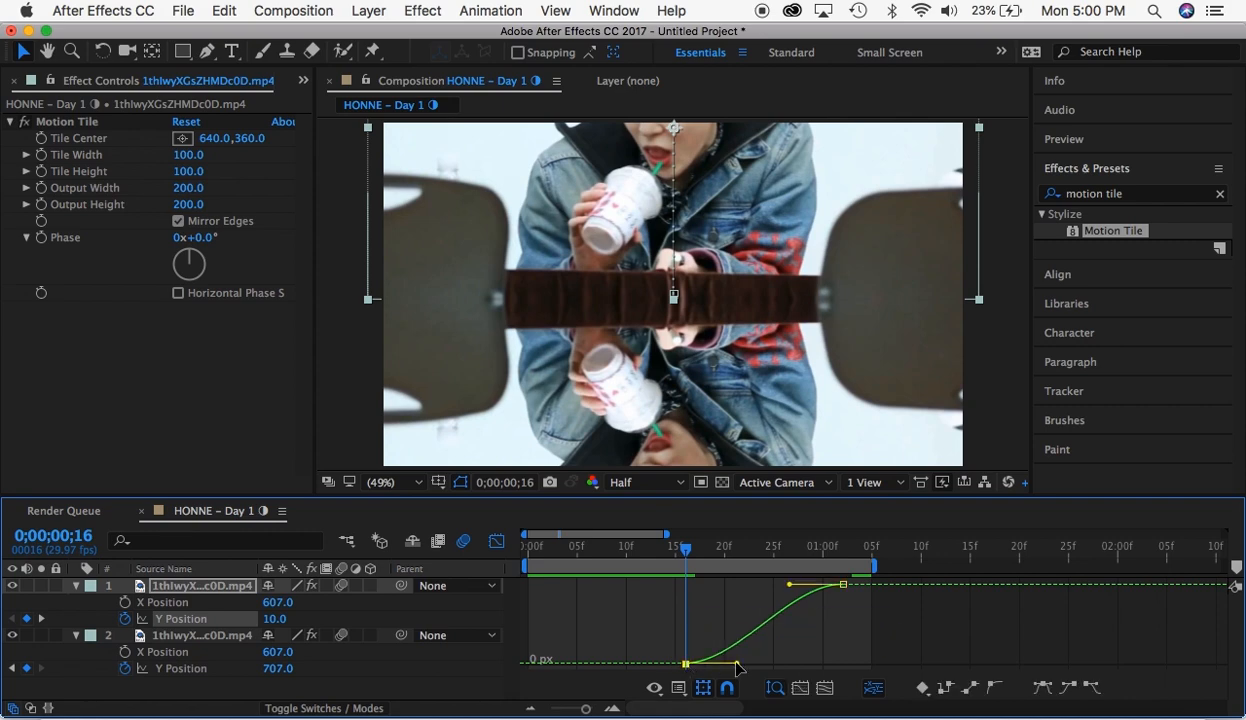
{"action": "left_click_drag", "start_coordinate": [737, 663], "coordinate": [651, 609]}
{"action": "left_click_drag", "start_coordinate": [790, 588], "coordinate": [652, 584]}
{"action": "left_click", "coordinate": [496, 541]}
{"action": "key", "text": "space"}
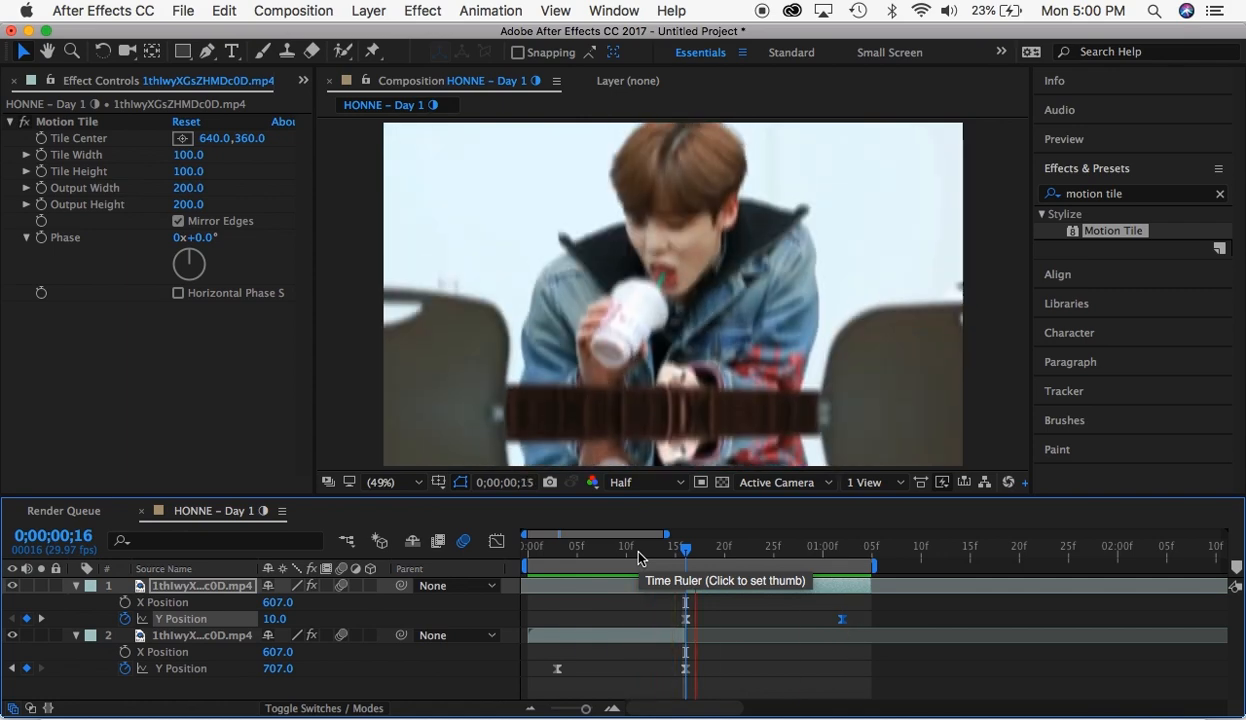
{"action": "key", "text": "space"}
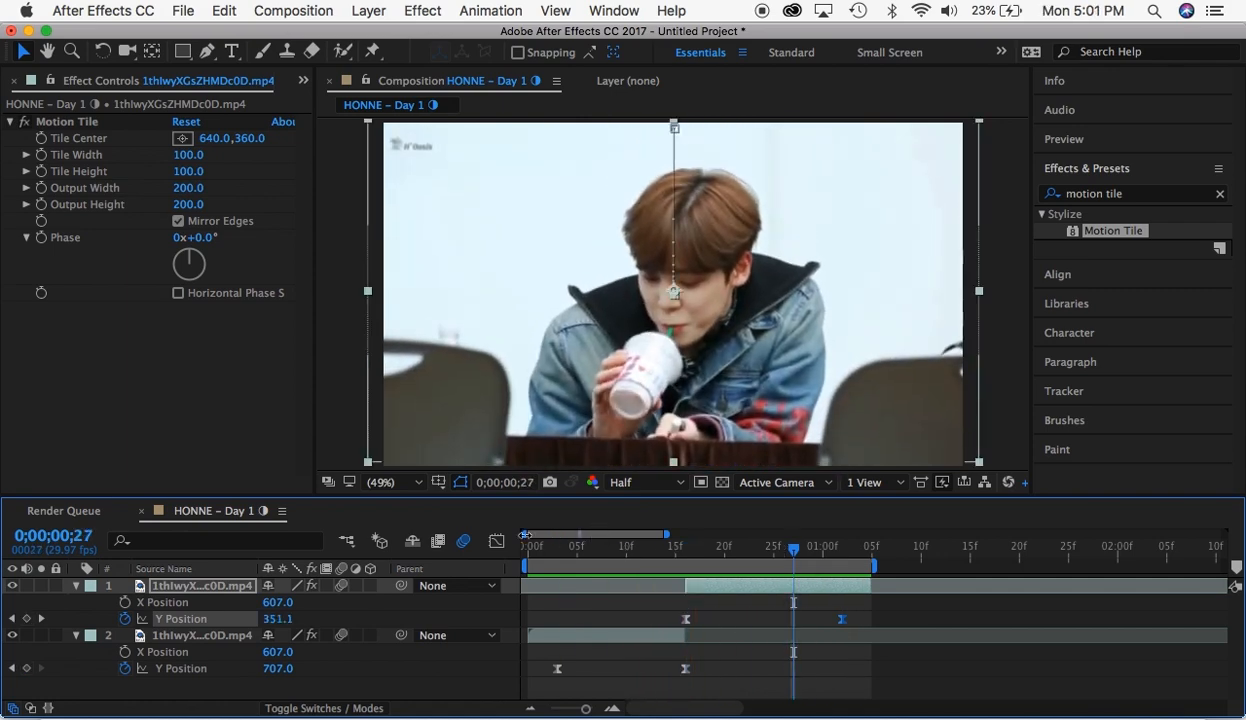
- Switch the graph editor to the speed graph and apply Easy Ease to the second segment's first Y Position keyframe
{"action": "left_click", "coordinate": [496, 541]}
{"action": "left_click", "coordinate": [656, 686]}
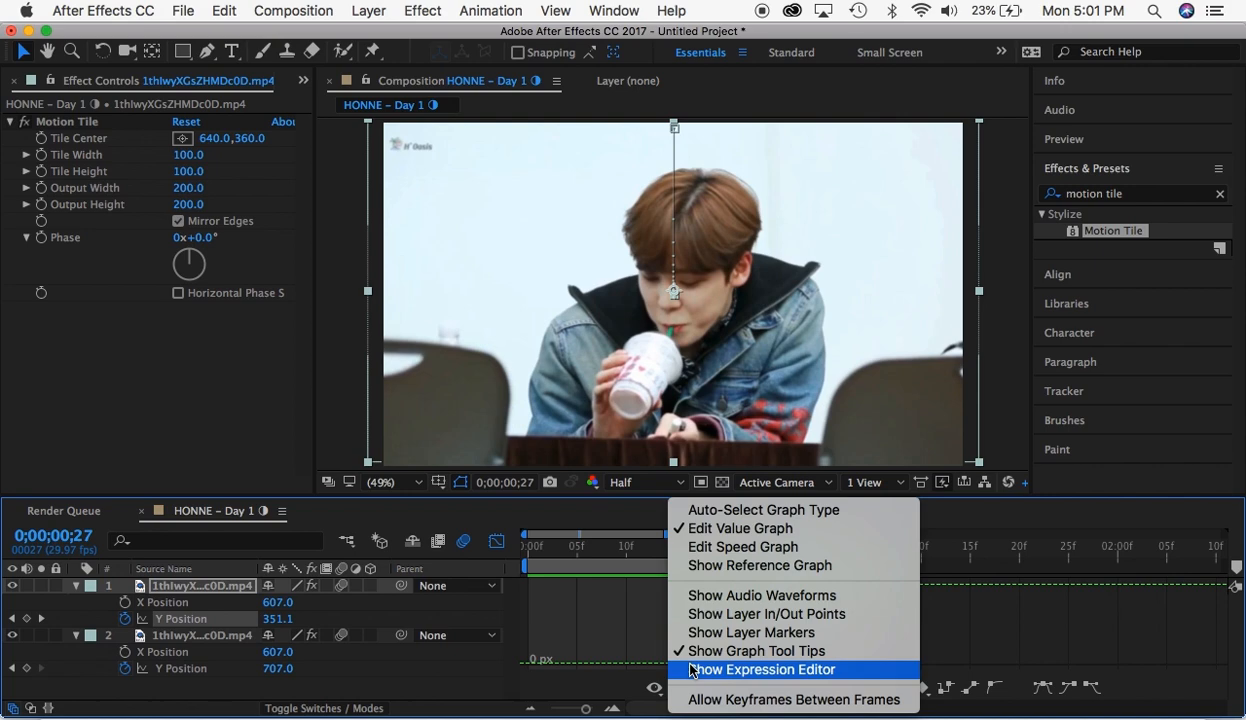
{"action": "left_click", "coordinate": [722, 547]}
{"action": "left_click", "coordinate": [688, 584]}
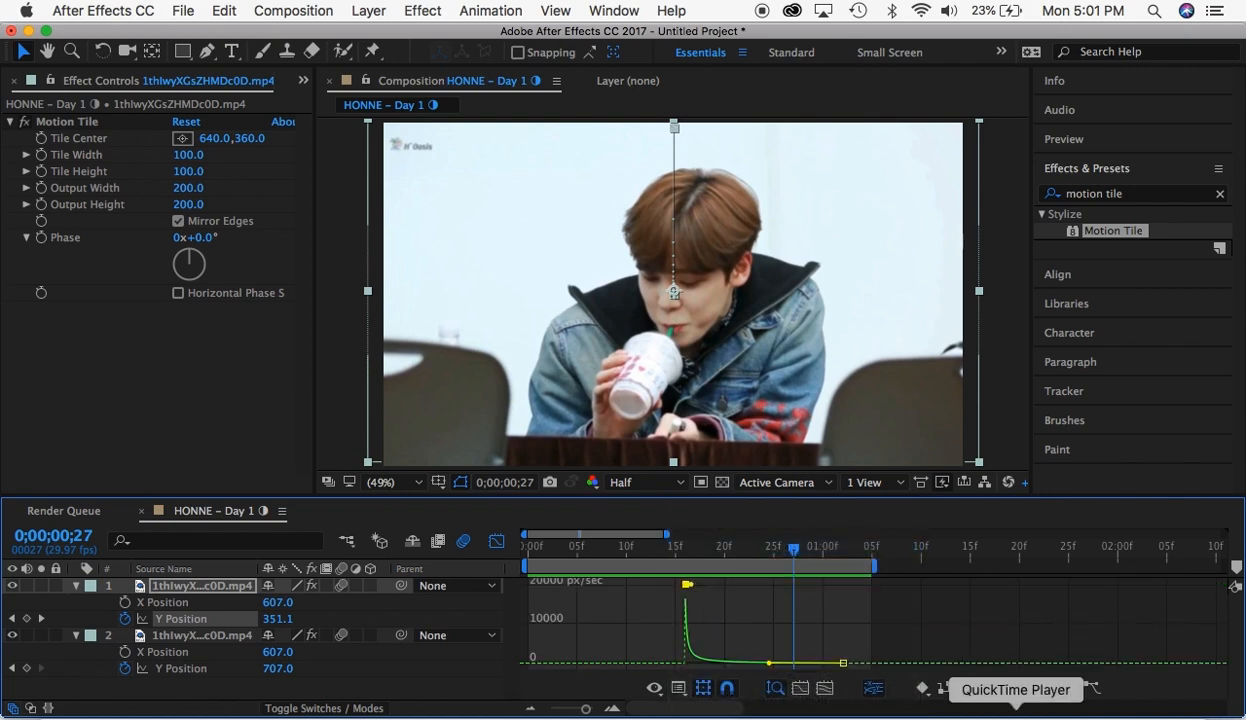
{"action": "left_click", "coordinate": [1043, 687]}
- Reshape the second segment's Y Position speed graph to spike at its first keyframe and taper off slowly
{"action": "left_click_drag", "start_coordinate": [771, 665], "coordinate": [724, 667]}
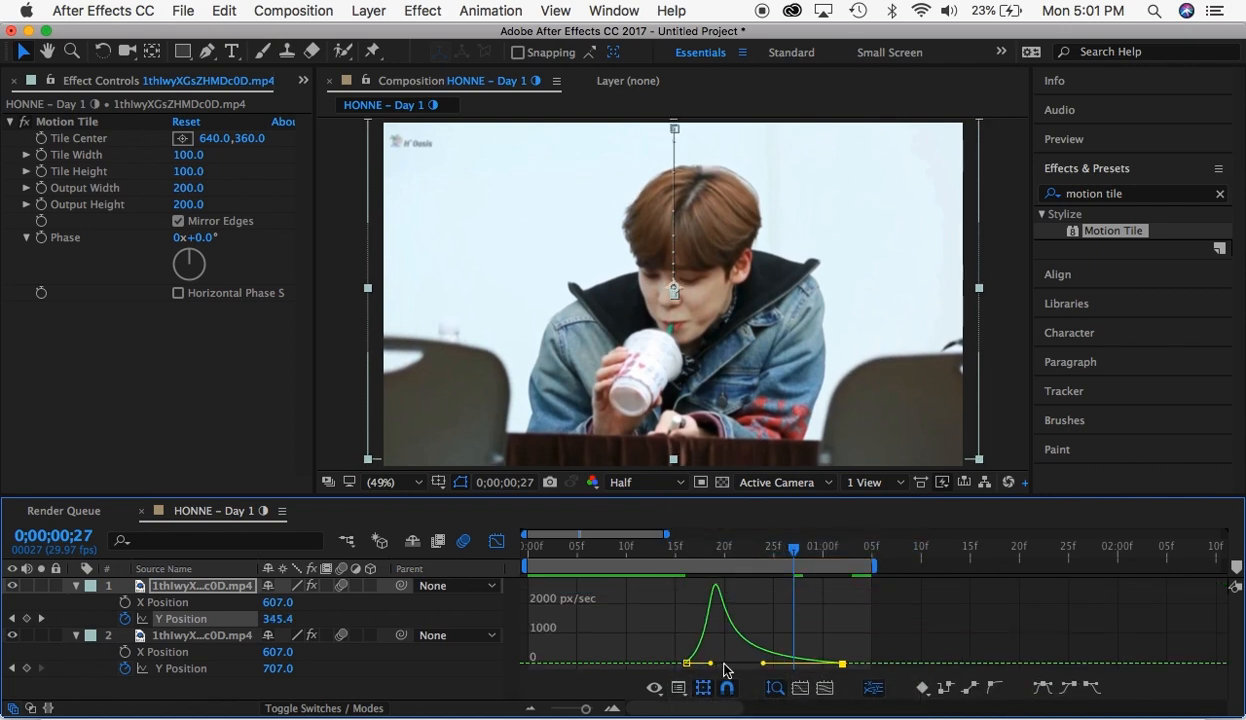
{"action": "left_click", "coordinate": [688, 664]}
{"action": "left_click_drag", "start_coordinate": [711, 665], "coordinate": [567, 600]}
{"action": "left_click", "coordinate": [496, 541]}
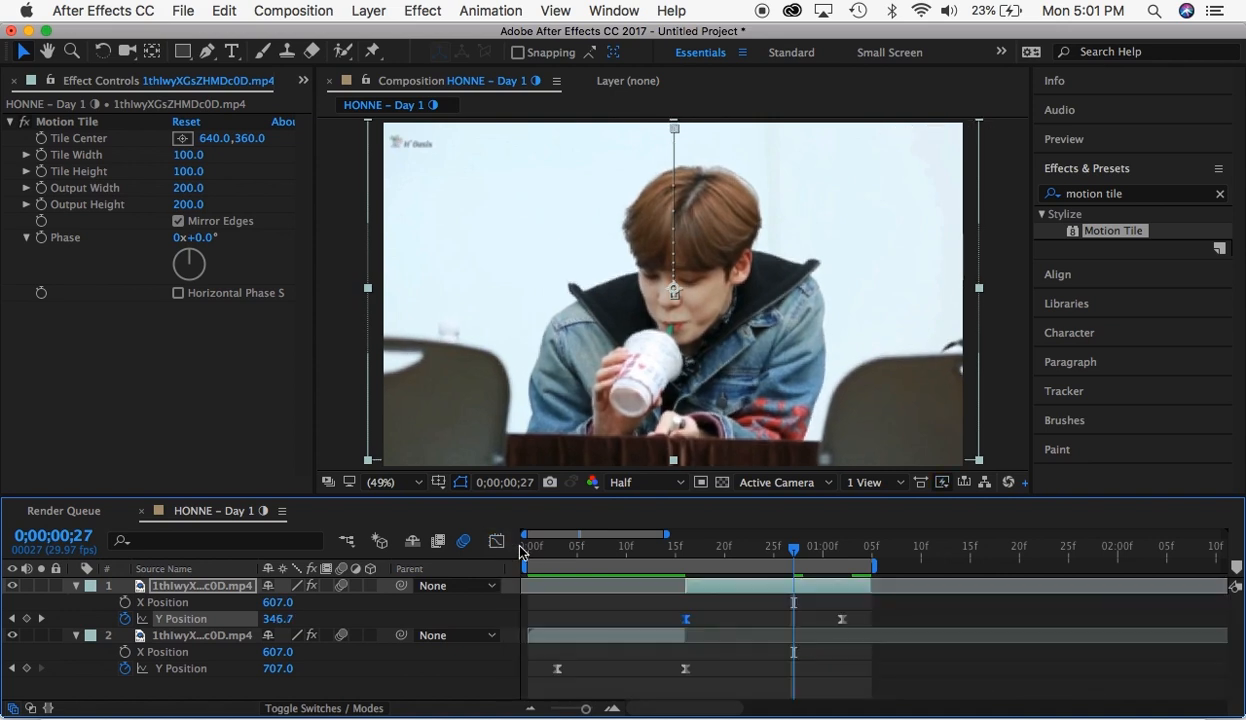
- Ease the first segment's last Y Position keyframe with a speed graph that spikes there, and preview the vertical transition
{"action": "left_click", "coordinate": [684, 667]}
{"action": "left_click", "coordinate": [496, 543]}
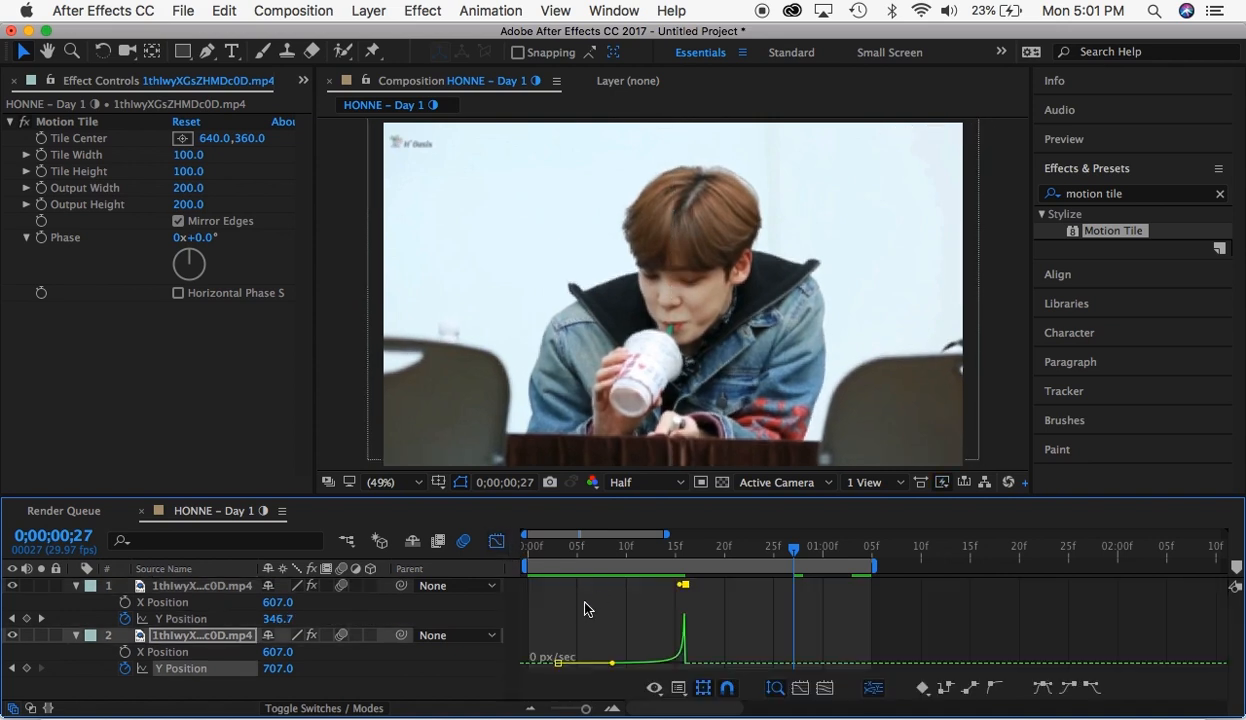
{"action": "left_click", "coordinate": [1042, 688]}
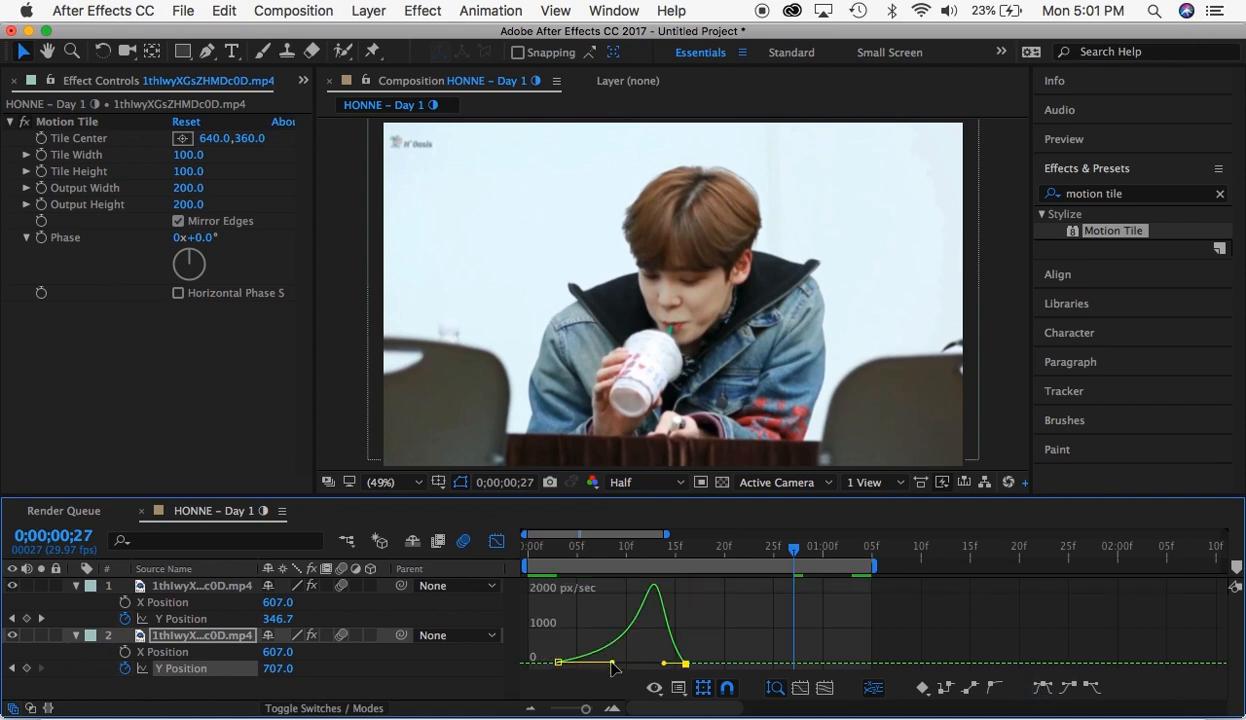
{"action": "left_click_drag", "start_coordinate": [664, 663], "coordinate": [717, 645]}
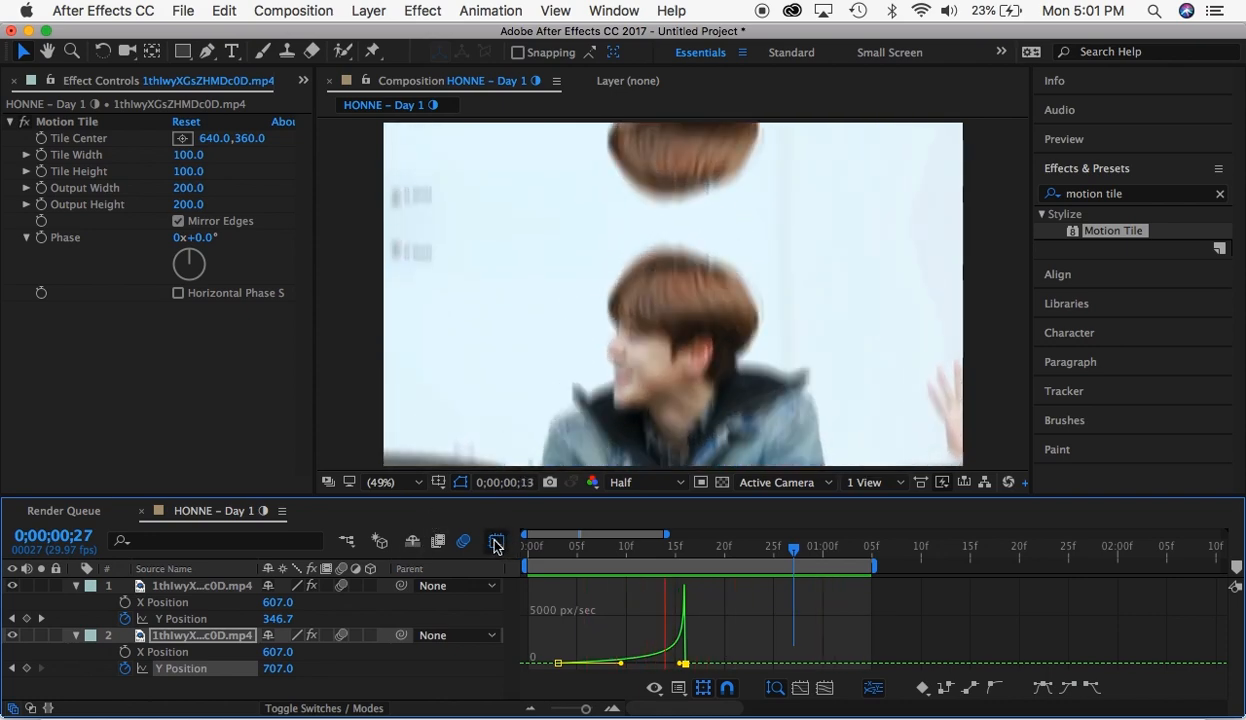
{"action": "left_click", "coordinate": [495, 543]}
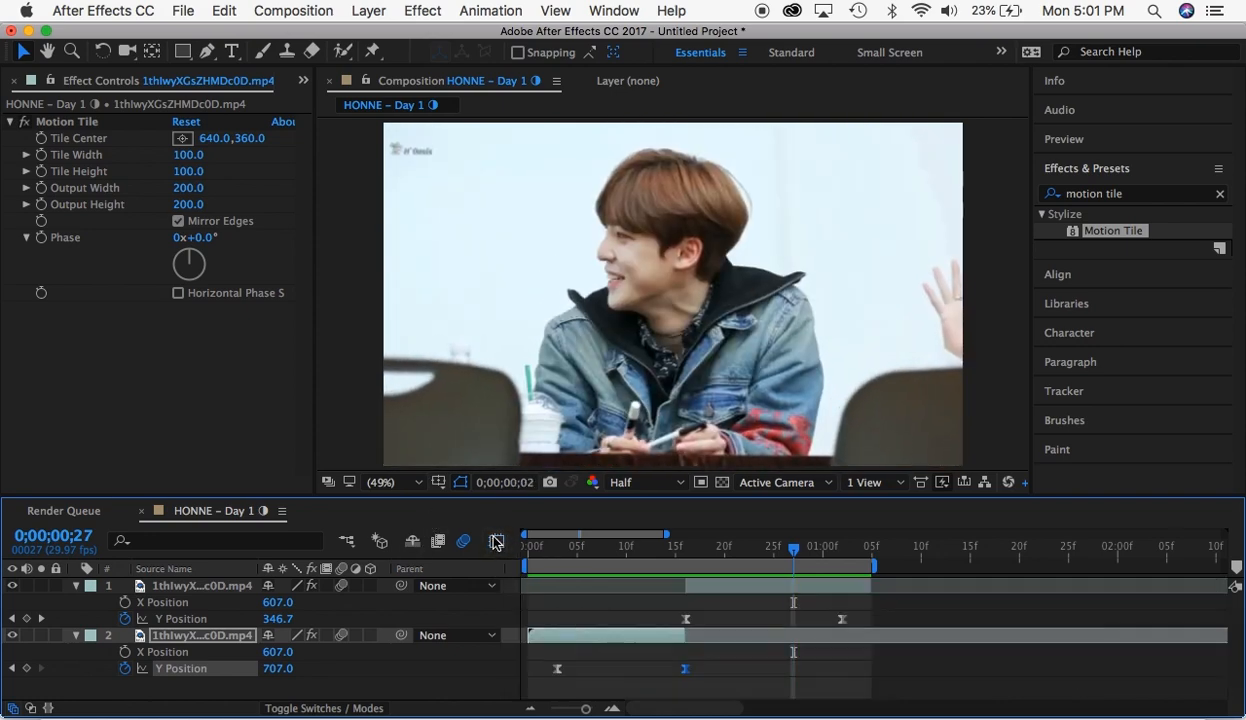
{"action": "key", "text": "space"}
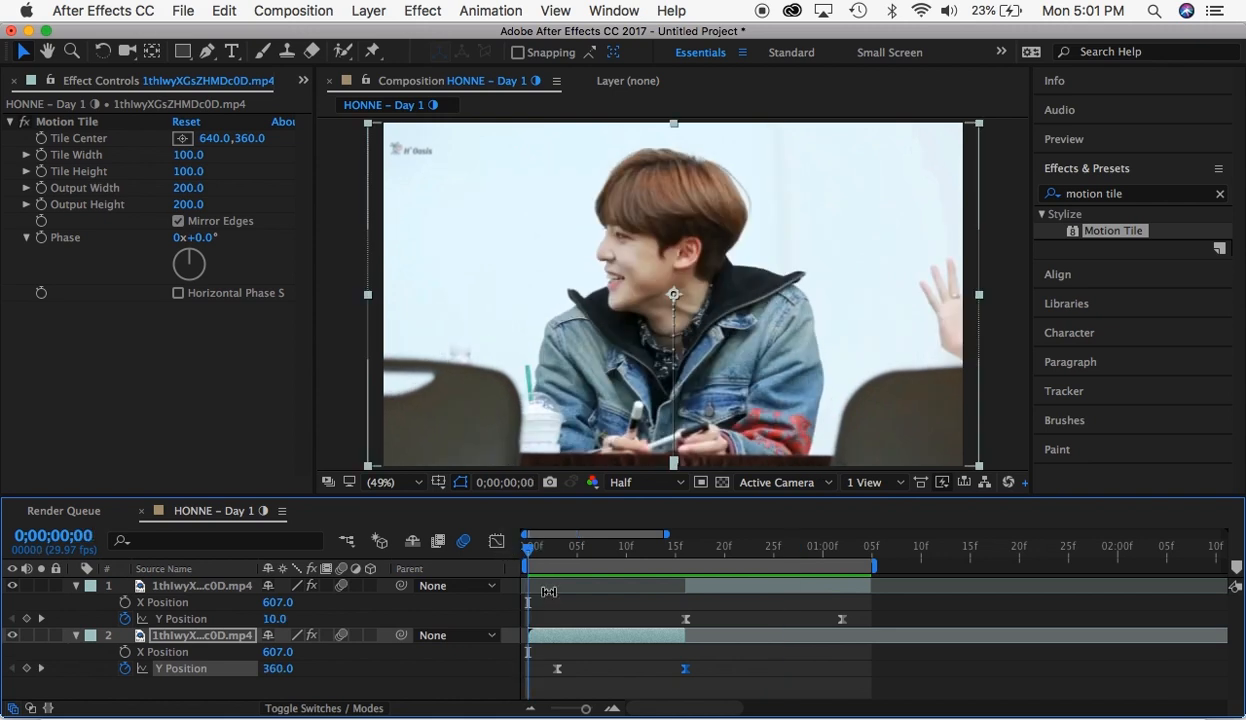
- Undo the vertical transition back to both segments having no Position keyframes
{"action": "key", "text": "super+z"}
{"action": "key", "text": "super+z"}
{"action": "key", "text": "super+z"}
{"action": "key", "text": "super+z"}
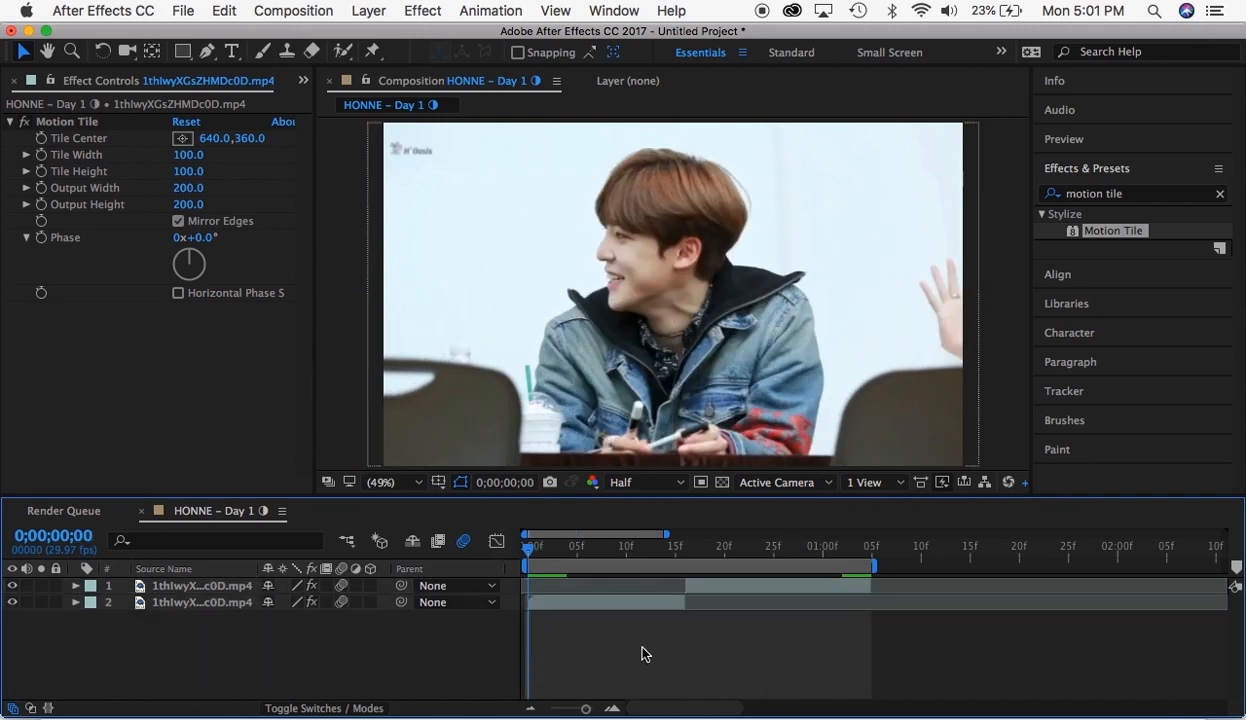
- Add a 100% Scale keyframe to the first segment at 0;00;00;04
{"action": "mouse_move", "coordinate": [564, 546]}
{"action": "left_mouse_down"}
{"action": "mouse_move", "coordinate": [605, 548]}
{"action": "mouse_move", "coordinate": [567, 547]}
{"action": "left_mouse_up"}
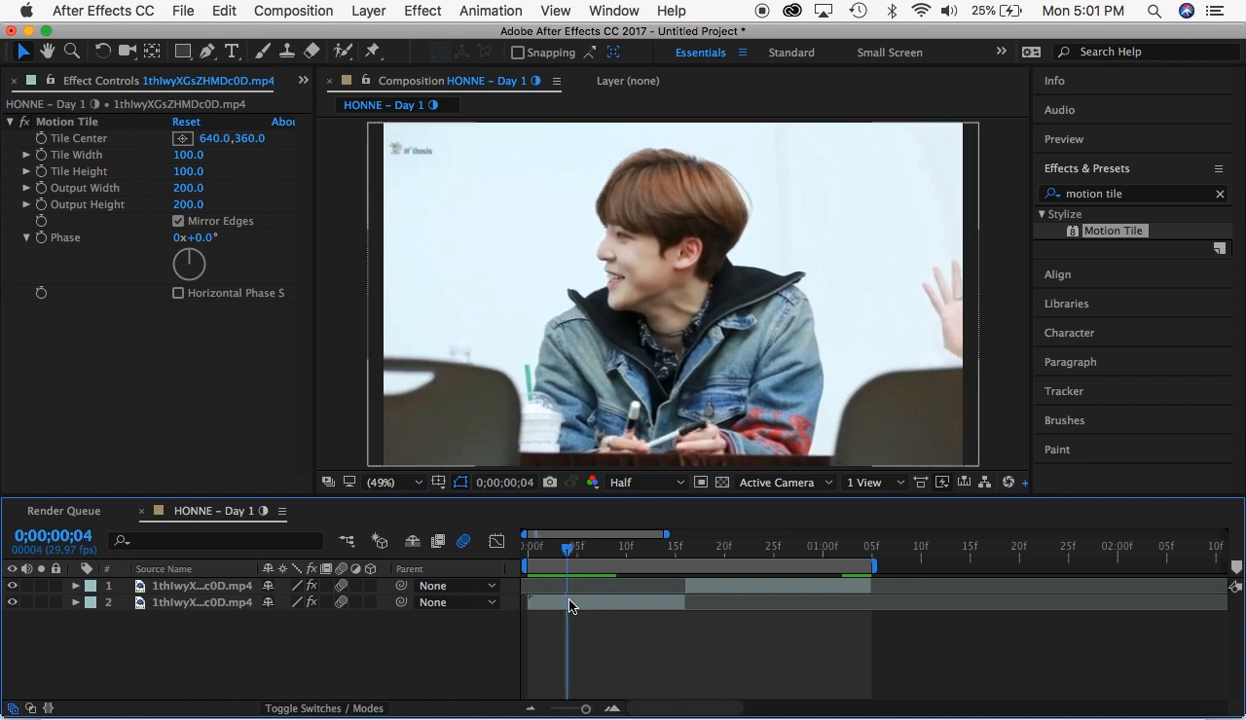
{"action": "key", "text": "s"}
{"action": "left_click", "coordinate": [125, 635]}
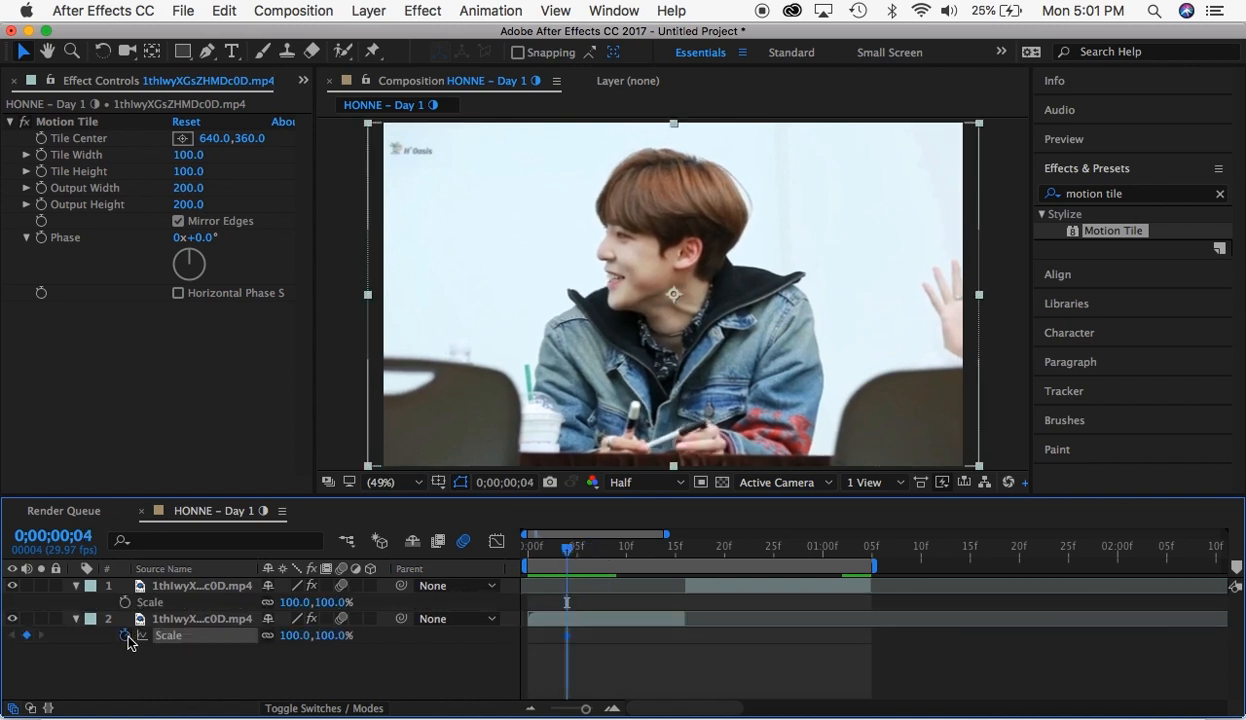
- Keyframe the first segment's Scale at 177% at 0;00;00;09 and at 271.6% at 0;00;00;08
{"action": "left_click", "coordinate": [617, 548]}
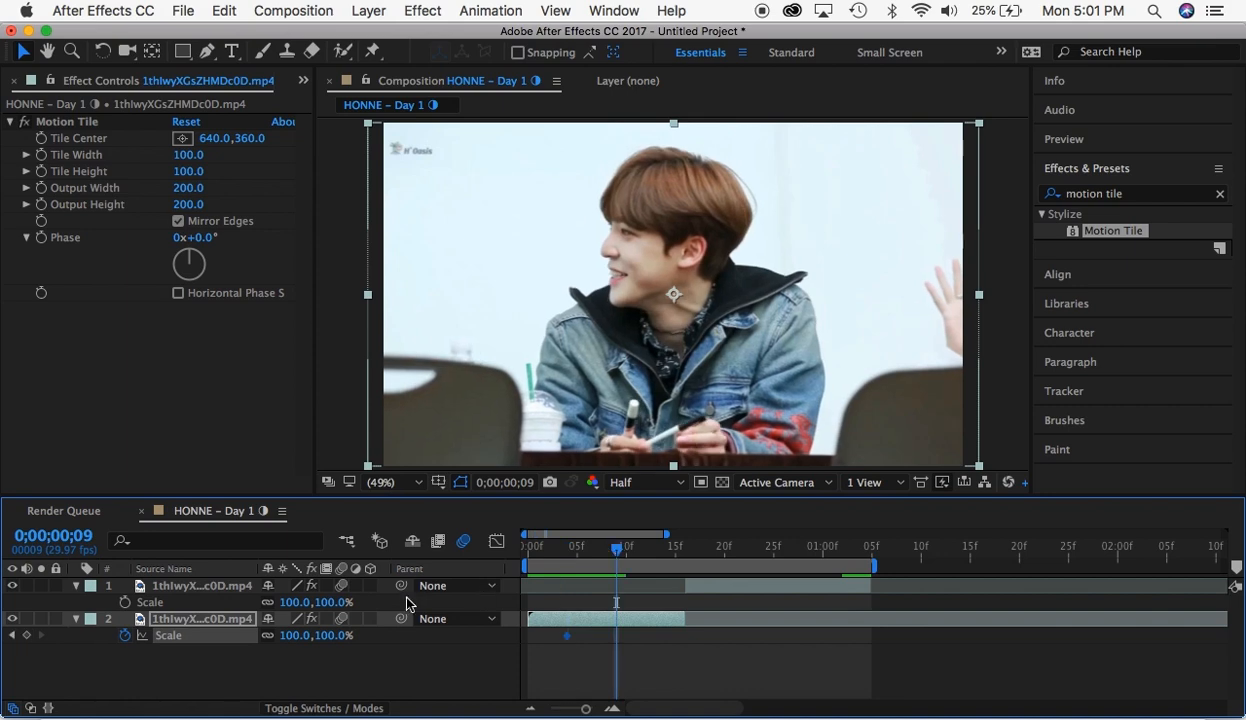
{"action": "left_click_drag", "start_coordinate": [340, 635], "coordinate": [412, 634]}
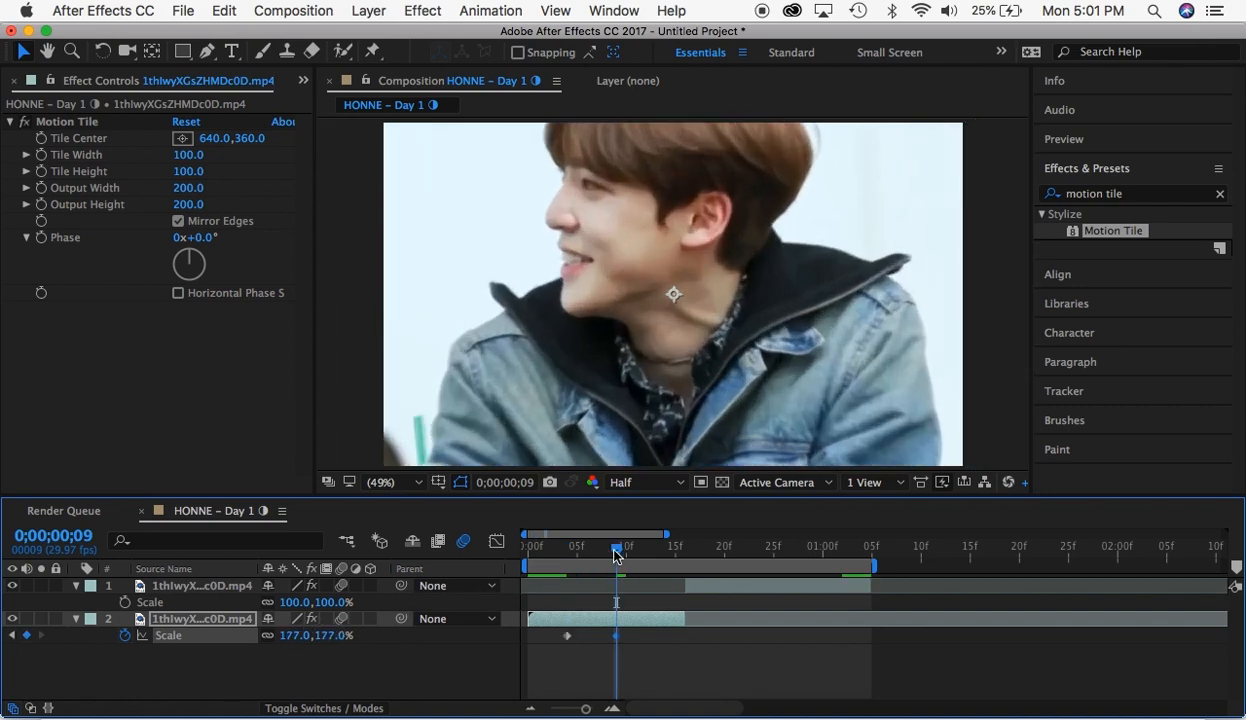
{"action": "left_click_drag", "start_coordinate": [615, 557], "coordinate": [606, 553]}
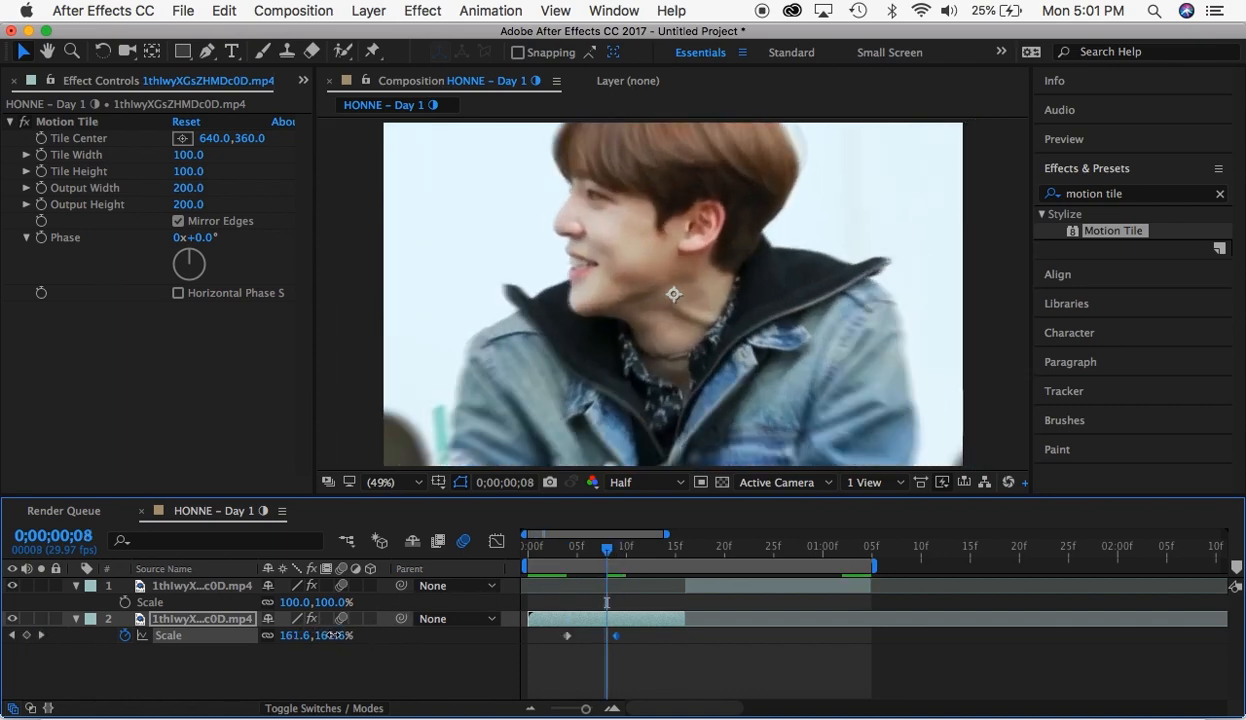
{"action": "left_click_drag", "start_coordinate": [335, 635], "coordinate": [437, 637]}
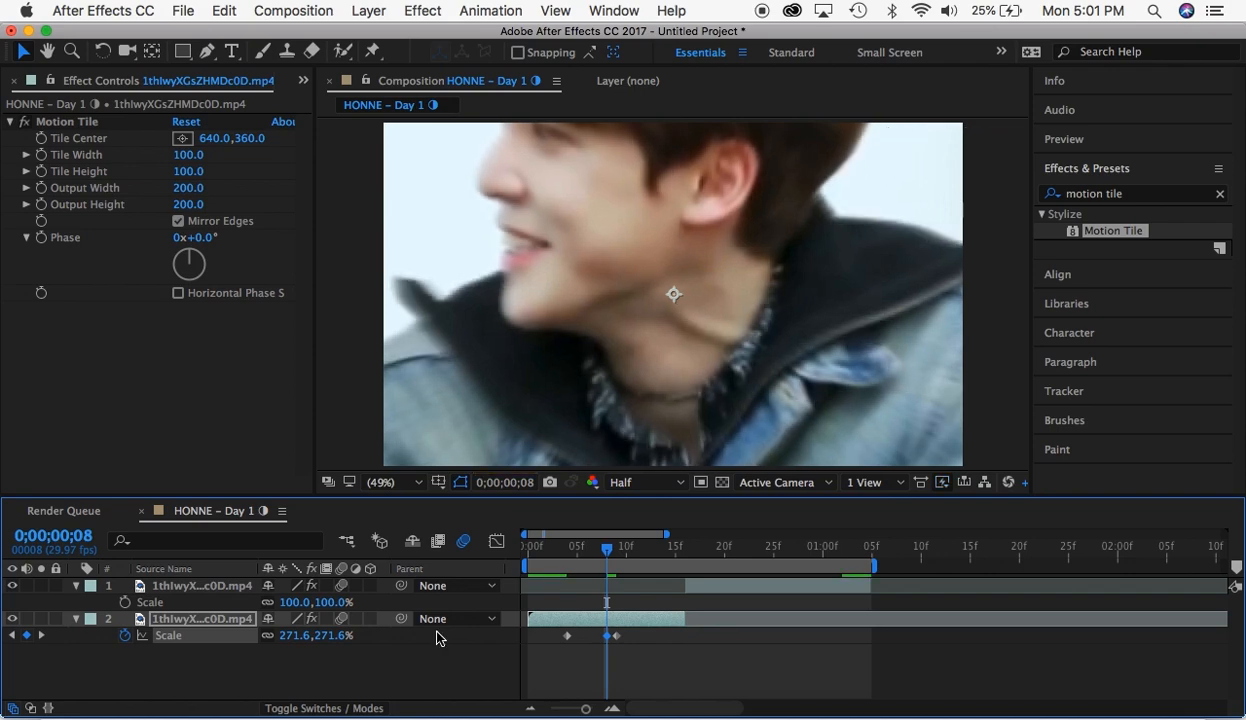
- Preview the first segment's Scale animation and examine the frame at 0;00;00;08
{"action": "key", "text": "space"}
{"action": "key", "text": "space"}
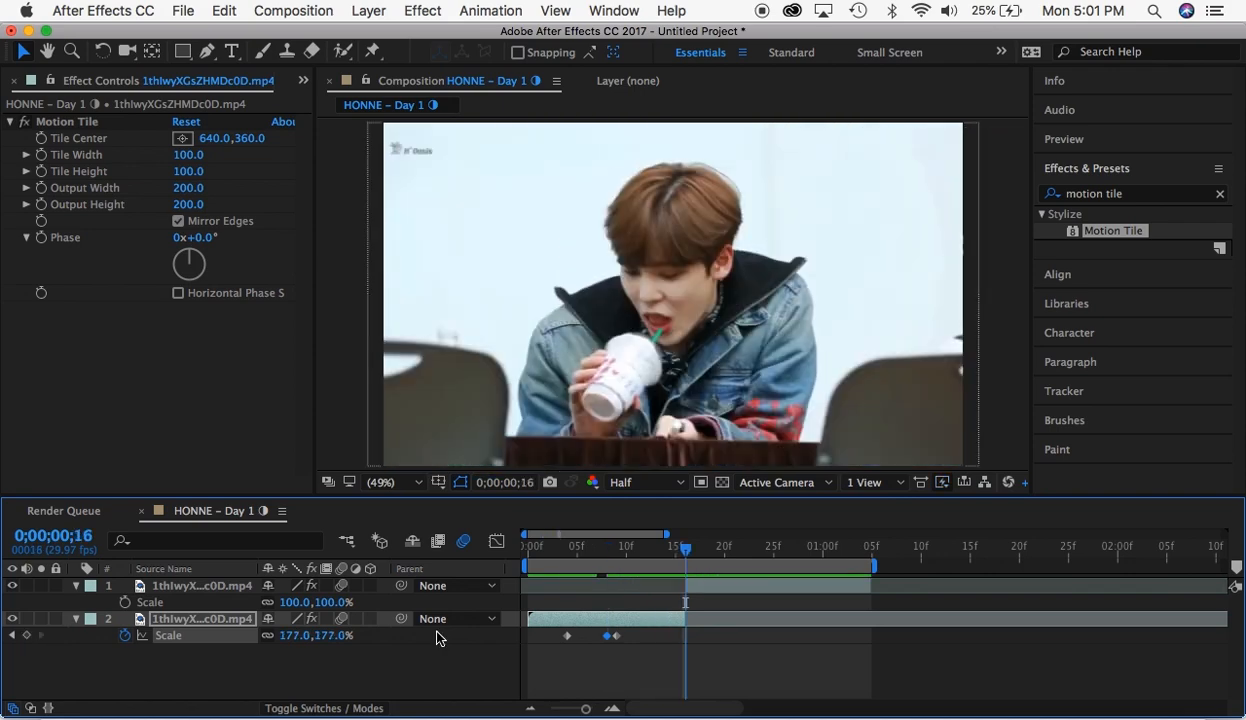
{"action": "left_click", "coordinate": [548, 556]}
{"action": "key", "text": "space"}
{"action": "key", "text": "space"}
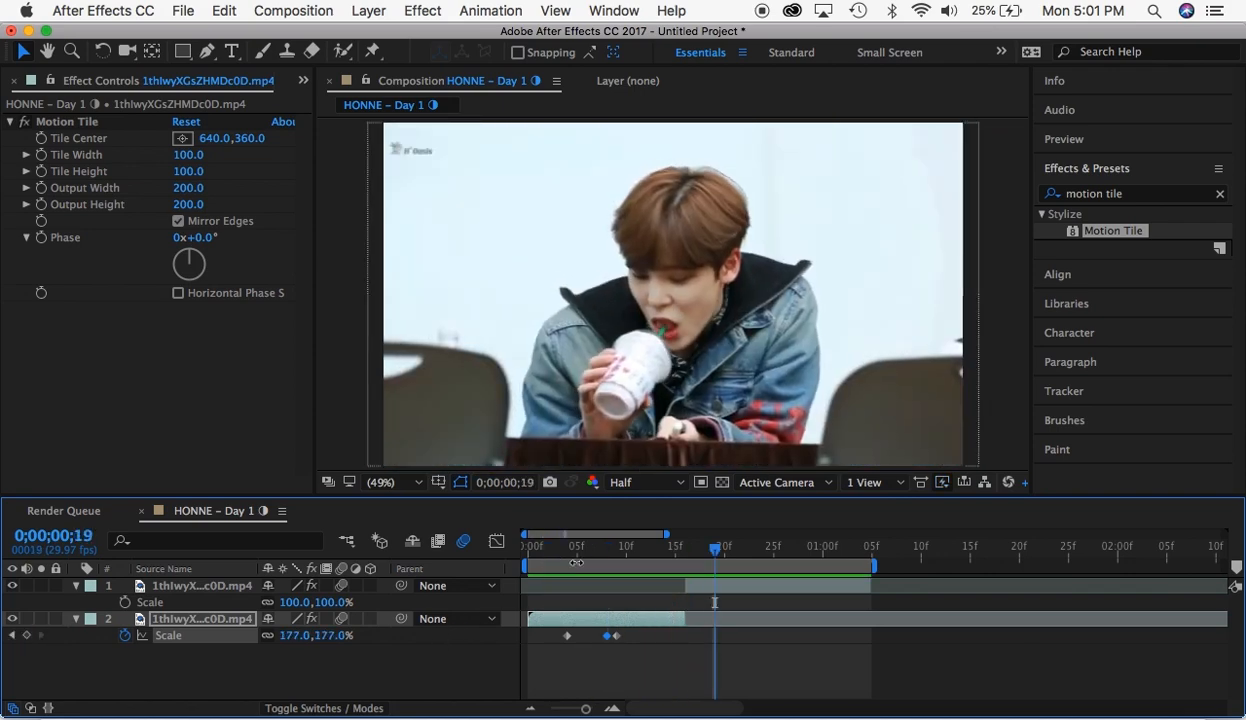
{"action": "left_click", "coordinate": [606, 556]}
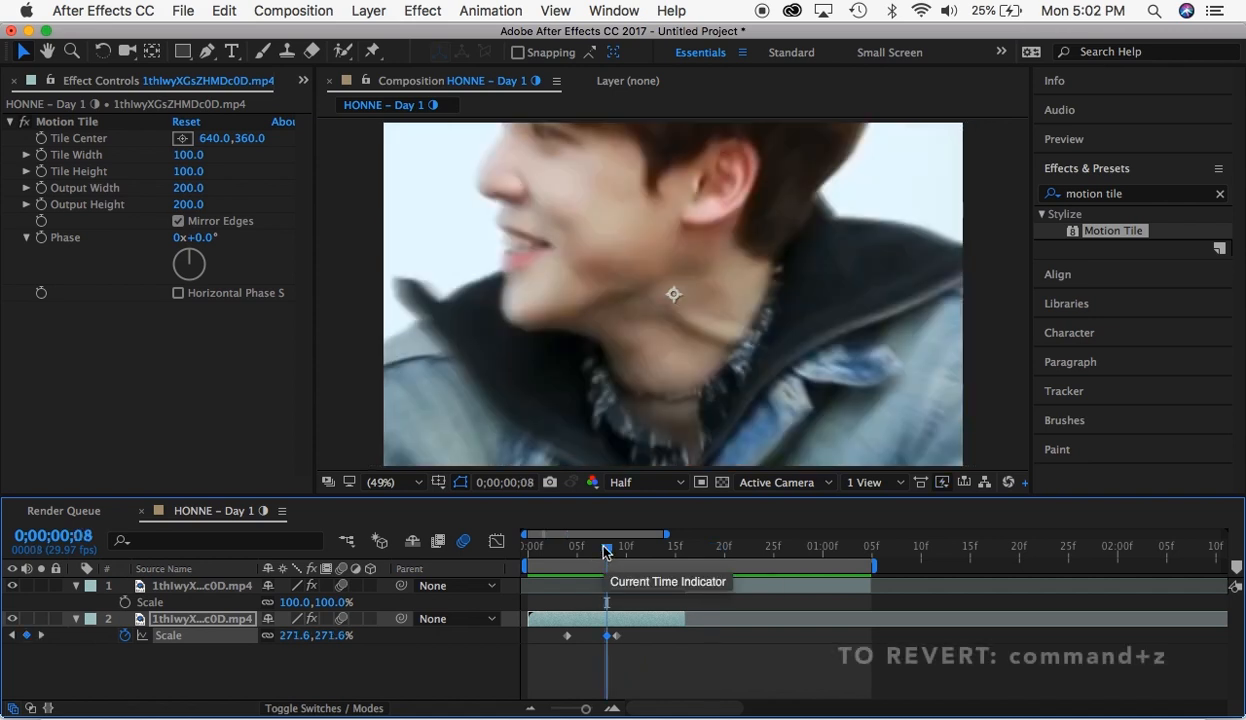
{"action": "key", "text": "space"}
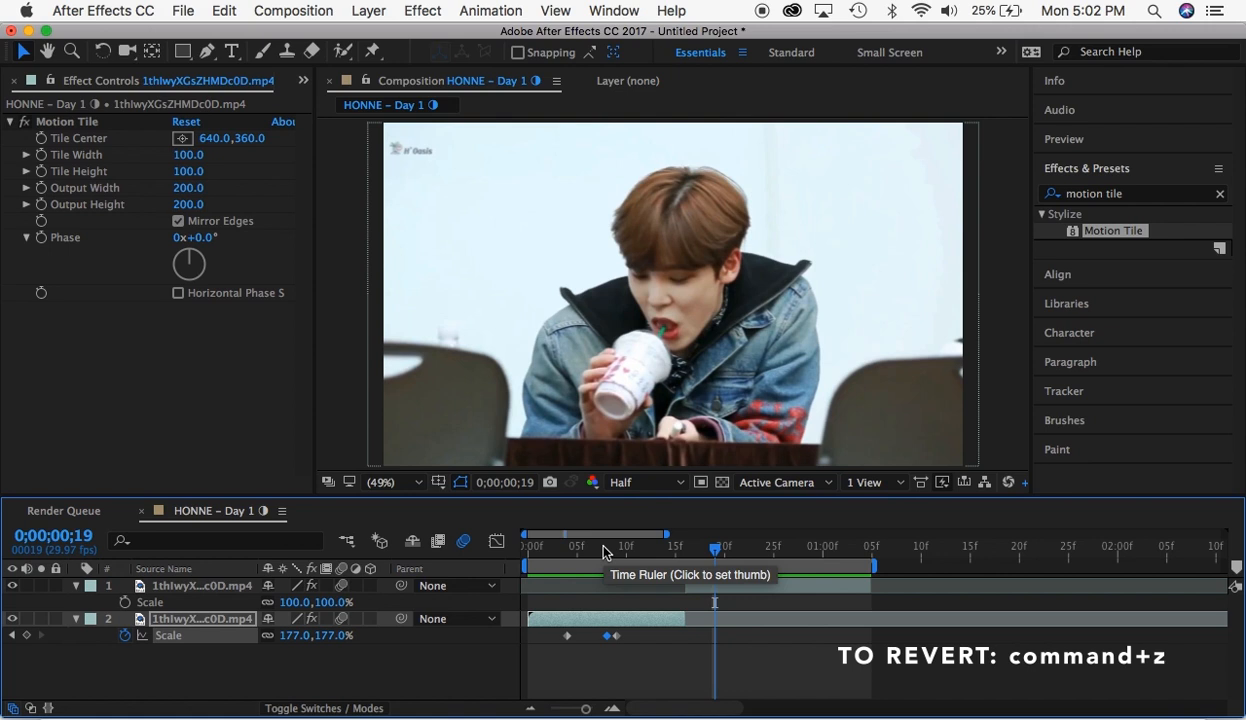
{"action": "left_click", "coordinate": [603, 553]}
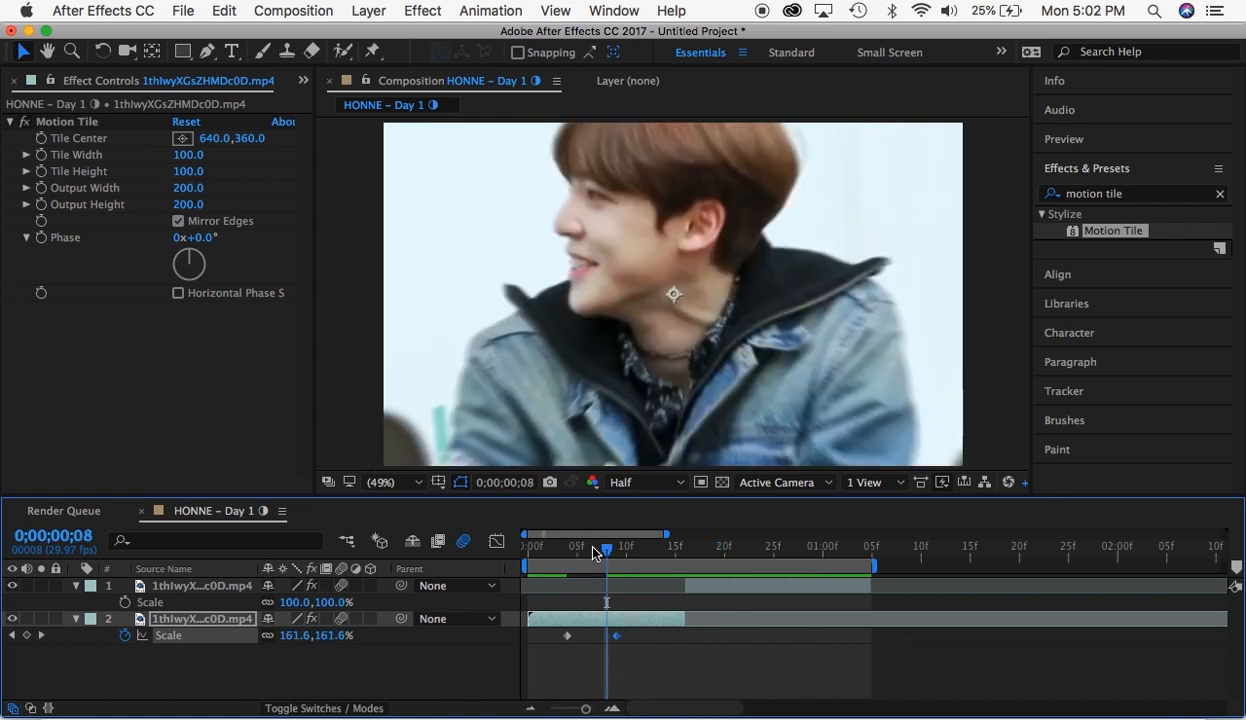
- Undo the first segment's Scale changes until all its Scale keyframes are removed
{"action": "left_click", "coordinate": [270, 14]}
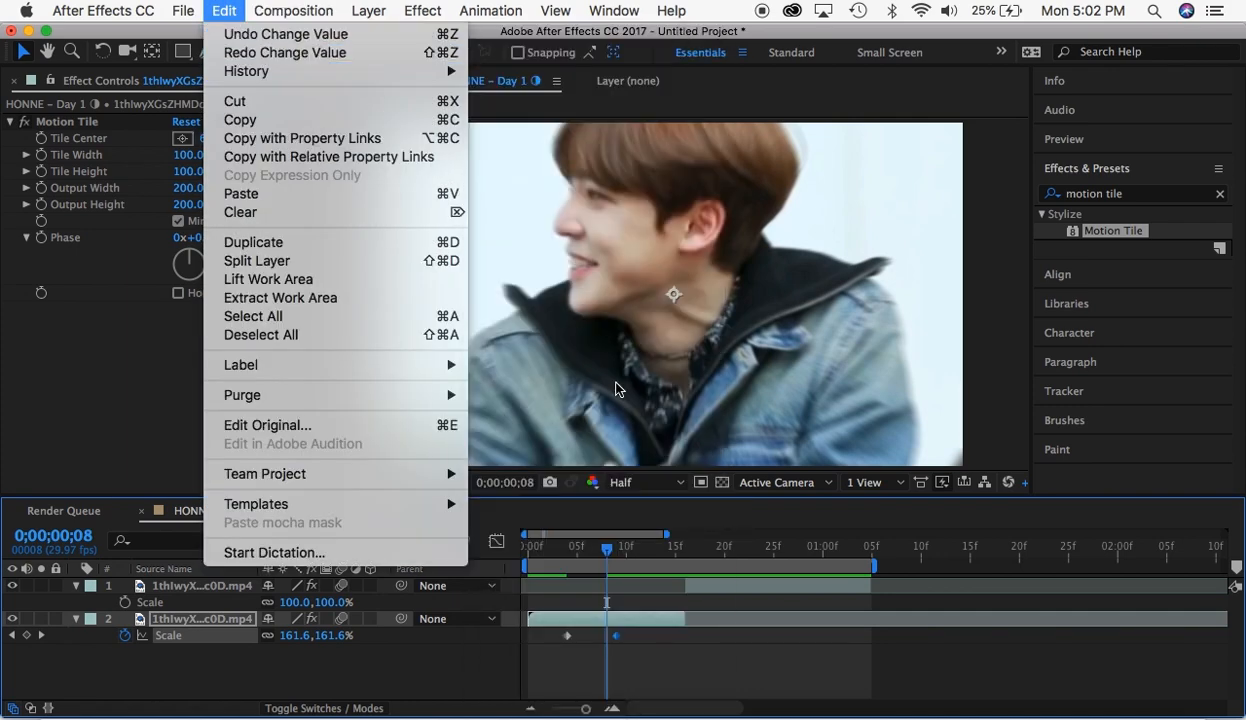
{"action": "key", "text": "super+z"}
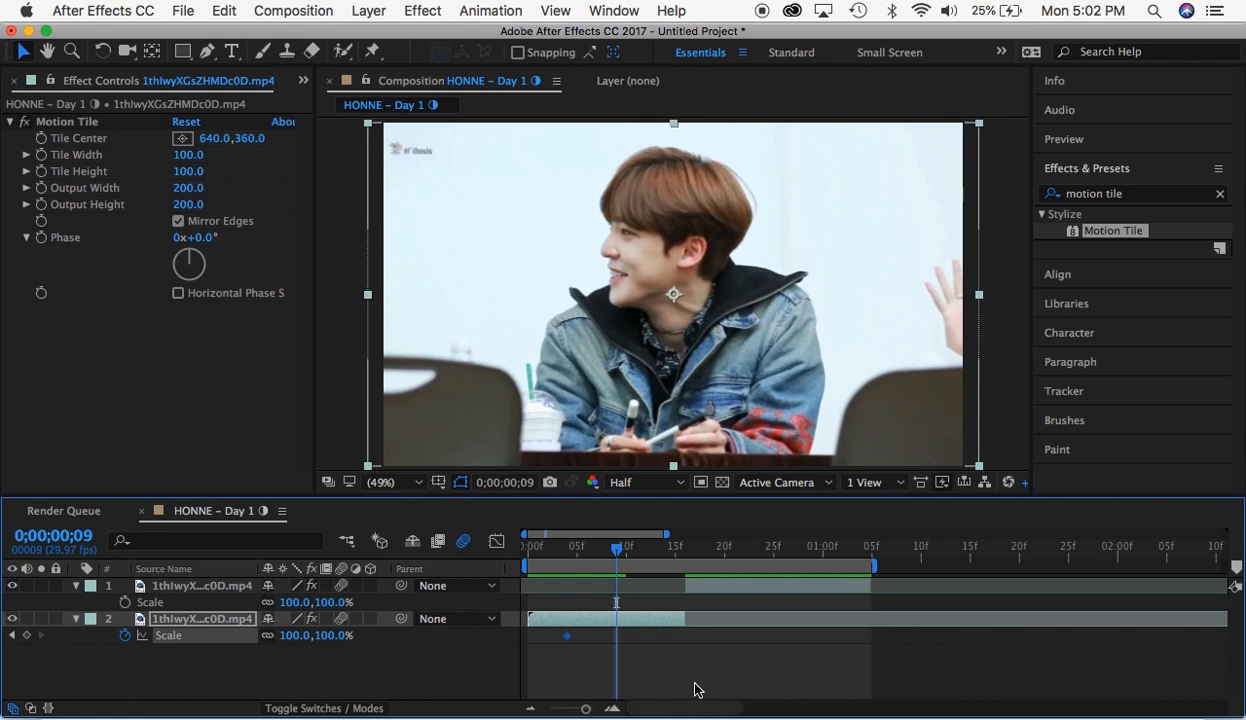
{"action": "key", "text": "super+z"}
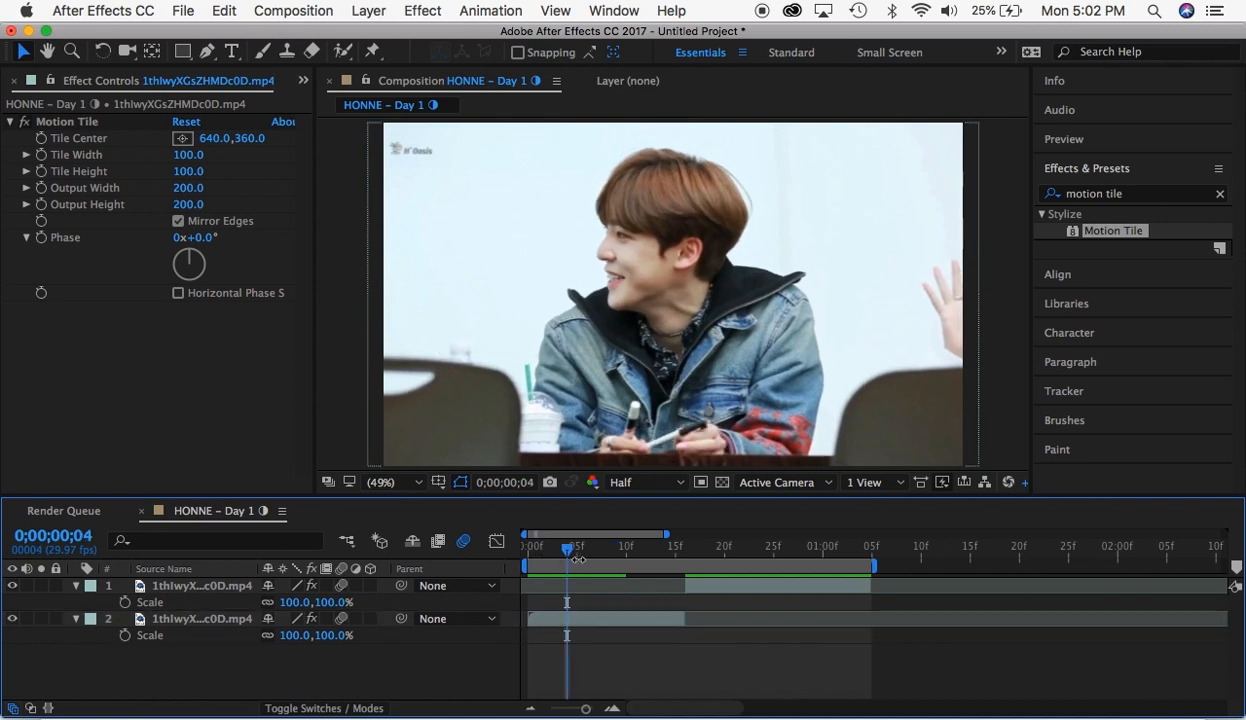
- Collapse the properties of both segments and select the first segment's layer
{"action": "left_click", "coordinate": [76, 586]}
{"action": "left_click", "coordinate": [76, 602]}
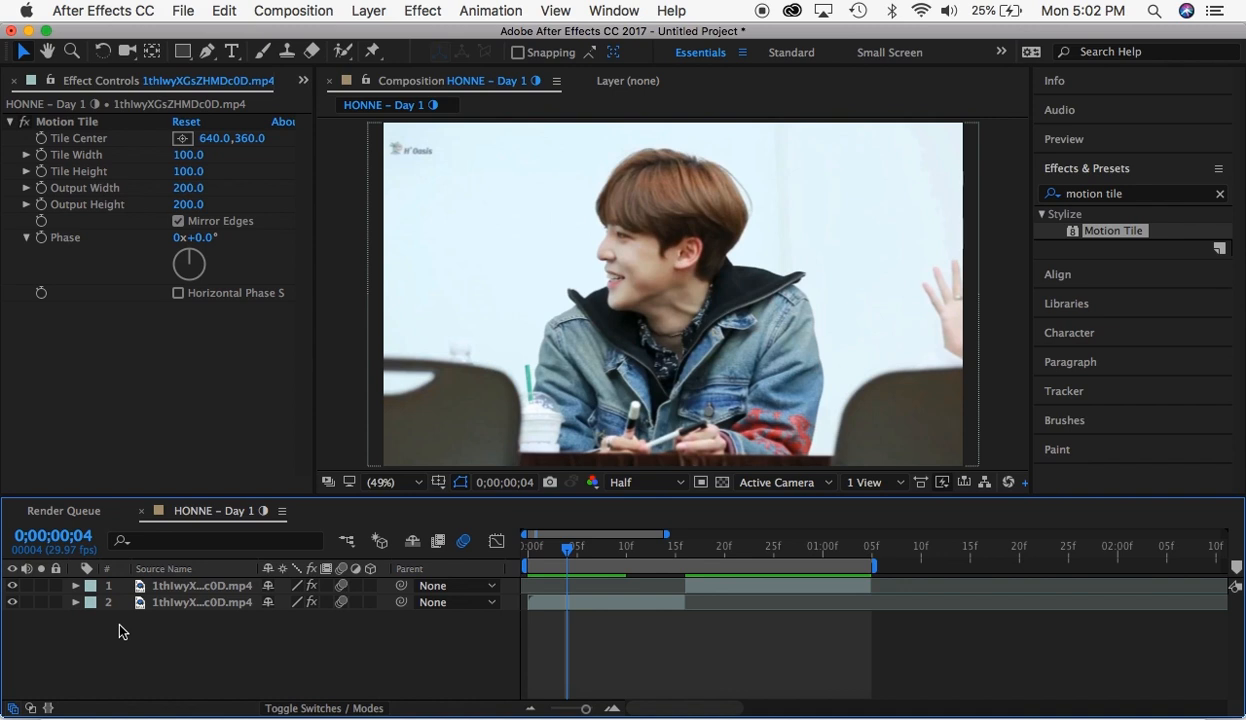
{"action": "left_click", "coordinate": [147, 605]}
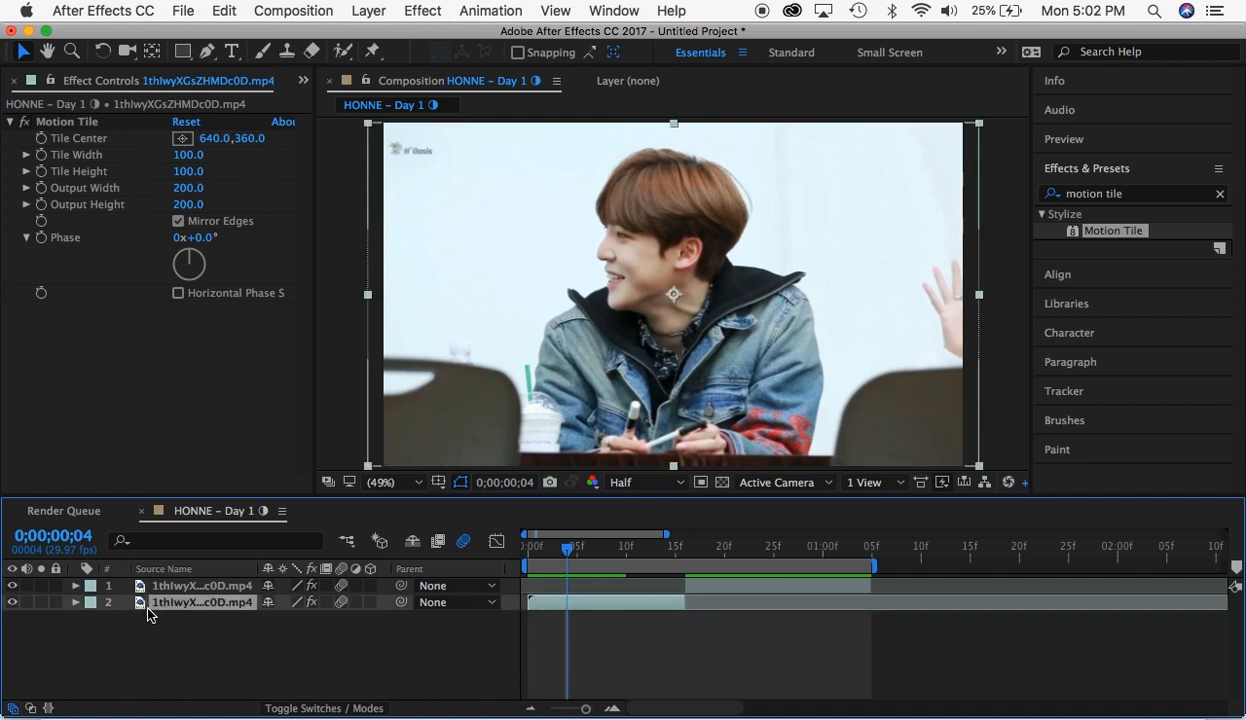
- Expand the first segment's Transform properties and try adjusting its Opacity
{"action": "key", "text": "r"}
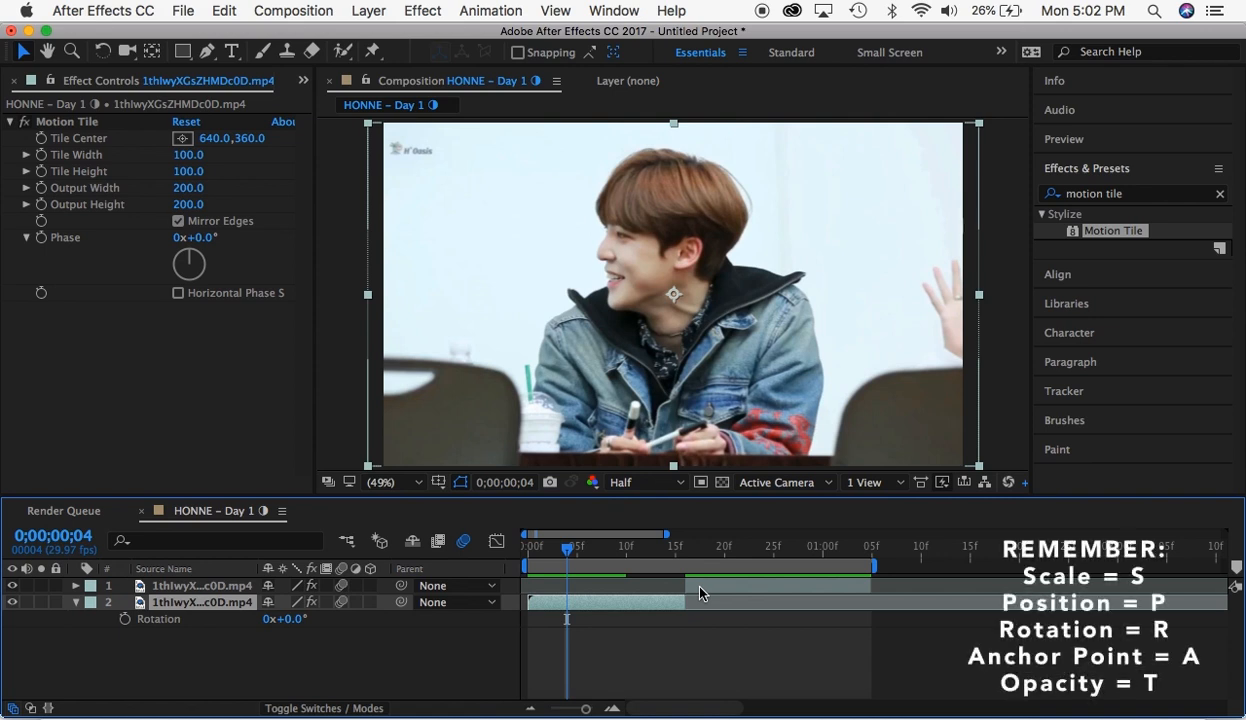
{"action": "left_click", "coordinate": [76, 603]}
{"action": "left_click", "coordinate": [76, 603]}
{"action": "scroll", "coordinate": [117, 620], "scroll_direction": "down", "scroll_amount": 2}
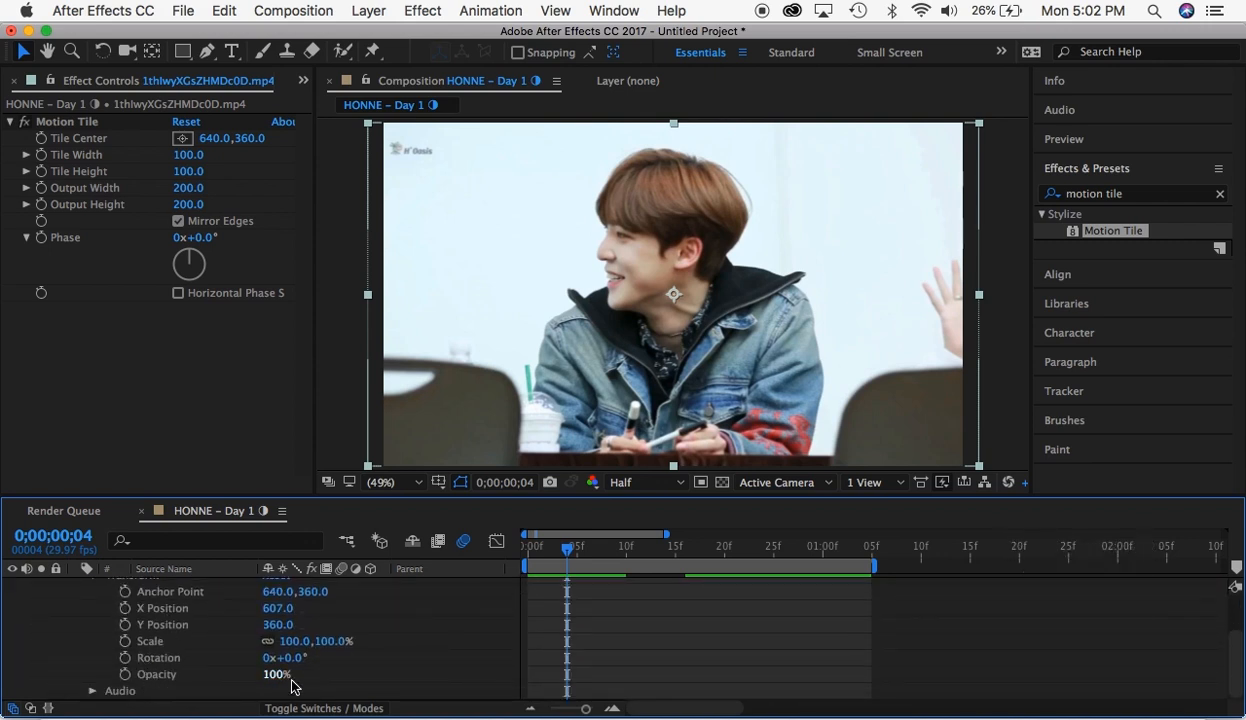
{"action": "left_click_drag", "start_coordinate": [272, 674], "coordinate": [714, 676]}
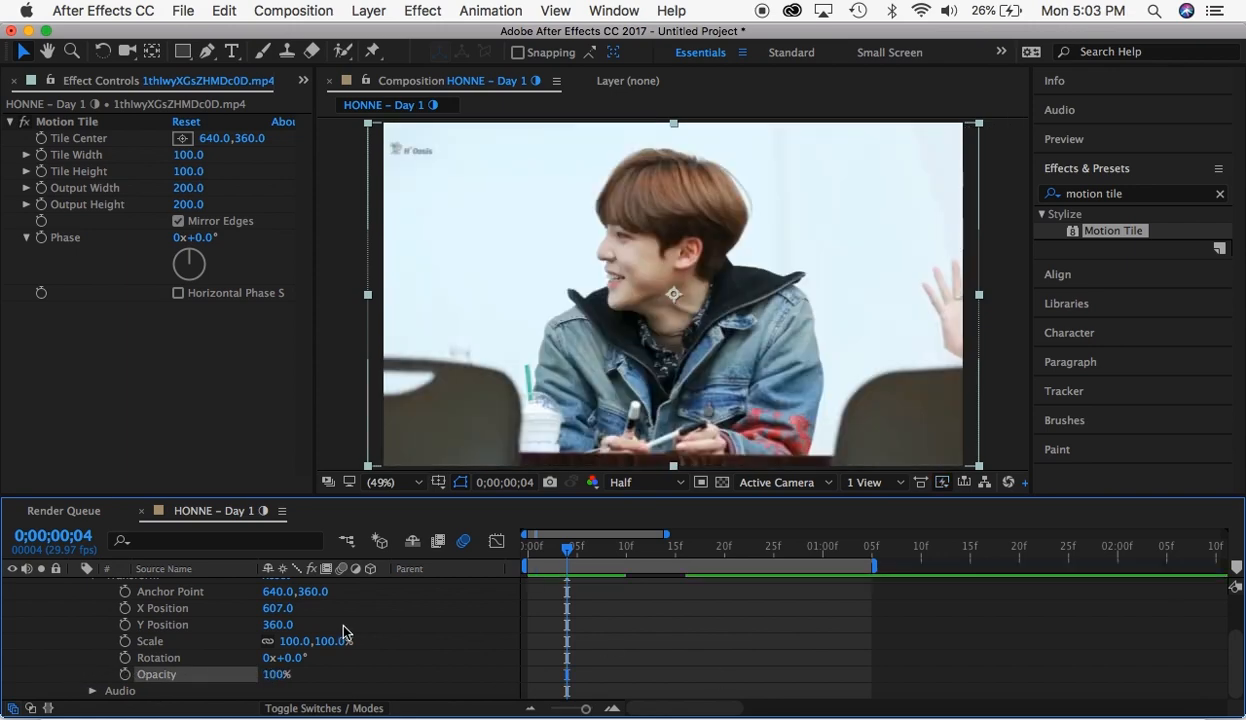
- Try shifting the first segment's Anchor Point and undo each change
{"action": "scroll", "coordinate": [343, 632], "scroll_direction": "up", "scroll_amount": 3}
{"action": "scroll", "coordinate": [342, 634], "scroll_direction": "down", "scroll_amount": 1}
{"action": "left_click_drag", "start_coordinate": [310, 619], "coordinate": [378, 620]}
{"action": "key", "text": "super+z"}
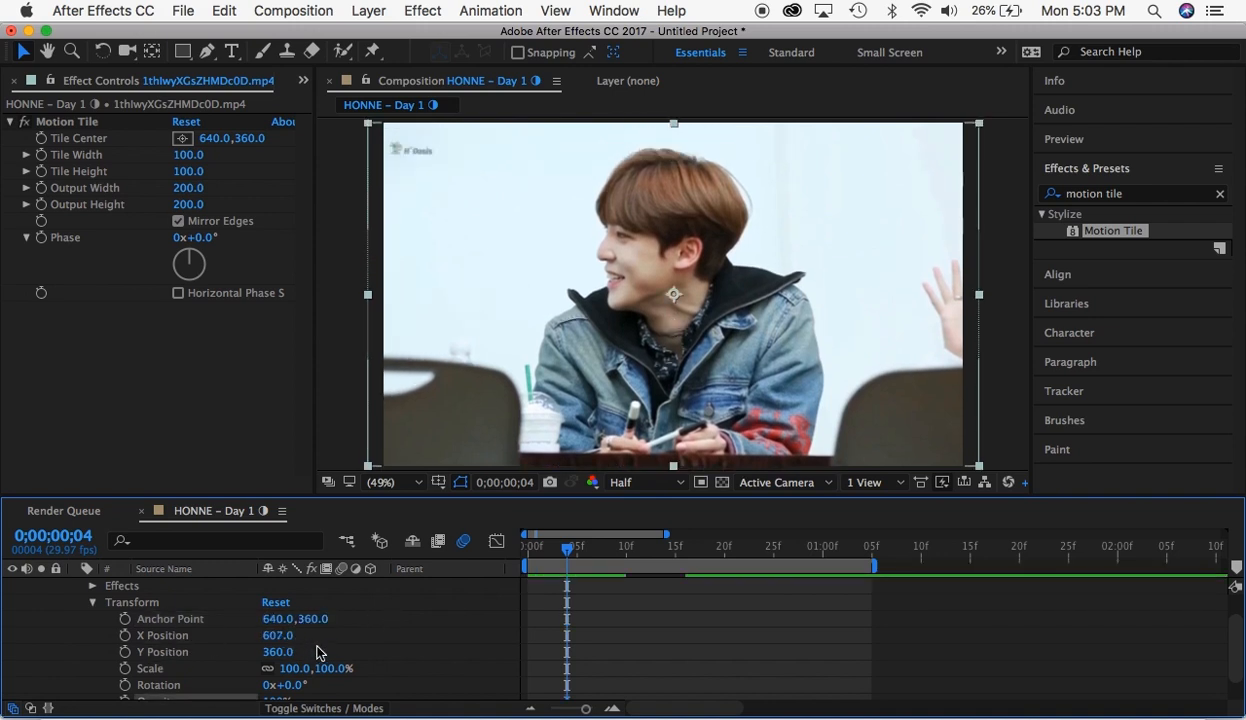
{"action": "scroll", "coordinate": [316, 652], "scroll_direction": "down", "scroll_amount": 1}
{"action": "scroll", "coordinate": [316, 652], "scroll_direction": "up", "scroll_amount": 1}
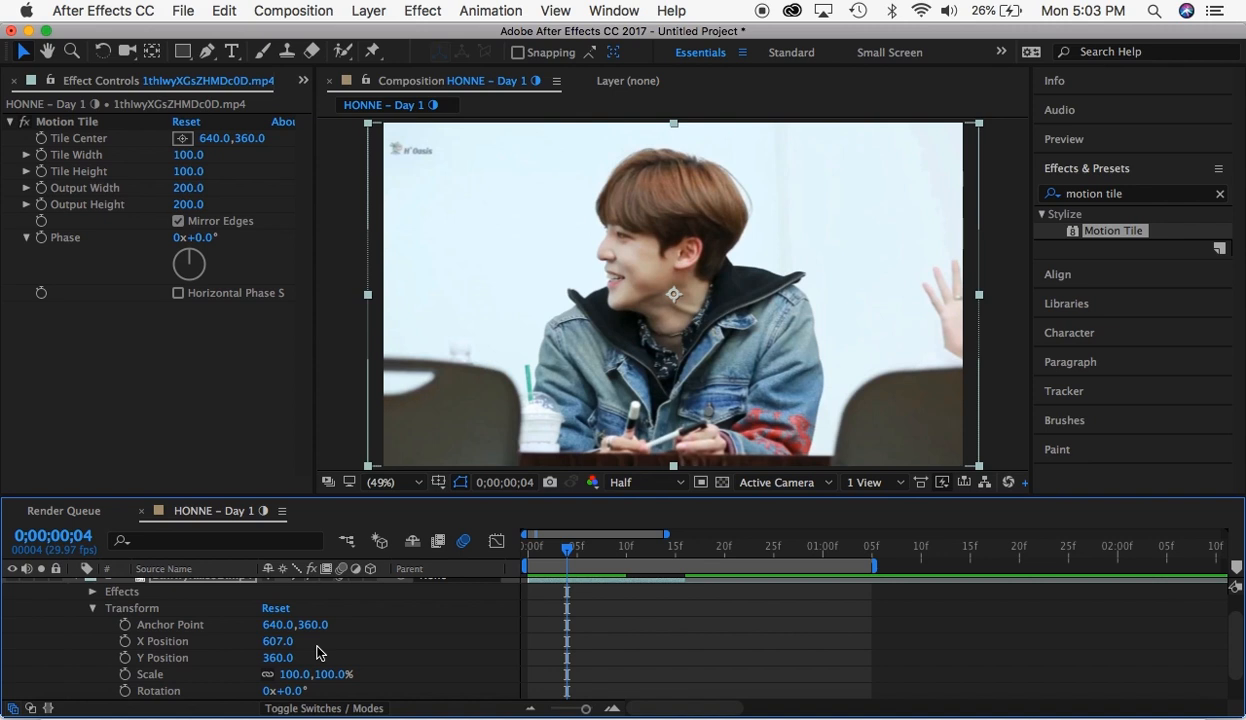
{"action": "left_click_drag", "start_coordinate": [277, 624], "coordinate": [409, 621]}
{"action": "key", "text": "super+z"}
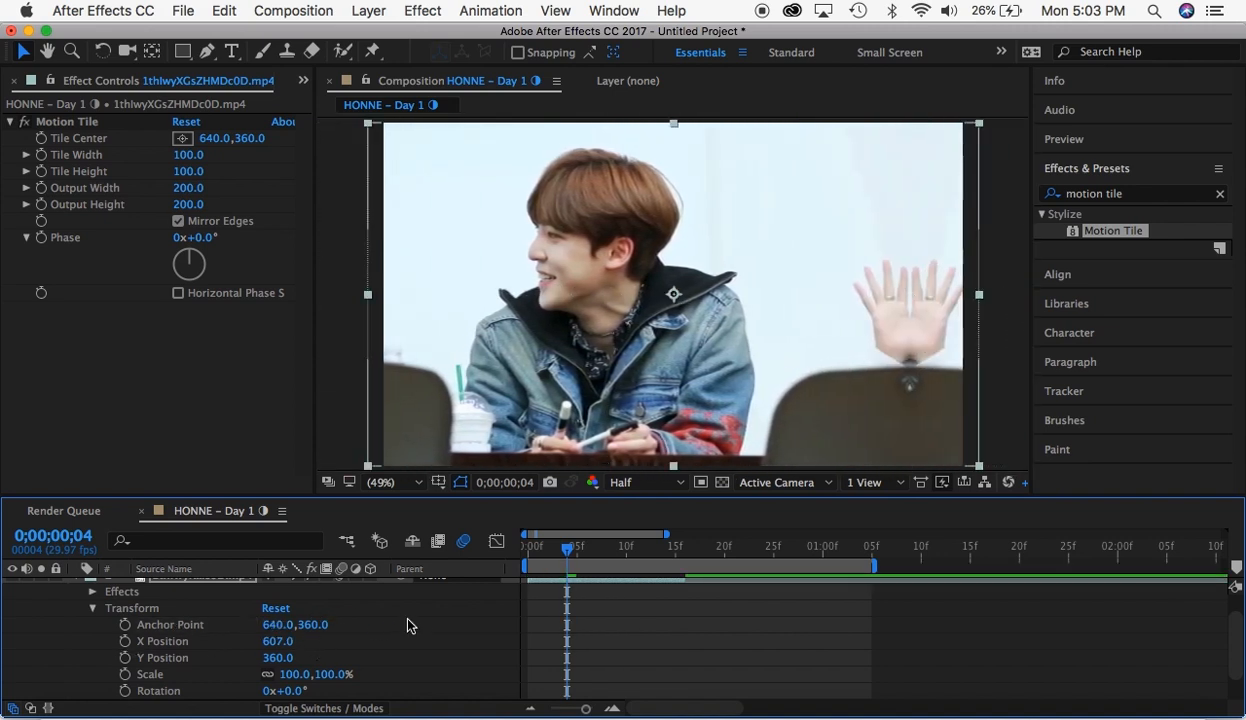
- Collapse the first segment's Effects and Transform groups and its layer properties
{"action": "scroll", "coordinate": [118, 615], "scroll_direction": "down", "scroll_amount": 1}
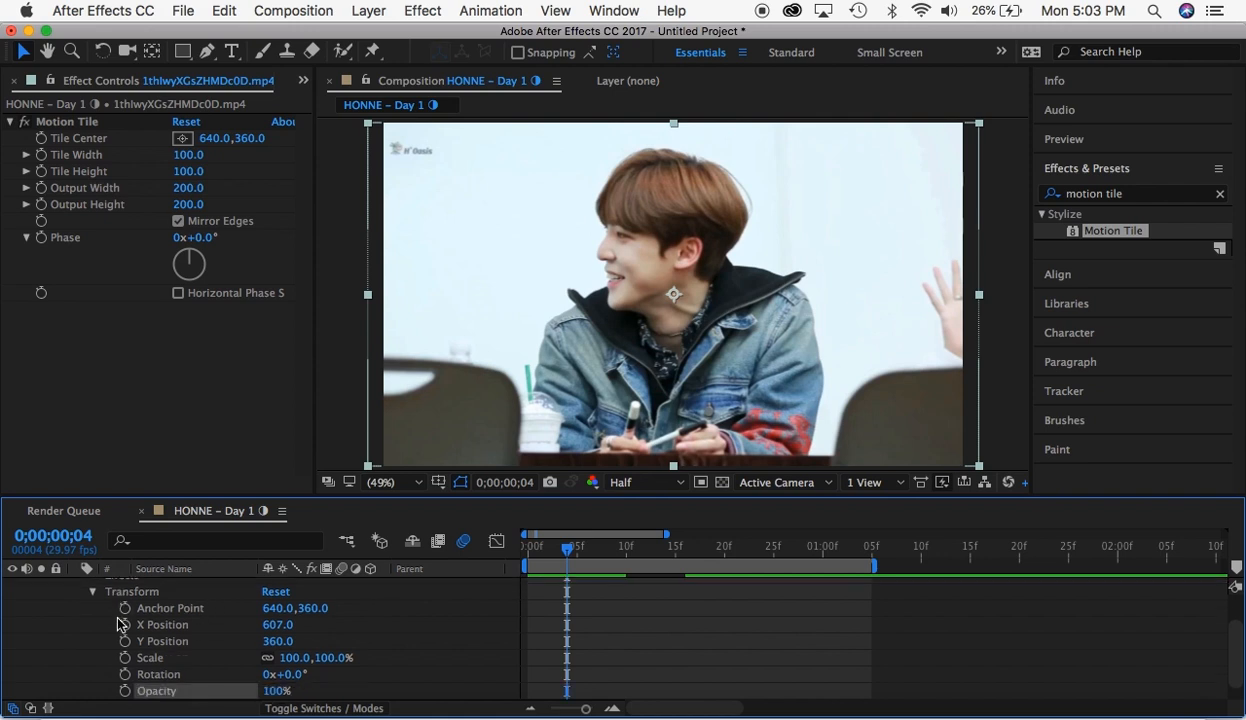
{"action": "scroll", "coordinate": [117, 624], "scroll_direction": "up", "scroll_amount": 3}
{"action": "left_click", "coordinate": [92, 619]}
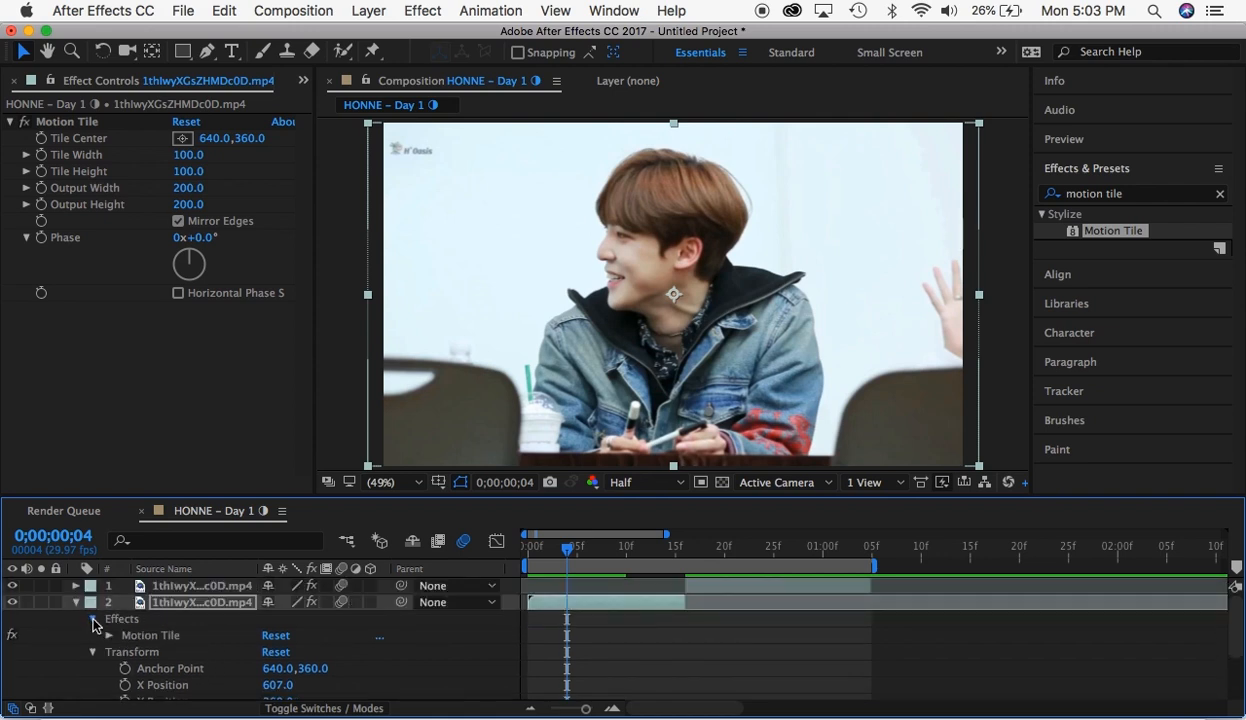
{"action": "left_click", "coordinate": [93, 619]}
{"action": "left_click", "coordinate": [94, 636]}
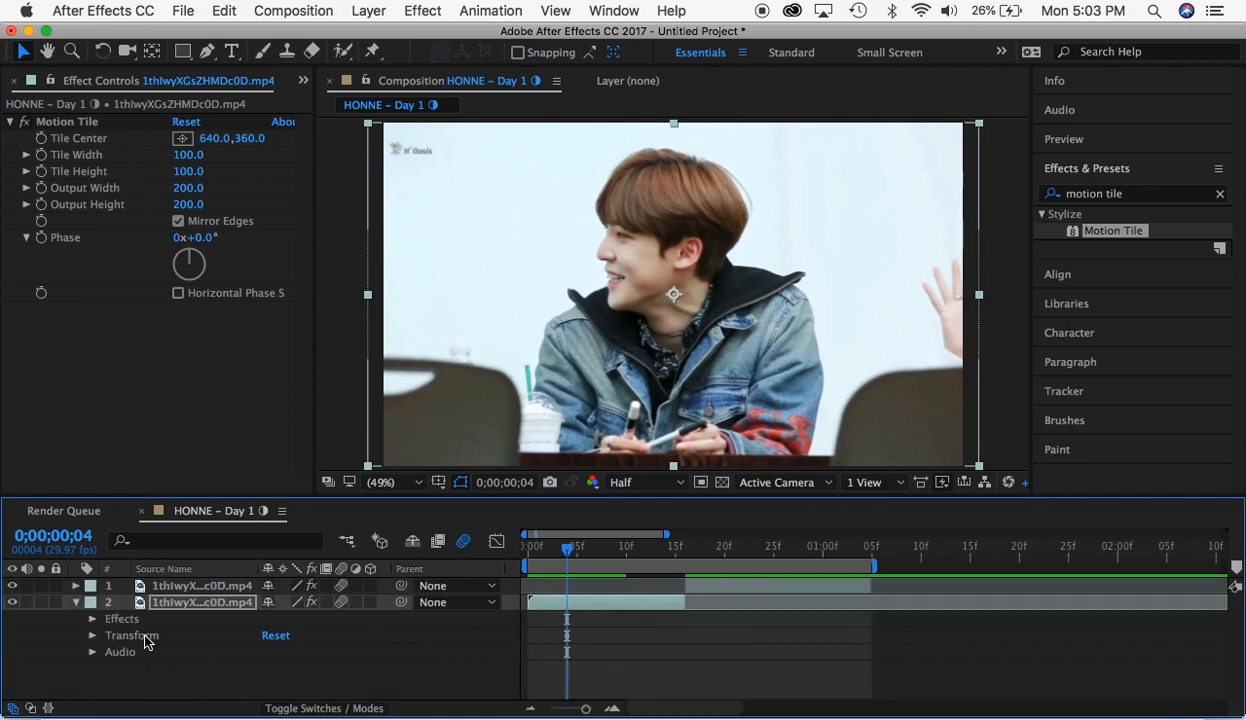
{"action": "left_click", "coordinate": [77, 602]}
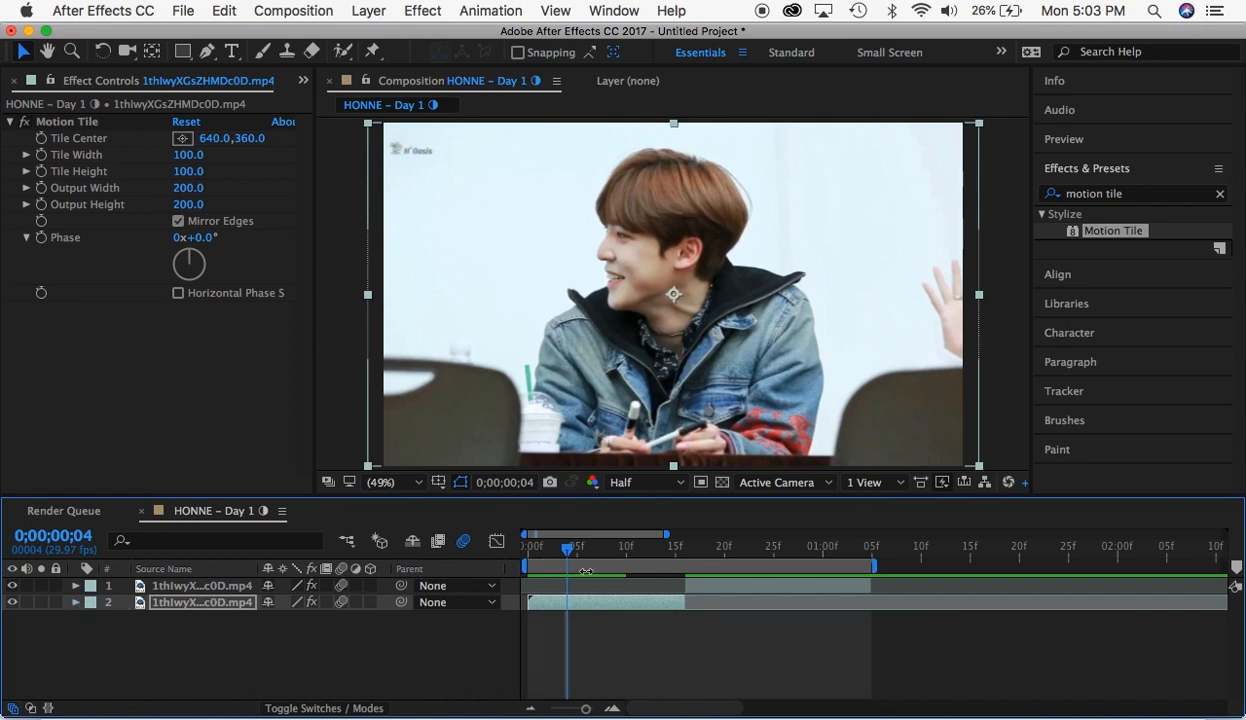
- Keyframe the first segment's Rotation at 0° at 0;00;00;04 and at 90° at 0;00;00;15
{"action": "key", "text": "r"}
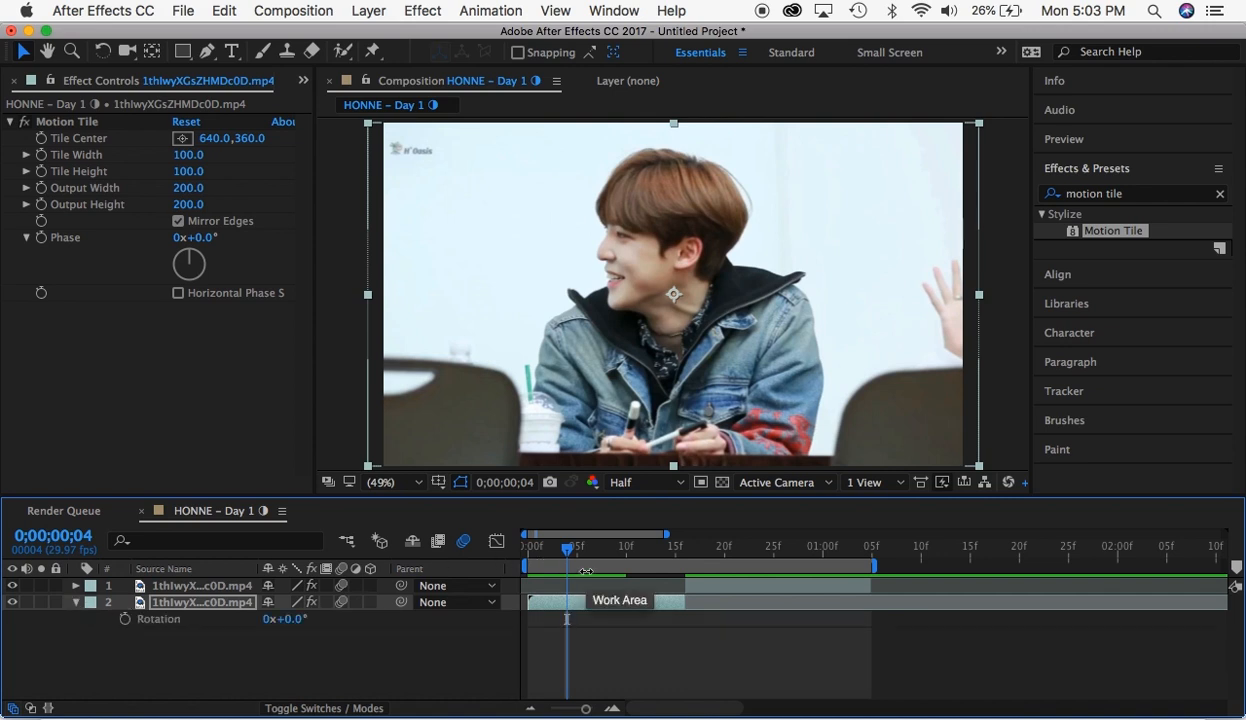
{"action": "left_click", "coordinate": [124, 620]}
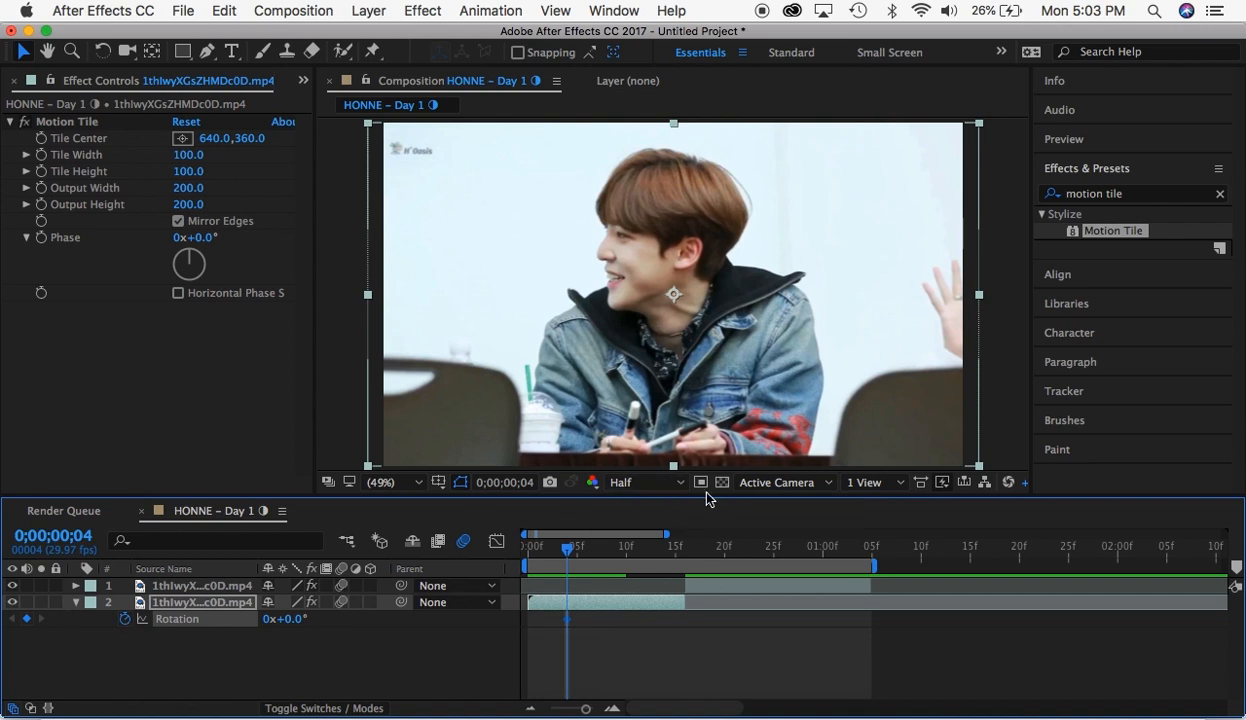
{"action": "left_click_drag", "start_coordinate": [676, 555], "coordinate": [676, 556]}
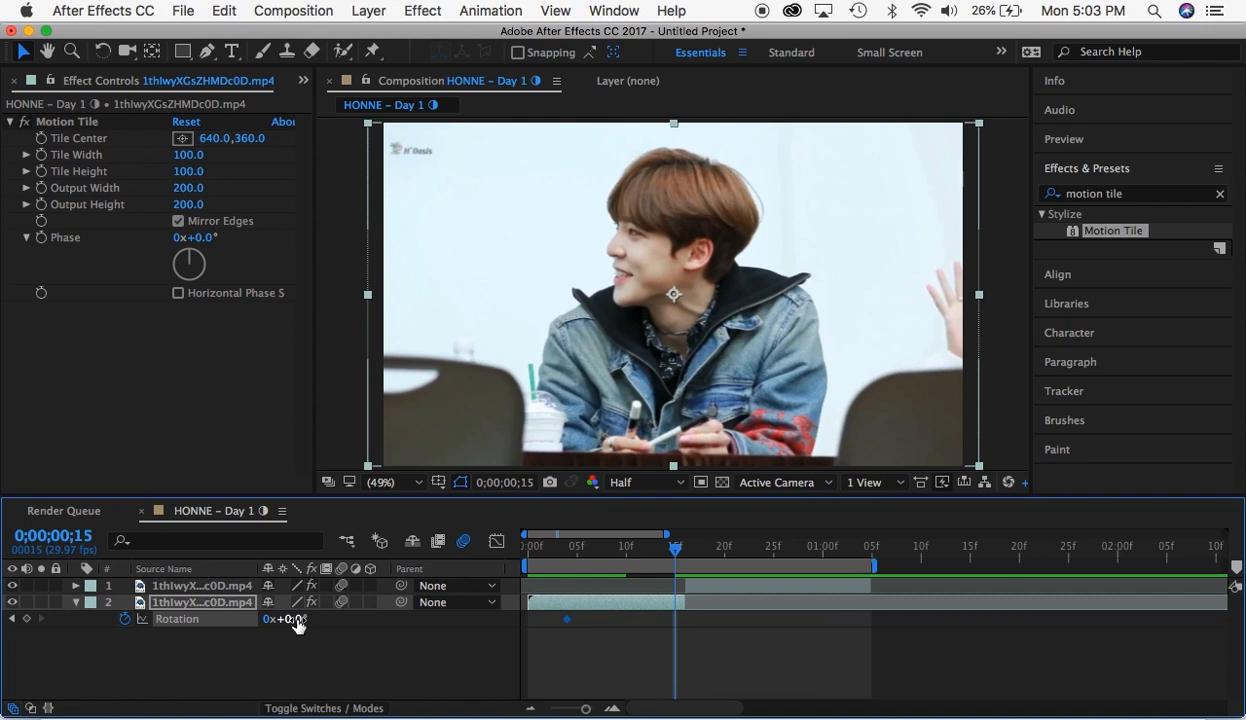
{"action": "left_click", "coordinate": [296, 623]}
{"action": "left_click", "coordinate": [316, 665]}
- Try a Rotation of 180° for the first segment's keyframe at 0;00;00;15, and set it back to 90°
{"action": "left_click", "coordinate": [289, 619]}
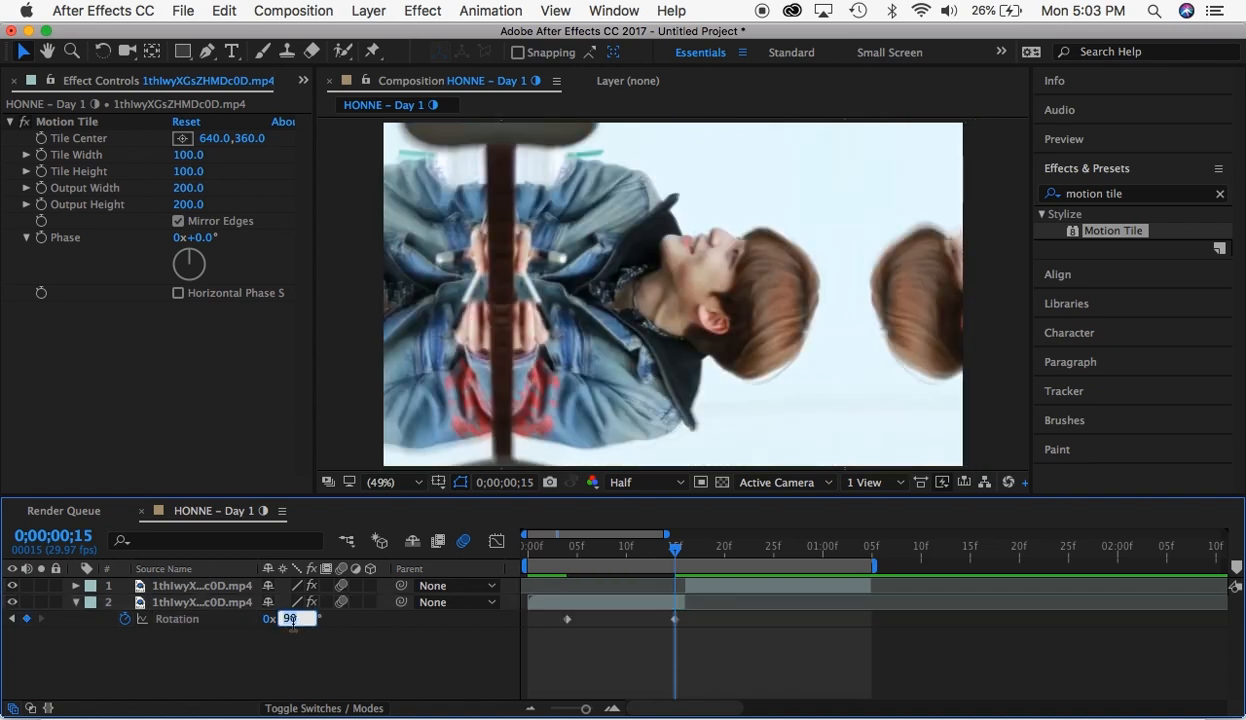
{"action": "left_click", "coordinate": [266, 665]}
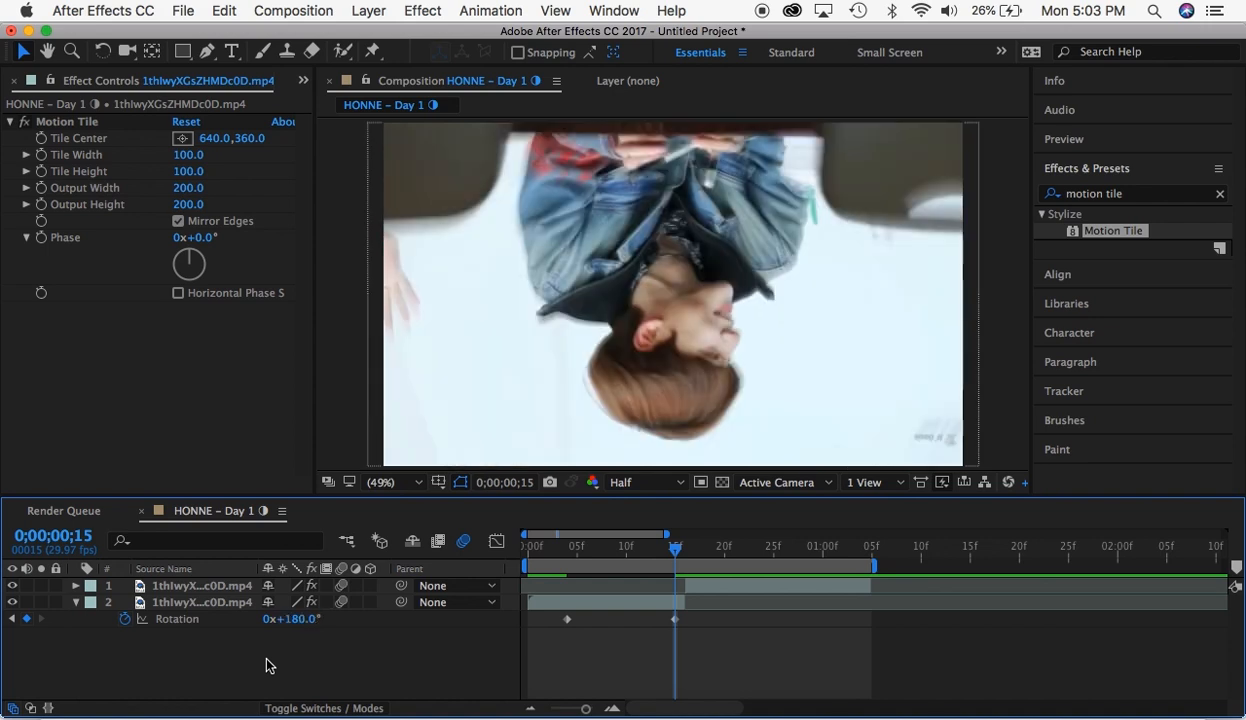
{"action": "left_click", "coordinate": [296, 618]}
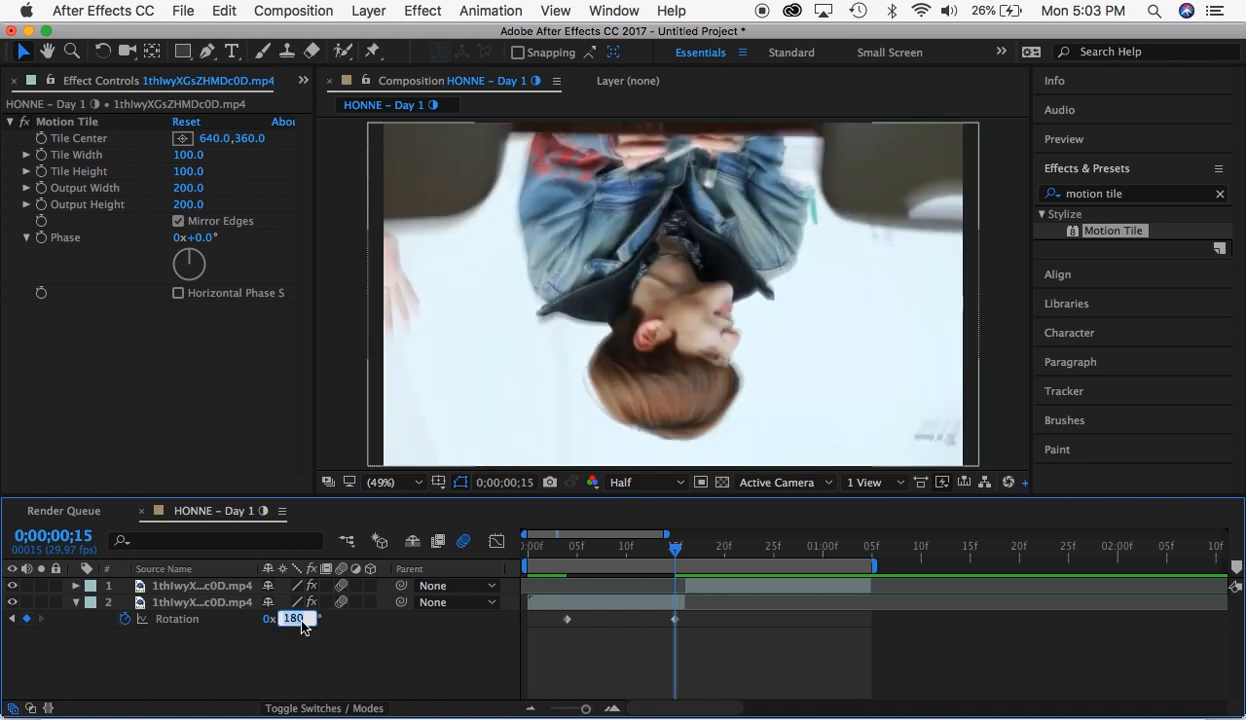
{"action": "type", "text": "90"}
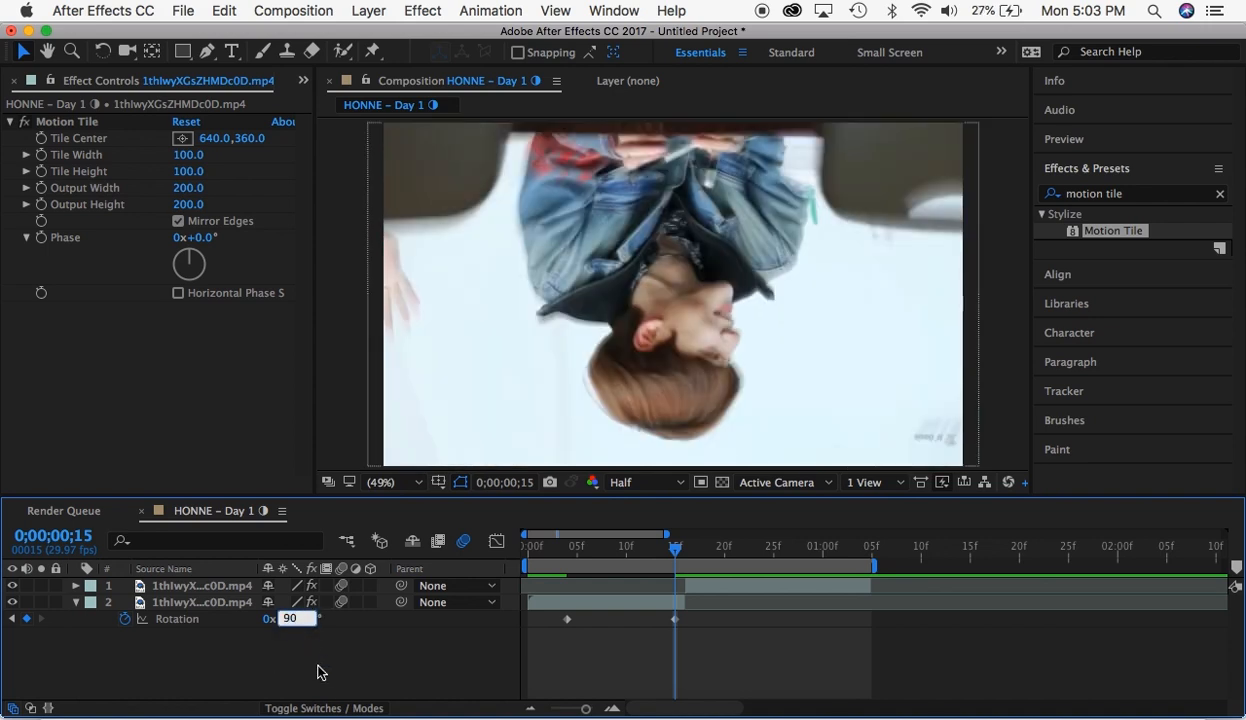
{"action": "left_click", "coordinate": [316, 670]}
- Move the first segment's 90° Rotation keyframe to 0;00;00;16 and apply Easy Ease to both Rotation keyframes
{"action": "left_click_drag", "start_coordinate": [671, 623], "coordinate": [570, 640]}
{"action": "right_click", "coordinate": [563, 621]}
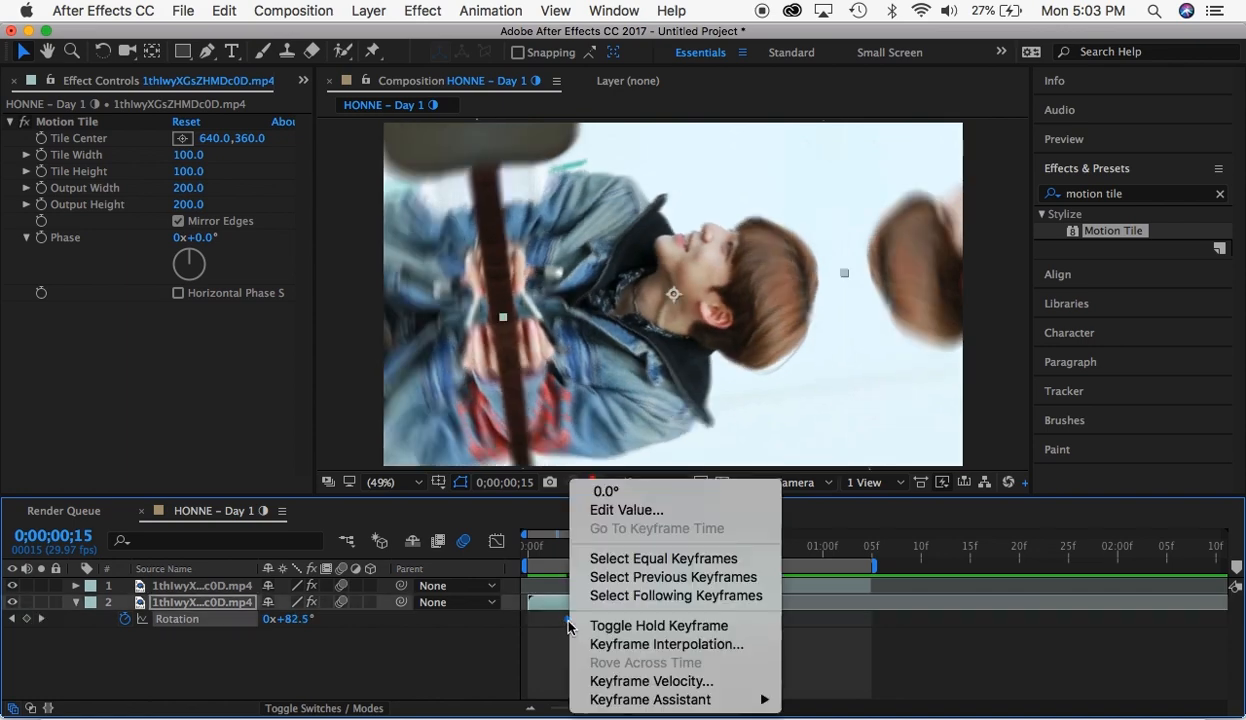
{"action": "mouse_move", "coordinate": [650, 699]}
{"action": "left_click", "coordinate": [857, 590]}
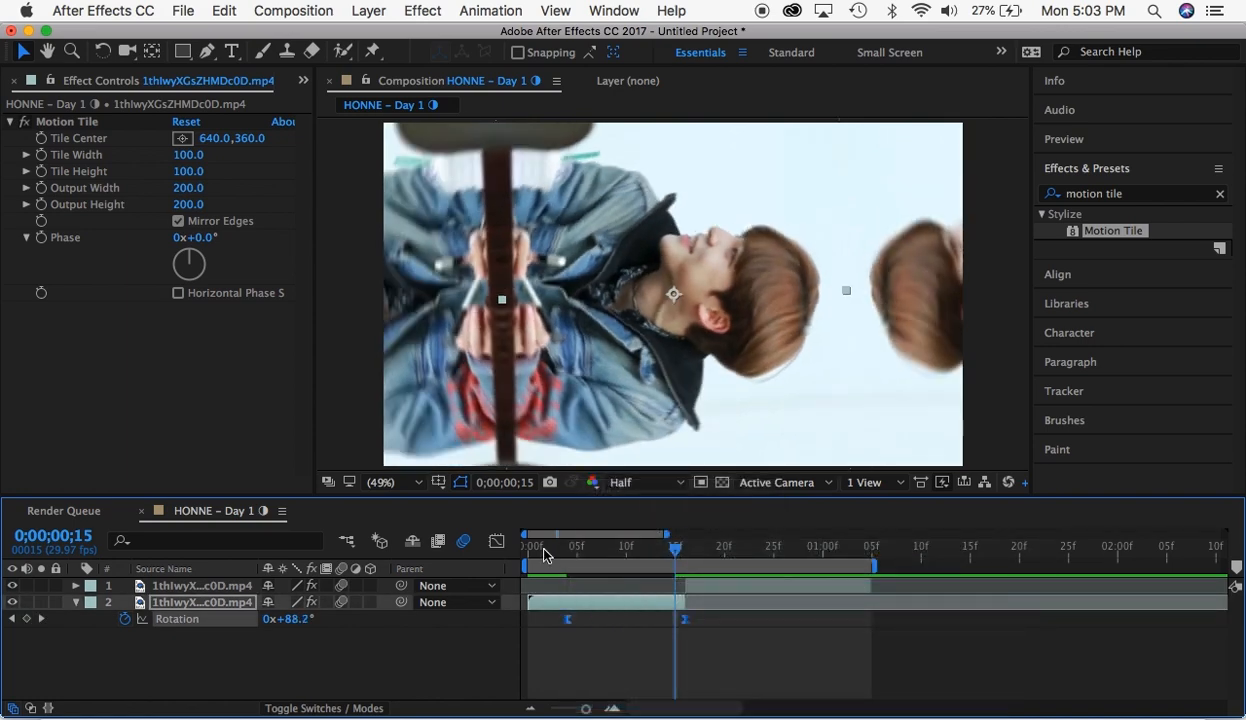
- Reshape the first segment's Rotation speed graph so the speed rises steeply to its peak at the end keyframe
{"action": "left_click", "coordinate": [496, 541]}
{"action": "left_click_drag", "start_coordinate": [559, 605], "coordinate": [705, 668]}
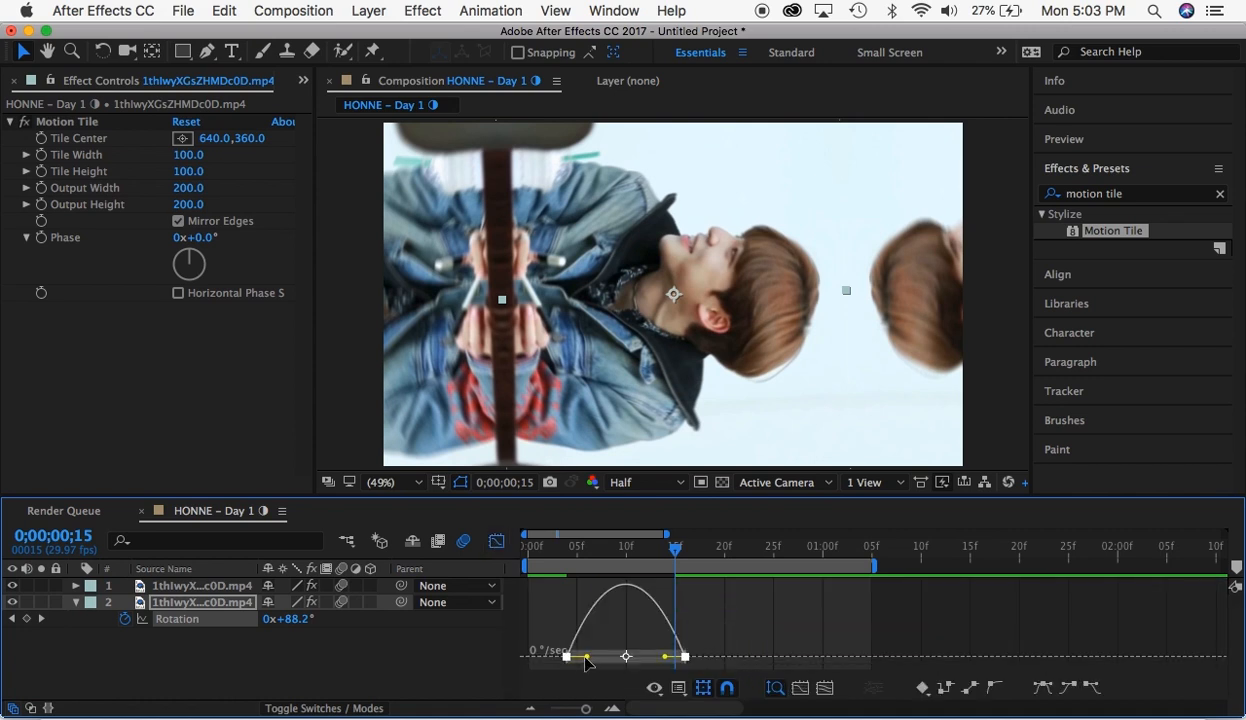
{"action": "left_click_drag", "start_coordinate": [588, 663], "coordinate": [690, 662]}
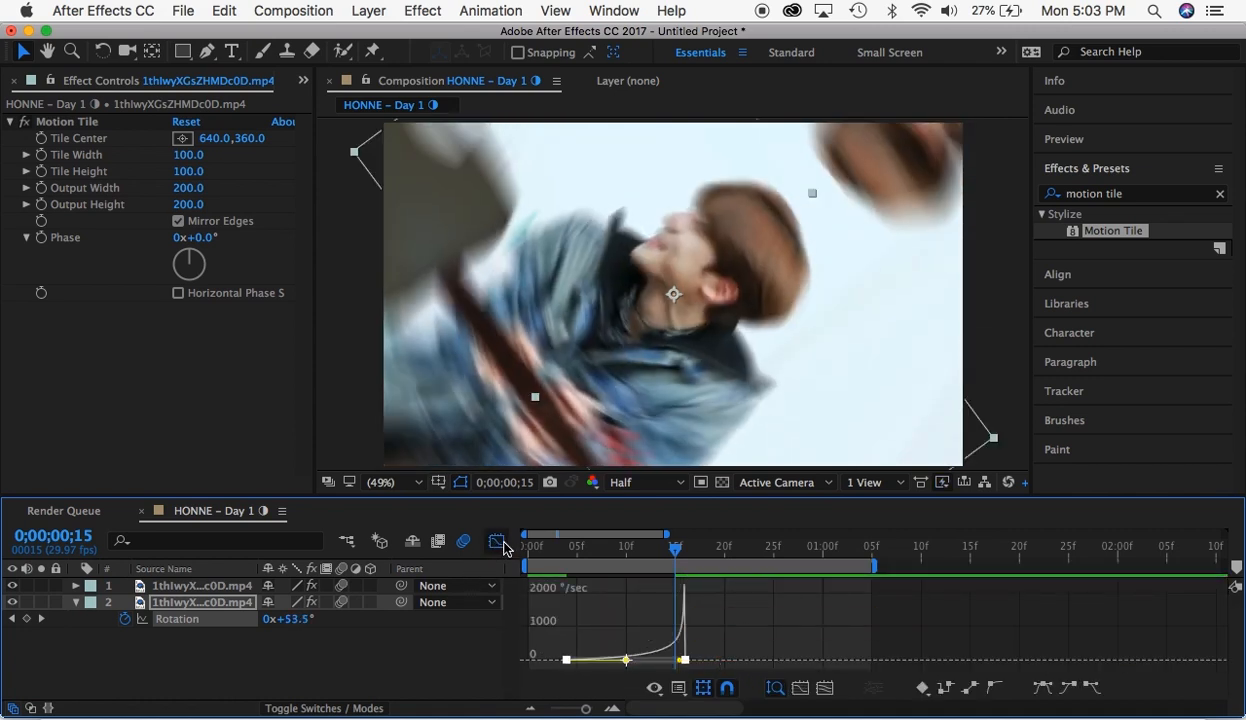
{"action": "left_click", "coordinate": [497, 541]}
- Preview the first segment's rotation from the start of the composition
{"action": "left_click", "coordinate": [528, 547]}
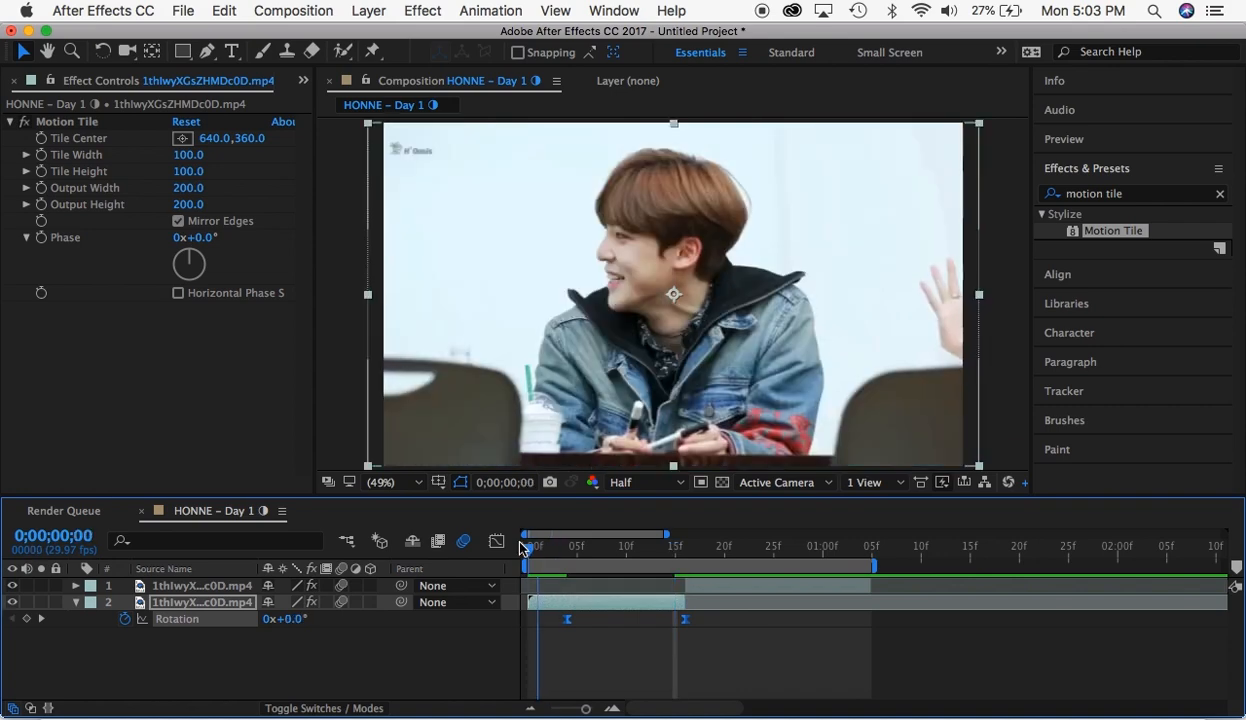
{"action": "key", "text": "space"}
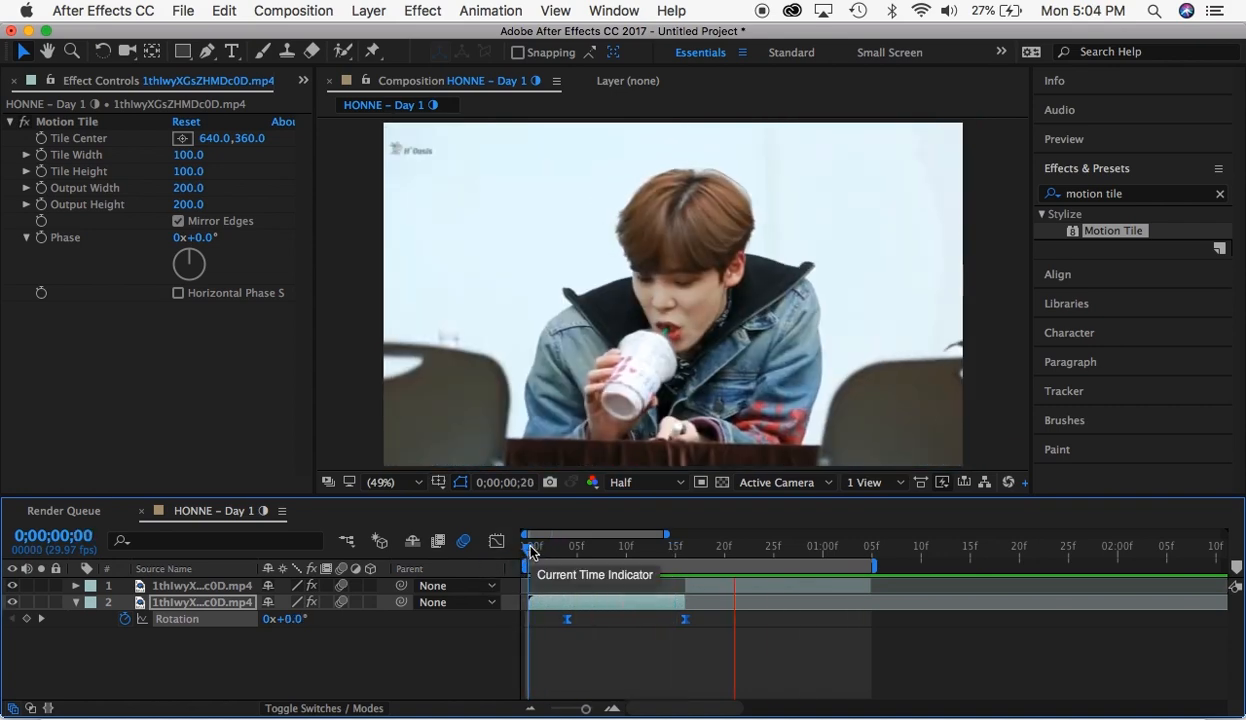
{"action": "key", "text": "space"}
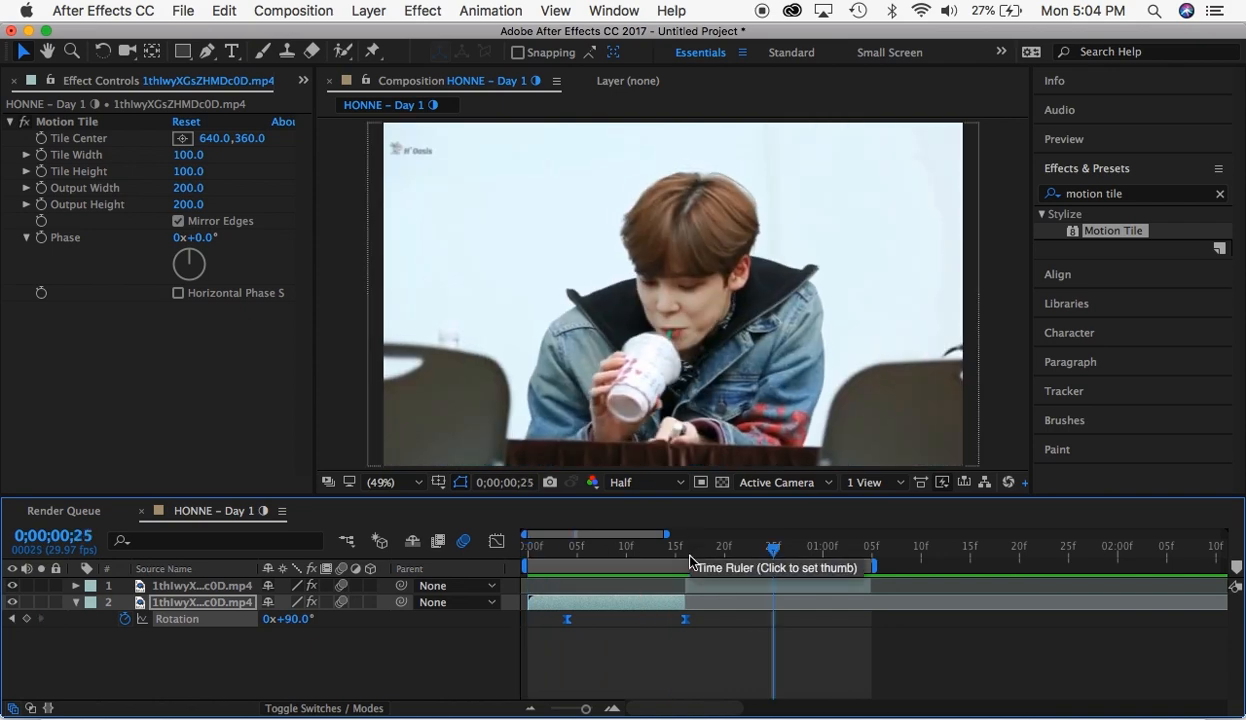
- Keyframe the second segment's Rotation at -90° at 0;00;00;16 and at 0° at 0;00;01;02
{"action": "left_click_drag", "start_coordinate": [694, 548], "coordinate": [685, 548]}
{"action": "left_click", "coordinate": [700, 588]}
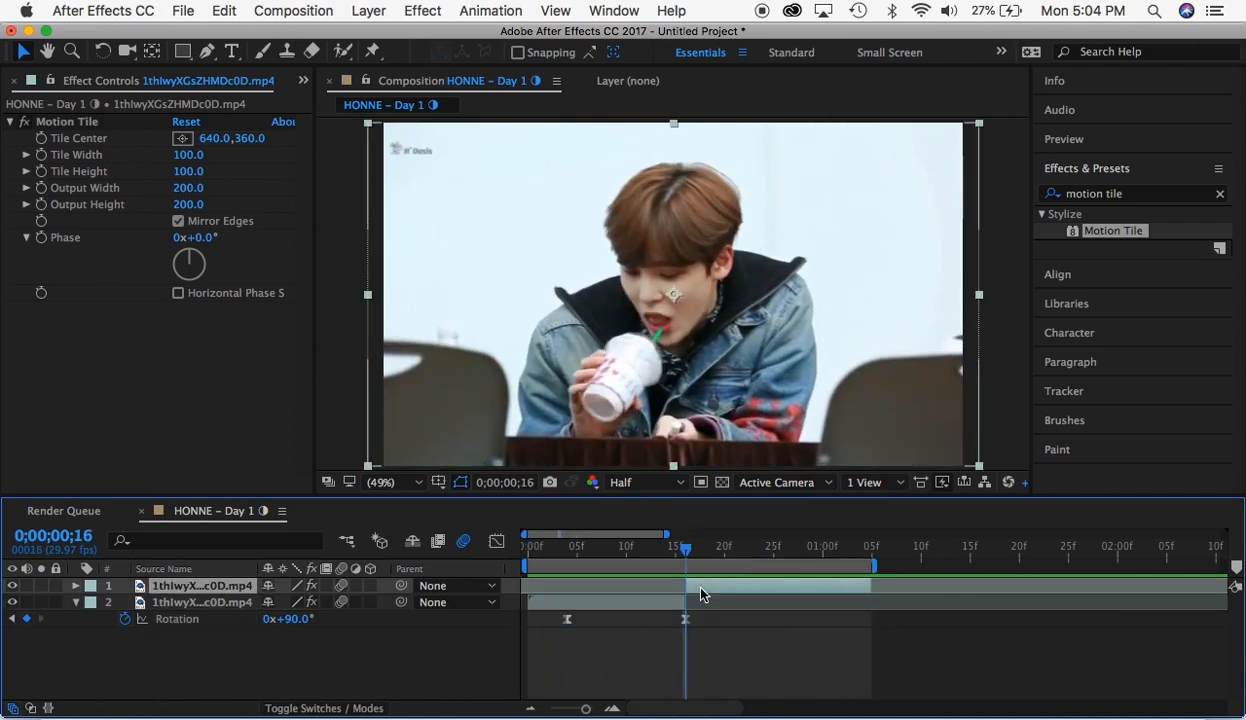
{"action": "key", "text": "r"}
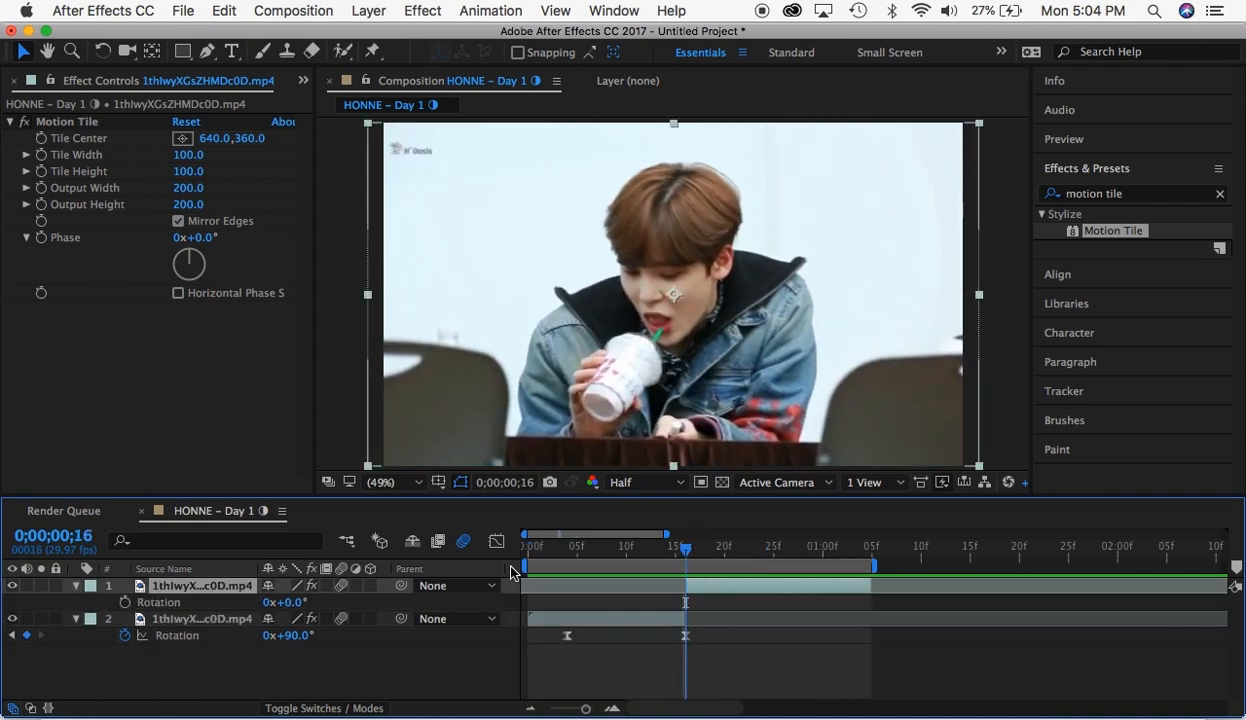
{"action": "left_click", "coordinate": [293, 604]}
{"action": "left_click", "coordinate": [125, 602]}
{"action": "left_click_drag", "start_coordinate": [783, 557], "coordinate": [842, 550]}
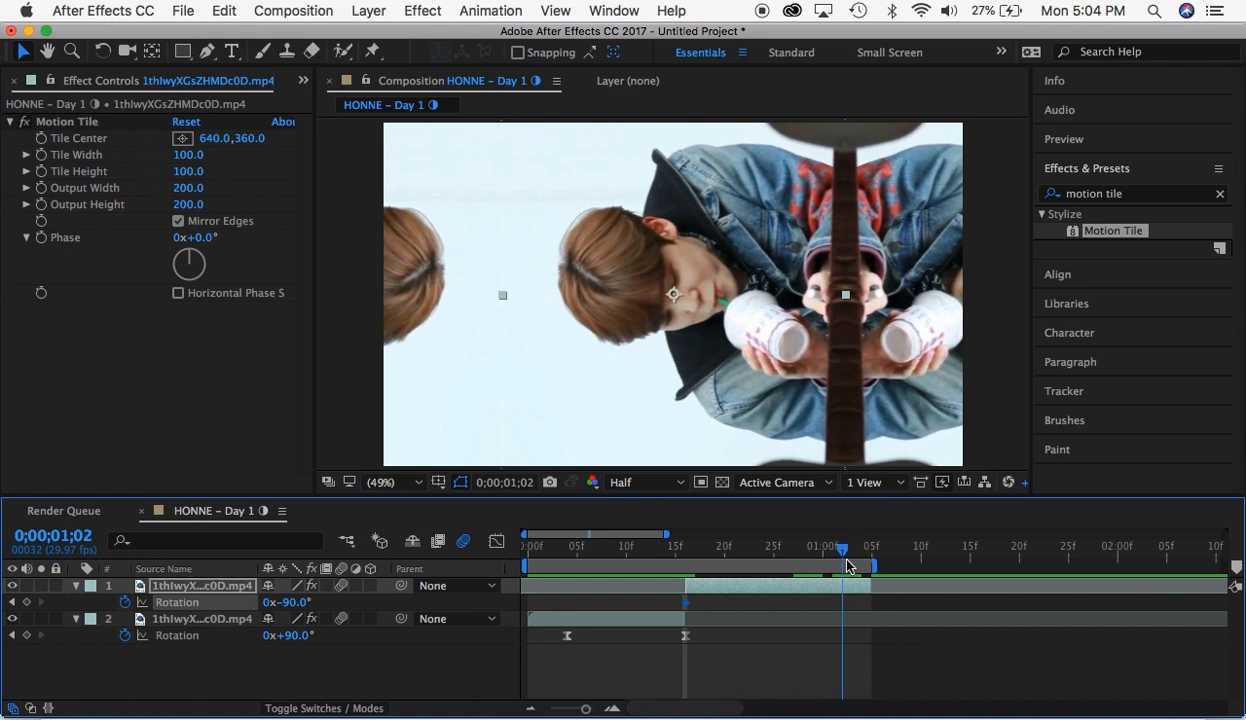
{"action": "left_click", "coordinate": [296, 603]}
{"action": "key", "text": "Return"}
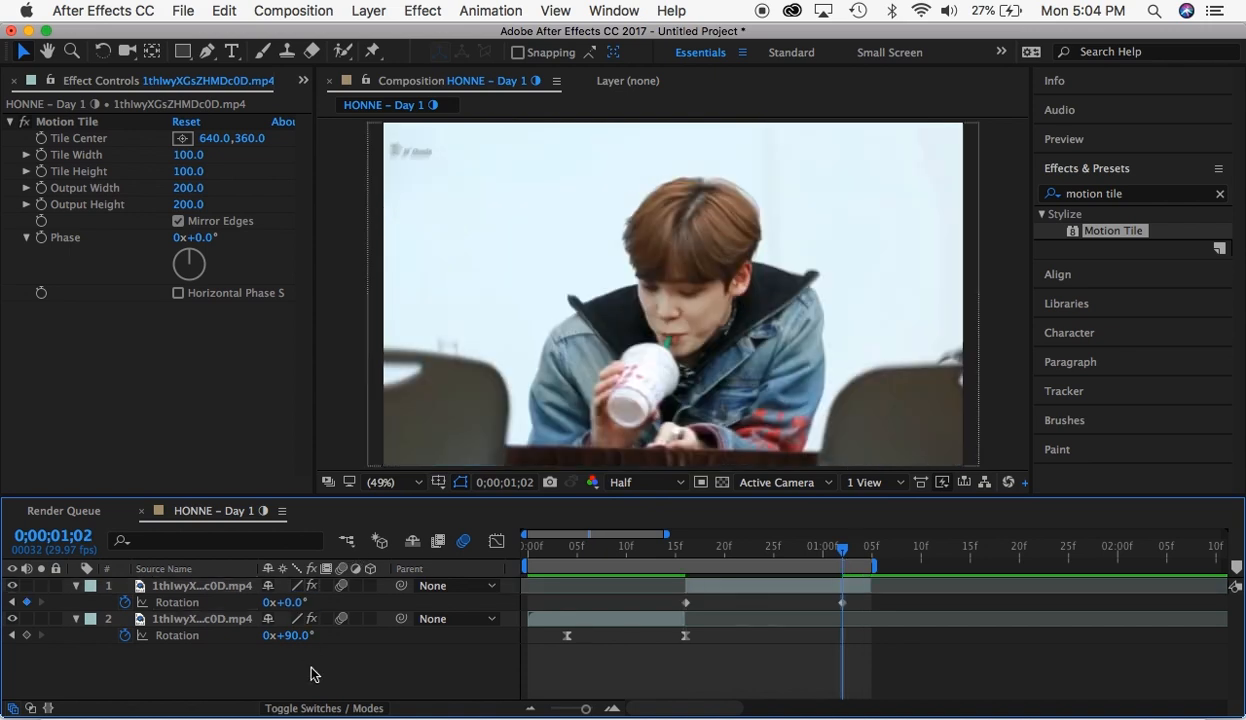
- Move the second segment's 0° Rotation keyframe to 0;00;01;03 and apply Easy Ease to both of its Rotation keyframes
{"action": "left_click_drag", "start_coordinate": [843, 604], "coordinate": [658, 607]}
{"action": "right_click", "coordinate": [686, 605]}
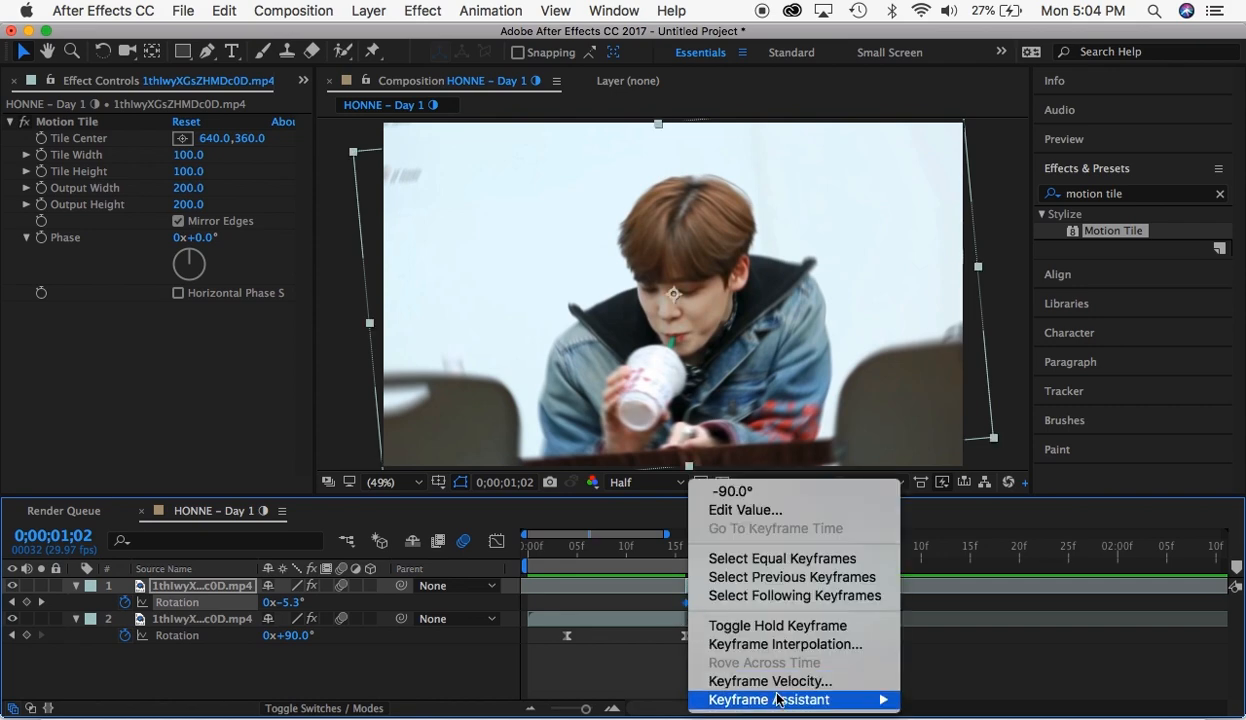
{"action": "mouse_move", "coordinate": [860, 699]}
{"action": "left_click", "coordinate": [966, 594]}
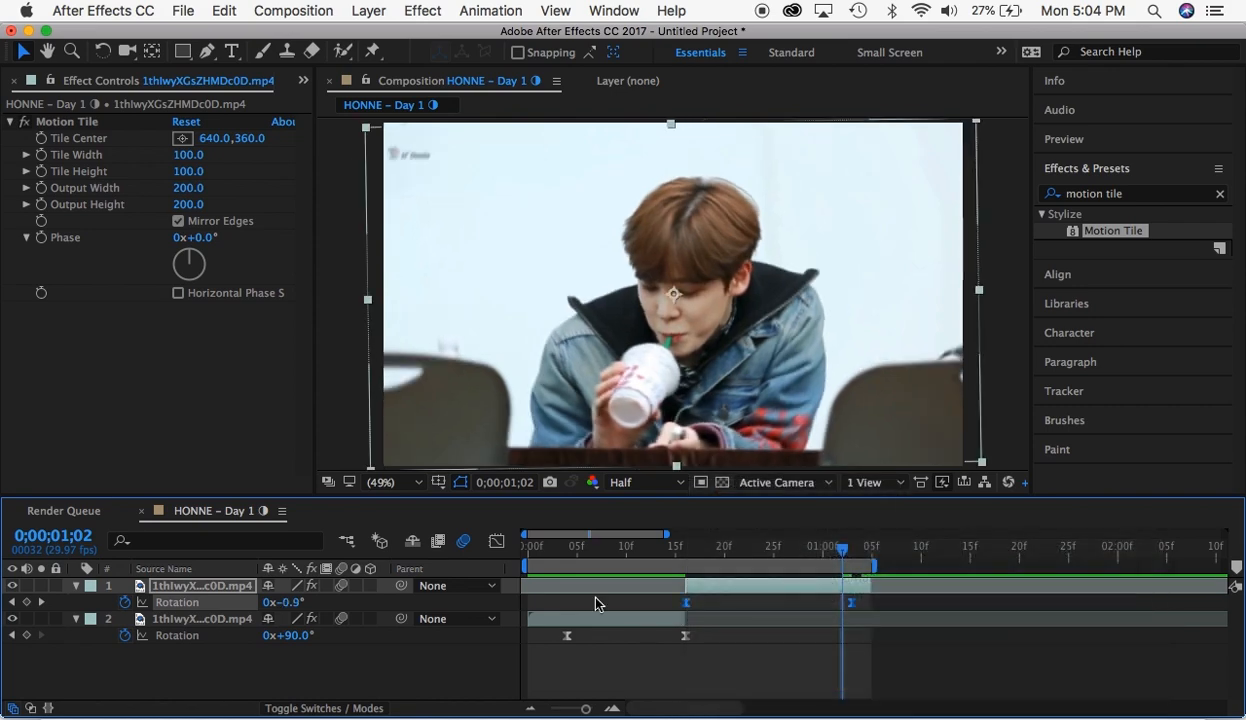
- Reshape the second segment's Rotation speed graph to peak at its first keyframe and fall off steeply, and preview the rotation transition
{"action": "left_click", "coordinate": [496, 541]}
{"action": "left_click", "coordinate": [686, 664]}
{"action": "left_click_drag", "start_coordinate": [714, 664], "coordinate": [681, 666]}
{"action": "left_click_drag", "start_coordinate": [825, 664], "coordinate": [677, 667]}
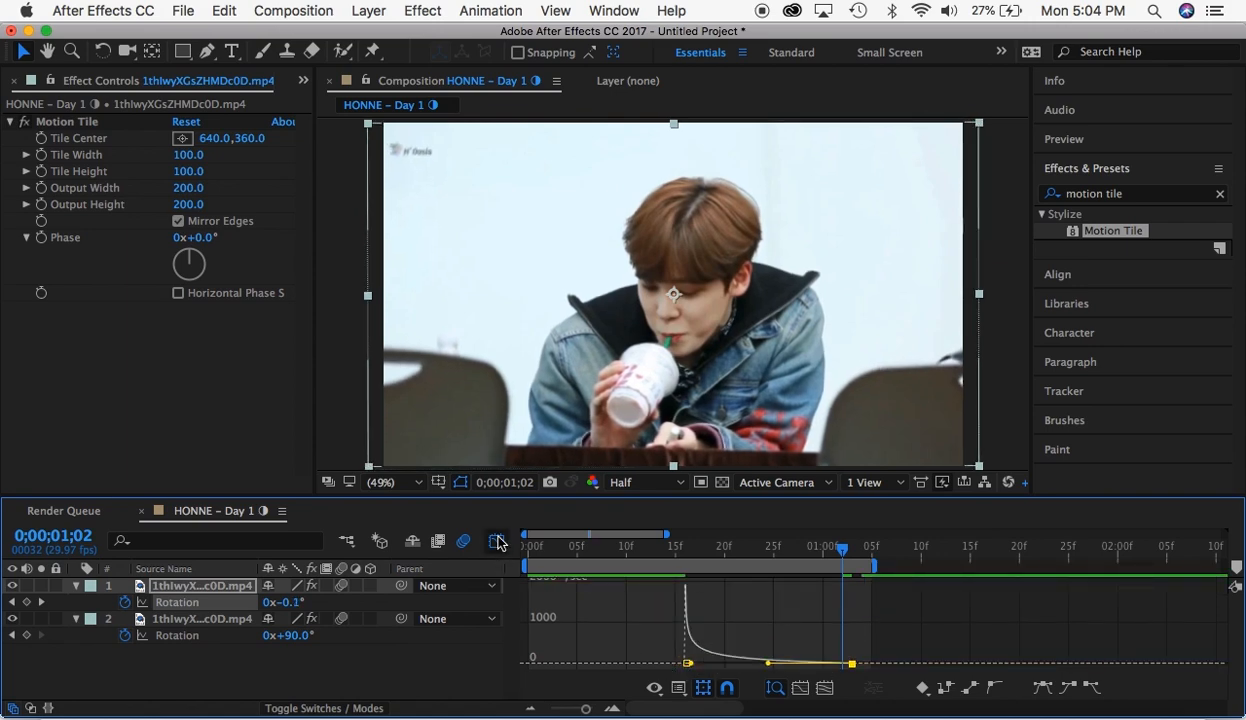
{"action": "left_click", "coordinate": [498, 542]}
{"action": "key", "text": "space"}
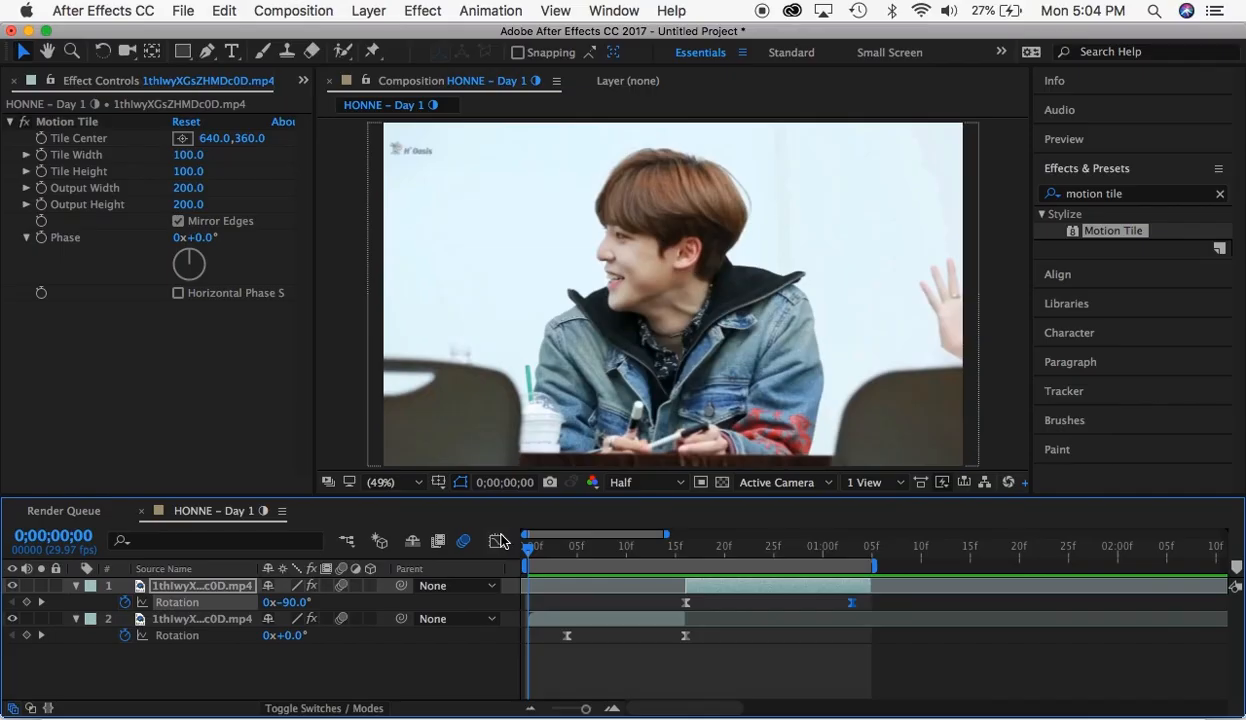
- Switch to the value graph and steepen the second segment's Rotation curve at its first keyframe
{"action": "left_click", "coordinate": [497, 542]}
{"action": "left_click", "coordinate": [654, 688]}
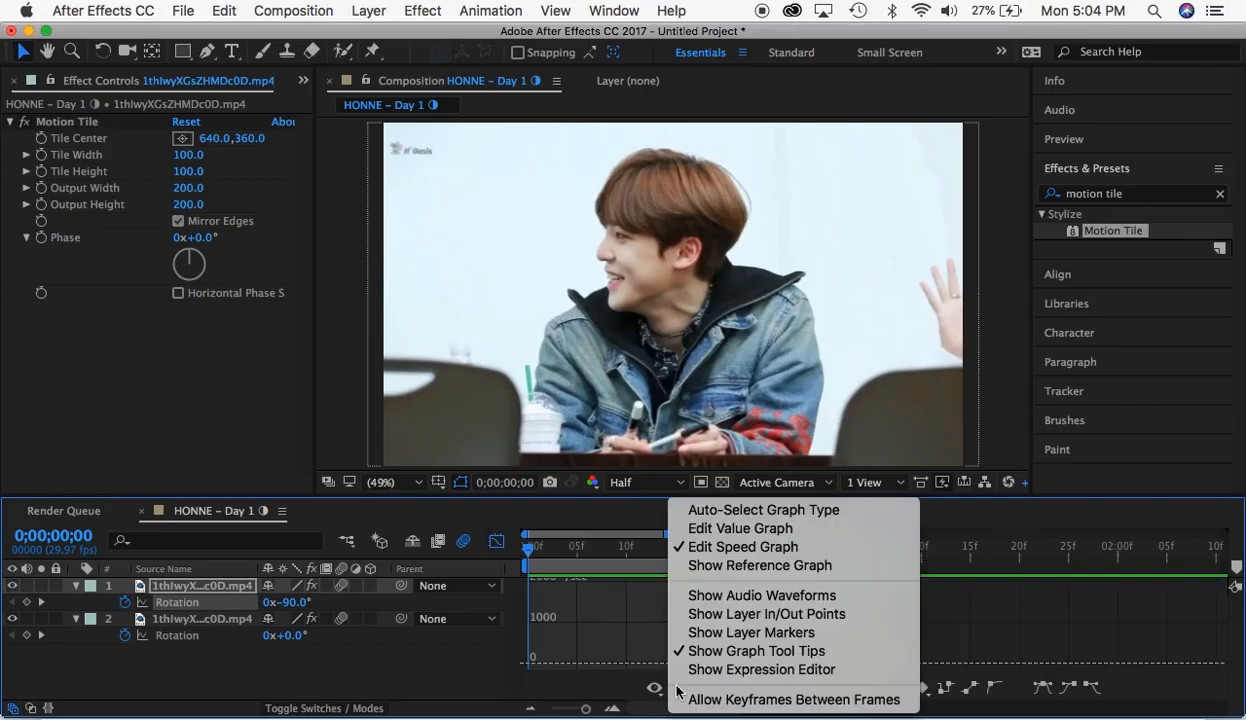
{"action": "left_click", "coordinate": [714, 524]}
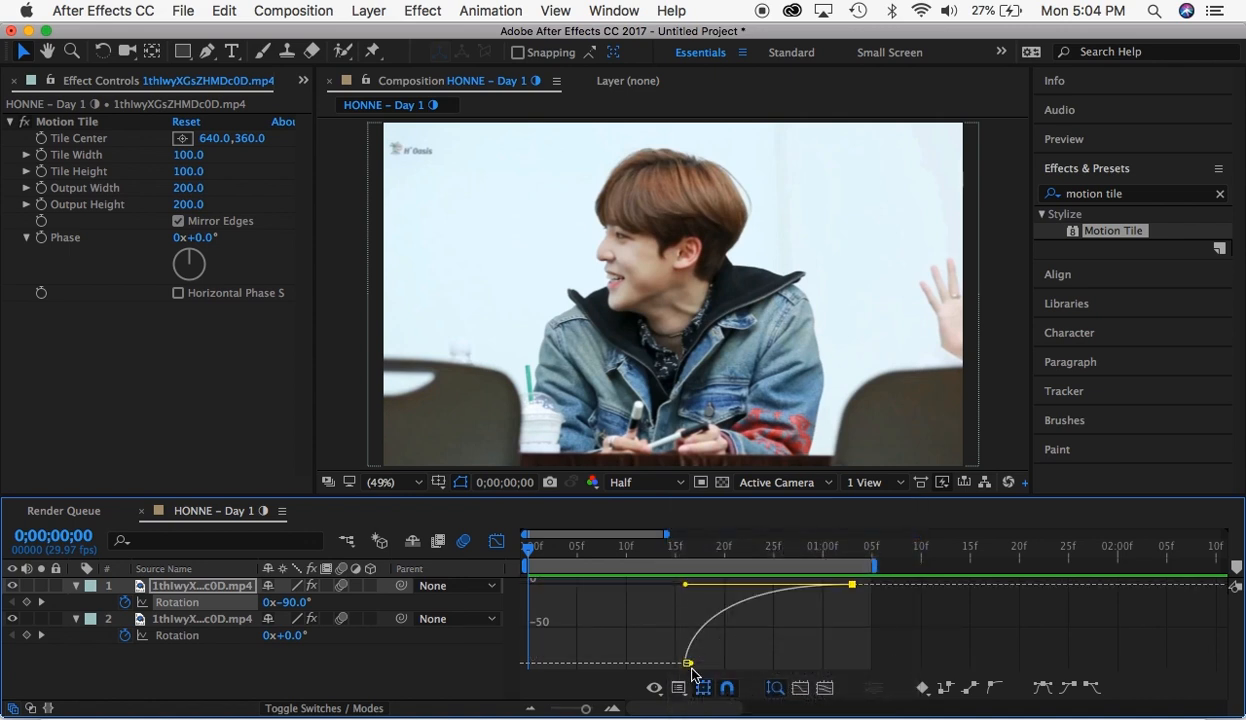
{"action": "left_click_drag", "start_coordinate": [688, 663], "coordinate": [648, 606]}
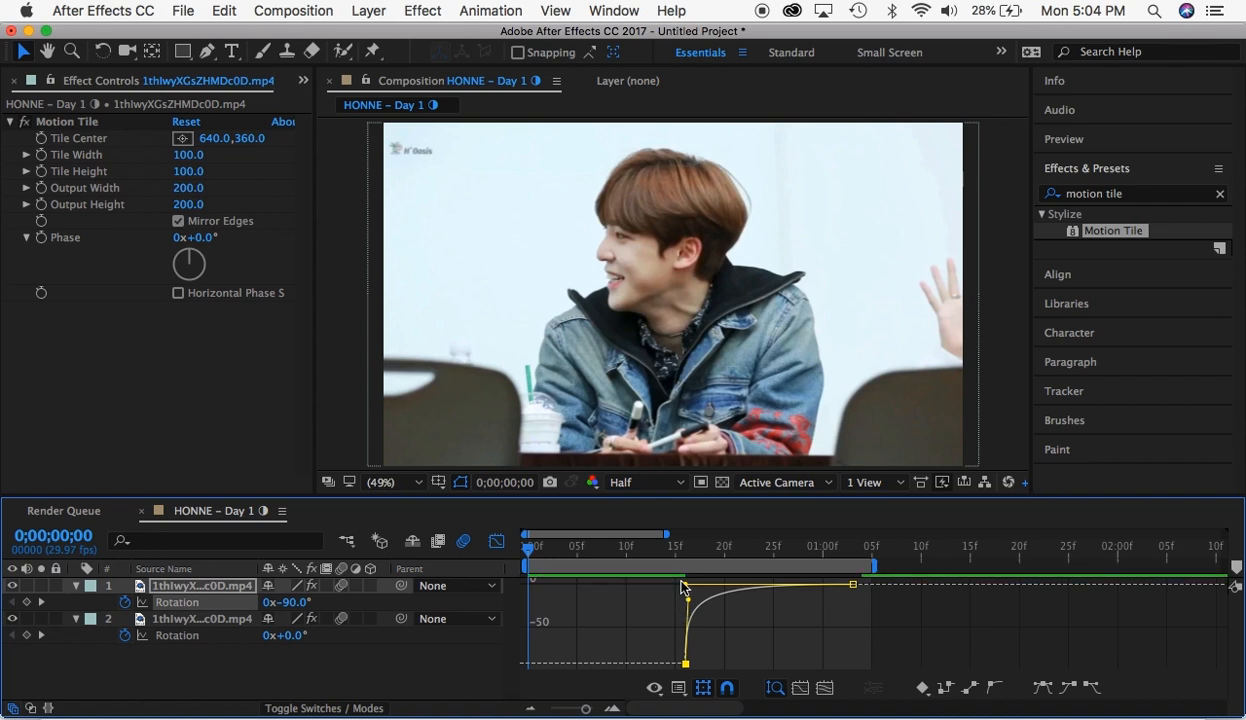
- Adjust the handle of the second segment's 0° Rotation keyframe in the value graph, and reshape the first segment's Rotation value curve likewise
{"action": "left_click_drag", "start_coordinate": [685, 585], "coordinate": [699, 592]}
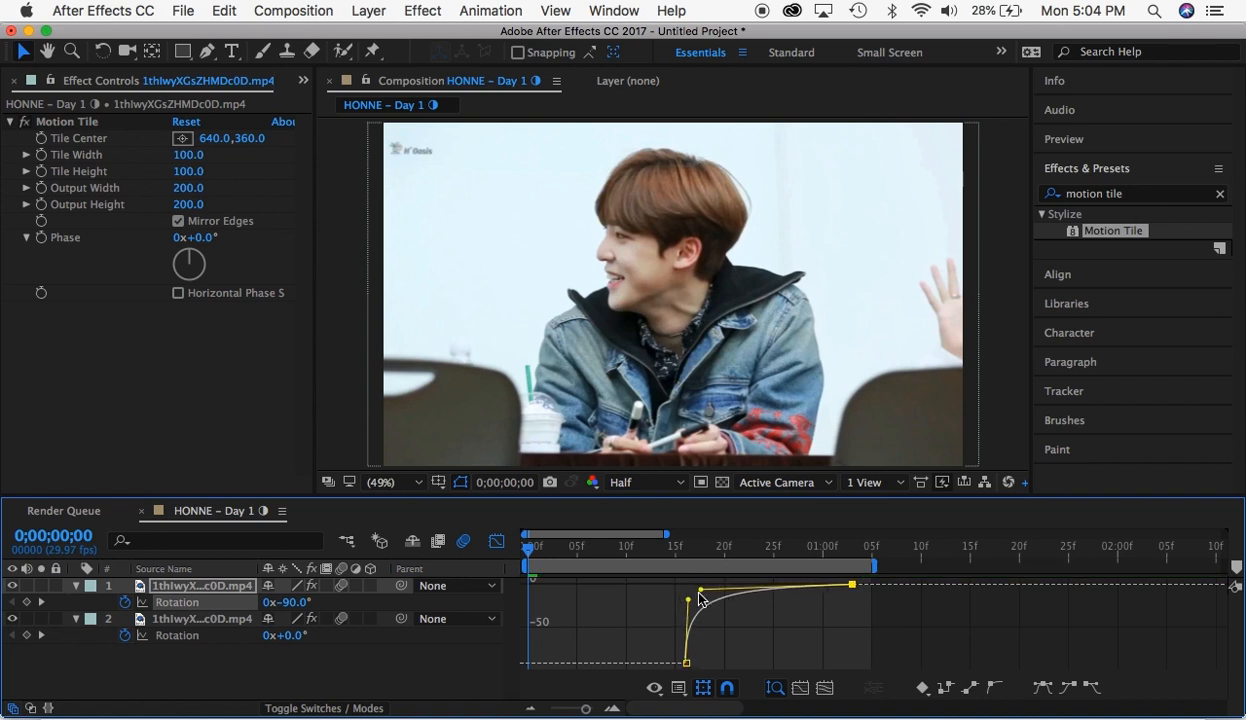
{"action": "left_click", "coordinate": [496, 543]}
{"action": "left_click", "coordinate": [569, 635]}
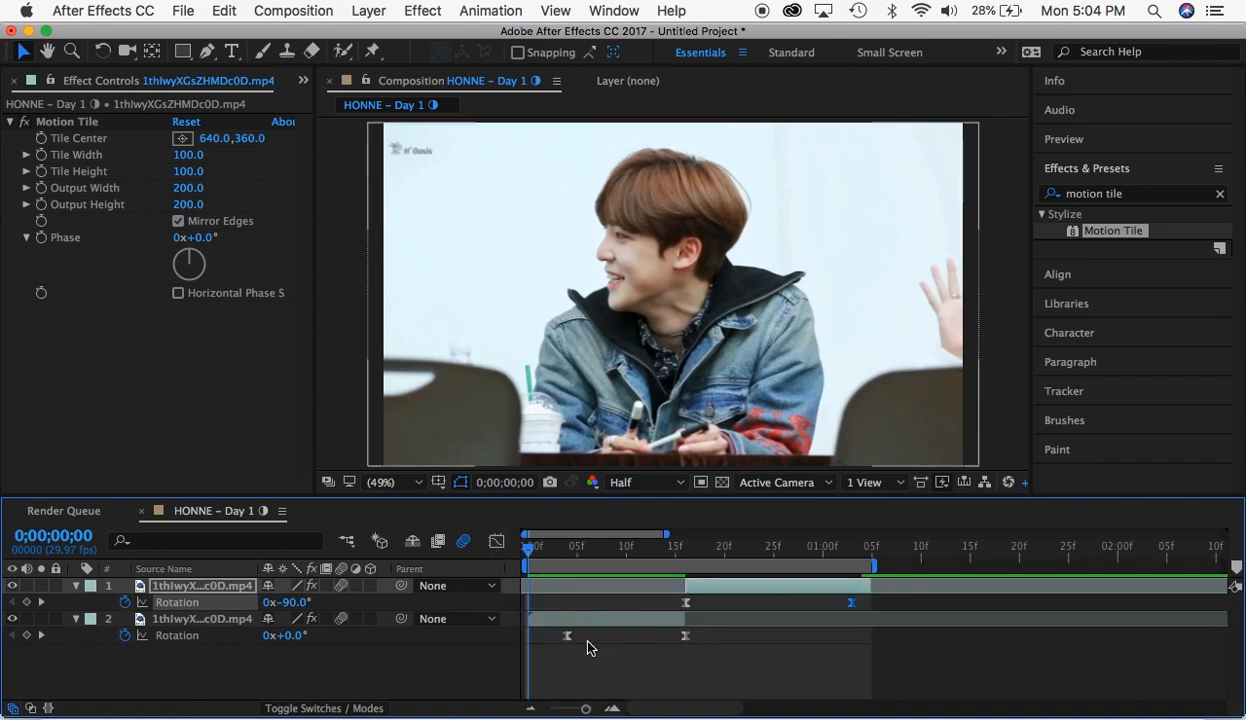
{"action": "left_click", "coordinate": [496, 542]}
{"action": "left_click_drag", "start_coordinate": [684, 590], "coordinate": [697, 659]}
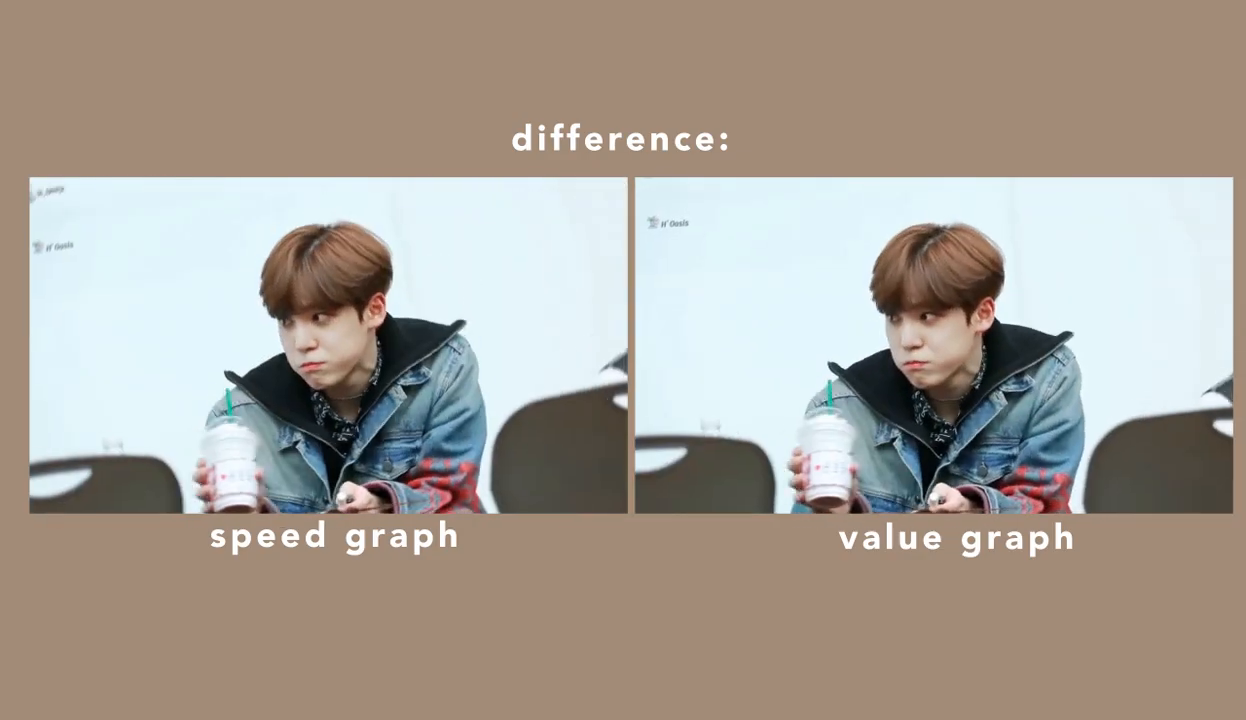
- Lower both keyframe handles of the second segment's Rotation curve in the value graph, and preview the rotation transition
{"action": "left_click_drag", "start_coordinate": [541, 633], "coordinate": [735, 650]}
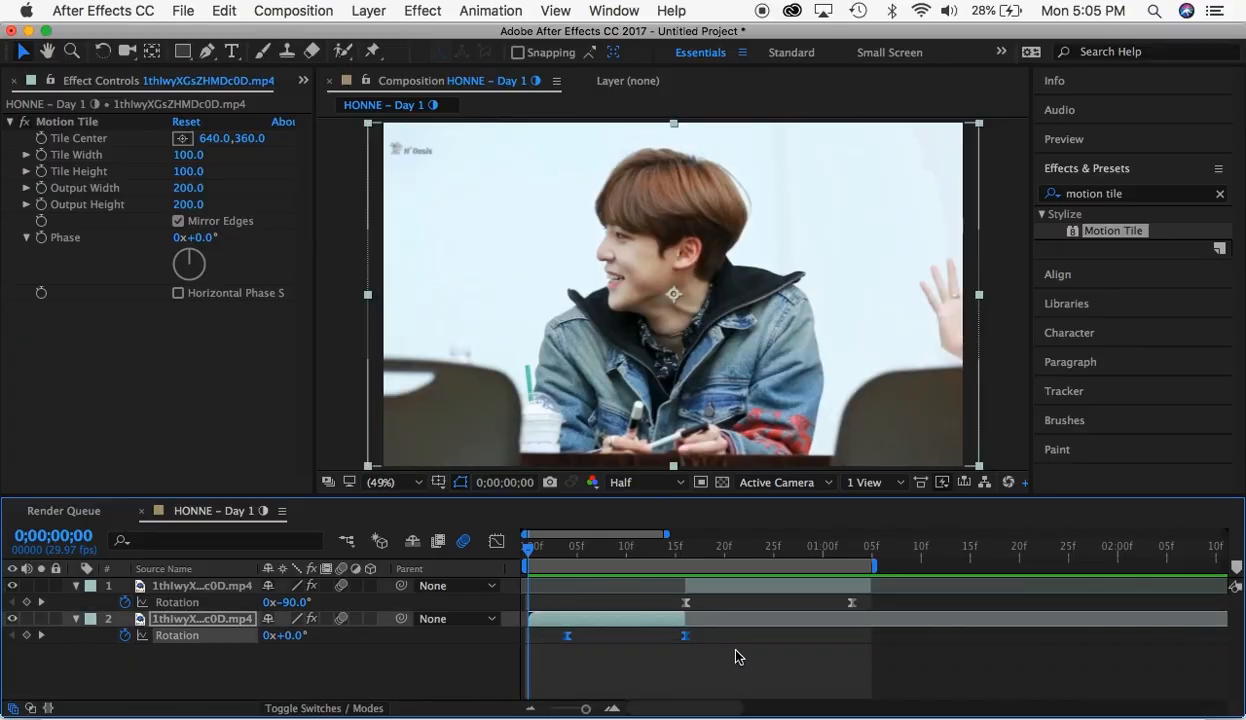
{"action": "left_click", "coordinate": [843, 550]}
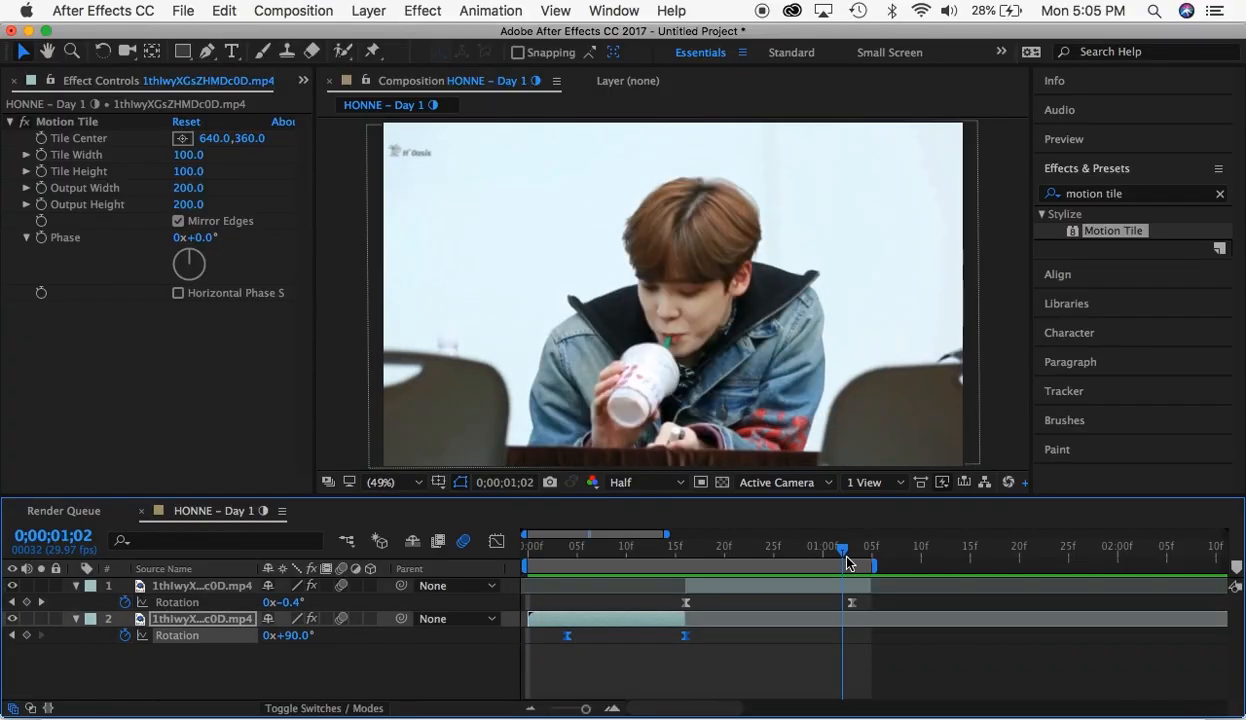
{"action": "left_click", "coordinate": [847, 557]}
{"action": "left_click", "coordinate": [851, 603]}
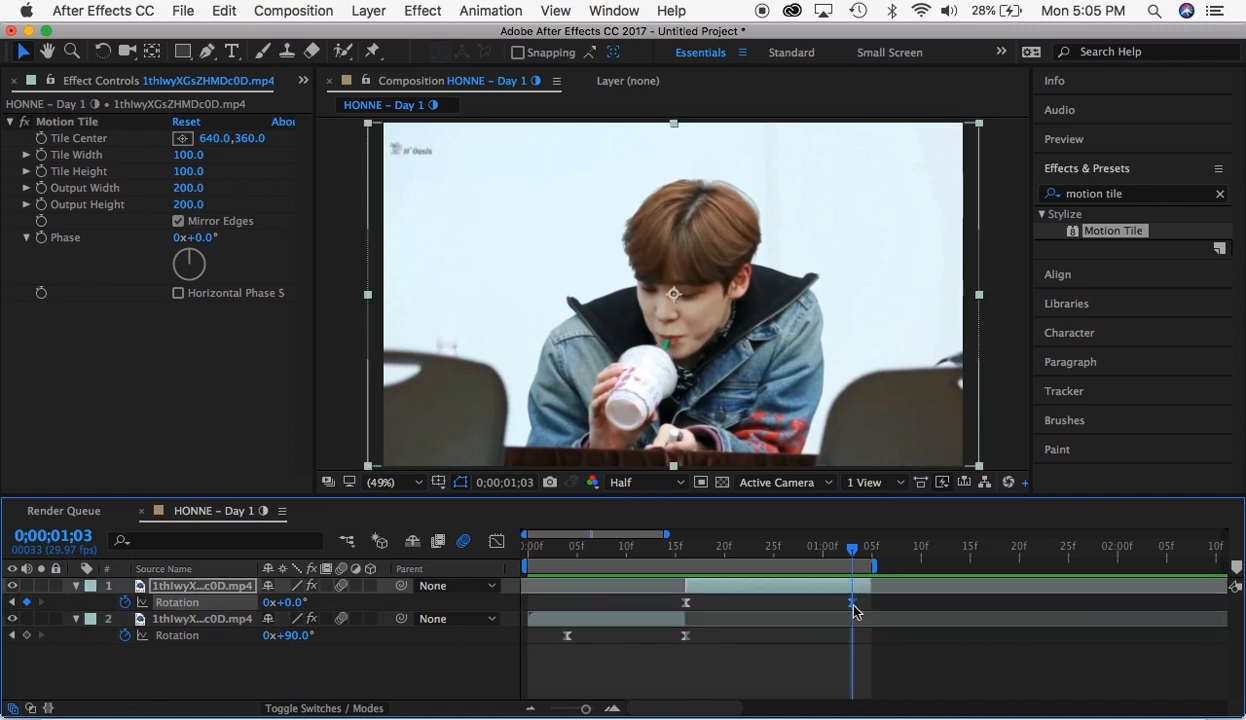
{"action": "left_click", "coordinate": [497, 542]}
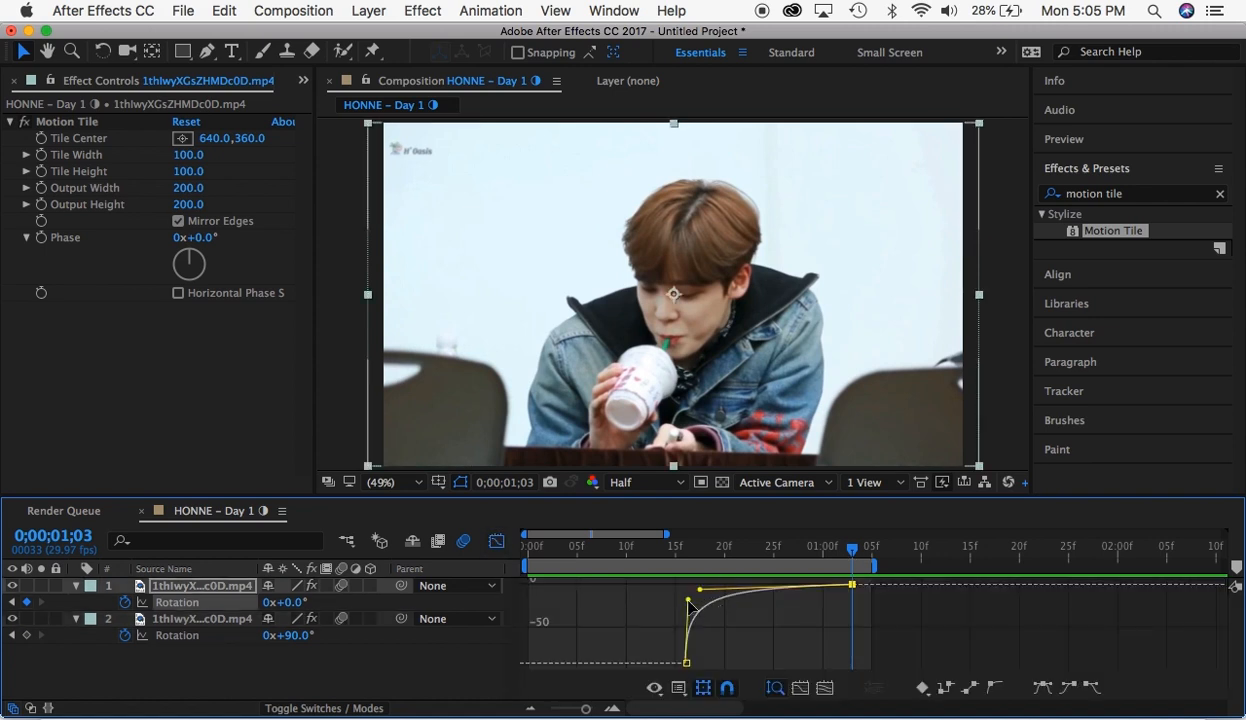
{"action": "mouse_move", "coordinate": [688, 601]}
{"action": "left_mouse_down"}
{"action": "mouse_move", "coordinate": [688, 613]}
{"action": "mouse_move", "coordinate": [698, 588]}
{"action": "mouse_move", "coordinate": [696, 614]}
{"action": "left_mouse_up"}
{"action": "key", "text": "space"}
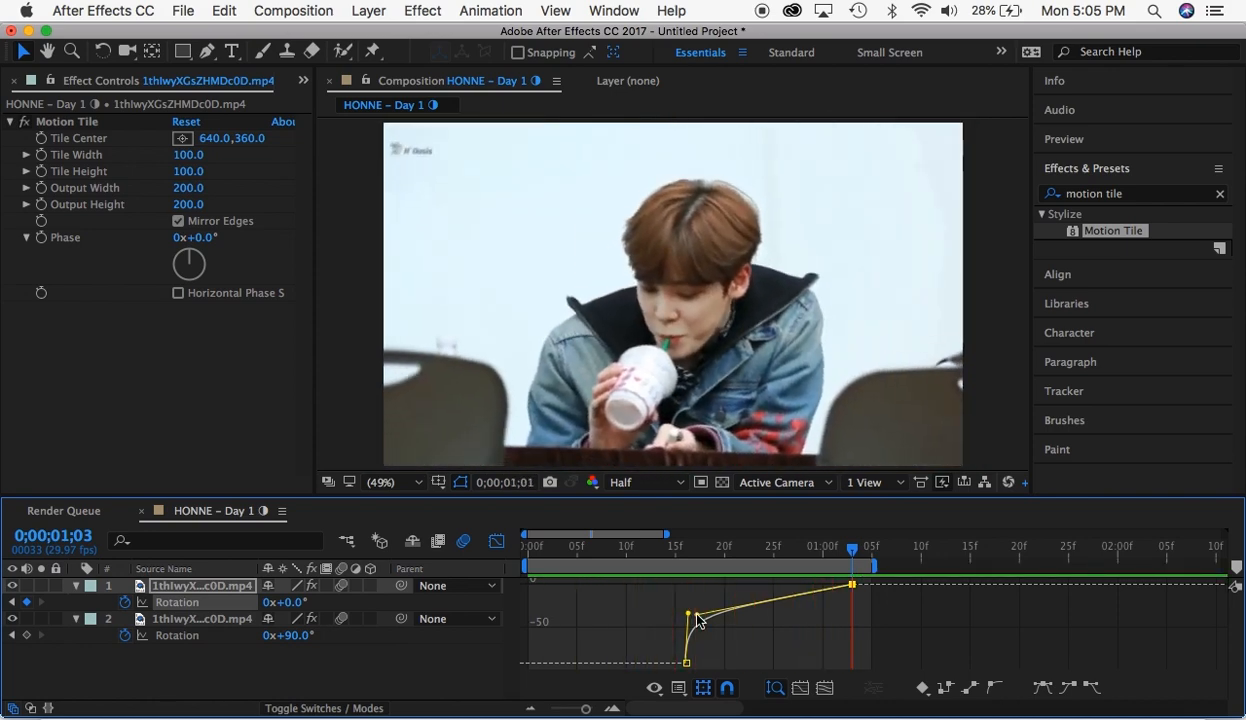
{"action": "key", "text": "space"}
{"action": "left_click_drag", "start_coordinate": [694, 620], "coordinate": [683, 624]}
{"action": "key", "text": "space"}
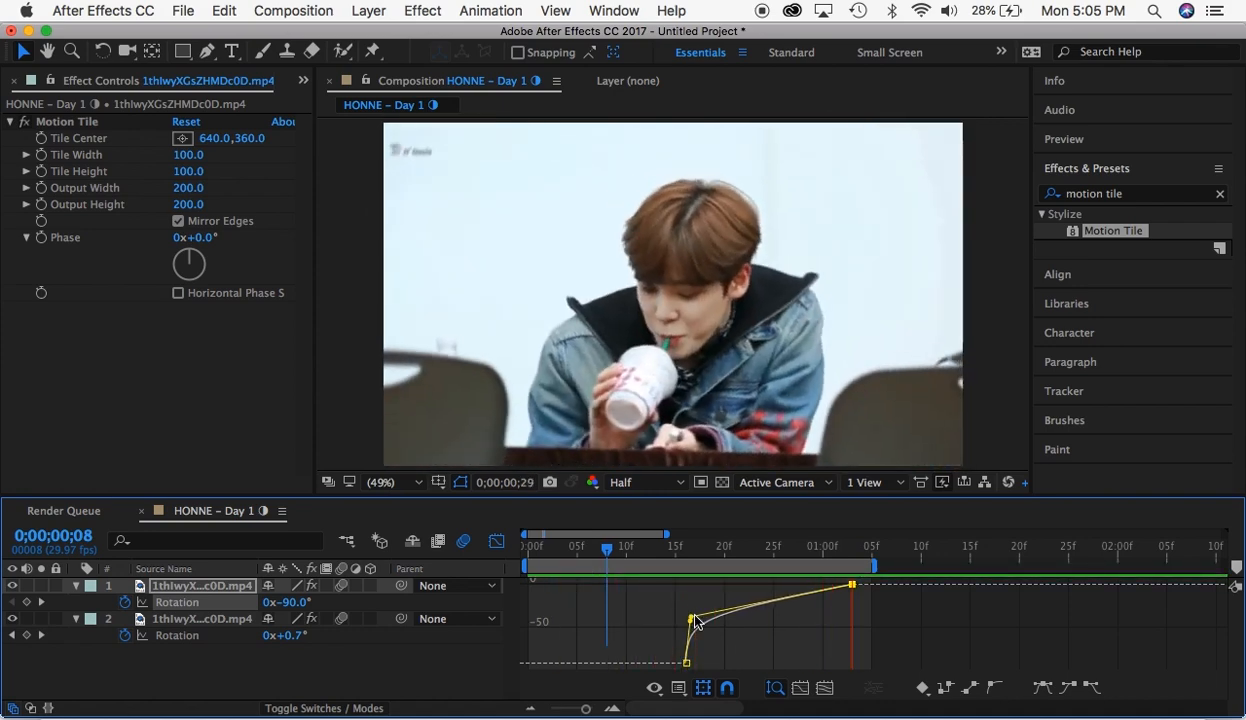
{"action": "key", "text": "space"}
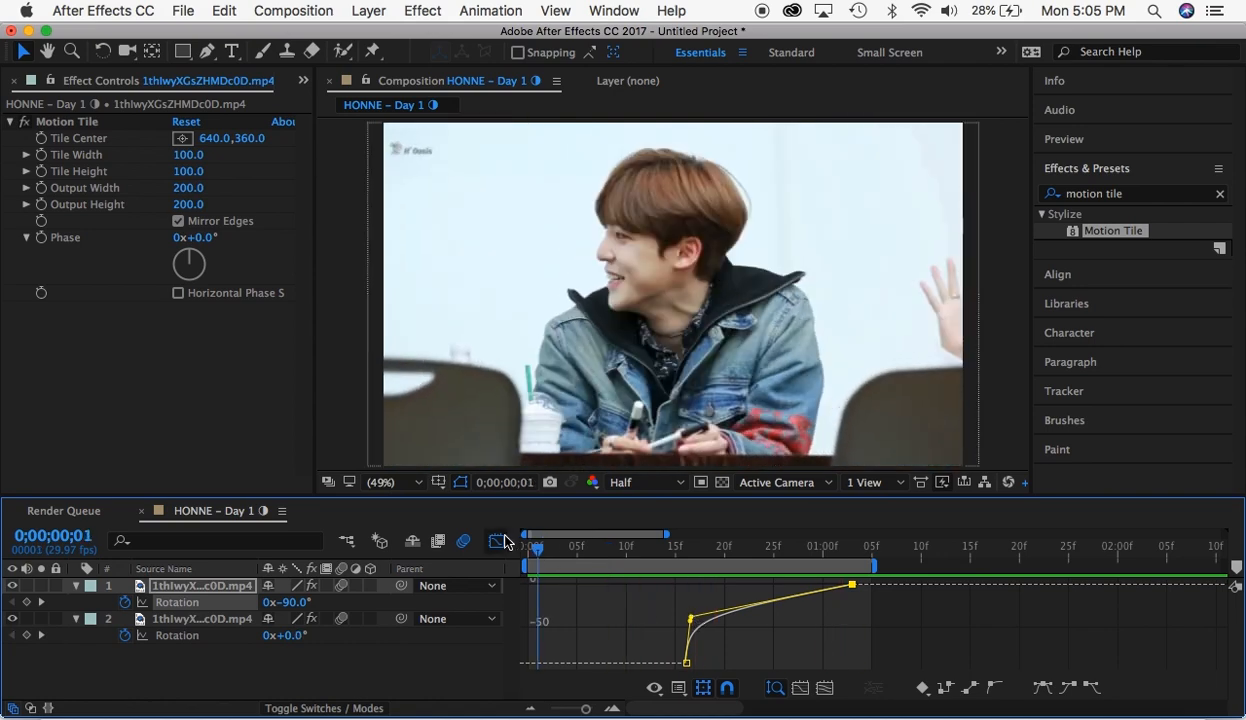
{"action": "key", "text": "shift+F3"}
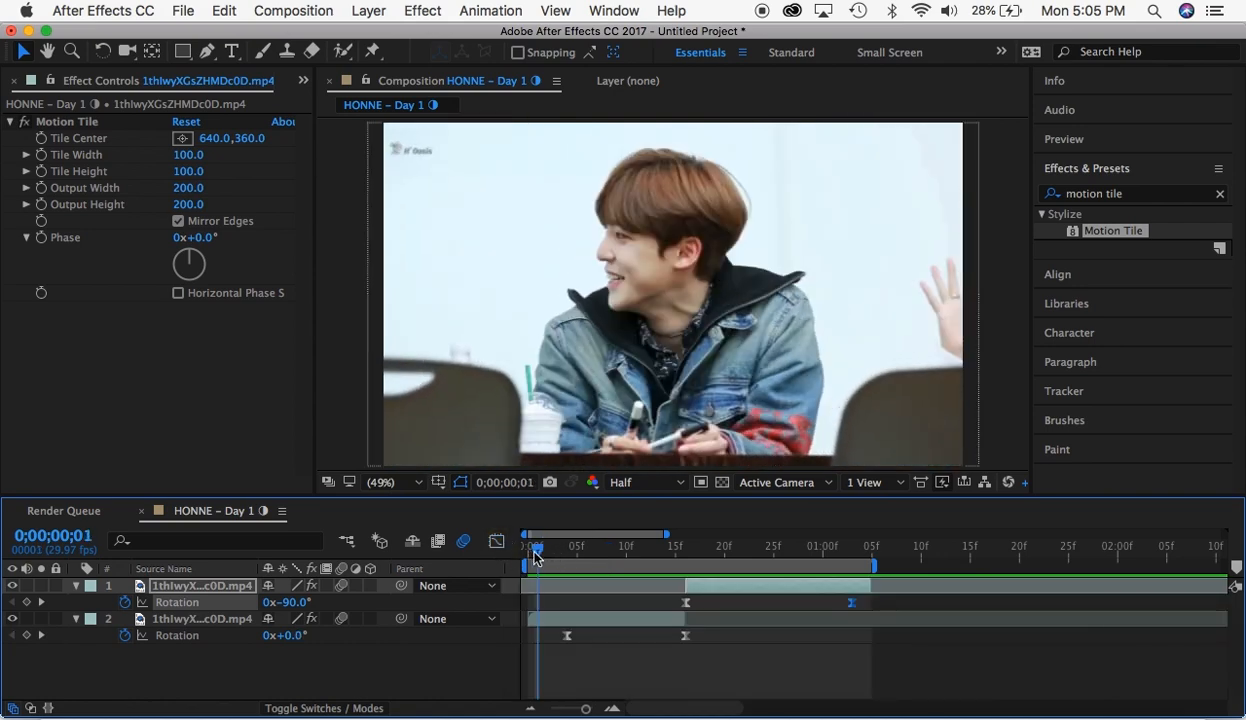
- Delete all Rotation keyframes from both clip segments and return to the start of the composition
{"action": "left_click_drag", "start_coordinate": [535, 552], "coordinate": [526, 553]}
{"action": "left_click_drag", "start_coordinate": [548, 630], "coordinate": [731, 630]}
{"action": "key", "text": "Delete"}
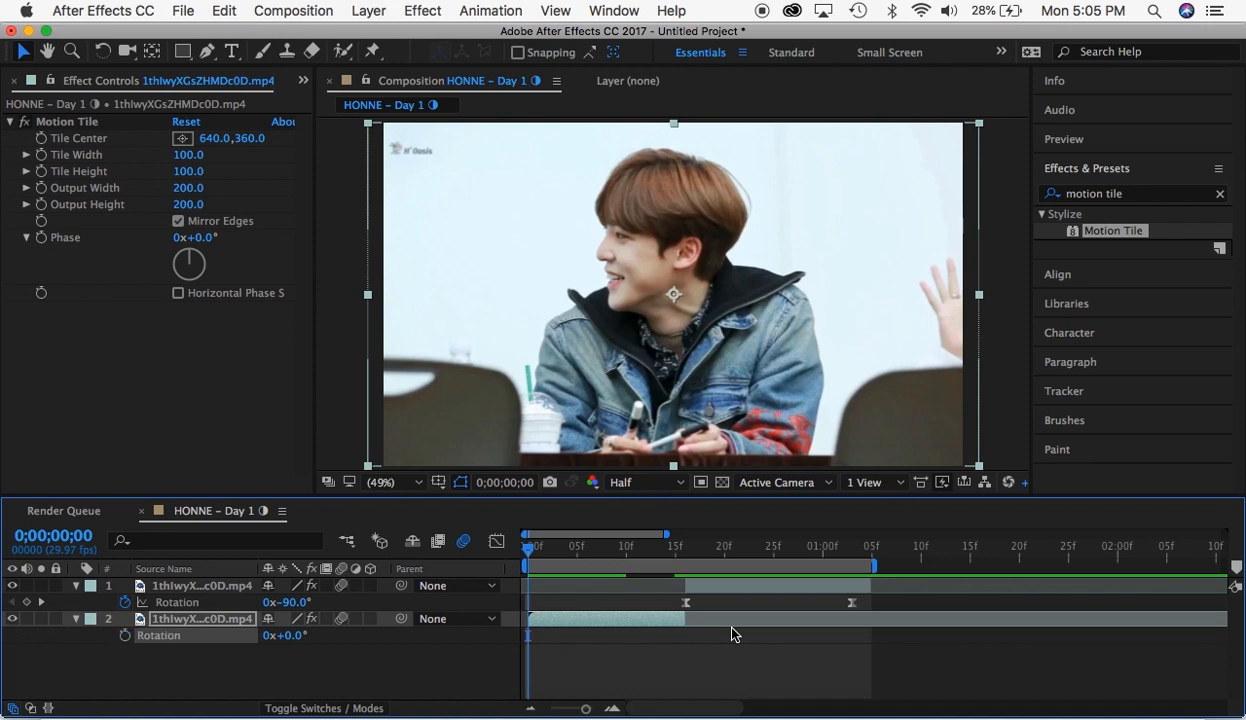
{"action": "left_click", "coordinate": [850, 544]}
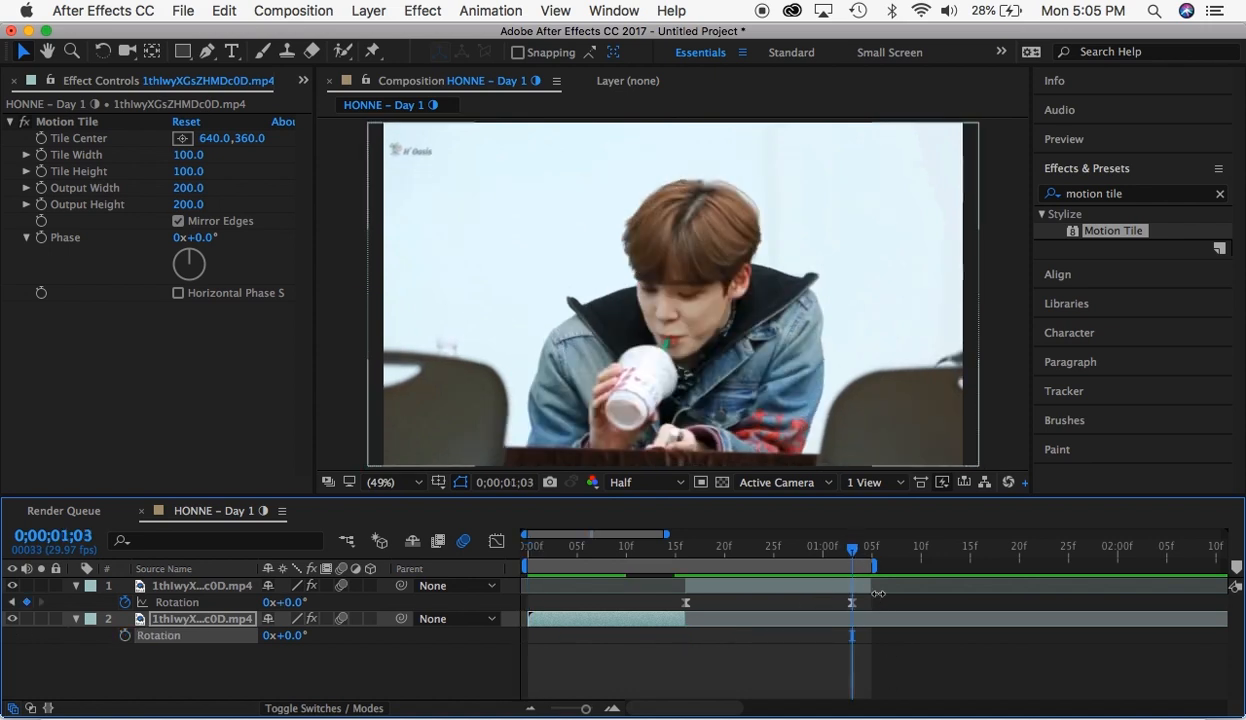
{"action": "left_click_drag", "start_coordinate": [878, 594], "coordinate": [650, 608]}
{"action": "key", "text": "Delete"}
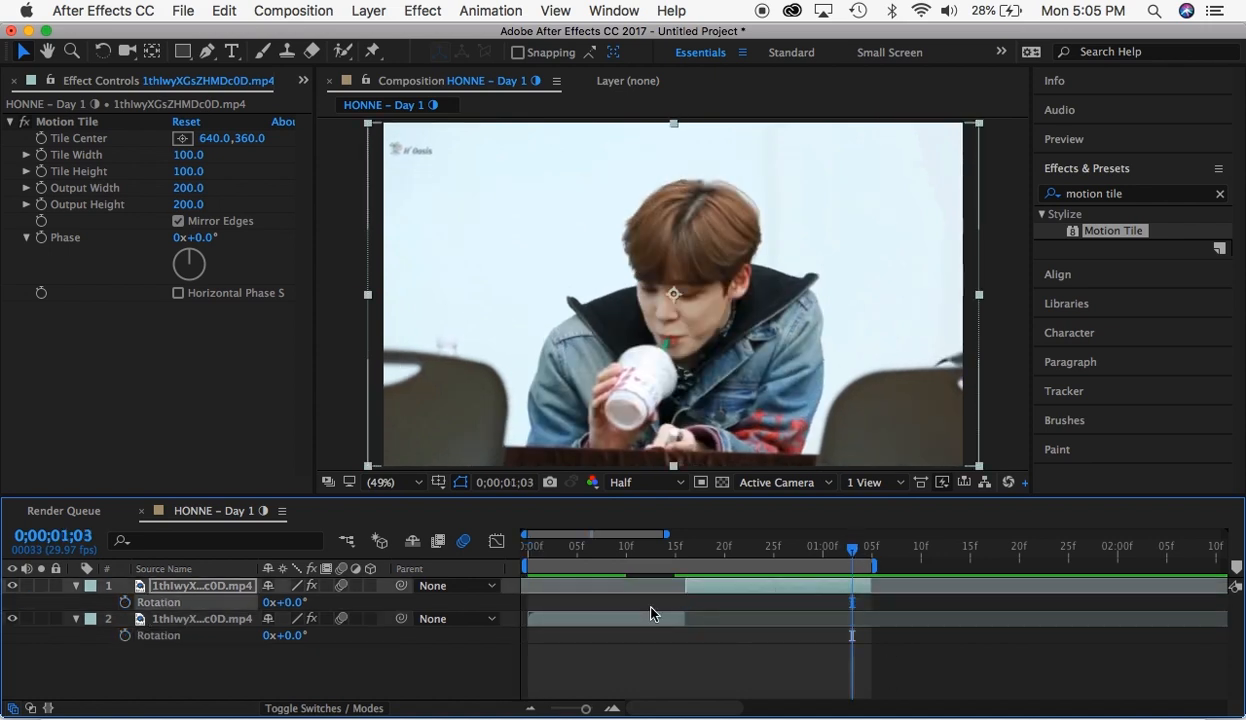
{"action": "left_click_drag", "start_coordinate": [590, 556], "coordinate": [517, 598]}
- Clear the motion tile effects search and look through the full list of effect categories
{"action": "left_click", "coordinate": [1219, 195]}
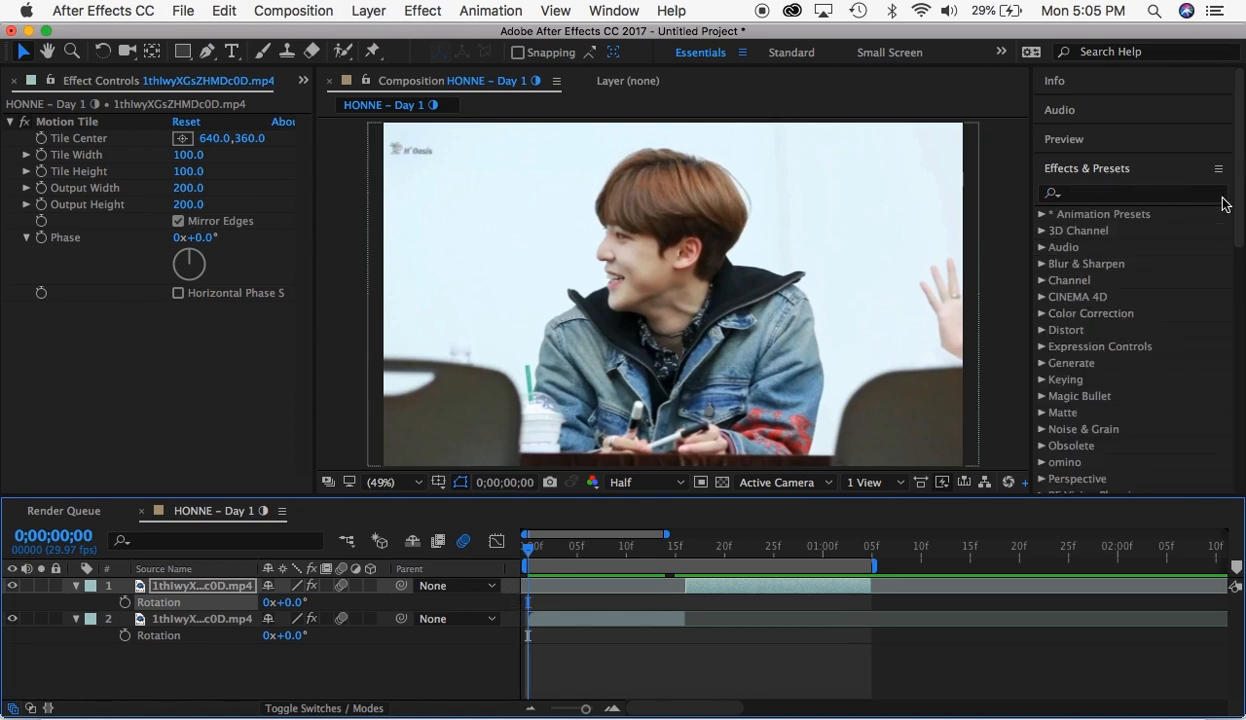
{"action": "scroll", "coordinate": [1093, 240], "scroll_direction": "down", "scroll_amount": 15}
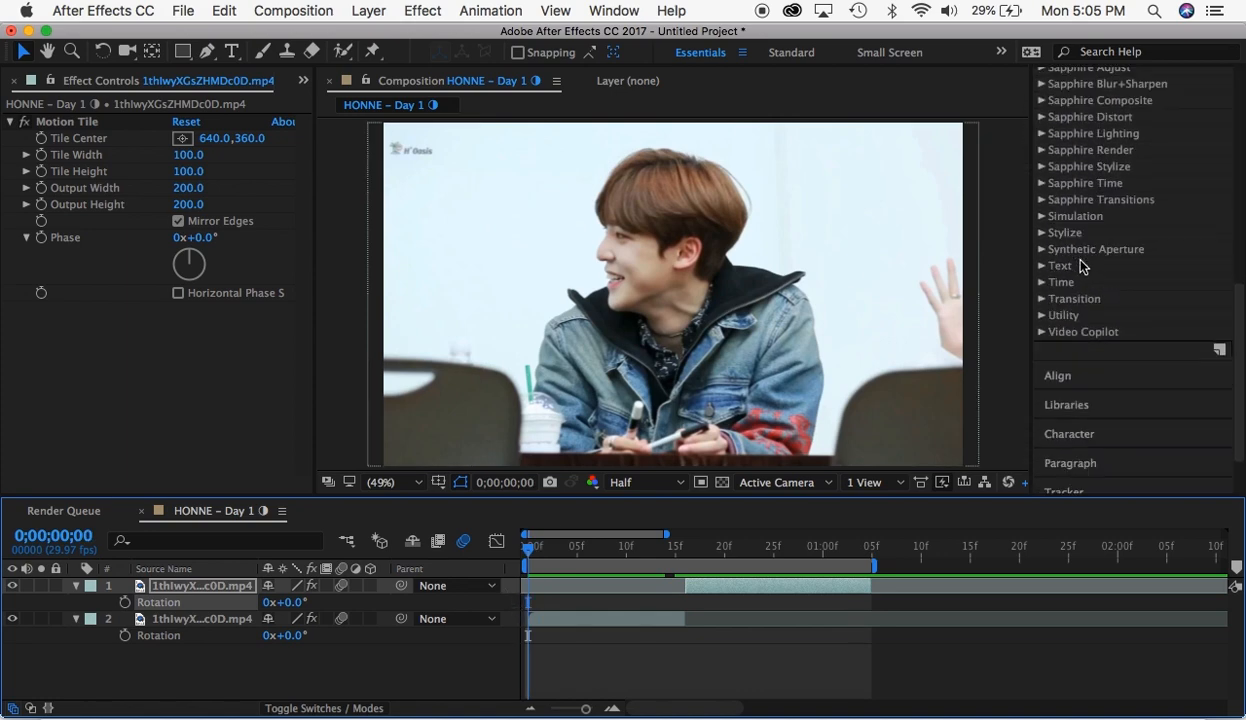
{"action": "scroll", "coordinate": [1080, 259], "scroll_direction": "up", "scroll_amount": 15}
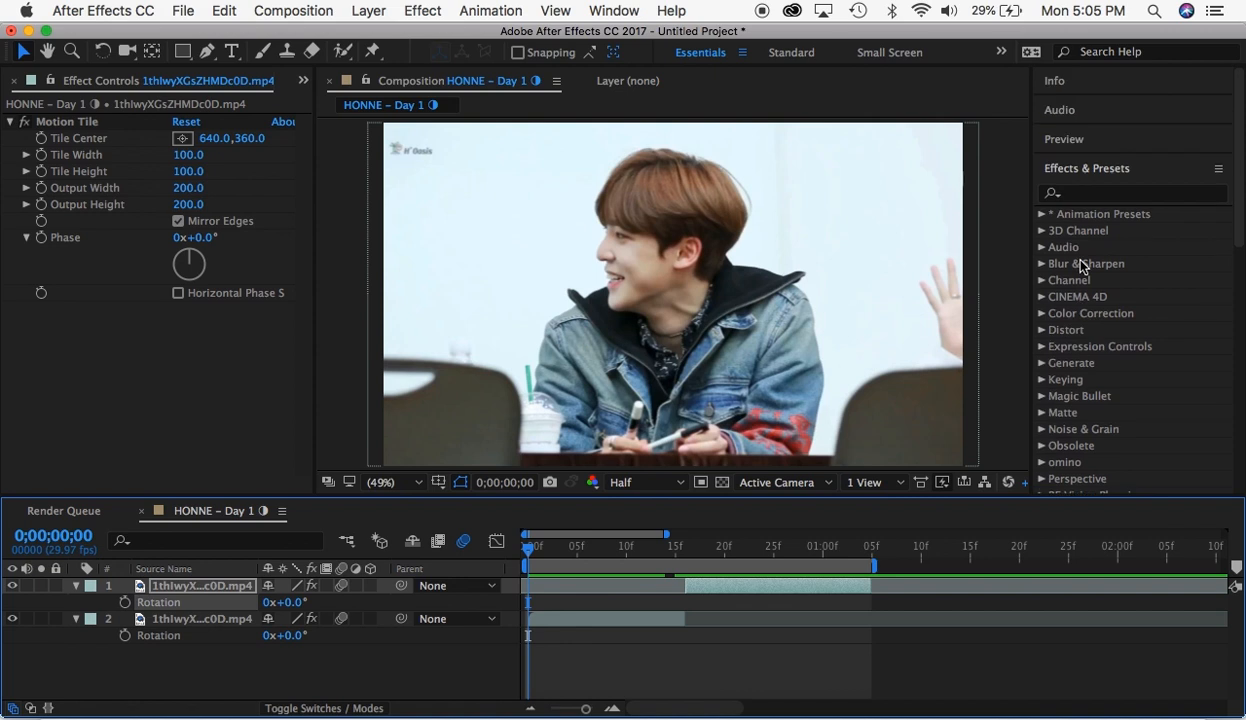
{"action": "left_click", "coordinate": [1075, 111]}
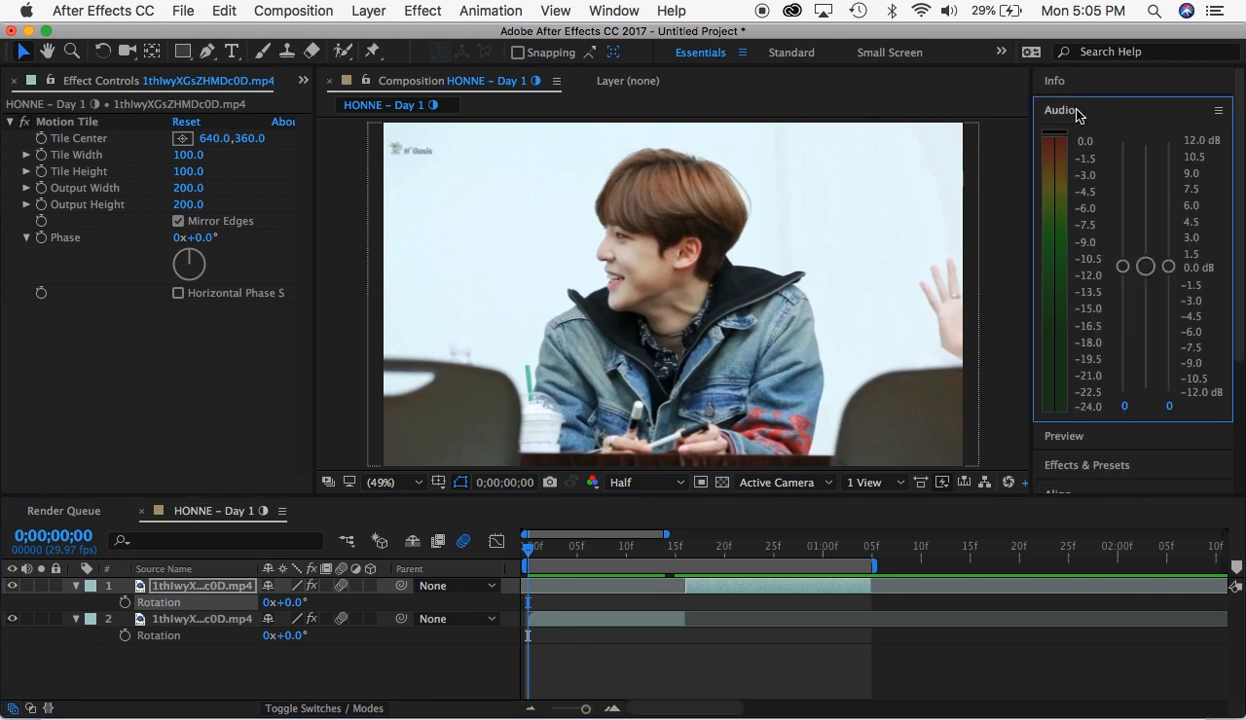
{"action": "left_click", "coordinate": [1077, 113]}
{"action": "left_click", "coordinate": [1065, 139]}
{"action": "left_click", "coordinate": [1063, 141]}
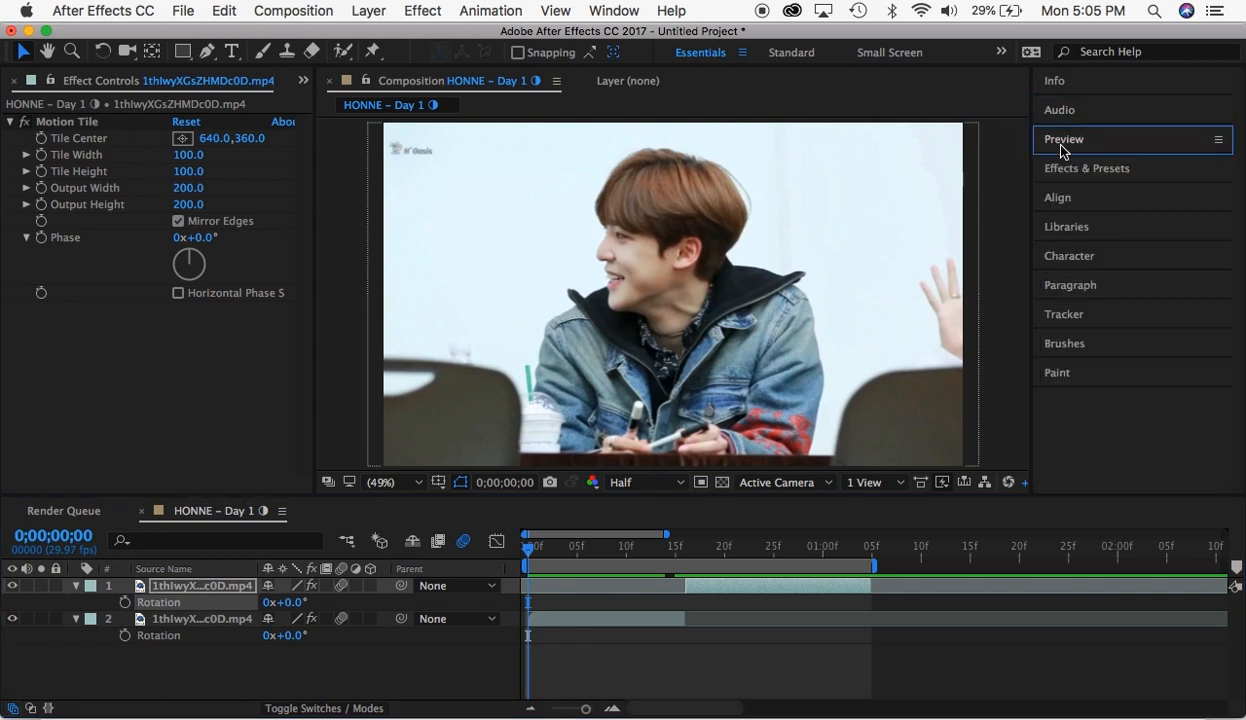
{"action": "left_click", "coordinate": [1063, 86]}
{"action": "key", "text": "grave"}
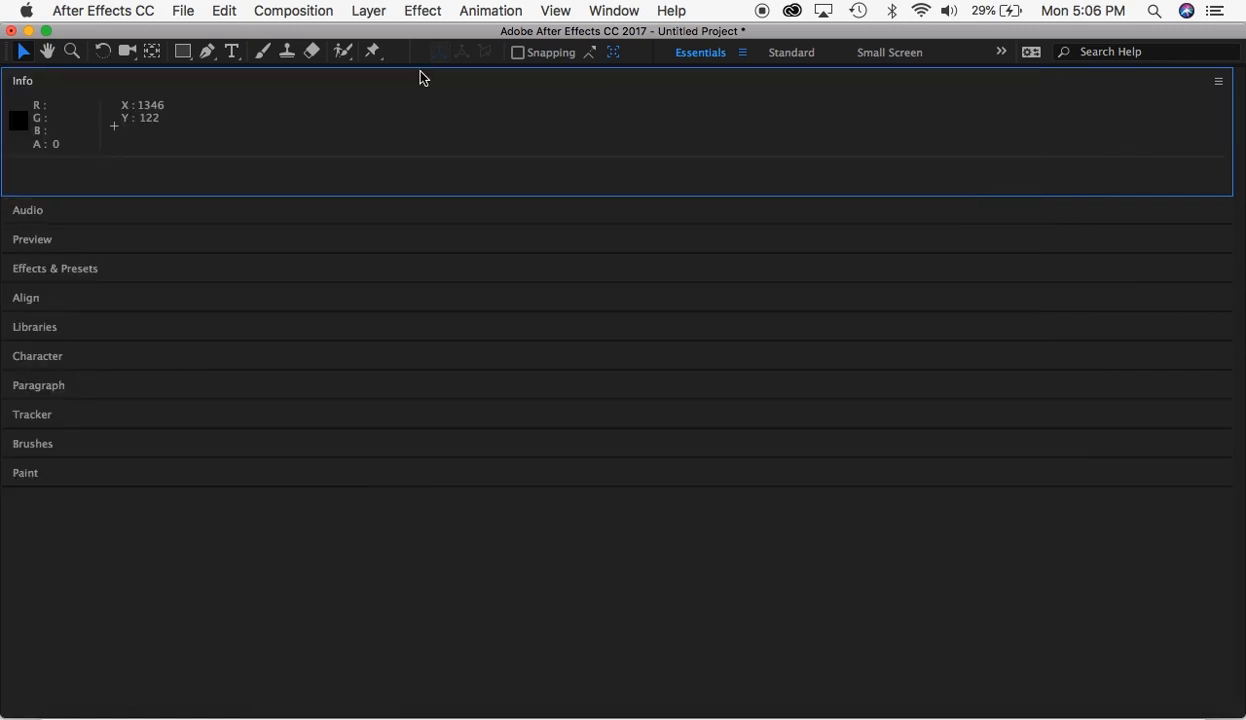
- Restore the full editing layout by switching to the Standard workspace and back to Essentials
{"action": "left_click", "coordinate": [1221, 81]}
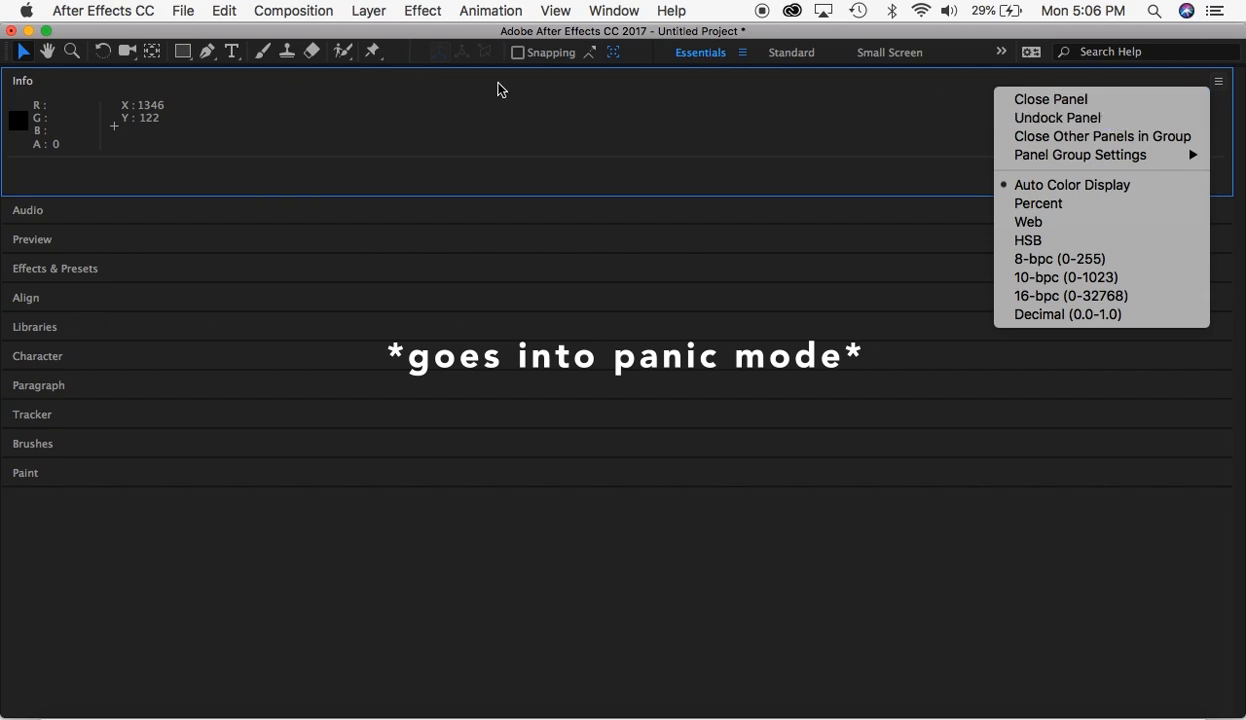
{"action": "left_click", "coordinate": [700, 60]}
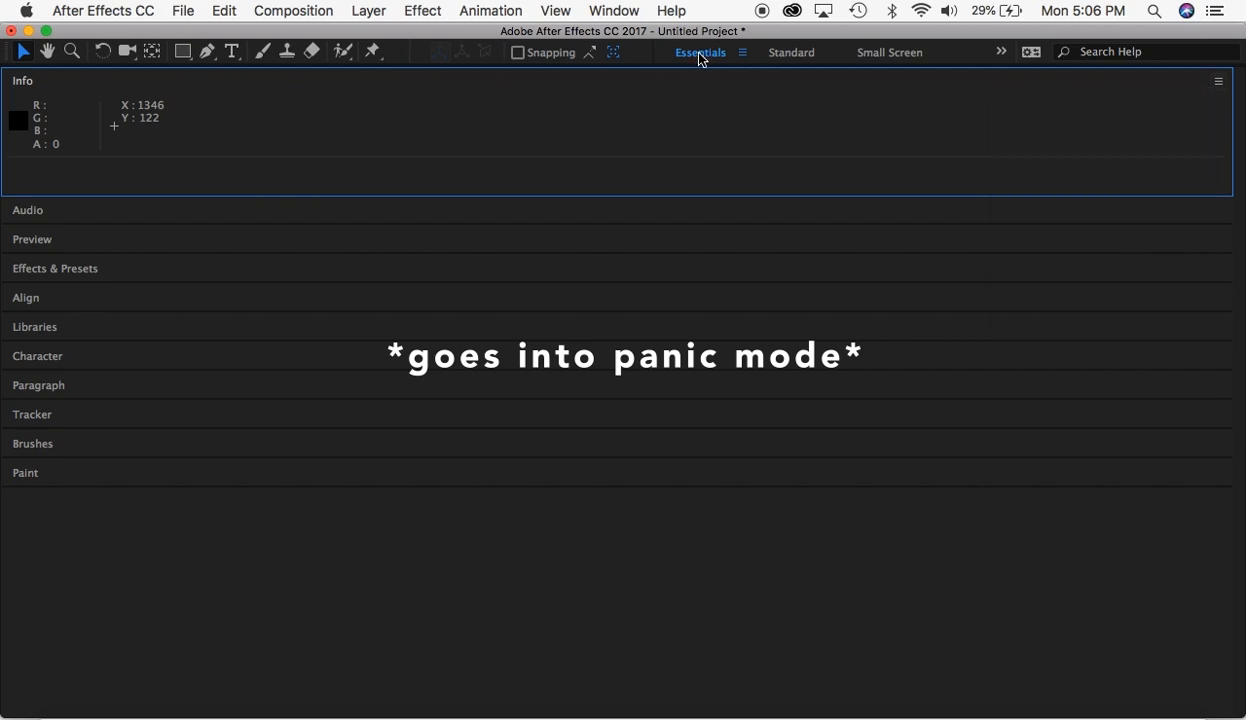
{"action": "left_click", "coordinate": [813, 58]}
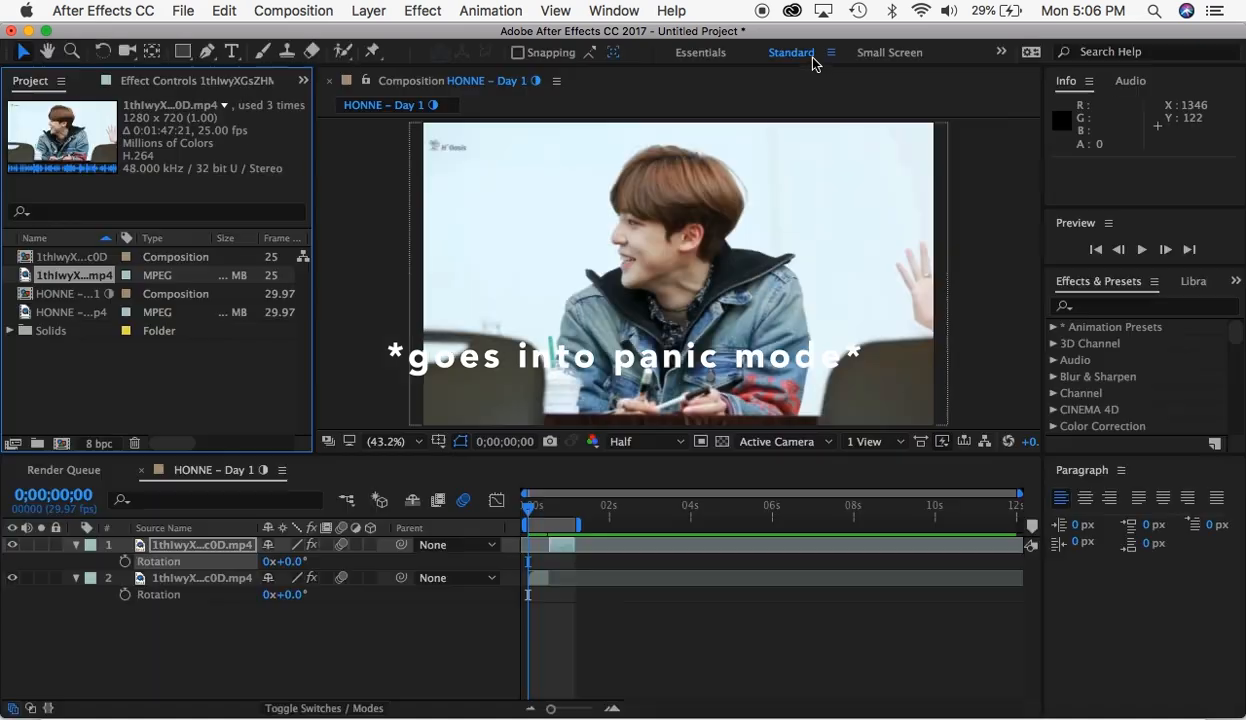
{"action": "left_click", "coordinate": [692, 56]}
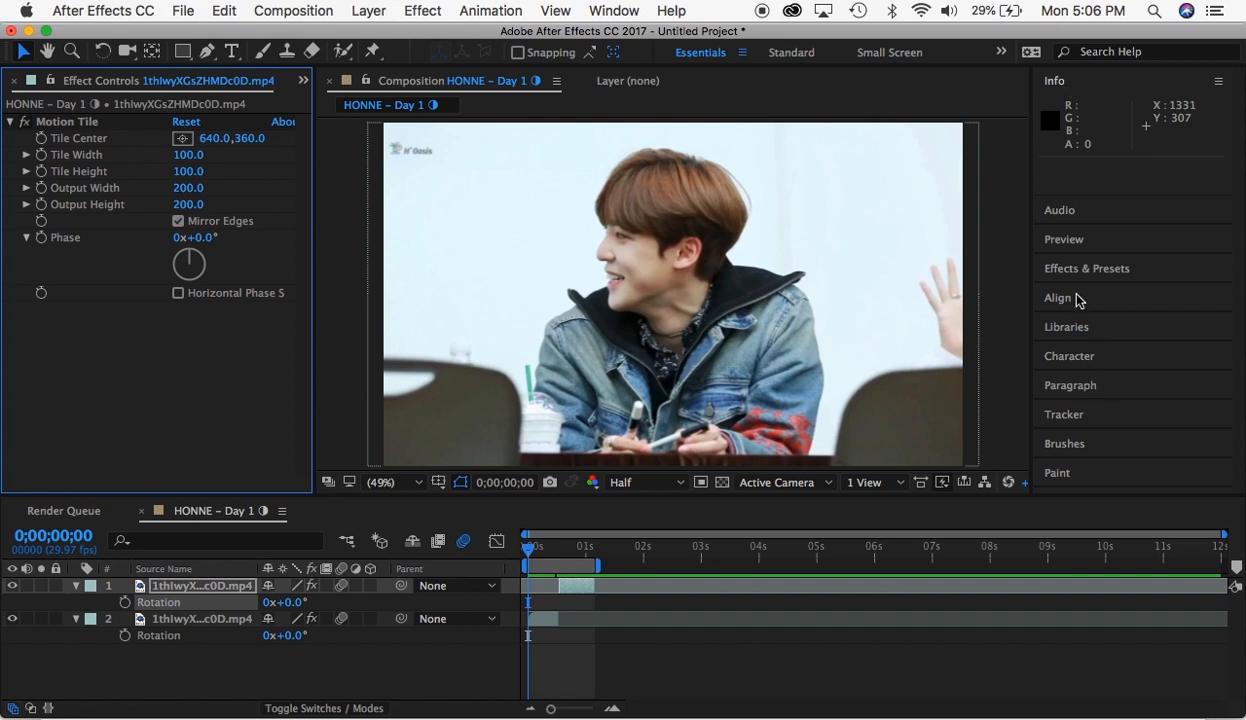
{"action": "left_click", "coordinate": [1078, 328]}
{"action": "left_click", "coordinate": [1079, 169]}
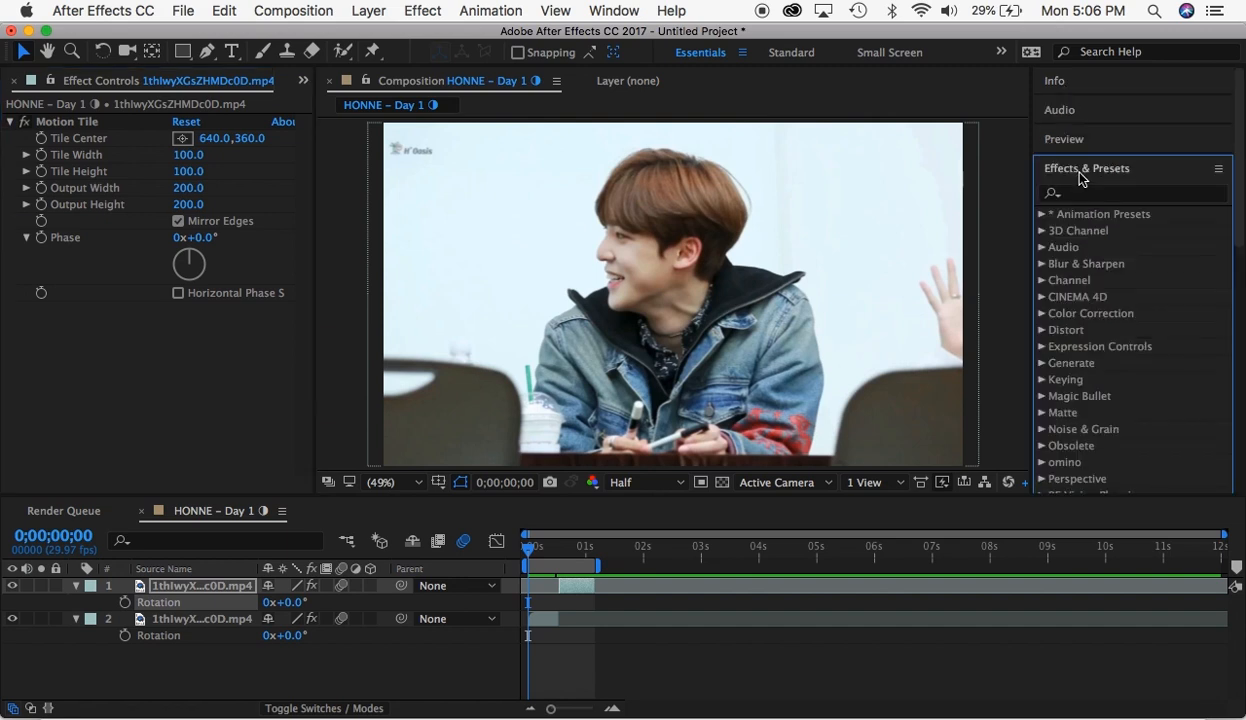
{"action": "left_click", "coordinate": [1092, 170]}
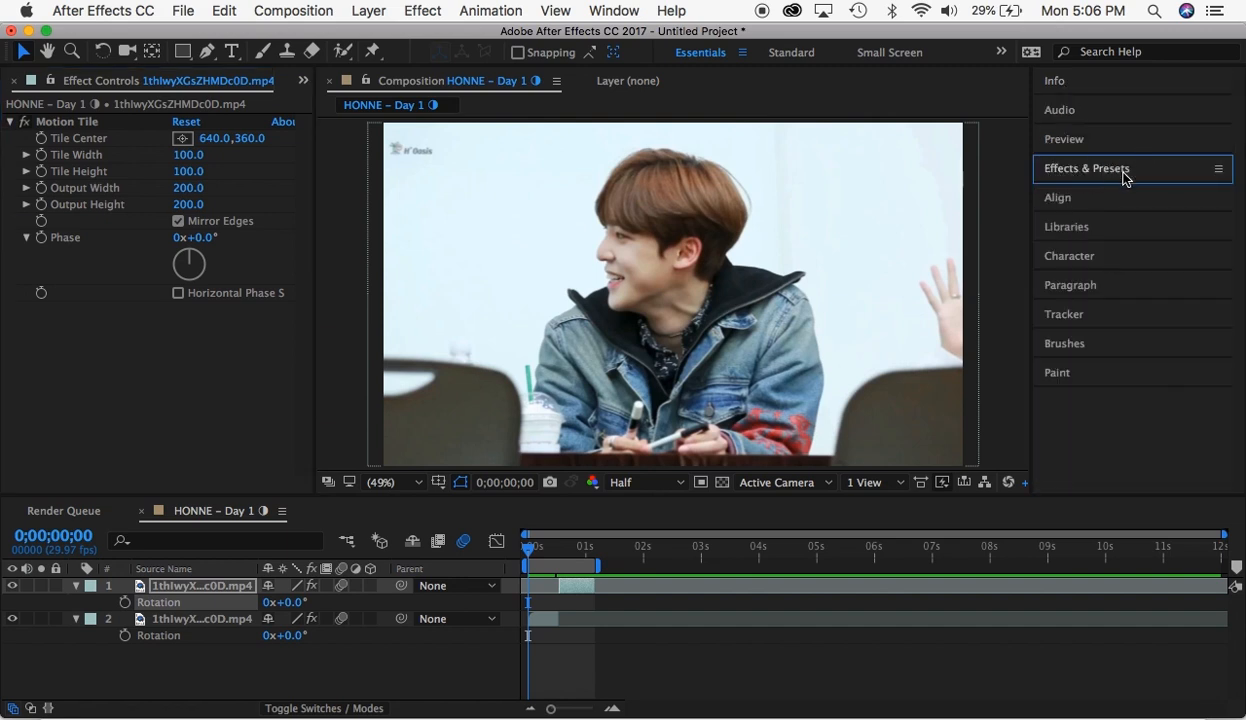
{"action": "left_click", "coordinate": [1120, 176]}
{"action": "left_click", "coordinate": [1113, 174]}
{"action": "left_click", "coordinate": [1072, 287]}
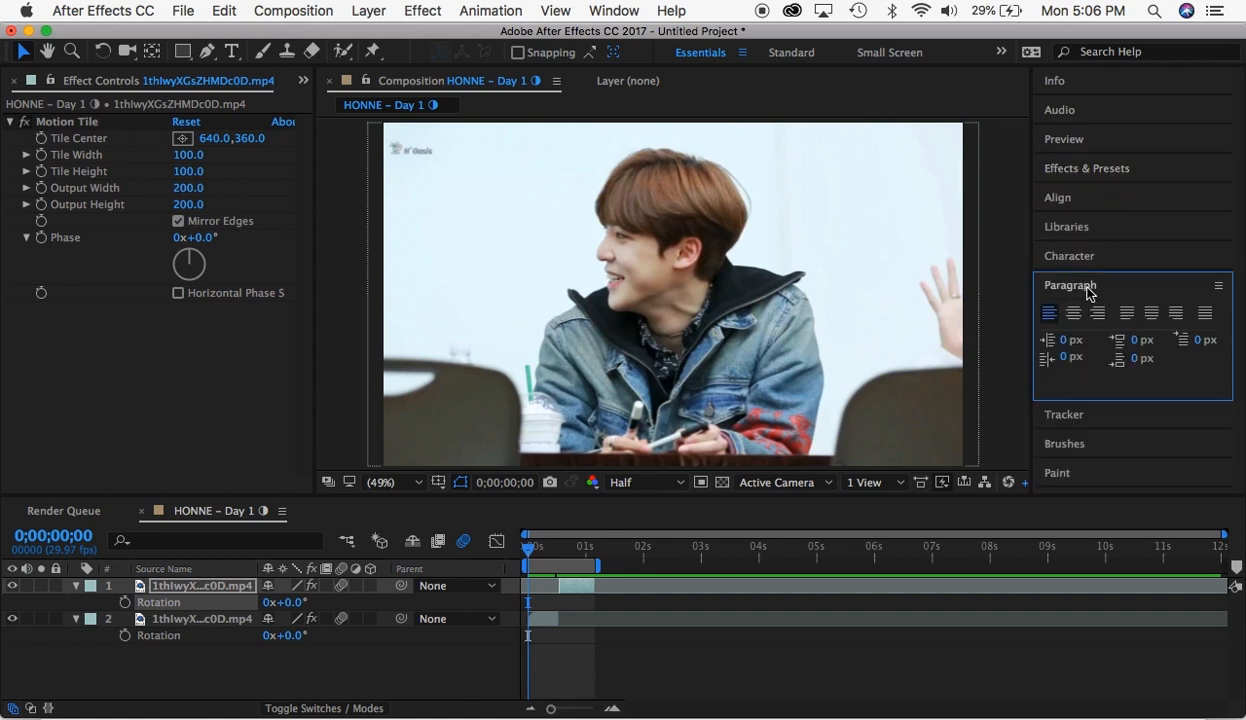
{"action": "left_click", "coordinate": [1089, 290]}
{"action": "left_click", "coordinate": [1070, 316]}
{"action": "key", "text": "grave"}
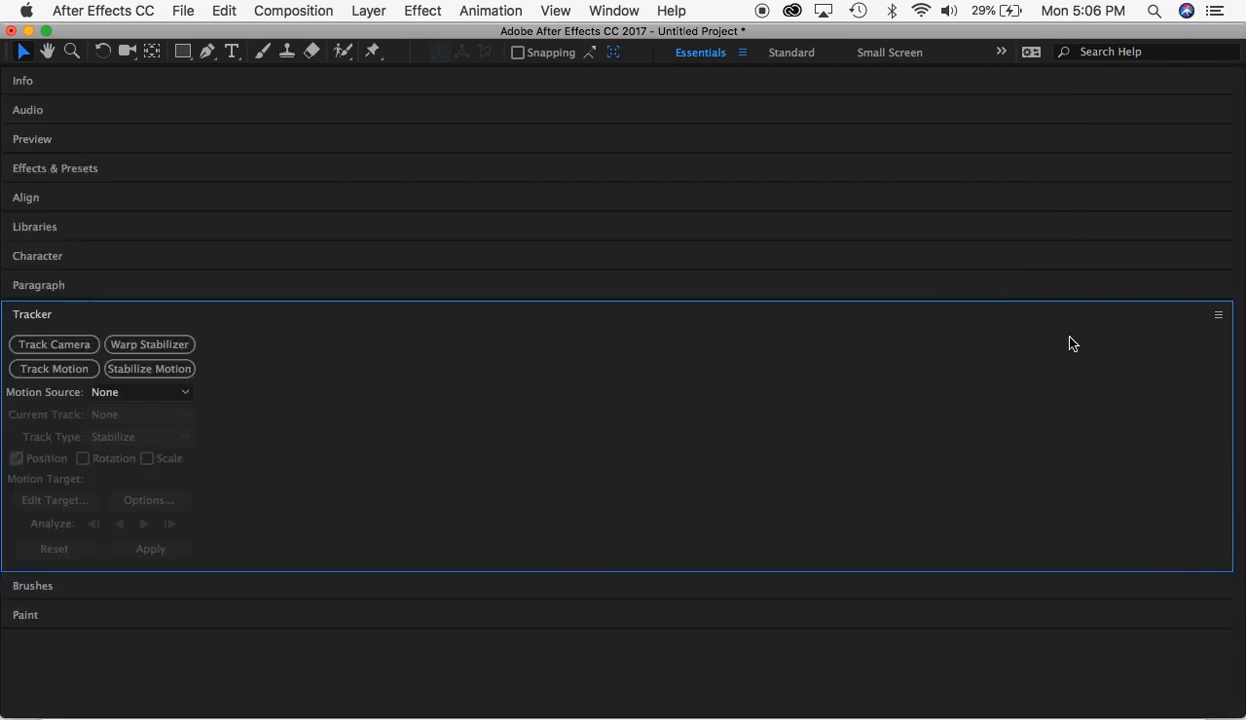
{"action": "left_click", "coordinate": [49, 316]}
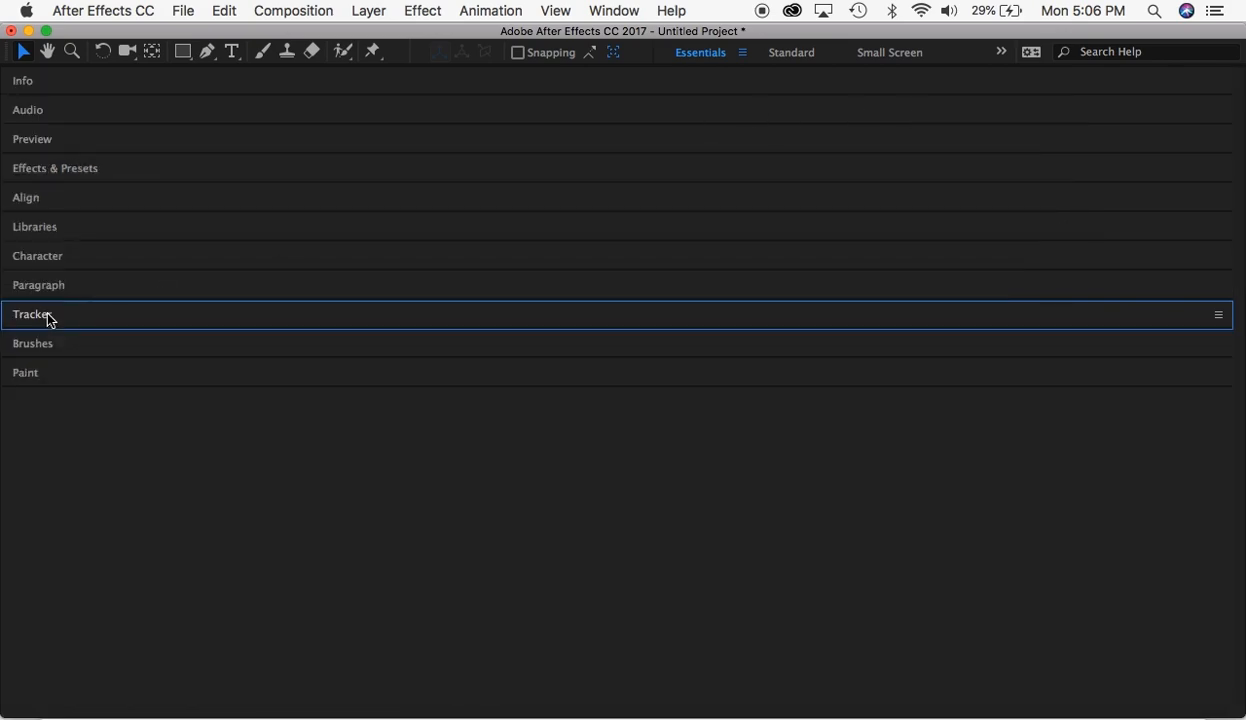
- Bring back the full Essentials layout, collapse the Tracker options and show the Paragraph settings
{"action": "left_click", "coordinate": [718, 55]}
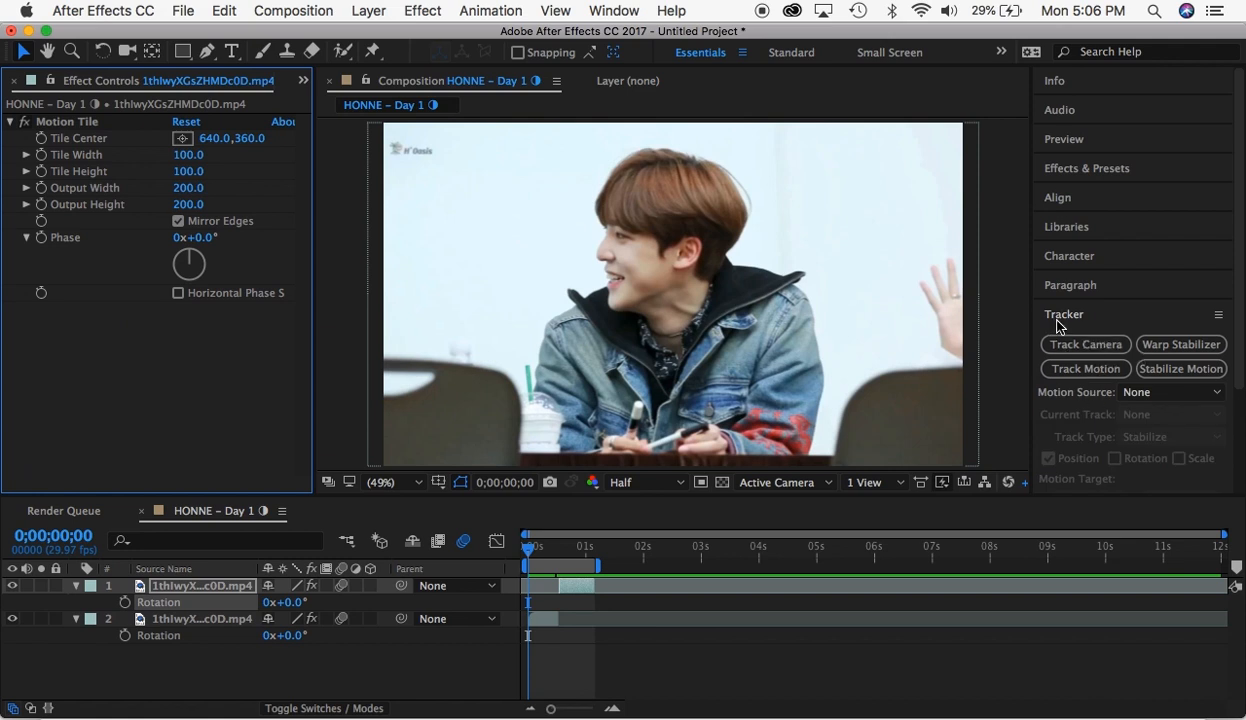
{"action": "left_click", "coordinate": [1060, 320]}
{"action": "left_click", "coordinate": [1063, 345]}
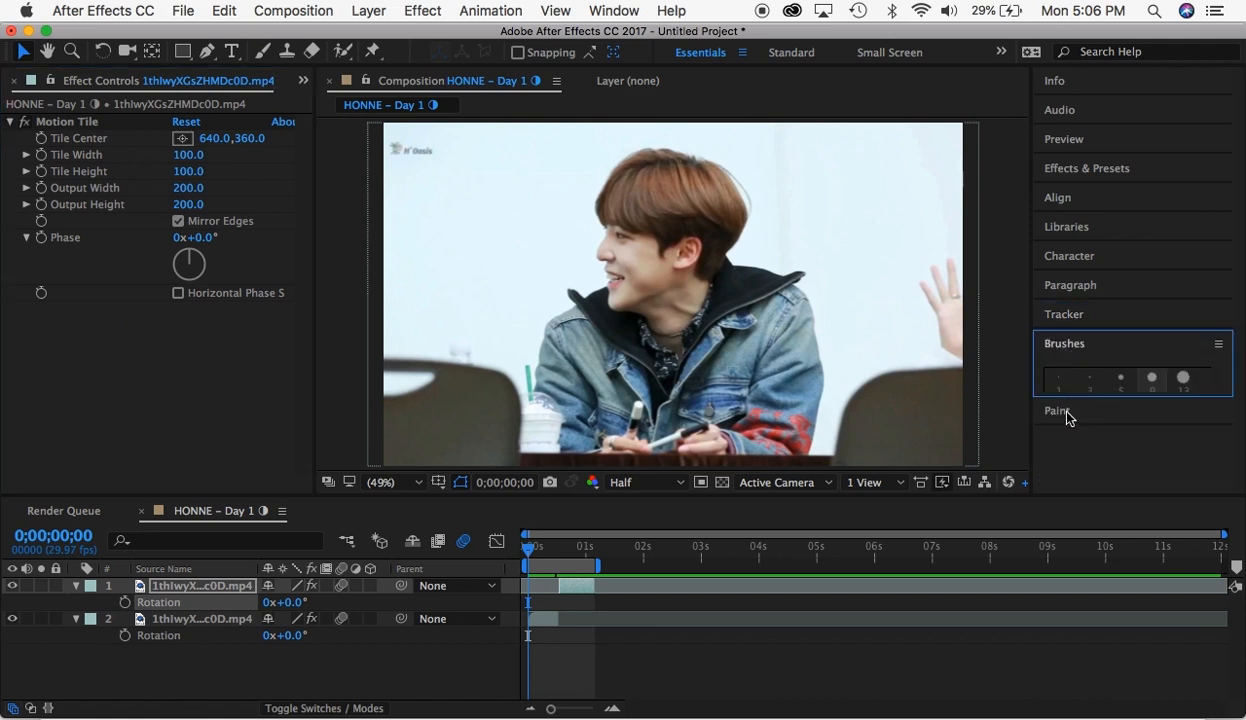
{"action": "left_click", "coordinate": [1045, 284]}
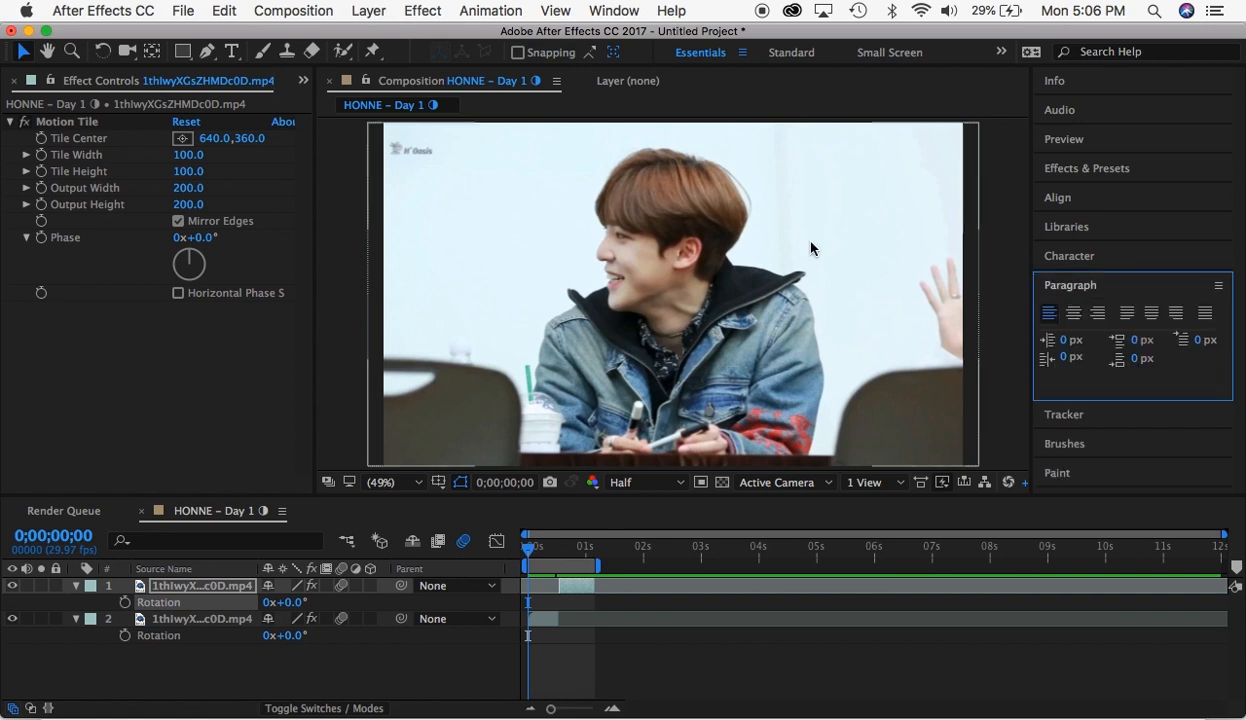
- Add a text layer over the pale background at 0;00;00;19 containing the sample text "rvneiruhgeriugiurgveriugrugihgerherighreghi"
{"action": "left_click", "coordinate": [565, 547]}
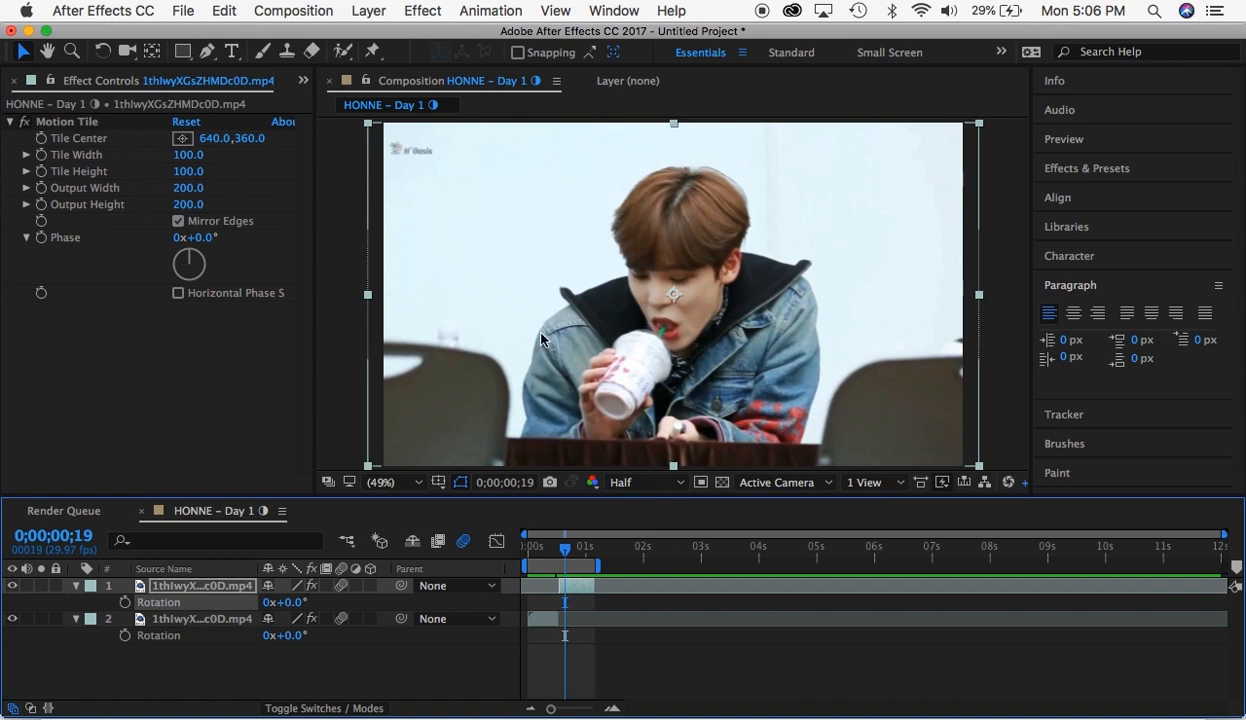
{"action": "key", "text": "super+t"}
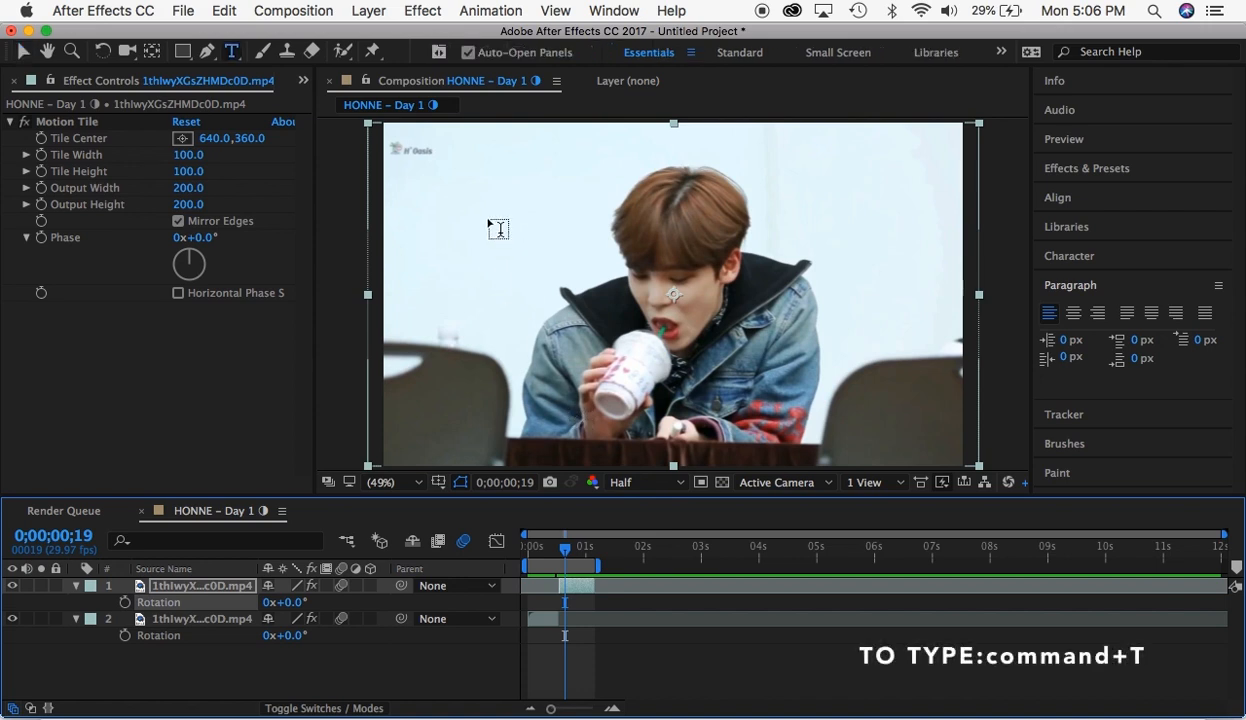
{"action": "left_click", "coordinate": [486, 220]}
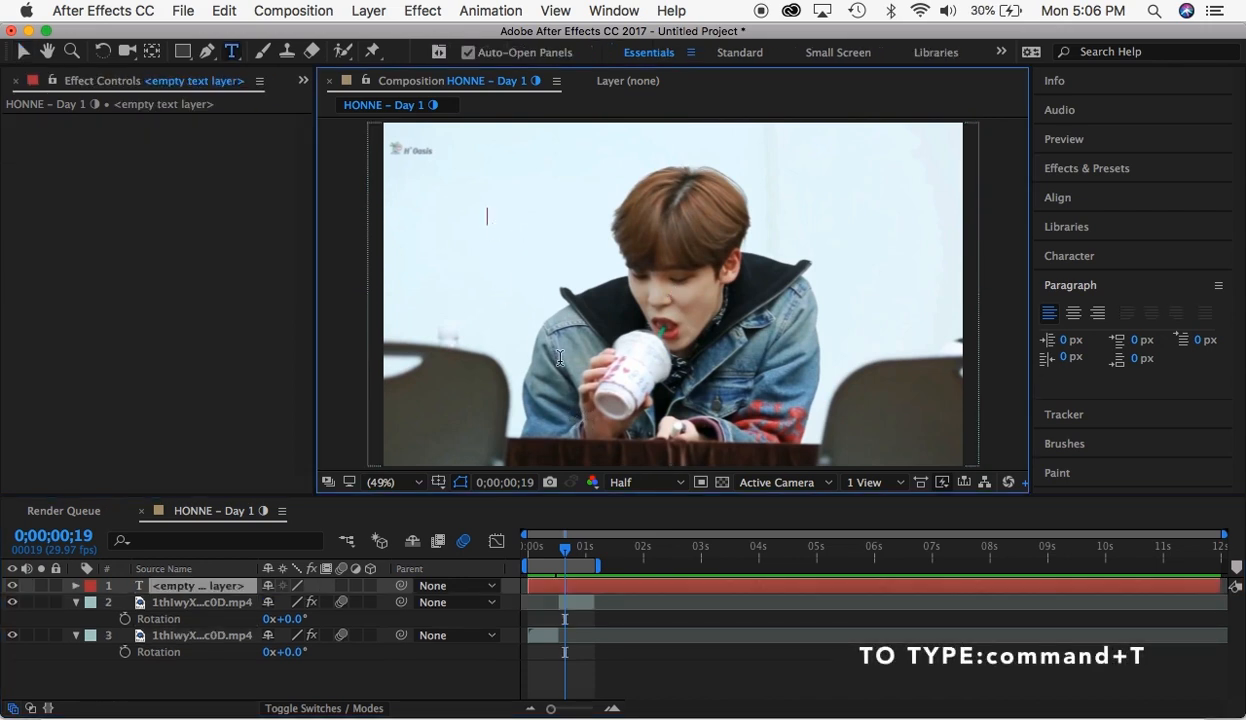
{"action": "type", "text": "rvneiruhgeriug"}
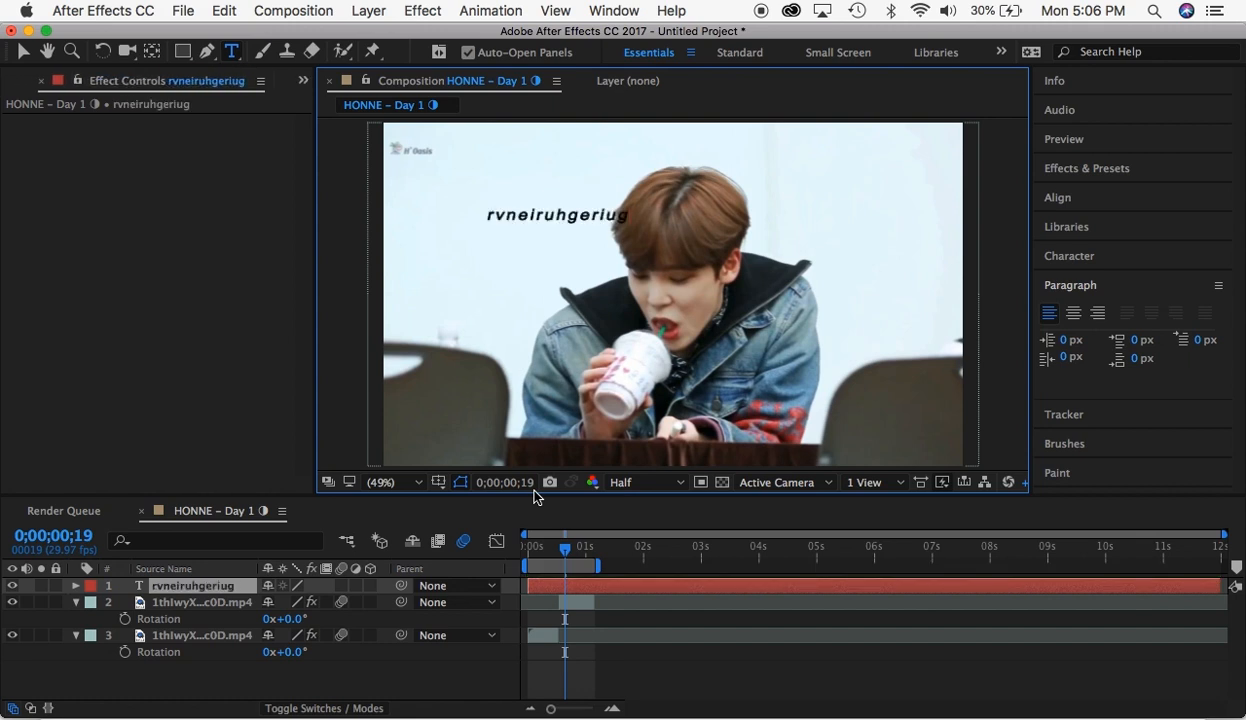
{"action": "type", "text": "iurgverlugrugihgerherighreghi"}
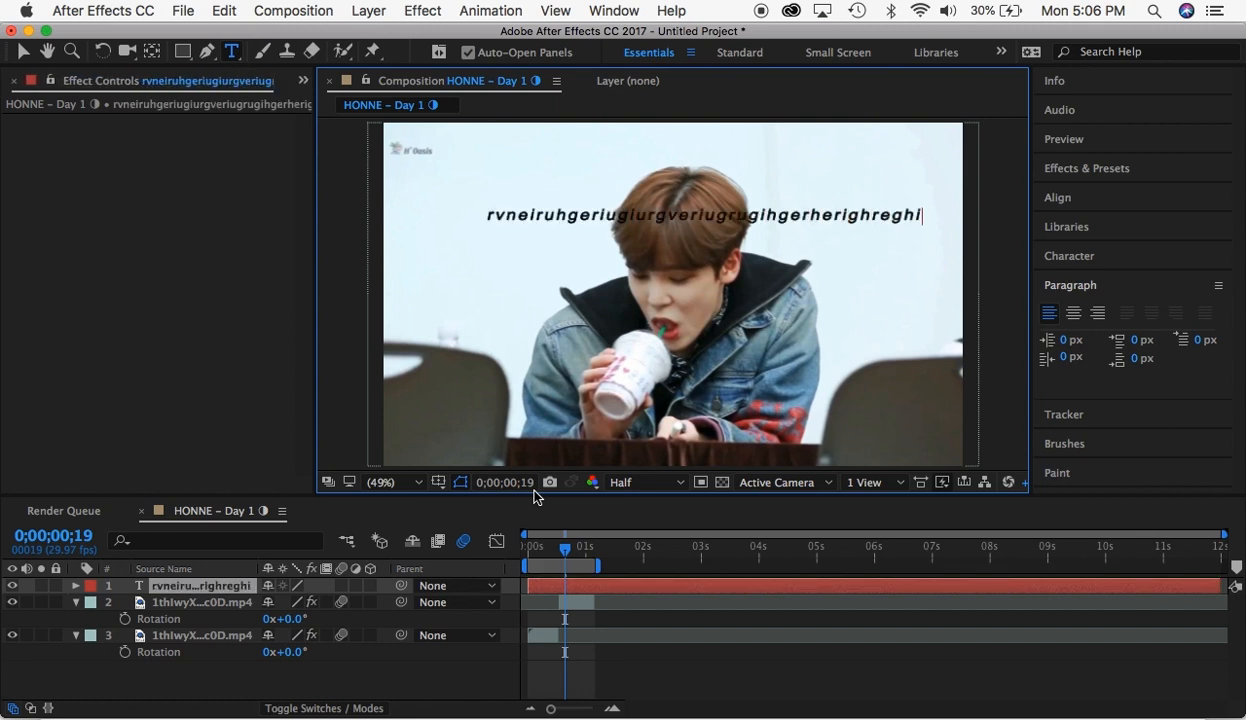
- Undo the sample text entry and delete the empty text layer
{"action": "key", "text": "super+z"}
{"action": "key", "text": "super+z"}
{"action": "left_click", "coordinate": [595, 589]}
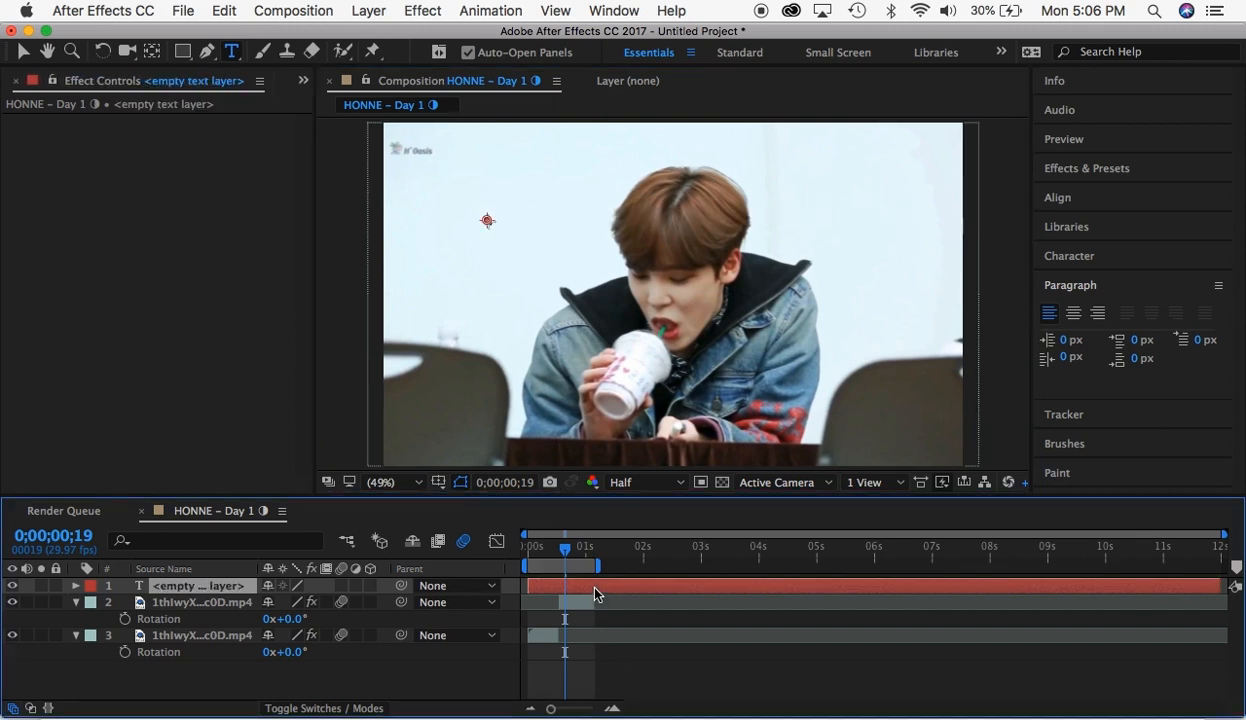
{"action": "key", "text": "Delete"}
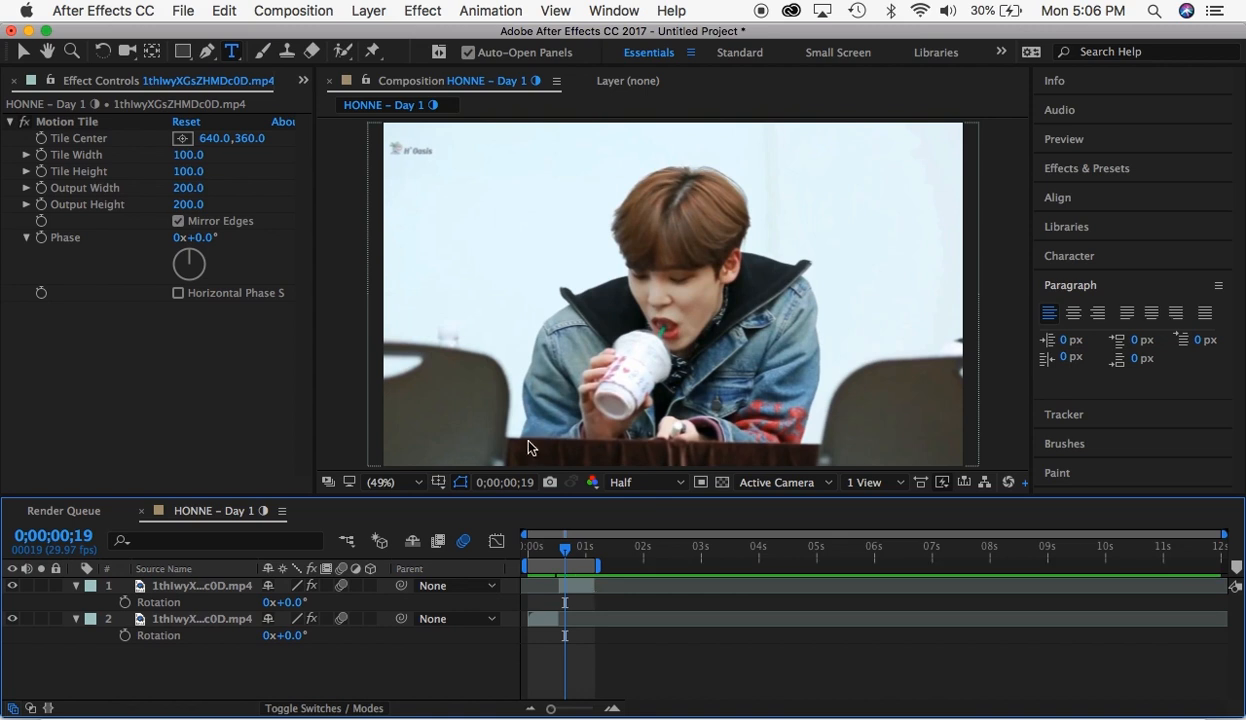
- Pan the composition frame with the Hand tool and magnify it to 200% with the Zoom tool
{"action": "left_click", "coordinate": [48, 55]}
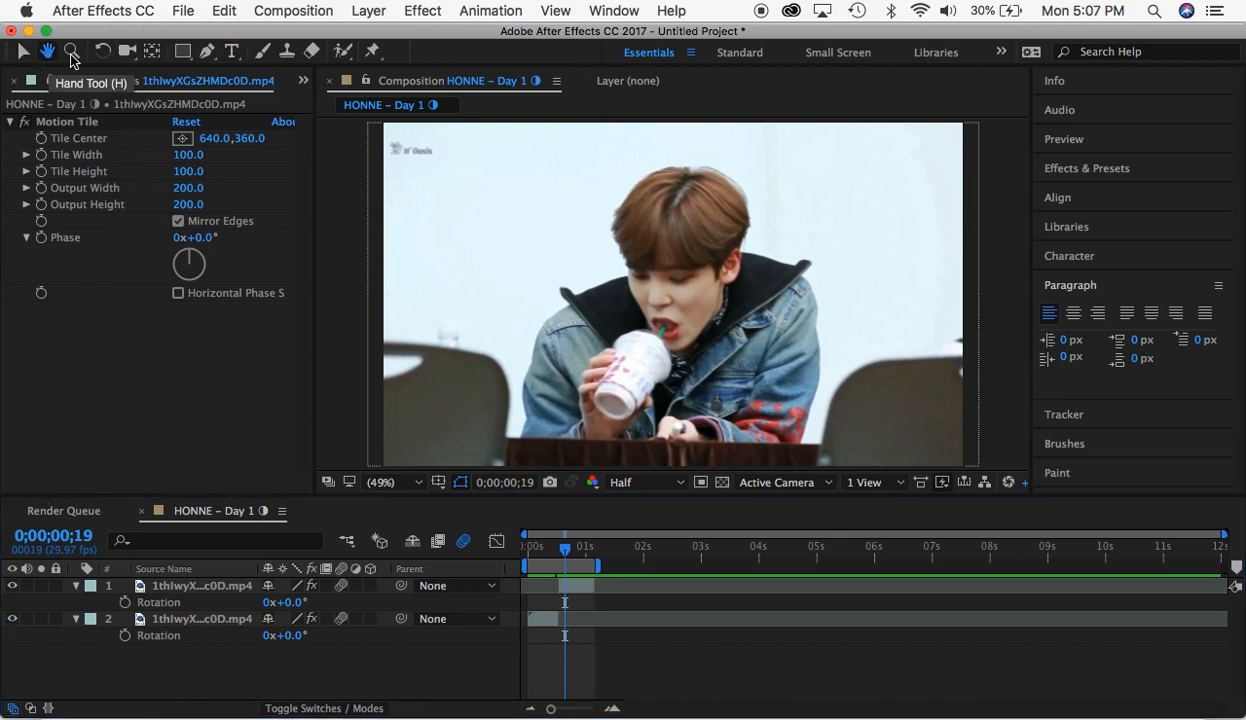
{"action": "left_click_drag", "start_coordinate": [657, 252], "coordinate": [683, 227]}
{"action": "key", "text": "super+z"}
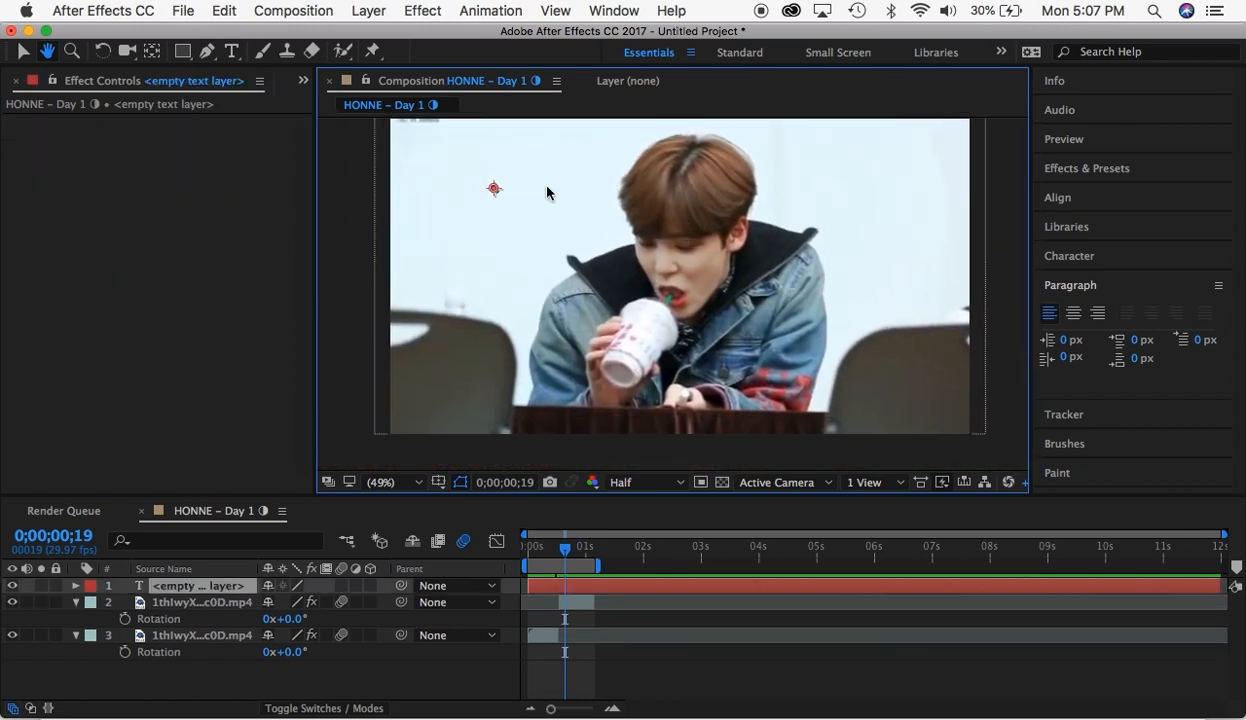
{"action": "left_click", "coordinate": [72, 55]}
{"action": "left_click", "coordinate": [612, 241]}
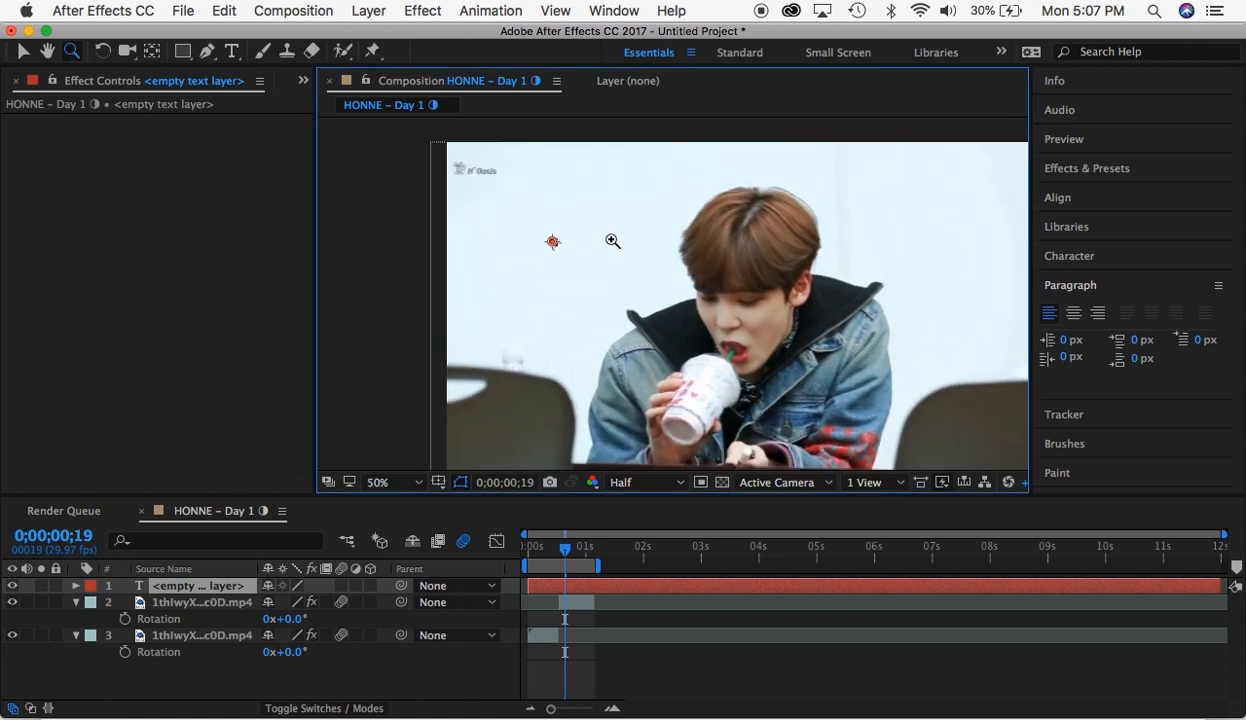
{"action": "left_click", "coordinate": [612, 241]}
{"action": "left_click", "coordinate": [612, 241]}
- Undo back to the upper clip's Rotation keyframes, move to 0;00;01;03 and fit the composition in the viewer
{"action": "key", "text": "super+z"}
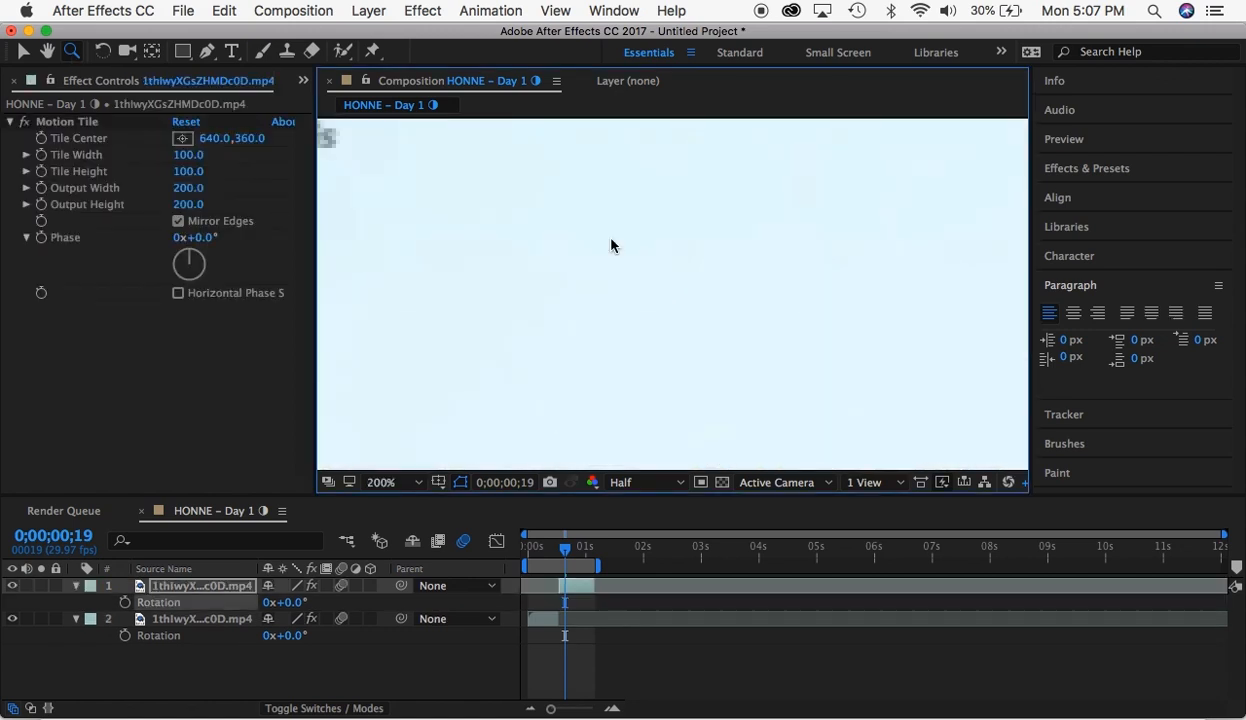
{"action": "key", "text": "k"}
{"action": "left_click", "coordinate": [388, 482]}
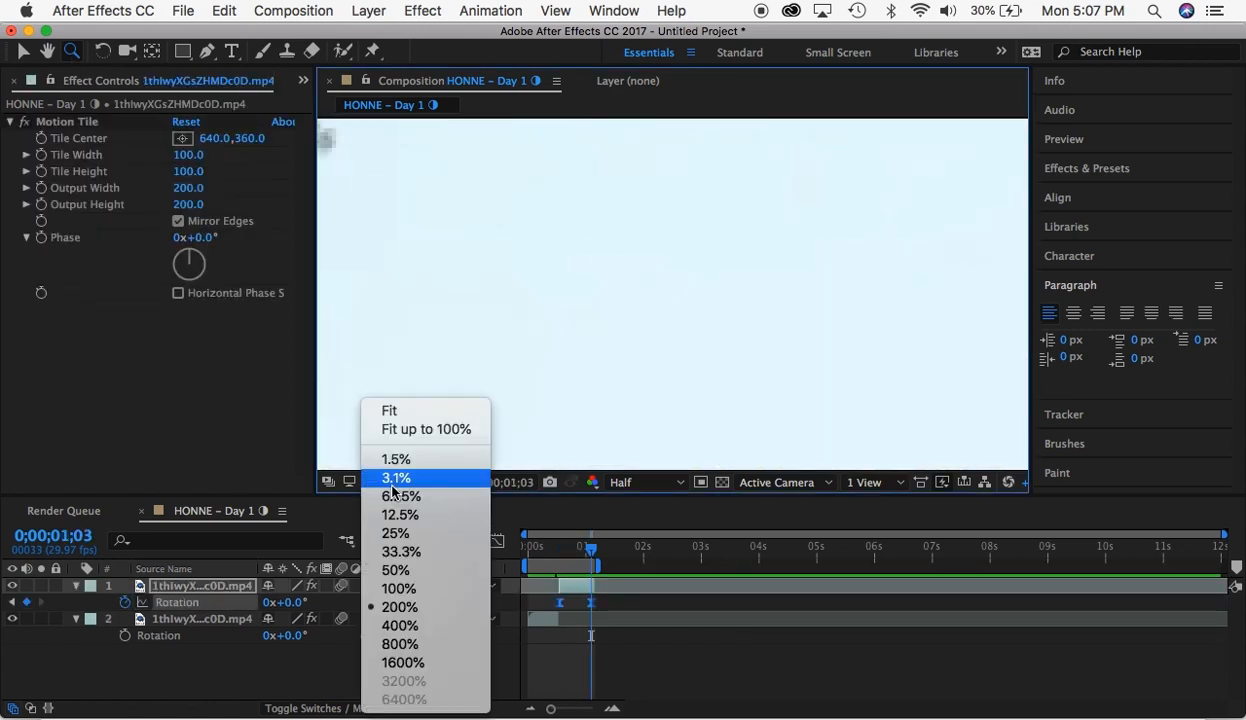
{"action": "left_click", "coordinate": [390, 412]}
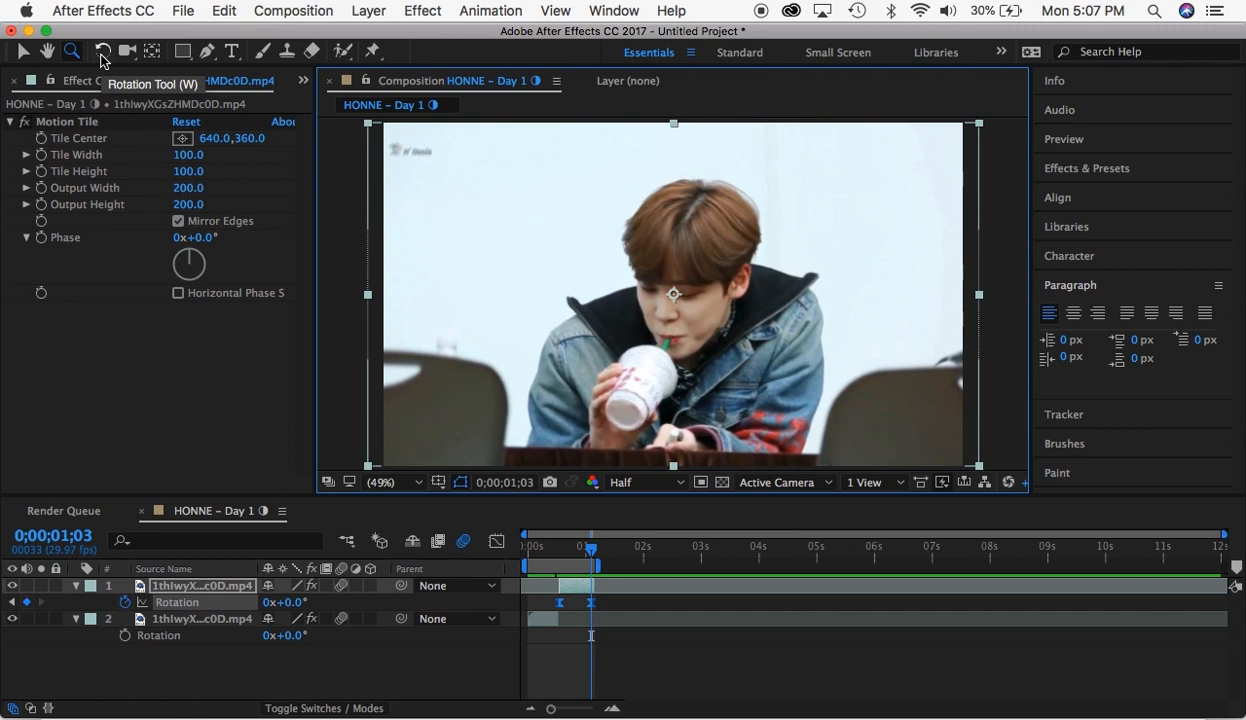
- Move the upper clip's anchor point toward the frame's upper right with Pan Behind, and reset it to the clip's centre
{"action": "left_click", "coordinate": [152, 51]}
{"action": "left_click_drag", "start_coordinate": [673, 293], "coordinate": [862, 207]}
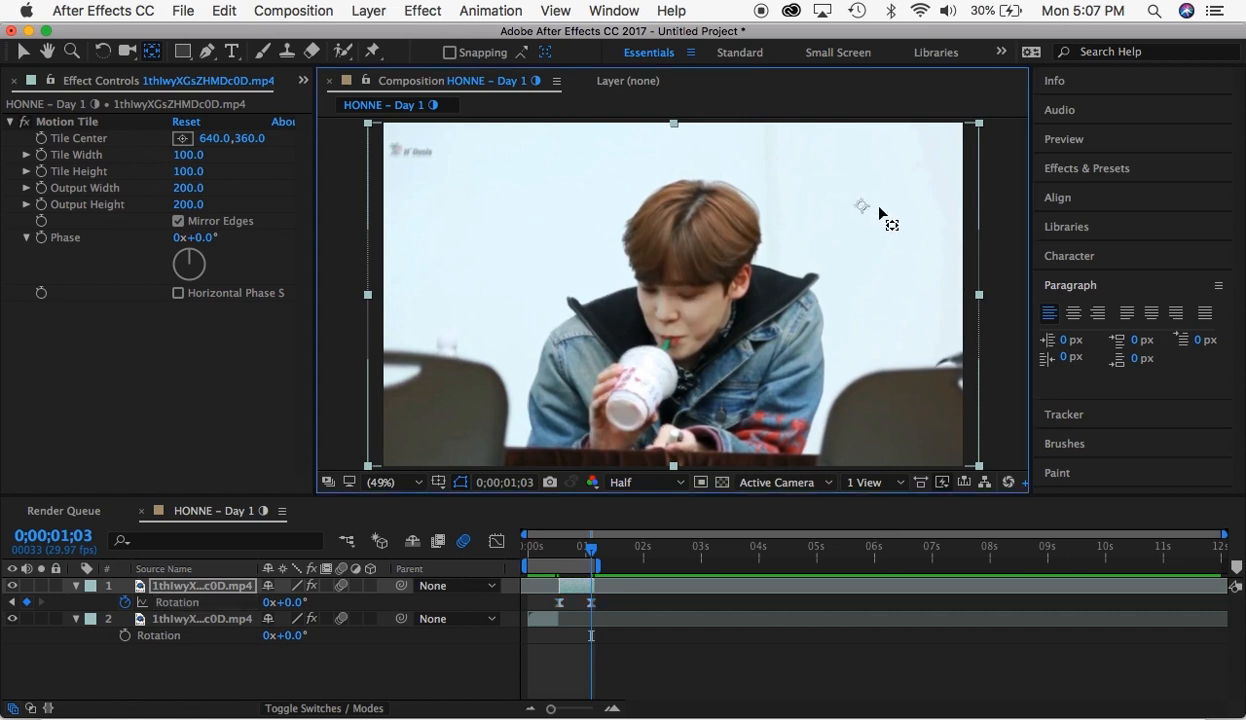
{"action": "double_click", "coordinate": [152, 51]}
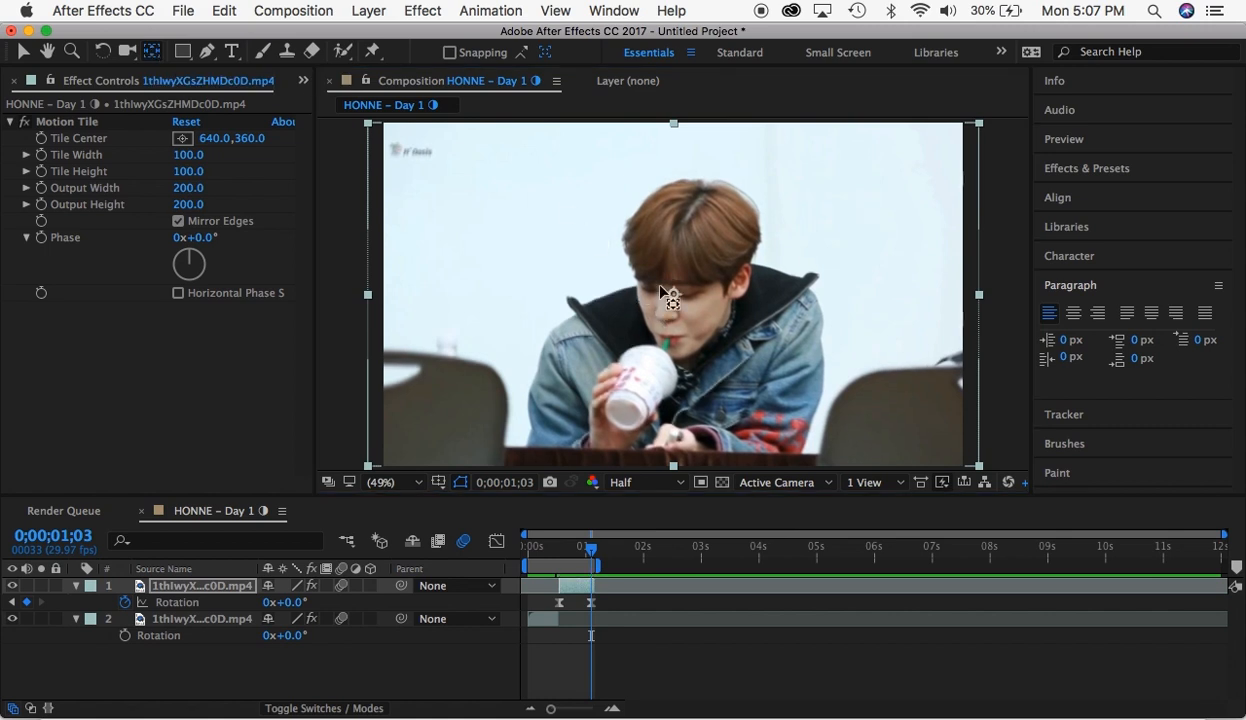
- Draw a full-height rectangular mask around the middle of the upper clip and undo it
{"action": "left_click", "coordinate": [182, 51]}
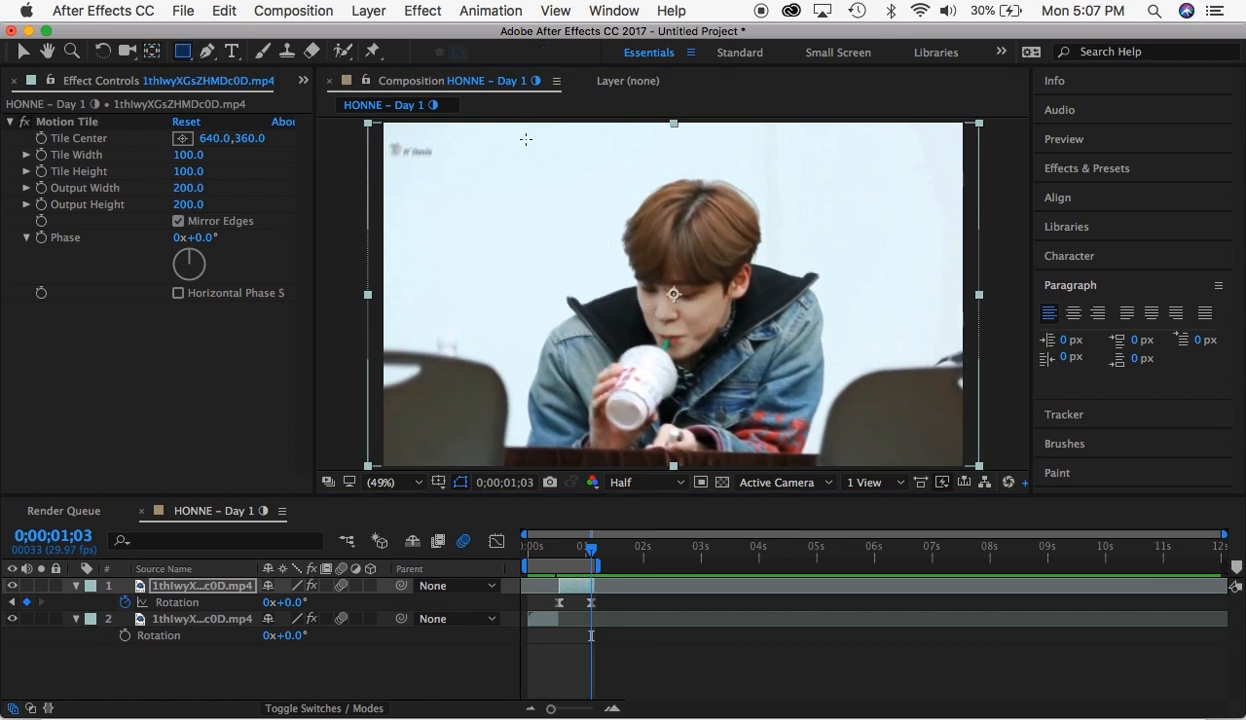
{"action": "left_click_drag", "start_coordinate": [477, 123], "coordinate": [858, 470]}
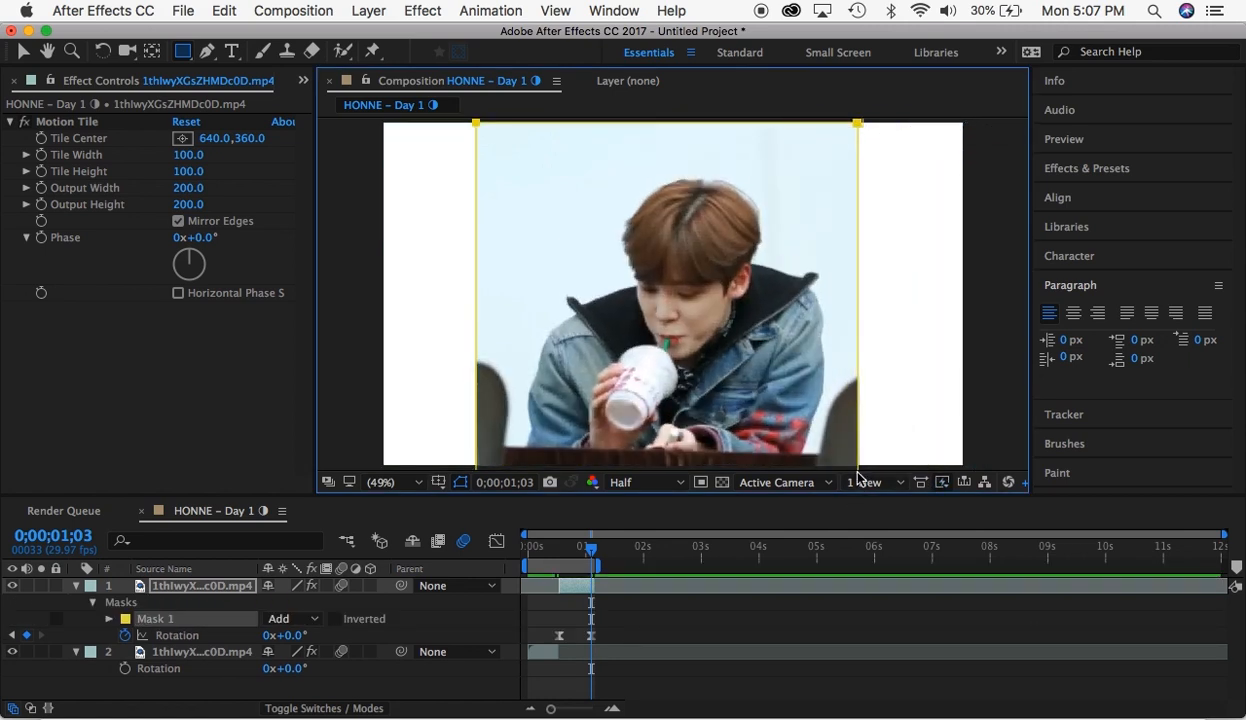
{"action": "key", "text": "ctrl+z"}
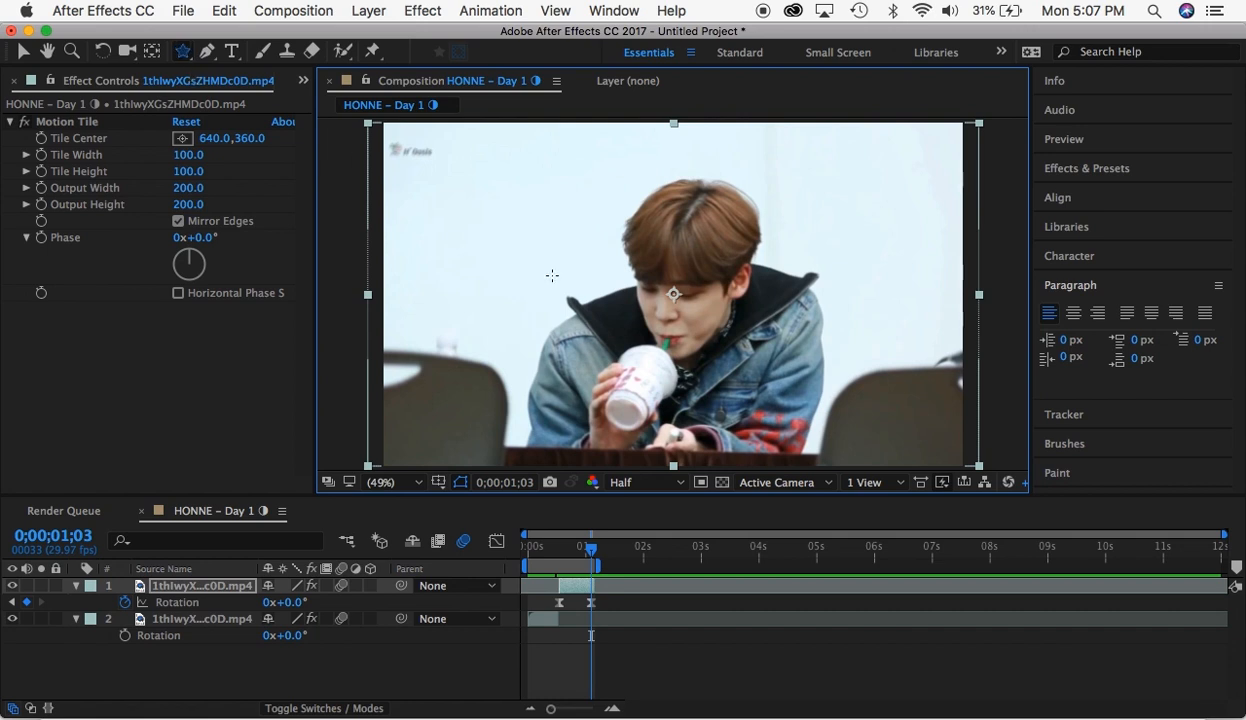
- Draw three star masks across the upper clip from left to right and undo all of them
{"action": "left_click_drag", "start_coordinate": [465, 195], "coordinate": [519, 242]}
{"action": "left_click_drag", "start_coordinate": [642, 256], "coordinate": [720, 355]}
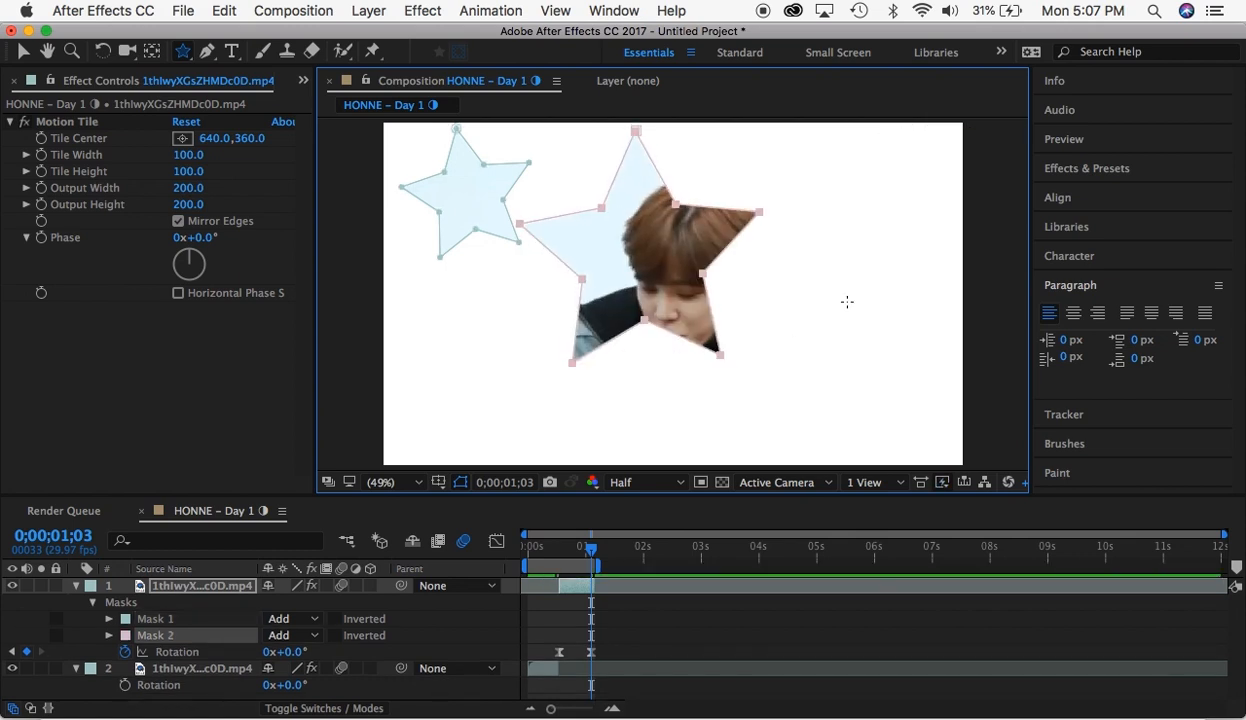
{"action": "left_click_drag", "start_coordinate": [847, 301], "coordinate": [917, 392]}
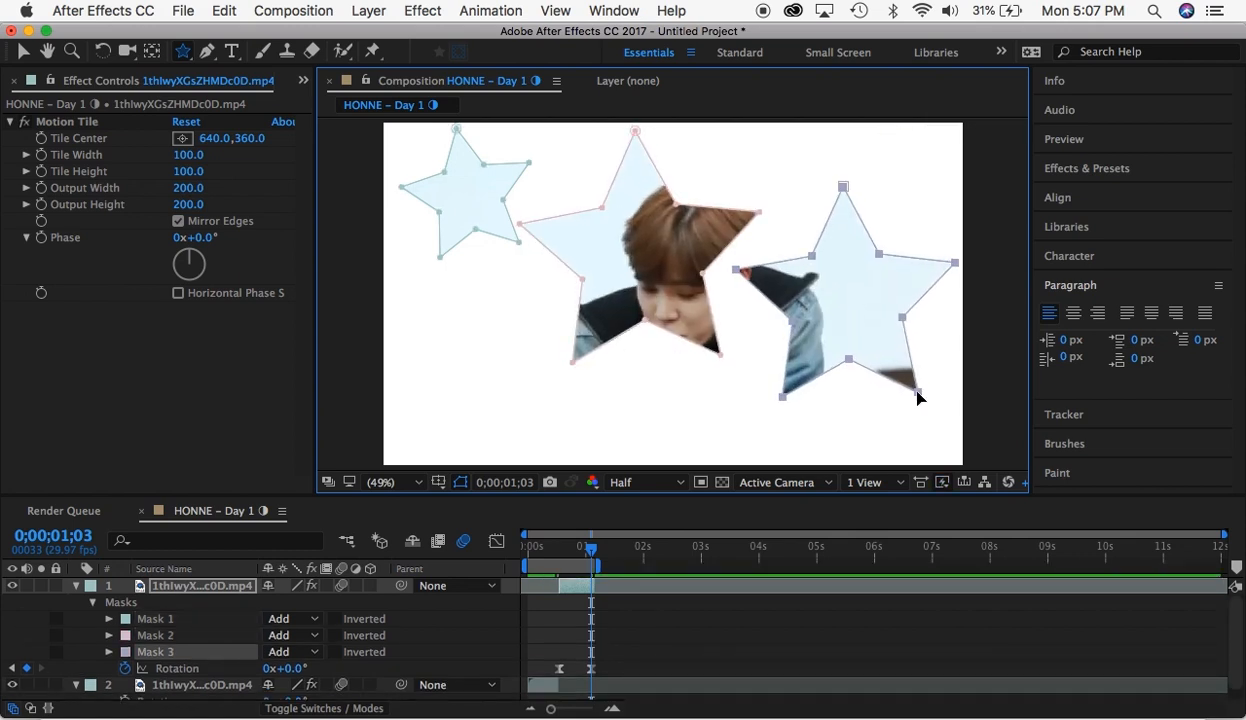
{"action": "key", "text": "ctrl+z"}
{"action": "key", "text": "ctrl+z"}
{"action": "key", "text": "ctrl+z"}
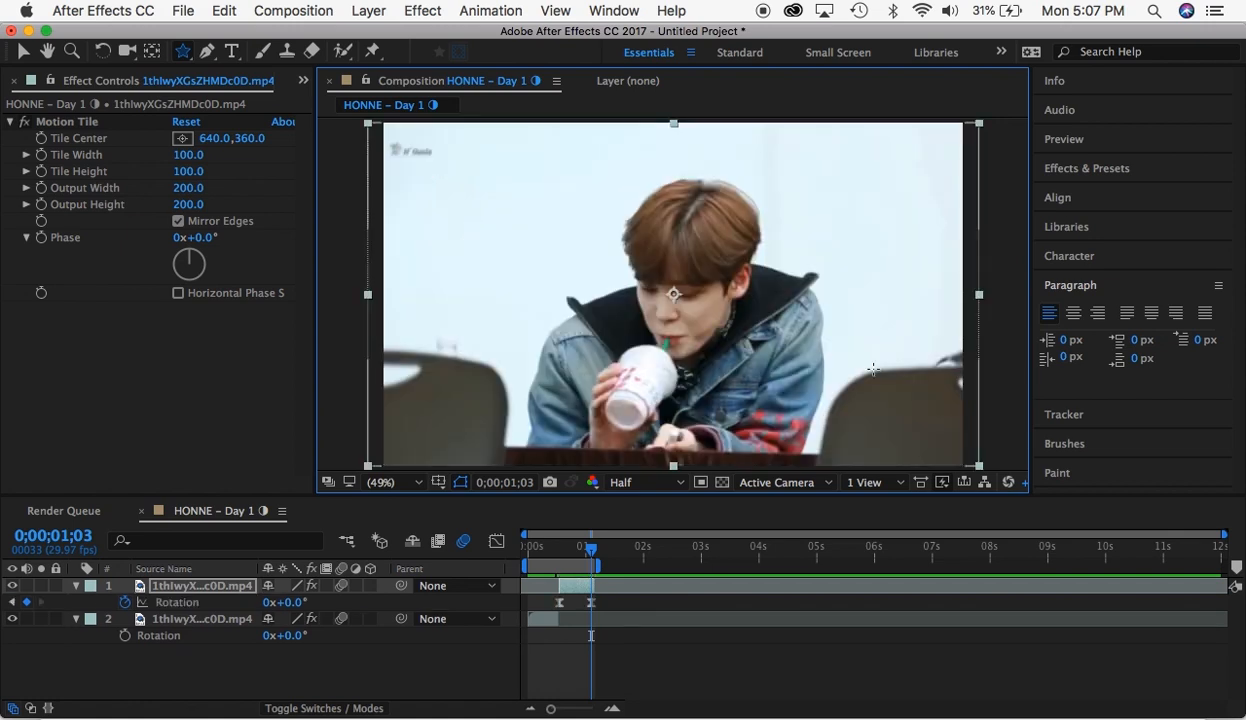
- Draw a closed freeform mask around the jacket collar and shoulder on the upper clip with the Pen tool
{"action": "left_click", "coordinate": [207, 50]}
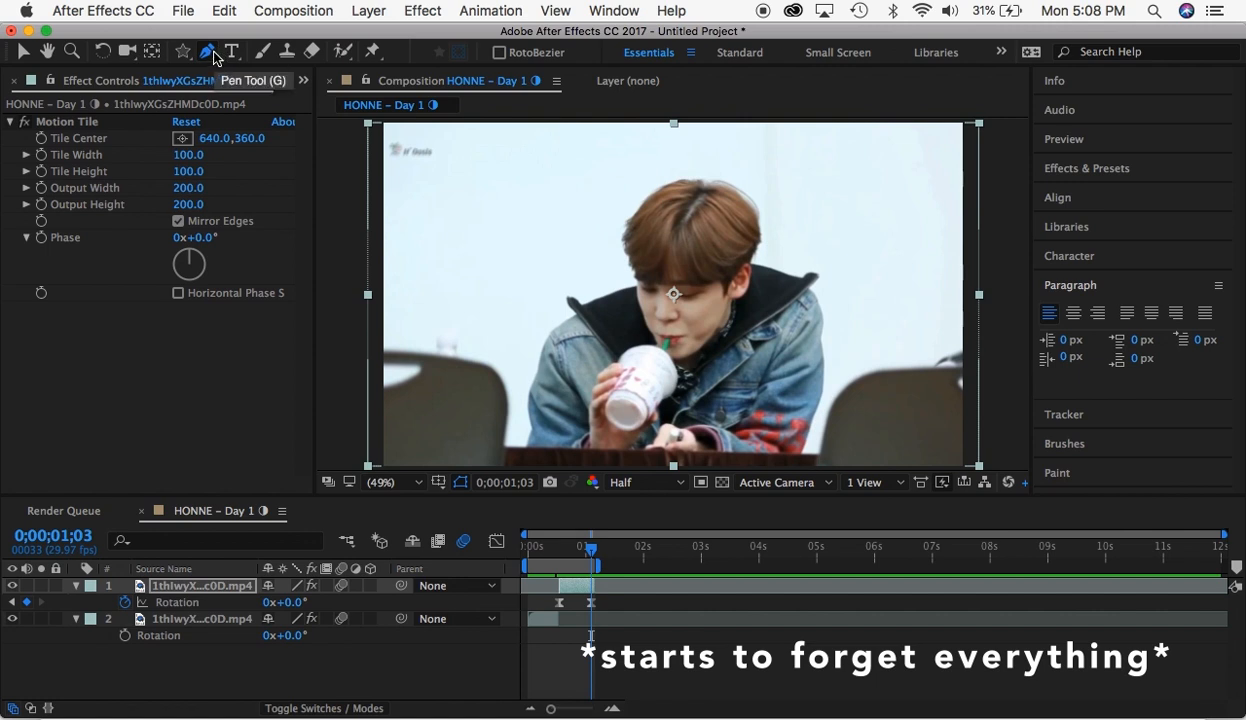
{"action": "left_click", "coordinate": [555, 327]}
{"action": "left_click", "coordinate": [569, 301]}
{"action": "left_click", "coordinate": [586, 300]}
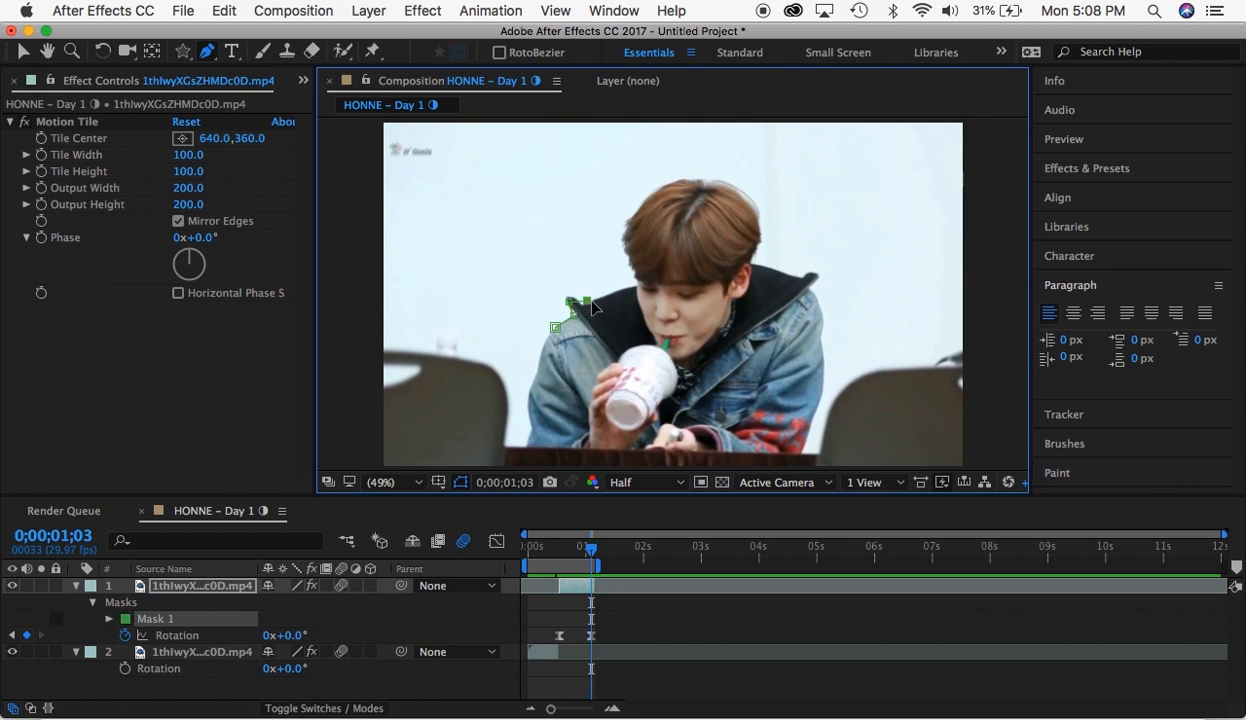
{"action": "left_click", "coordinate": [622, 290]}
{"action": "left_click", "coordinate": [652, 317]}
{"action": "left_click", "coordinate": [654, 357]}
{"action": "left_click", "coordinate": [609, 373]}
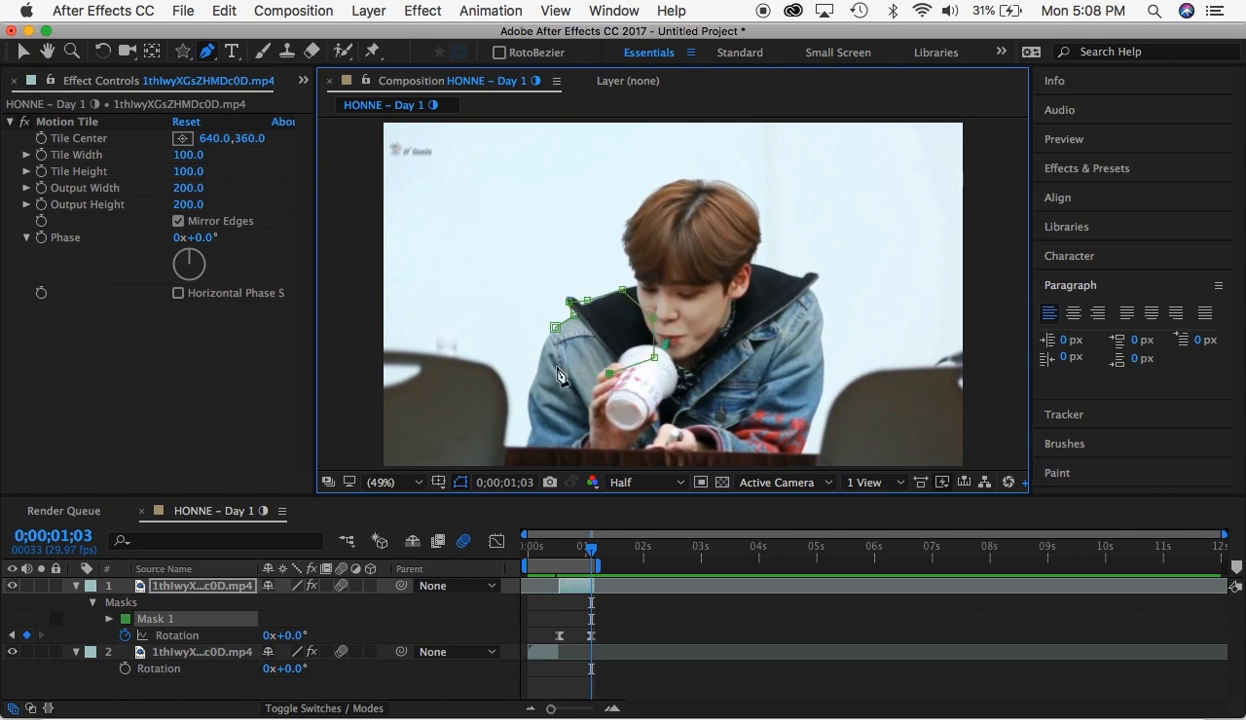
{"action": "left_click", "coordinate": [551, 360]}
{"action": "left_click", "coordinate": [555, 328]}
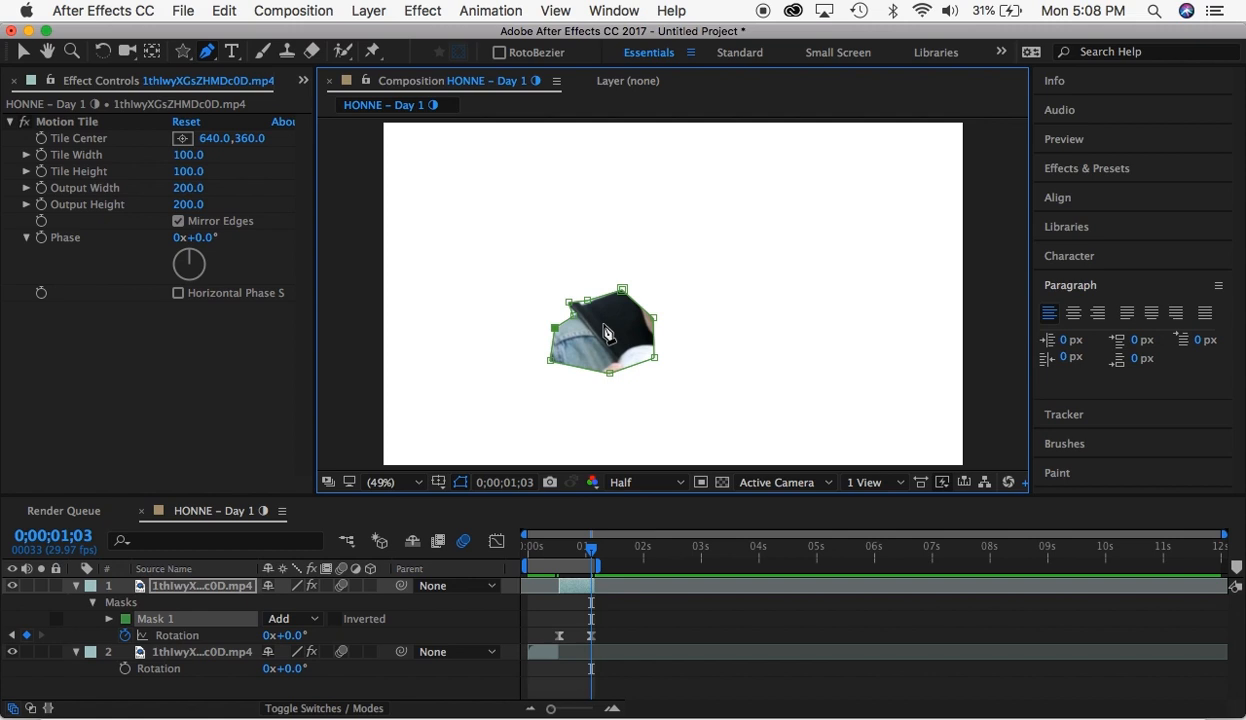
- Undo the freeform Pen mask on the upper clip
{"action": "key", "text": "super+z"}
{"action": "key", "text": "super+z"}
{"action": "key", "text": "super+z"}
{"action": "key", "text": "super+z"}
{"action": "key", "text": "super+z"}
{"action": "key", "text": "super+z"}
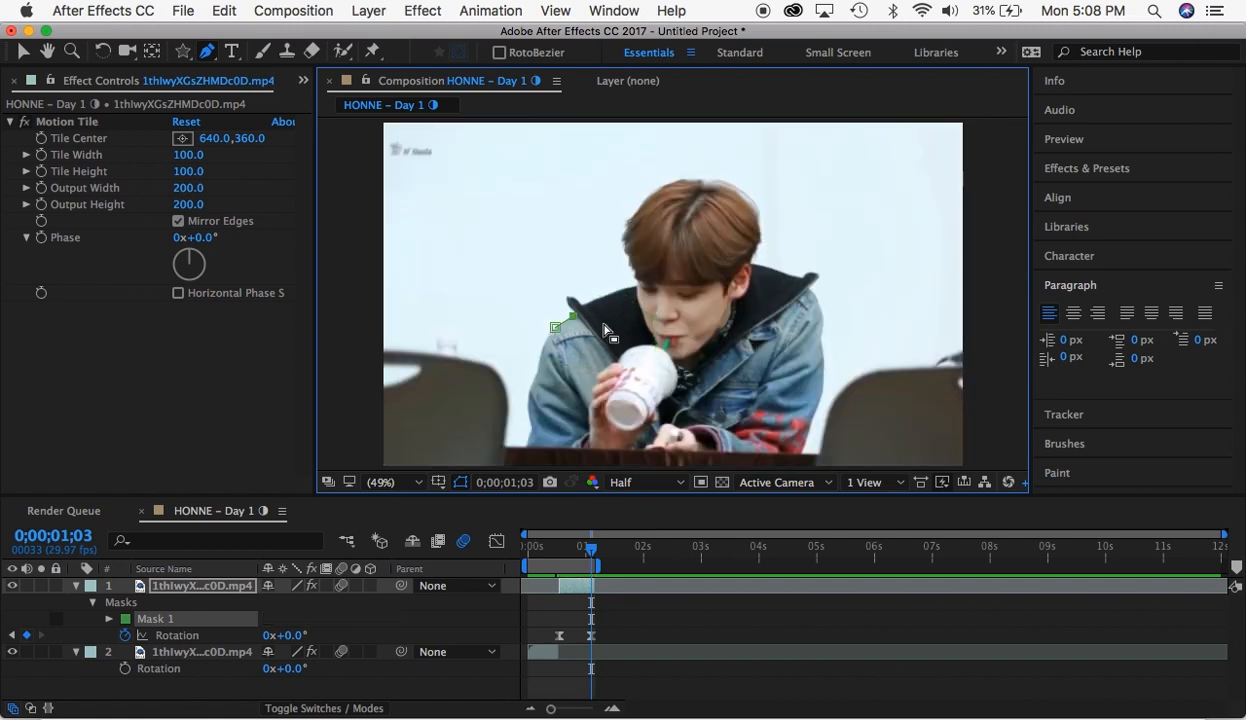
{"action": "key", "text": "super+z"}
- Paint a Brush stroke on the pale background in the upper clip's Layer view and review the stroke Duration options
{"action": "left_click", "coordinate": [231, 51]}
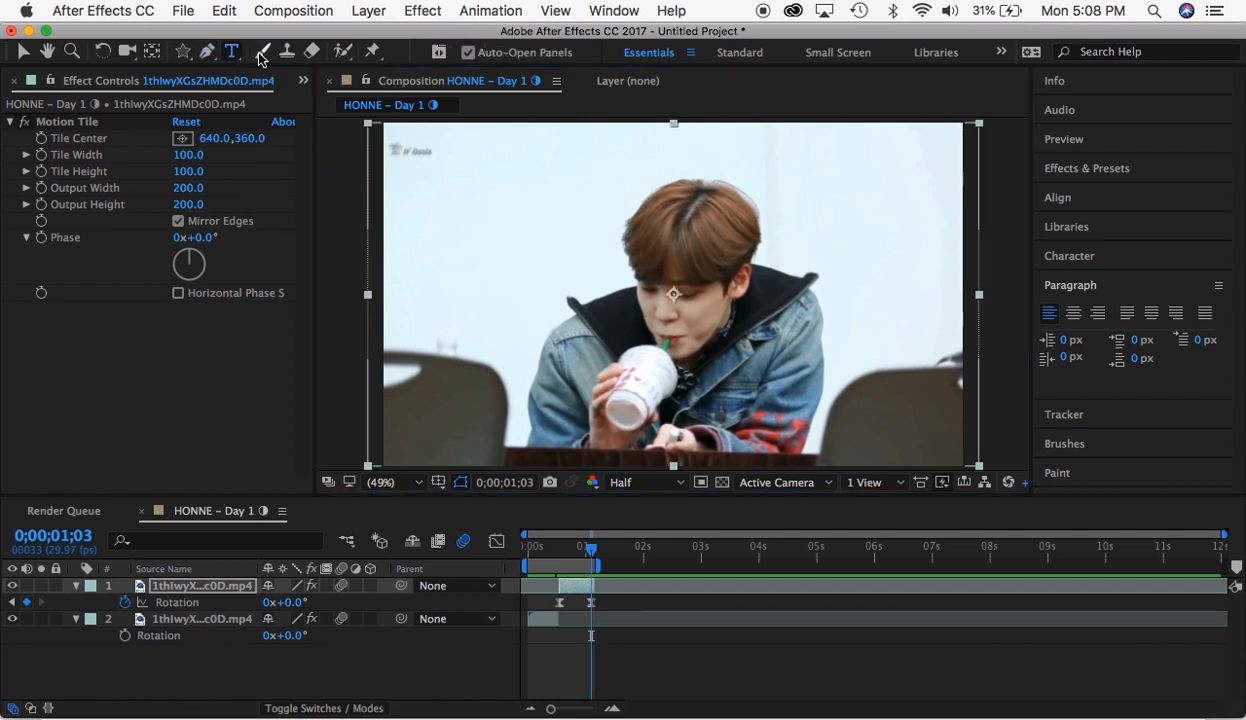
{"action": "left_click", "coordinate": [262, 52]}
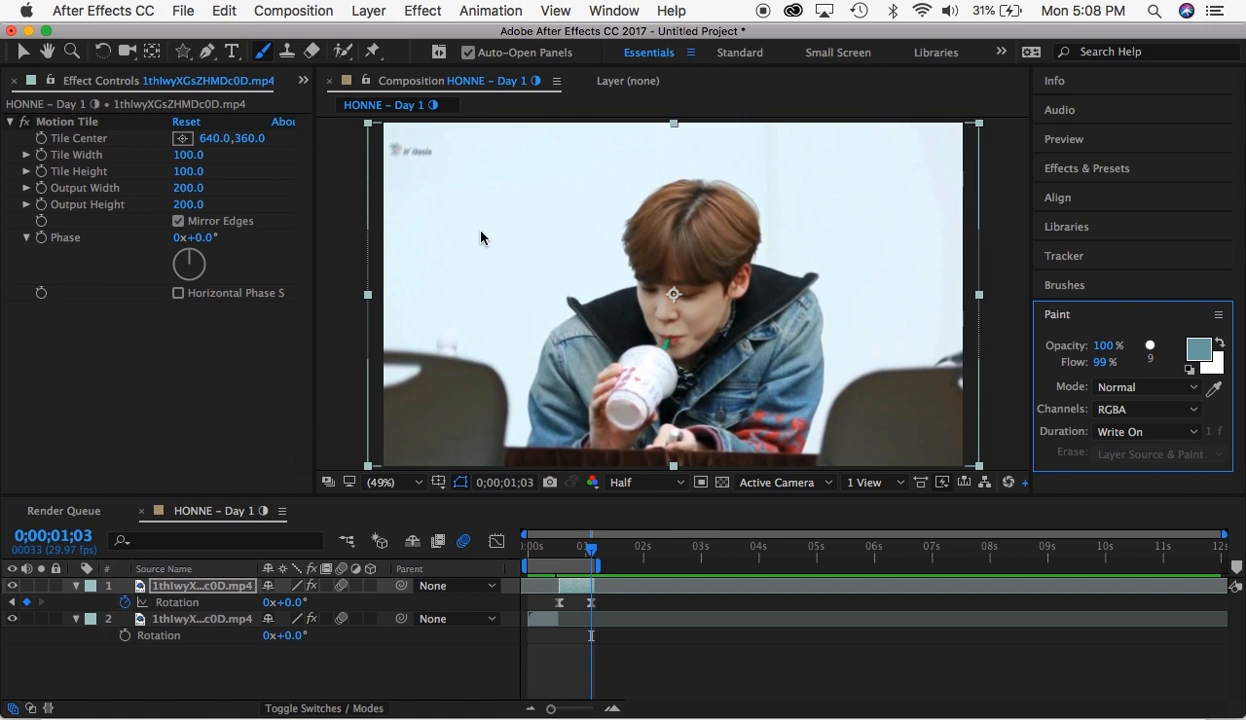
{"action": "double_click", "coordinate": [573, 590]}
{"action": "mouse_move", "coordinate": [527, 192]}
{"action": "left_mouse_down"}
{"action": "mouse_move", "coordinate": [555, 221]}
{"action": "mouse_move", "coordinate": [499, 245]}
{"action": "mouse_move", "coordinate": [550, 117]}
{"action": "mouse_move", "coordinate": [652, 106]}
{"action": "mouse_move", "coordinate": [819, 141]}
{"action": "mouse_move", "coordinate": [861, 213]}
{"action": "mouse_move", "coordinate": [847, 340]}
{"action": "mouse_move", "coordinate": [861, 396]}
{"action": "mouse_move", "coordinate": [664, 301]}
{"action": "mouse_move", "coordinate": [509, 272]}
{"action": "mouse_move", "coordinate": [443, 327]}
{"action": "left_mouse_up"}
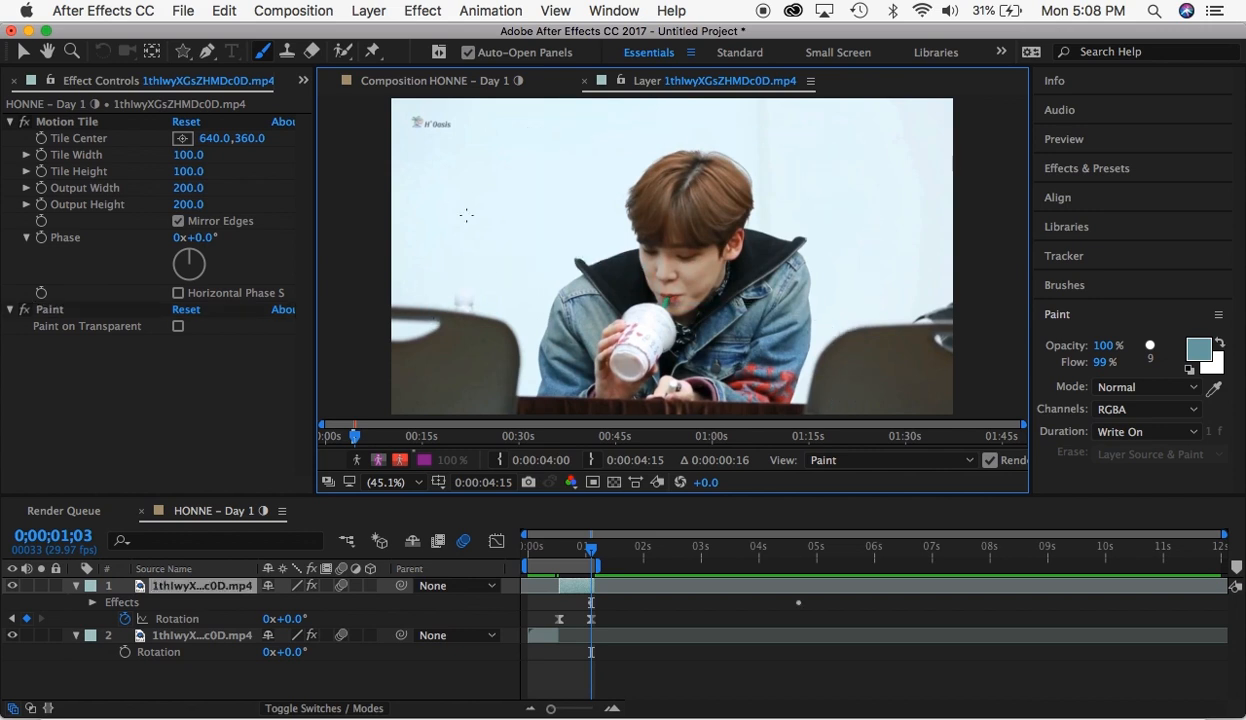
{"action": "left_click", "coordinate": [1135, 432]}
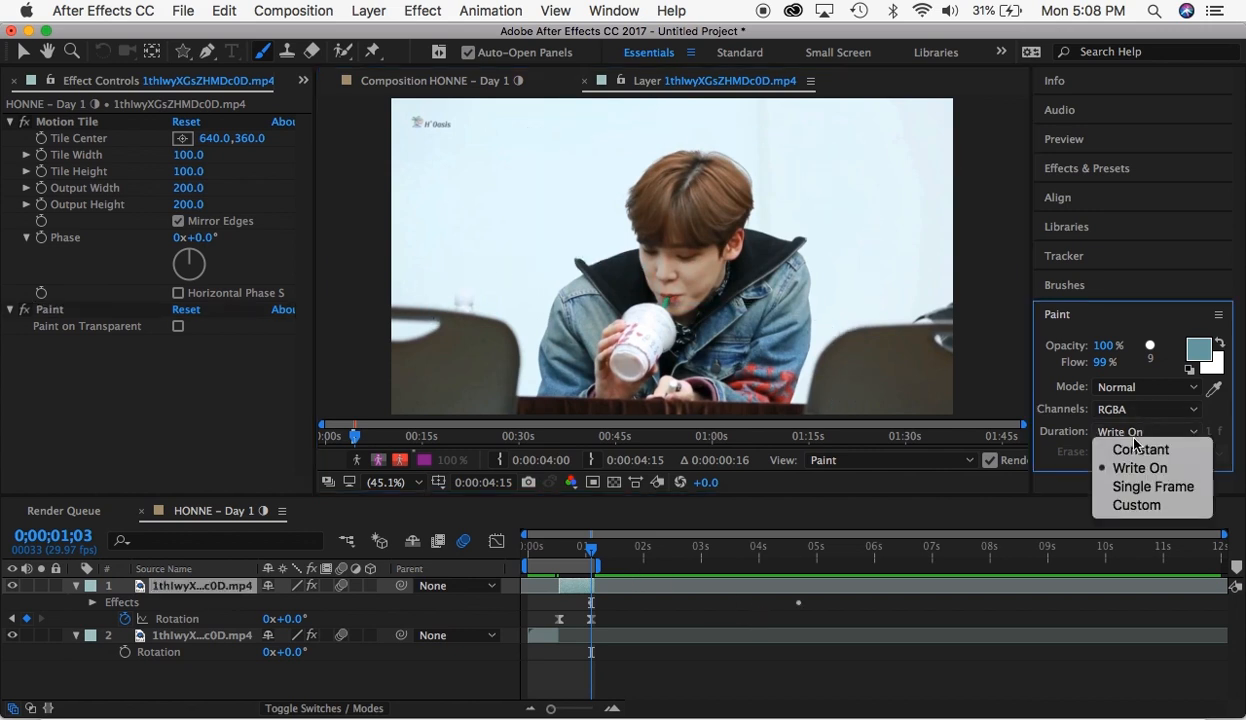
{"action": "left_click", "coordinate": [595, 585]}
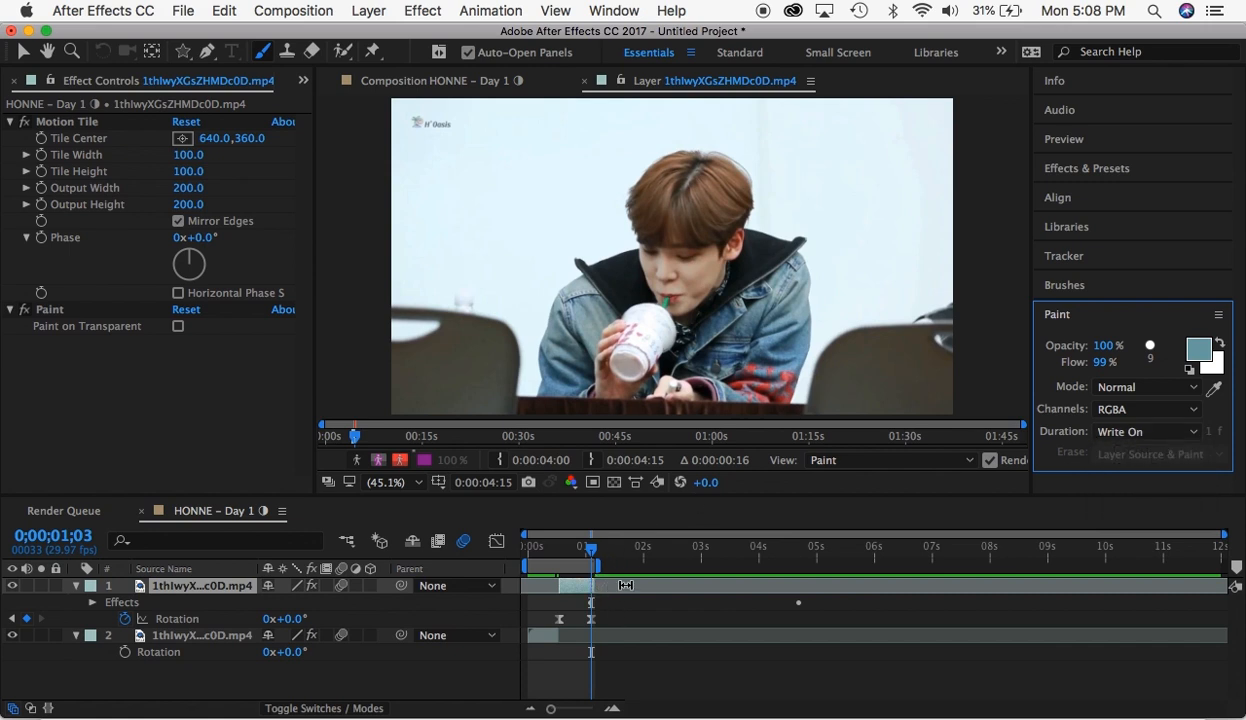
- Return to the HONNE – Day 1 composition view and delete the Paint effect from the upper clip
{"action": "double_click", "coordinate": [757, 585]}
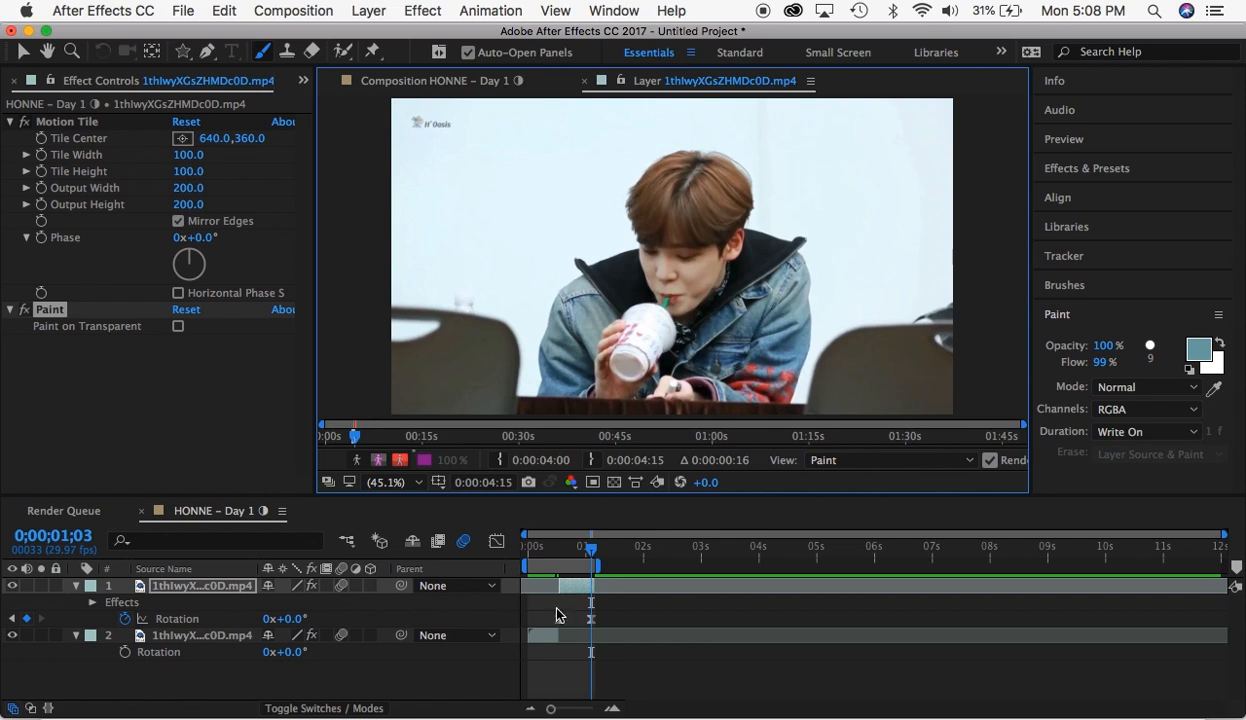
{"action": "left_click", "coordinate": [386, 81]}
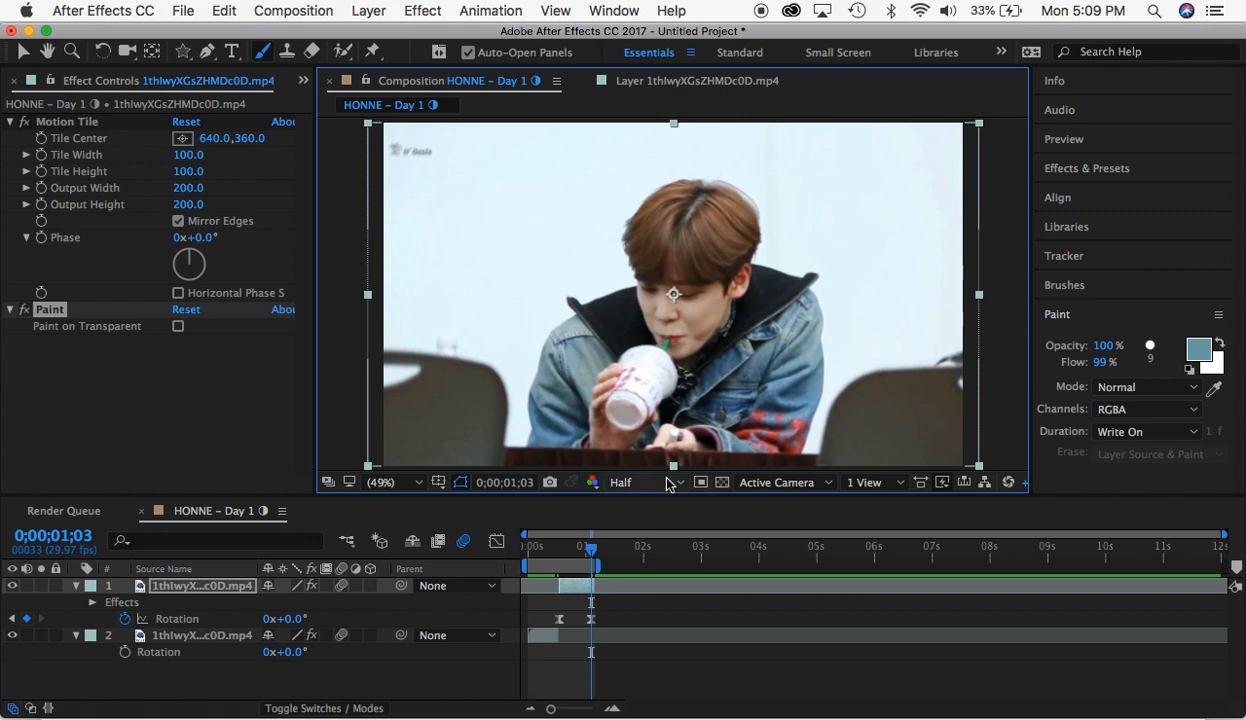
{"action": "left_click", "coordinate": [57, 313]}
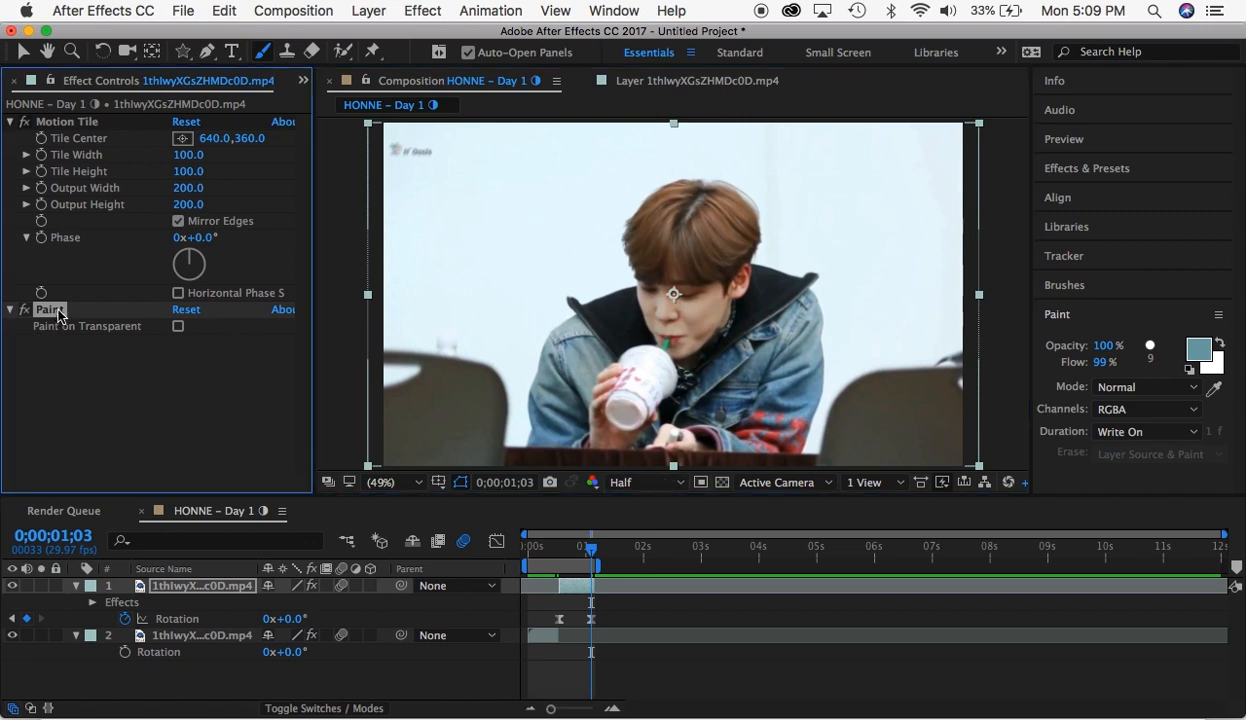
{"action": "key", "text": "Delete"}
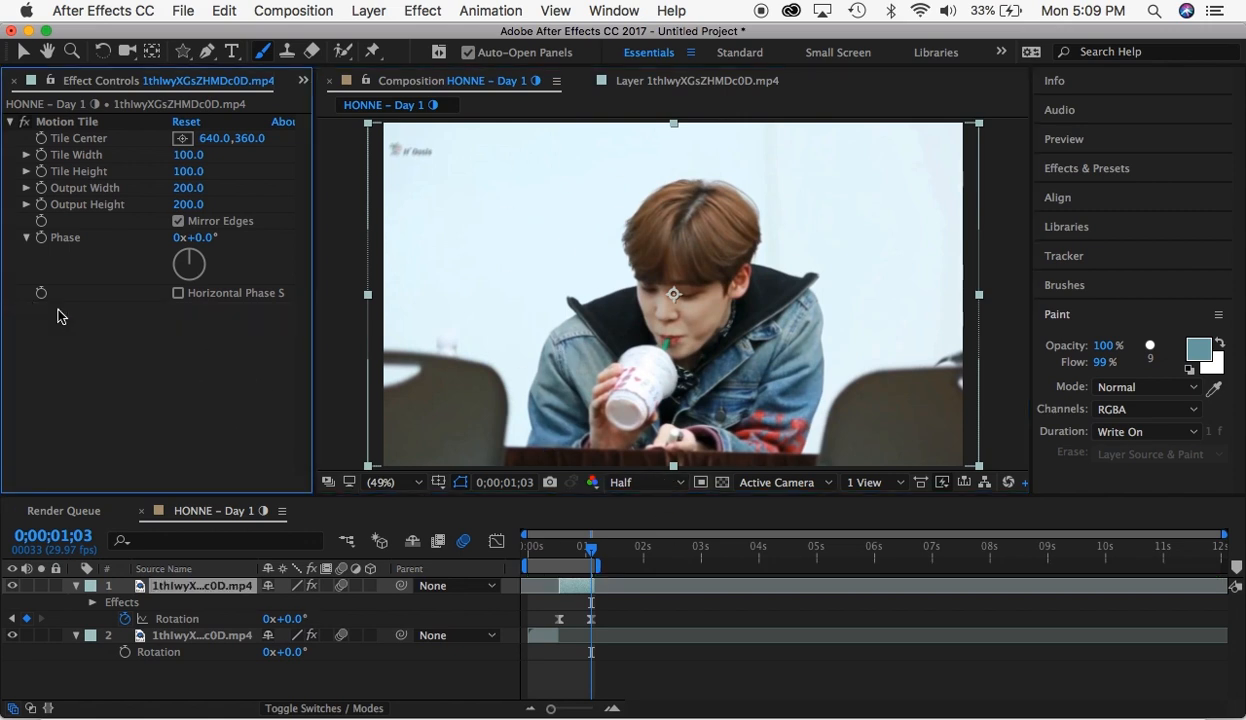
- Collapse the properties of both clip layers and preview the composition from its first frame
{"action": "left_click", "coordinate": [77, 586]}
{"action": "left_click", "coordinate": [77, 601]}
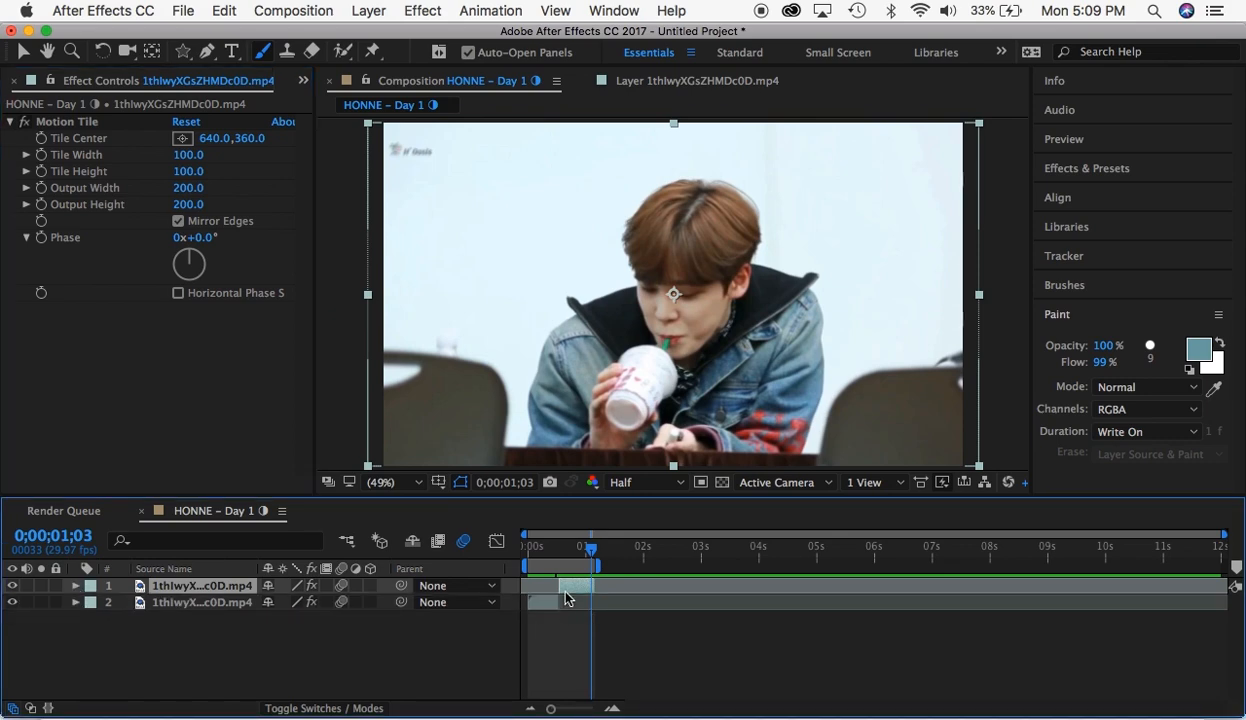
{"action": "left_click_drag", "start_coordinate": [556, 550], "coordinate": [522, 546]}
{"action": "key", "text": "space"}
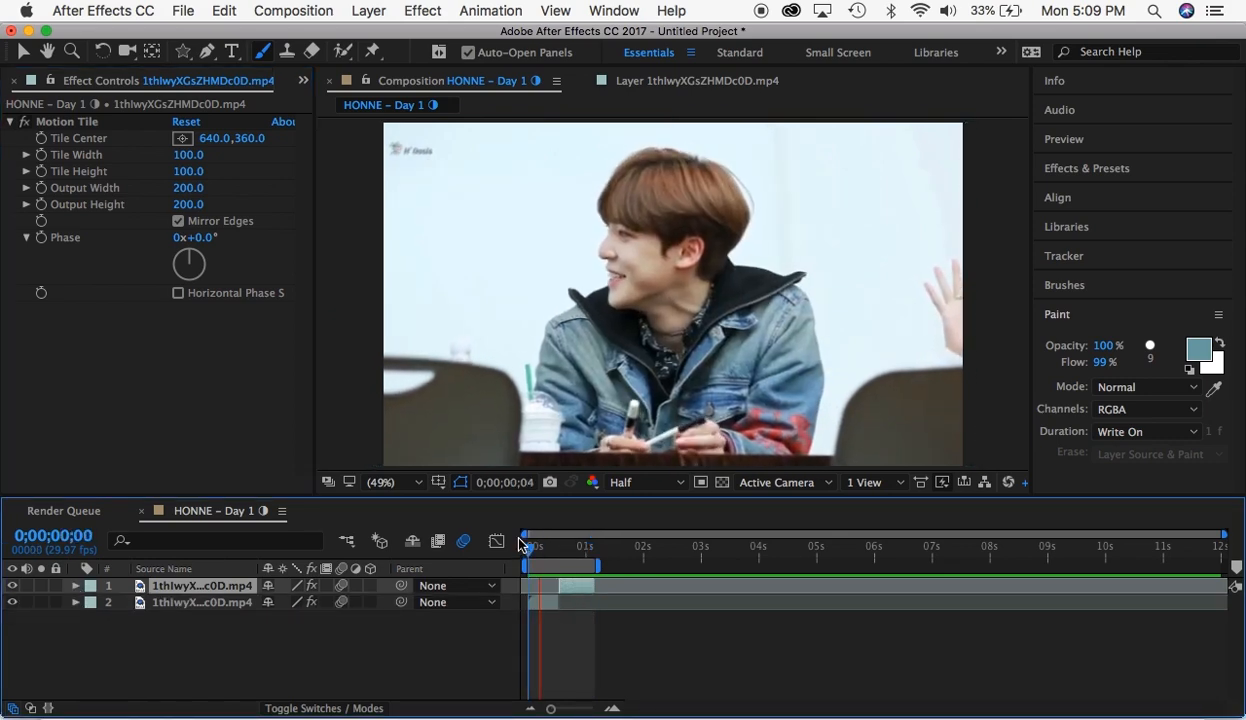
{"action": "key", "text": "space"}
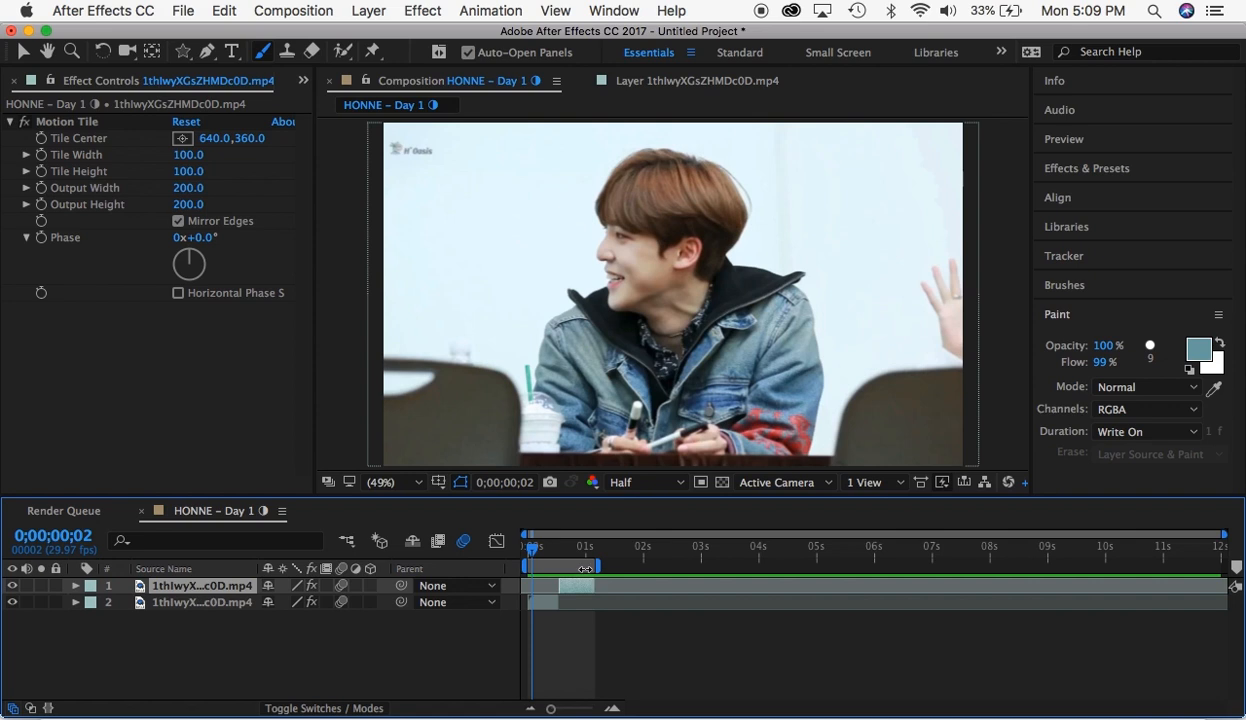
- Reveal the upper clip's keyframes and delete both of its Rotation keyframes
{"action": "key", "text": "u"}
{"action": "left_click_drag", "start_coordinate": [589, 550], "coordinate": [592, 560]}
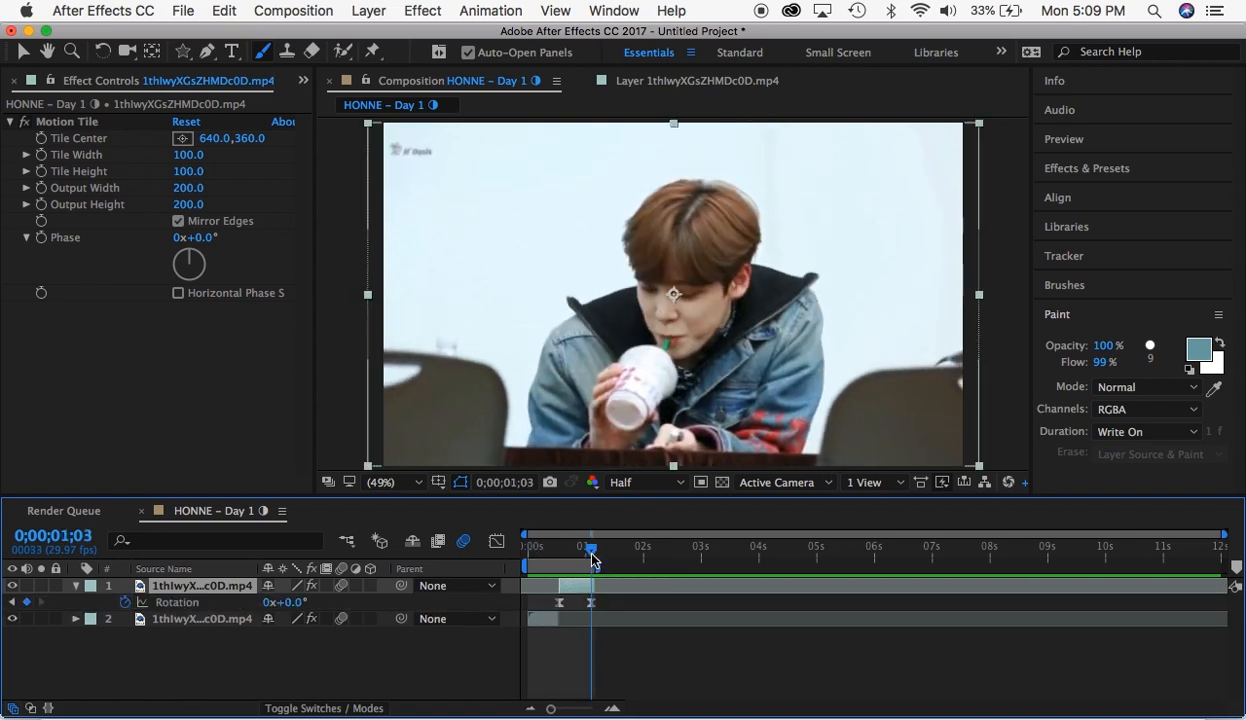
{"action": "left_click_drag", "start_coordinate": [611, 608], "coordinate": [537, 612]}
{"action": "key", "text": "Delete"}
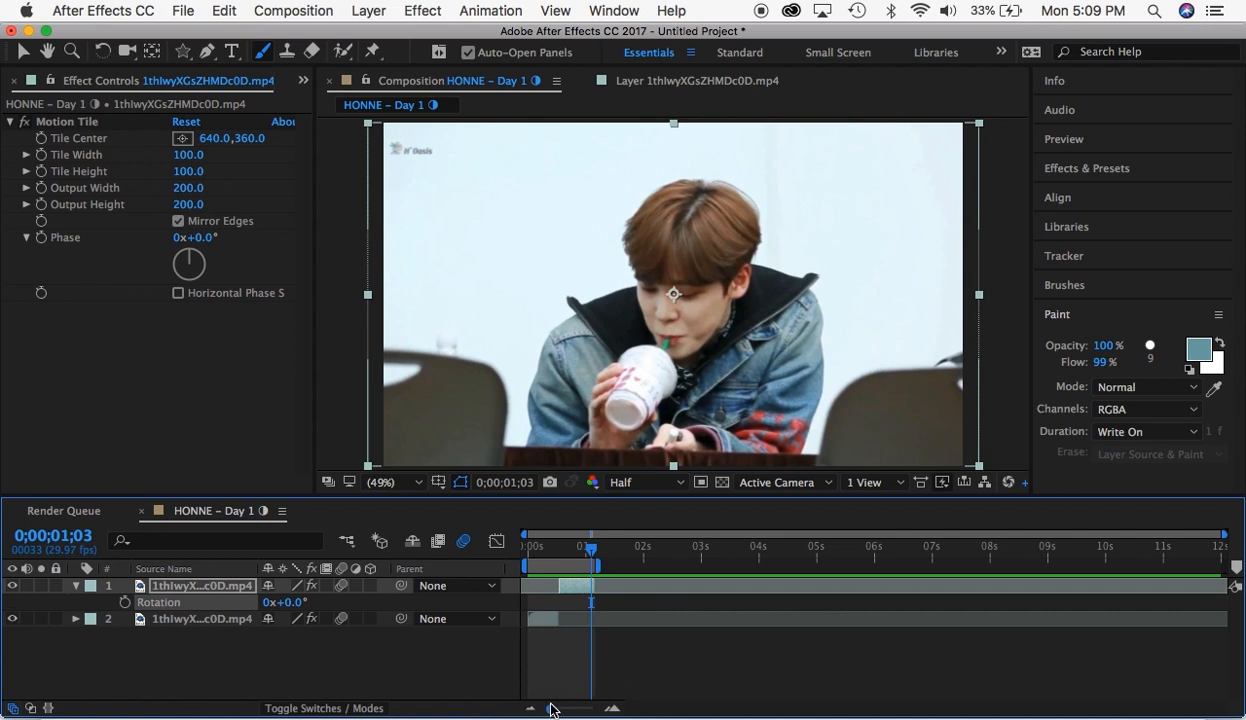
{"action": "left_click_drag", "start_coordinate": [550, 708], "coordinate": [578, 710]}
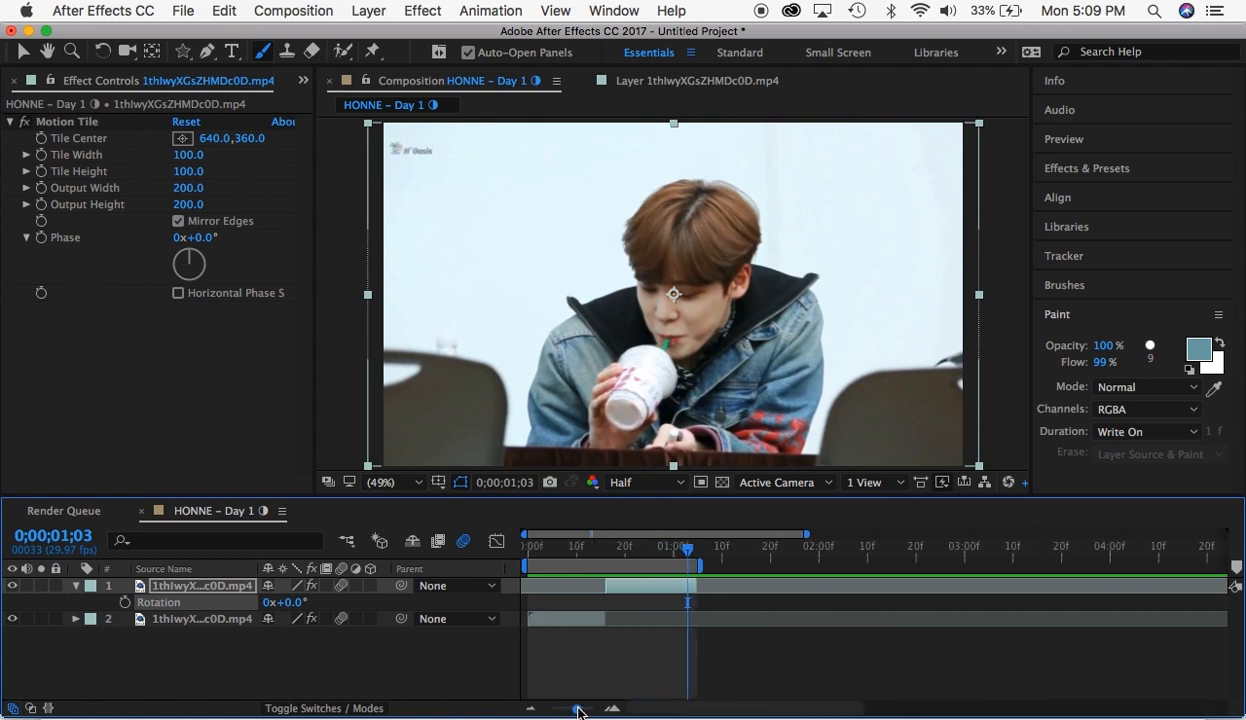
- Start opening an existing project, discarding the unsaved changes to the untitled project
{"action": "left_click", "coordinate": [183, 11]}
{"action": "mouse_move", "coordinate": [196, 36]}
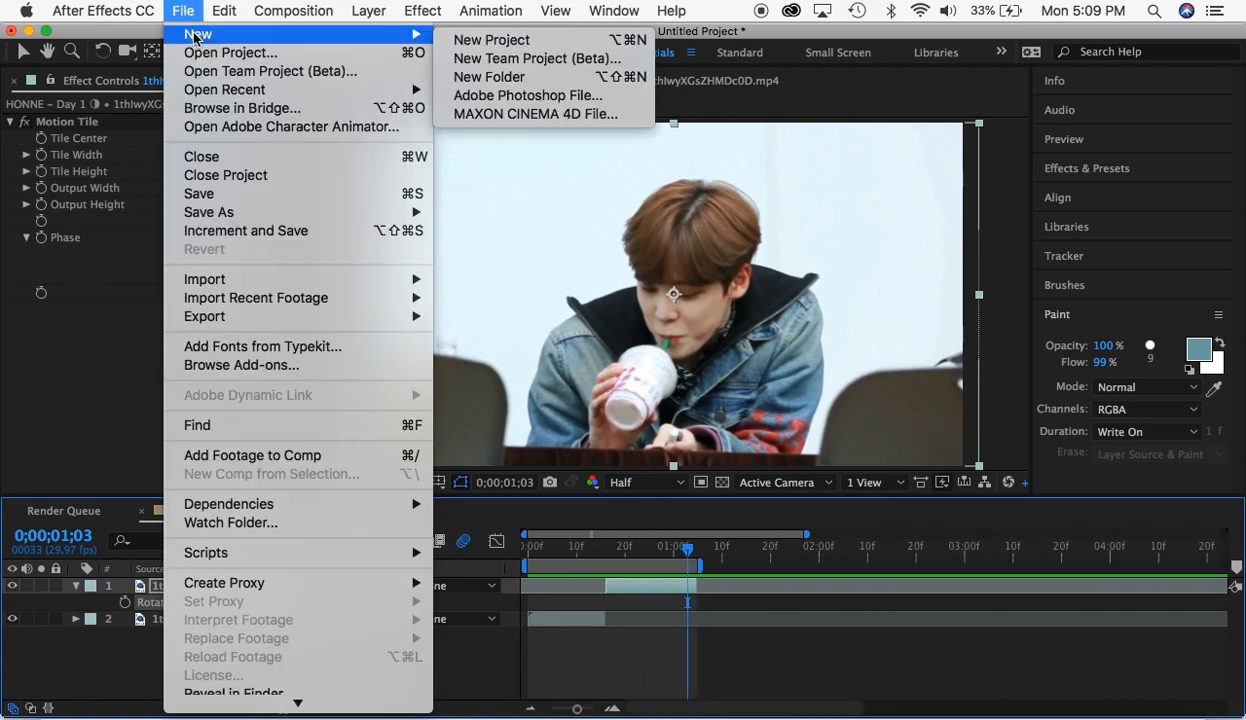
{"action": "left_click", "coordinate": [208, 54]}
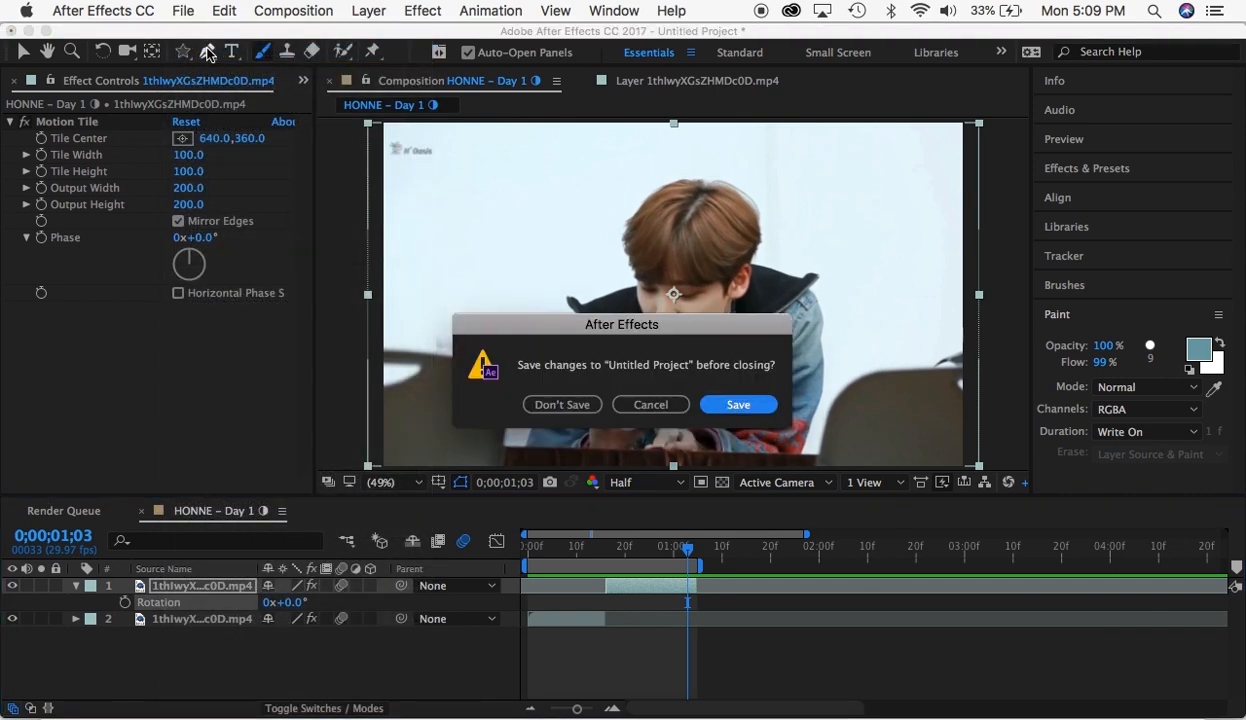
{"action": "left_click", "coordinate": [566, 404]}
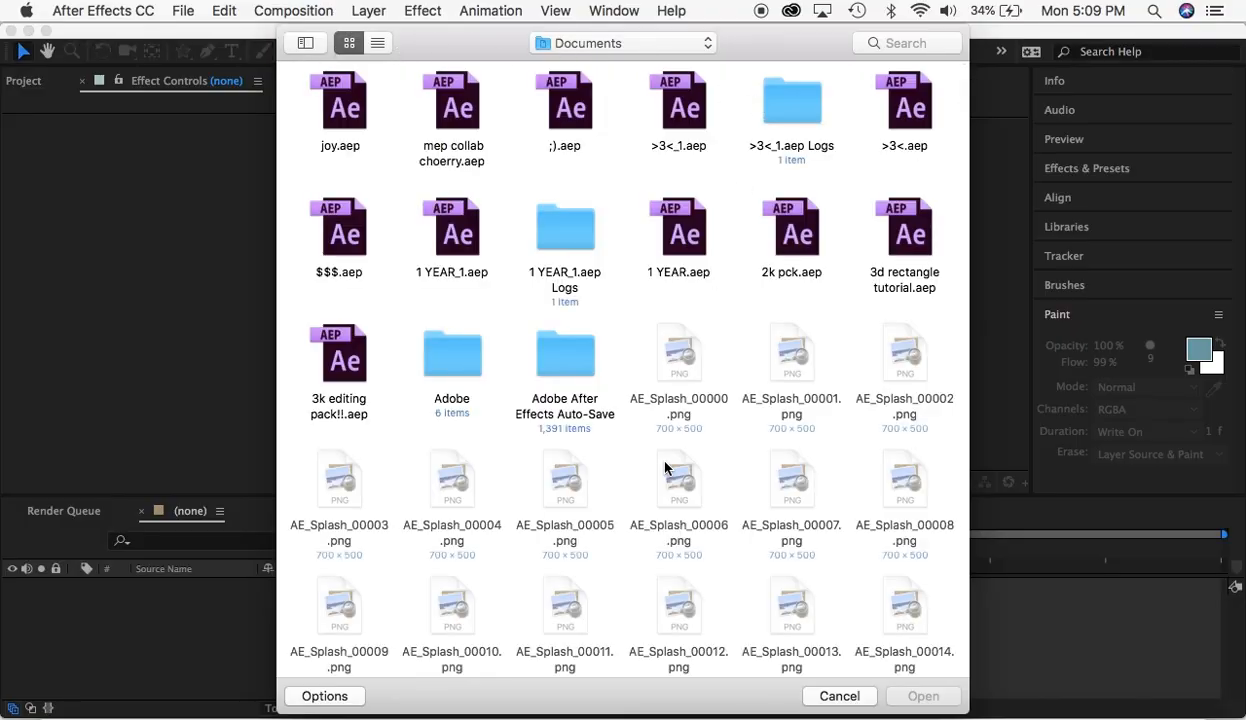
- Find the MINKI.aep project in the Documents folder and open it
{"action": "scroll", "coordinate": [661, 535], "scroll_direction": "down", "scroll_amount": 3}
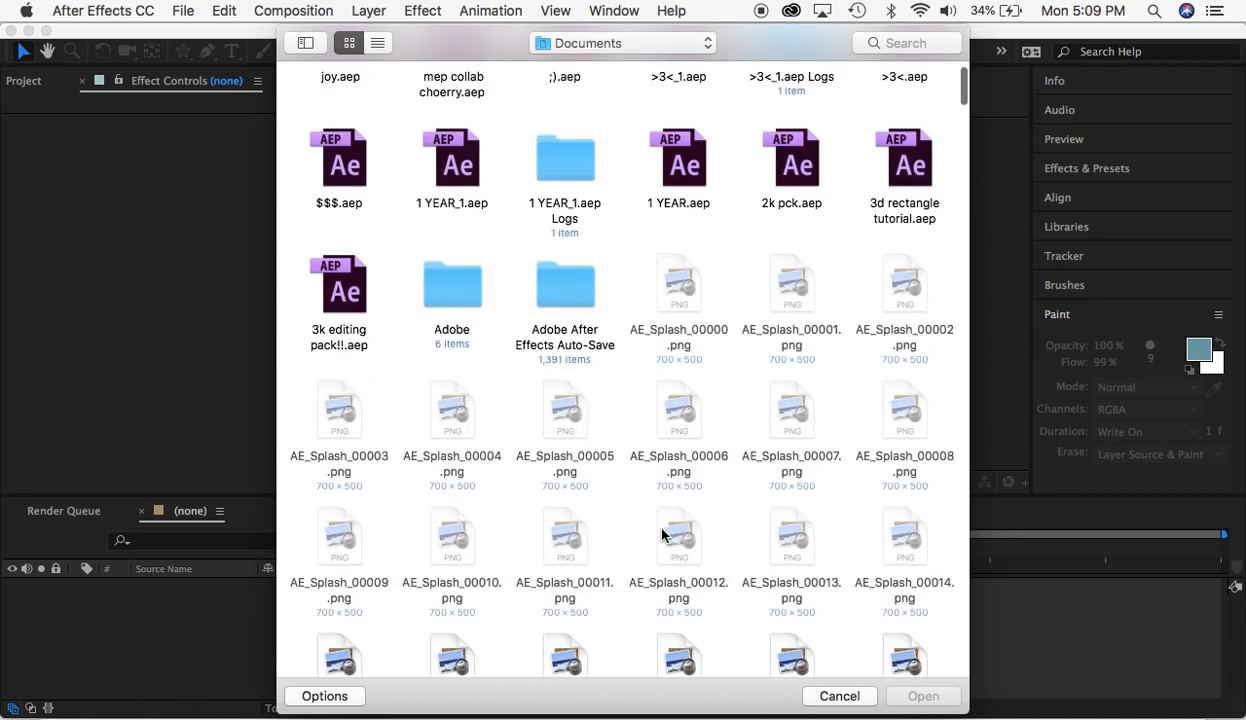
{"action": "scroll", "coordinate": [661, 535], "scroll_direction": "down", "scroll_amount": 1}
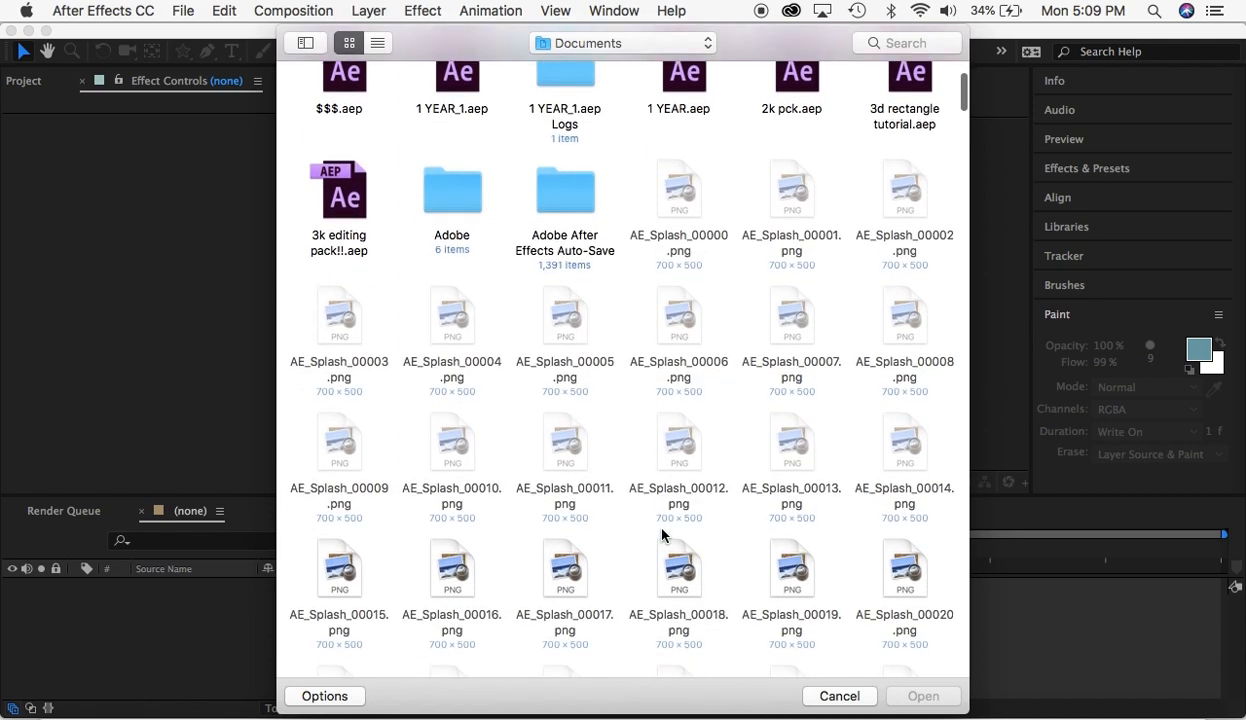
{"action": "scroll", "coordinate": [661, 535], "scroll_direction": "down", "scroll_amount": 8}
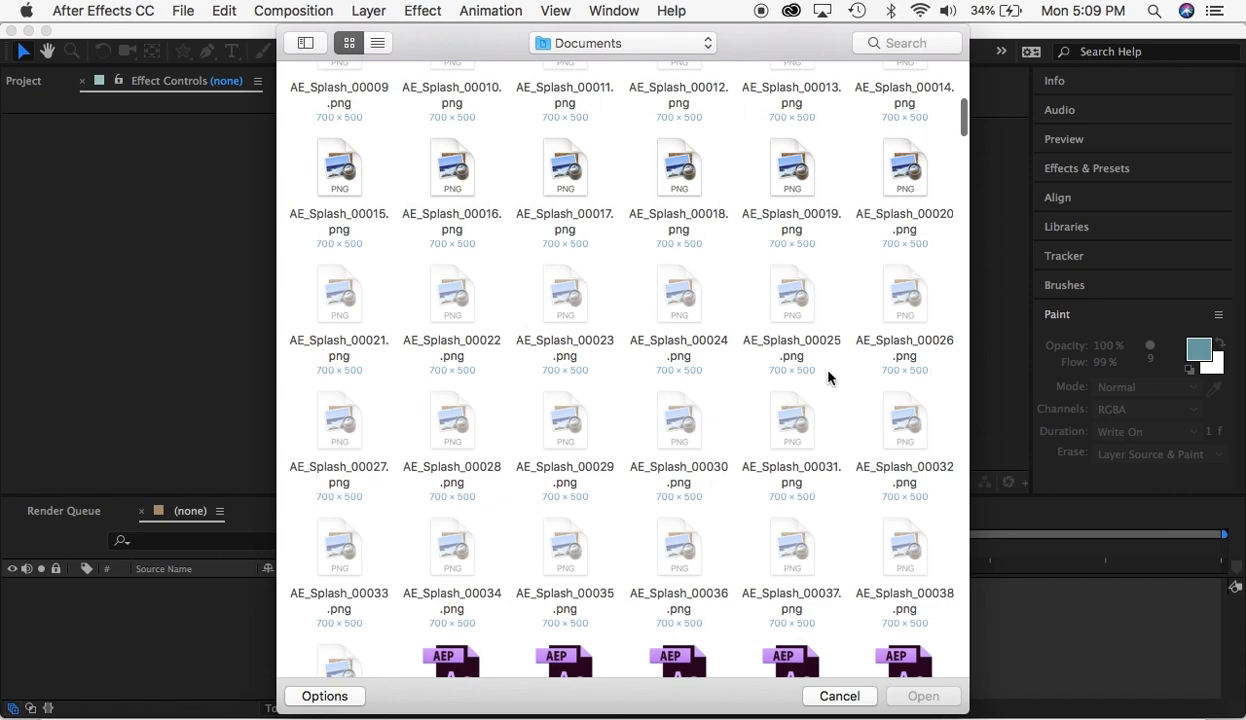
{"action": "scroll", "coordinate": [818, 398], "scroll_direction": "down", "scroll_amount": 5}
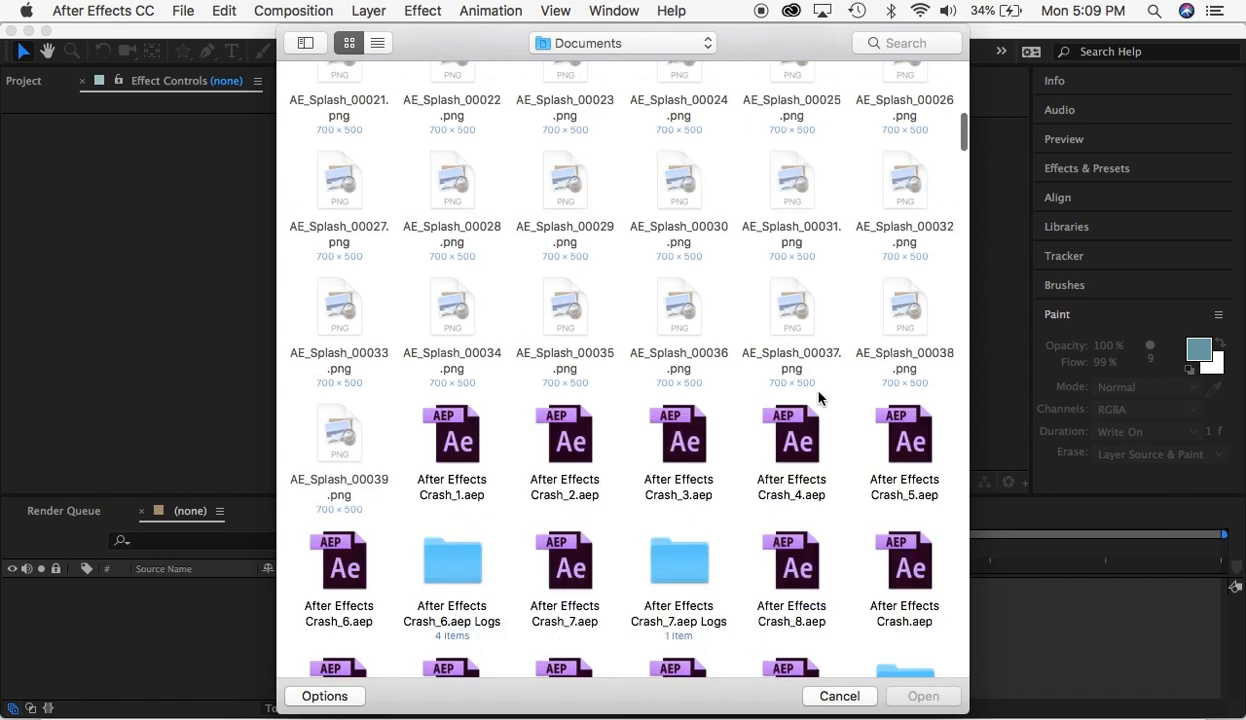
{"action": "scroll", "coordinate": [818, 398], "scroll_direction": "down", "scroll_amount": 8}
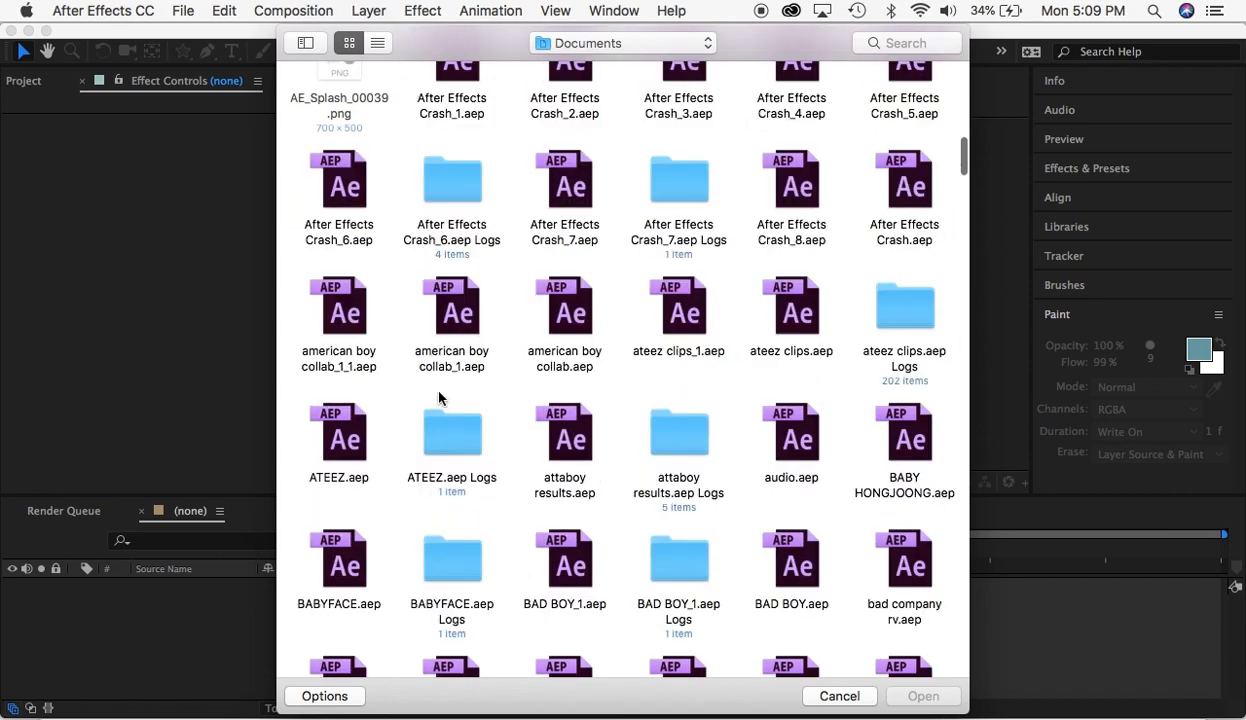
{"action": "scroll", "coordinate": [437, 398], "scroll_direction": "down", "scroll_amount": 3}
{"action": "scroll", "coordinate": [639, 570], "scroll_direction": "down", "scroll_amount": 1}
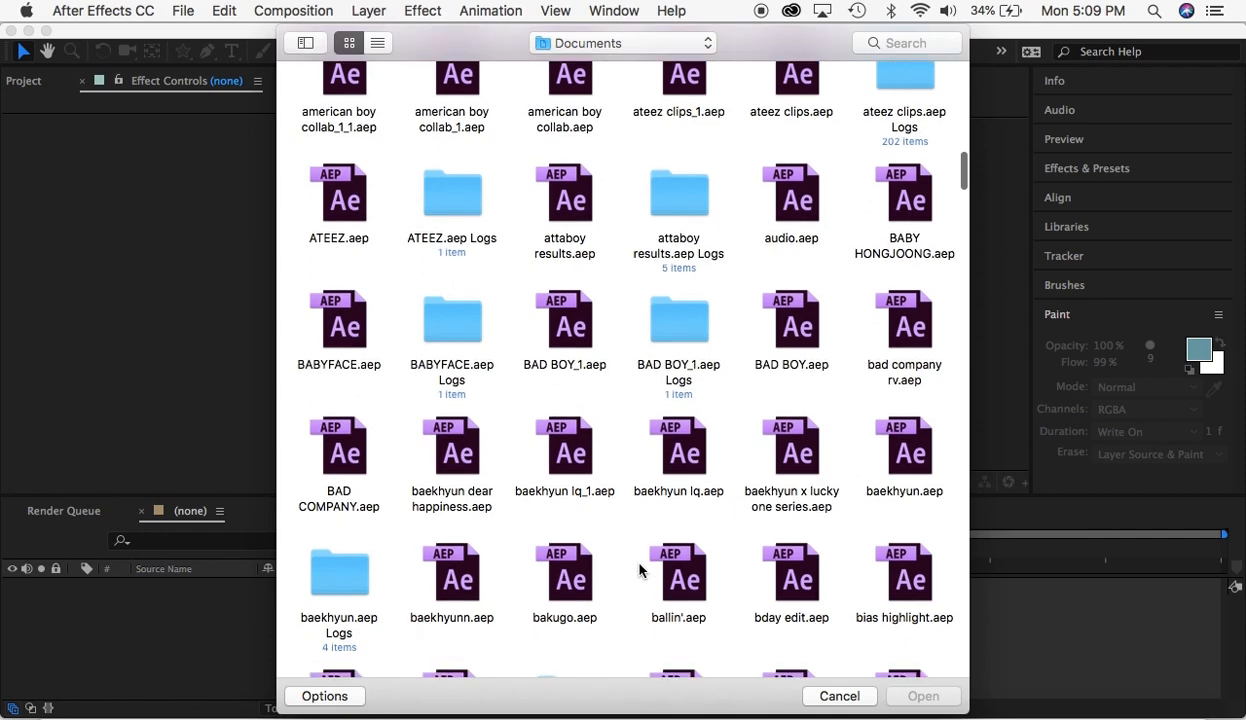
{"action": "scroll", "coordinate": [639, 570], "scroll_direction": "down", "scroll_amount": 10}
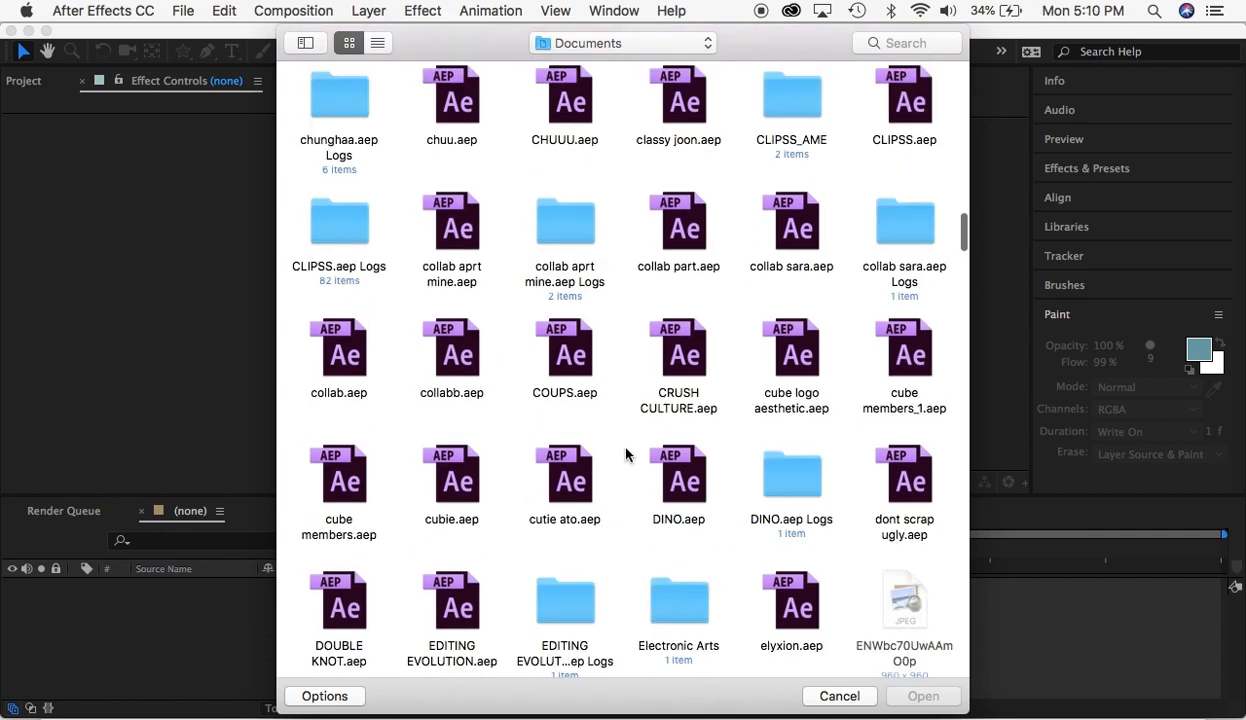
{"action": "scroll", "coordinate": [626, 455], "scroll_direction": "down", "scroll_amount": 15}
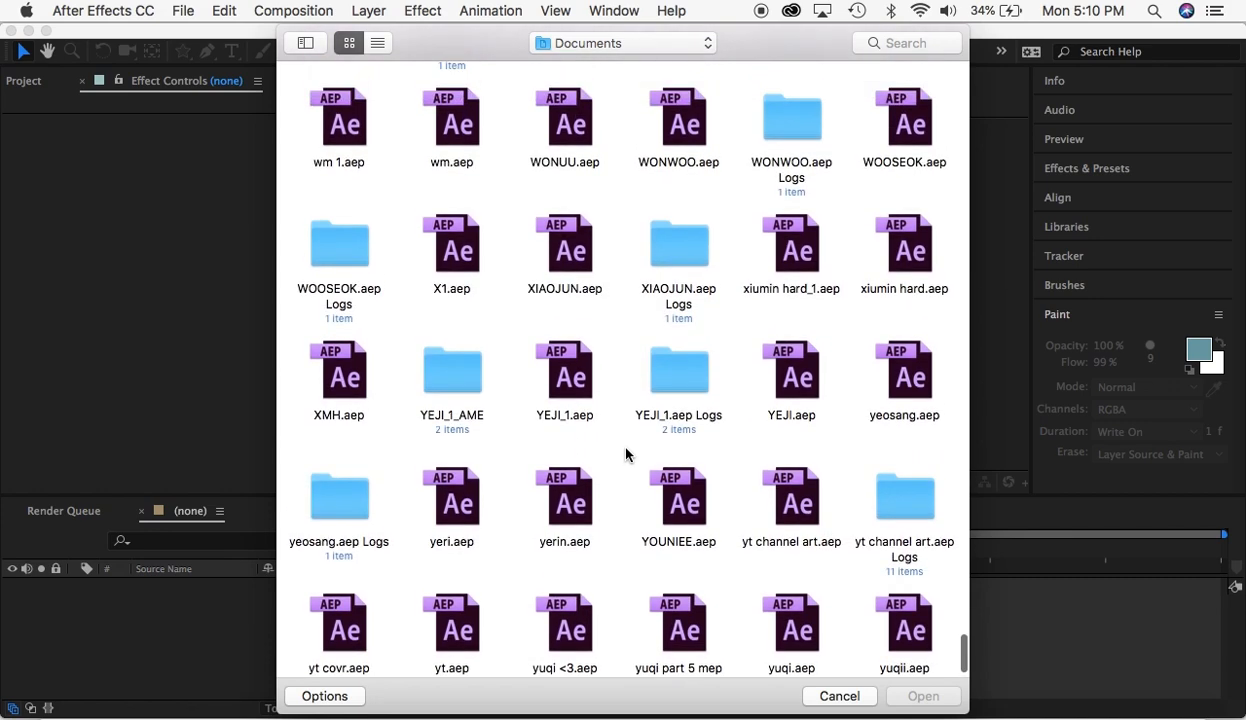
{"action": "scroll", "coordinate": [626, 455], "scroll_direction": "up", "scroll_amount": 4}
{"action": "scroll", "coordinate": [626, 455], "scroll_direction": "up", "scroll_amount": 2}
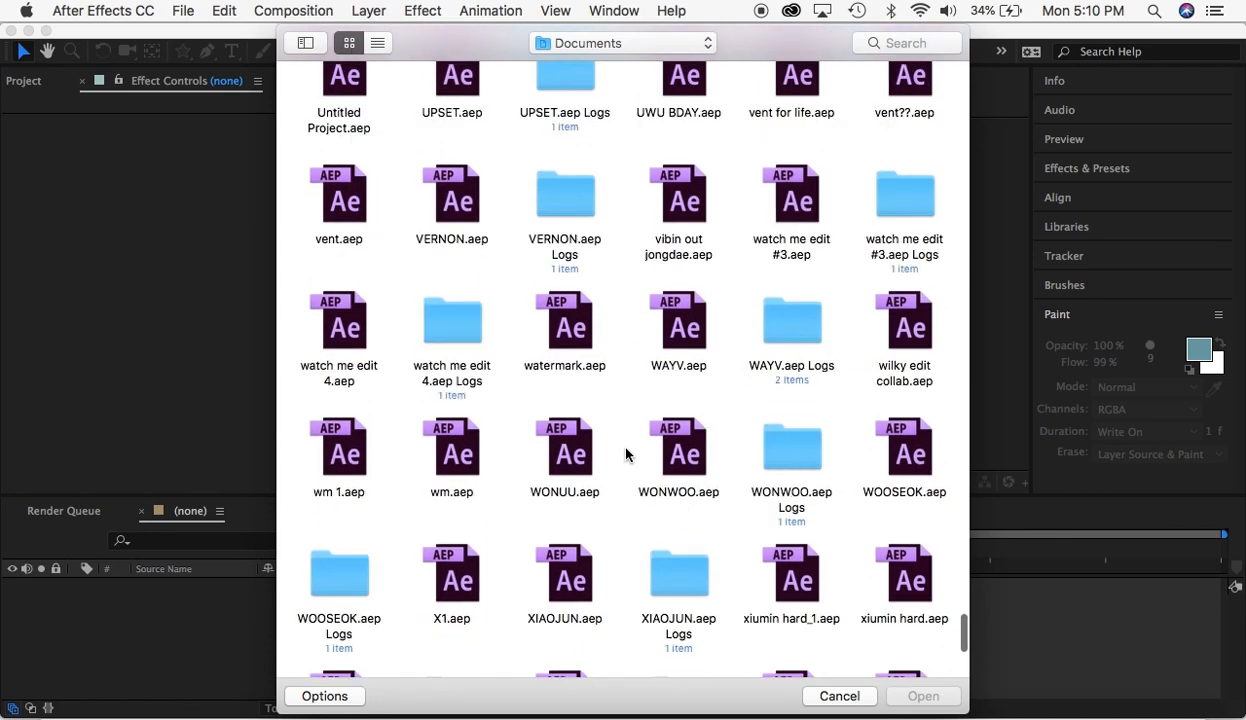
{"action": "scroll", "coordinate": [618, 367], "scroll_direction": "up", "scroll_amount": 6}
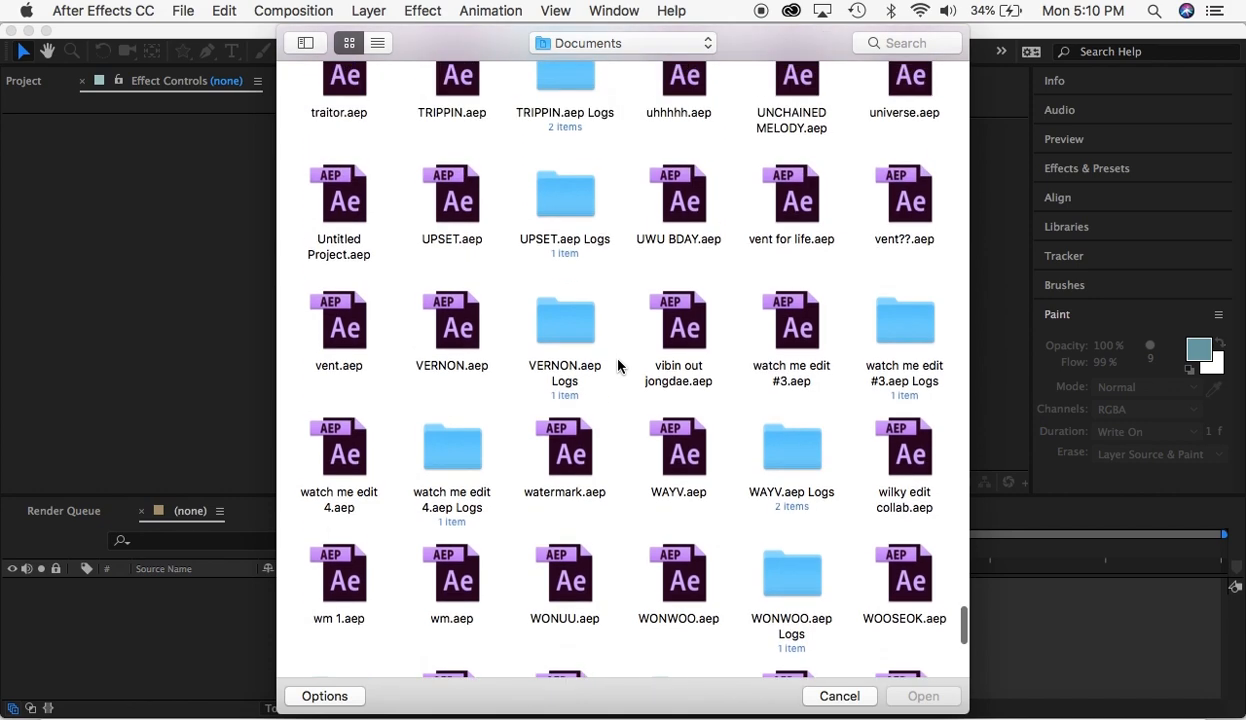
{"action": "scroll", "coordinate": [618, 367], "scroll_direction": "up", "scroll_amount": 1}
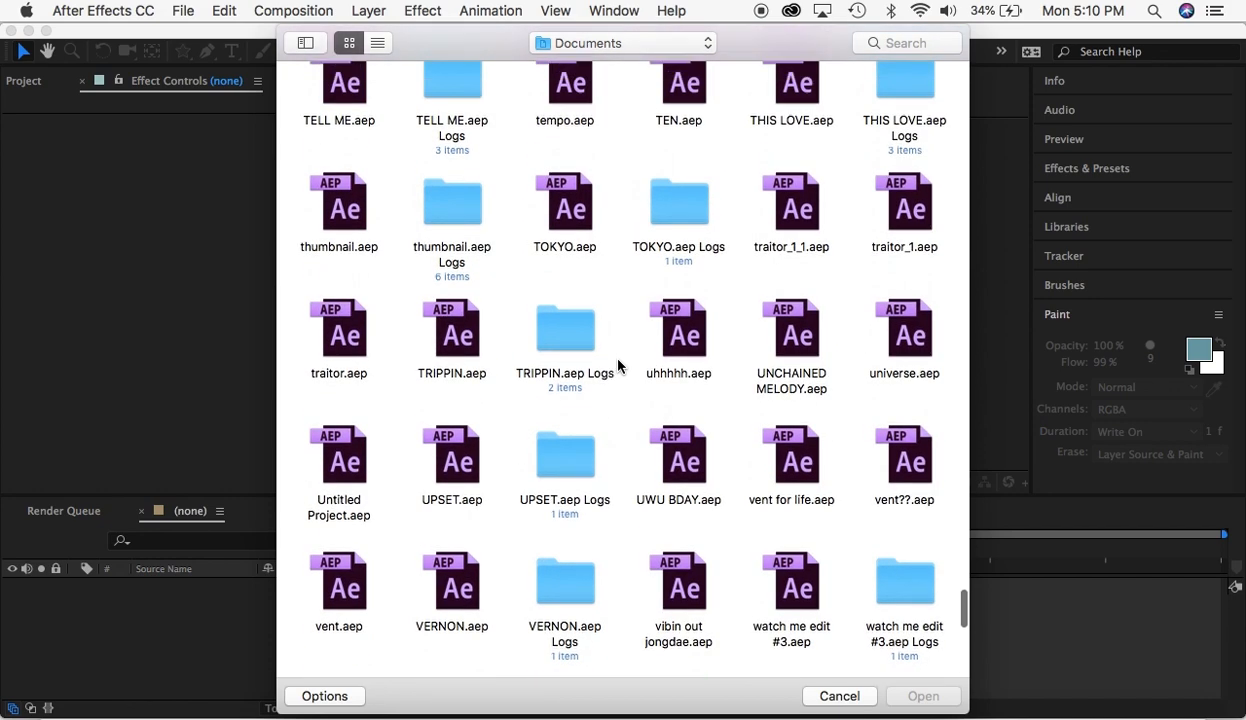
{"action": "scroll", "coordinate": [618, 367], "scroll_direction": "up", "scroll_amount": 20}
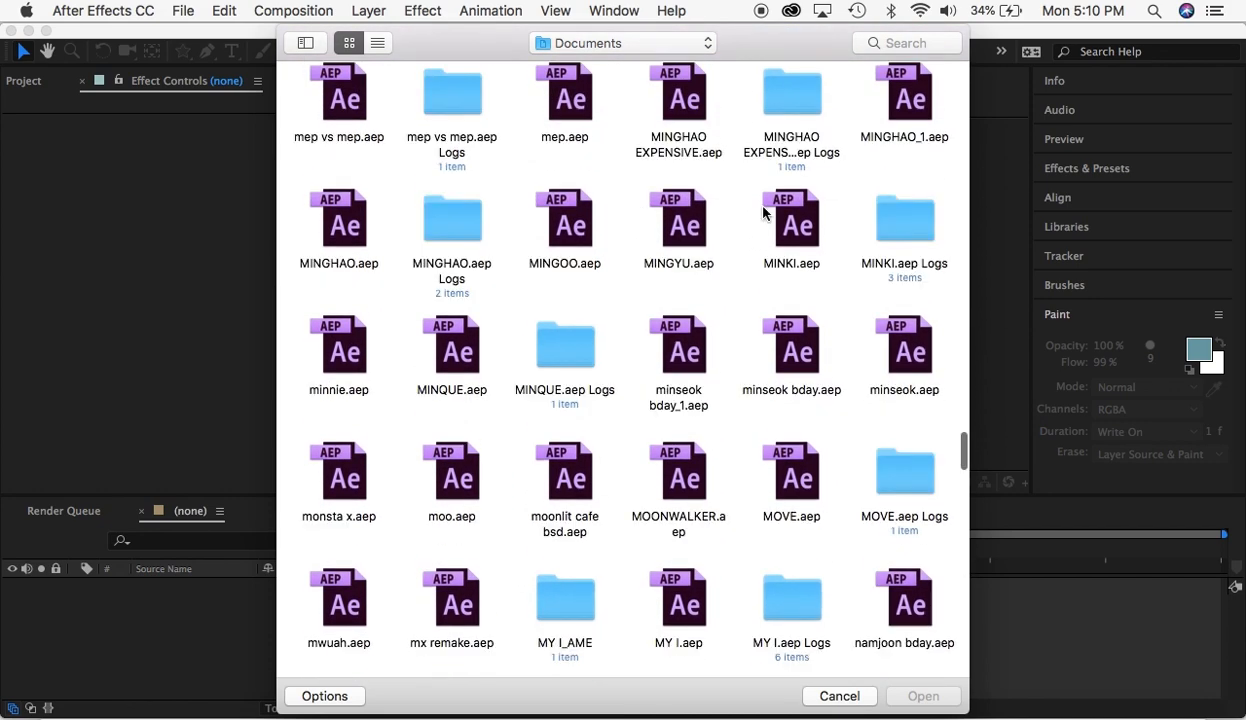
{"action": "left_click", "coordinate": [797, 229]}
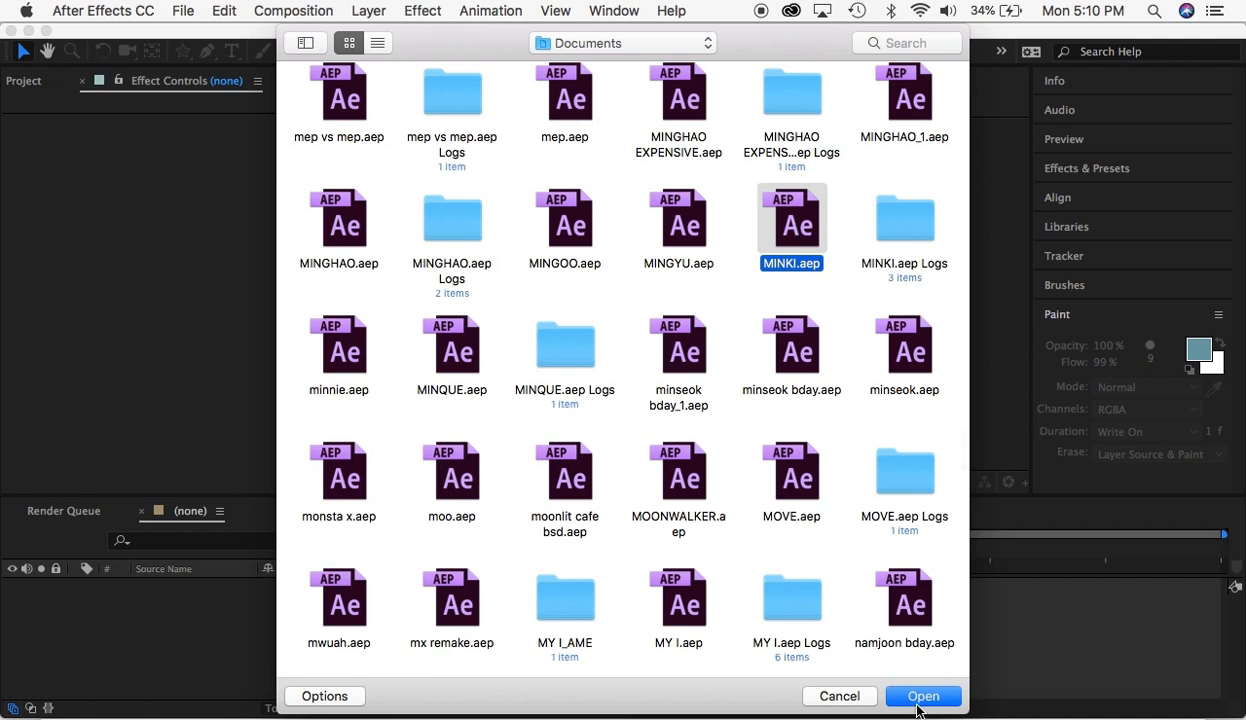
{"action": "left_click", "coordinate": [910, 698]}
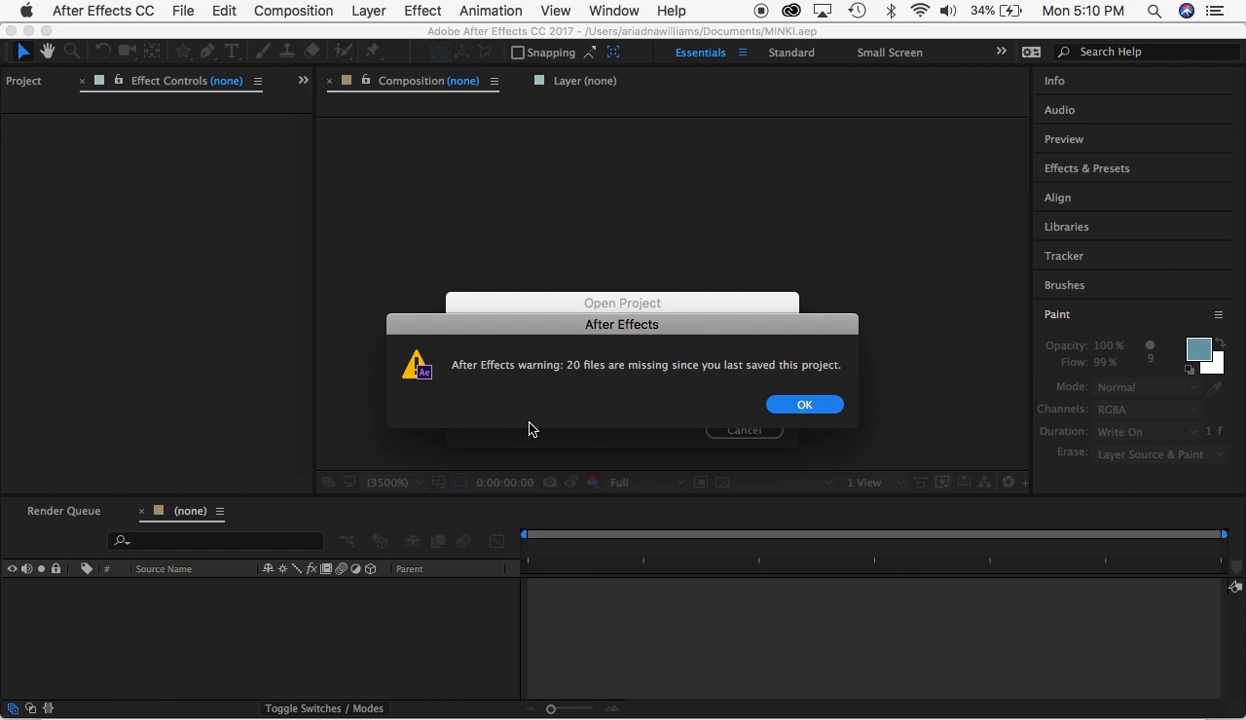
{"action": "left_click", "coordinate": [797, 405]}
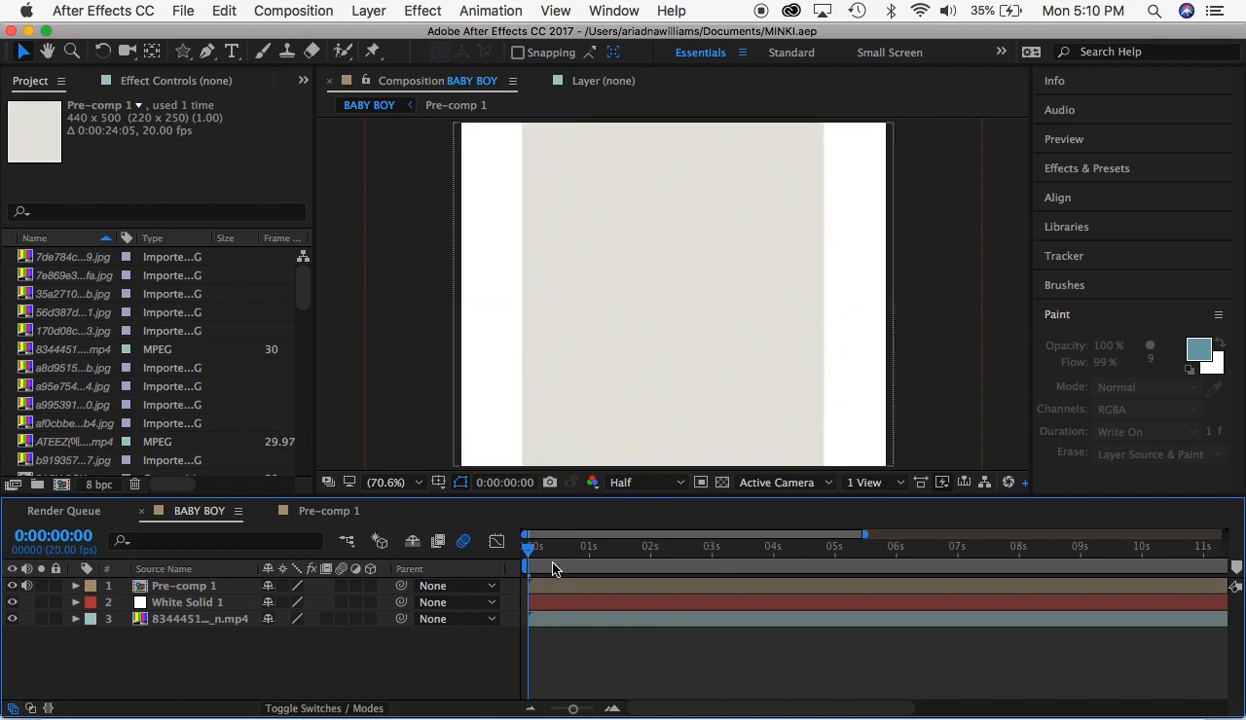
- Scrub the BABY BOY composition to 0:00:02:17 and examine the imported files listed in the project
{"action": "left_click_drag", "start_coordinate": [556, 569], "coordinate": [708, 617]}
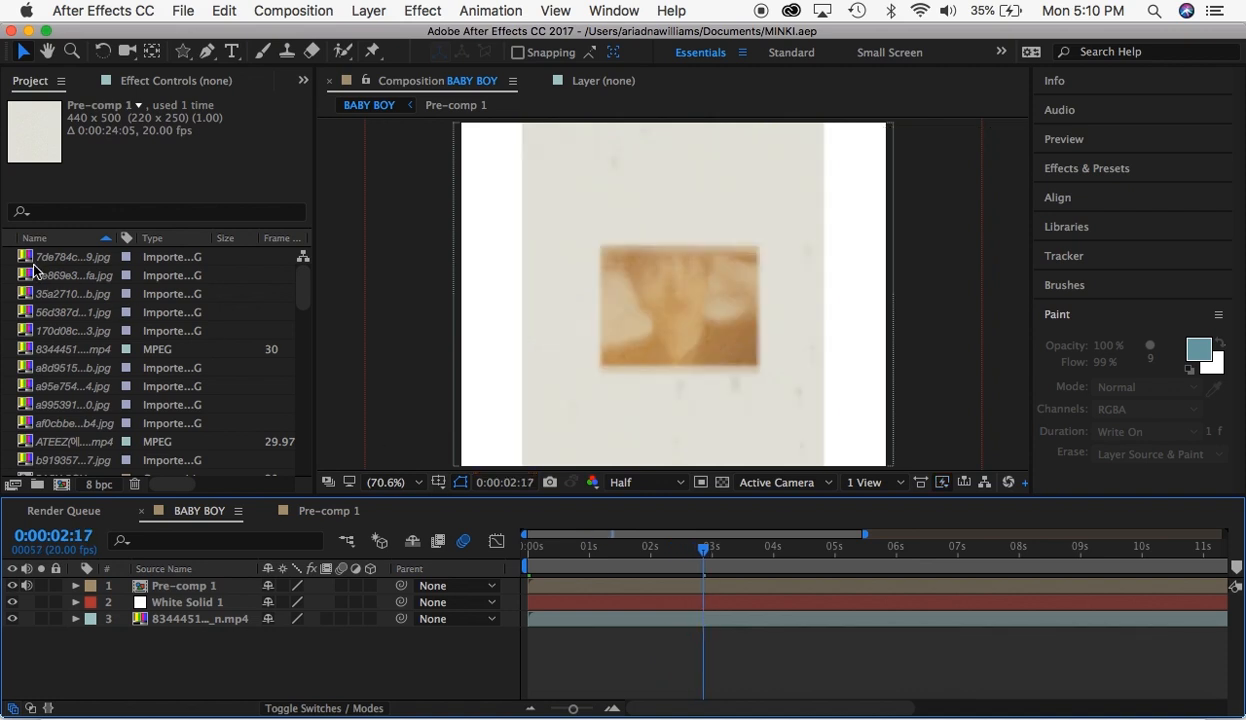
{"action": "scroll", "coordinate": [108, 370], "scroll_direction": "down", "scroll_amount": 10}
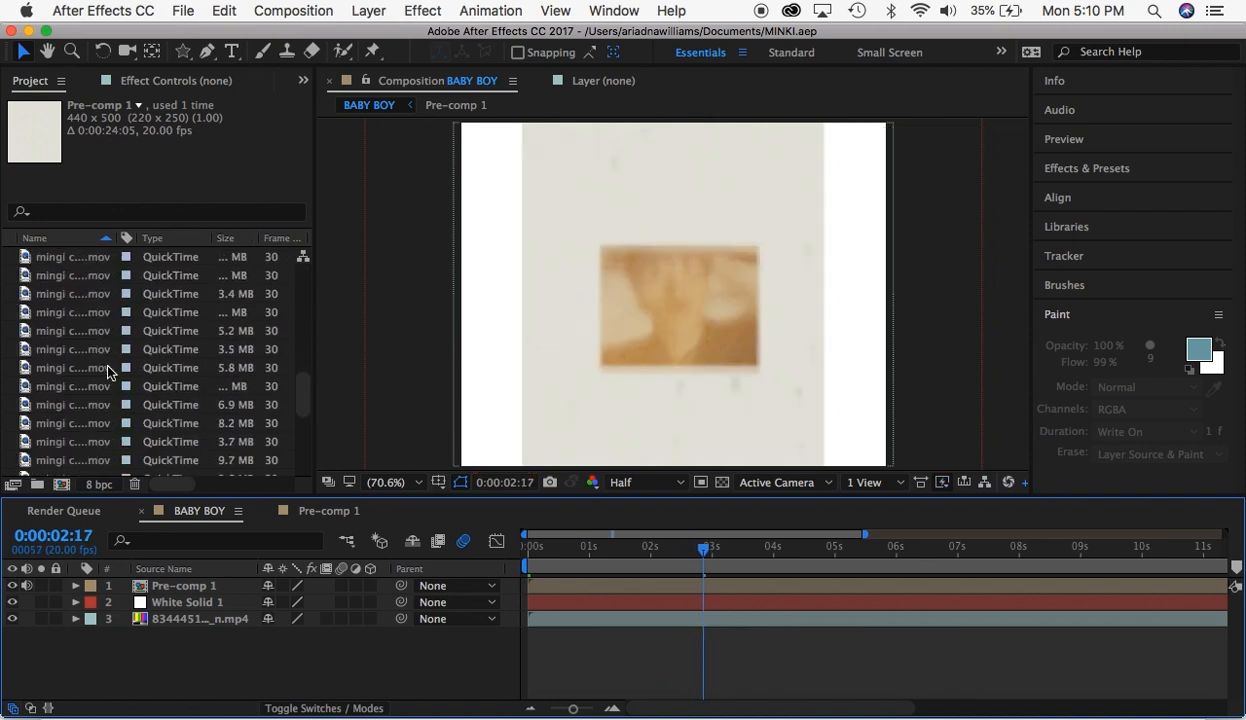
{"action": "scroll", "coordinate": [108, 372], "scroll_direction": "up", "scroll_amount": 10}
{"action": "left_click", "coordinate": [48, 312]}
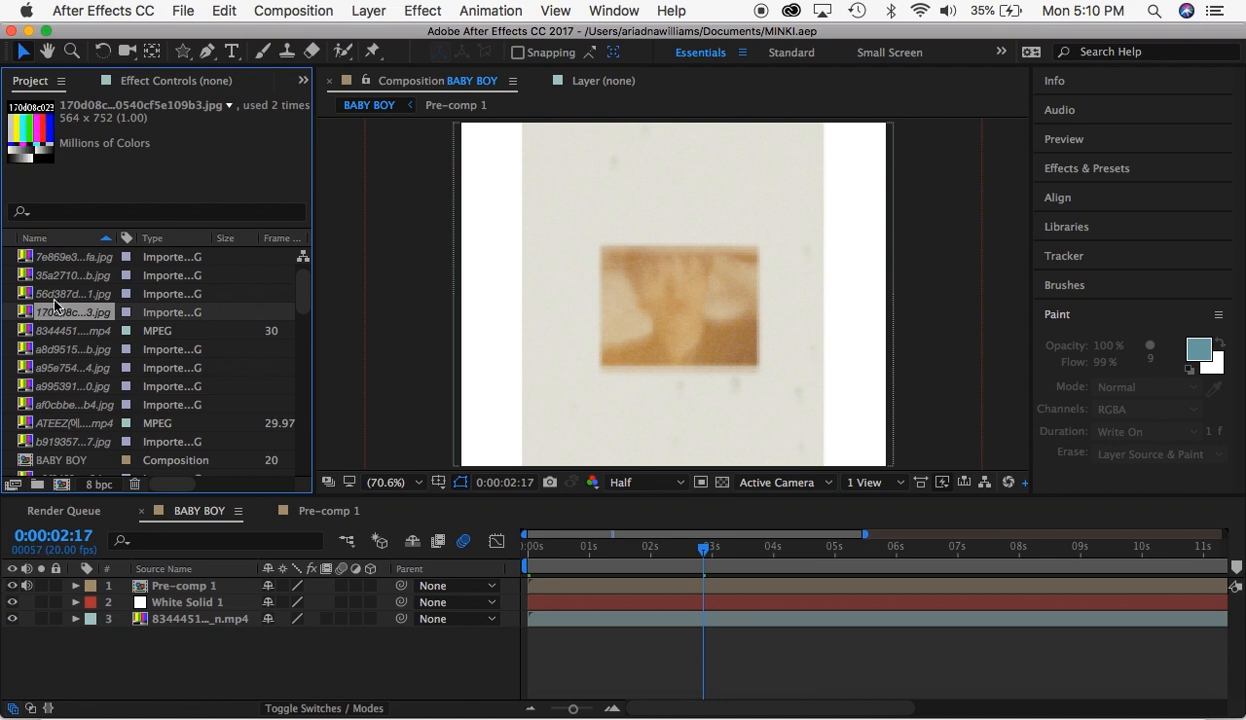
{"action": "left_click", "coordinate": [58, 280]}
{"action": "left_click", "coordinate": [56, 381]}
{"action": "left_click", "coordinate": [57, 316]}
{"action": "scroll", "coordinate": [57, 320], "scroll_direction": "up", "scroll_amount": 1}
{"action": "left_click", "coordinate": [70, 276]}
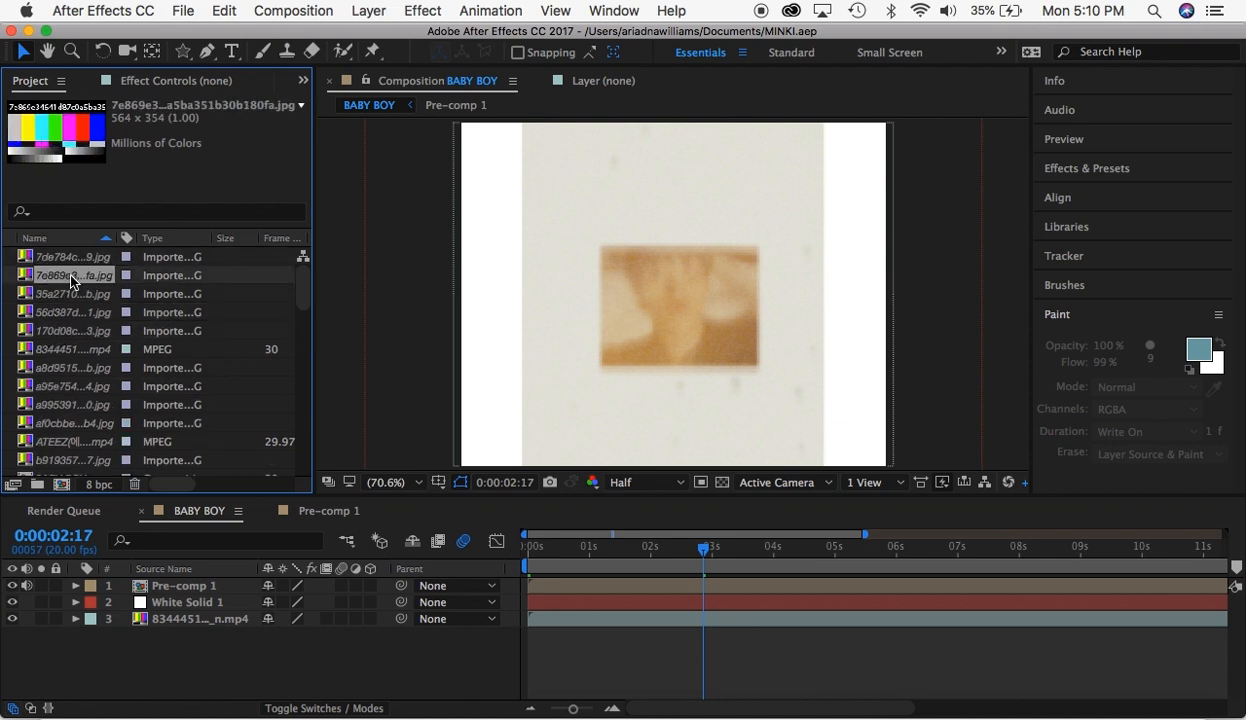
- Go through the project's image and video items one by one, examining the placeholder thumbnails of the missing footage
{"action": "key", "text": "Down"}
{"action": "key", "text": "Down"}
{"action": "key", "text": "Down"}
{"action": "key", "text": "Down"}
{"action": "key", "text": "Down"}
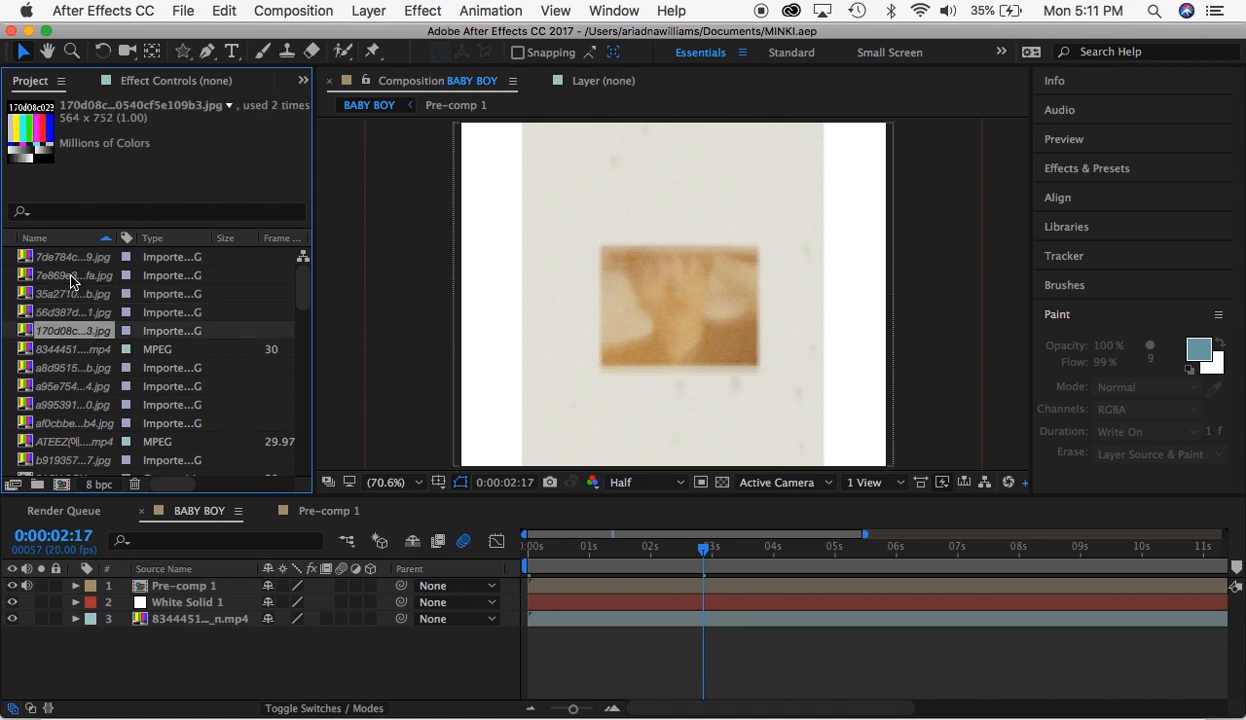
{"action": "key", "text": "Down"}
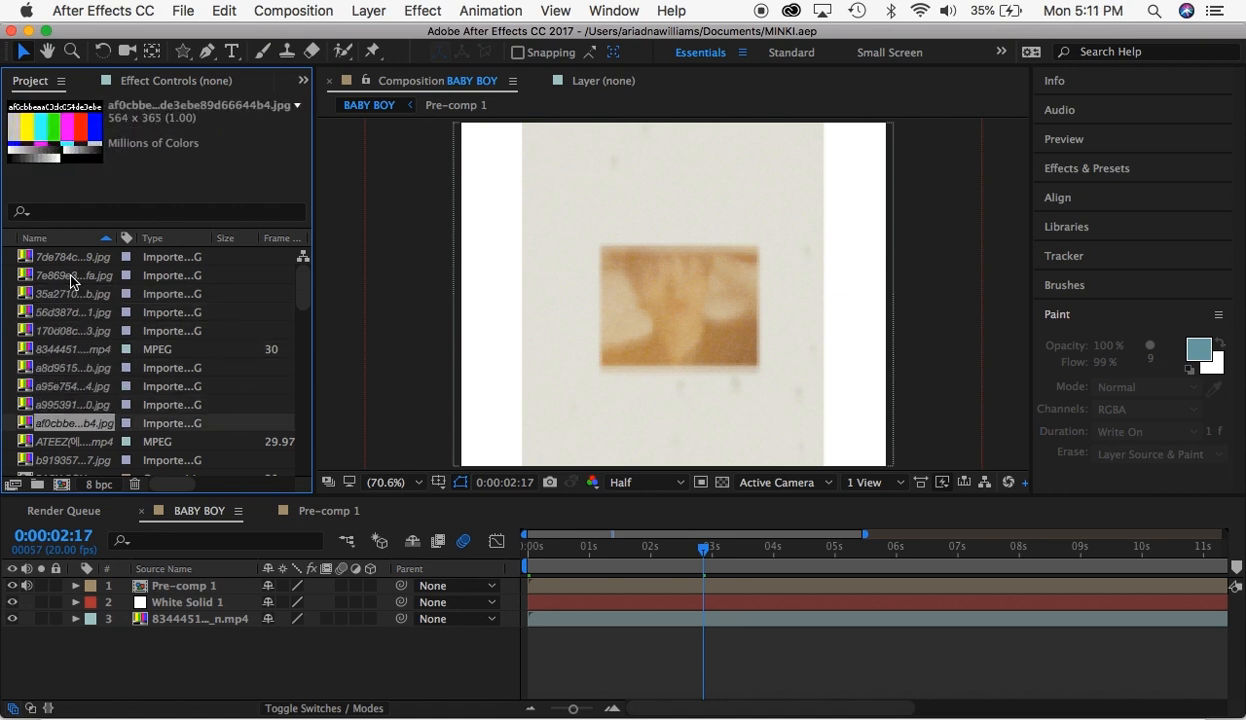
{"action": "key", "text": "Up"}
{"action": "key", "text": "Up"}
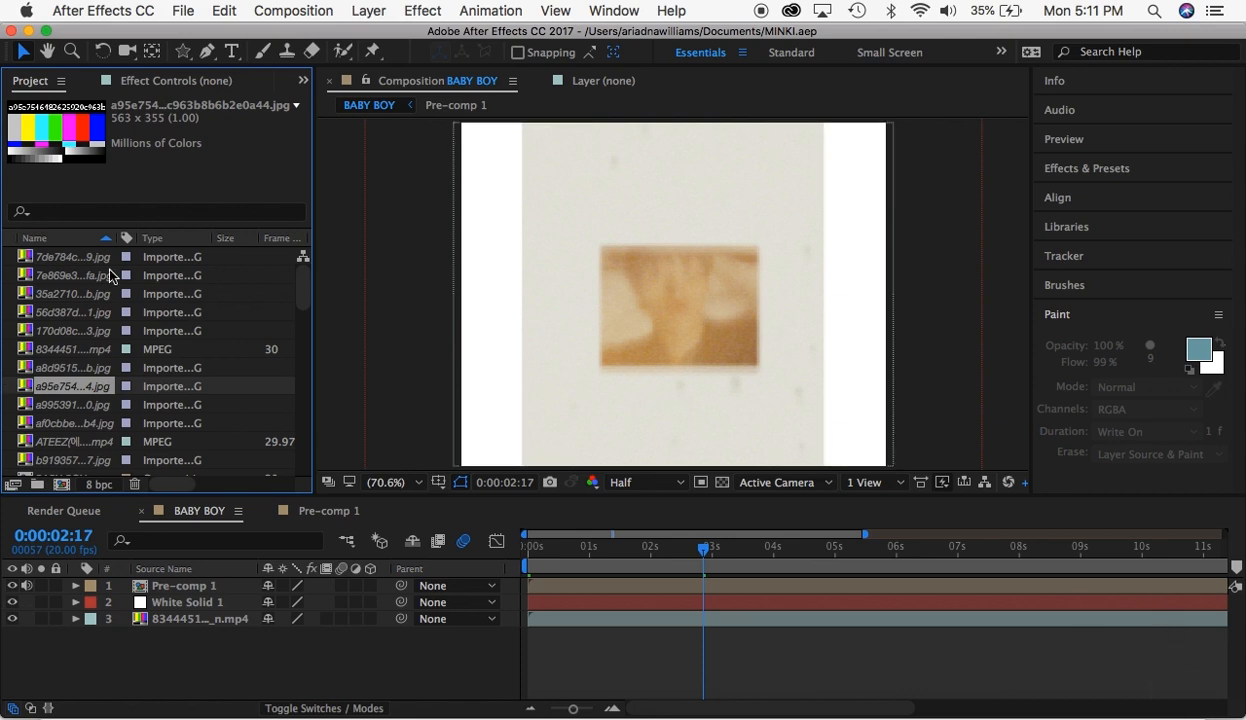
{"action": "scroll", "coordinate": [113, 280], "scroll_direction": "down", "scroll_amount": 10}
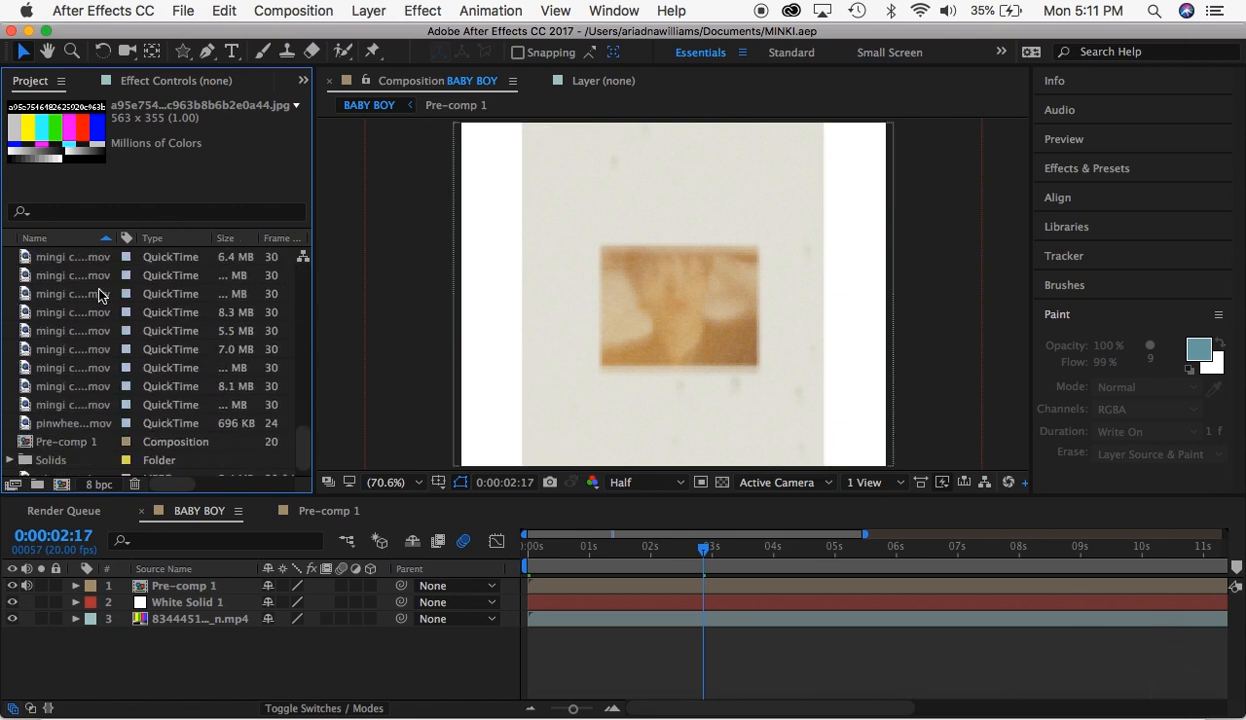
{"action": "scroll", "coordinate": [97, 297], "scroll_direction": "up", "scroll_amount": 10}
{"action": "key", "text": "Up"}
{"action": "key", "text": "Up"}
{"action": "key", "text": "Up"}
{"action": "key", "text": "Up"}
{"action": "key", "text": "Up"}
{"action": "key", "text": "Up"}
{"action": "key", "text": "Up"}
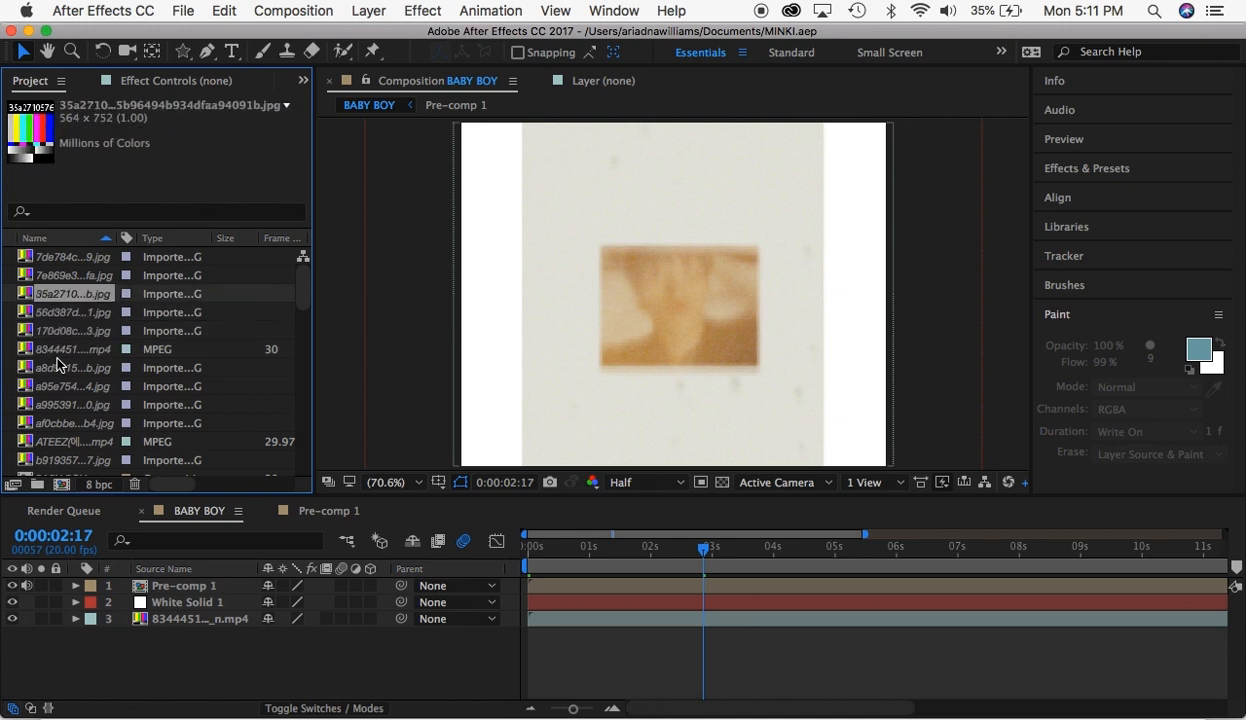
{"action": "key", "text": "Down"}
{"action": "key", "text": "Down"}
{"action": "key", "text": "Down"}
{"action": "key", "text": "Down"}
{"action": "key", "text": "Down"}
{"action": "key", "text": "Down"}
{"action": "key", "text": "Down"}
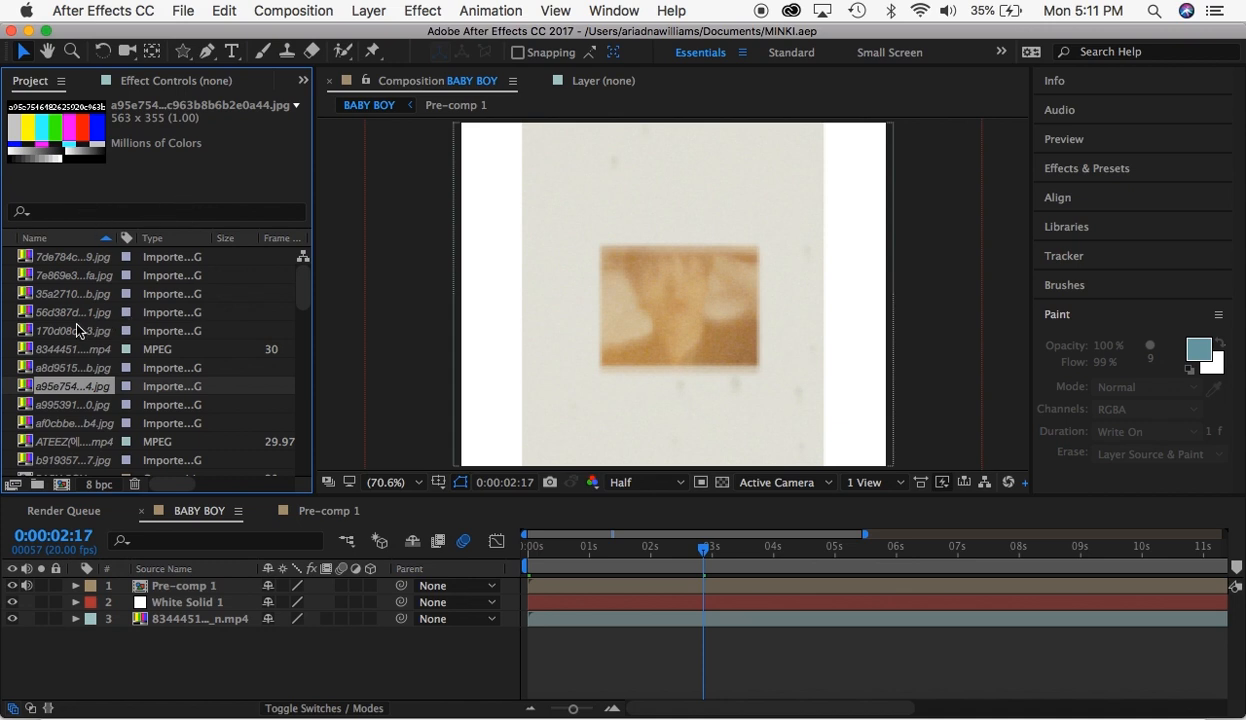
{"action": "left_click", "coordinate": [80, 292]}
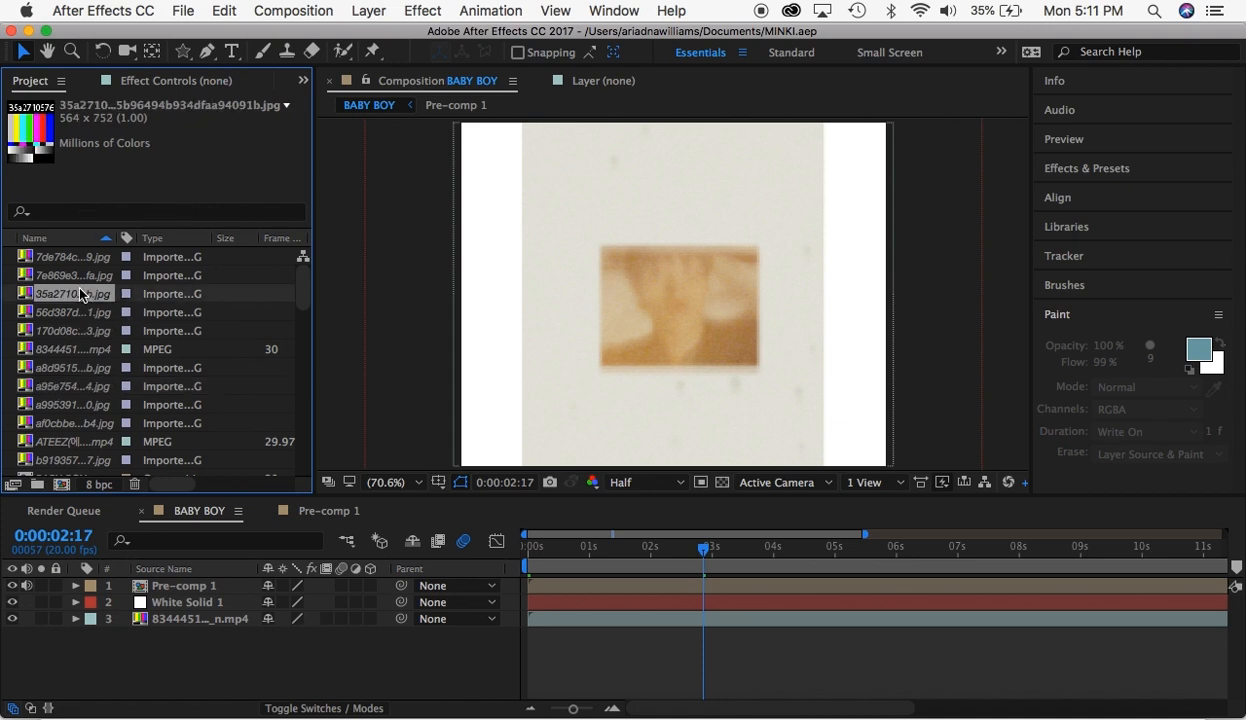
- Check the reload and replace footage options for the missing 170d08c…3.jpg image, then examine the rest of the project's file list
{"action": "key", "text": "Down"}
{"action": "key", "text": "Down"}
{"action": "key", "text": "Down"}
{"action": "left_click", "coordinate": [77, 328]}
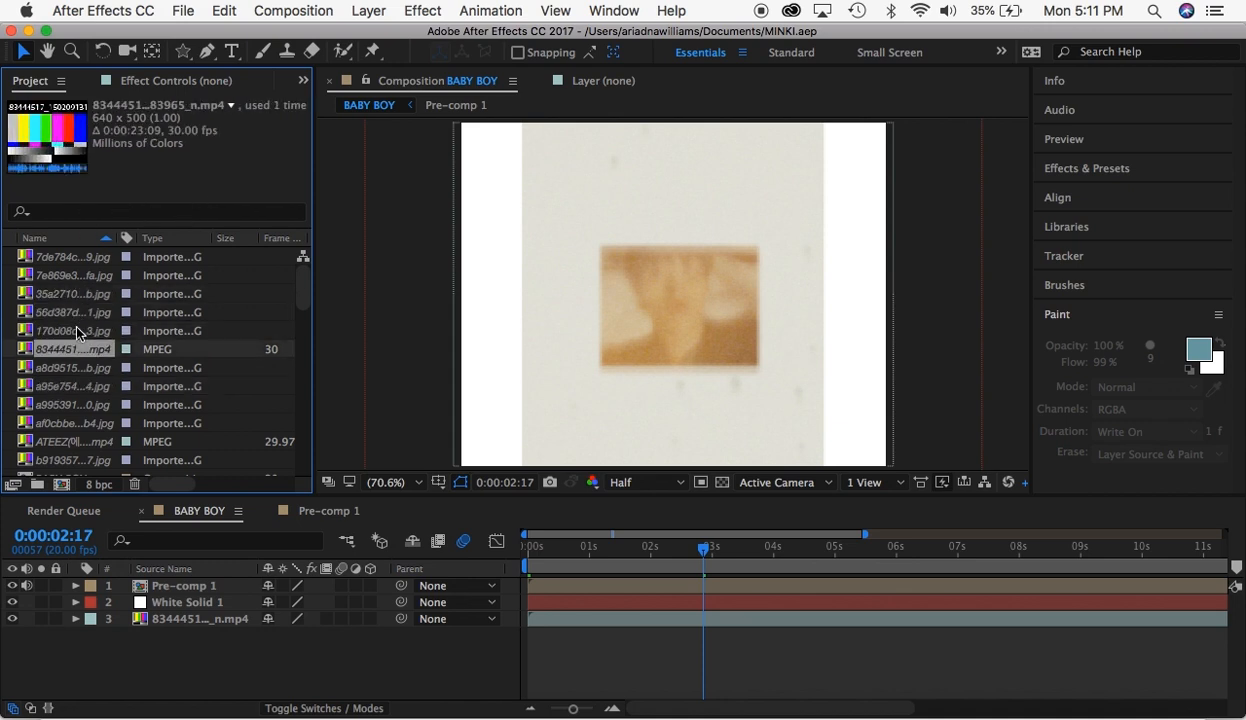
{"action": "right_click", "coordinate": [77, 326]}
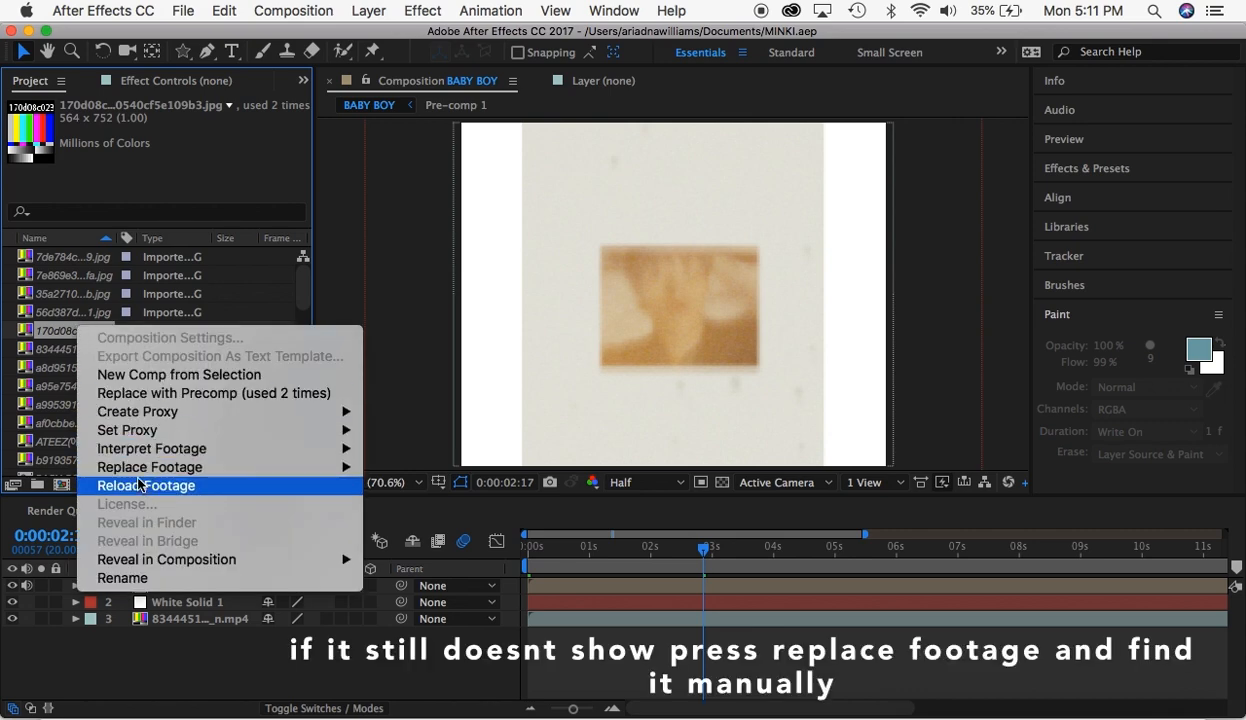
{"action": "left_click", "coordinate": [65, 326]}
{"action": "scroll", "coordinate": [112, 363], "scroll_direction": "down", "scroll_amount": 10}
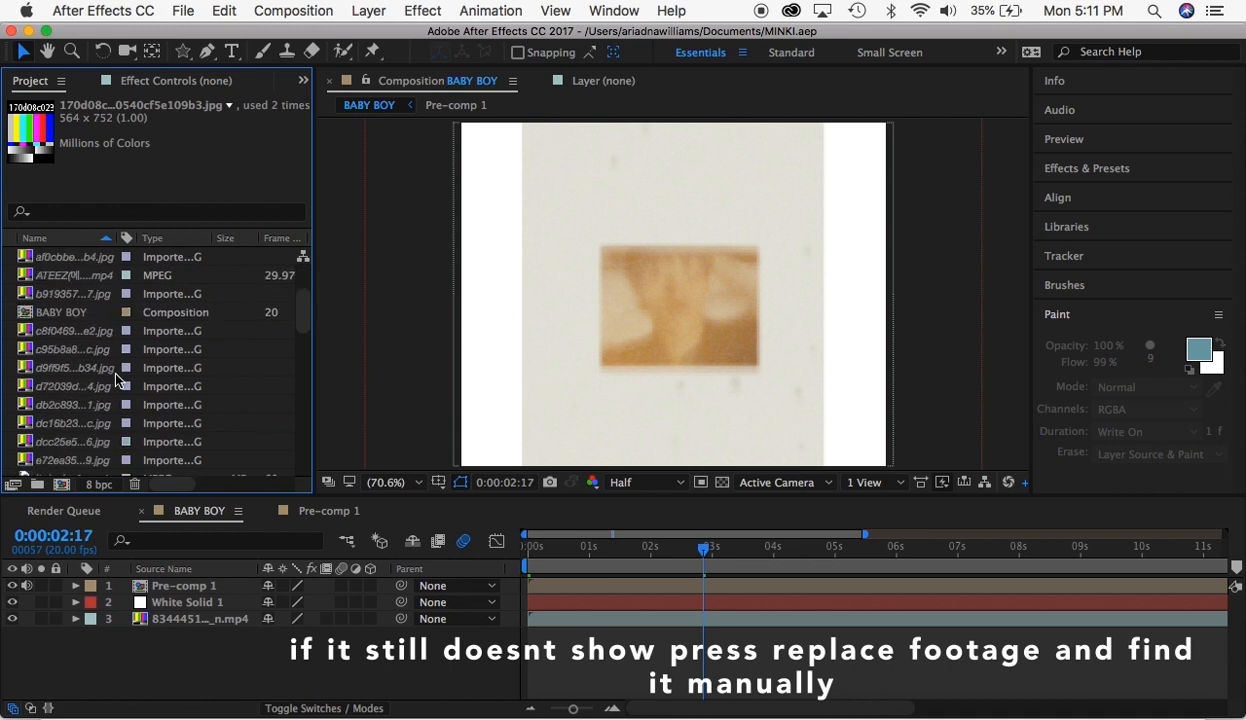
- Preview BABY BOY at 0:00:02:06, select its bottom video layer, and return the current time to 0:00:00:00
{"action": "left_click_drag", "start_coordinate": [540, 544], "coordinate": [668, 556]}
{"action": "left_click", "coordinate": [190, 620]}
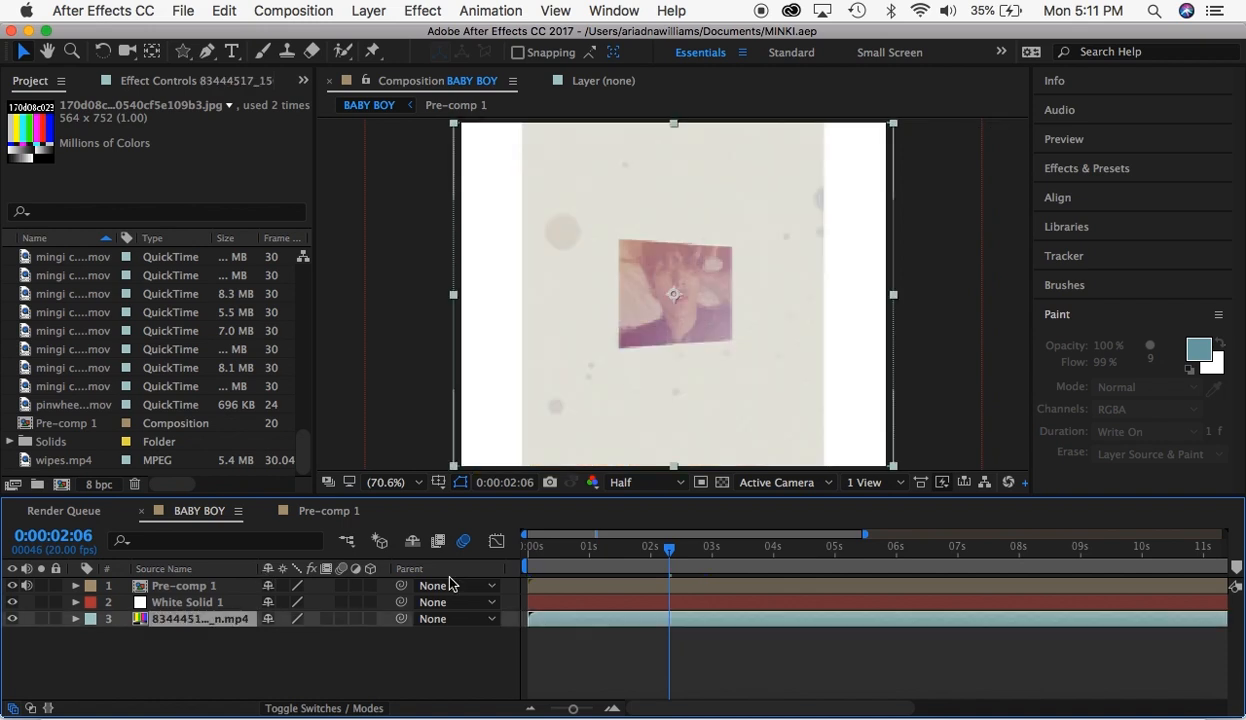
{"action": "left_click", "coordinate": [528, 546]}
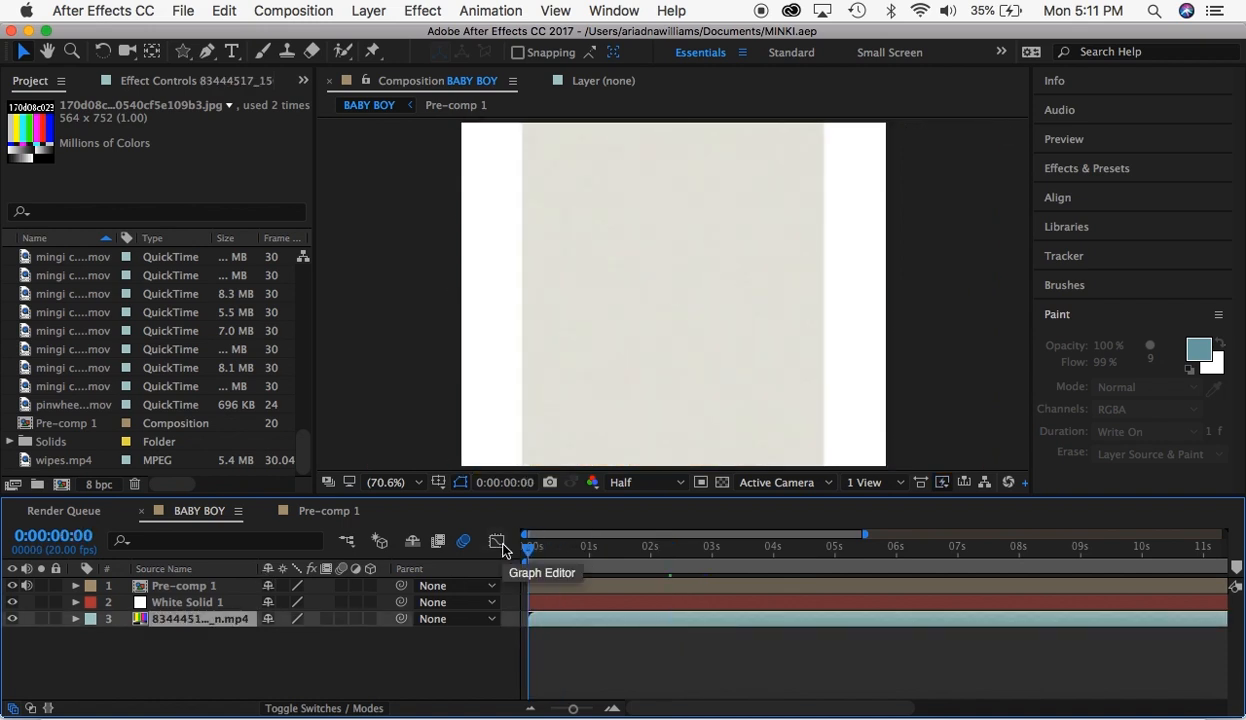
- Add the BABY BOY composition to the render queue
{"action": "left_click", "coordinate": [229, 13]}
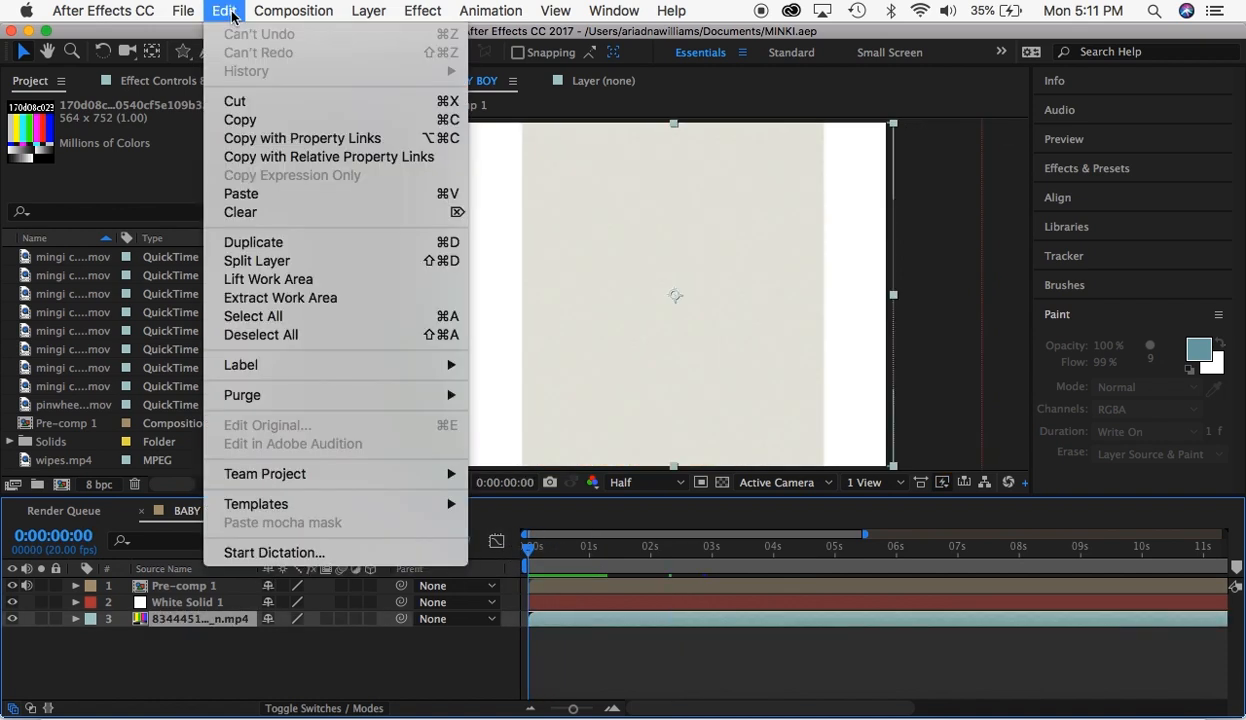
{"action": "mouse_move", "coordinate": [331, 13]}
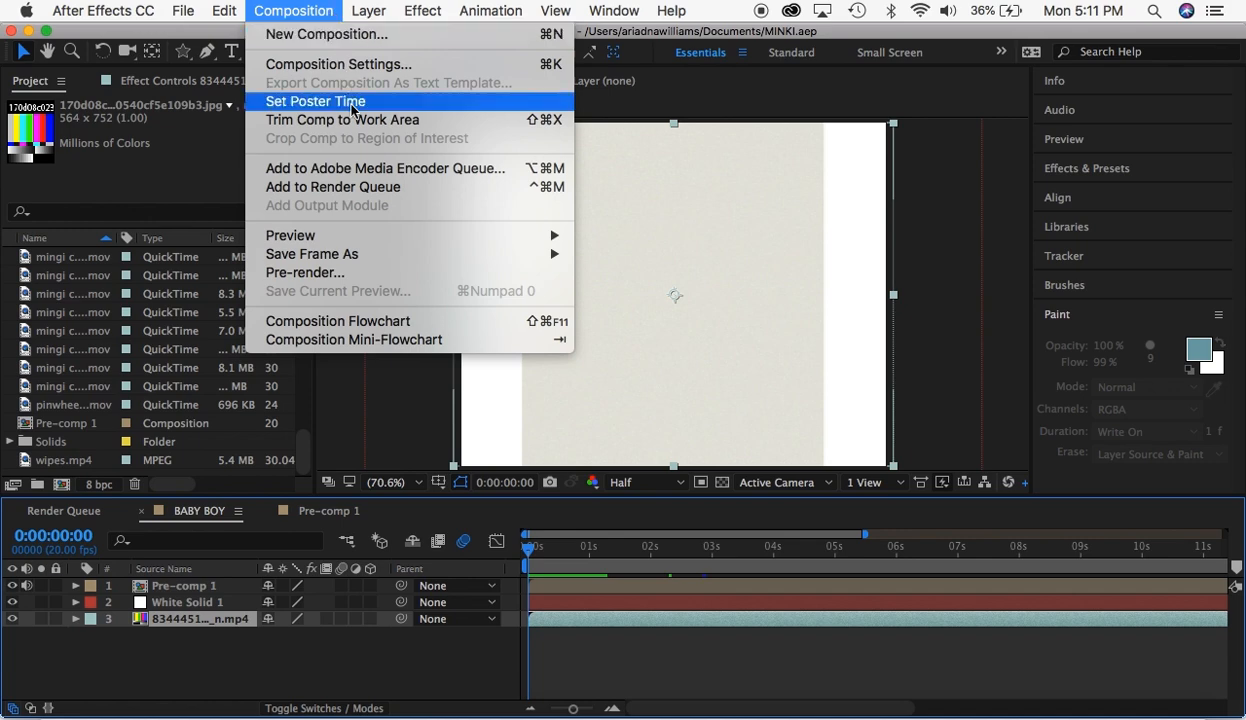
{"action": "left_click", "coordinate": [356, 191]}
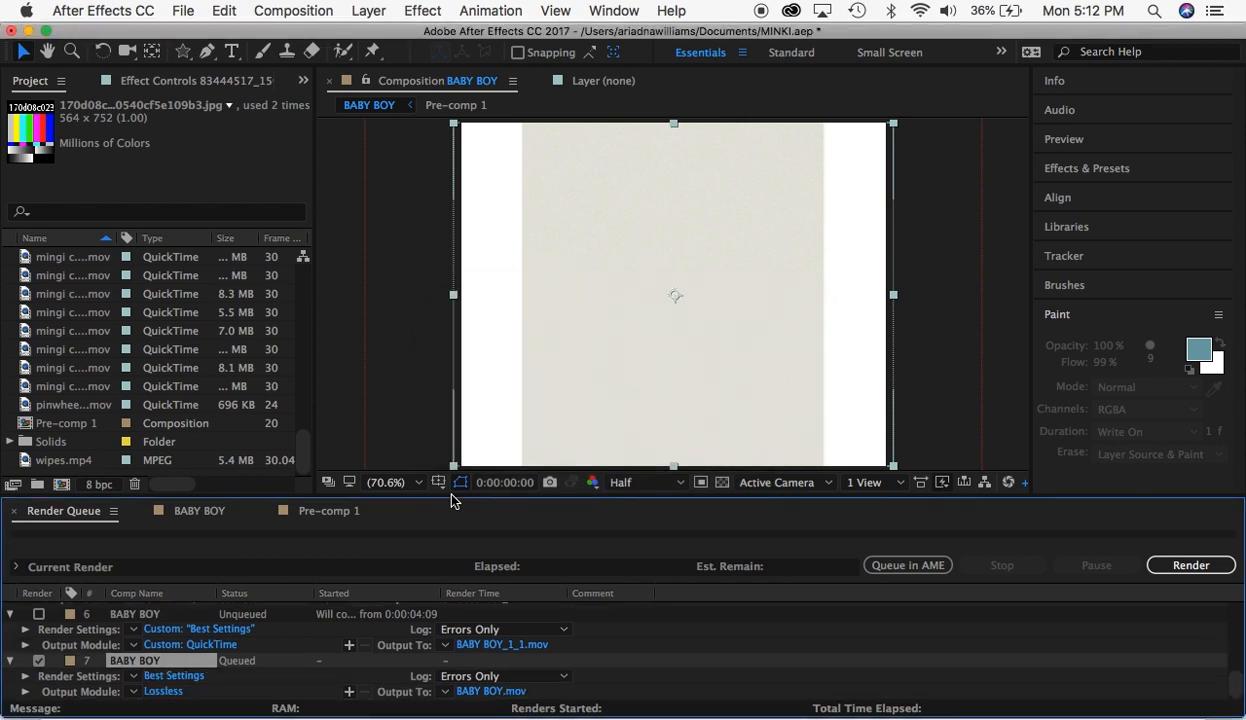
- Open the newly queued BABY BOY item's output module settings and bring up the video codec choices in its QuickTime format options
{"action": "scroll", "coordinate": [252, 660], "scroll_direction": "down", "scroll_amount": 5}
{"action": "left_click", "coordinate": [163, 691]}
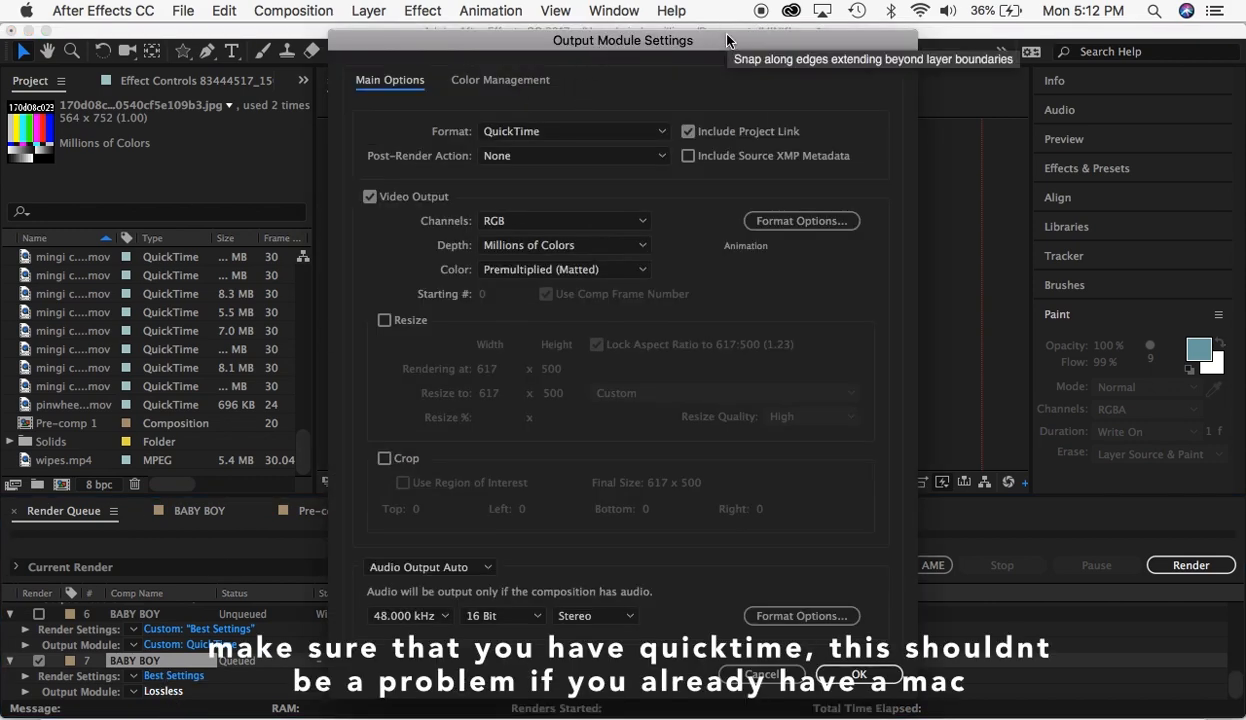
{"action": "left_click_drag", "start_coordinate": [727, 40], "coordinate": [743, 50]}
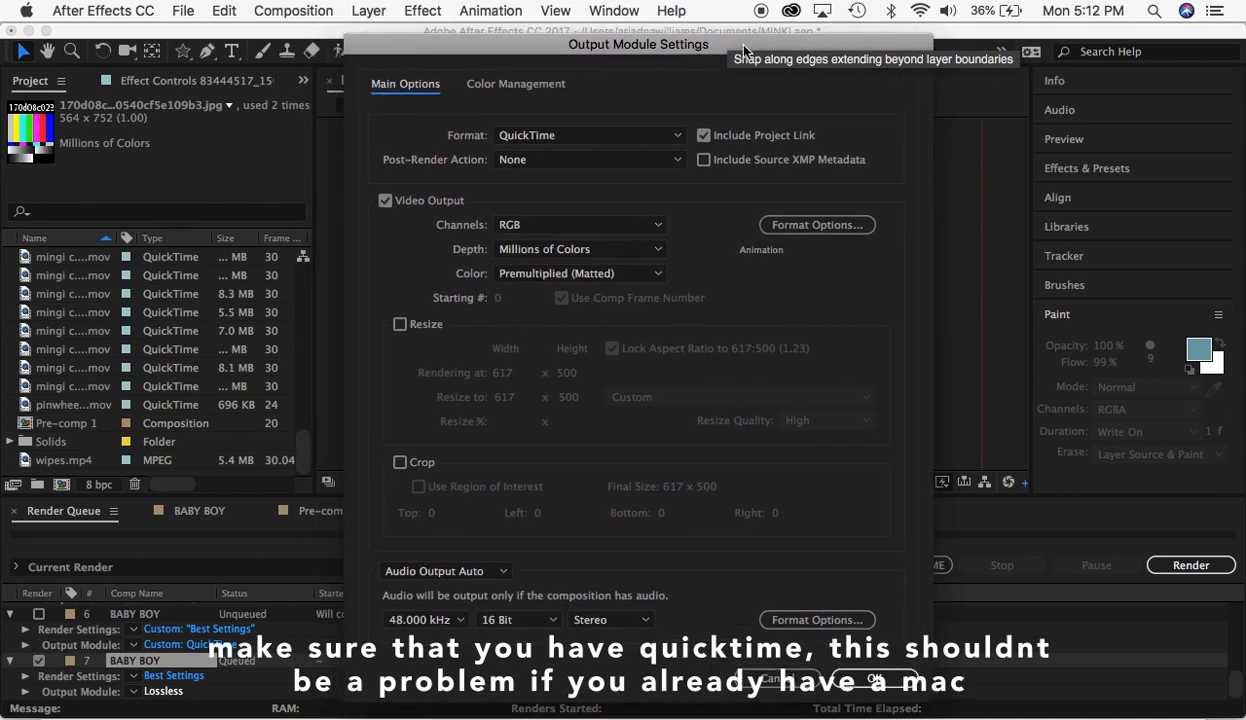
{"action": "left_click", "coordinate": [789, 226]}
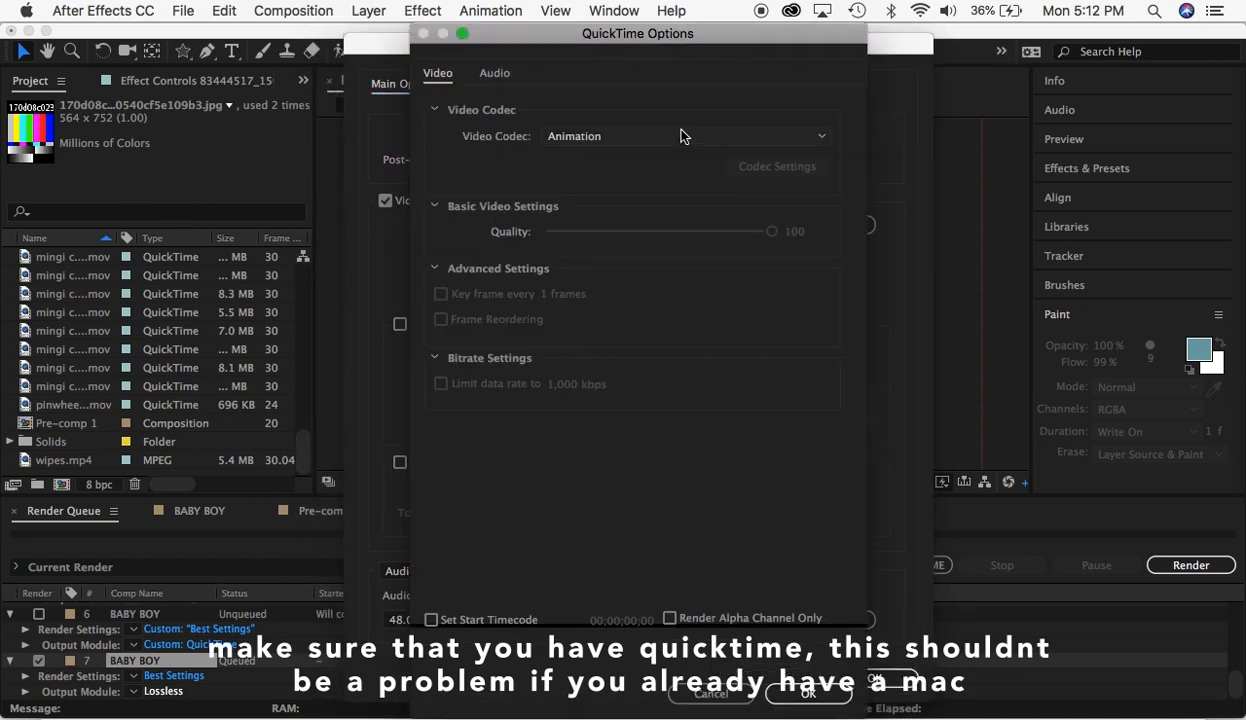
{"action": "left_click", "coordinate": [681, 136]}
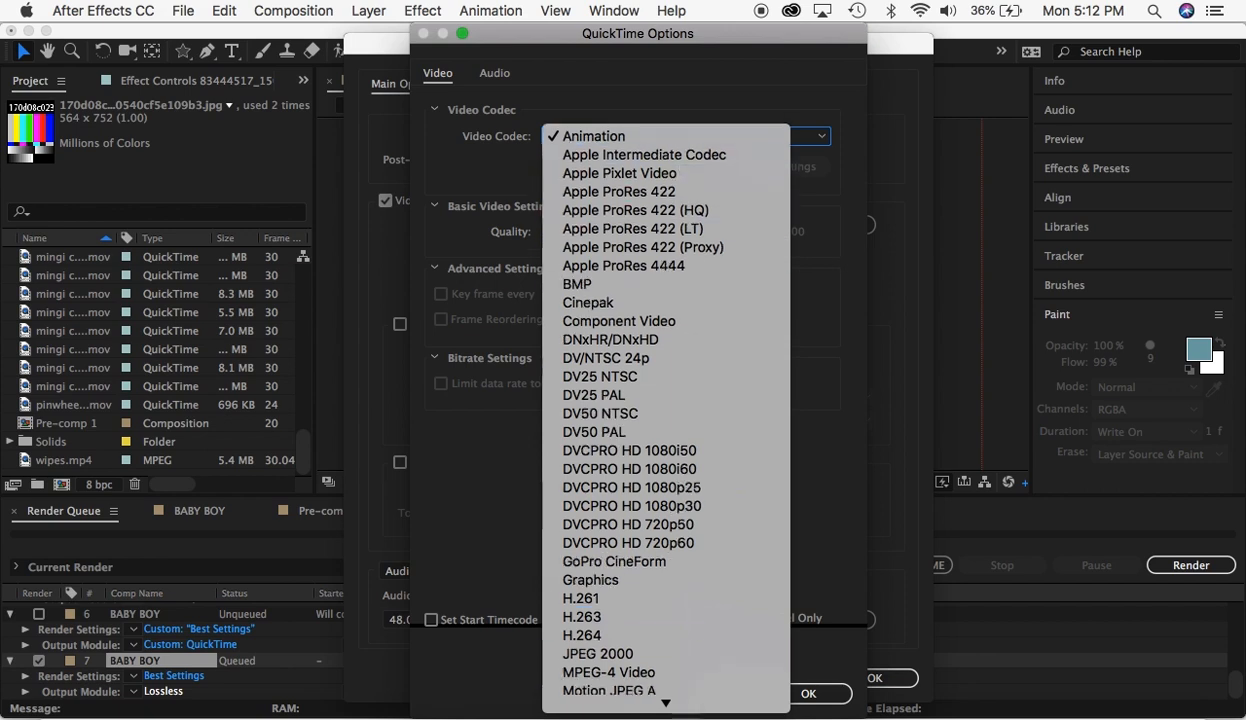
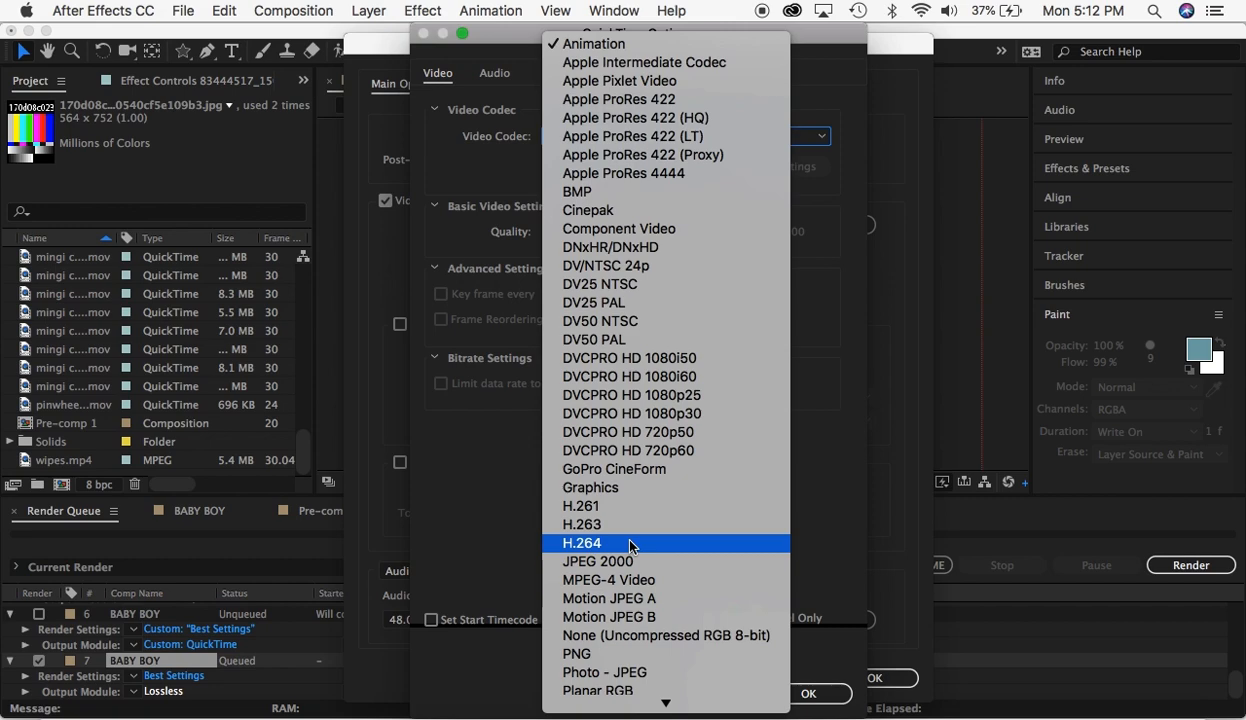
- Set the video codec of the BABY BOY QuickTime output to H.264 and apply the output module settings
{"action": "left_click", "coordinate": [630, 545]}
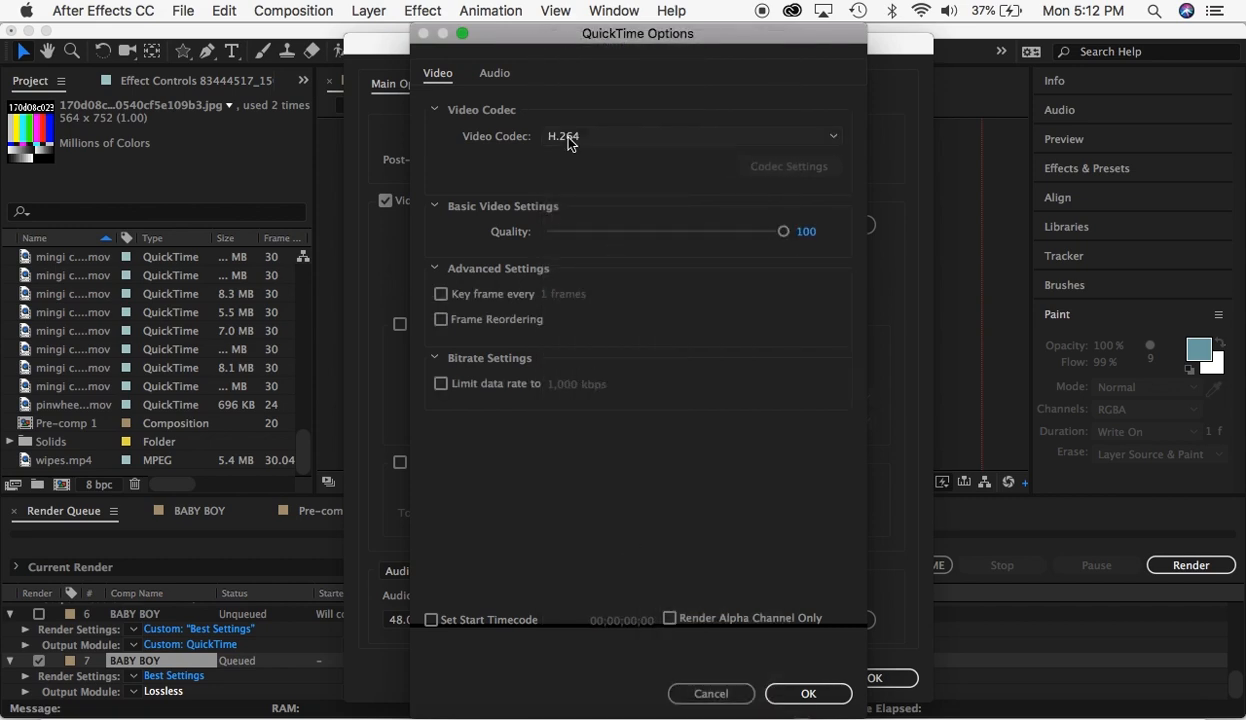
{"action": "left_click", "coordinate": [805, 693]}
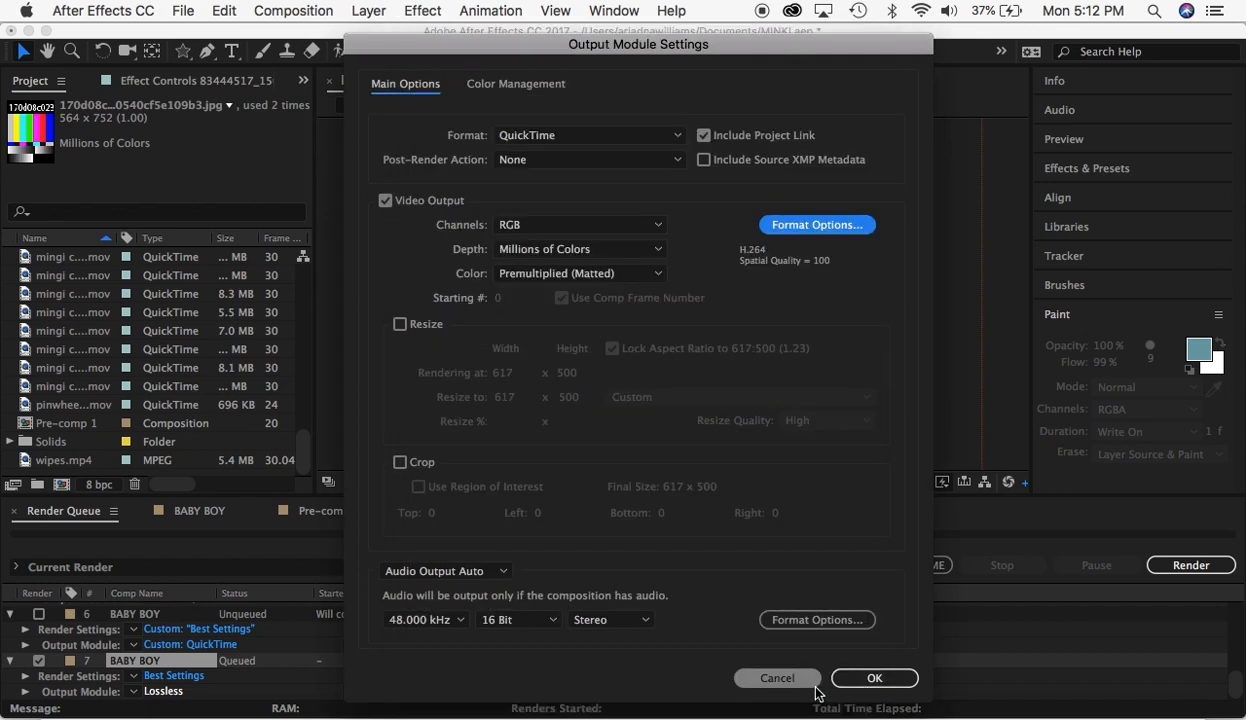
{"action": "left_click", "coordinate": [876, 678]}
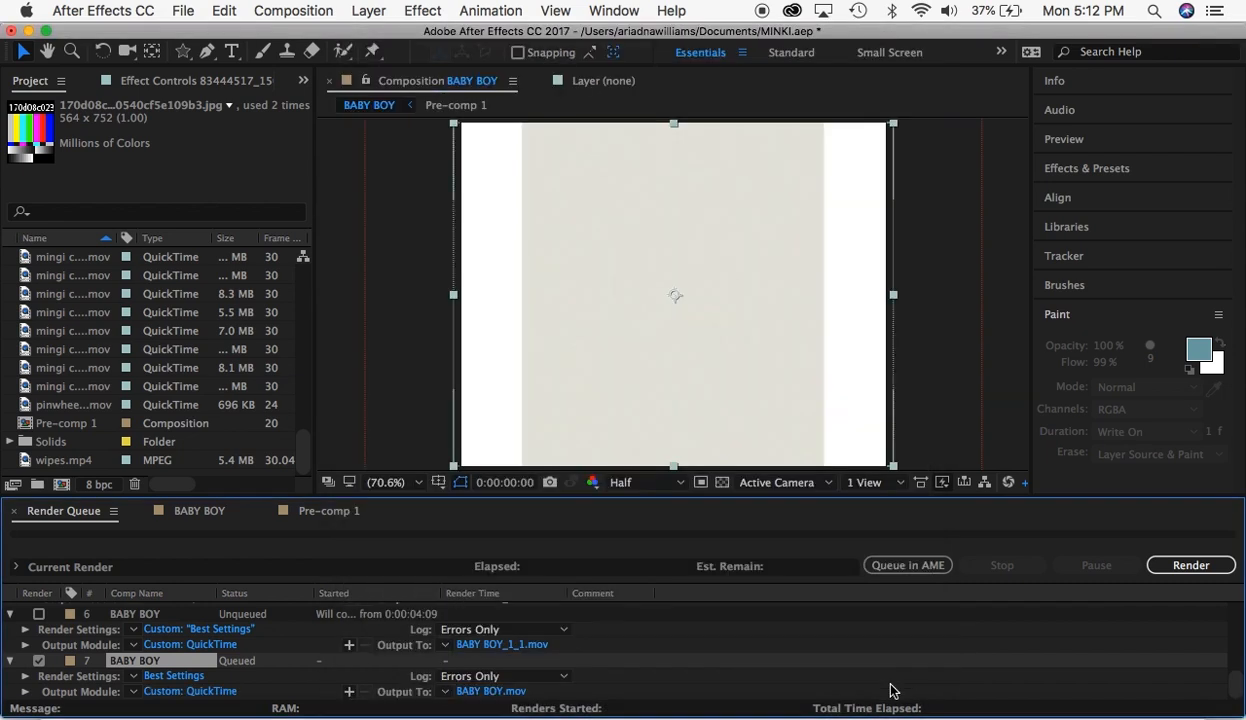
{"action": "left_click", "coordinate": [487, 691]}
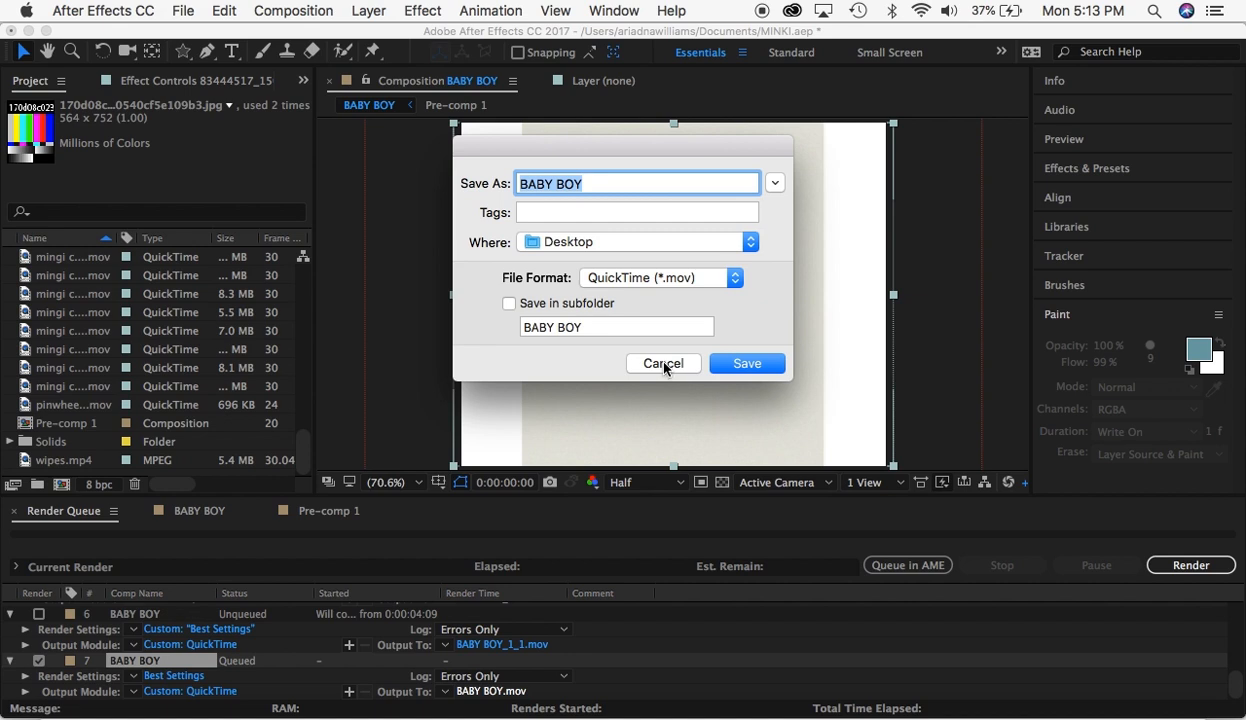
{"action": "type", "text": "MINgi"}
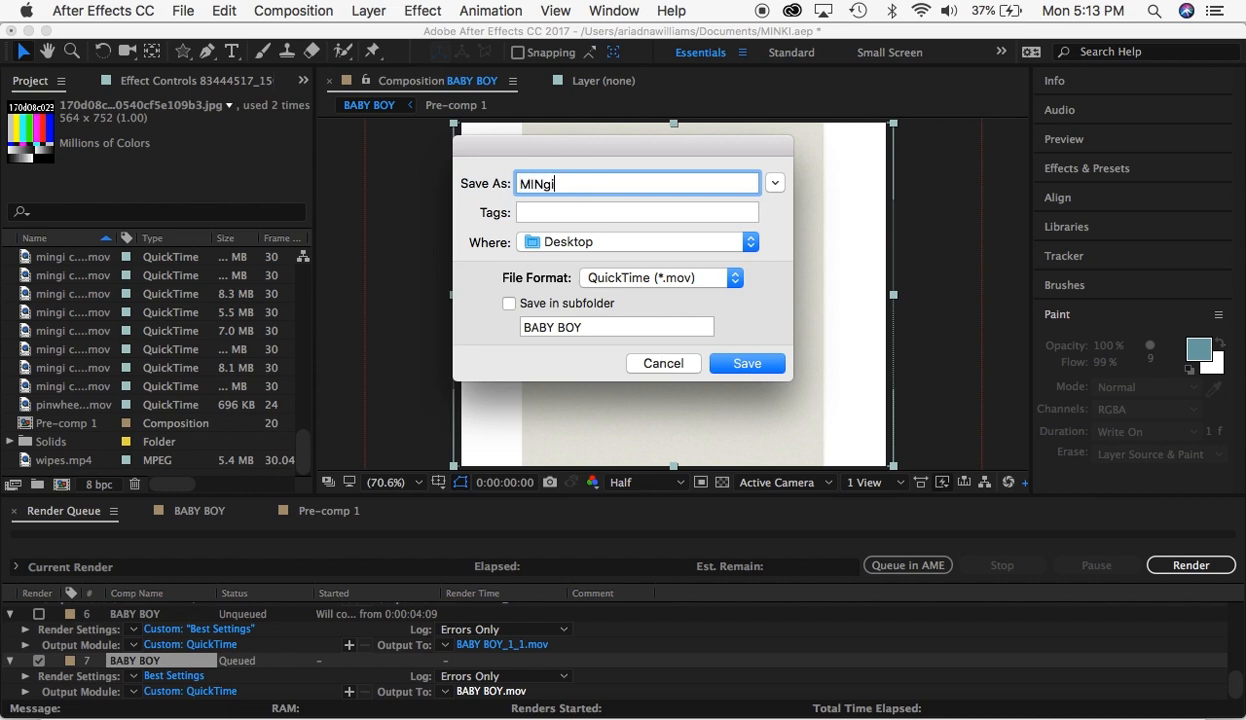
{"action": "key", "text": "BackSpace"}
{"action": "key", "text": "BackSpace"}
{"action": "type", "text": "G"}
{"action": "key", "text": "BackSpace"}
{"action": "key", "text": "BackSpace"}
{"action": "key", "text": "BackSpace"}
{"action": "key", "text": "BackSpace"}
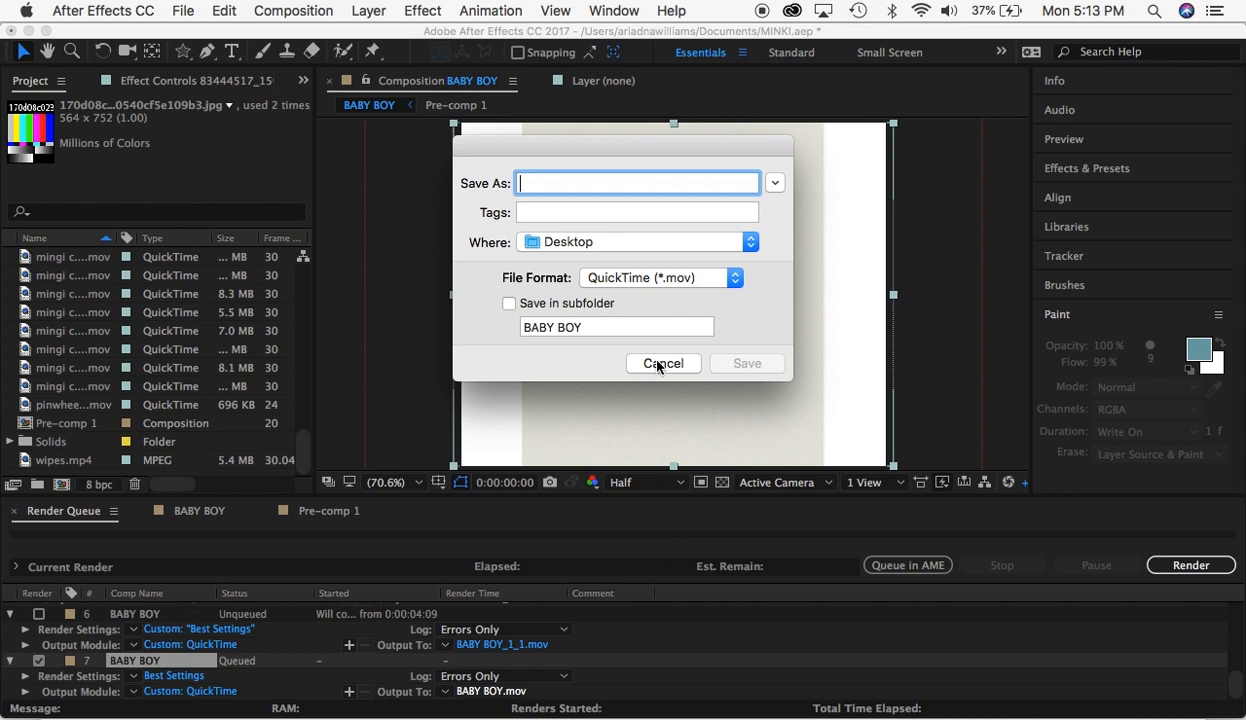
{"action": "left_click", "coordinate": [662, 363]}
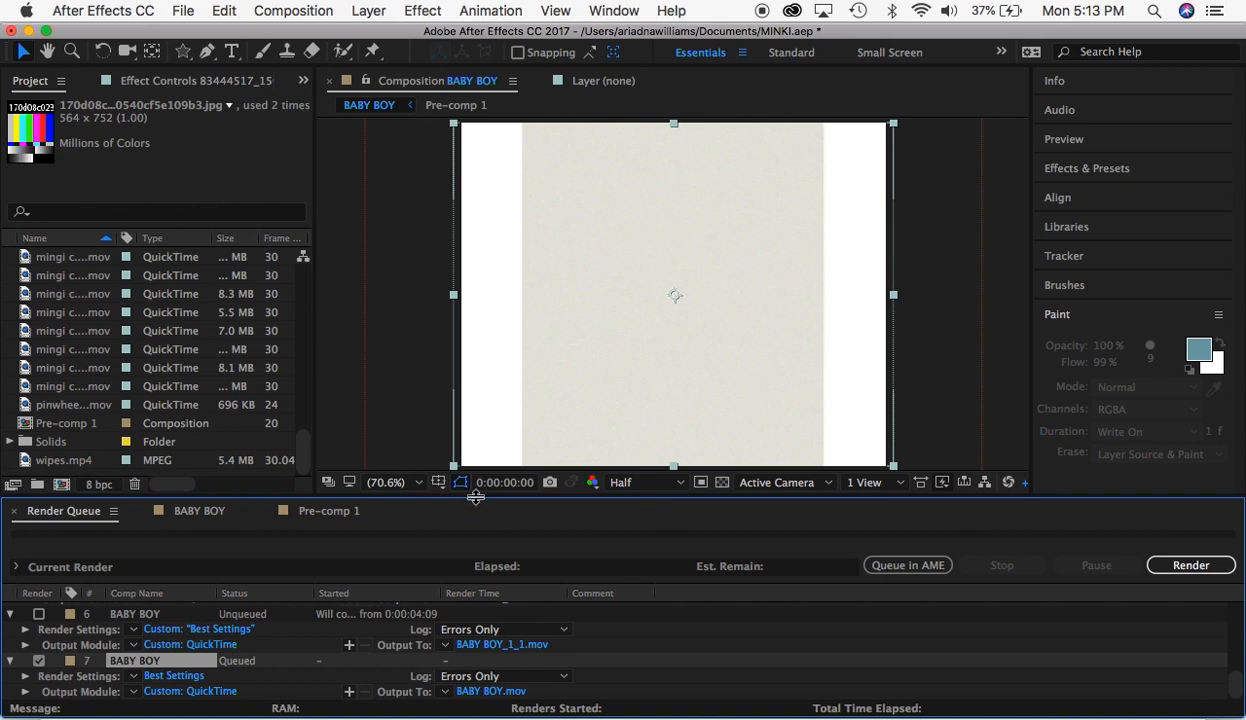
- Start rendering the queued BABY BOY item despite its missing footage, and stop the render partway through
{"action": "left_click", "coordinate": [1162, 566]}
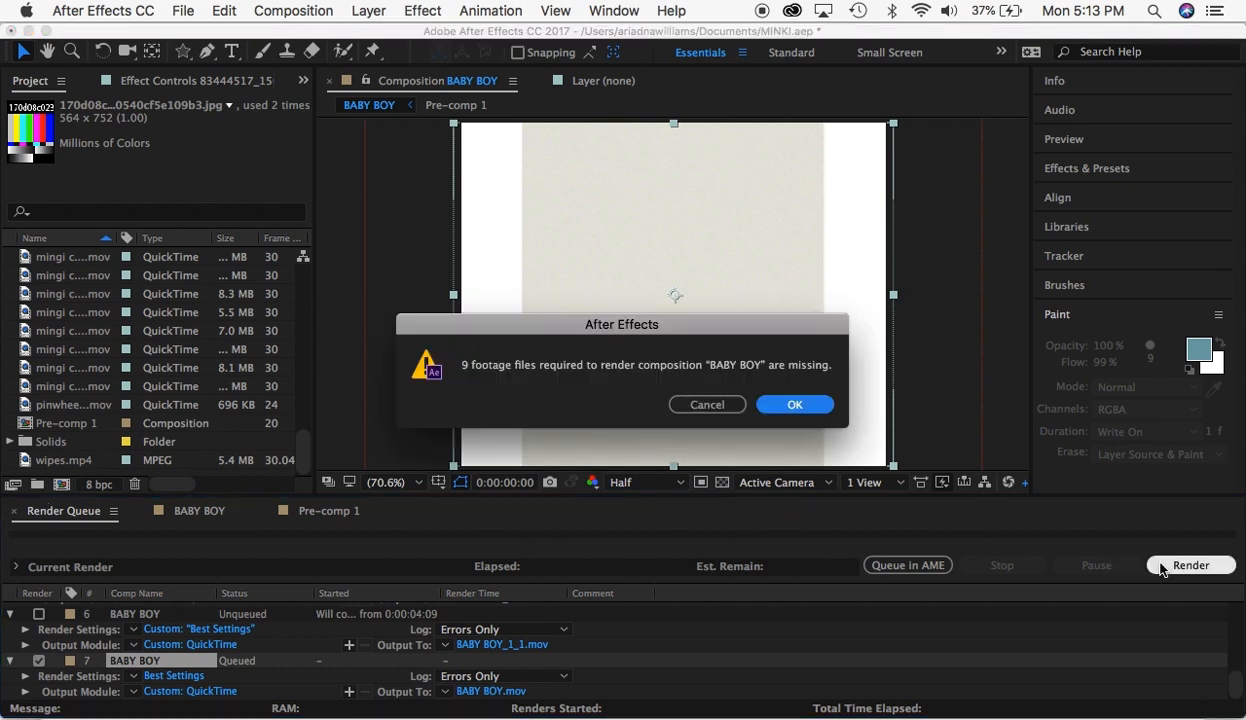
{"action": "left_click", "coordinate": [770, 404]}
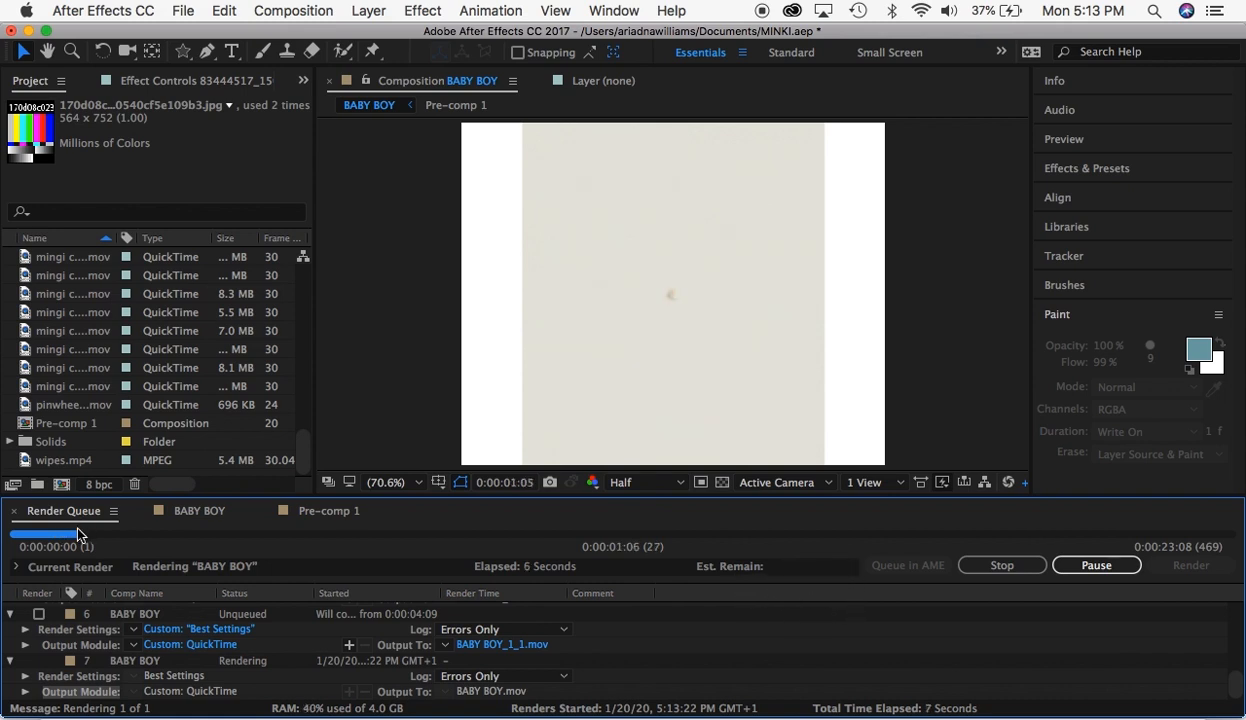
{"action": "left_click", "coordinate": [1009, 564]}
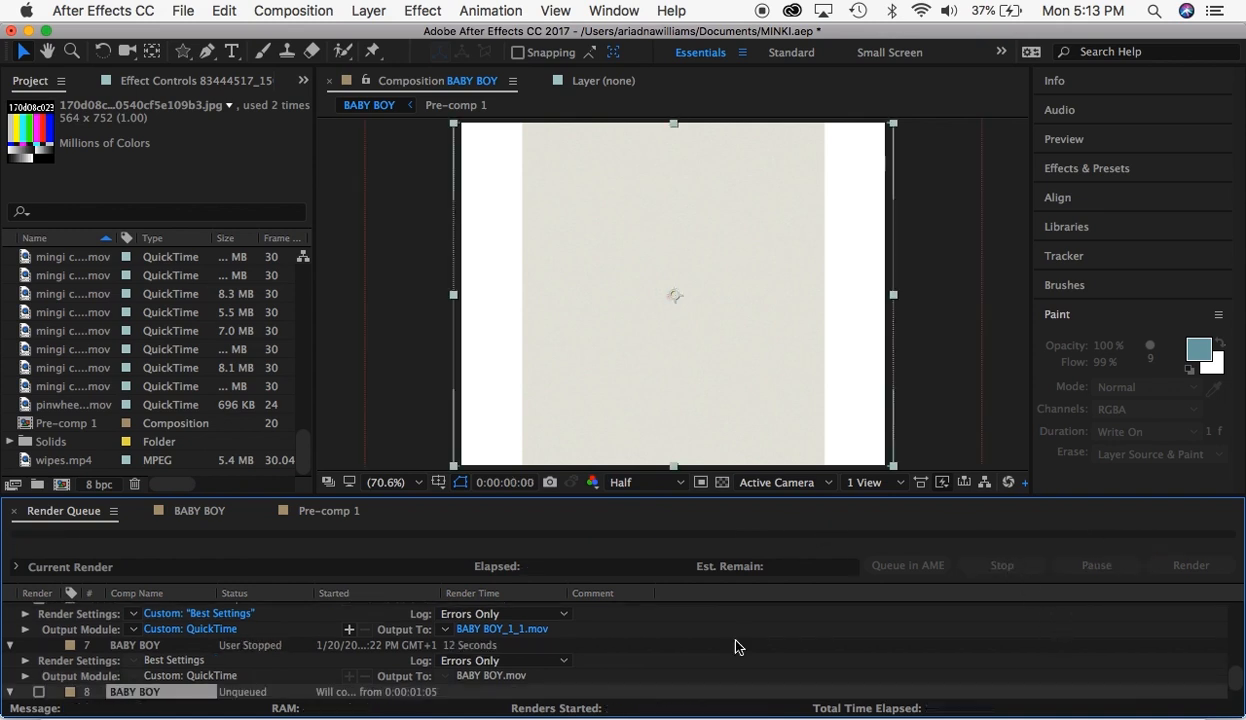
{"action": "scroll", "coordinate": [408, 640], "scroll_direction": "down", "scroll_amount": 1}
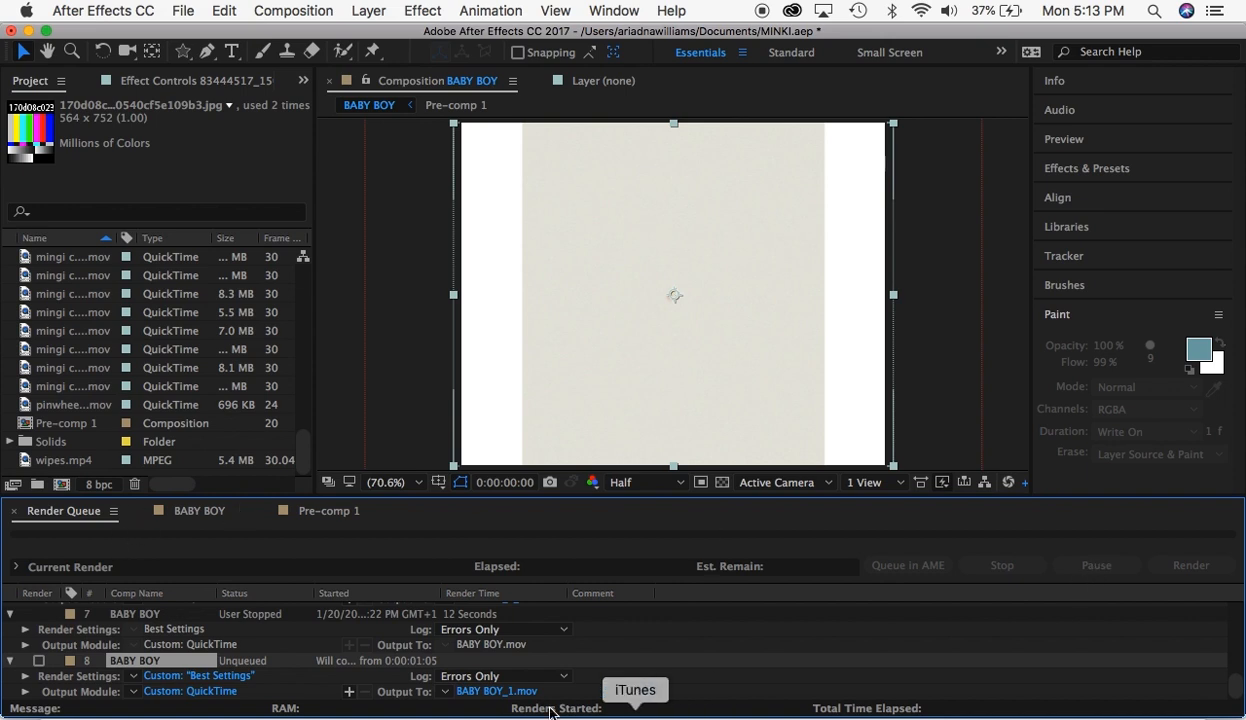
- Save the MINKI.aep project from the BABY BOY composition's timeline and close the project window
{"action": "left_click", "coordinate": [190, 510]}
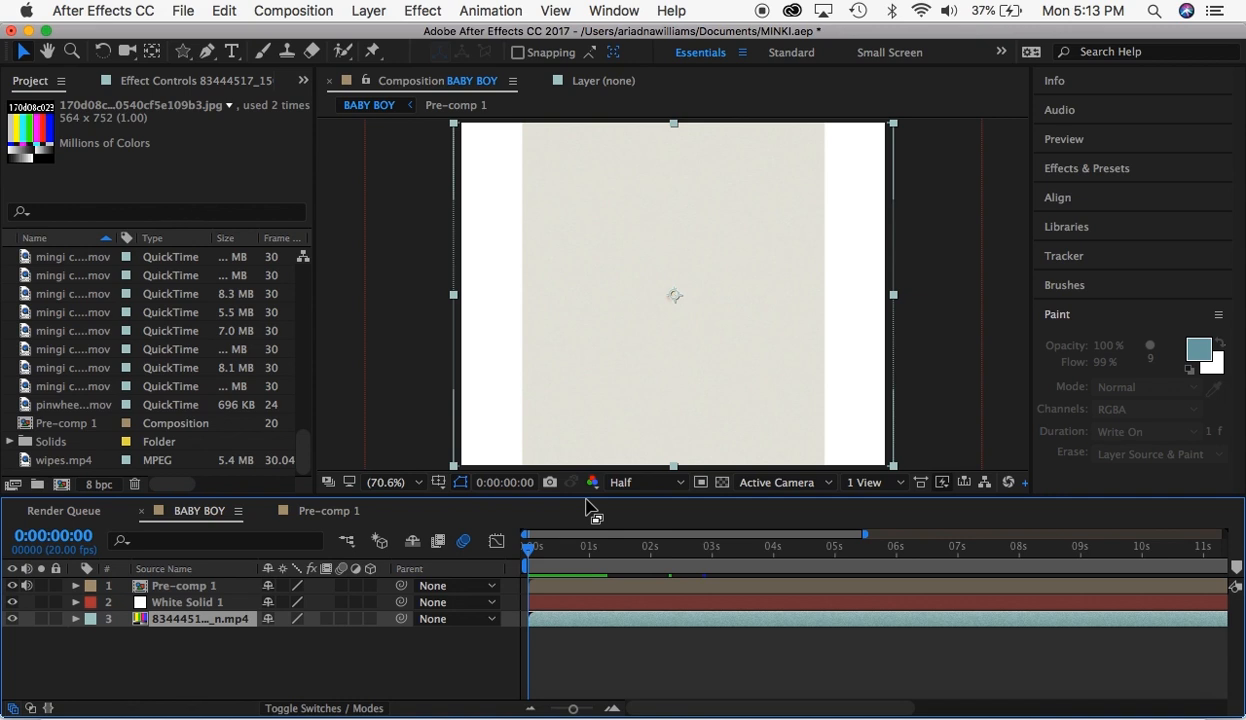
{"action": "key", "text": "super+s"}
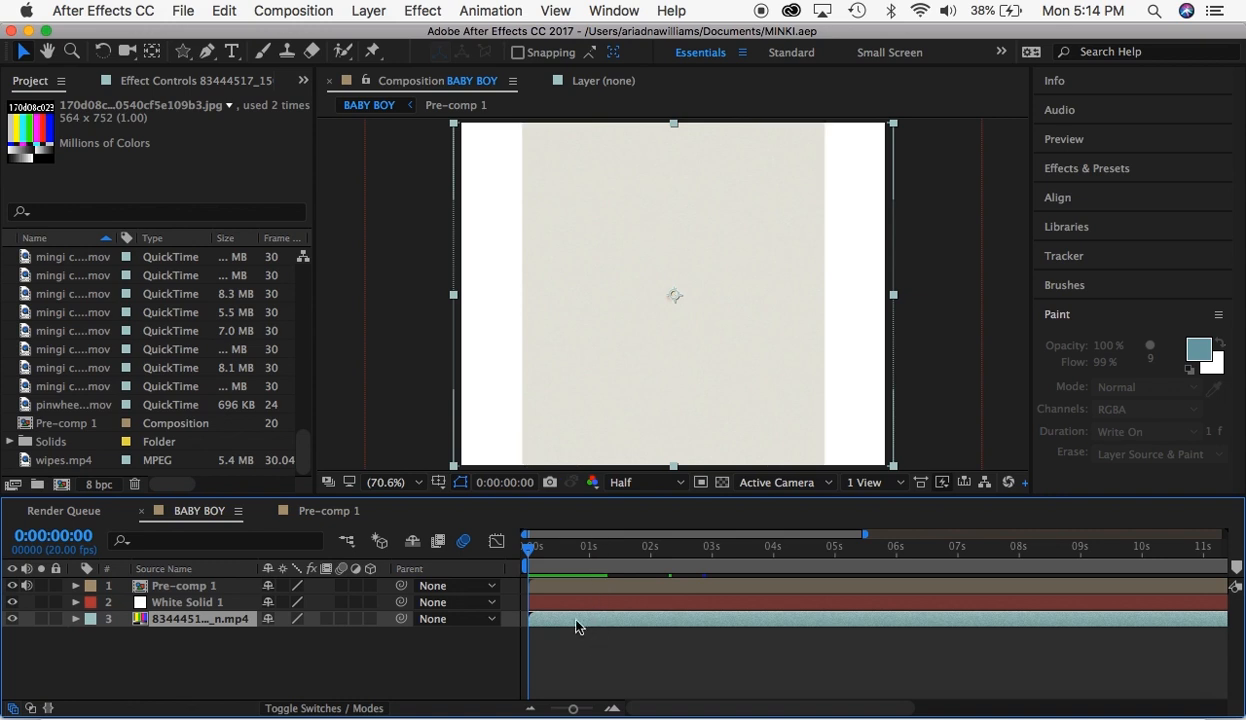
{"action": "left_click", "coordinate": [578, 550]}
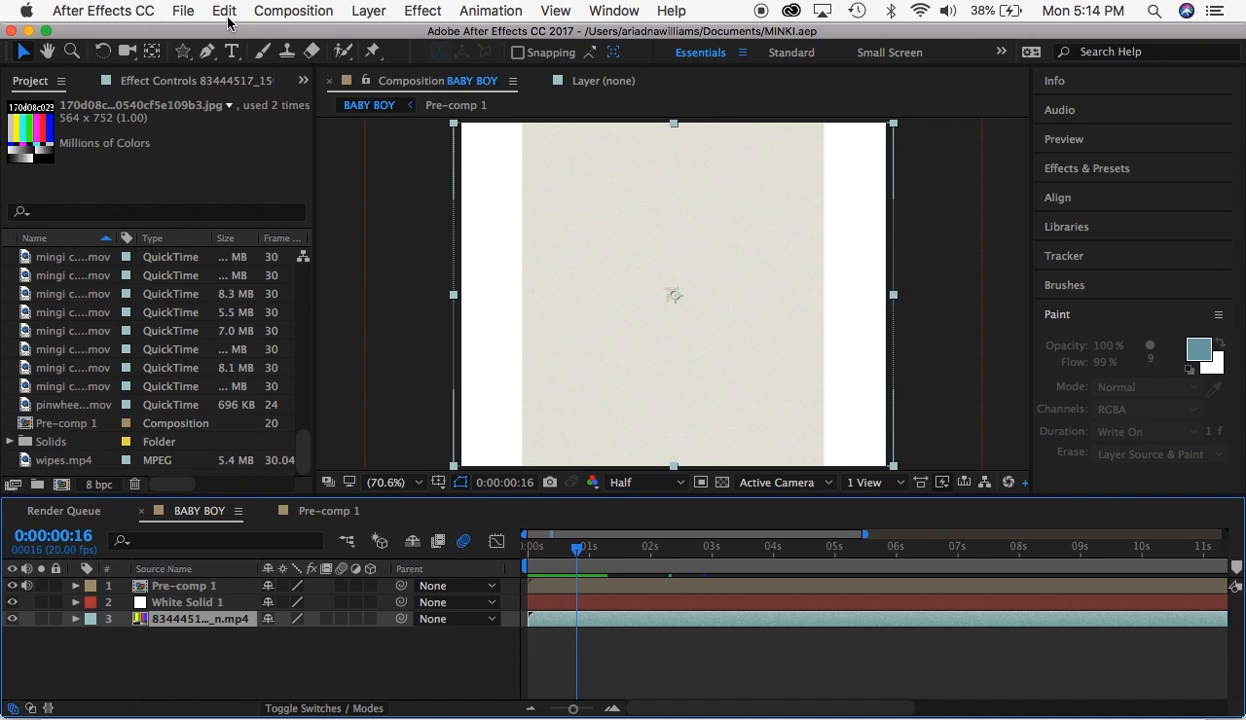
{"action": "left_click", "coordinate": [12, 31]}
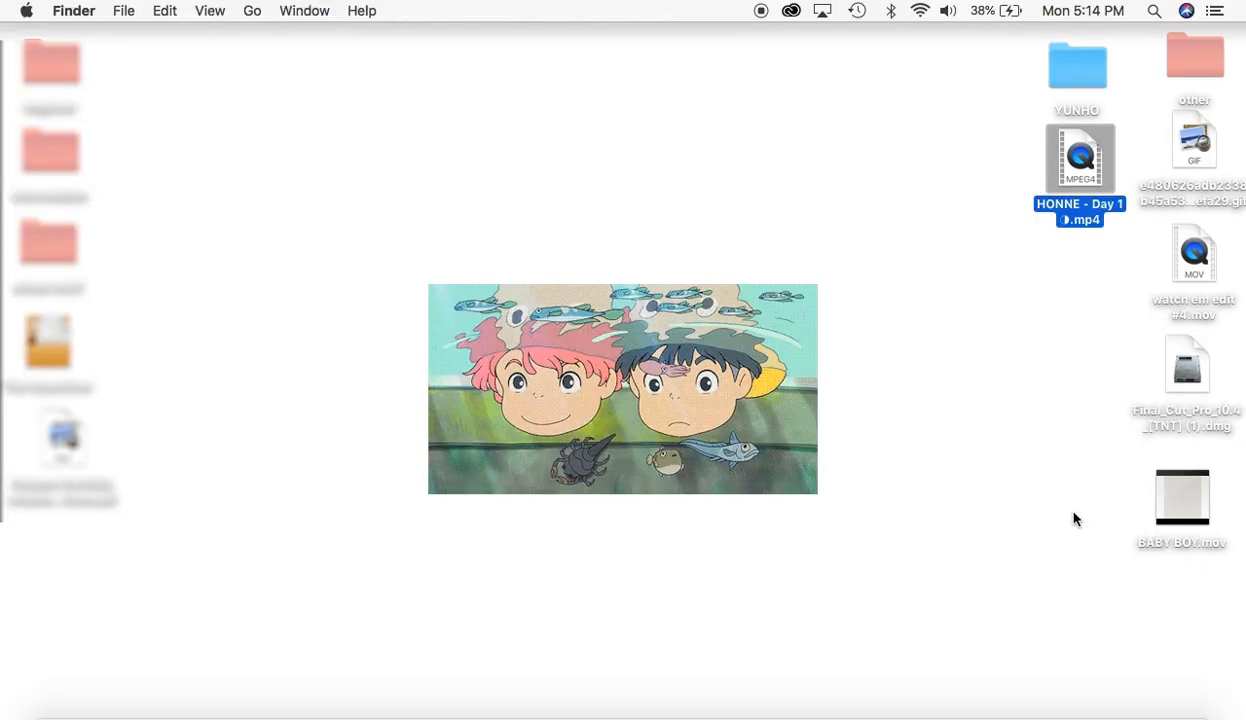
- Play the rendered BABY BOY.mov from the desktop in QuickTime Player to check it, and close the video
{"action": "left_click", "coordinate": [1165, 519]}
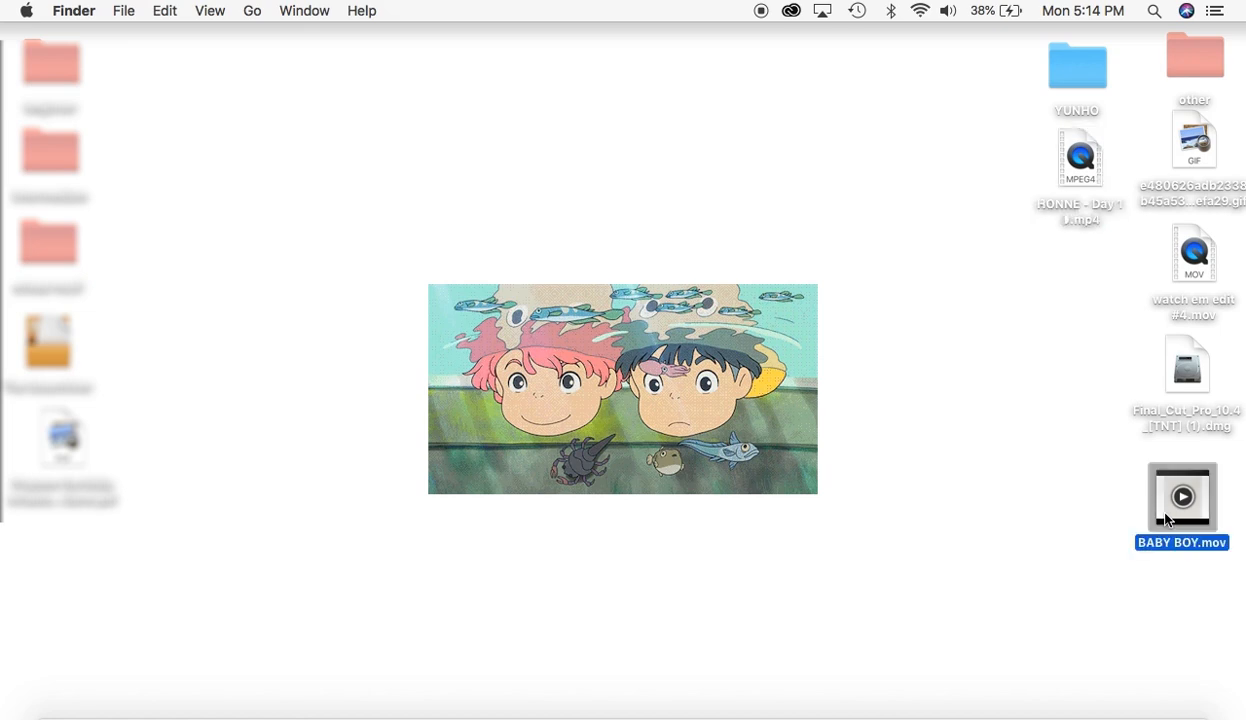
{"action": "double_click", "coordinate": [1165, 519]}
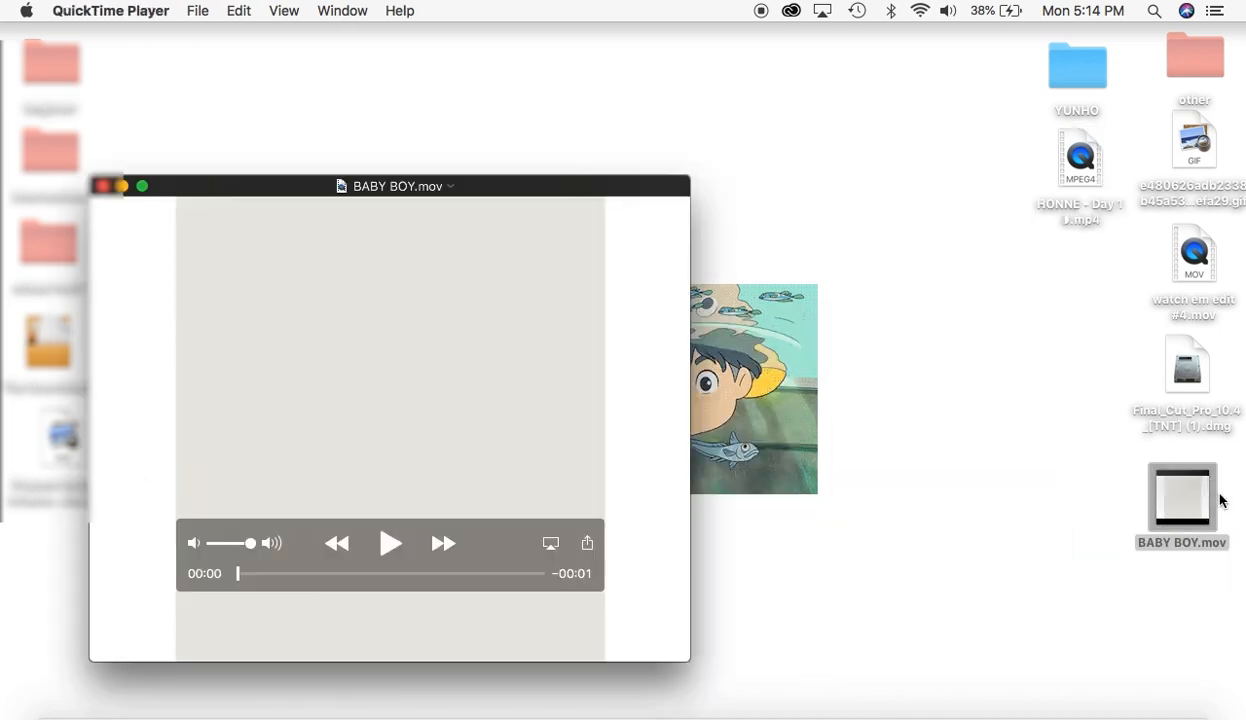
{"action": "mouse_move", "coordinate": [240, 575]}
{"action": "left_mouse_down"}
{"action": "mouse_move", "coordinate": [495, 583]}
{"action": "mouse_move", "coordinate": [241, 572]}
{"action": "left_mouse_up"}
{"action": "key", "text": "space"}
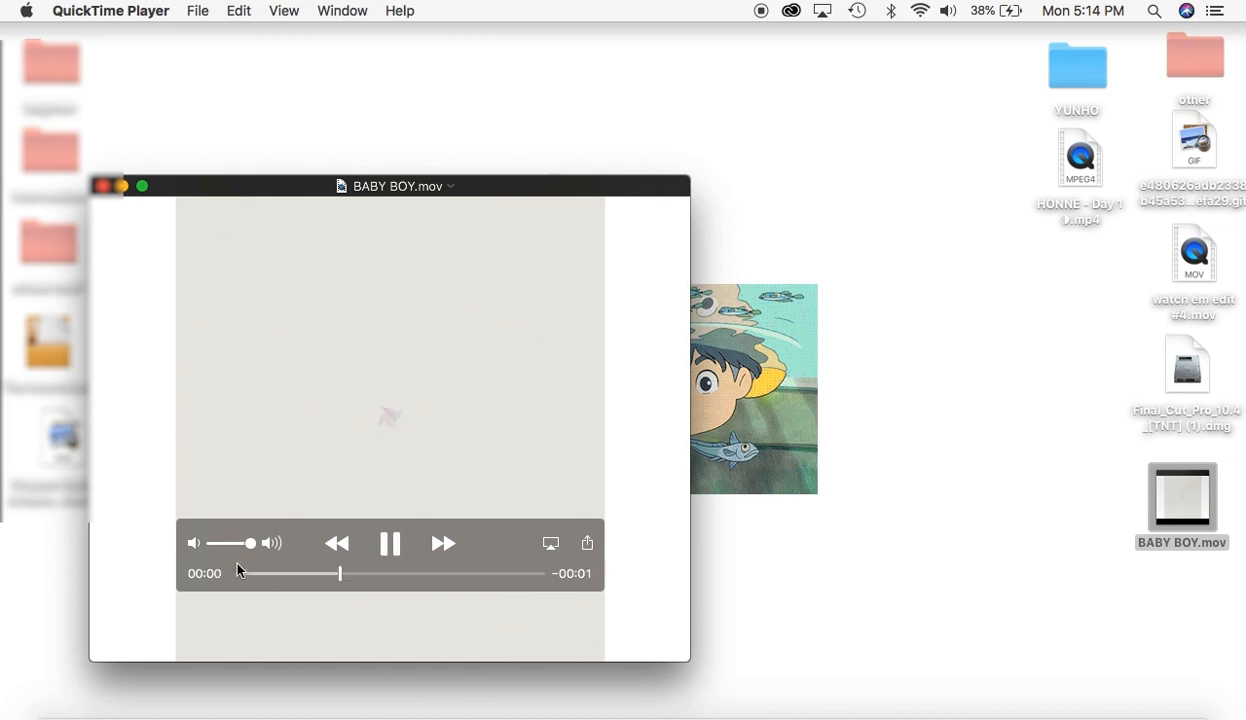
{"action": "key", "text": "space"}
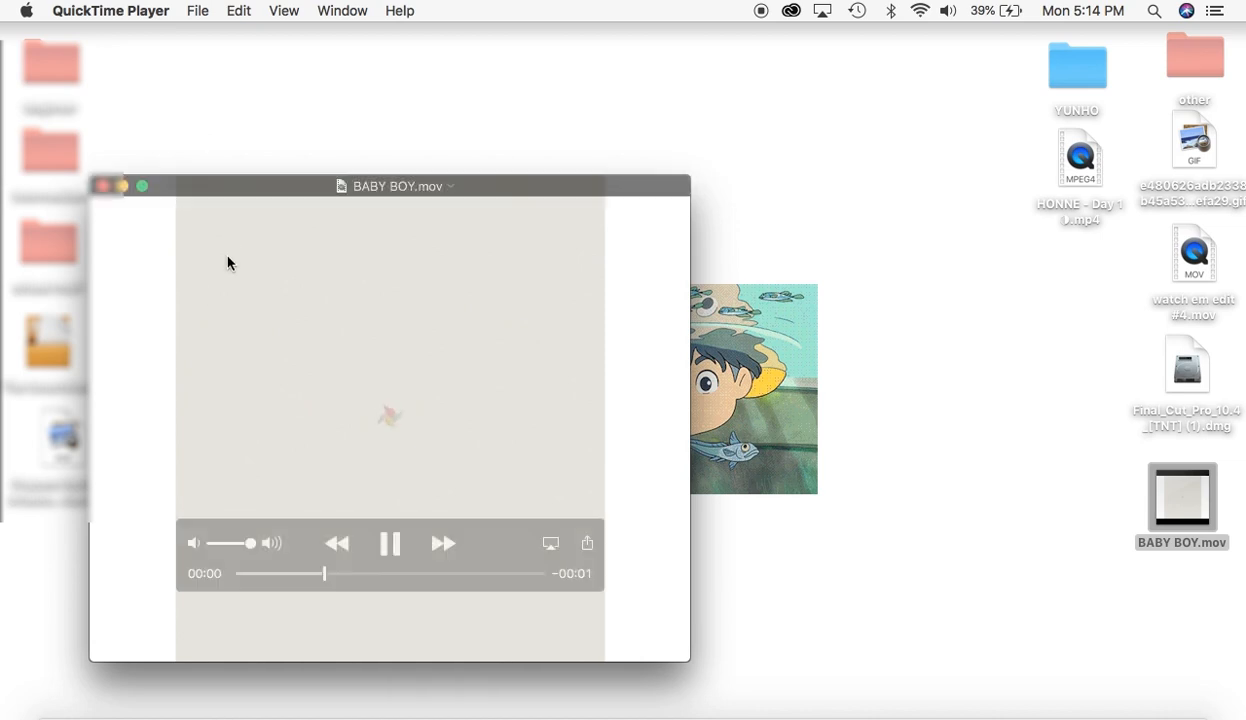
{"action": "left_click", "coordinate": [104, 186]}
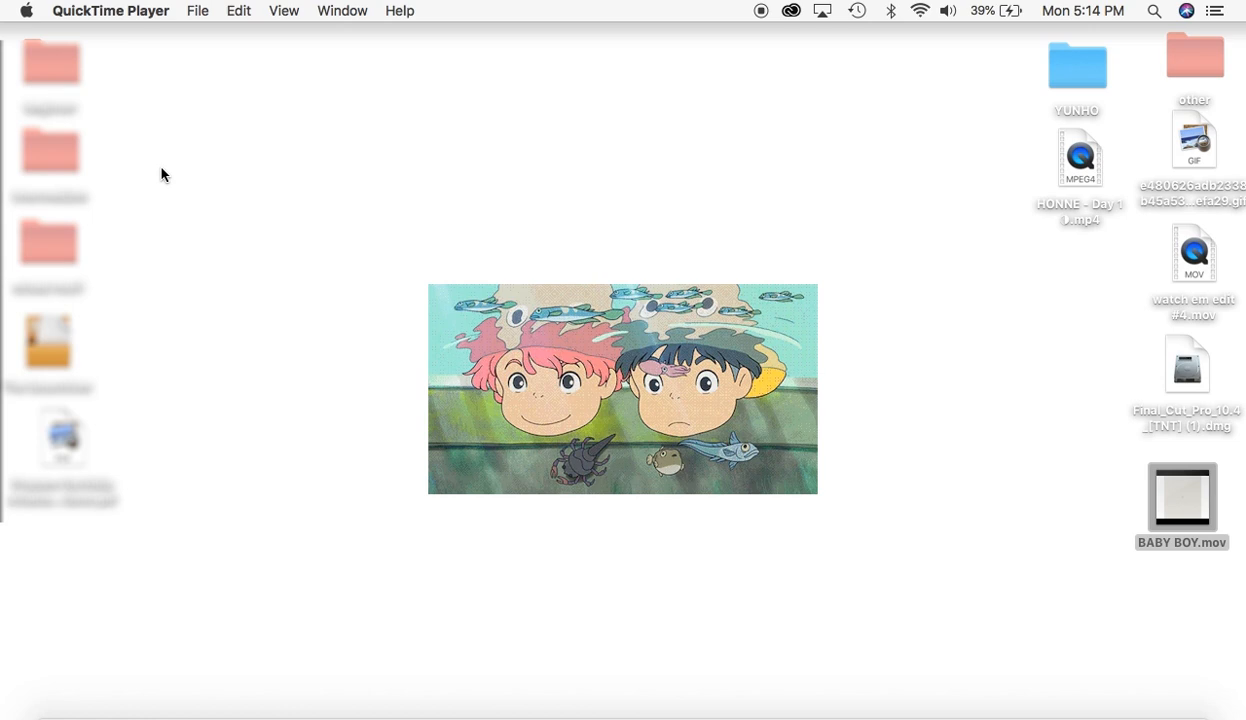
{"action": "left_click", "coordinate": [669, 188]}
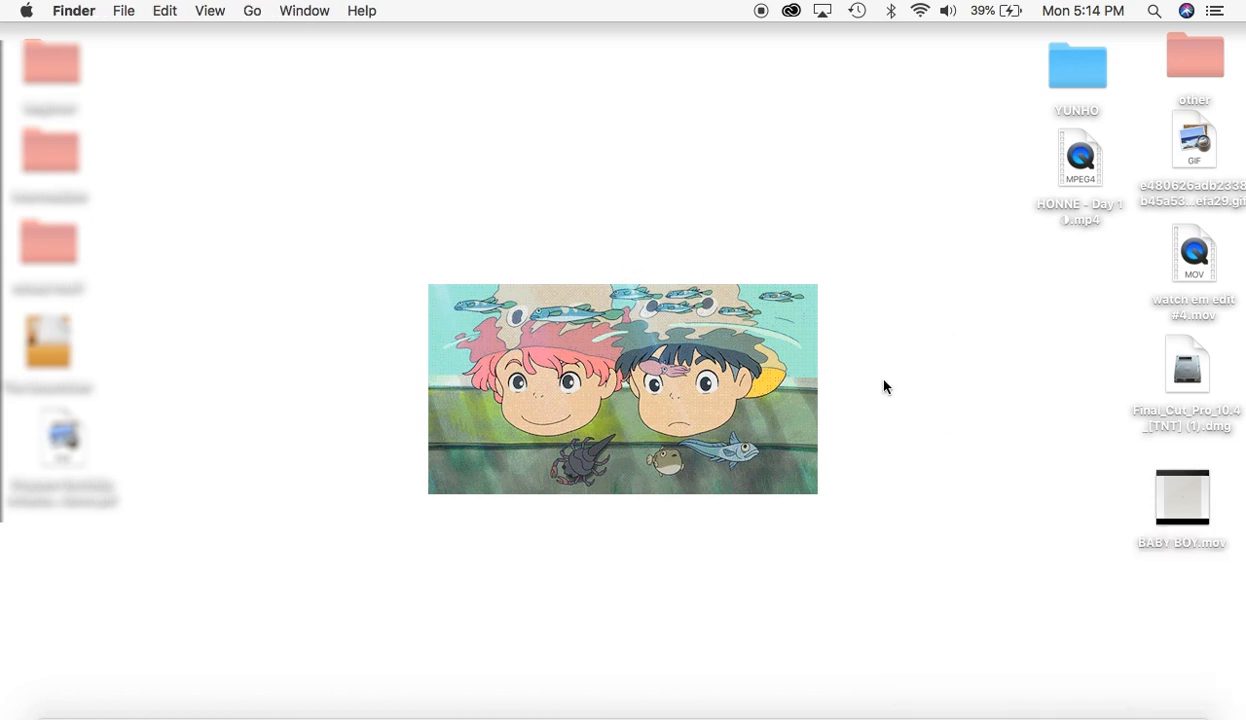